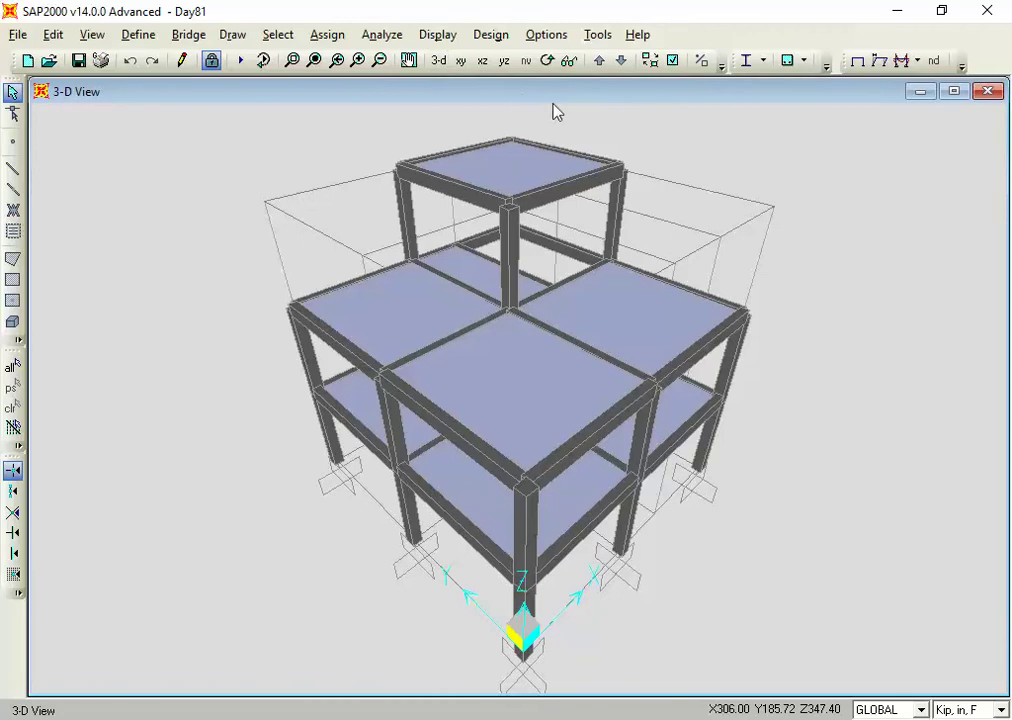
Display the concrete design's longitudinal reinforcing areas on an X-Z elevation and set the units to N, mm, C
click(213, 63)
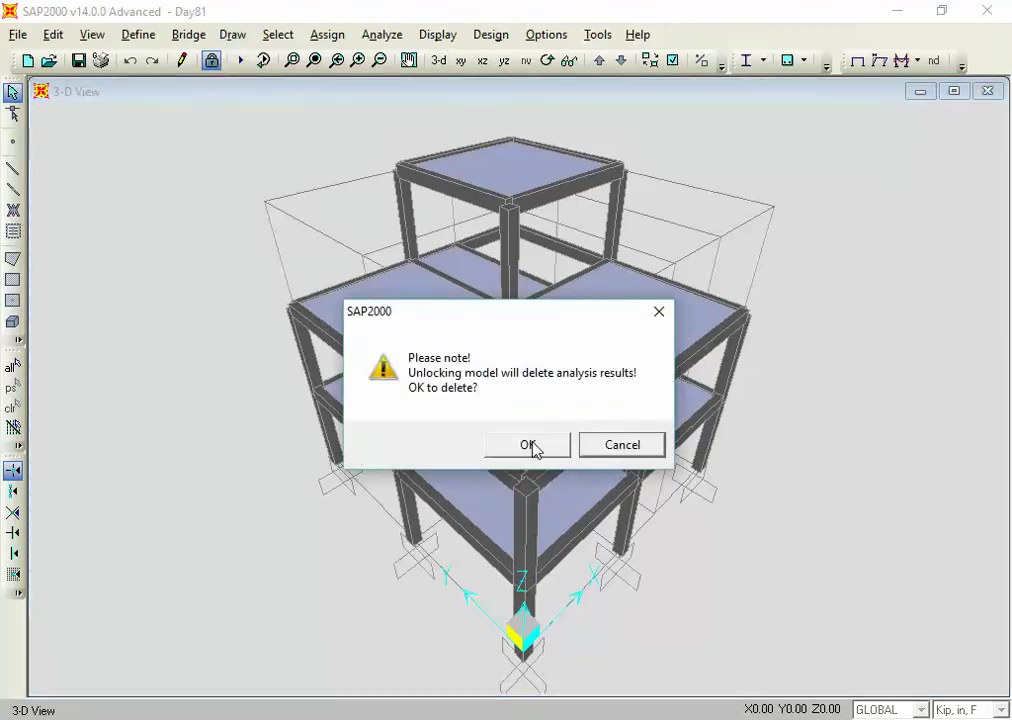
click(636, 449)
click(787, 60)
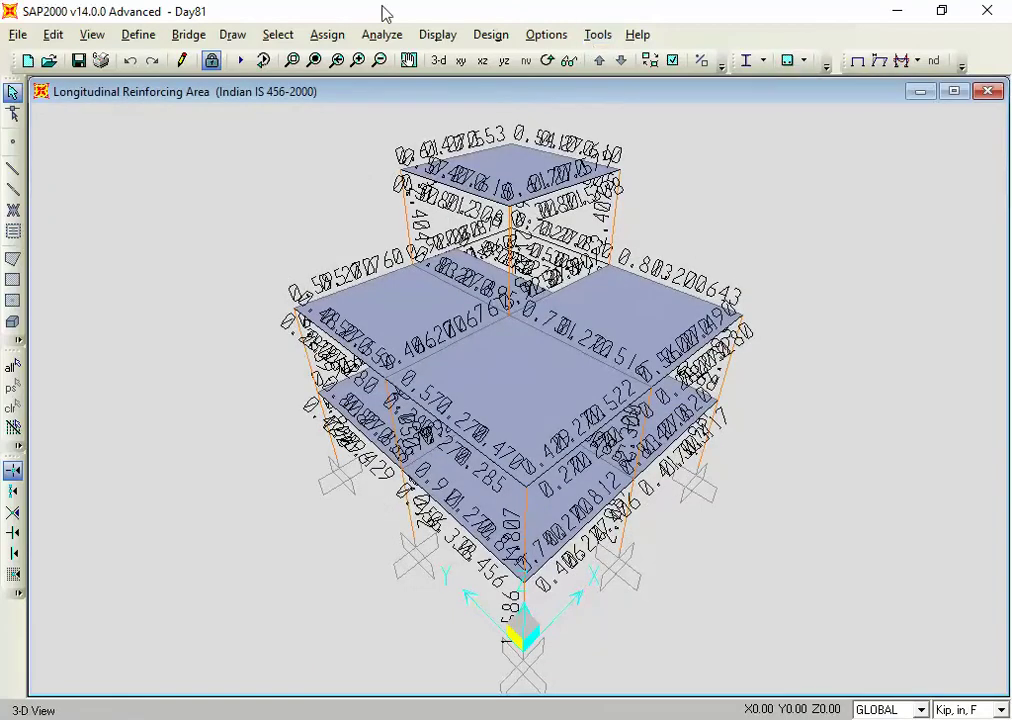
click(484, 61)
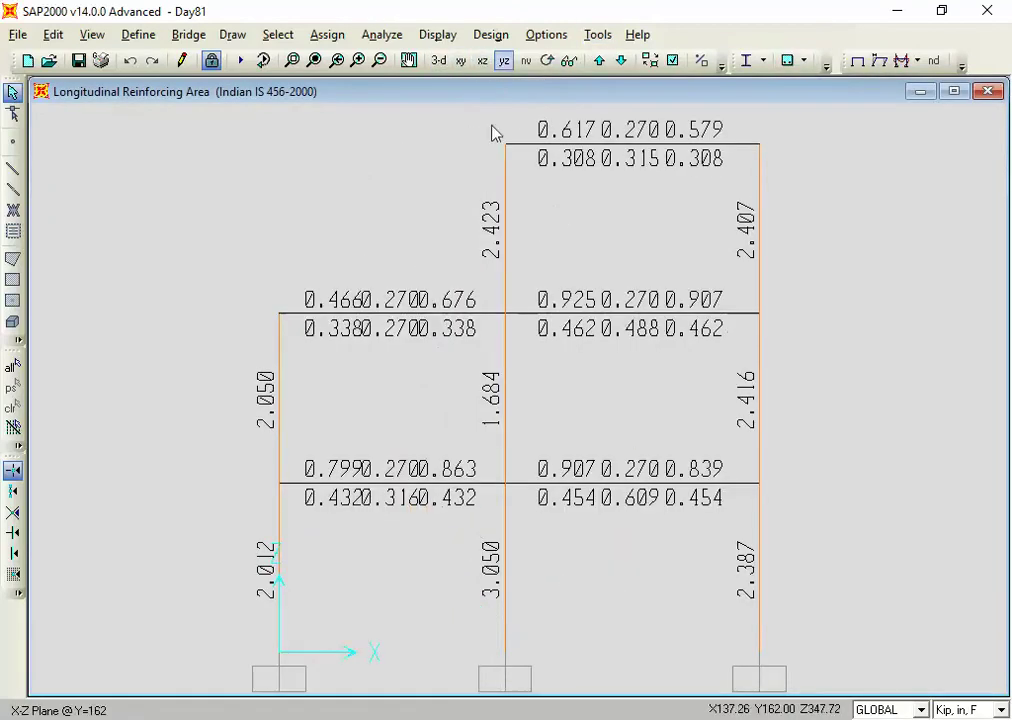
click(960, 709)
click(958, 682)
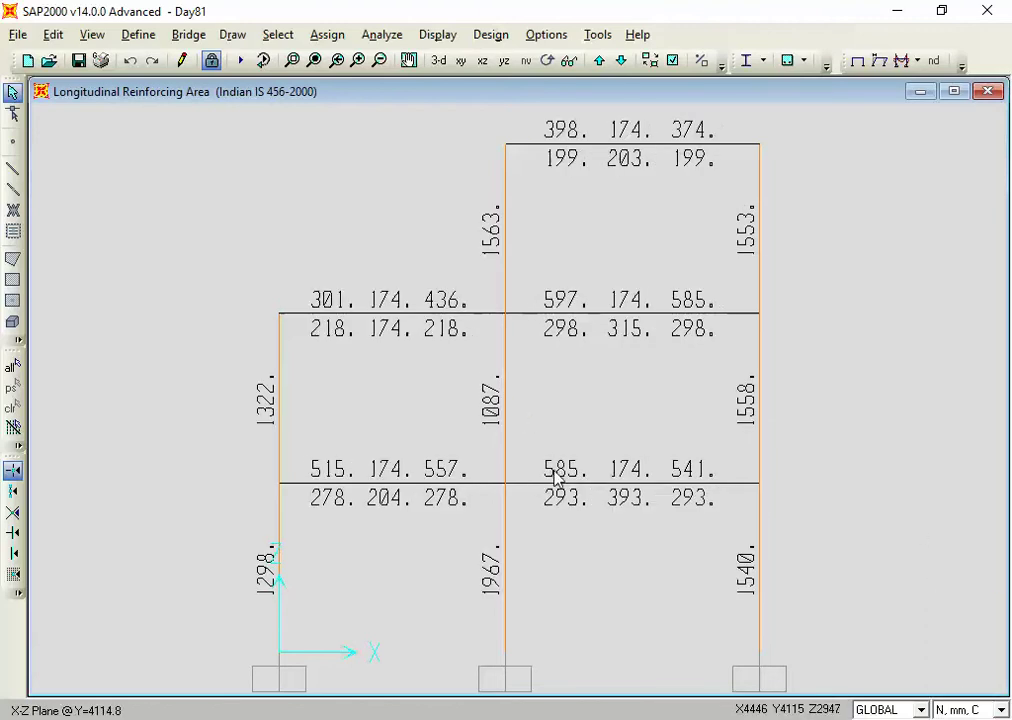
Examine the longitudinal reinforcing areas of the beams and columns on the successive X-Z frame elevations
click(598, 61)
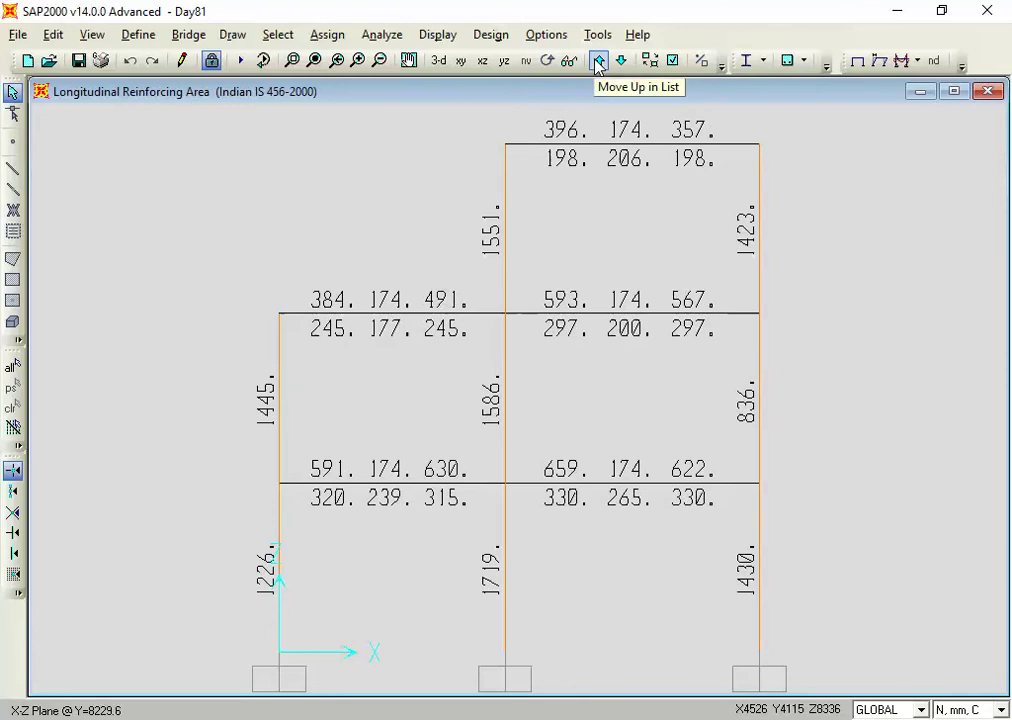
click(598, 61)
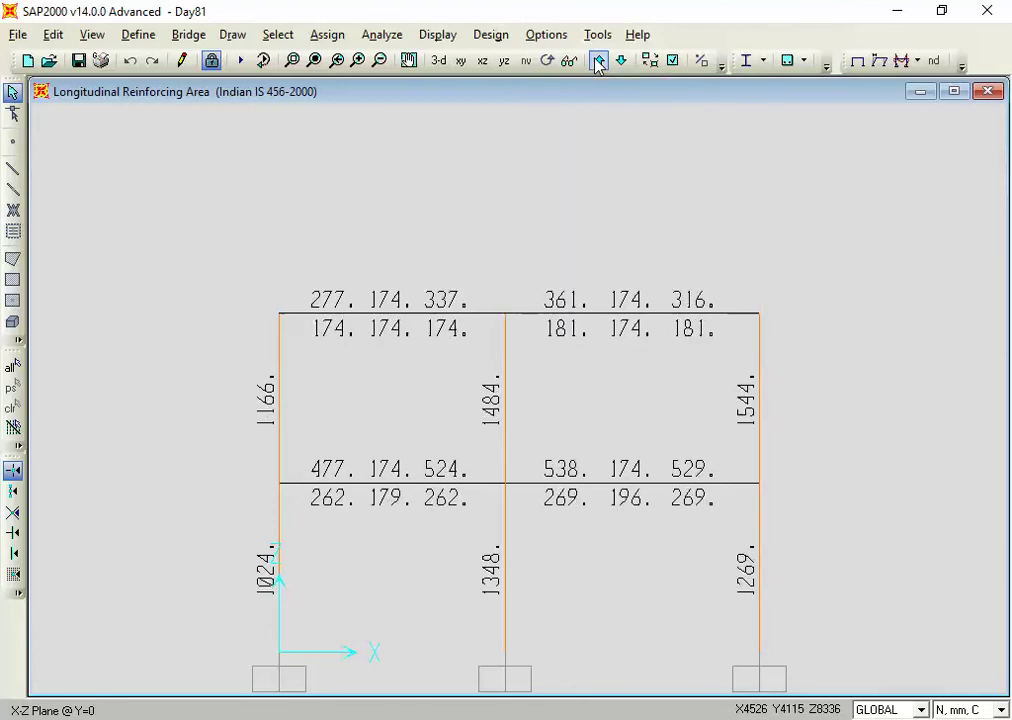
click(598, 61)
click(598, 61)
click(598, 61)
click(598, 61)
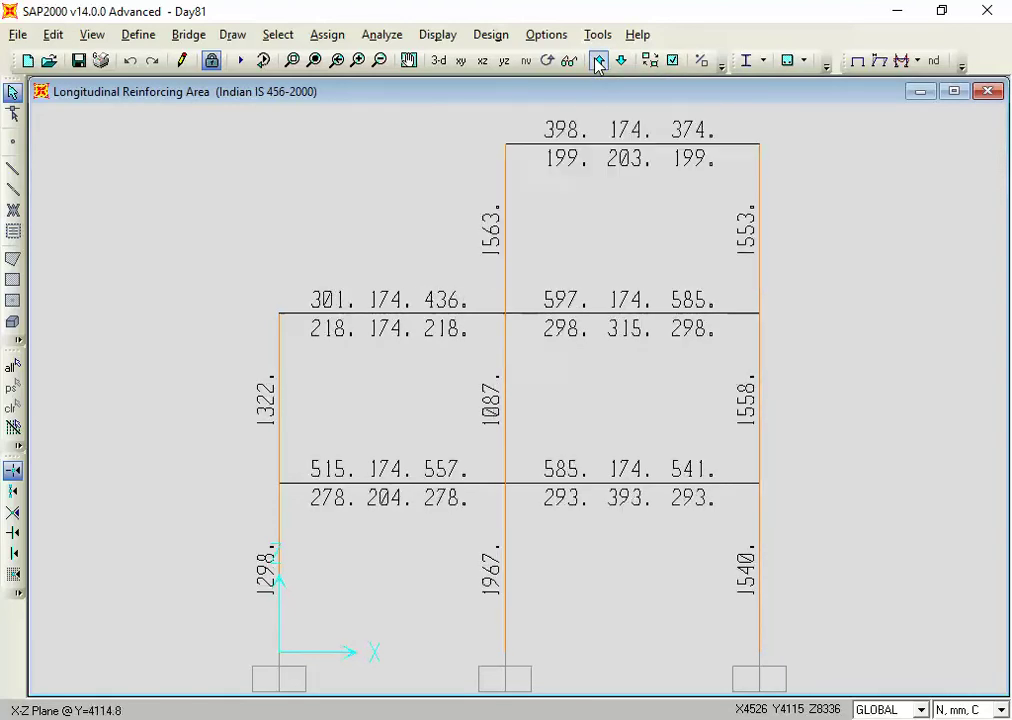
click(598, 61)
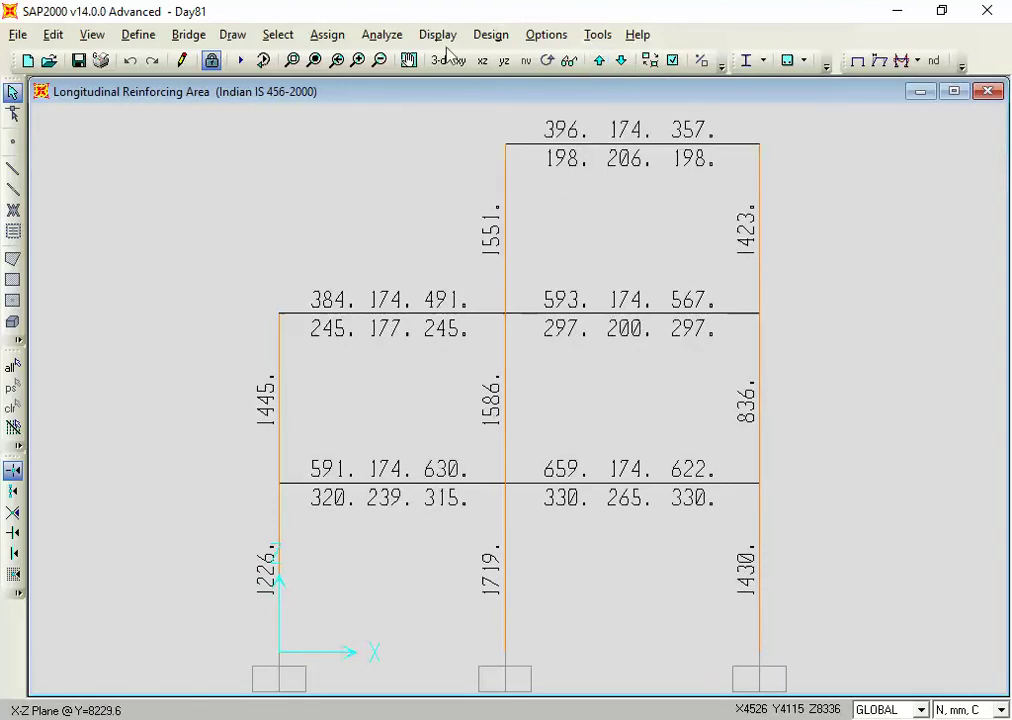
Examine the beam and column reinforcing areas on the Y-Z elevations, cycling repeatedly through all the frames
click(505, 61)
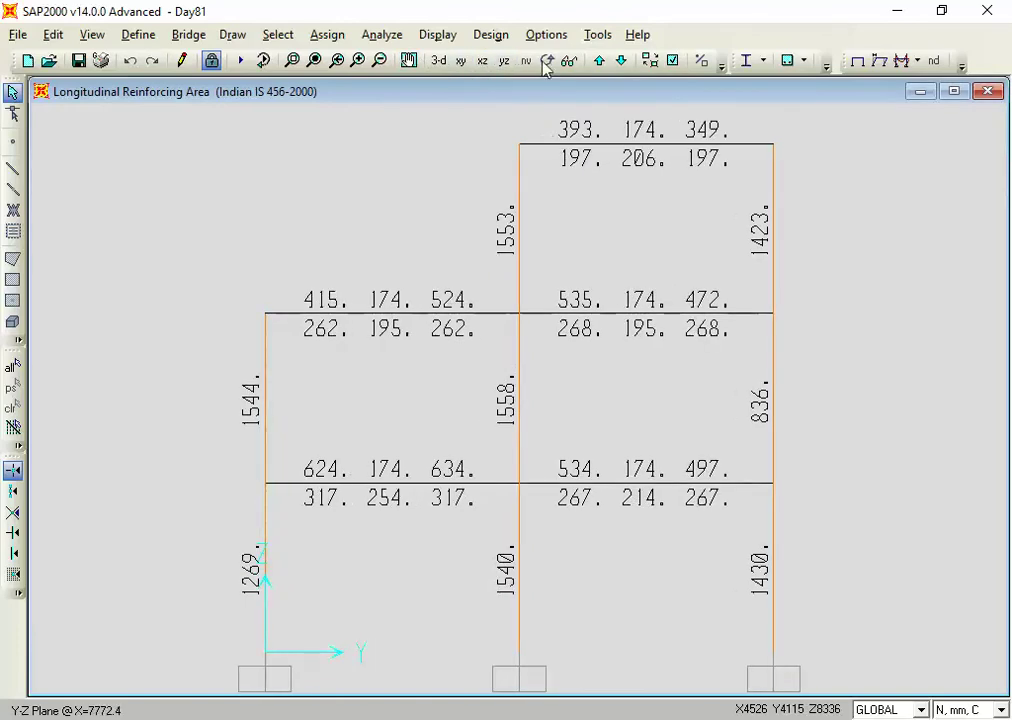
click(598, 61)
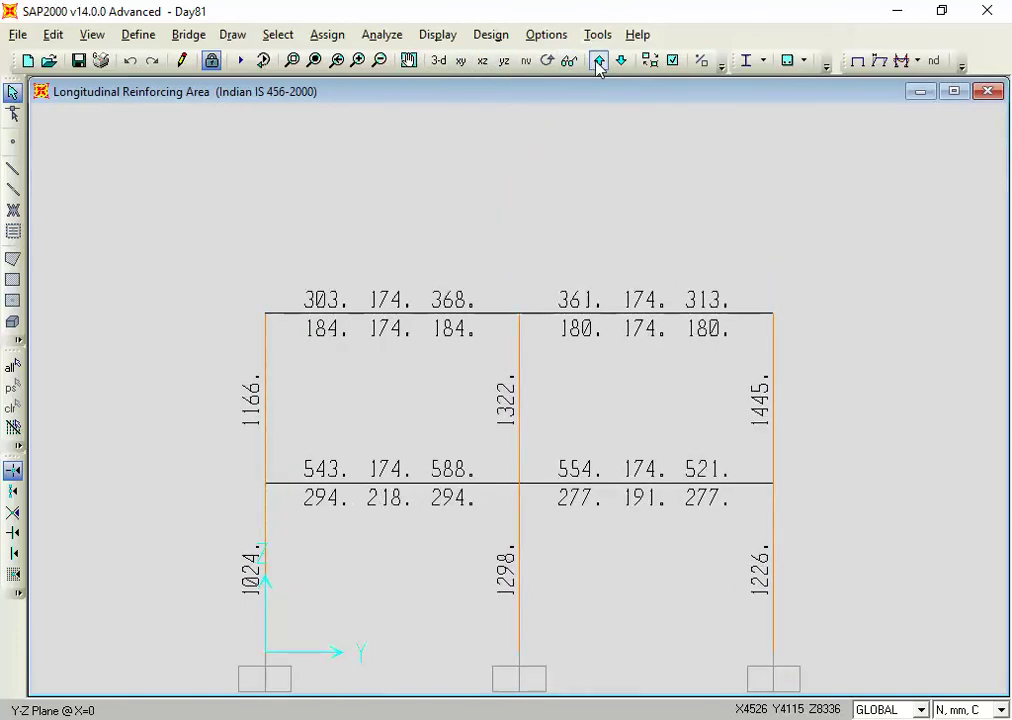
click(598, 61)
click(598, 61)
click(598, 61)
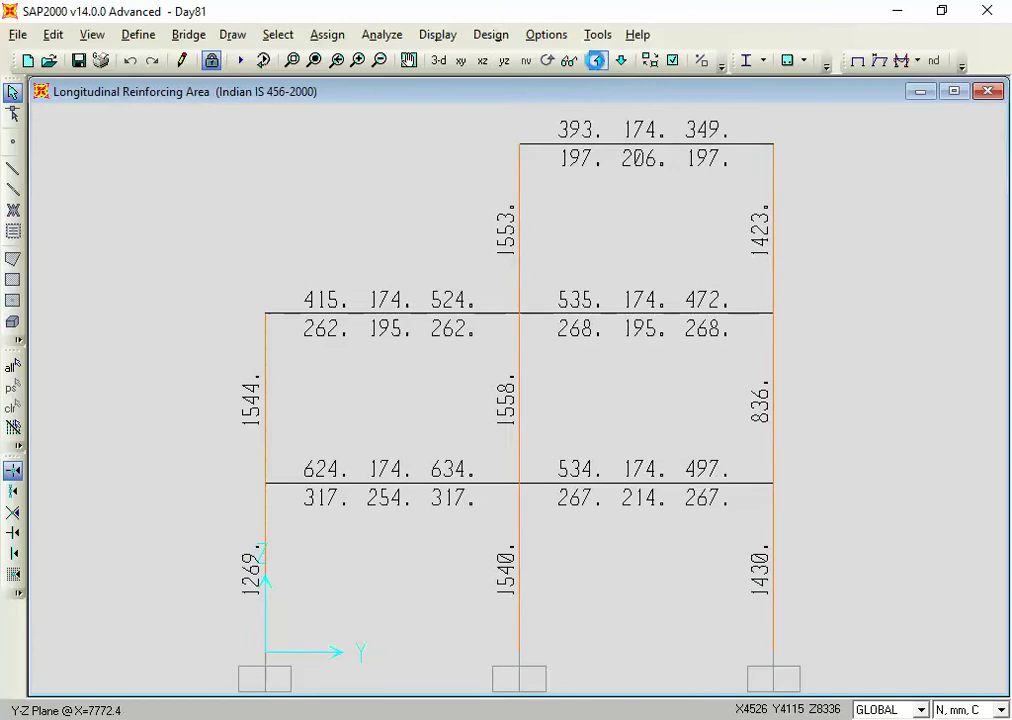
click(598, 61)
click(598, 61)
click(598, 61)
click(598, 61)
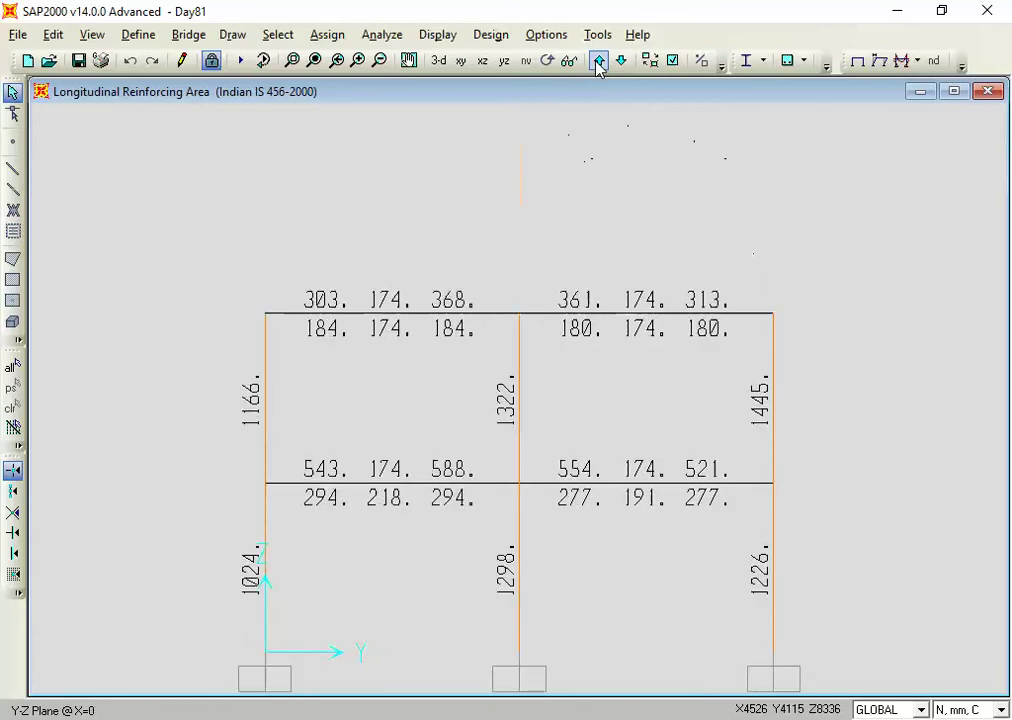
click(598, 61)
click(598, 61)
click(598, 61)
click(598, 61)
click(598, 62)
click(598, 62)
click(598, 62)
click(598, 62)
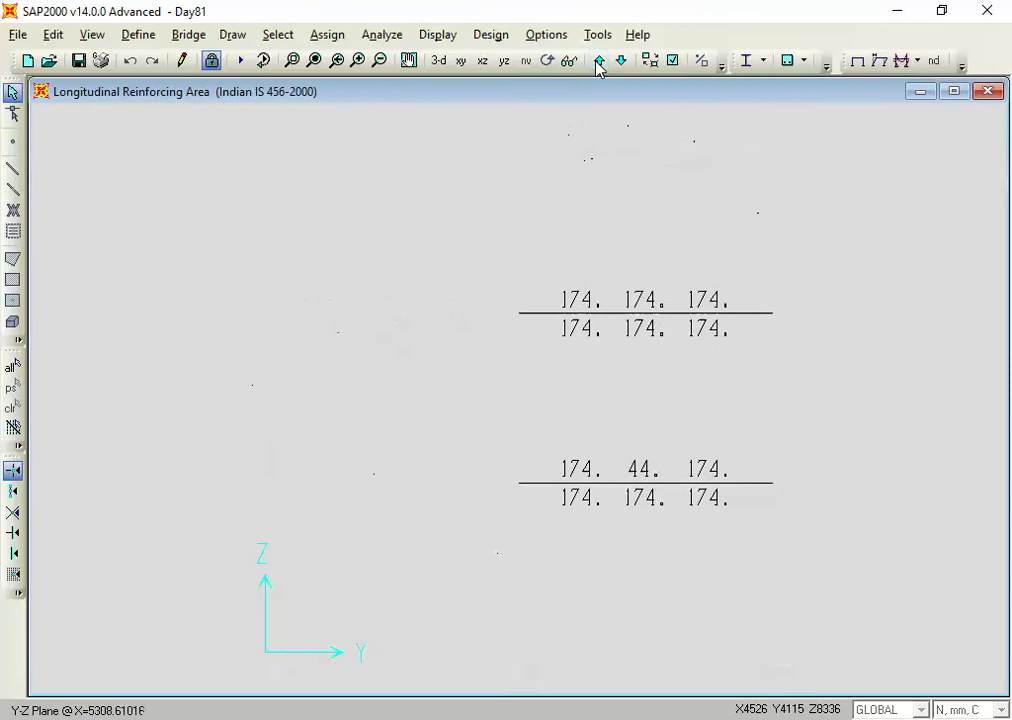
click(598, 62)
click(598, 62)
click(598, 62)
click(598, 62)
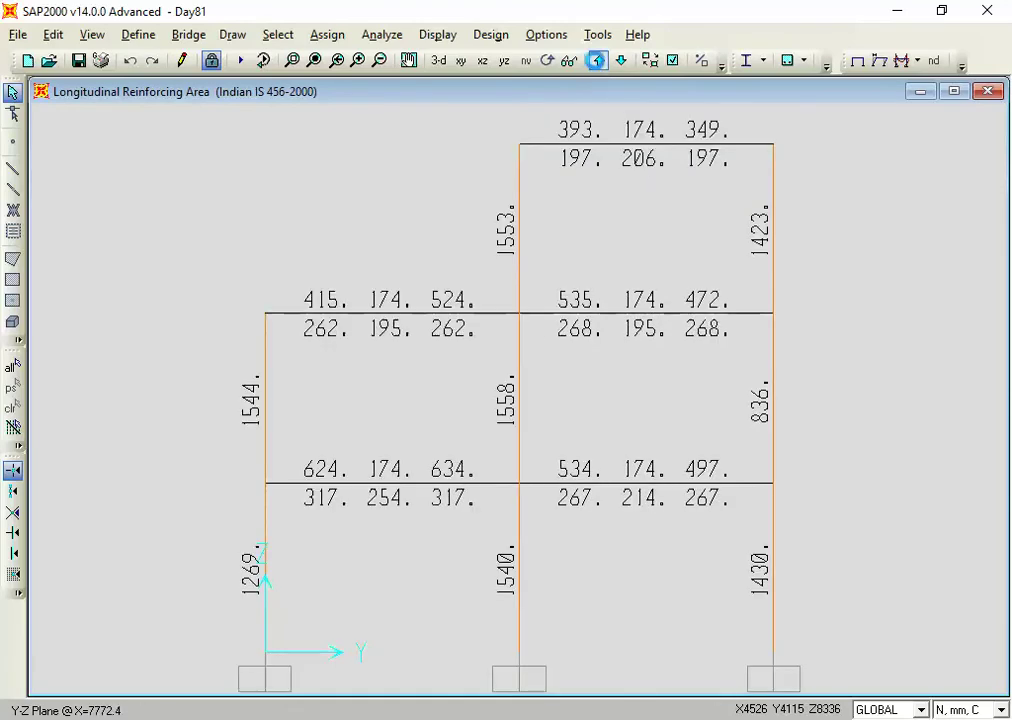
click(598, 61)
click(598, 61)
click(598, 61)
click(598, 61)
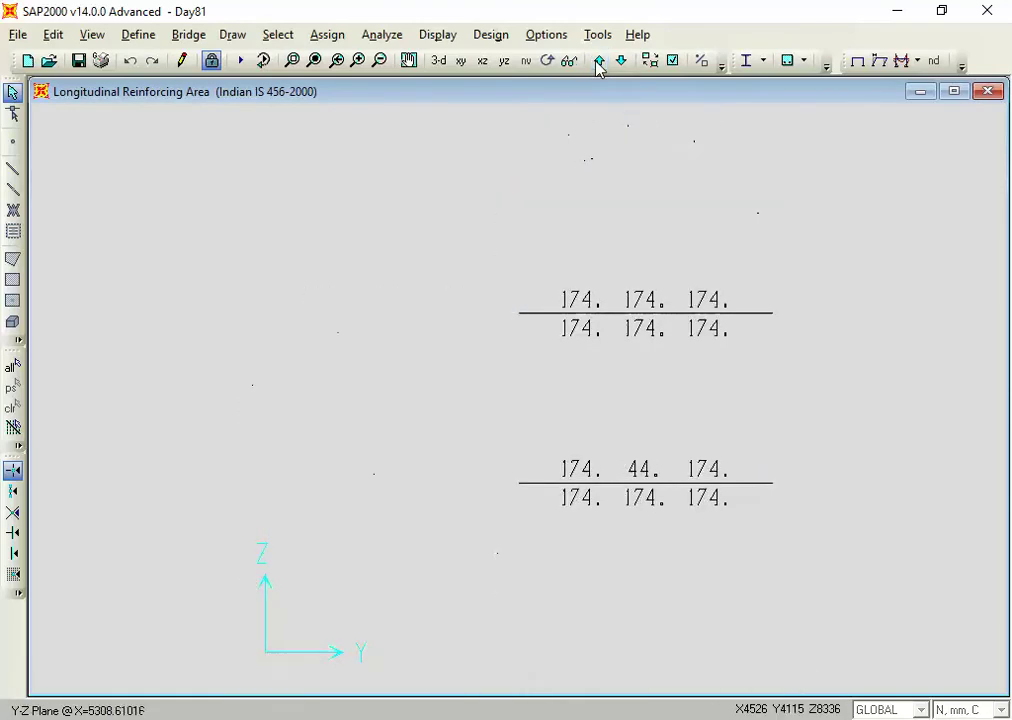
click(598, 62)
click(598, 62)
click(598, 62)
click(598, 62)
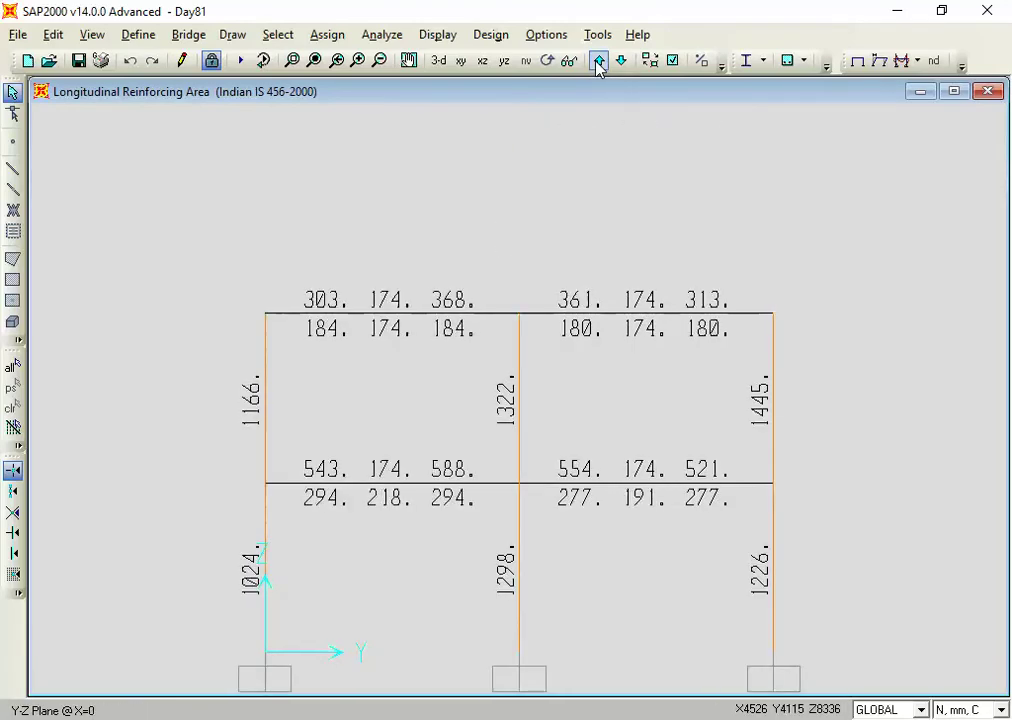
click(598, 62)
click(598, 62)
click(598, 62)
click(598, 62)
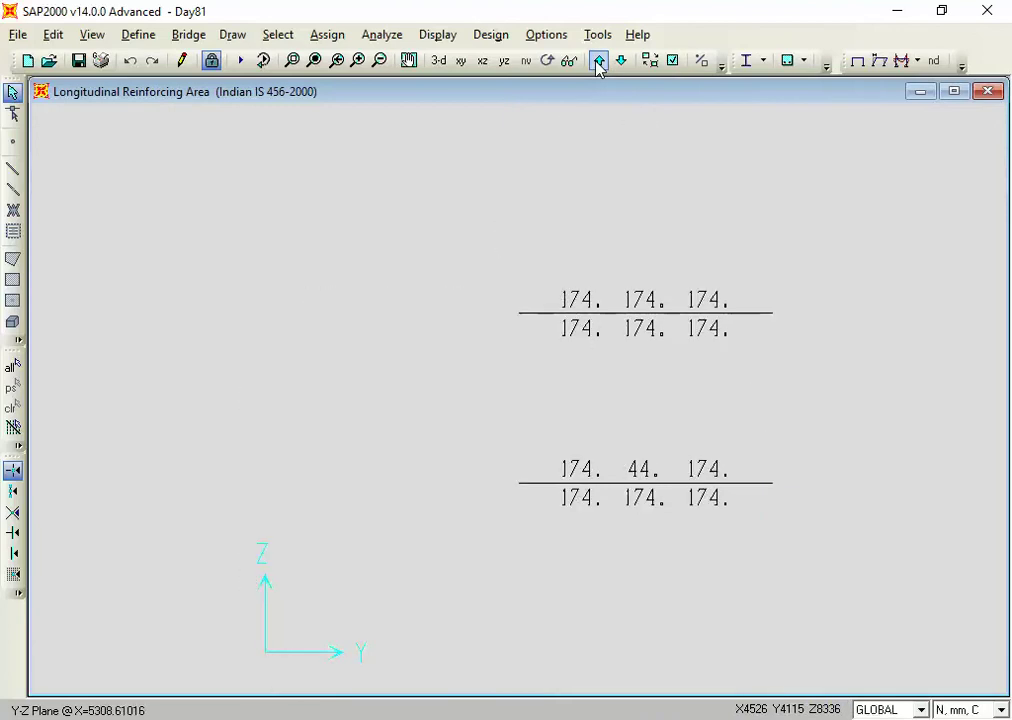
click(598, 62)
click(598, 62)
click(598, 62)
click(598, 62)
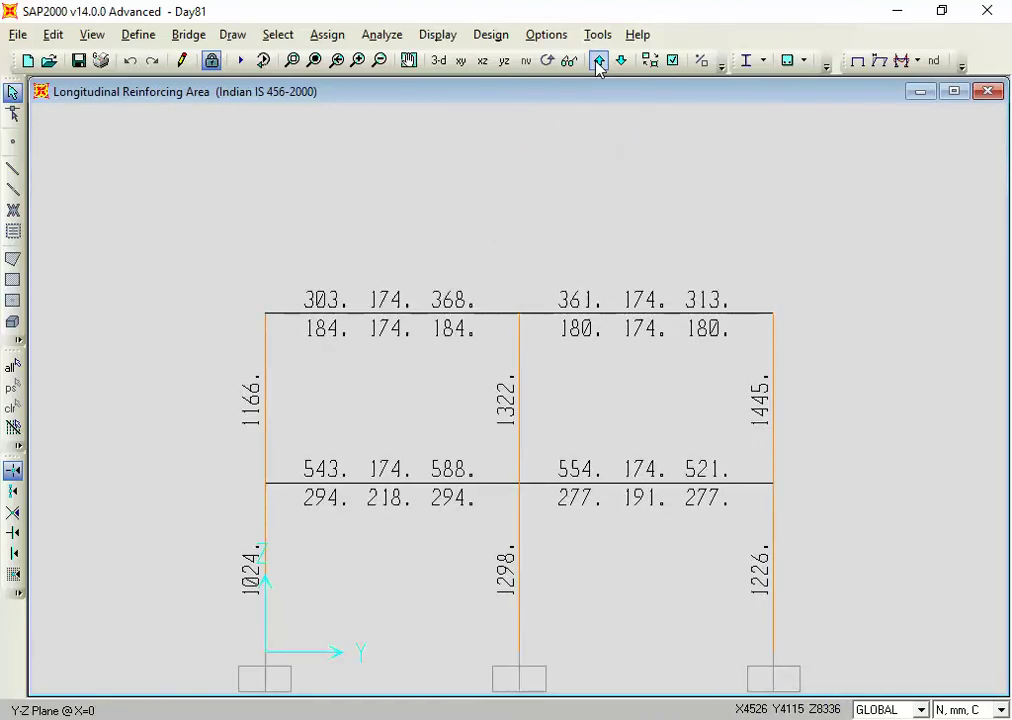
click(598, 62)
click(598, 62)
click(598, 62)
click(598, 62)
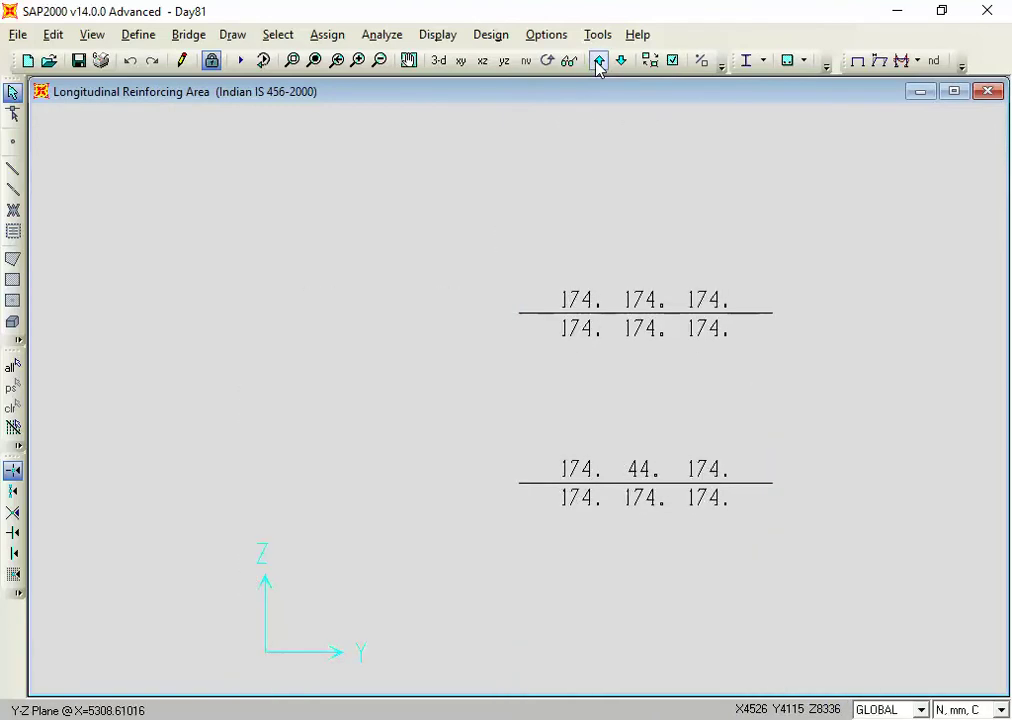
click(598, 62)
click(598, 62)
click(598, 62)
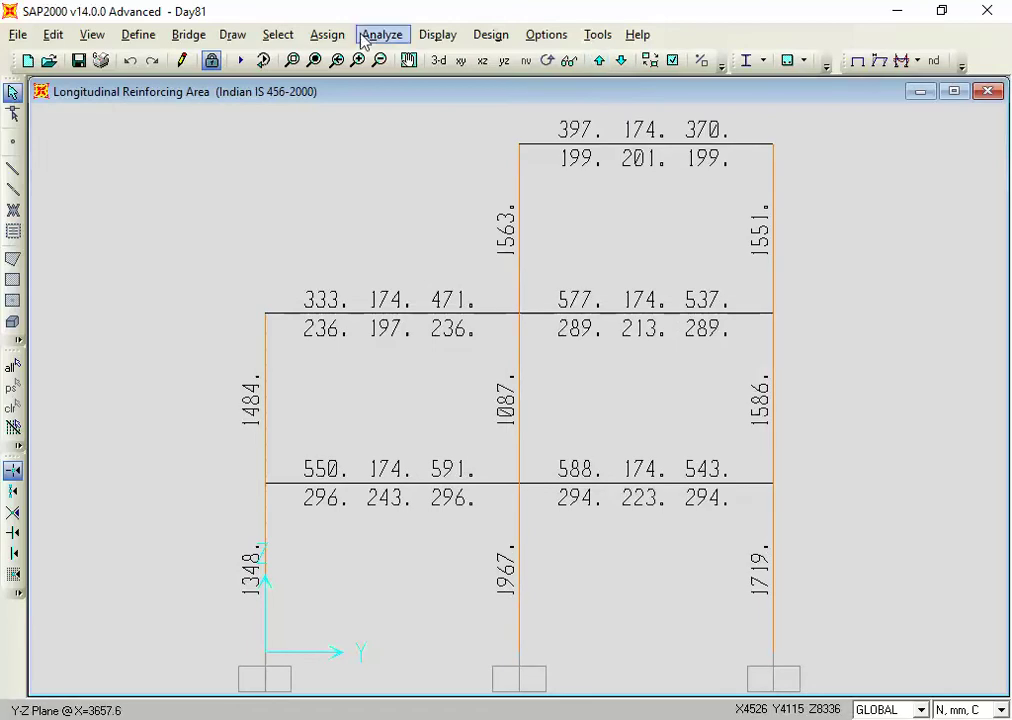
Return to the 3-D view and unlock the model, accepting deletion of the analysis results
click(438, 60)
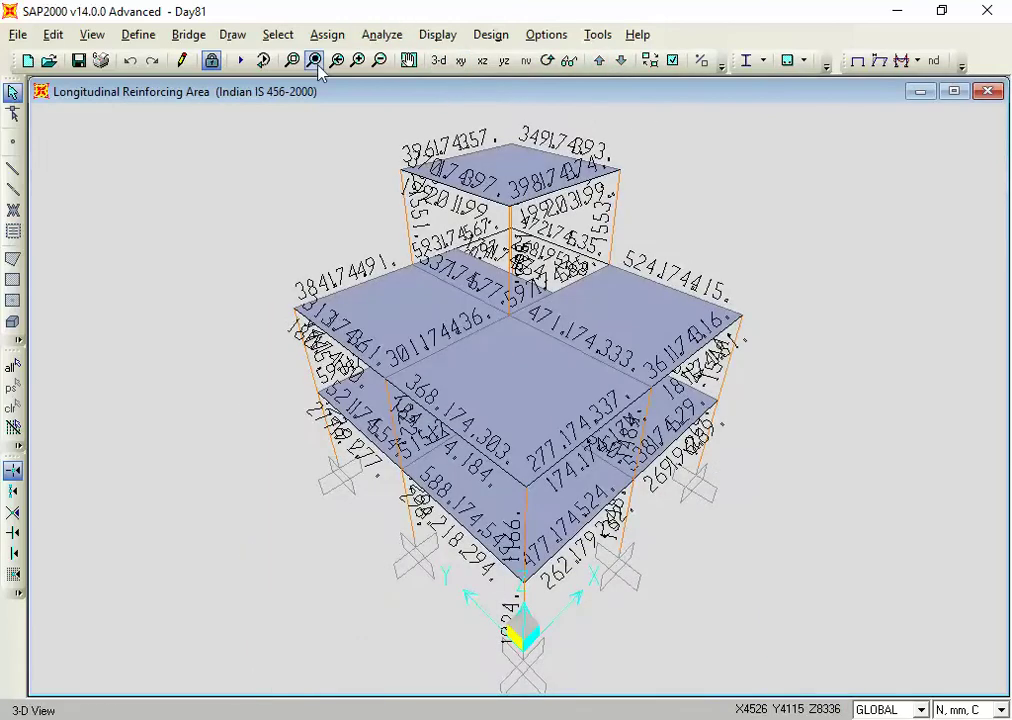
click(211, 60)
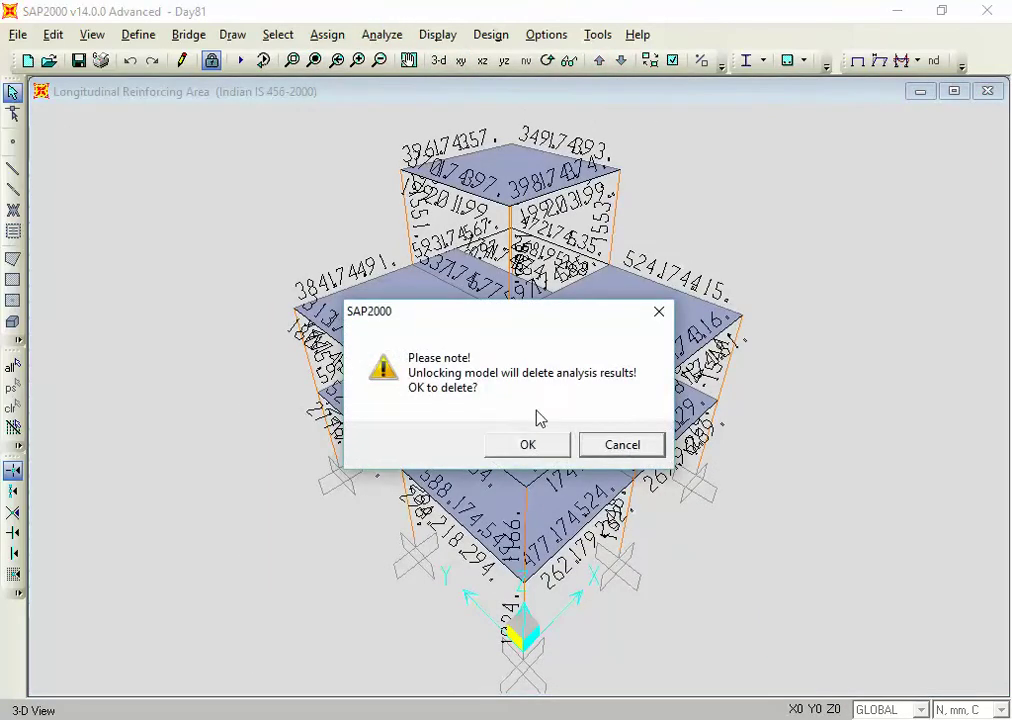
click(535, 446)
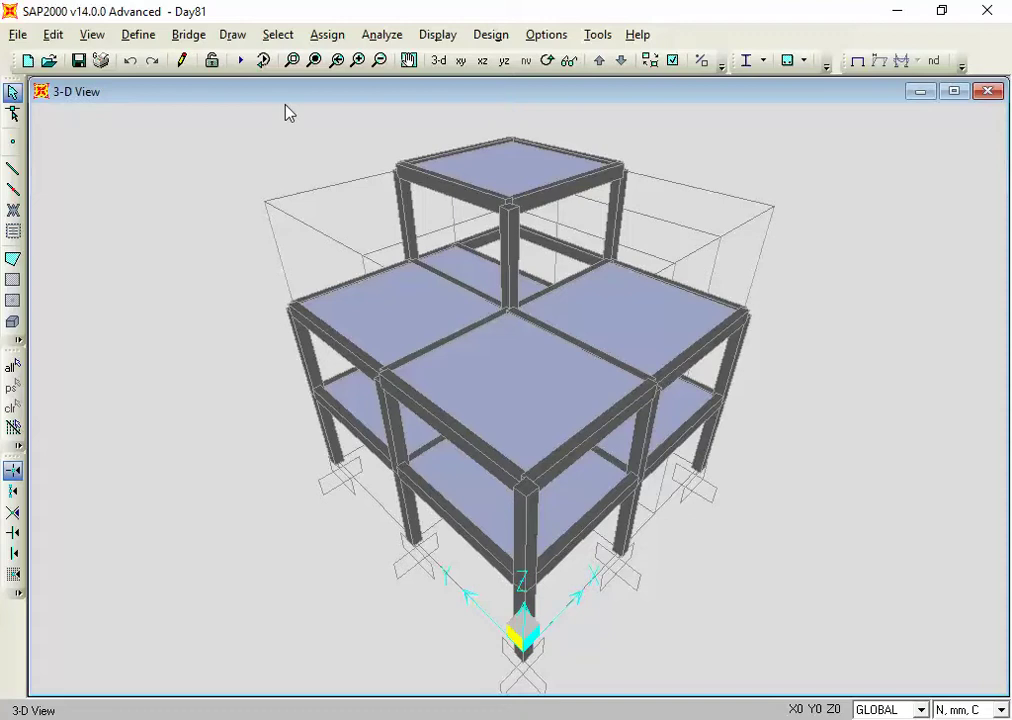
Set the depth (t3) of the Beam 9x14 frame section to 600 mm
click(230, 36)
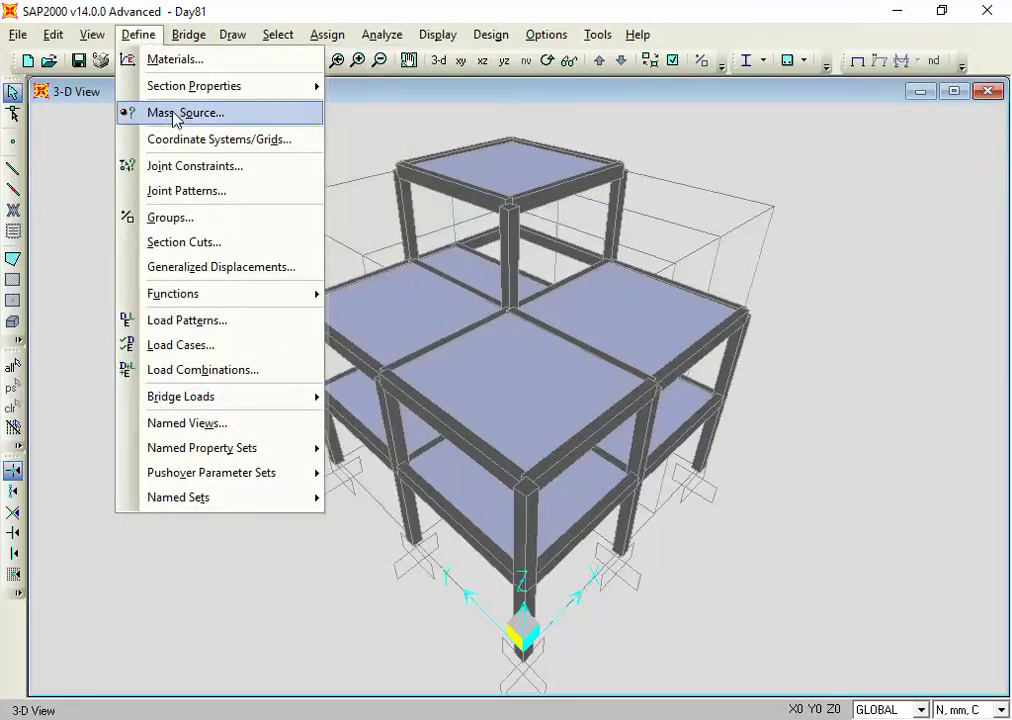
mouse_move(178, 88)
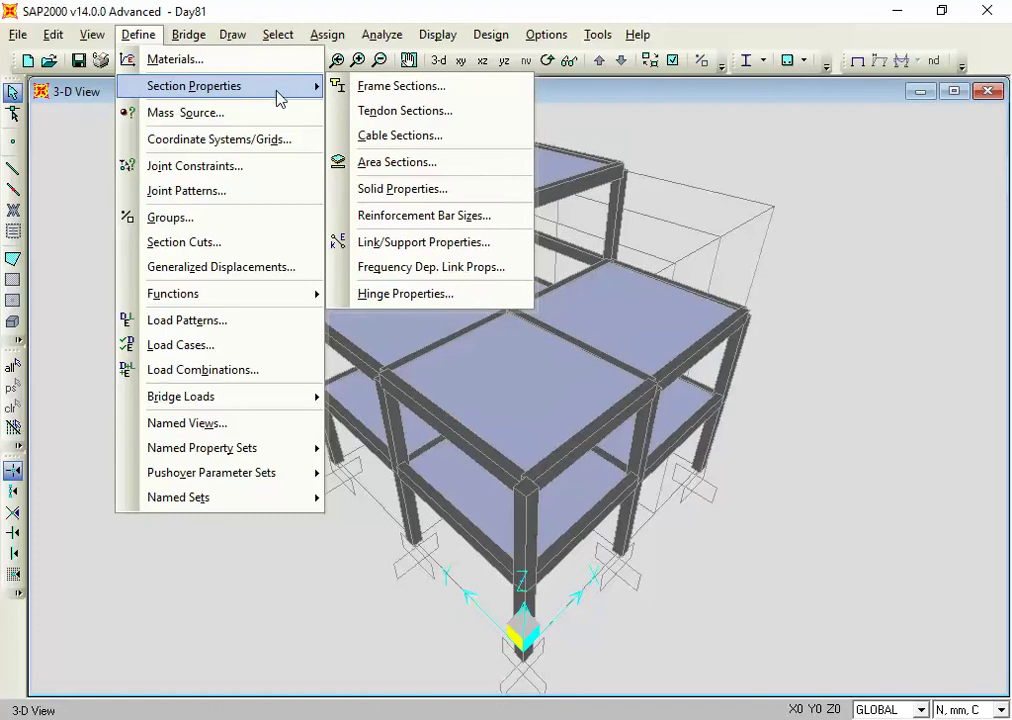
click(340, 87)
click(583, 322)
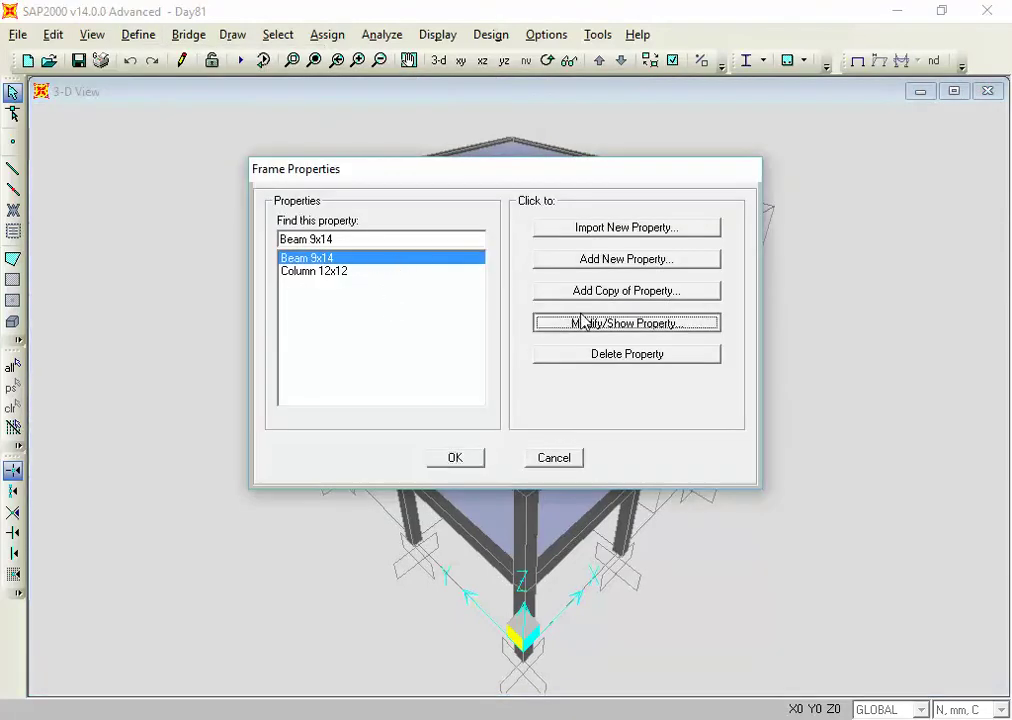
double_click(505, 344)
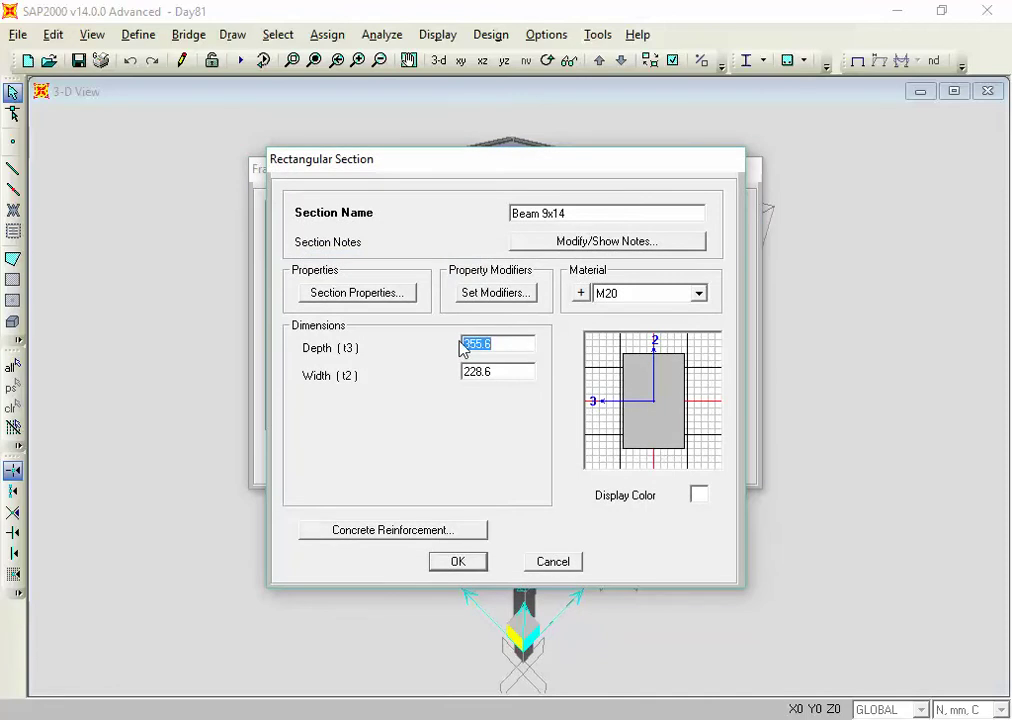
text(600)
click(470, 565)
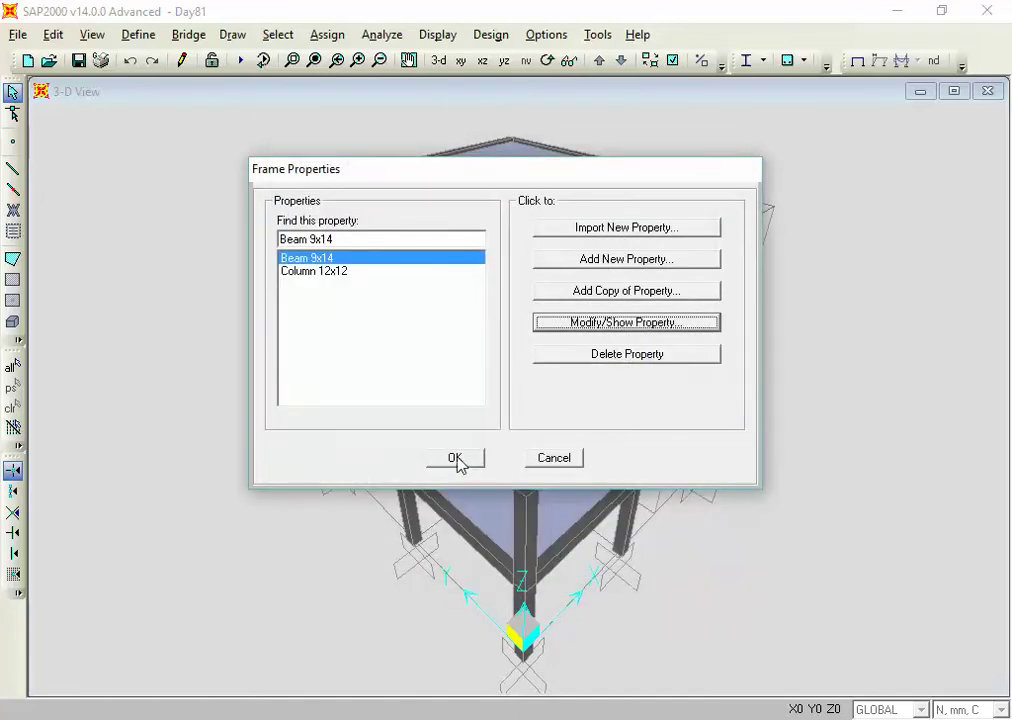
click(456, 460)
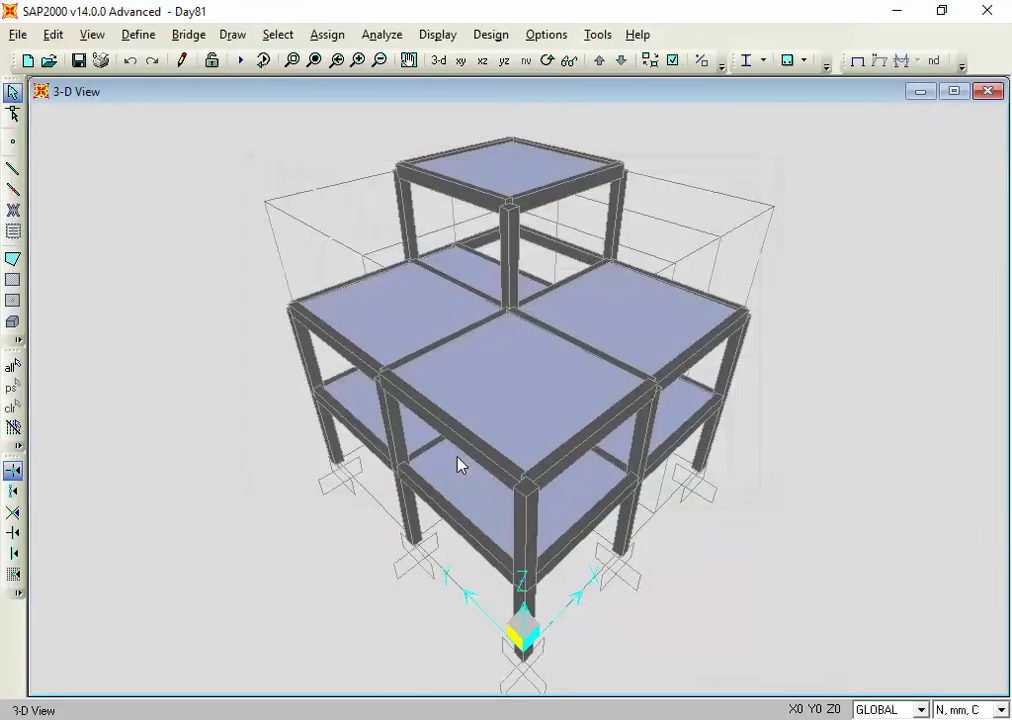
Redraw the extruded 3-D view with the current display options and examine the beams and slabs from below
click(672, 61)
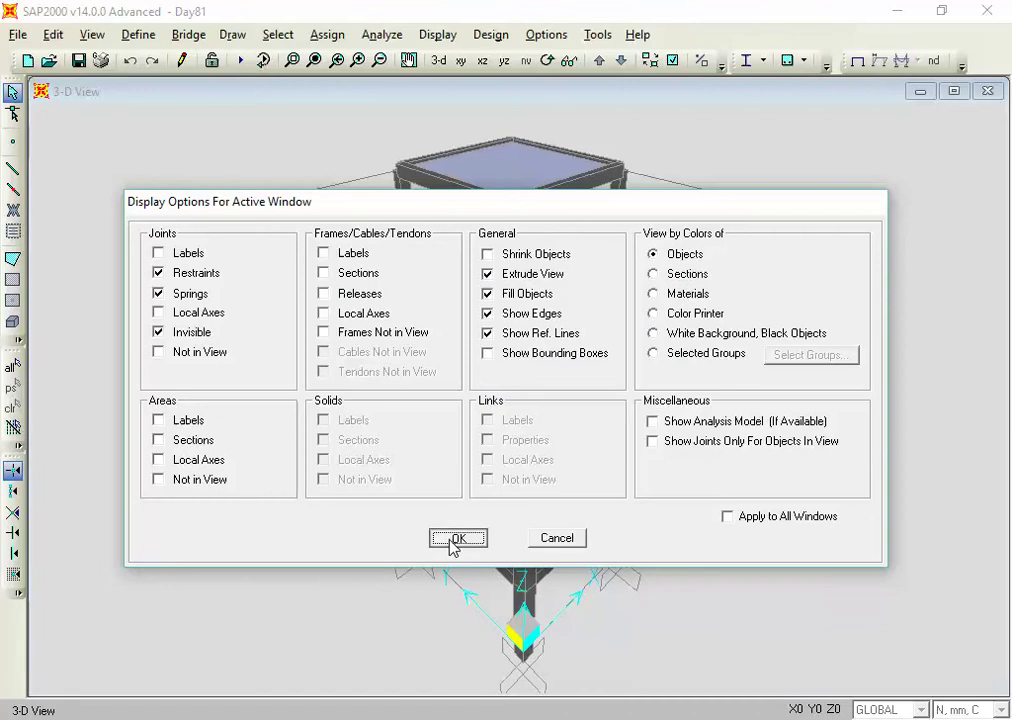
click(455, 538)
key(Down)
key(Down)
key(Down)
key(Down)
key(Down)
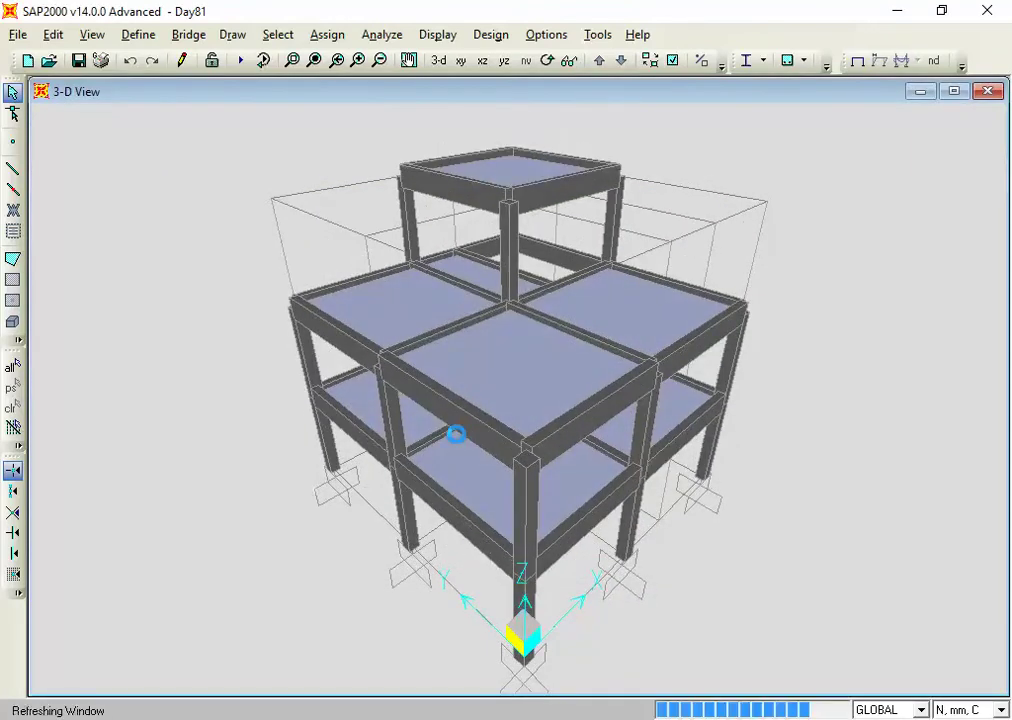
key(Down)
key(Down)
key(Down)
key(Down)
key(Down)
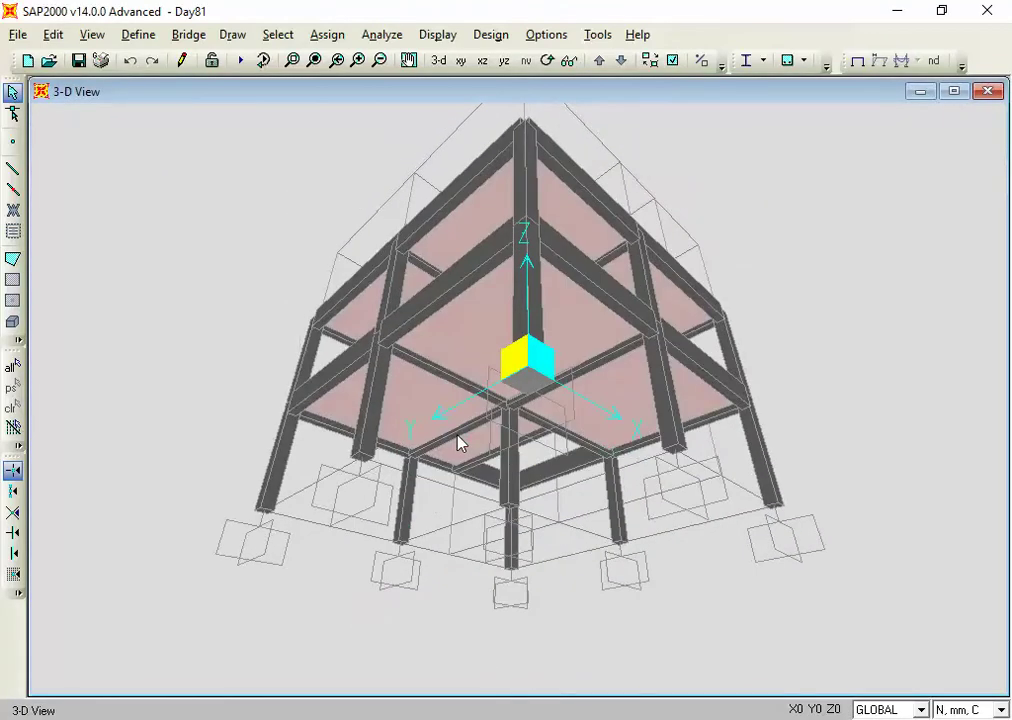
Apply the Black Background quick color scheme to the model display
click(445, 34)
mouse_move(500, 97)
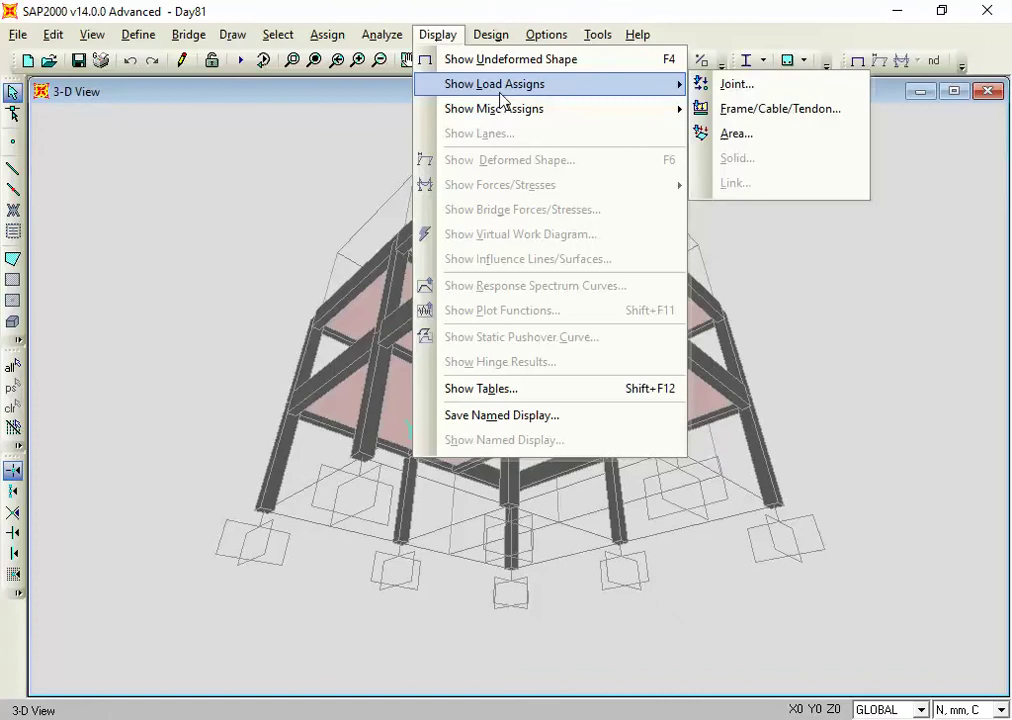
mouse_move(546, 34)
mouse_move(555, 86)
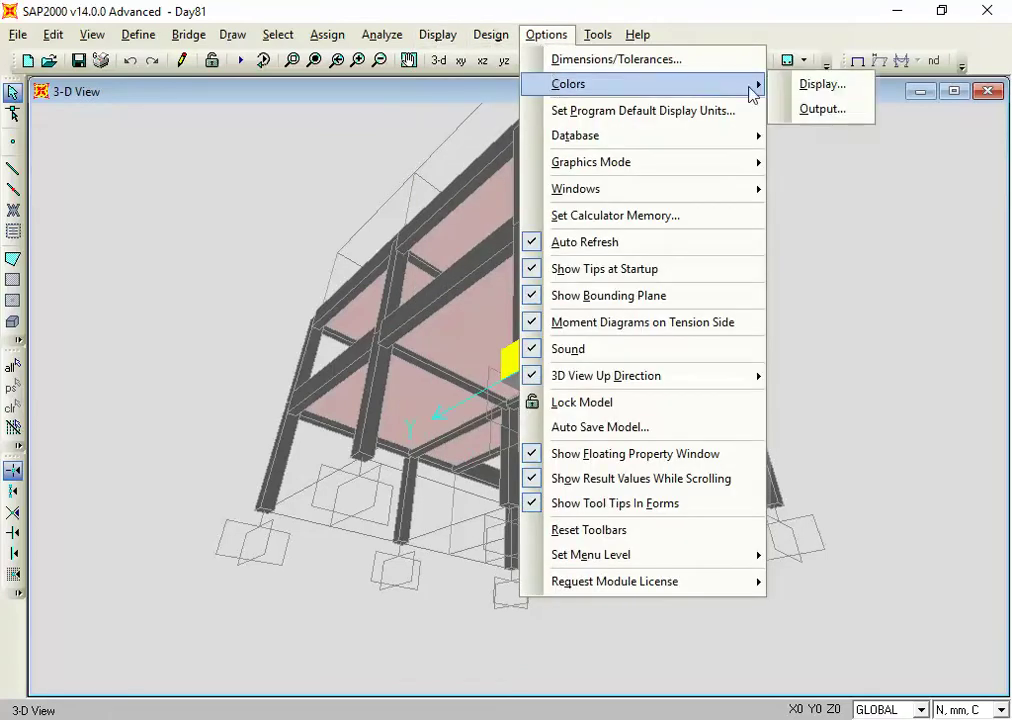
click(816, 86)
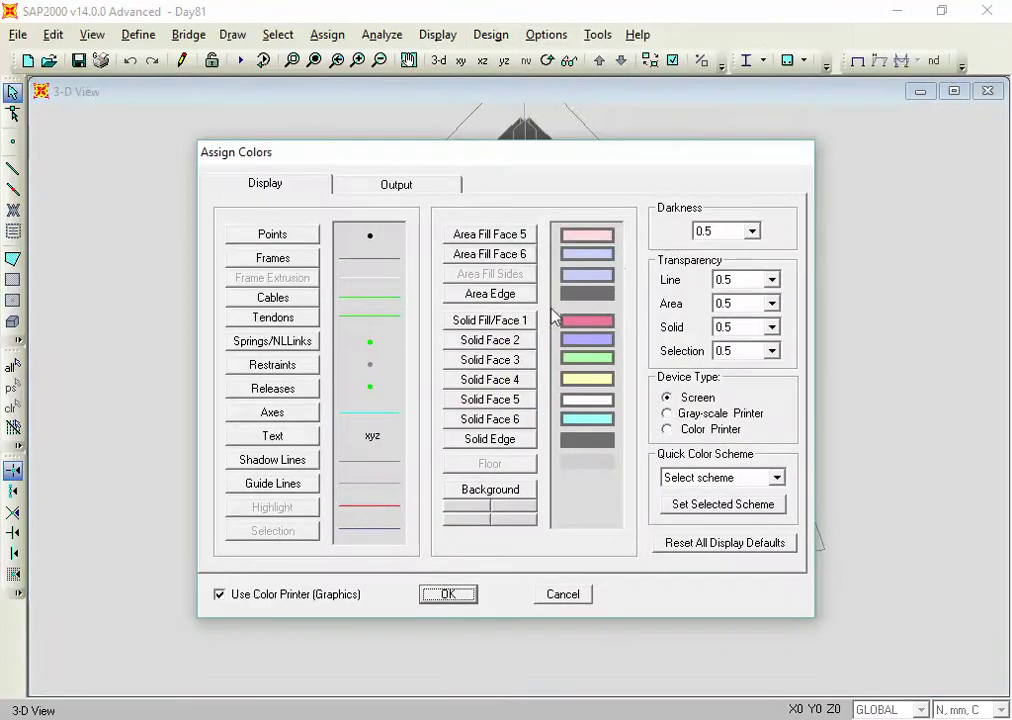
click(714, 478)
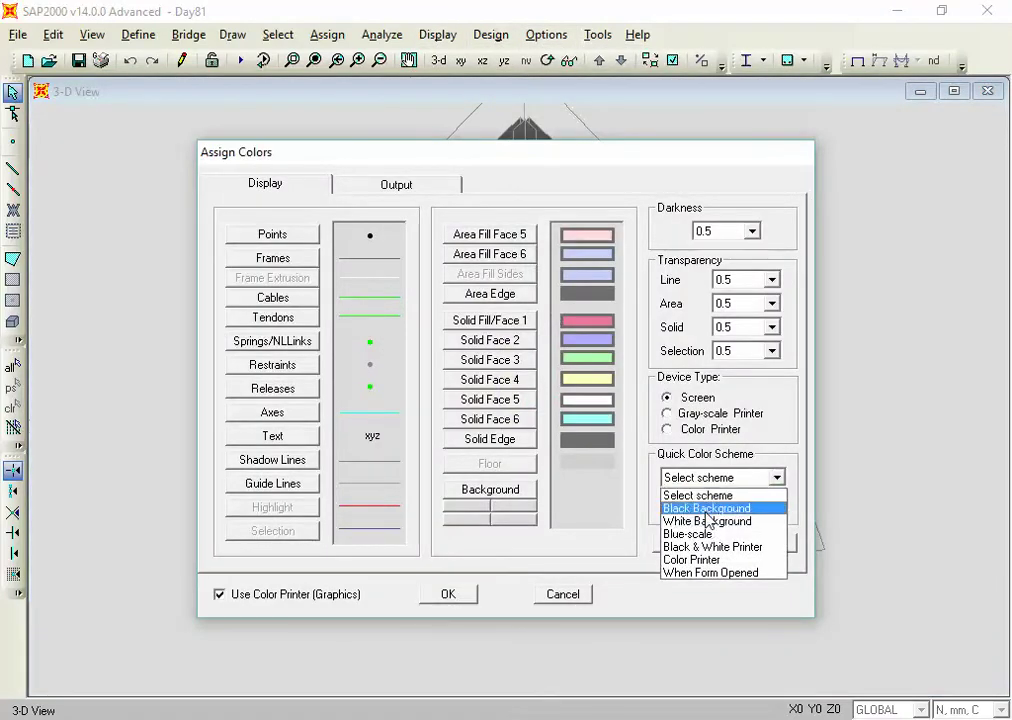
click(706, 510)
click(709, 507)
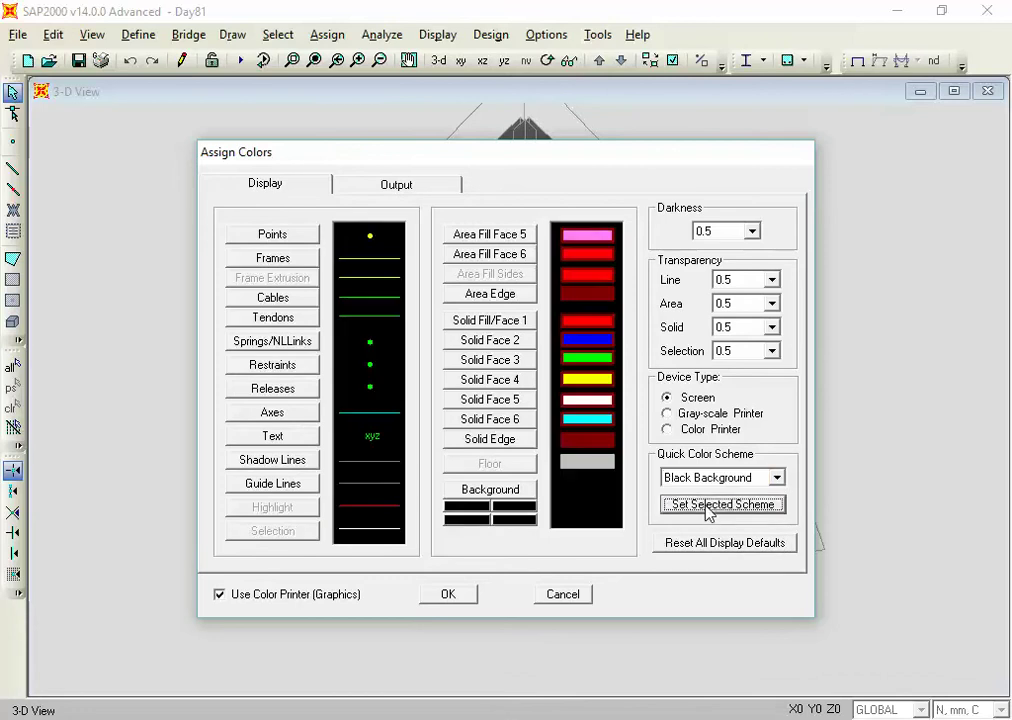
click(426, 598)
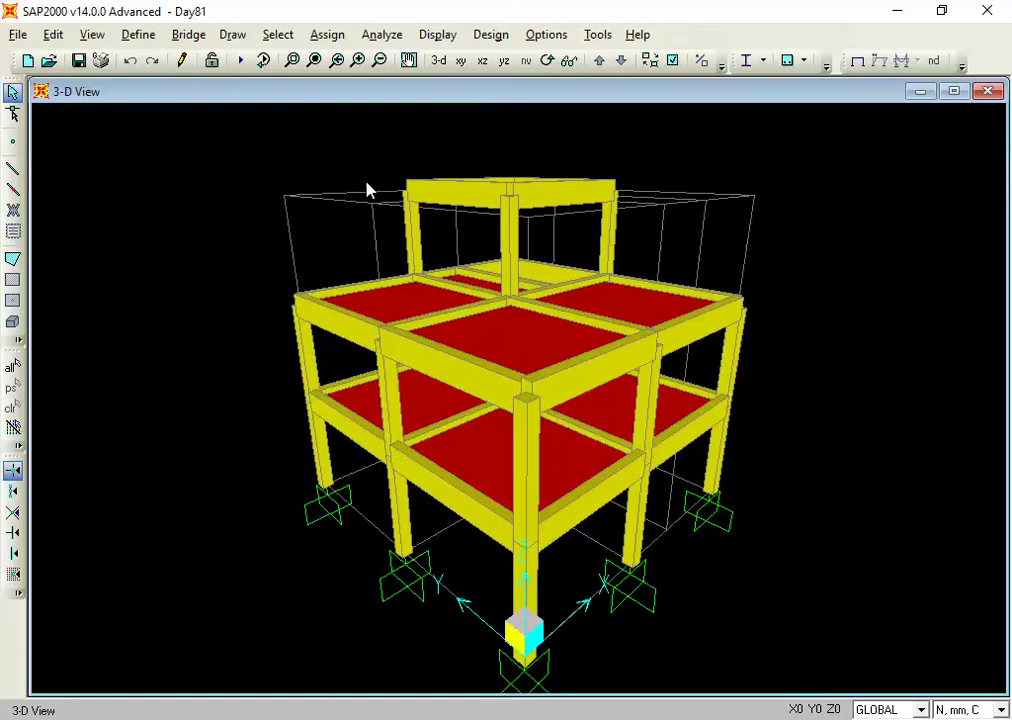
Examine the beam-column joints closely at the upper floor corner and on the X-Z elevation at Y=8229.6
click(292, 60)
drag(190, 191, 501, 345)
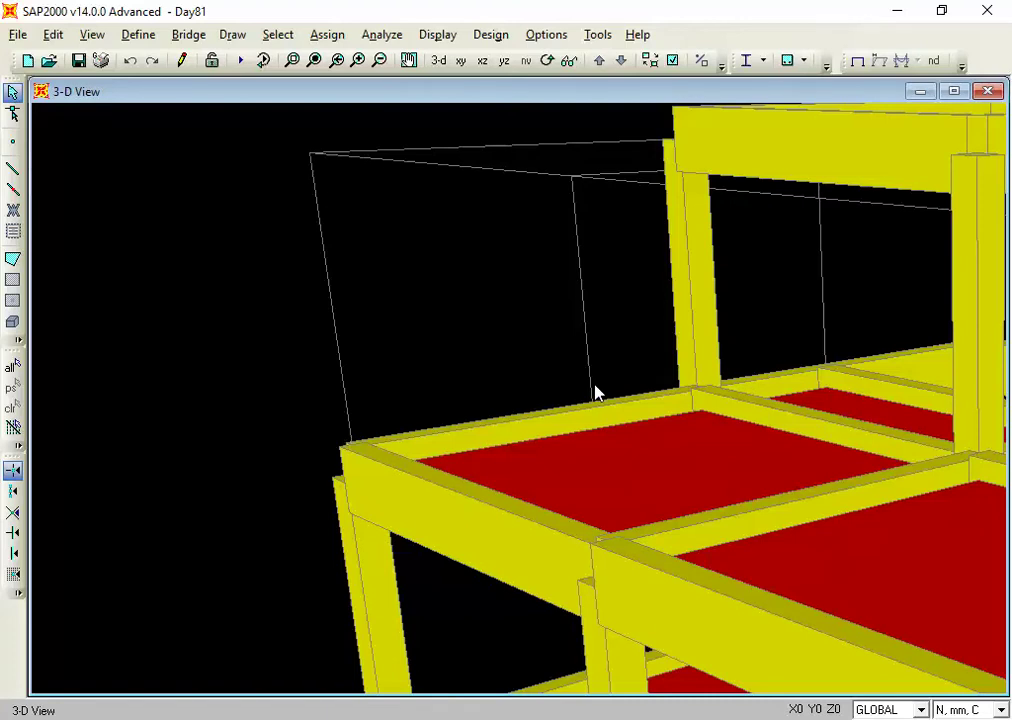
click(482, 61)
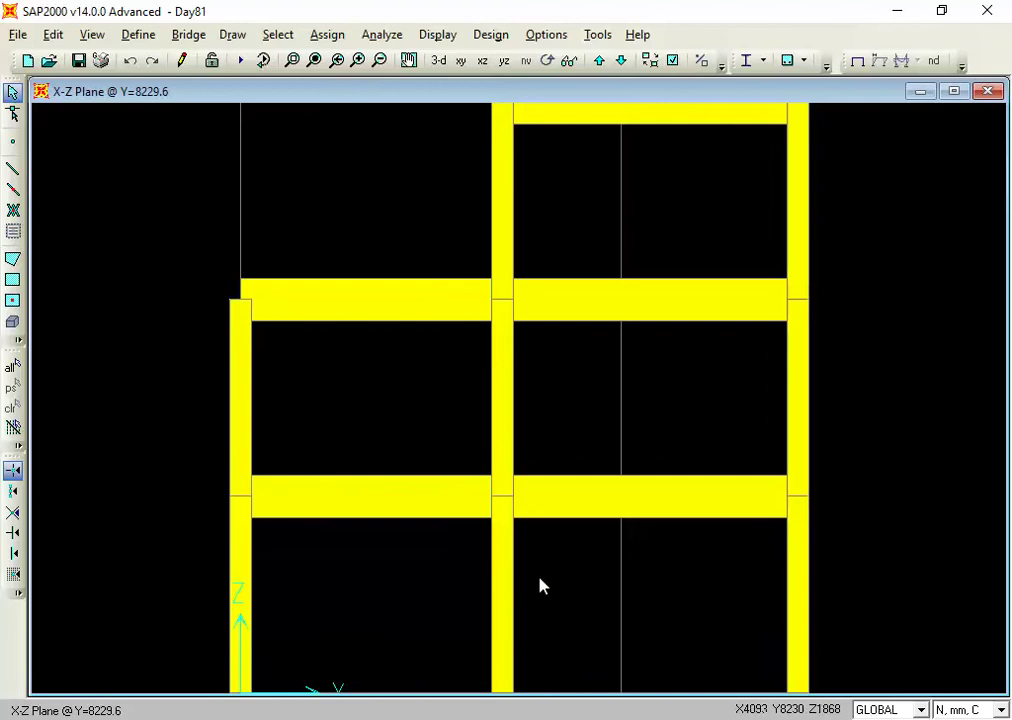
mouse_move(530, 712)
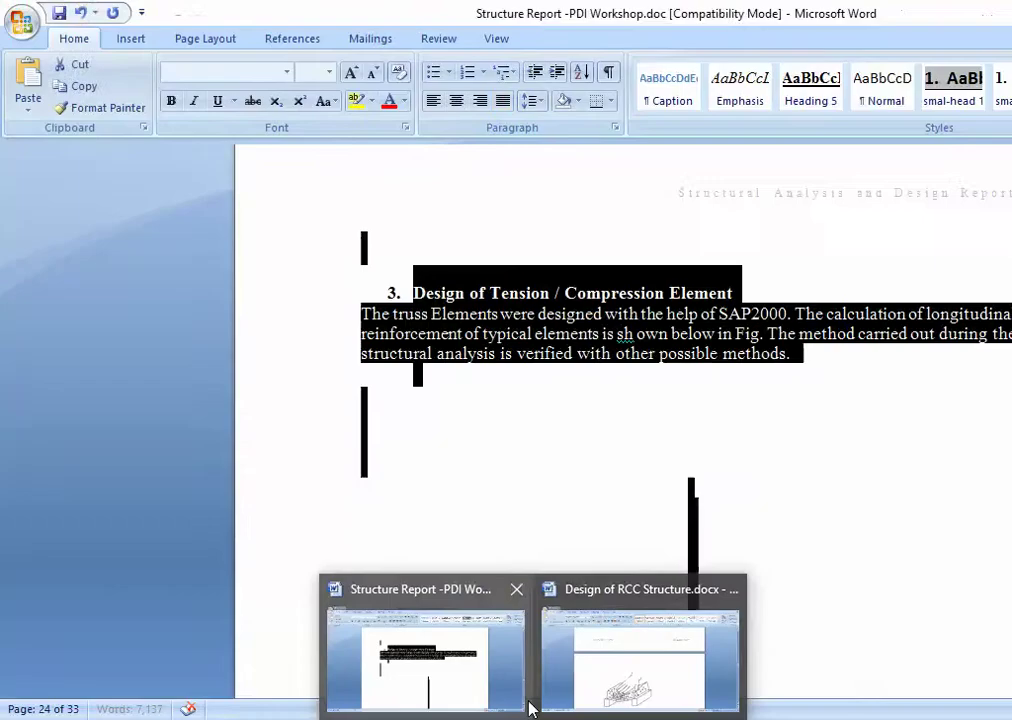
mouse_move(569, 709)
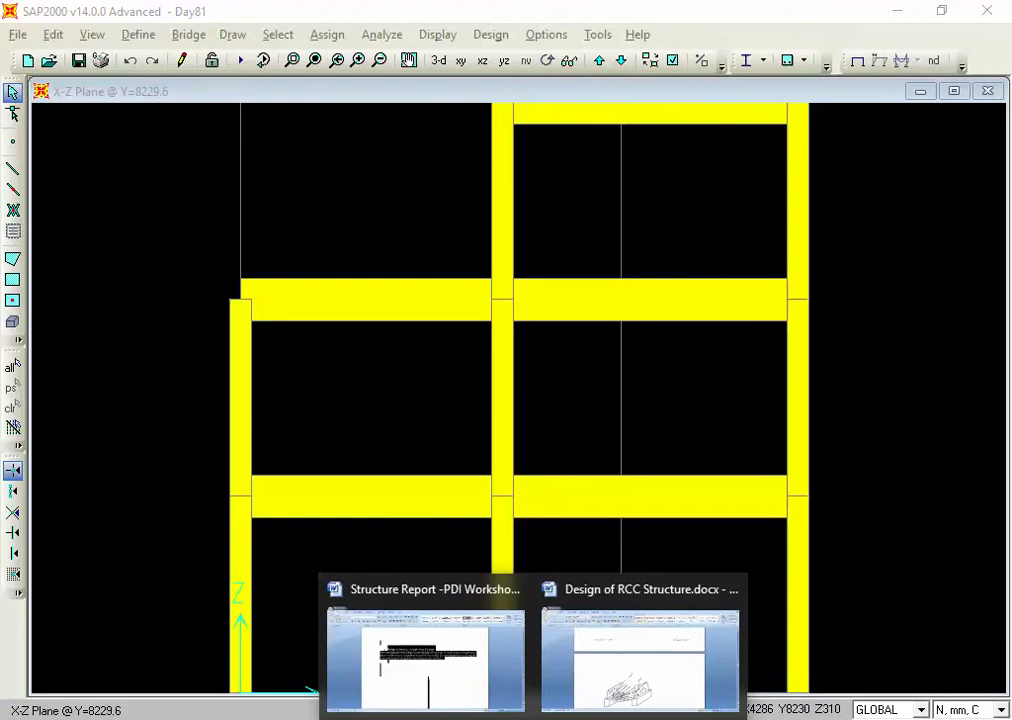
mouse_move(670, 644)
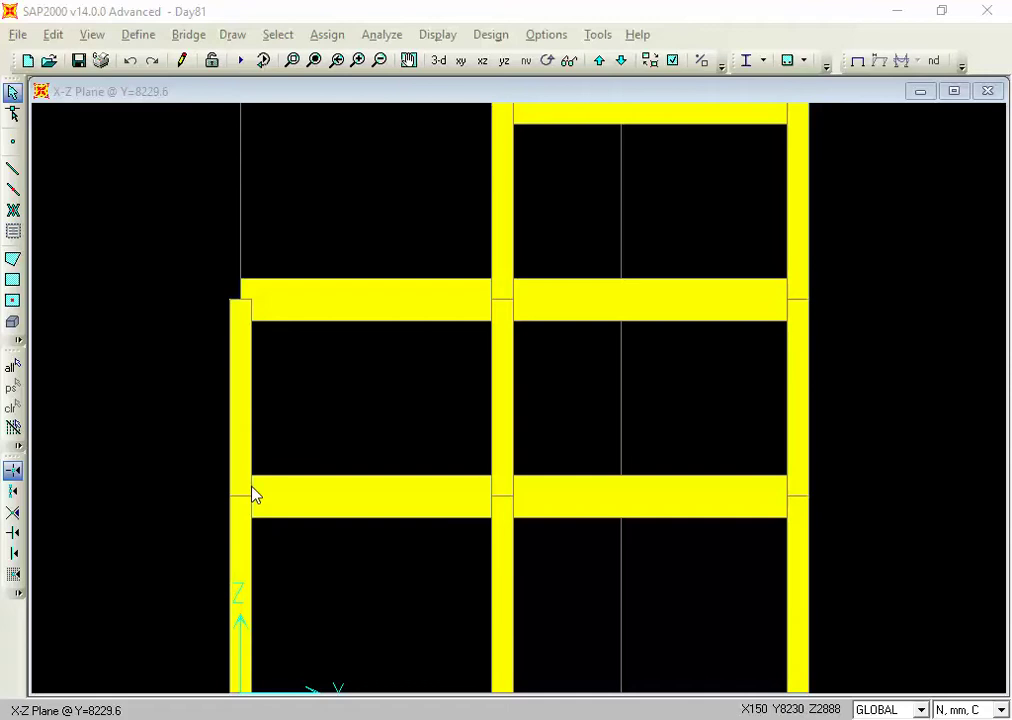
Run the analysis for all load cases and inspect the Moment 3-3 diagram for combination DCON2 on the frame elevation
click(242, 62)
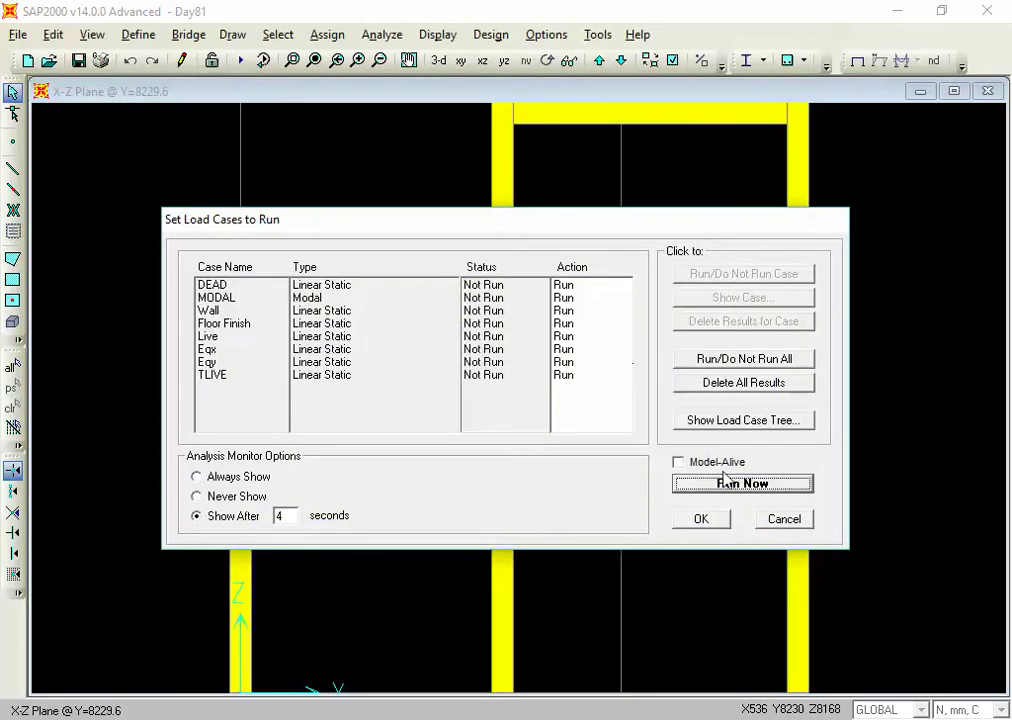
click(727, 482)
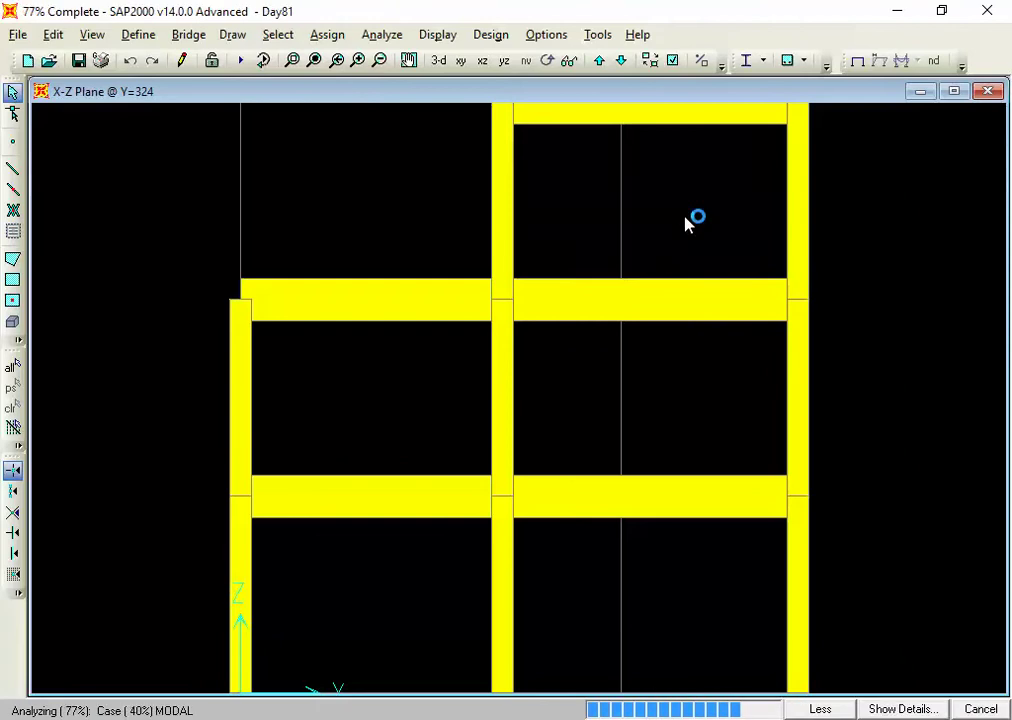
click(914, 60)
click(856, 116)
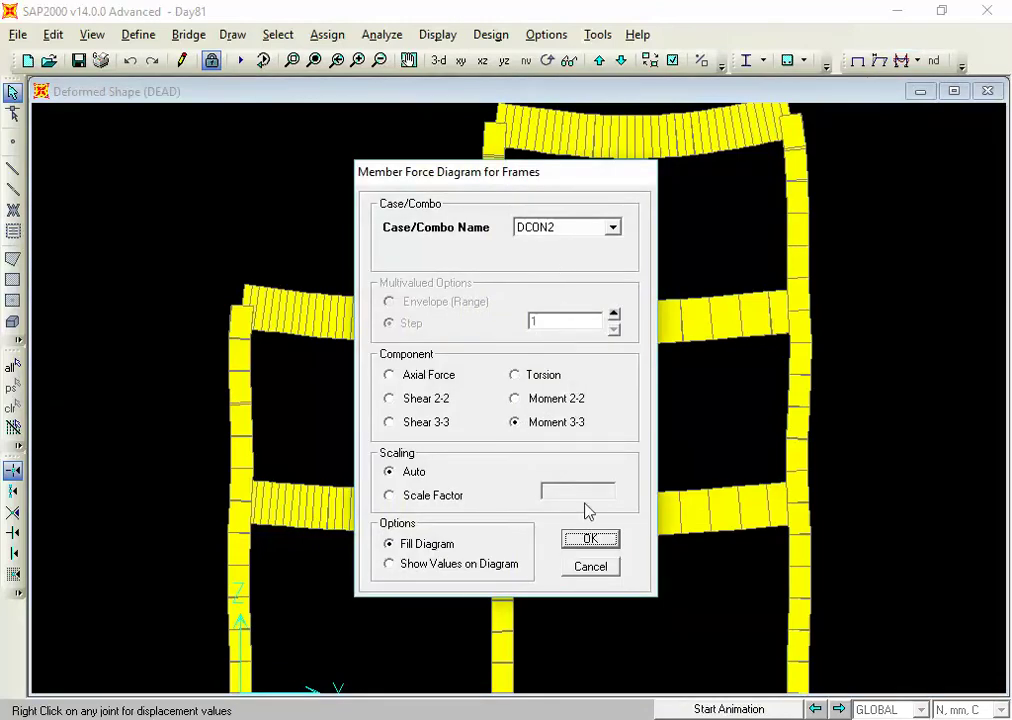
click(591, 539)
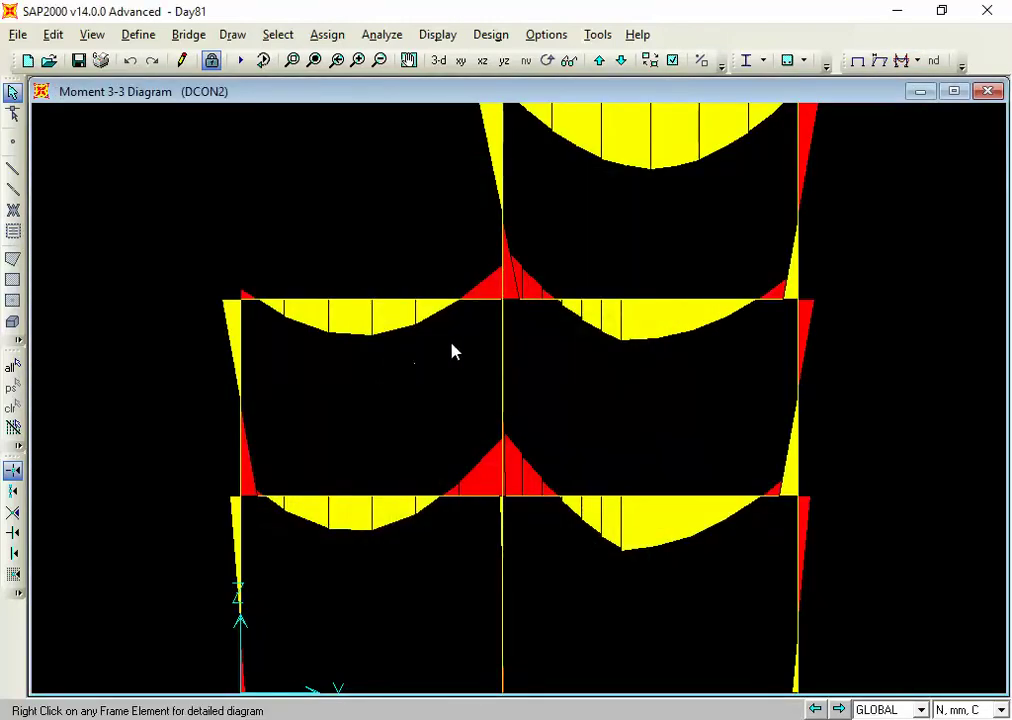
mouse_move(505, 456)
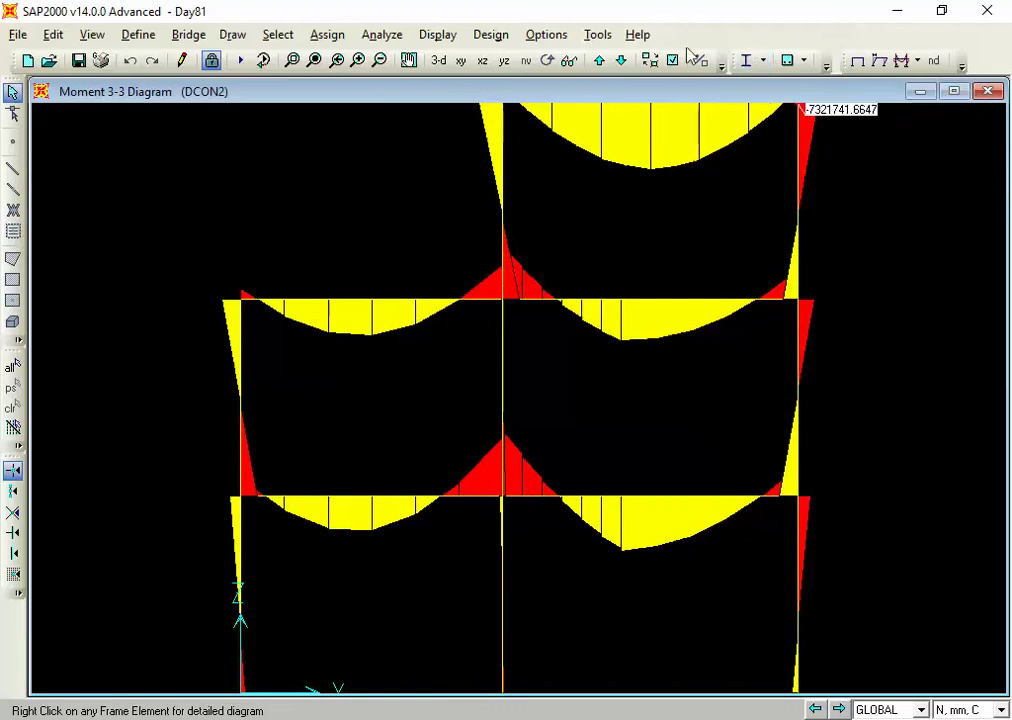
Unlock the model, accepting deletion of the analysis results, and go back from the X-Z elevation to the 3-D view
click(211, 60)
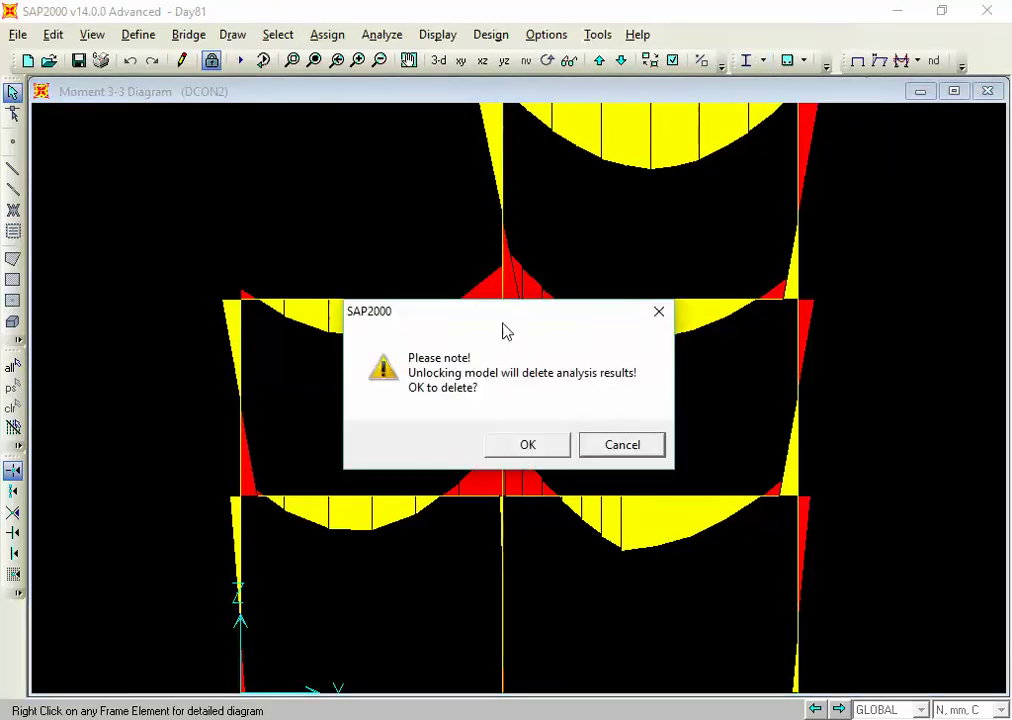
click(524, 446)
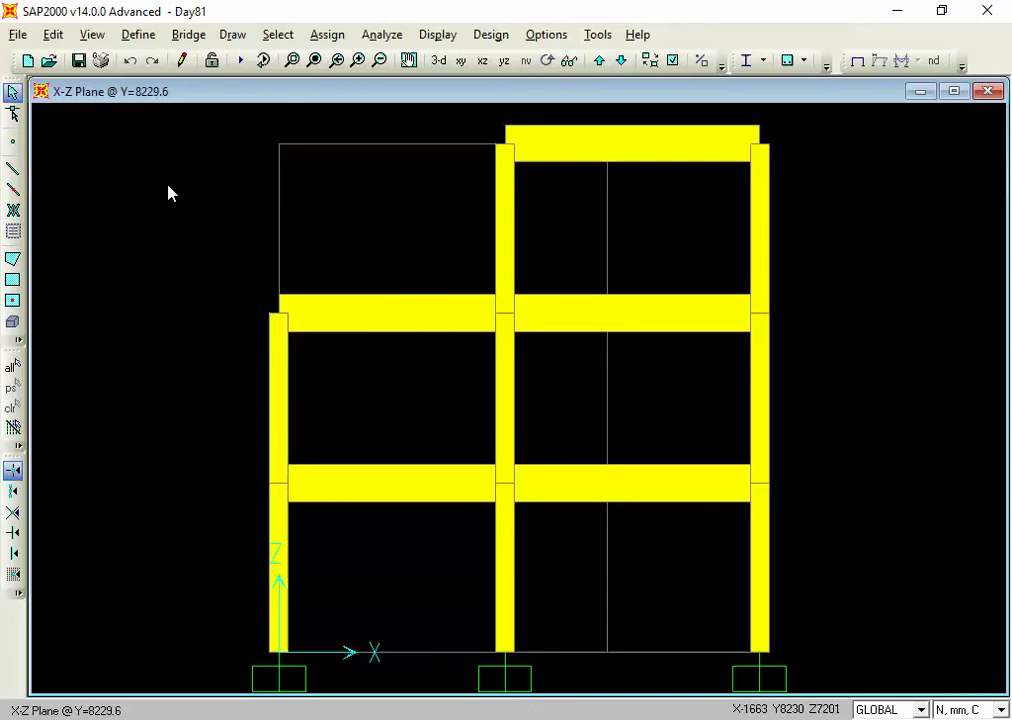
click(438, 60)
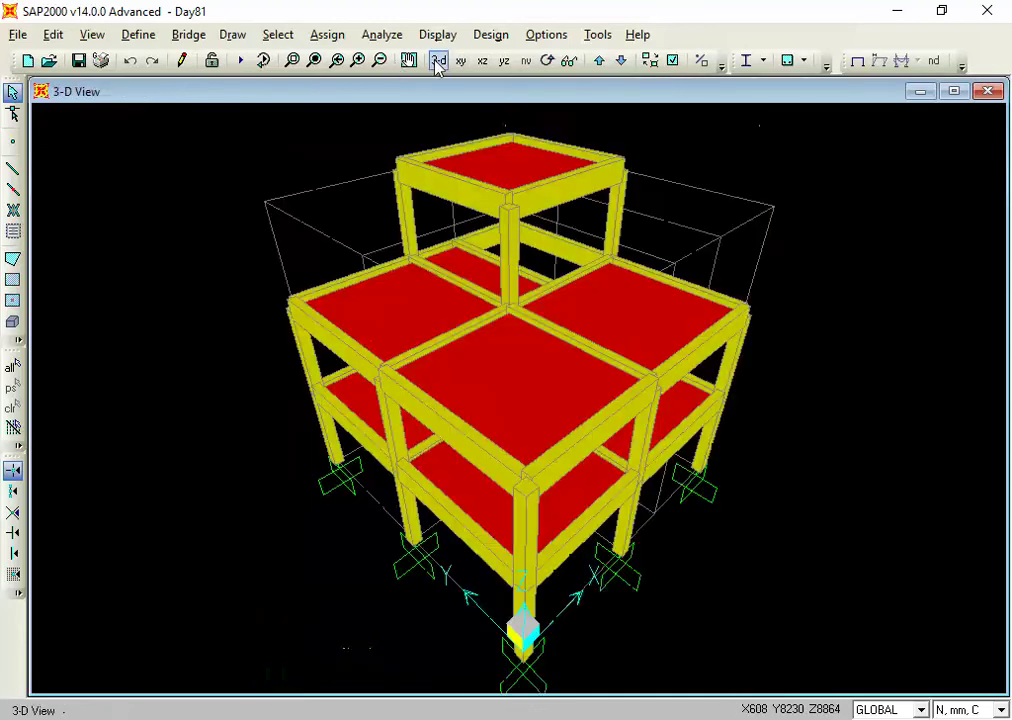
Select all frame objects that use the Beam 9x14 section
click(290, 36)
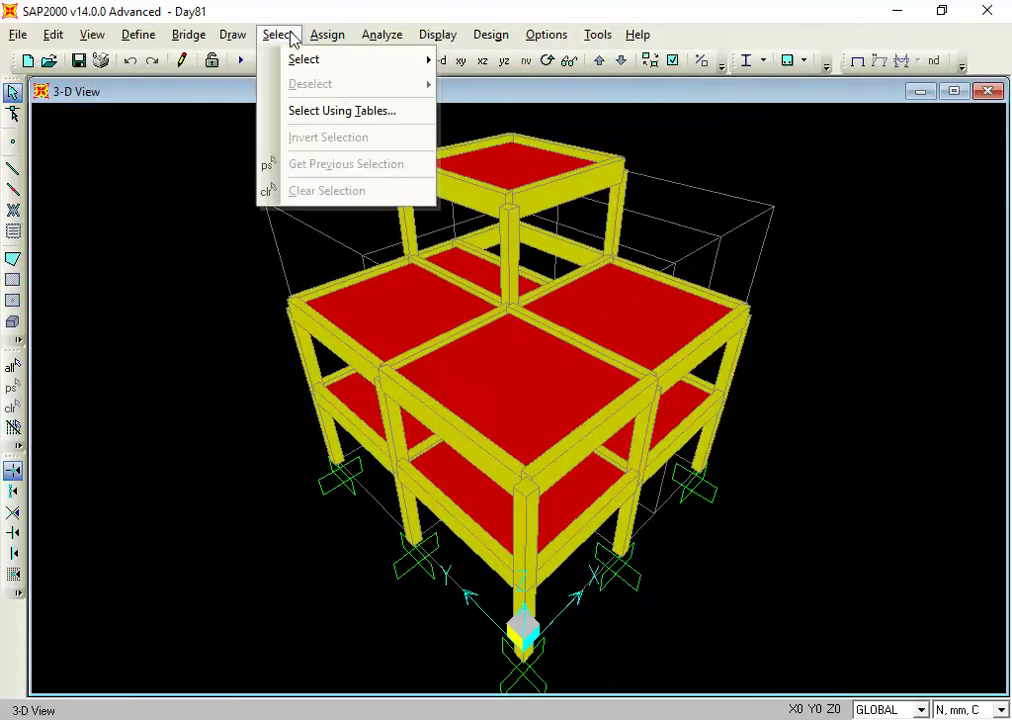
mouse_move(339, 66)
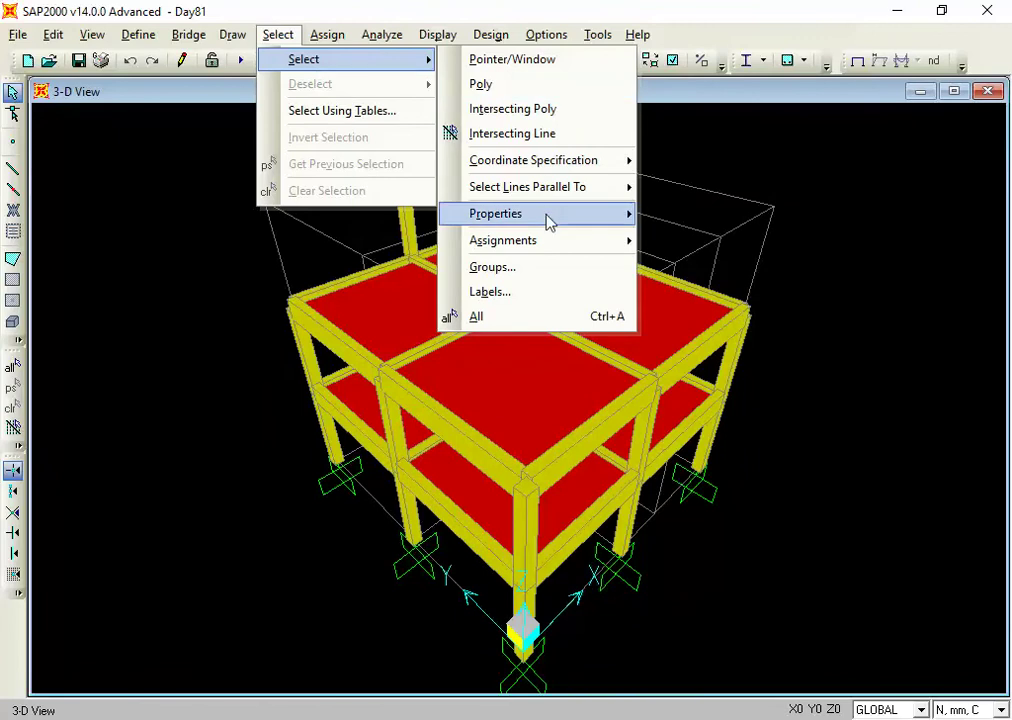
mouse_move(583, 228)
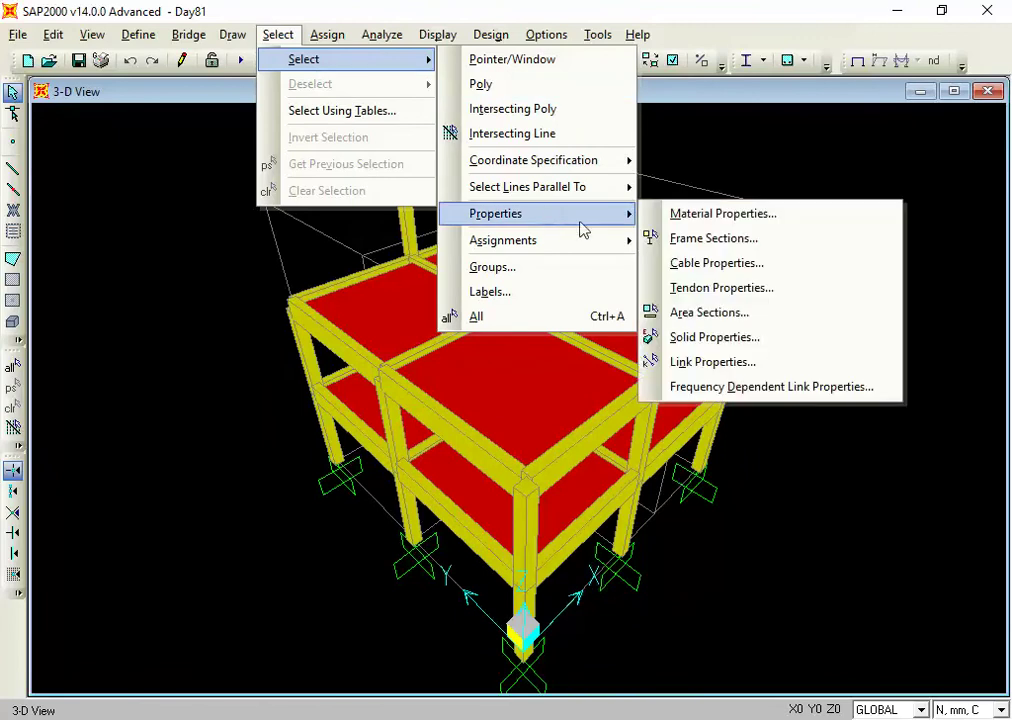
click(660, 240)
click(450, 335)
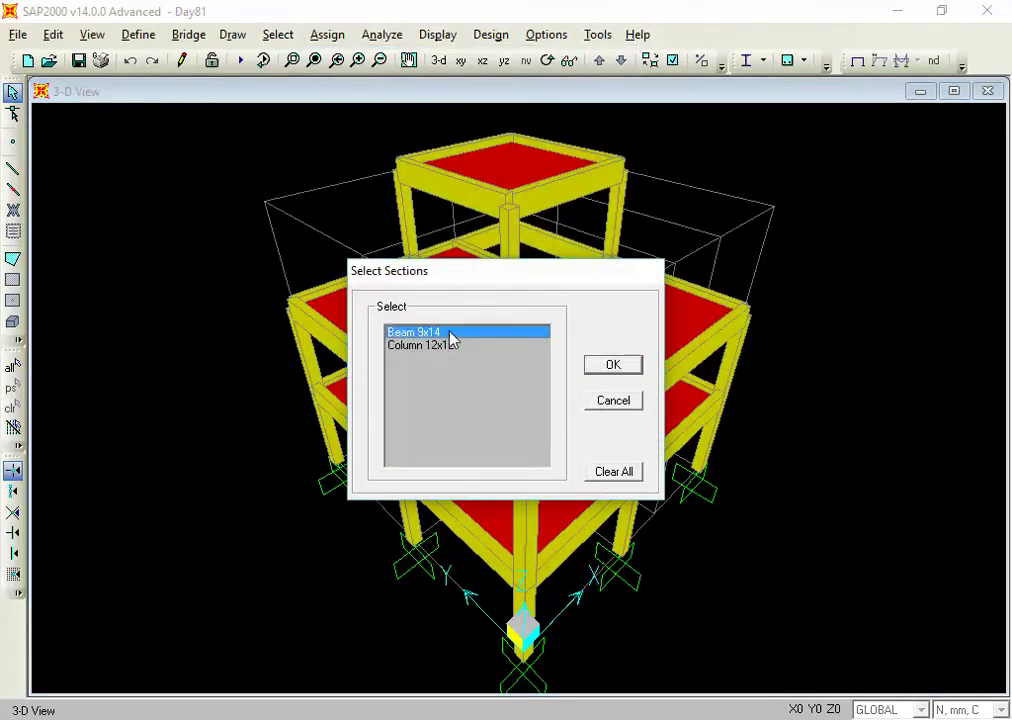
click(601, 370)
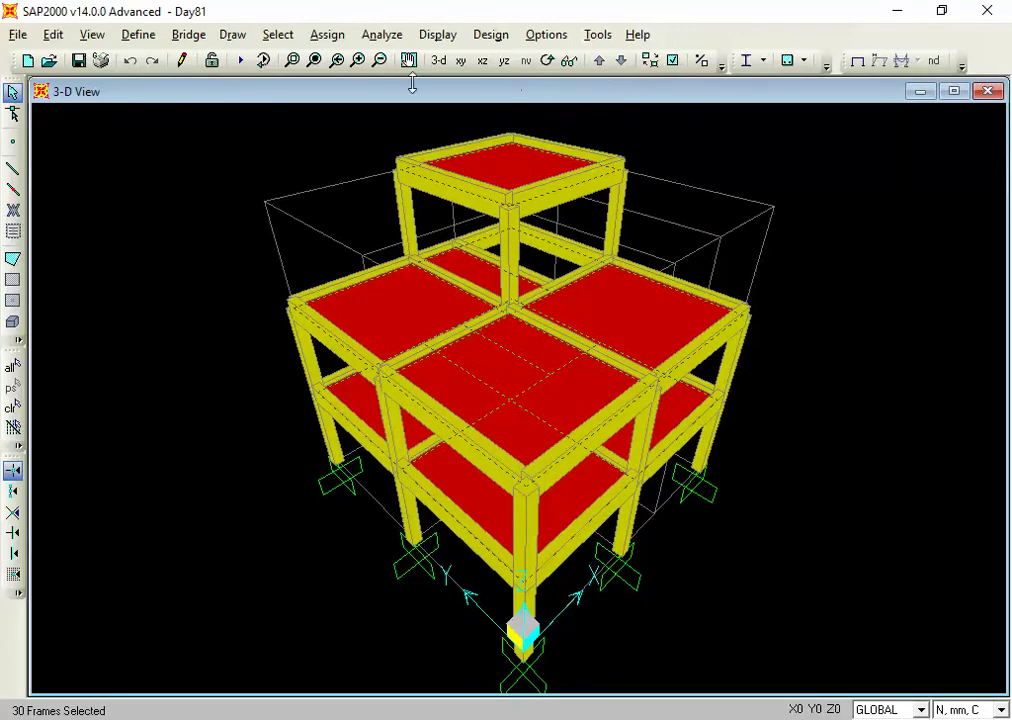
Repeat the selection by frame section for Beam 9x14 twice more
click(280, 38)
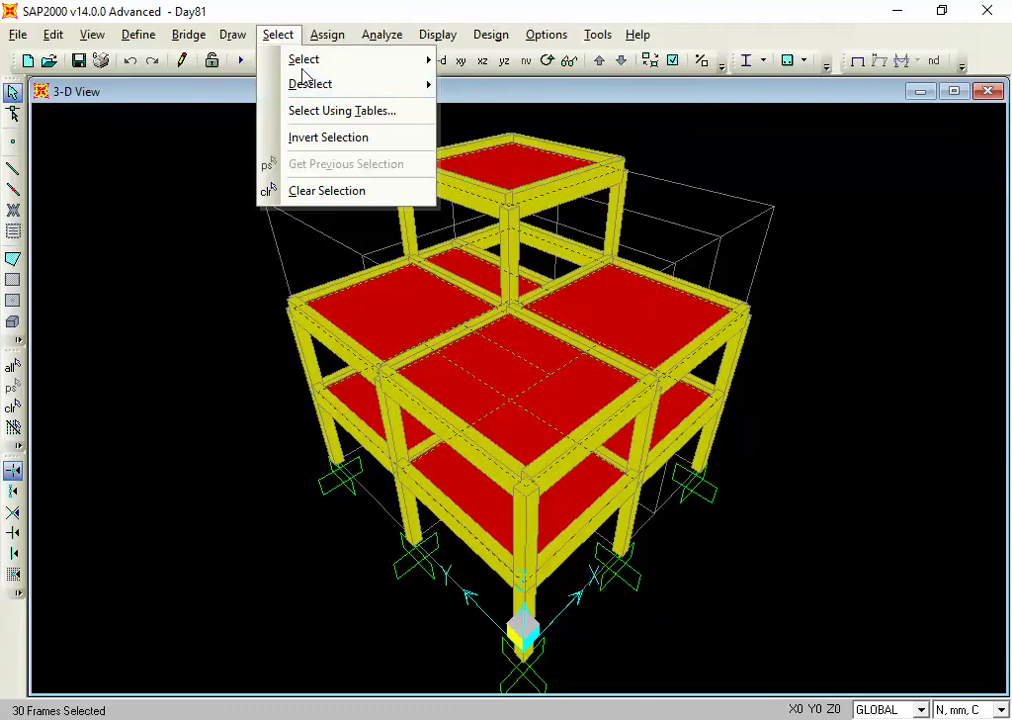
mouse_move(365, 66)
mouse_move(517, 218)
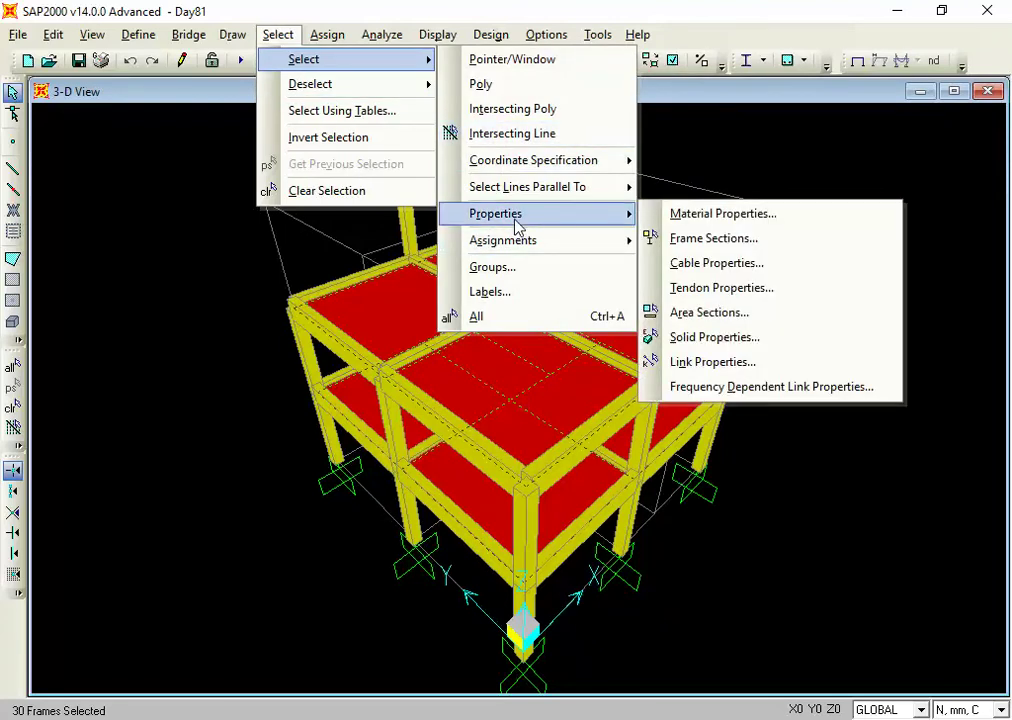
click(668, 240)
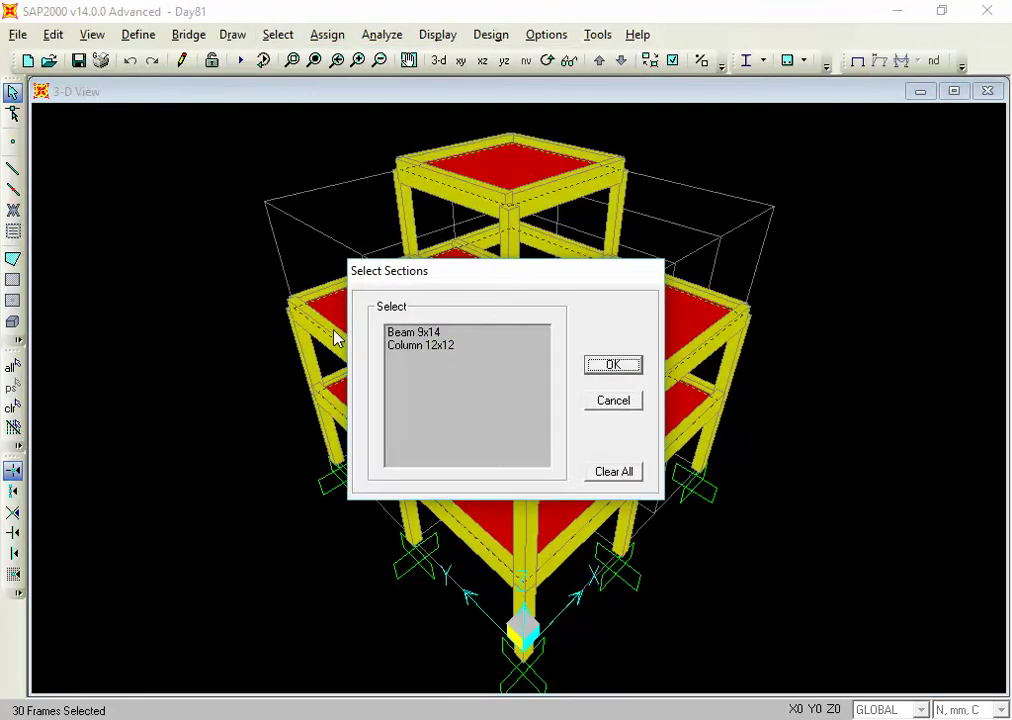
click(393, 335)
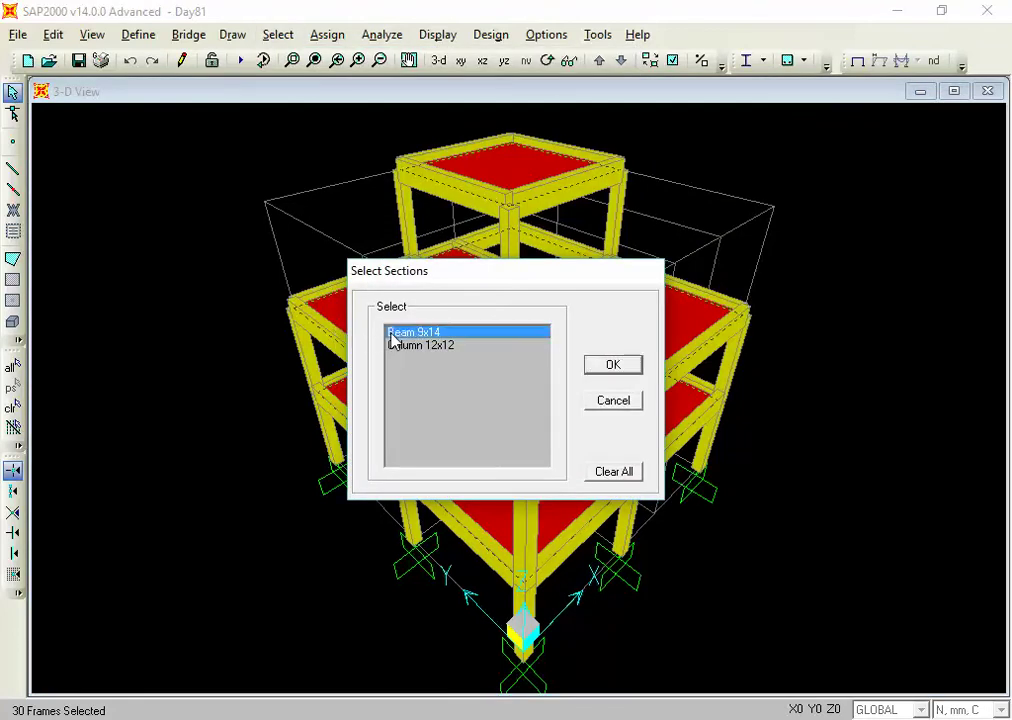
click(590, 367)
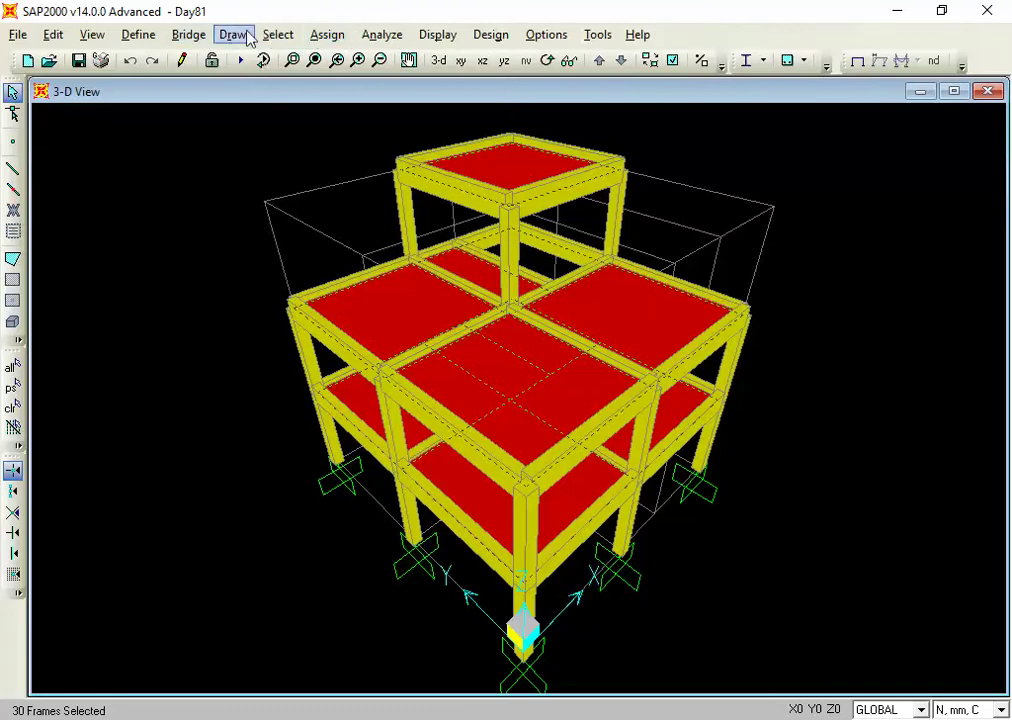
click(278, 34)
mouse_move(303, 63)
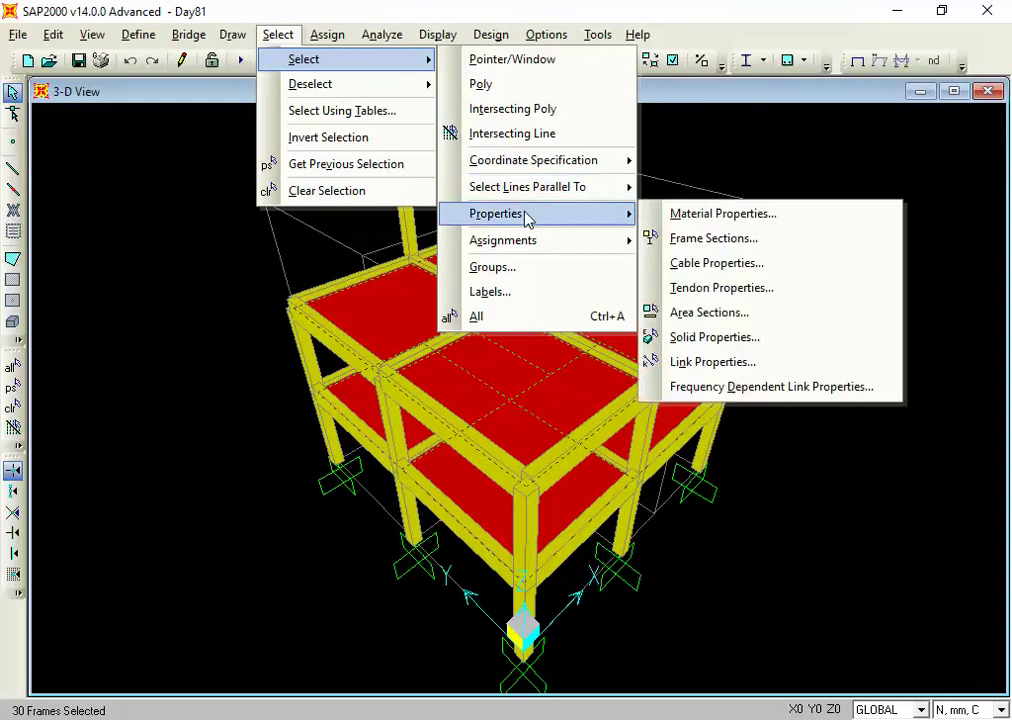
click(671, 240)
click(463, 334)
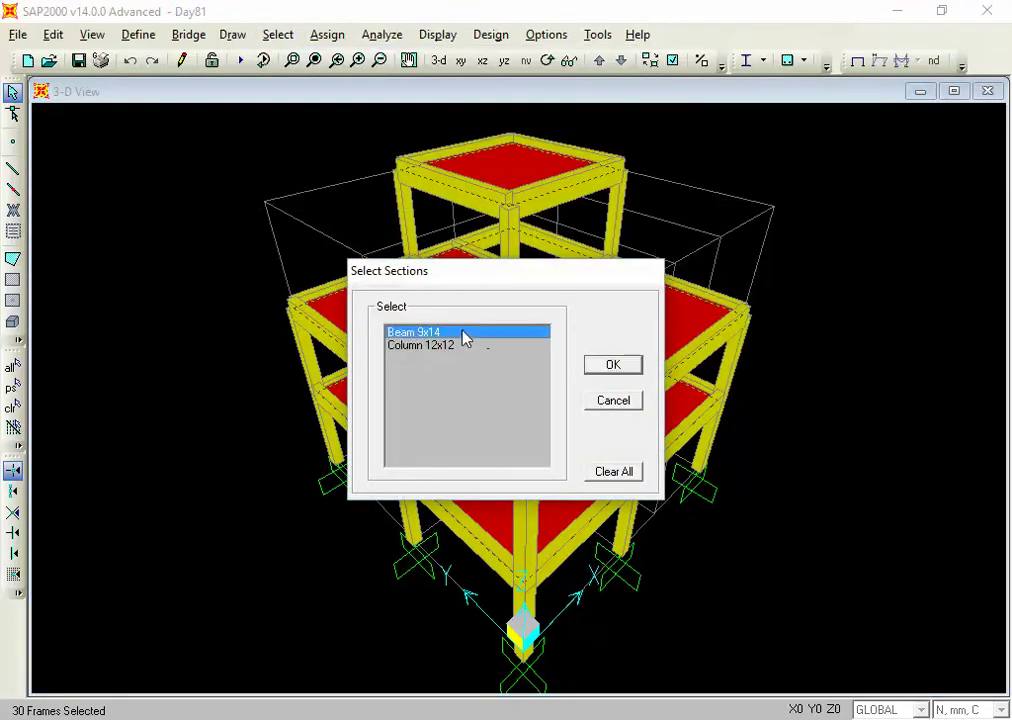
click(625, 367)
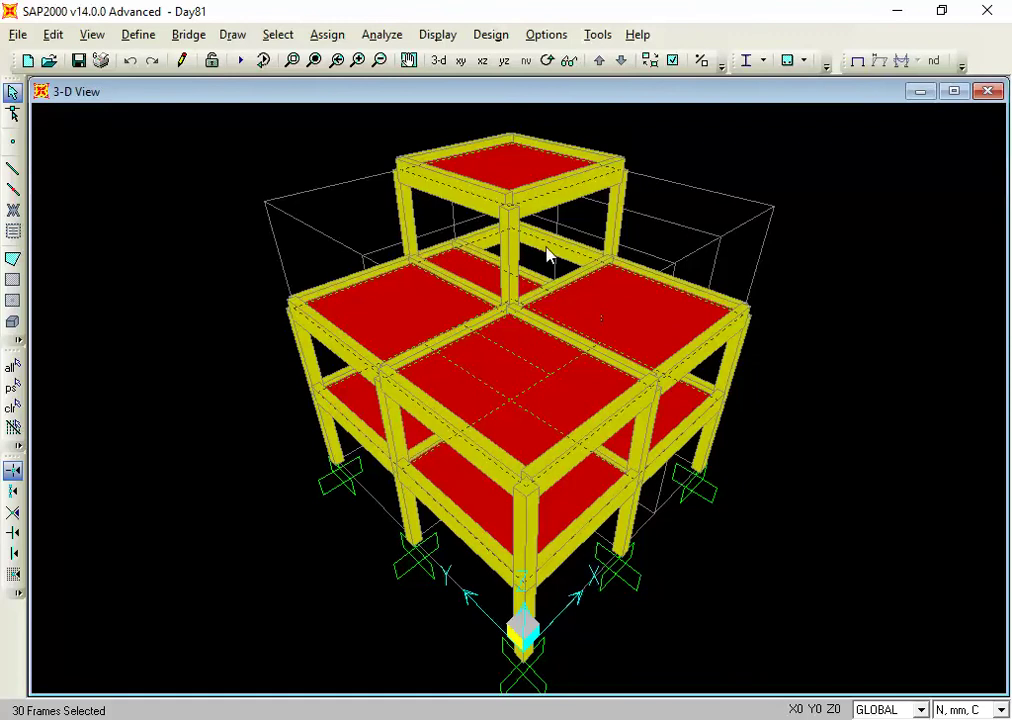
Examine from a flatter 3-D angle how the selected beams sit relative to the slabs
key(Down)
key(Down)
key(Down)
key(Down)
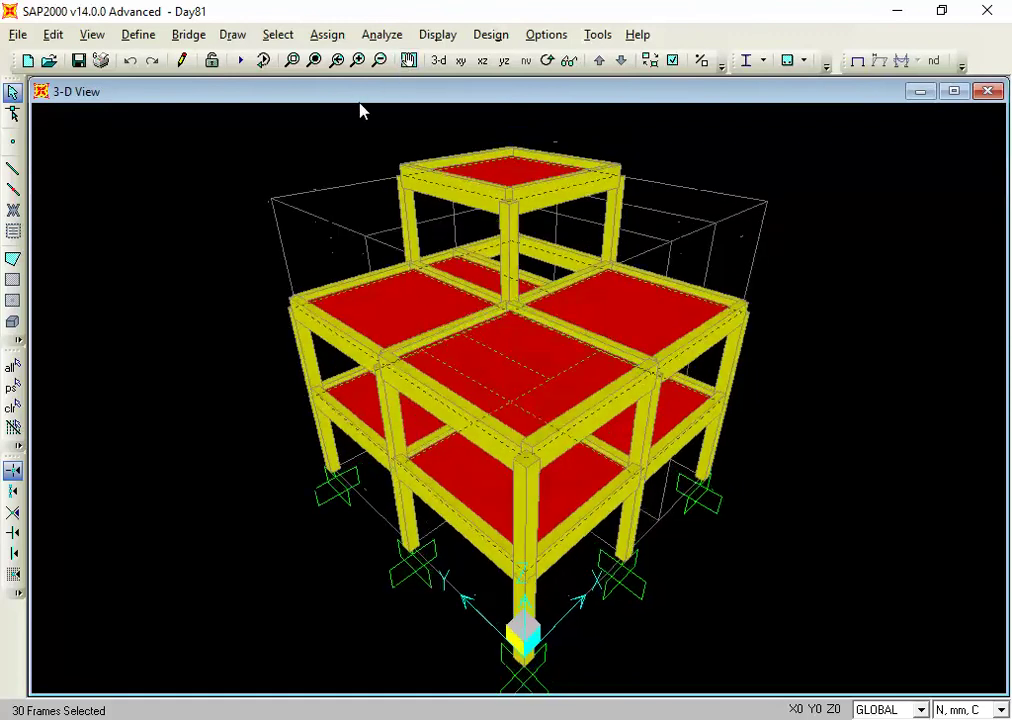
key(Up)
key(Up)
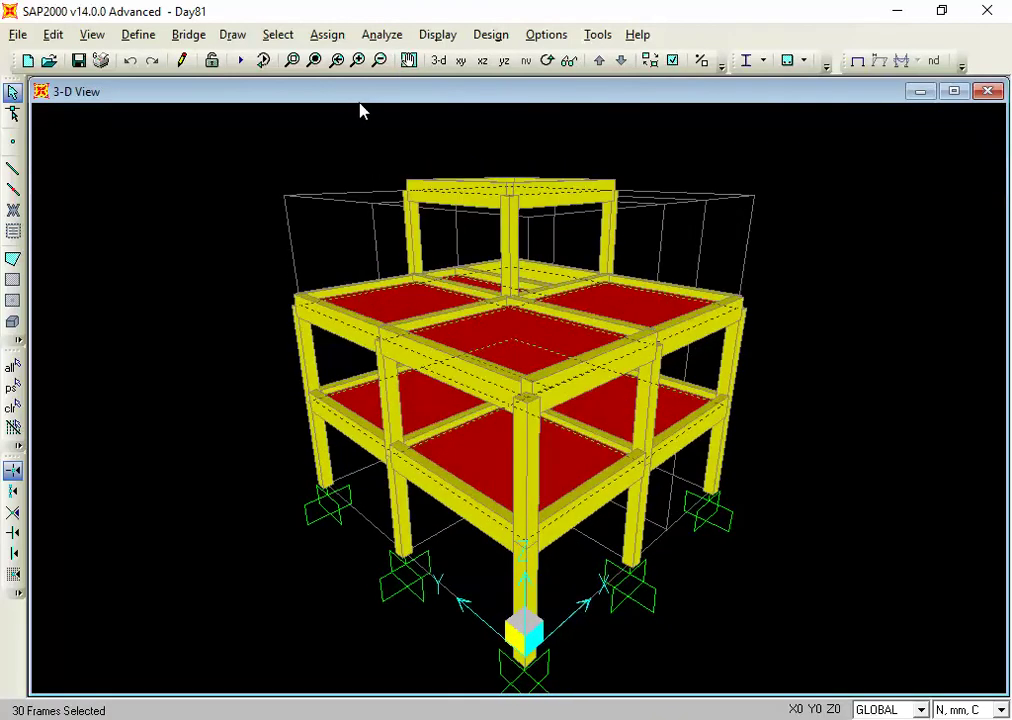
key(Down)
click(325, 36)
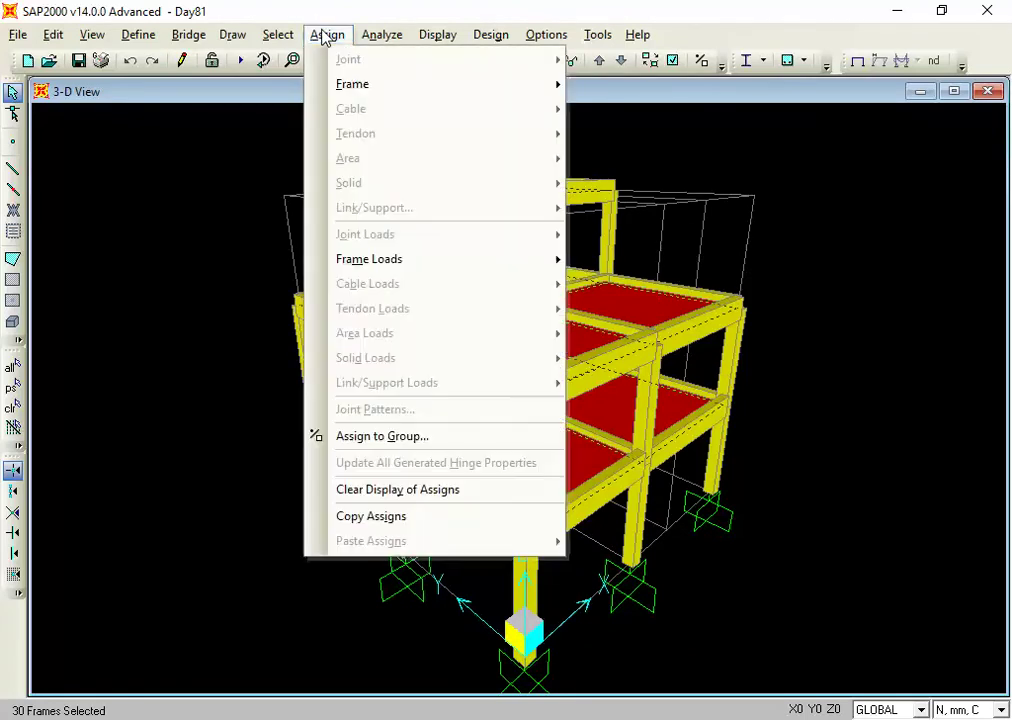
mouse_move(378, 87)
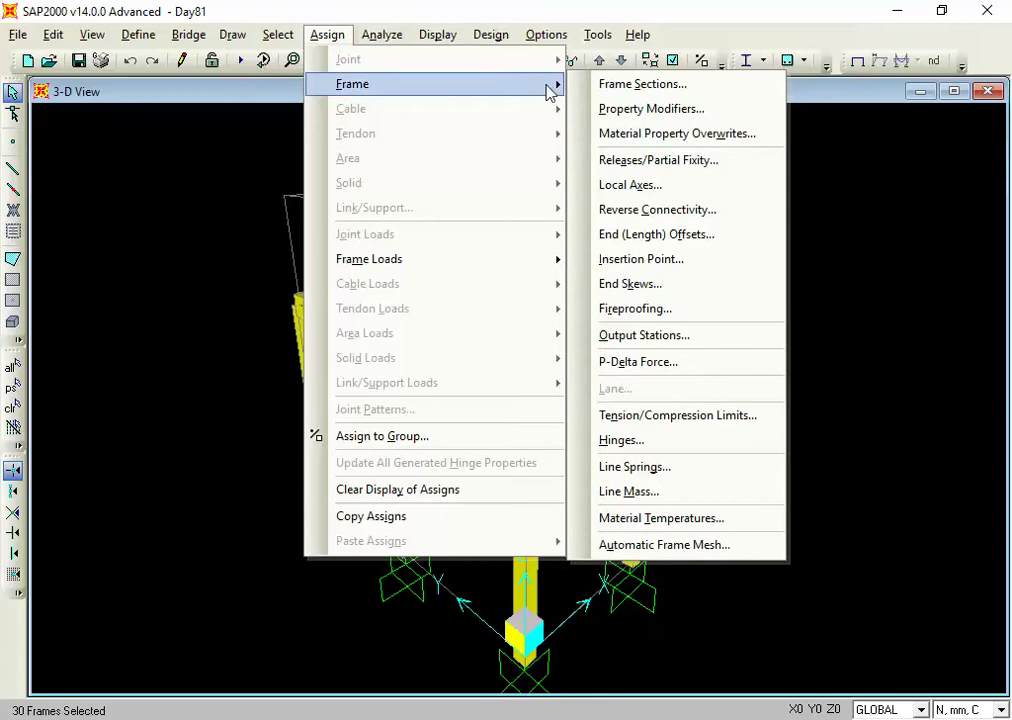
click(683, 263)
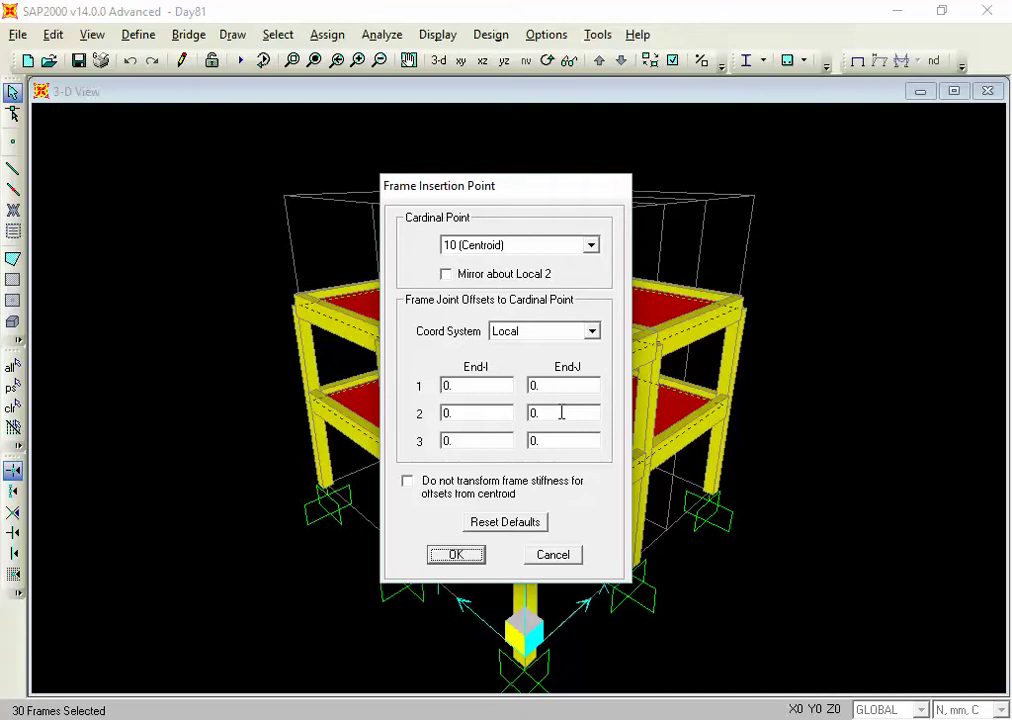
click(573, 248)
click(574, 249)
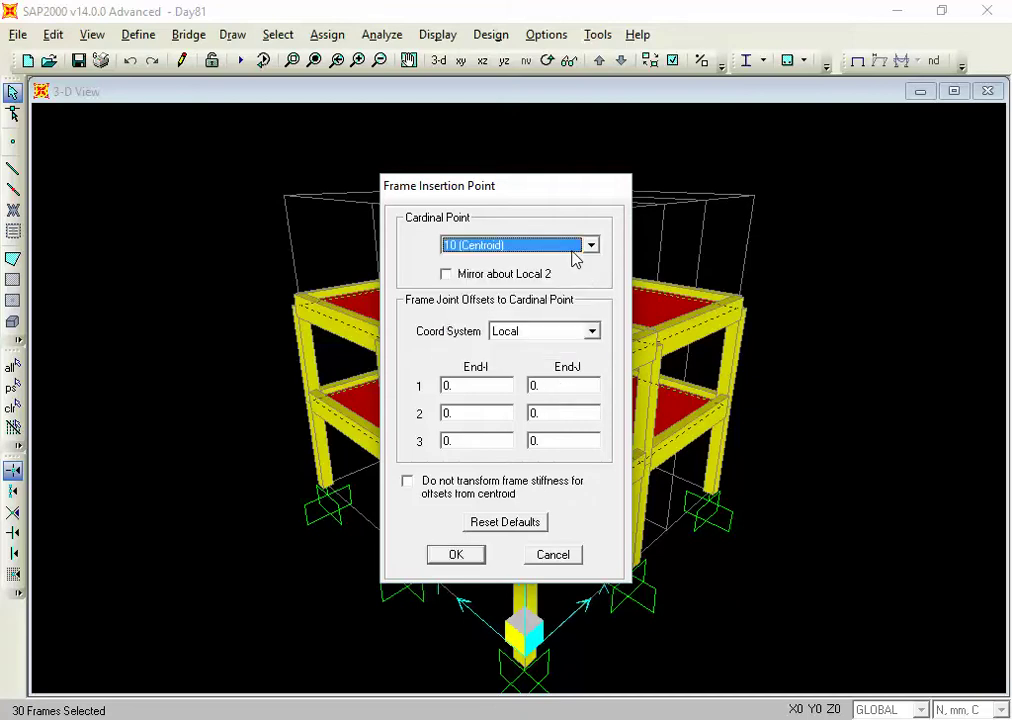
click(564, 557)
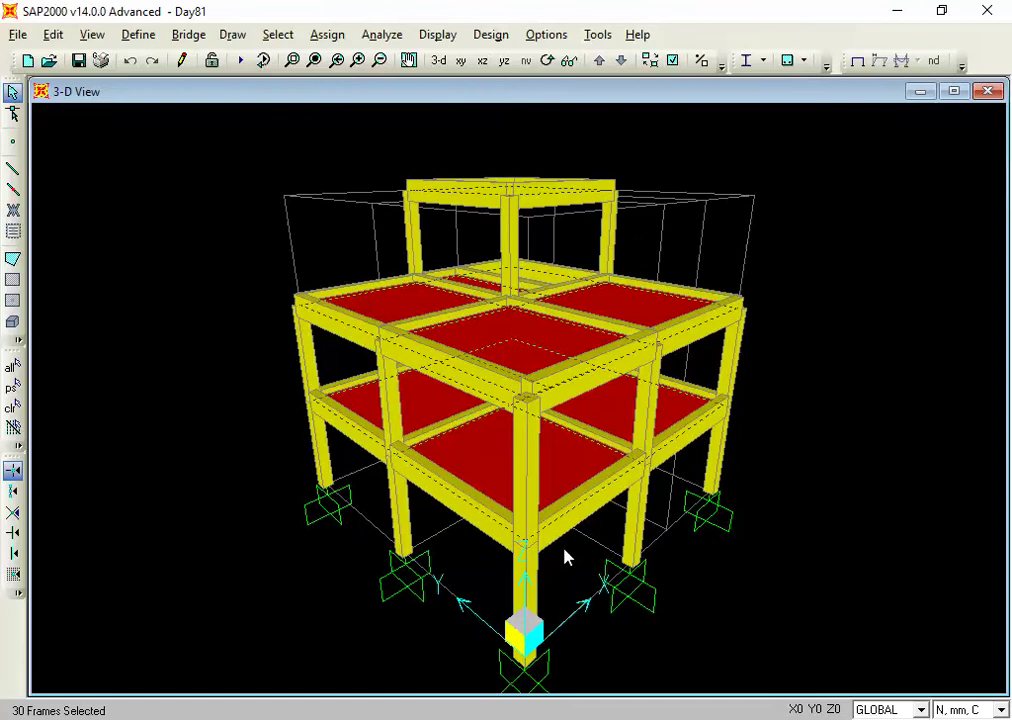
Assign cardinal point 8 (Top Center) as the insertion point of the selected Beam 9x14 frames
click(330, 35)
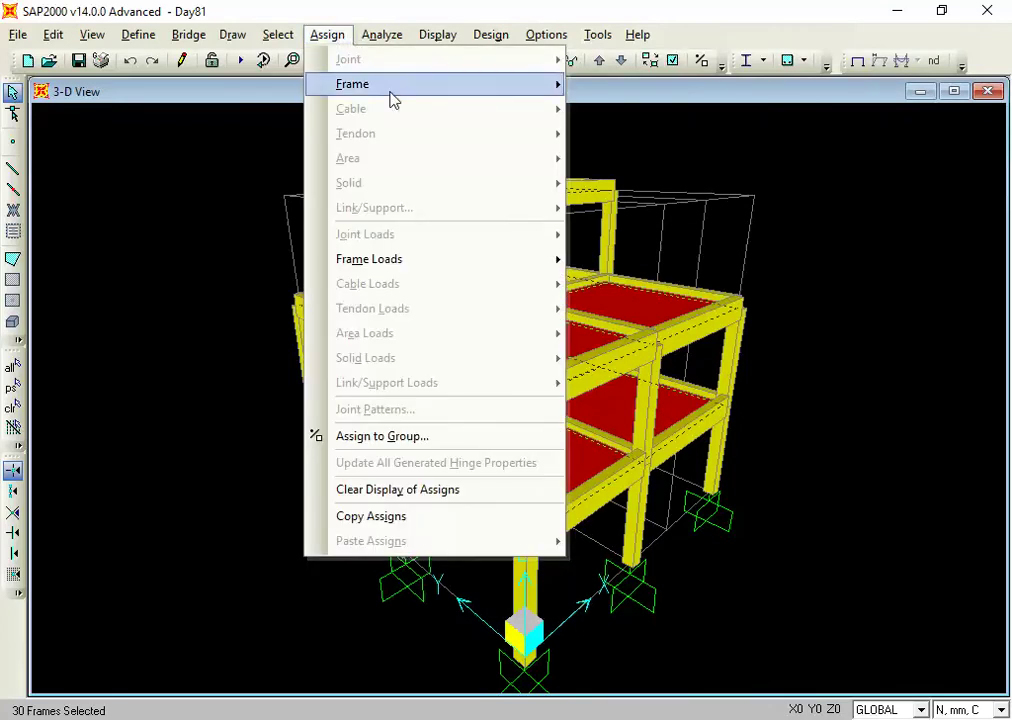
mouse_move(395, 84)
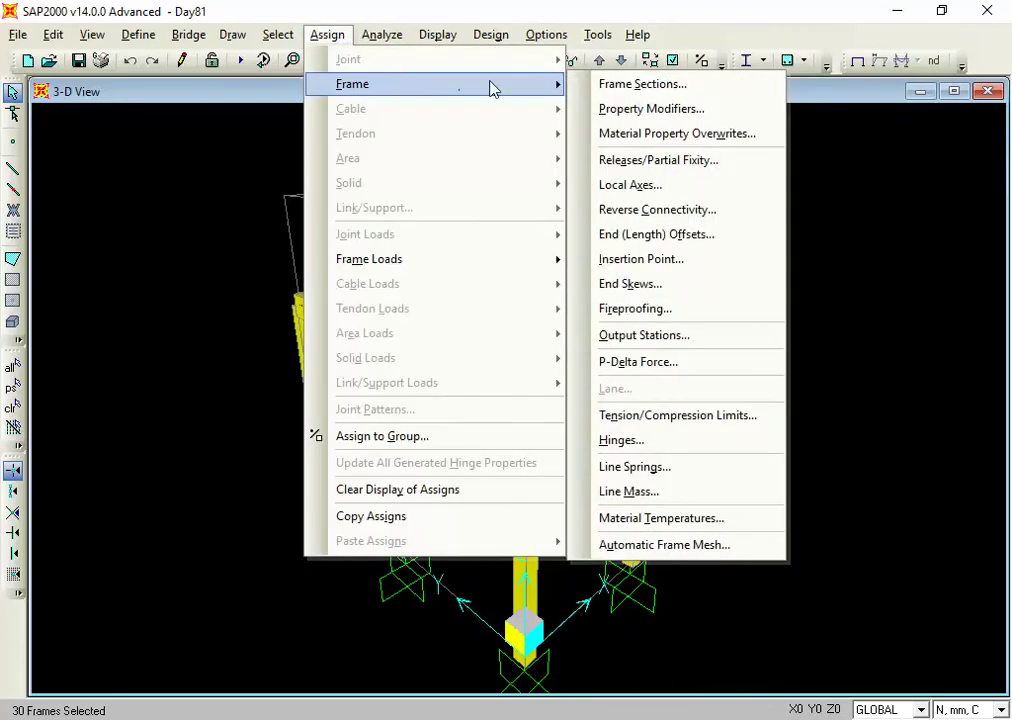
click(630, 259)
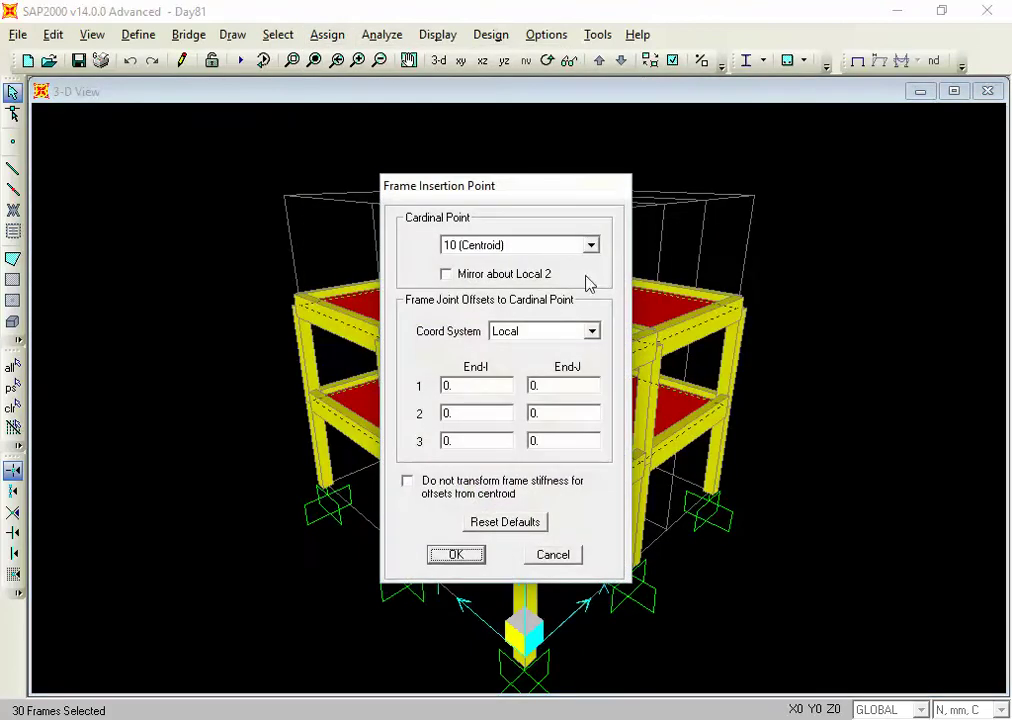
click(533, 252)
click(533, 252)
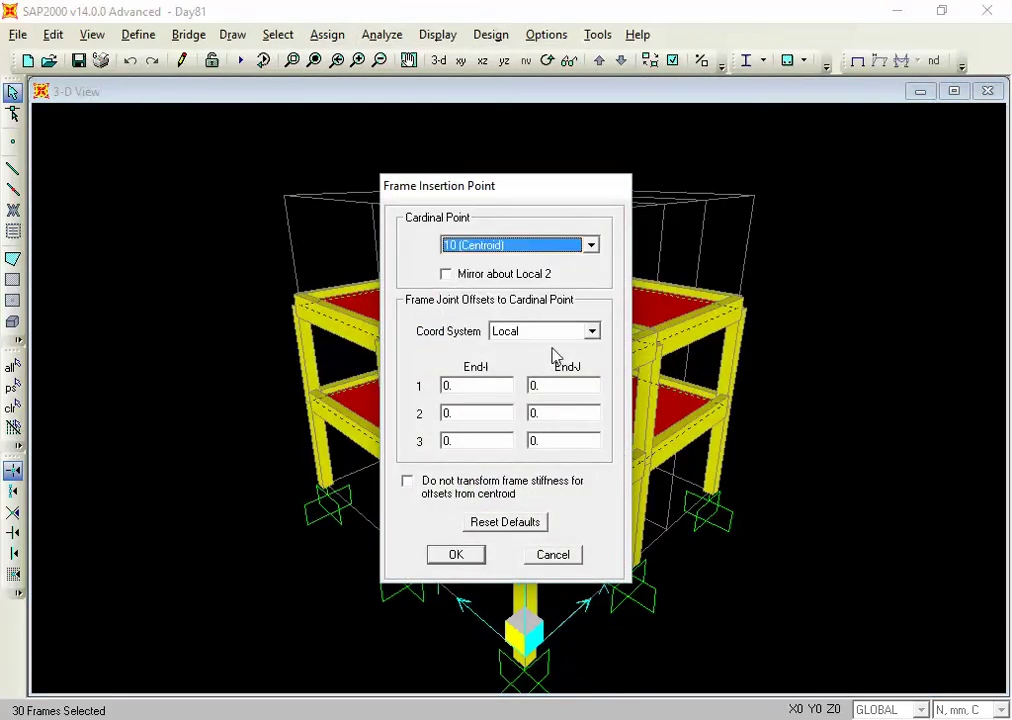
click(537, 252)
click(537, 252)
click(537, 252)
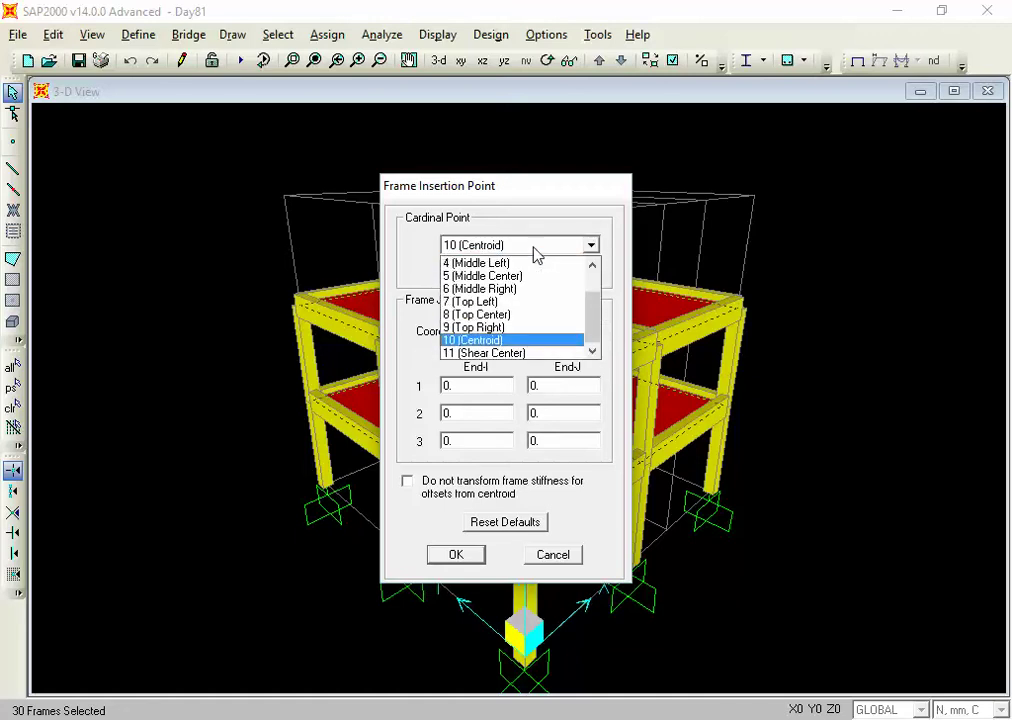
click(547, 314)
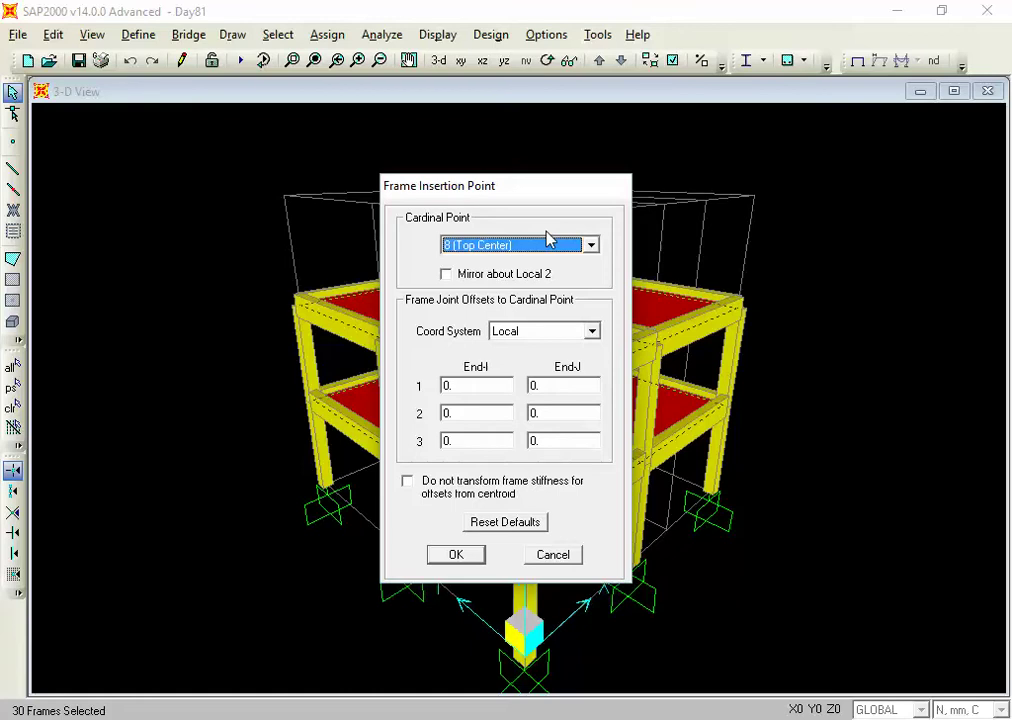
click(473, 562)
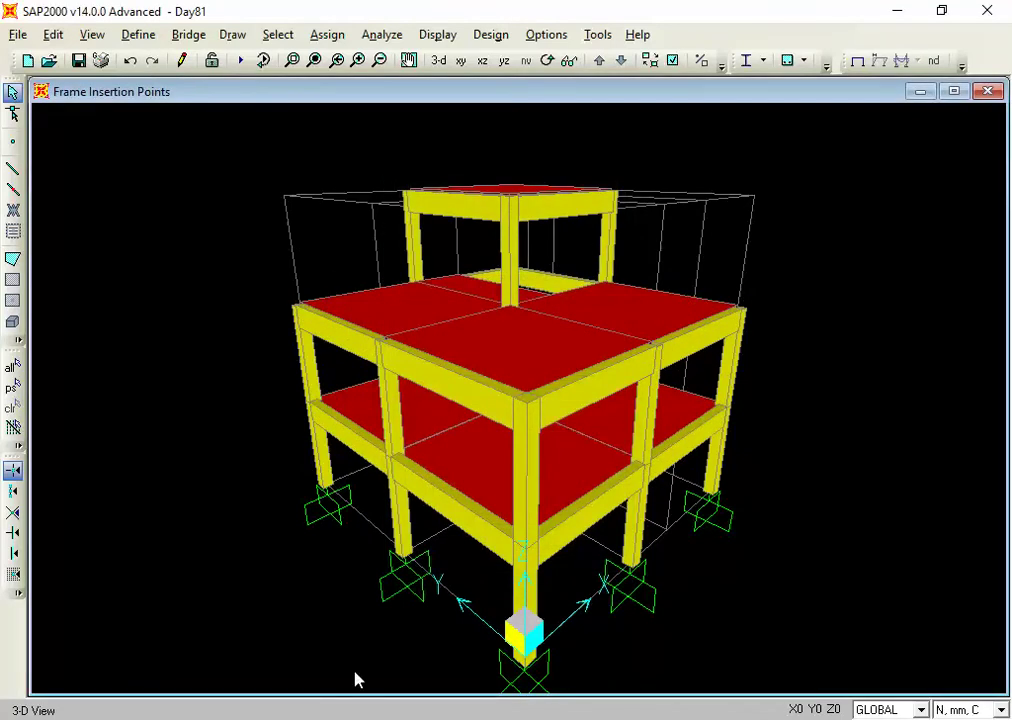
Examine the beam tops against the slabs and columns by tilting the 3-D view from below to above
key(Down)
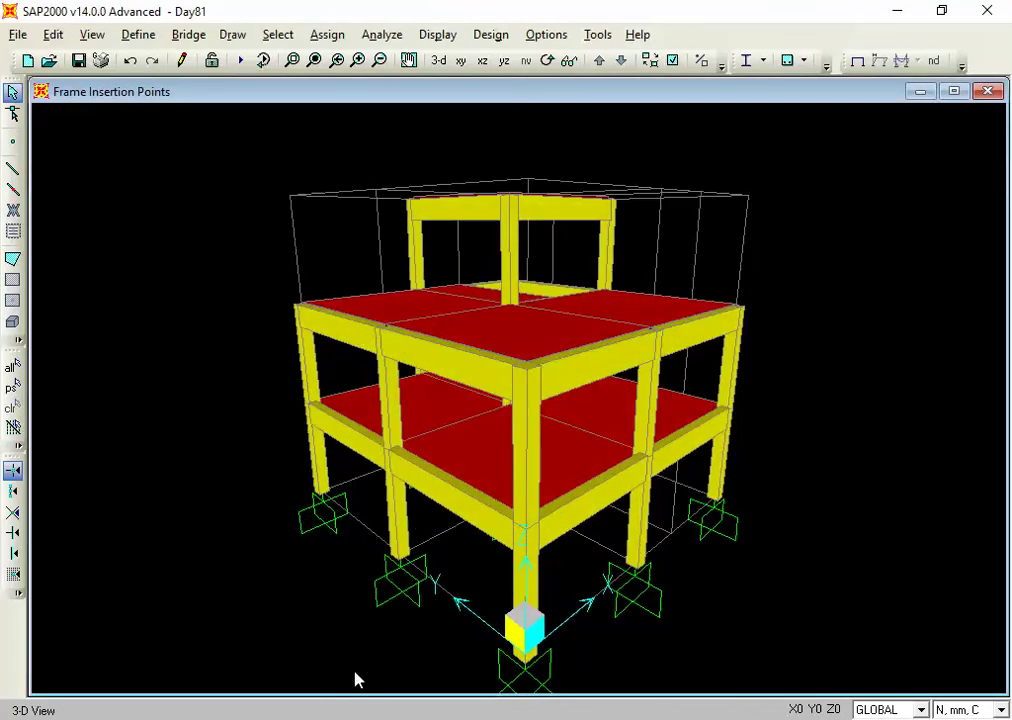
key(Down)
key(Down)
key(Down)
key(Down)
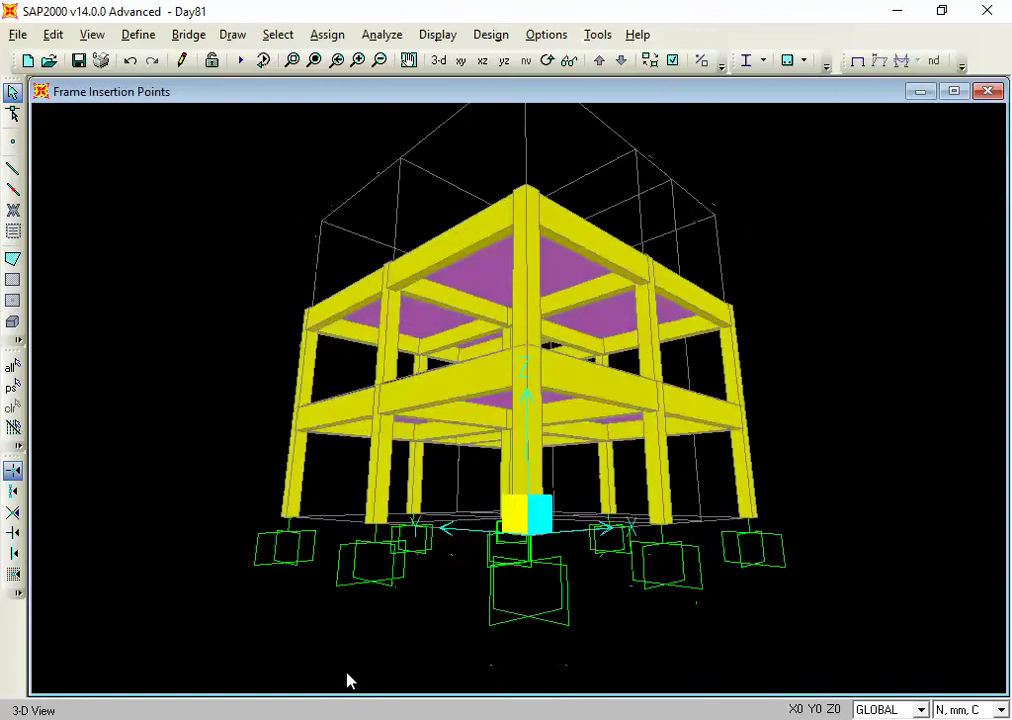
key(Up)
key(Up)
key(Up)
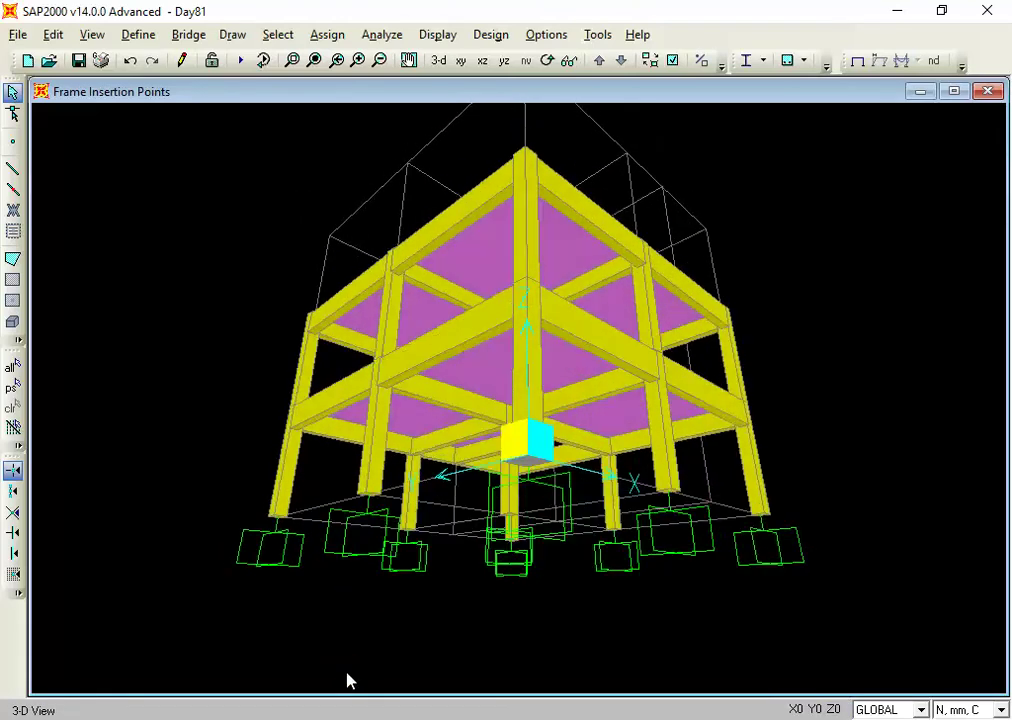
key(Up)
key(Up)
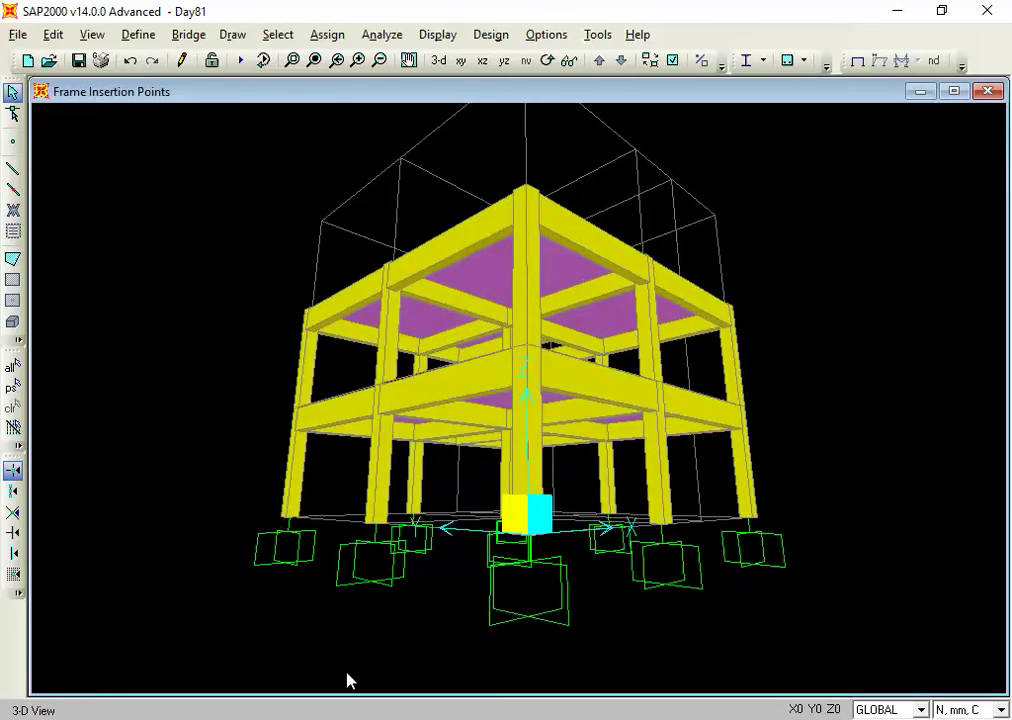
key(Up)
key(Up)
key(Up)
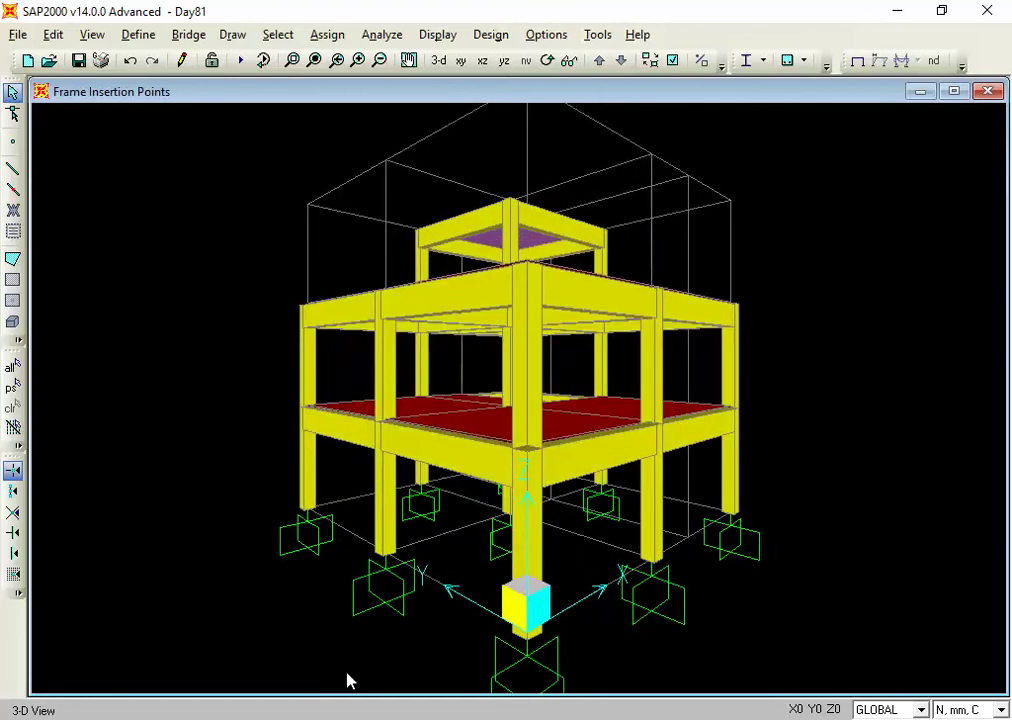
key(Down)
key(Down)
key(Down)
key(Down)
key(Down)
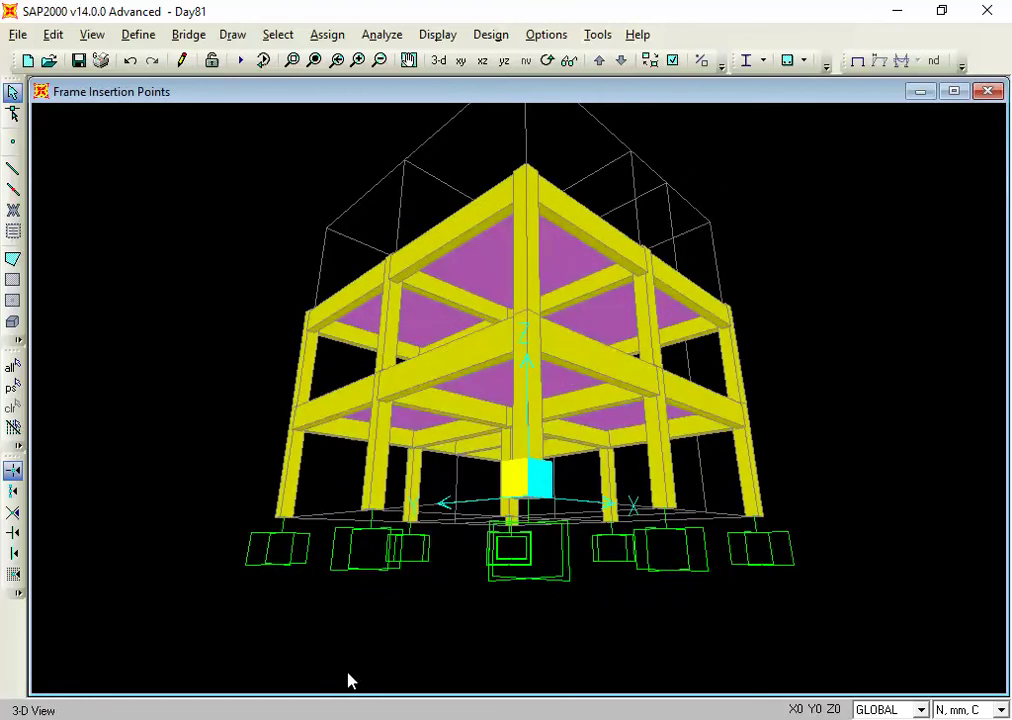
key(Up)
key(Up)
key(Up)
key(Up)
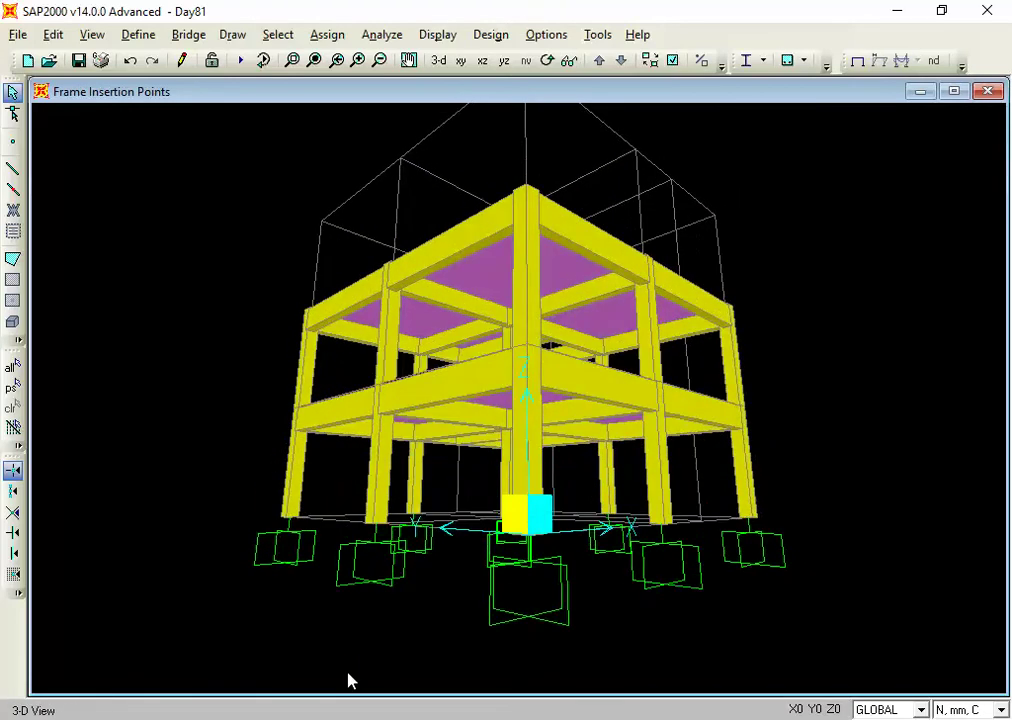
key(Up)
key(Up)
key(Up)
key(Up)
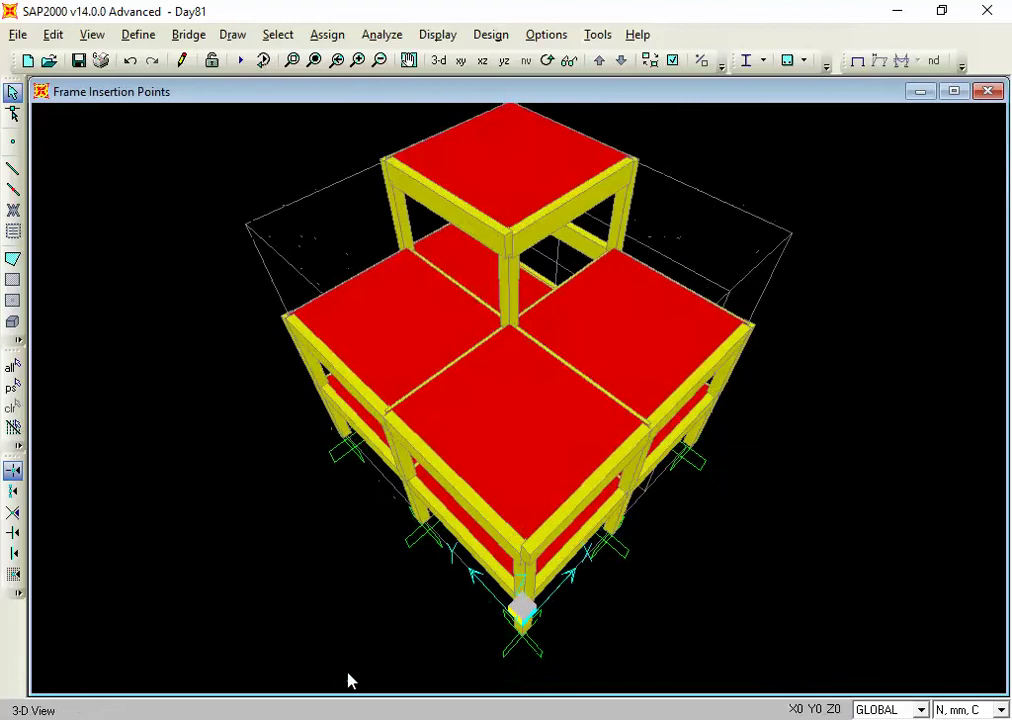
key(Up)
key(Up)
key(Down)
key(Down)
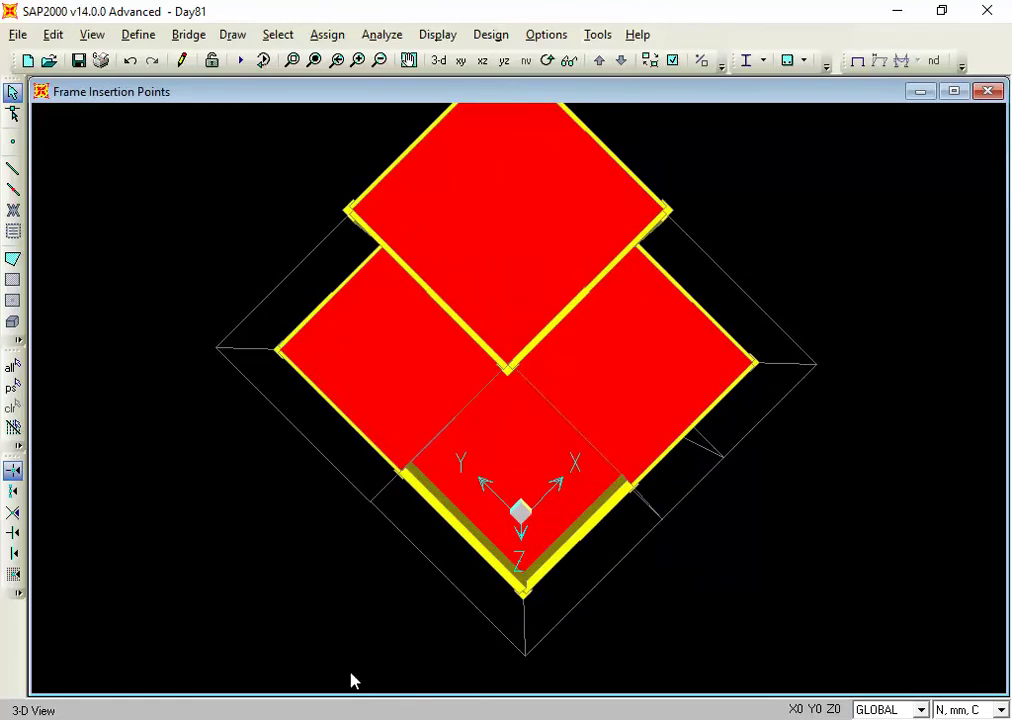
key(Down)
key(Down)
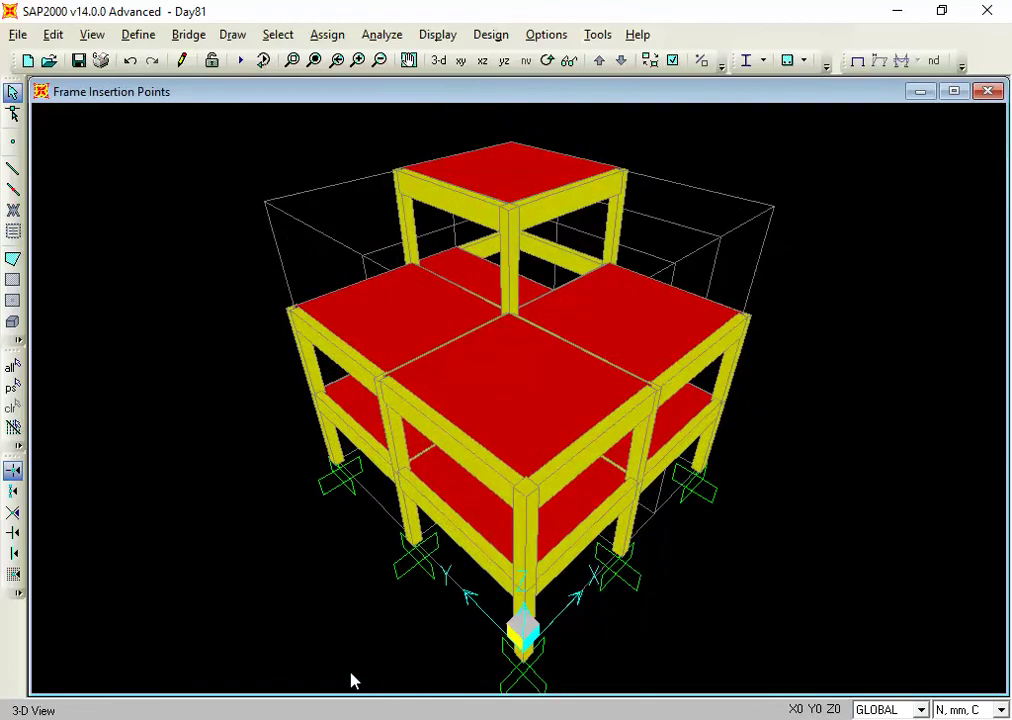
key(Down)
key(Down)
key(Down)
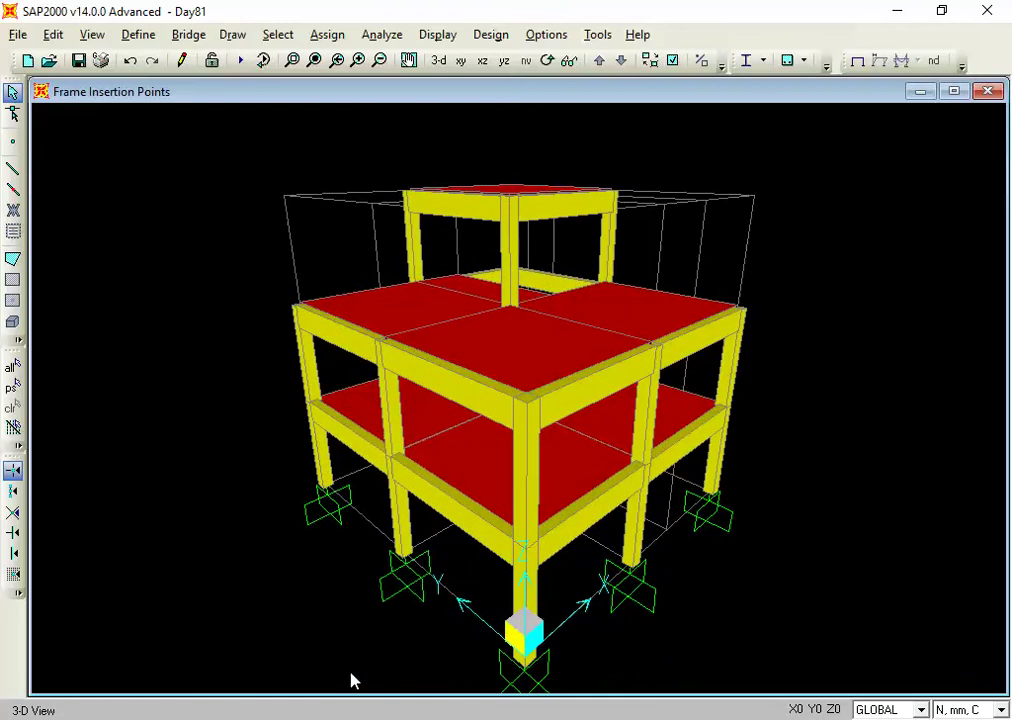
key(Up)
key(Down)
key(Down)
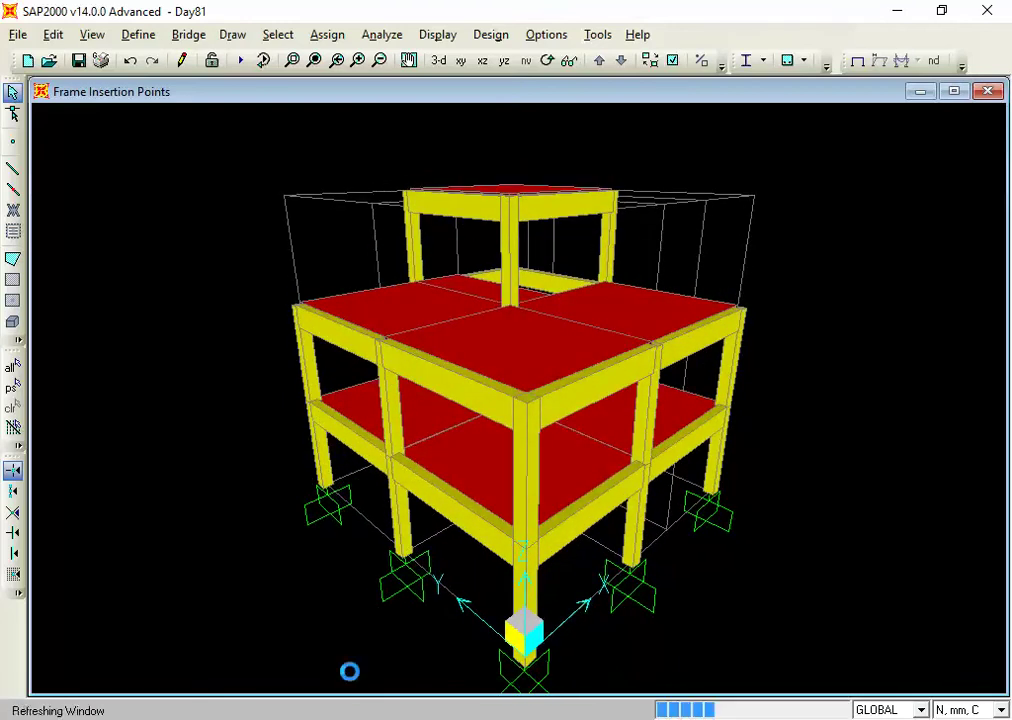
key(Up)
key(Down)
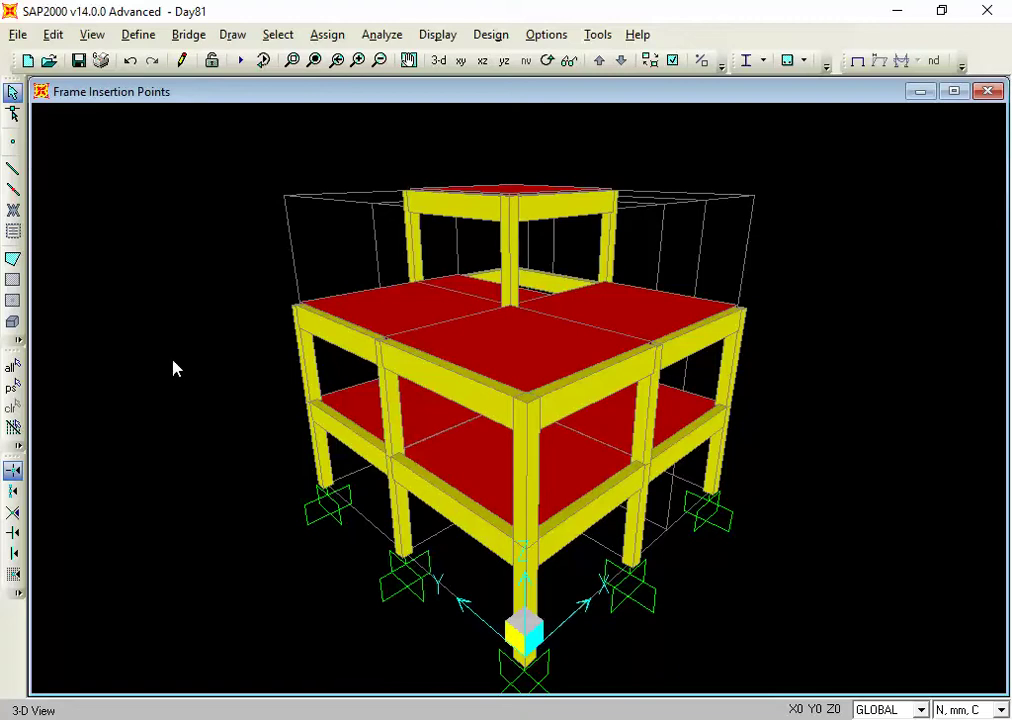
Select all frame objects with the Beam 9x14 section again
click(334, 40)
click(336, 44)
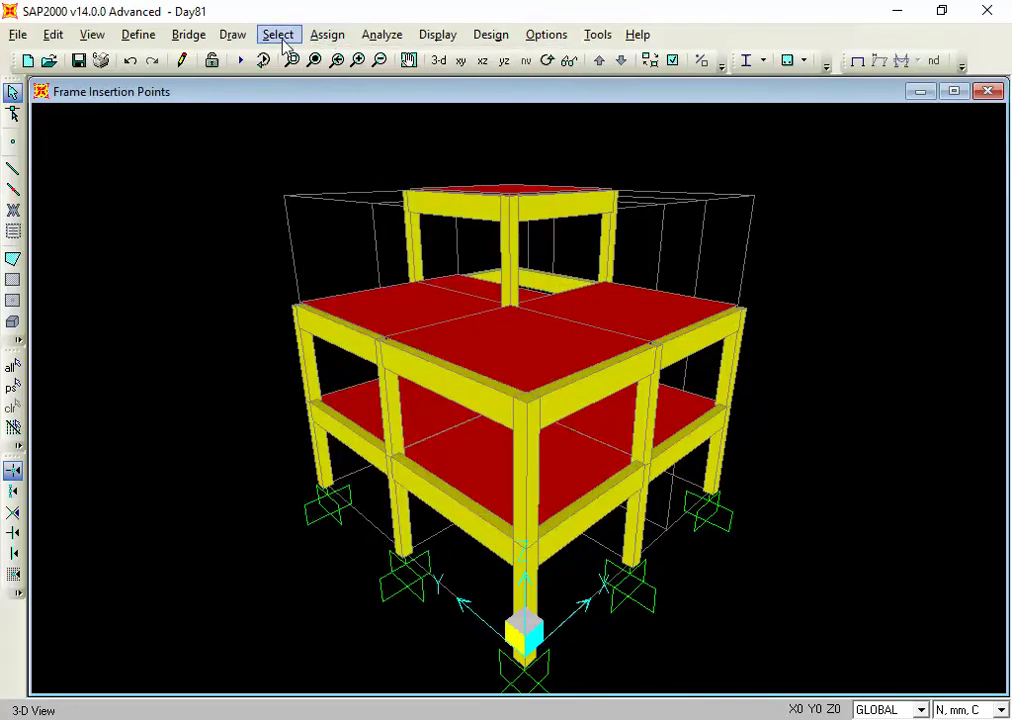
click(285, 44)
mouse_move(305, 60)
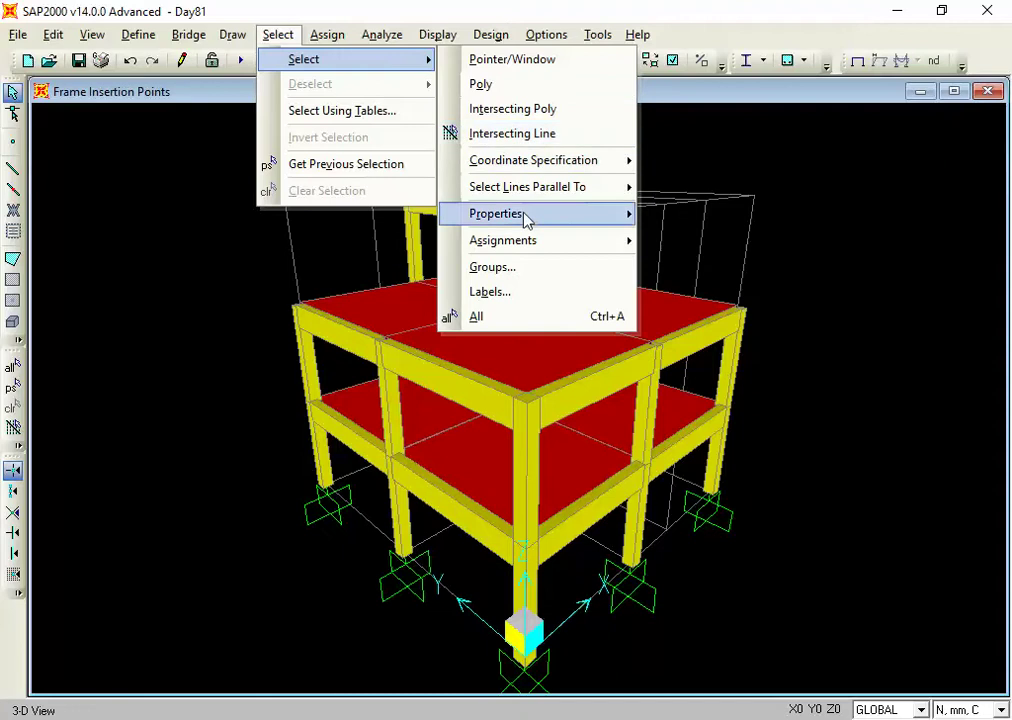
mouse_move(533, 222)
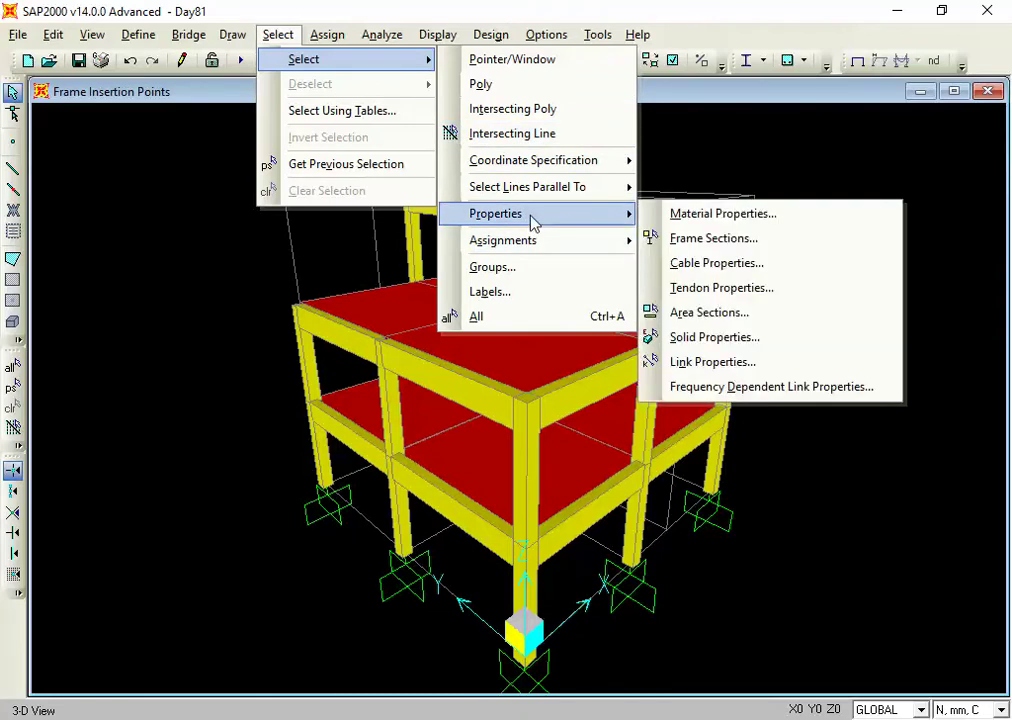
click(680, 237)
click(472, 333)
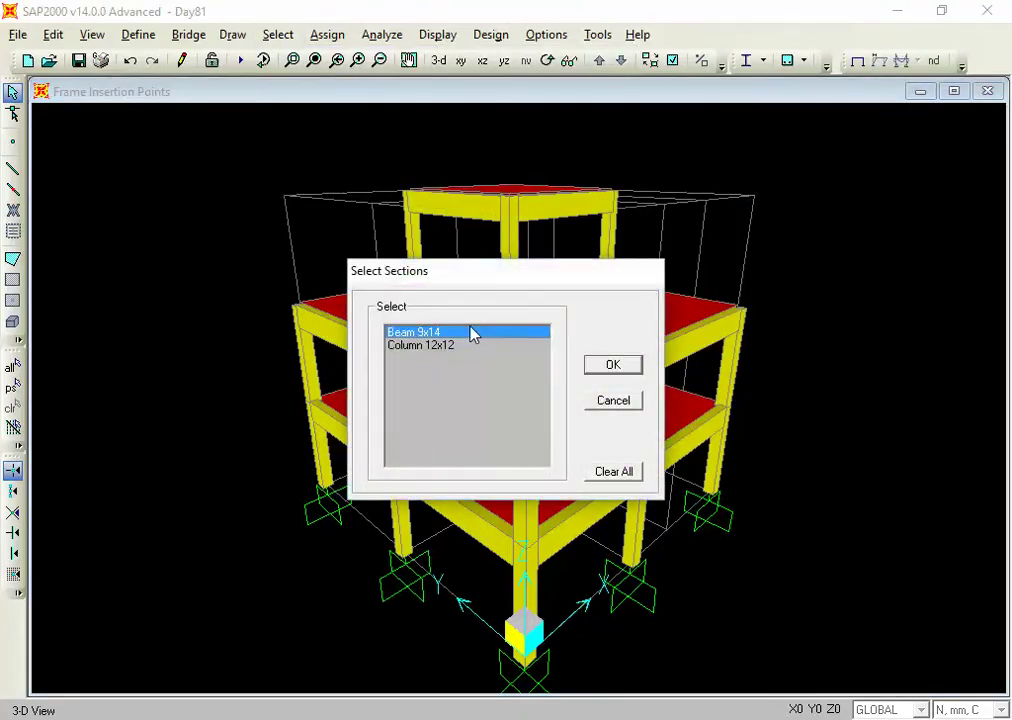
click(612, 365)
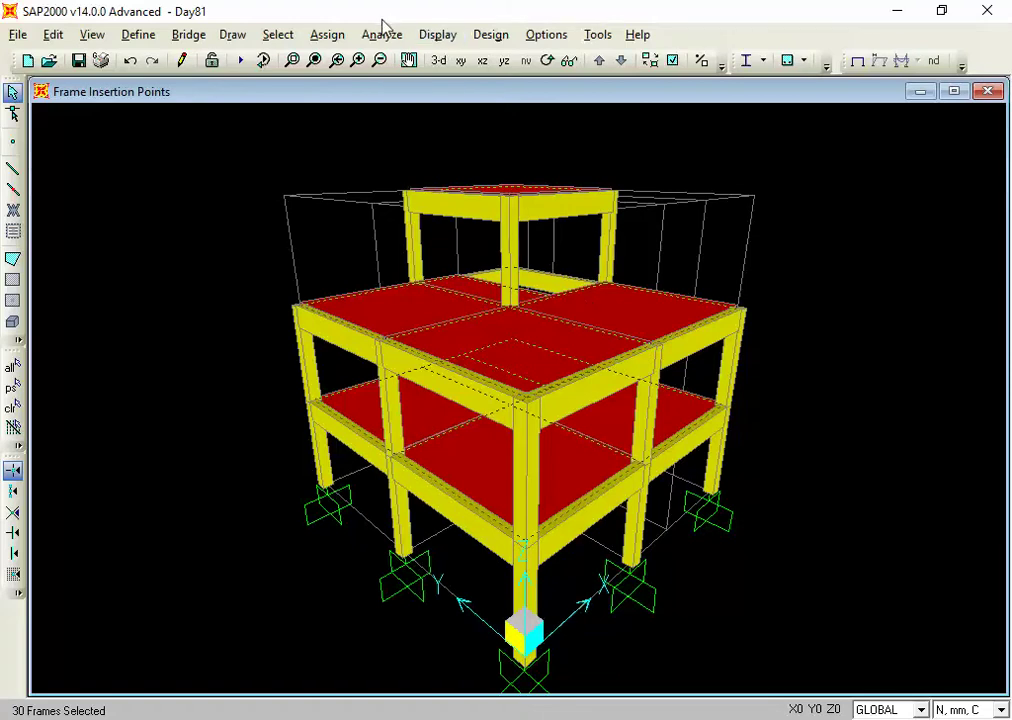
Reapply cardinal point 8 (Top Center) as the insertion point of the selected Beam 9x14 frames
click(327, 34)
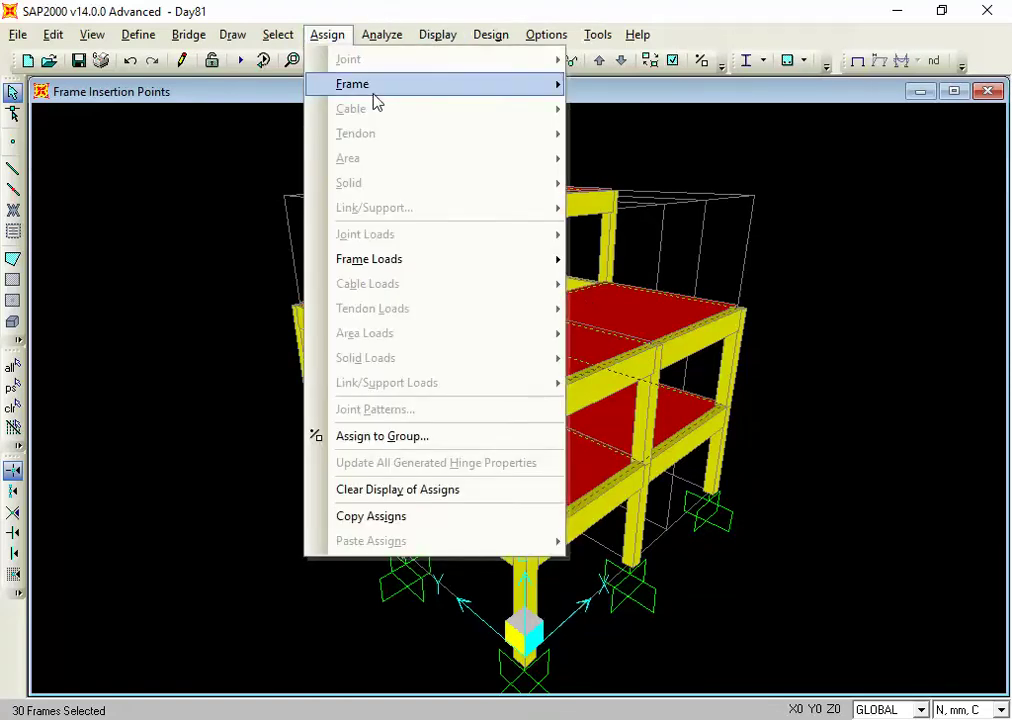
mouse_move(384, 90)
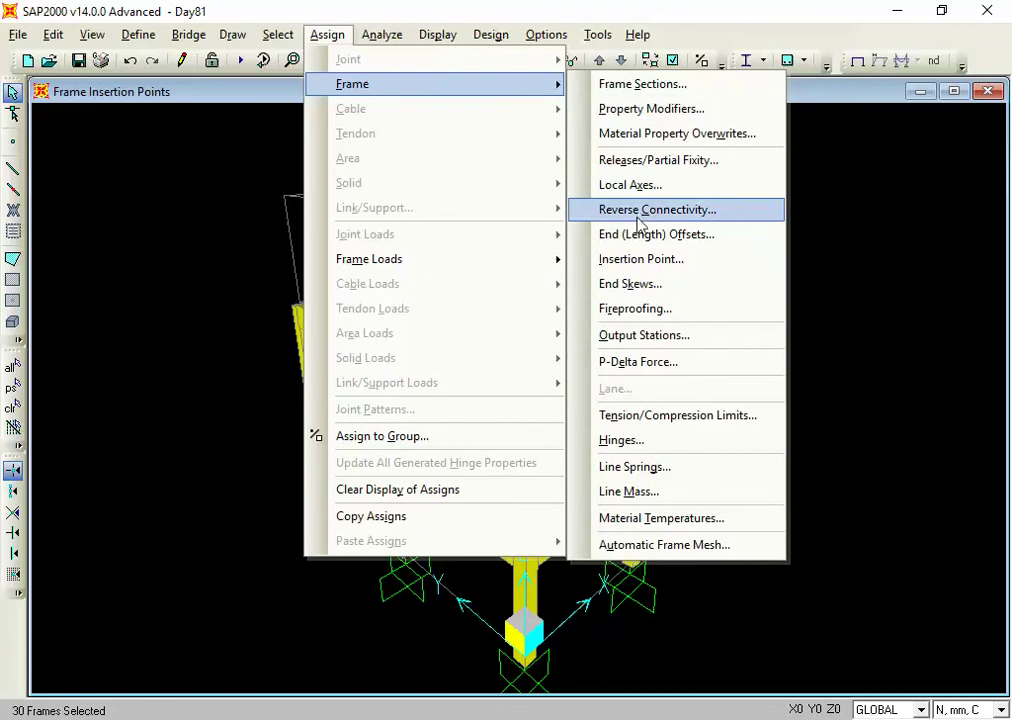
click(634, 259)
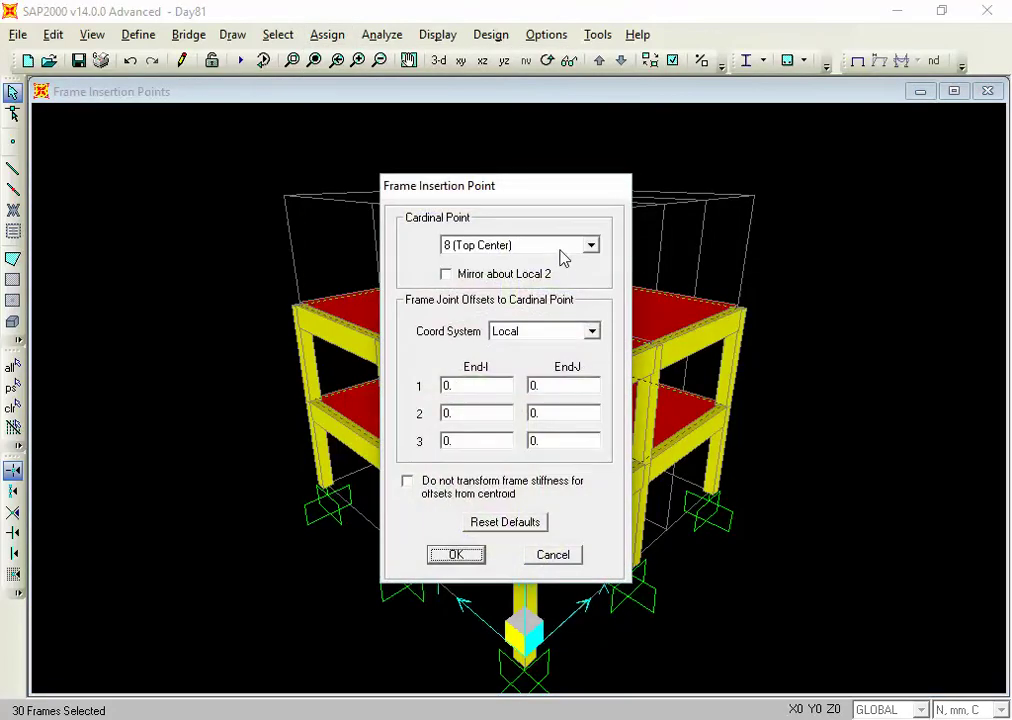
click(562, 249)
click(562, 249)
click(562, 249)
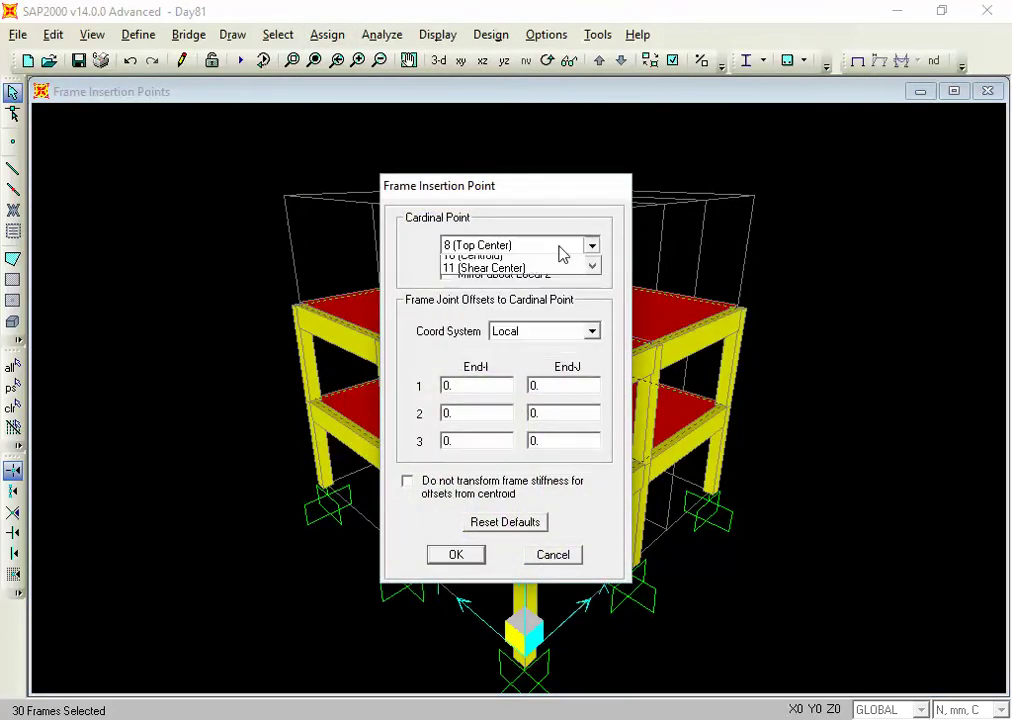
click(562, 249)
click(562, 249)
click(562, 249)
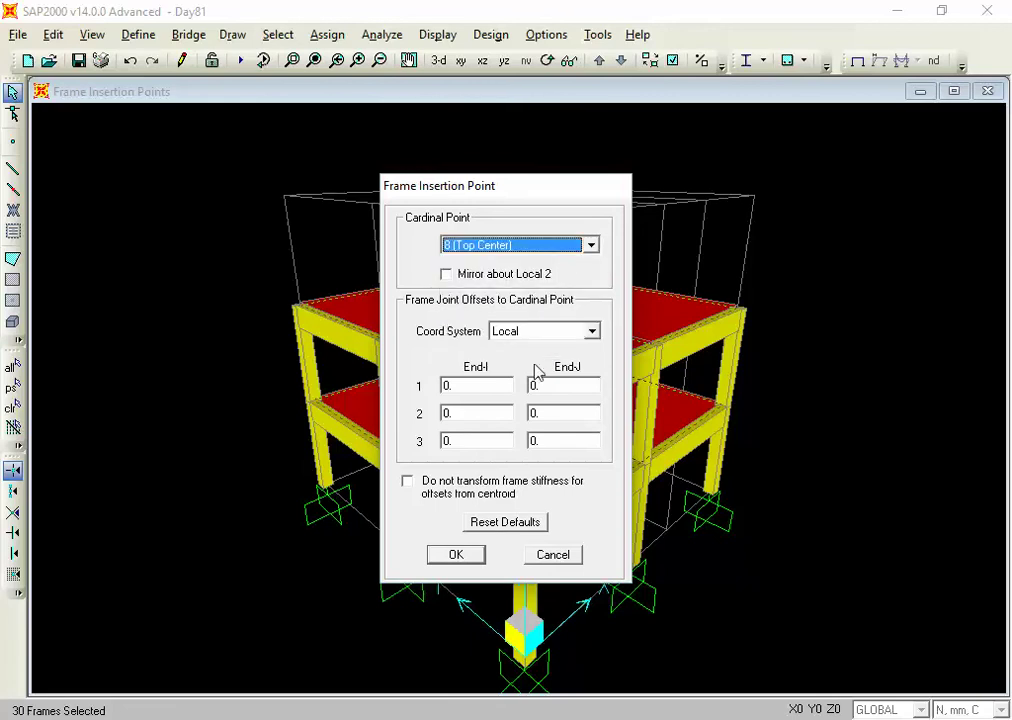
click(461, 557)
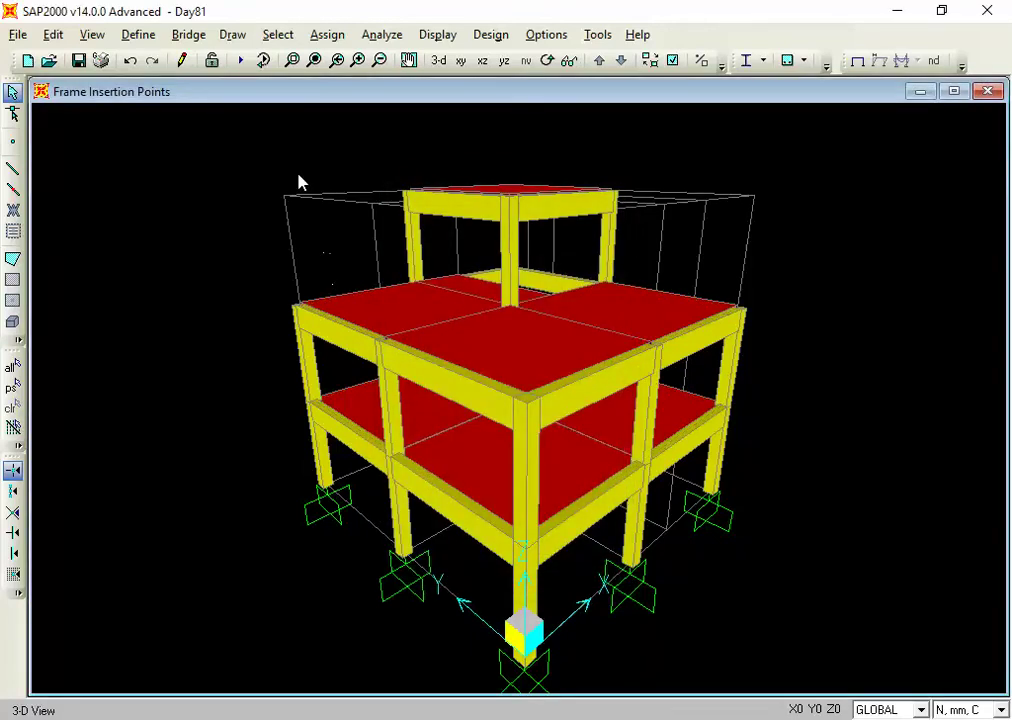
Restore the previous selection of the Beam 9x14 frames
click(327, 34)
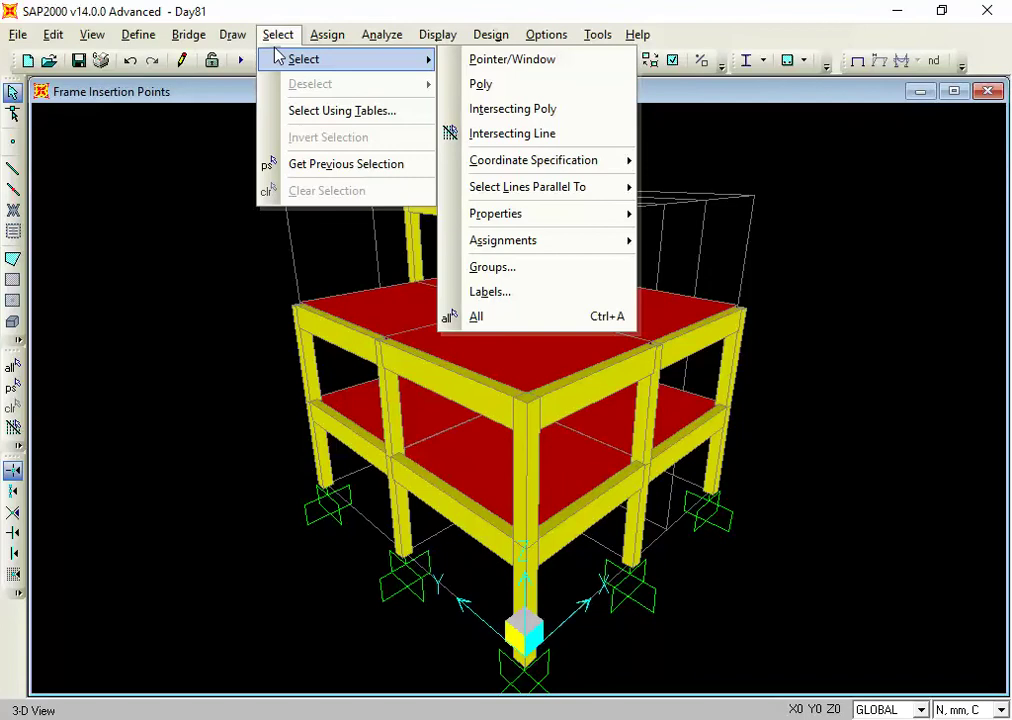
click(294, 164)
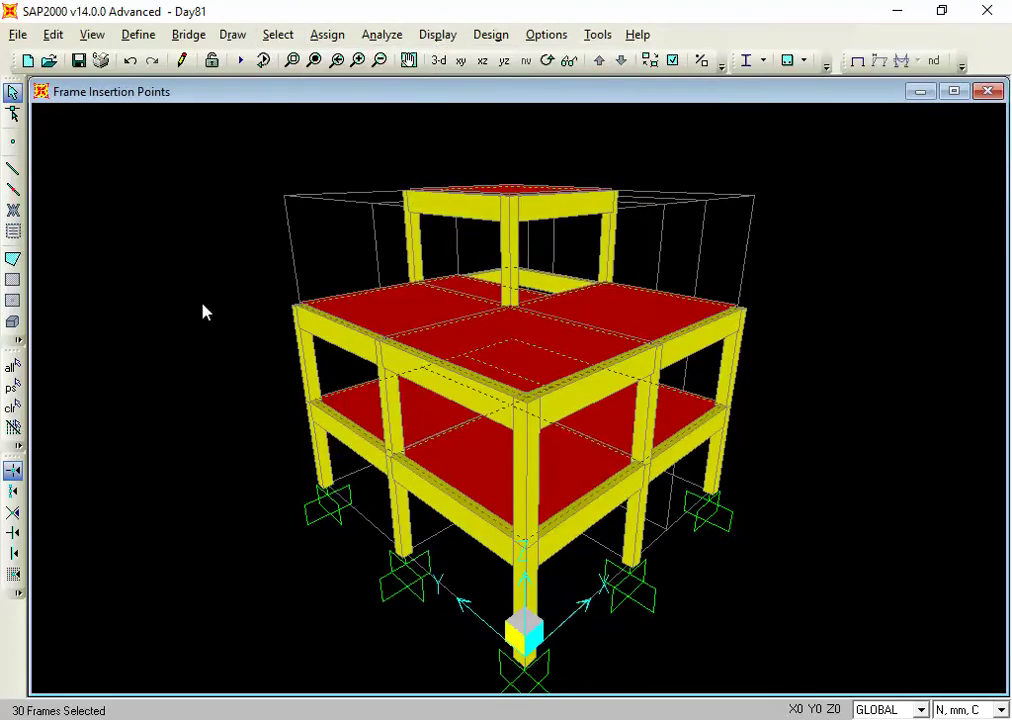
click(283, 34)
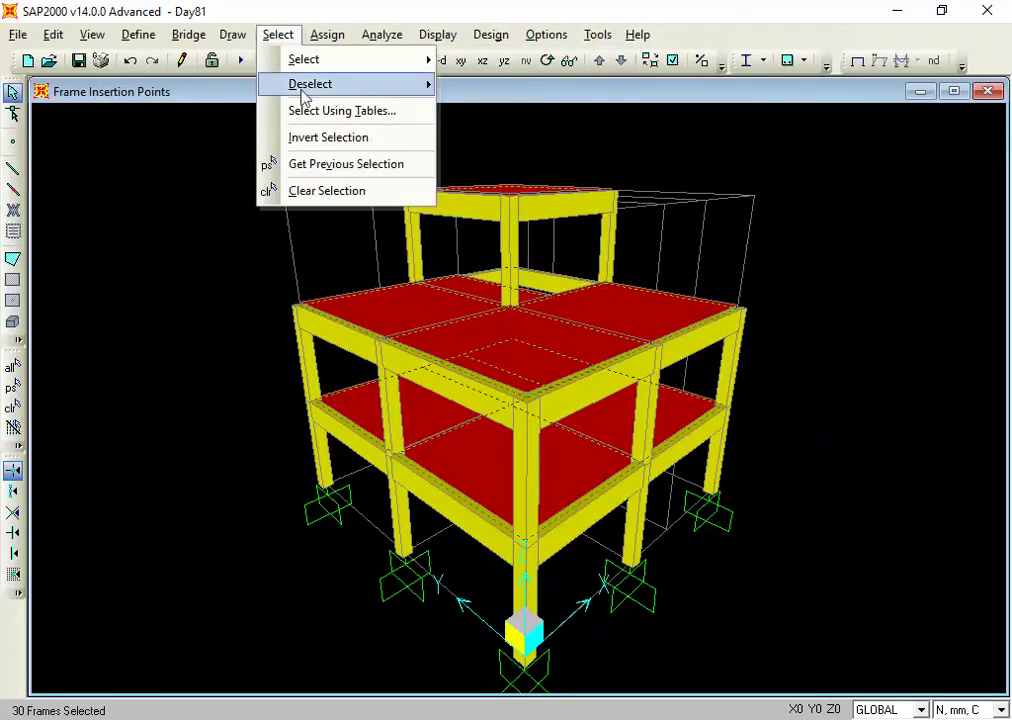
click(318, 168)
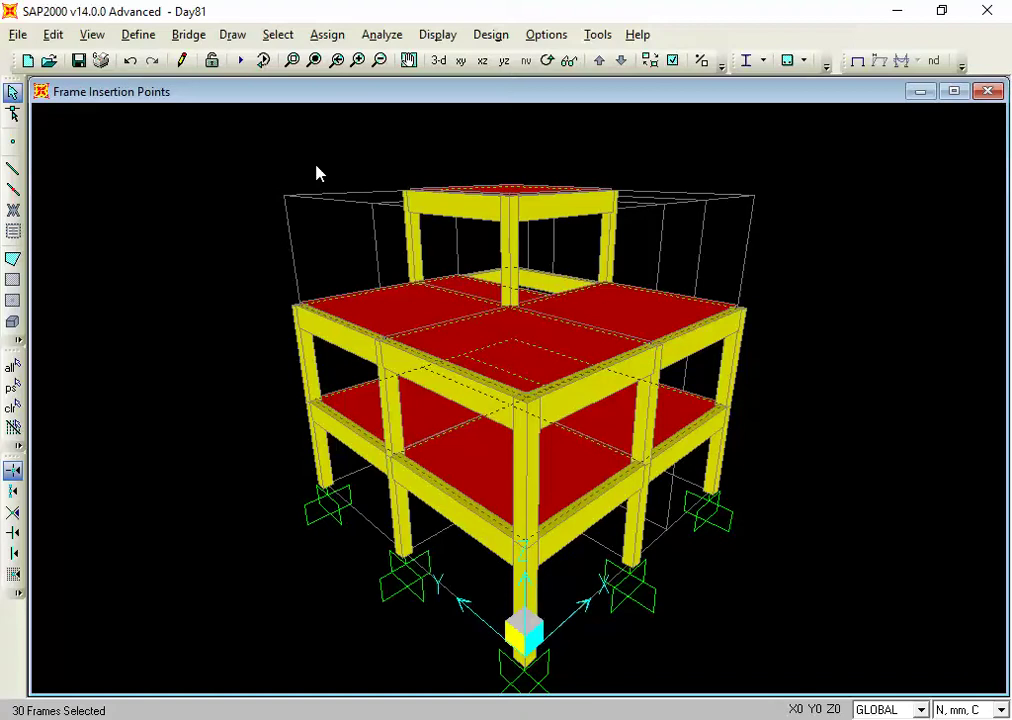
Deselect all frames that have the Beam 9x14 section property
click(277, 34)
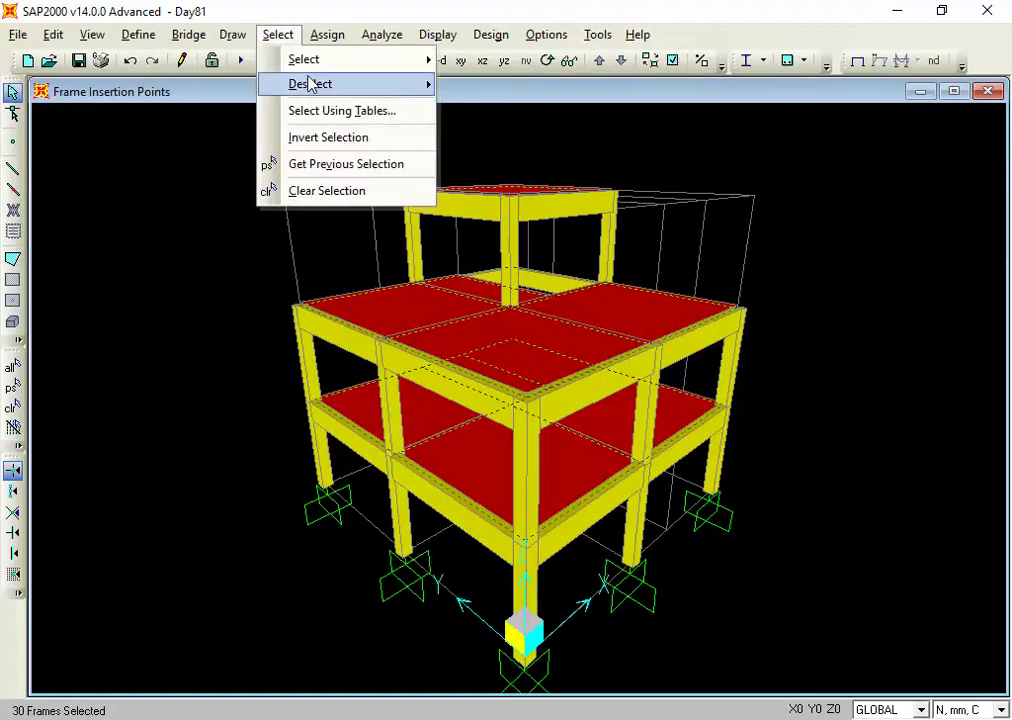
mouse_move(317, 89)
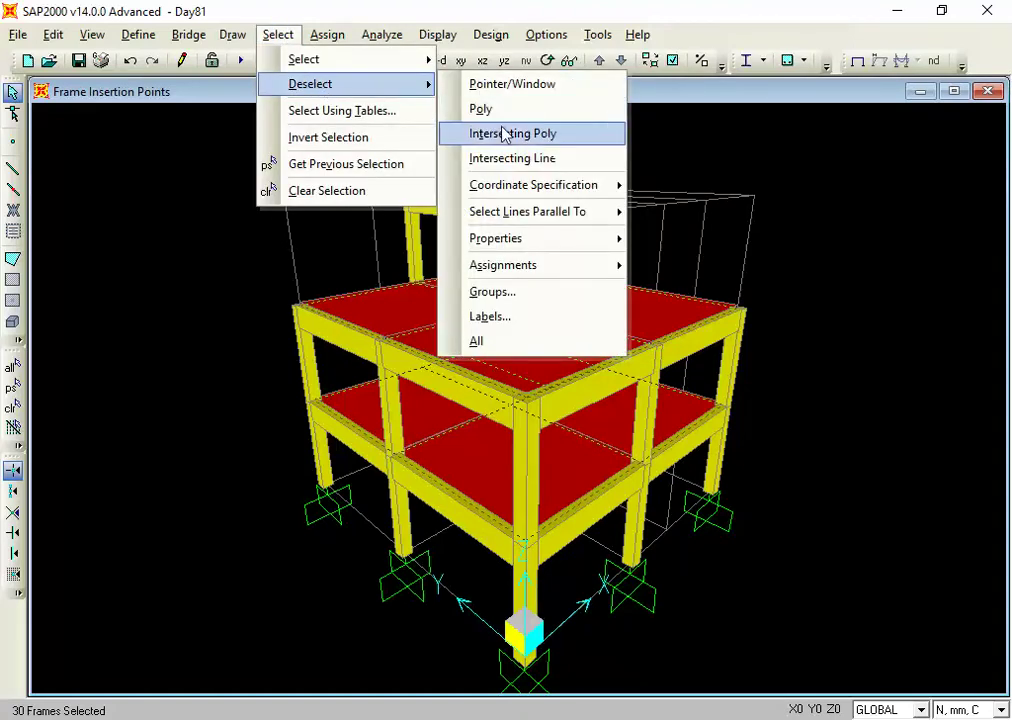
mouse_move(549, 239)
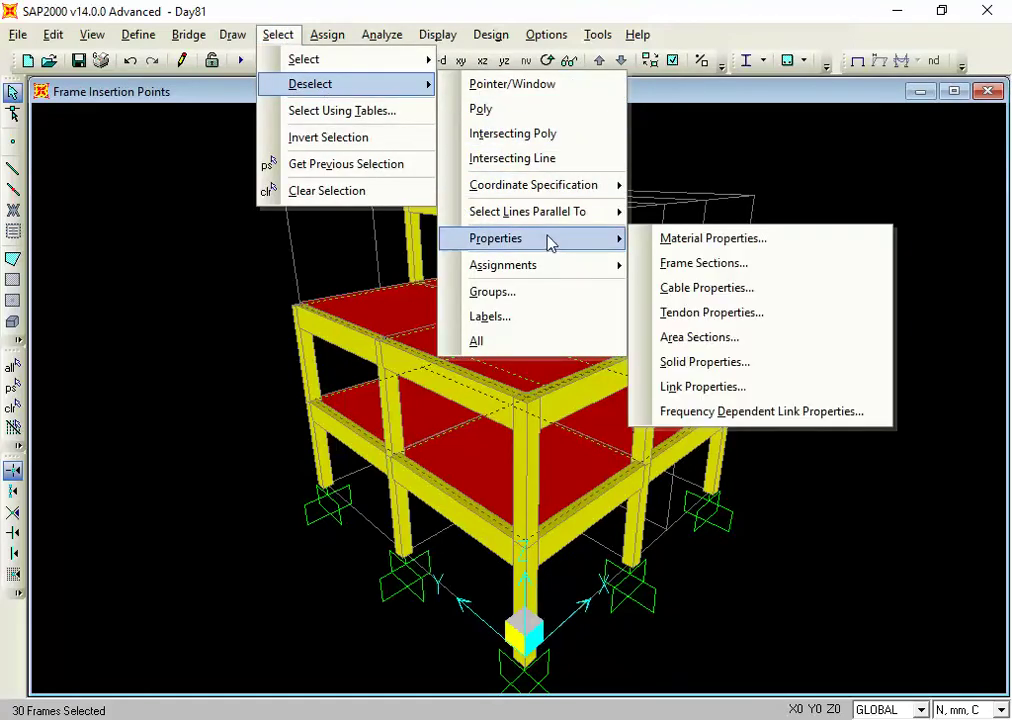
click(660, 266)
click(413, 334)
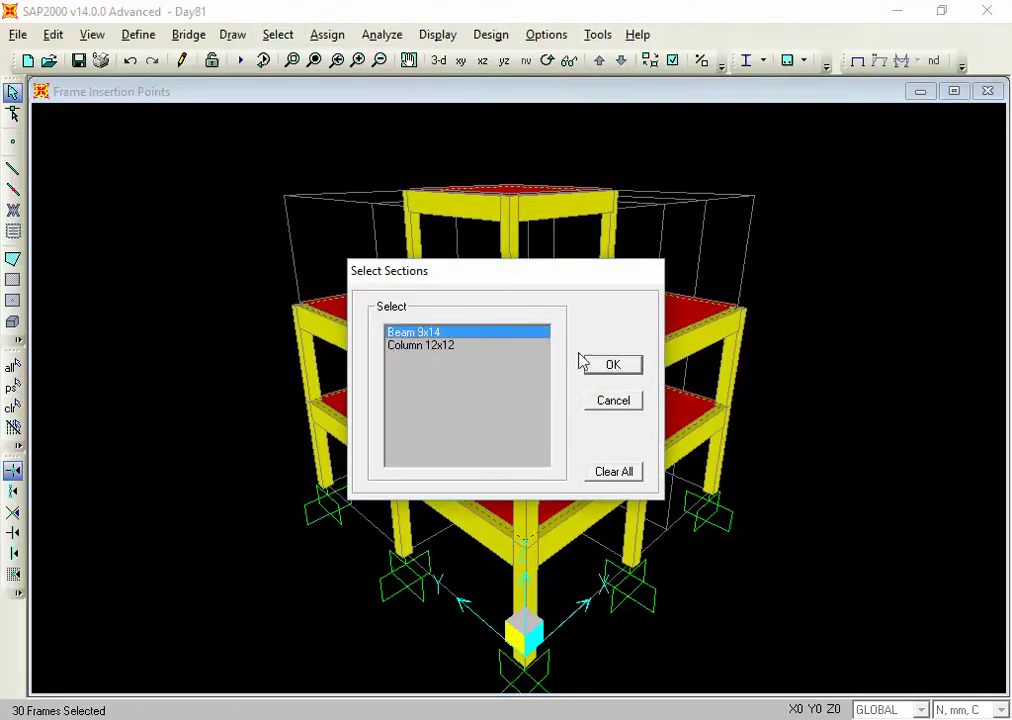
click(608, 363)
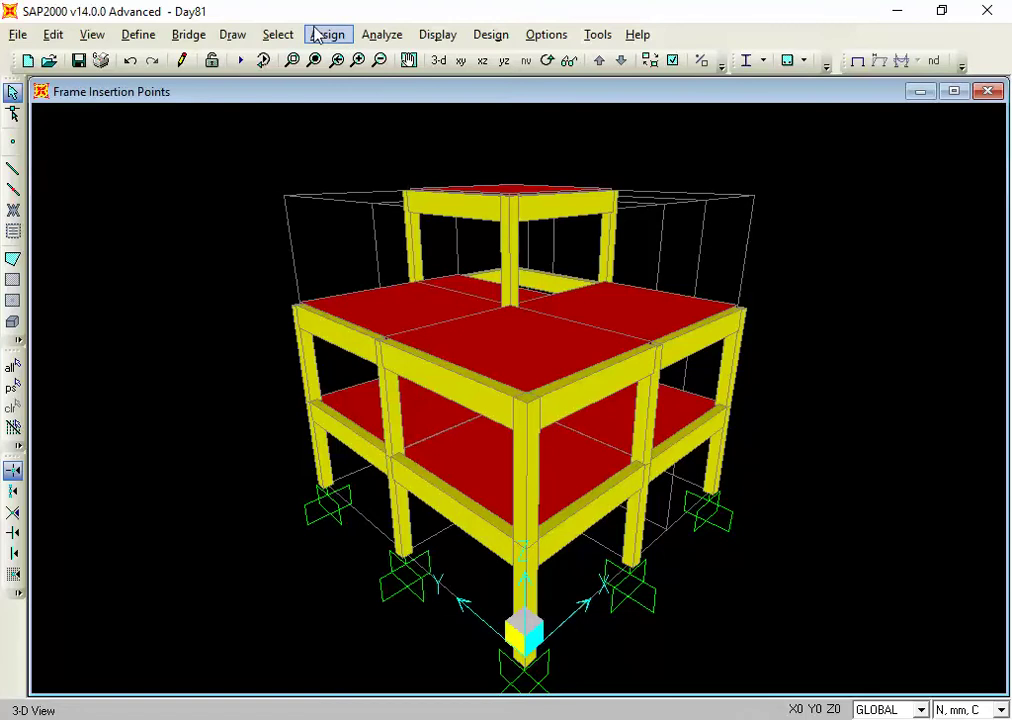
Restore the previous beam selection and assign its end length offsets as Automatic from Connectivity
click(280, 34)
click(310, 168)
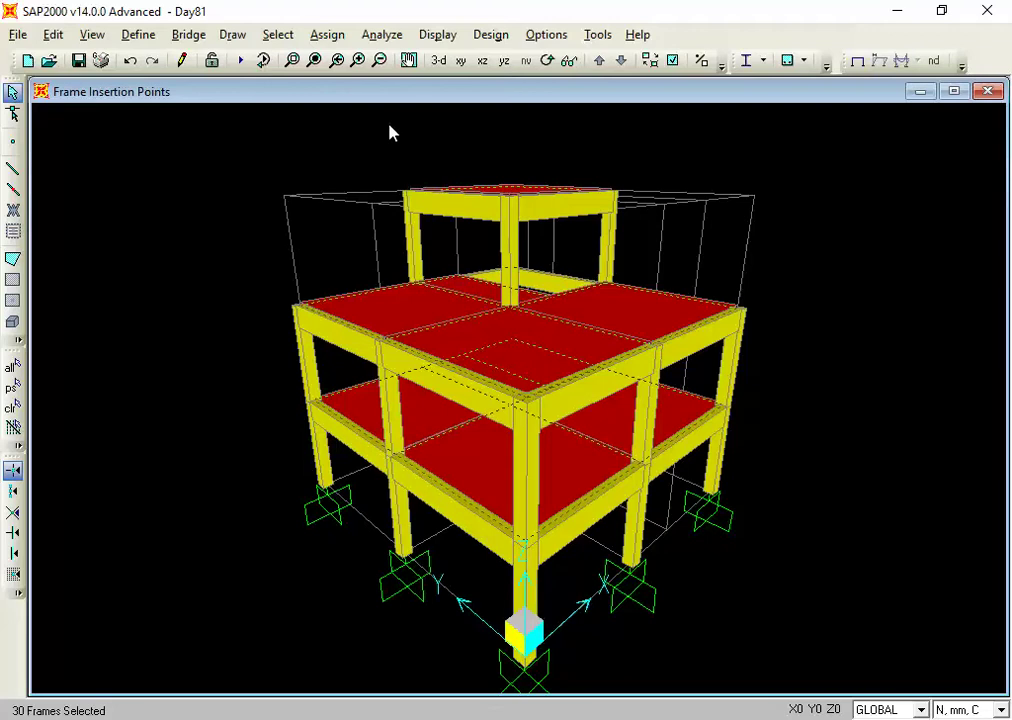
click(342, 42)
click(342, 42)
click(342, 42)
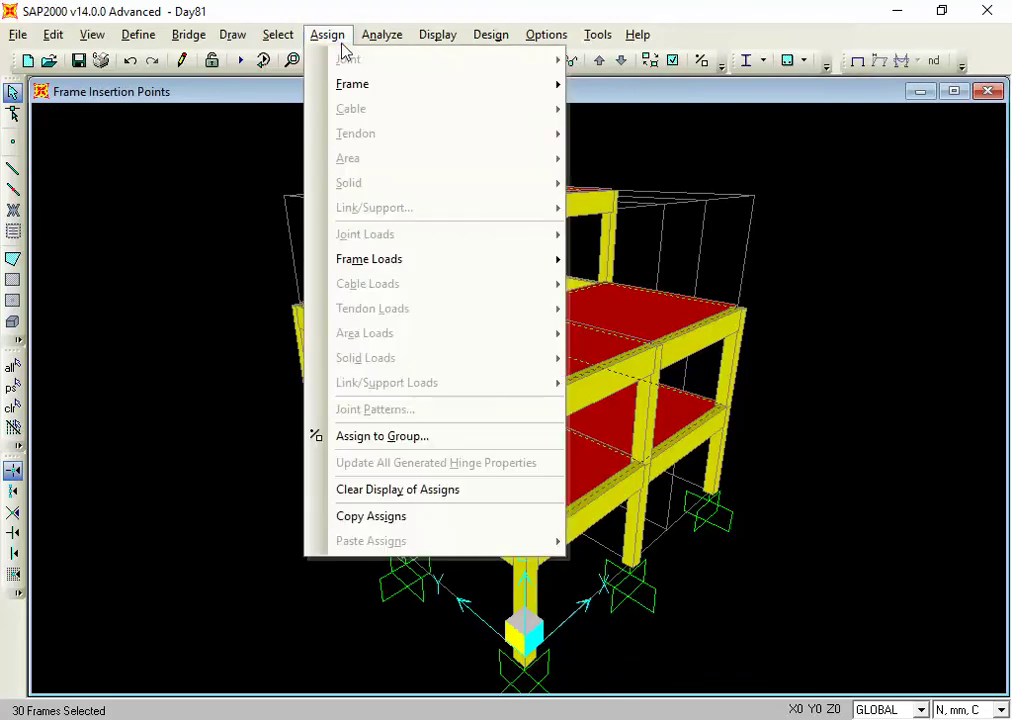
click(342, 44)
click(342, 44)
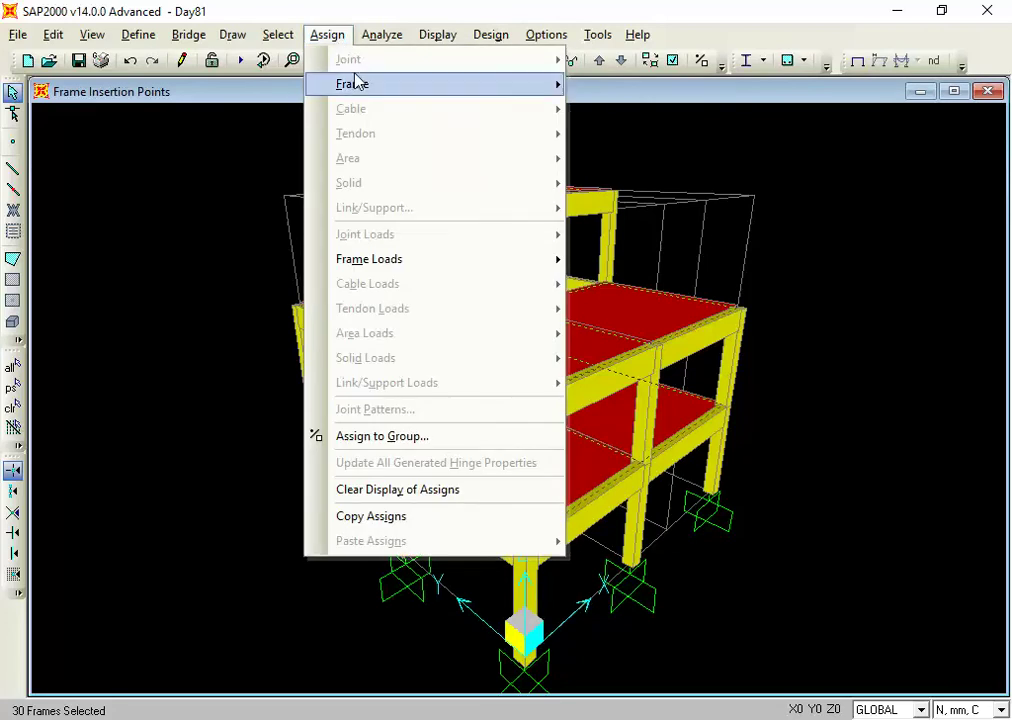
mouse_move(358, 88)
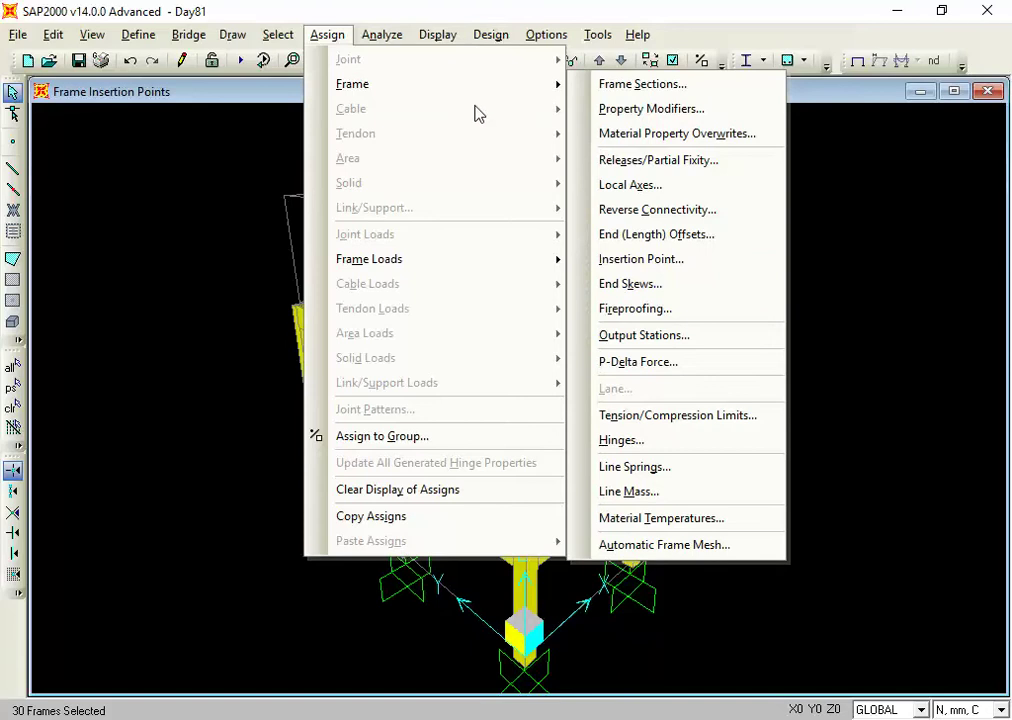
click(647, 236)
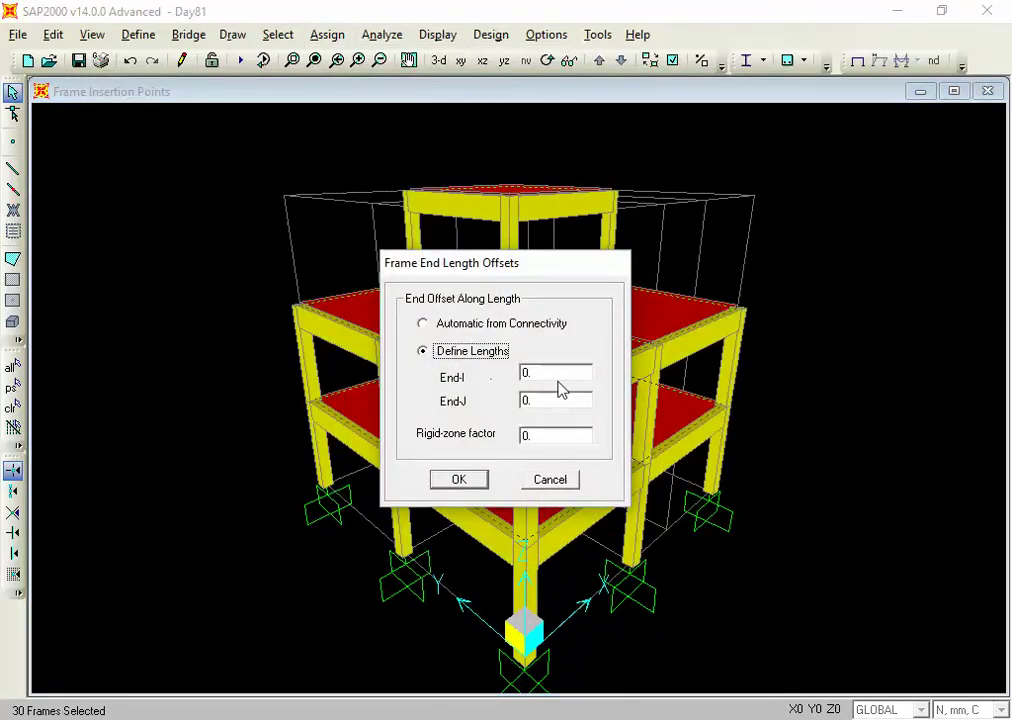
click(468, 332)
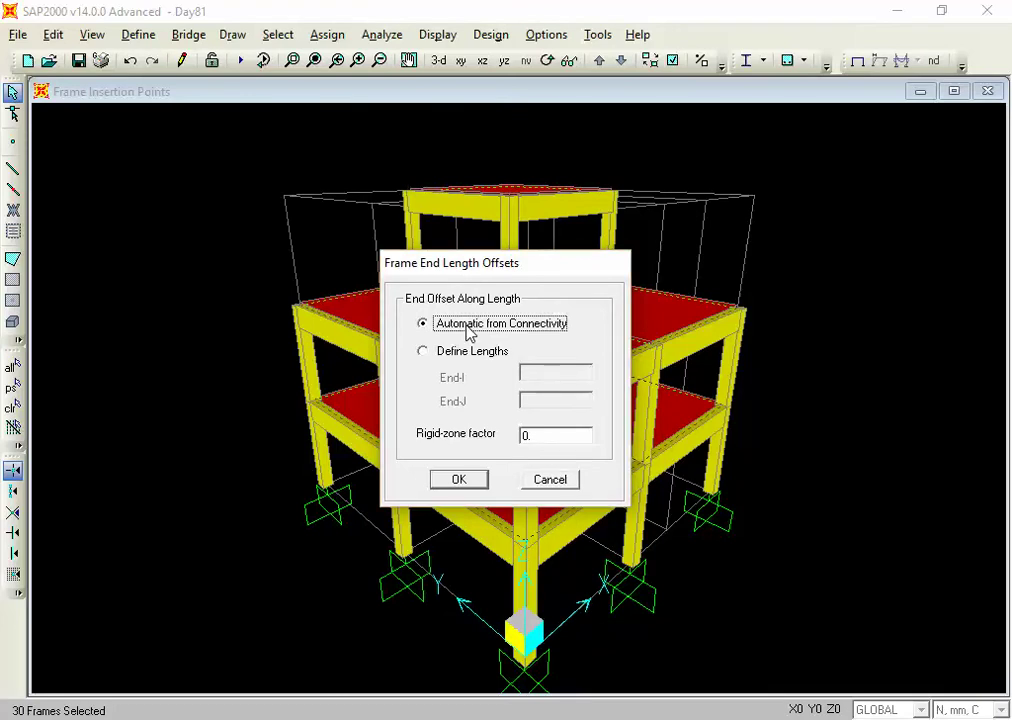
click(456, 490)
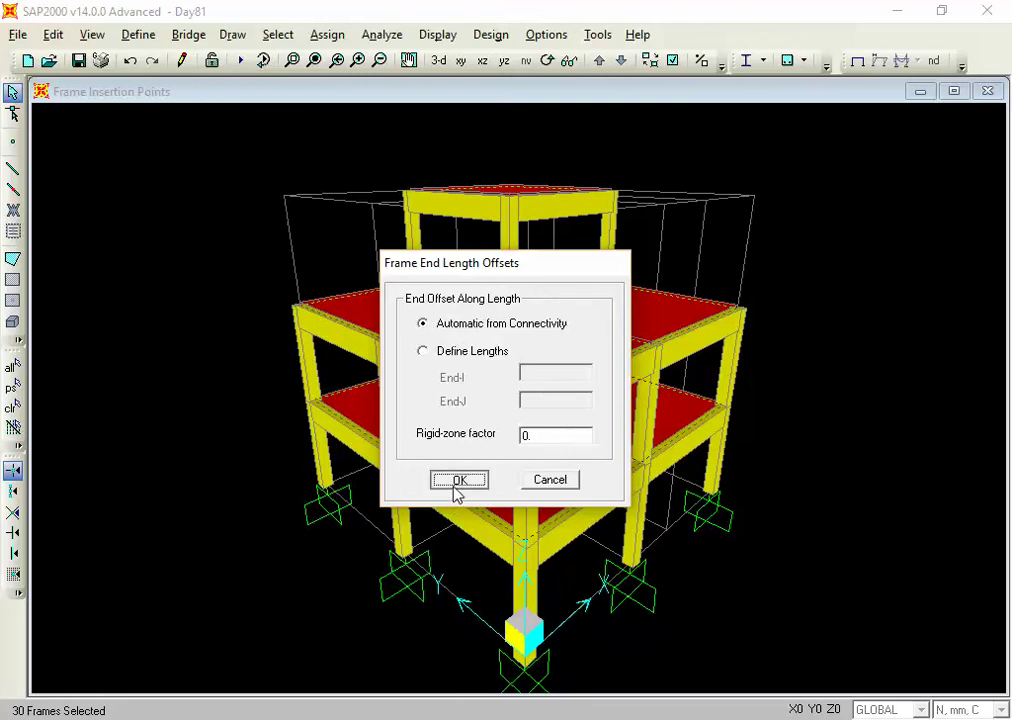
Display the frame in the X-Z plane elevation
click(482, 62)
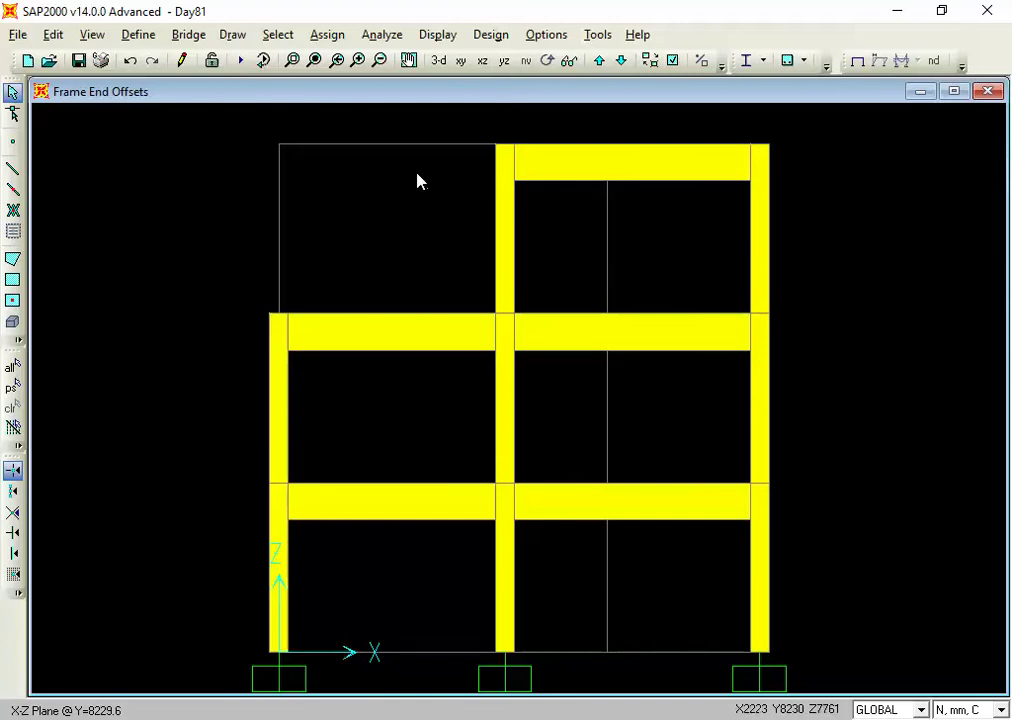
click(241, 60)
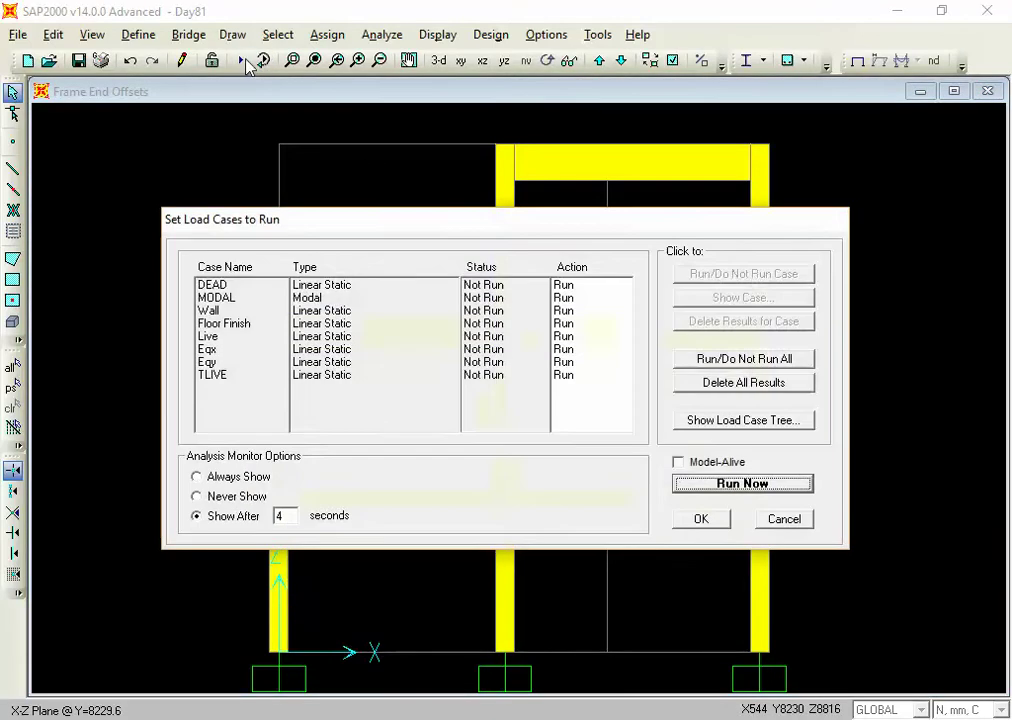
click(781, 521)
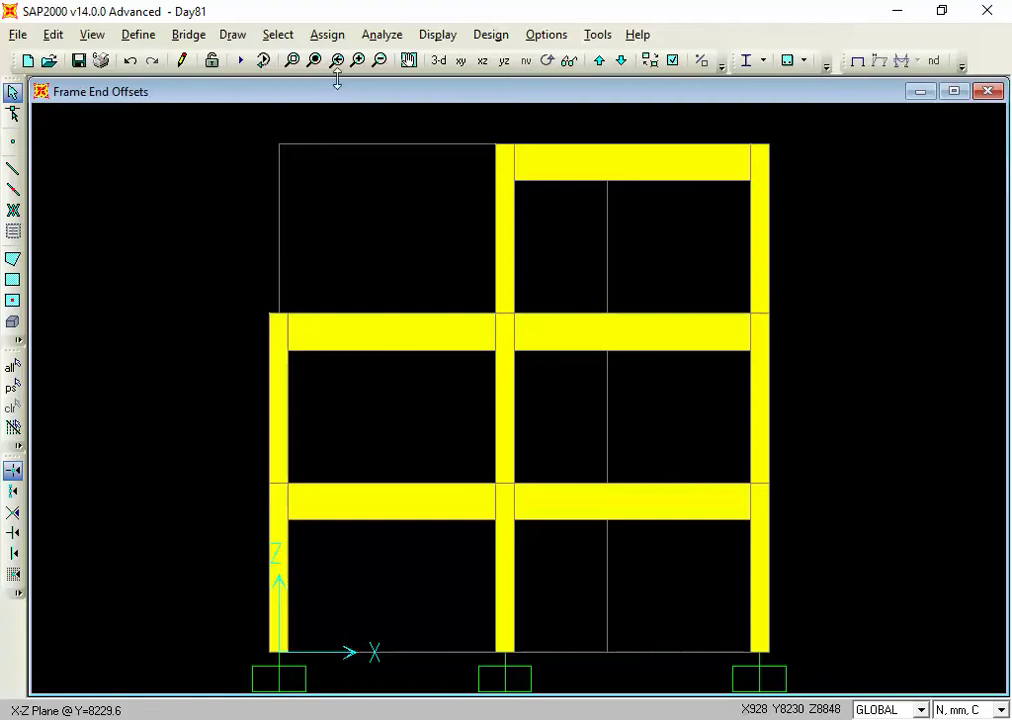
click(330, 42)
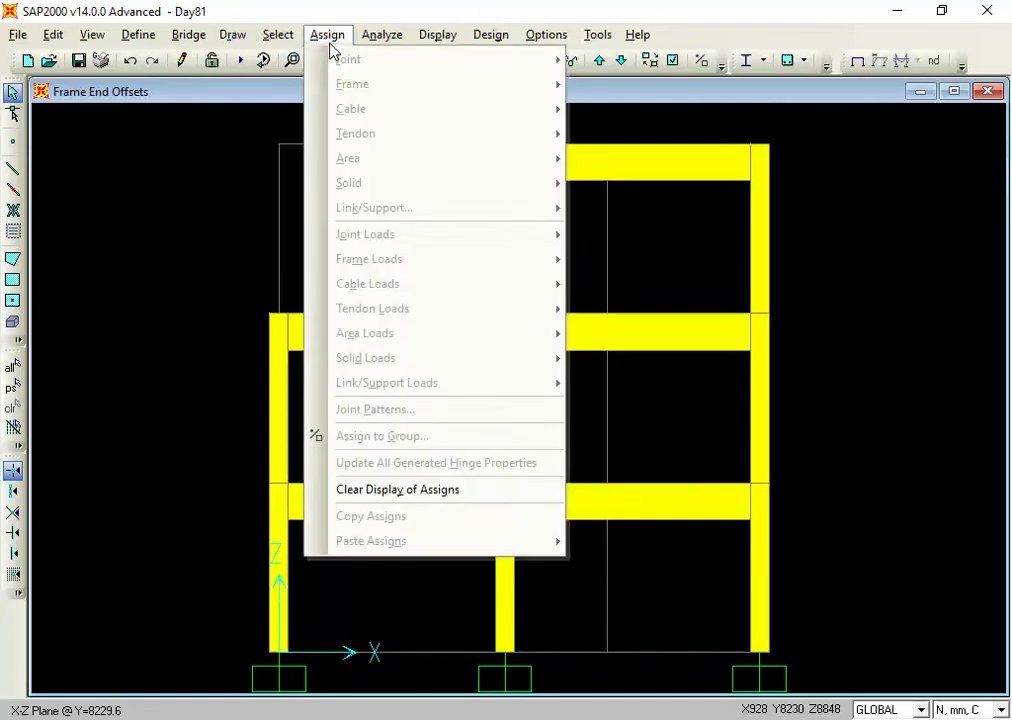
click(330, 42)
Set the depth (t3) of the Beam 9x14 rectangular section to 355 mm
click(150, 38)
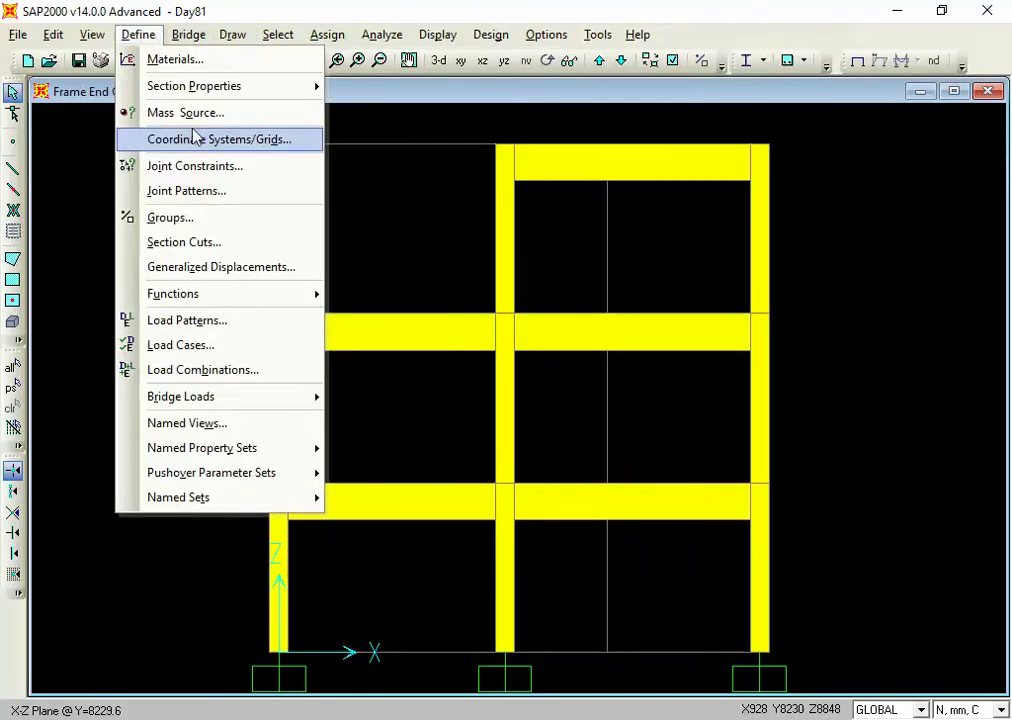
mouse_move(194, 88)
click(400, 87)
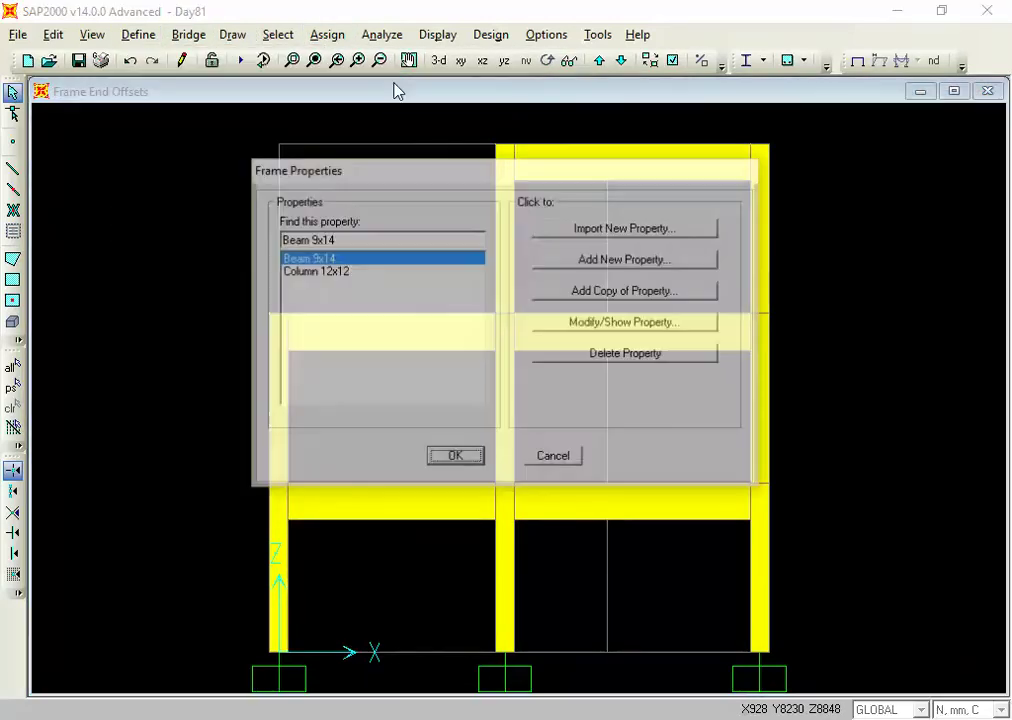
click(322, 271)
click(338, 259)
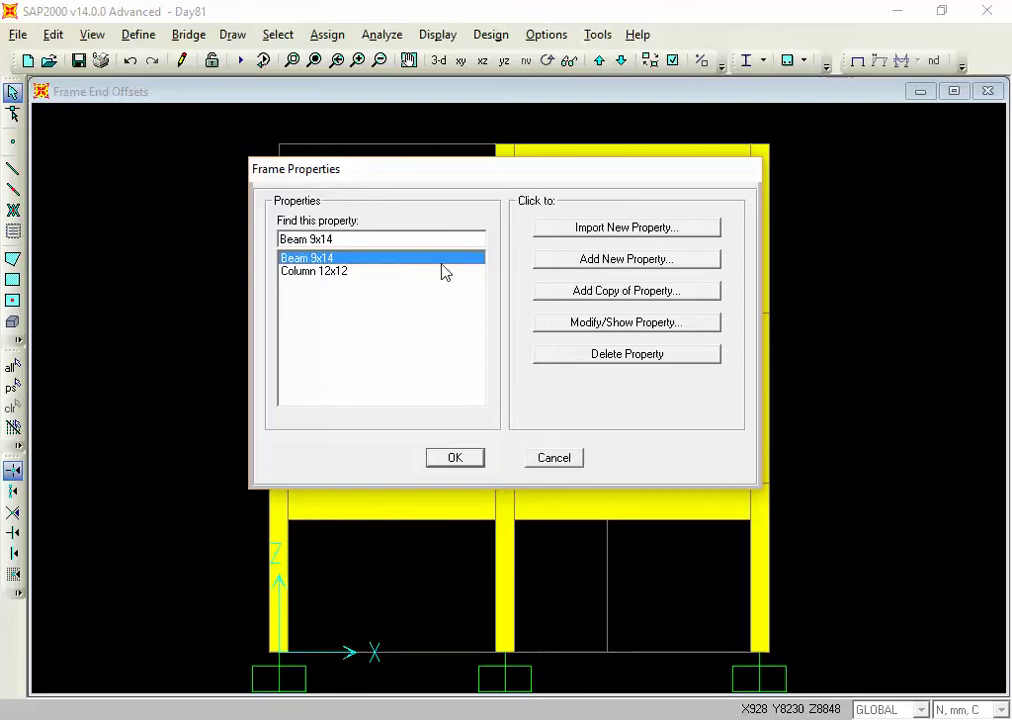
click(557, 320)
double_click(487, 344)
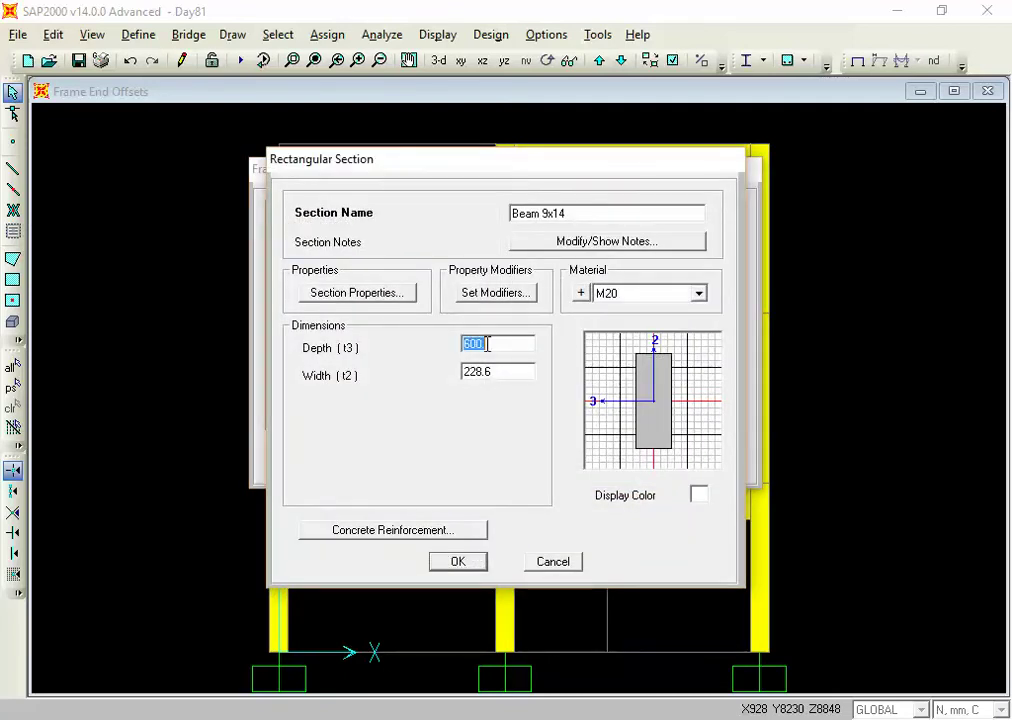
text(350)
key(BackSpace)
text(5)
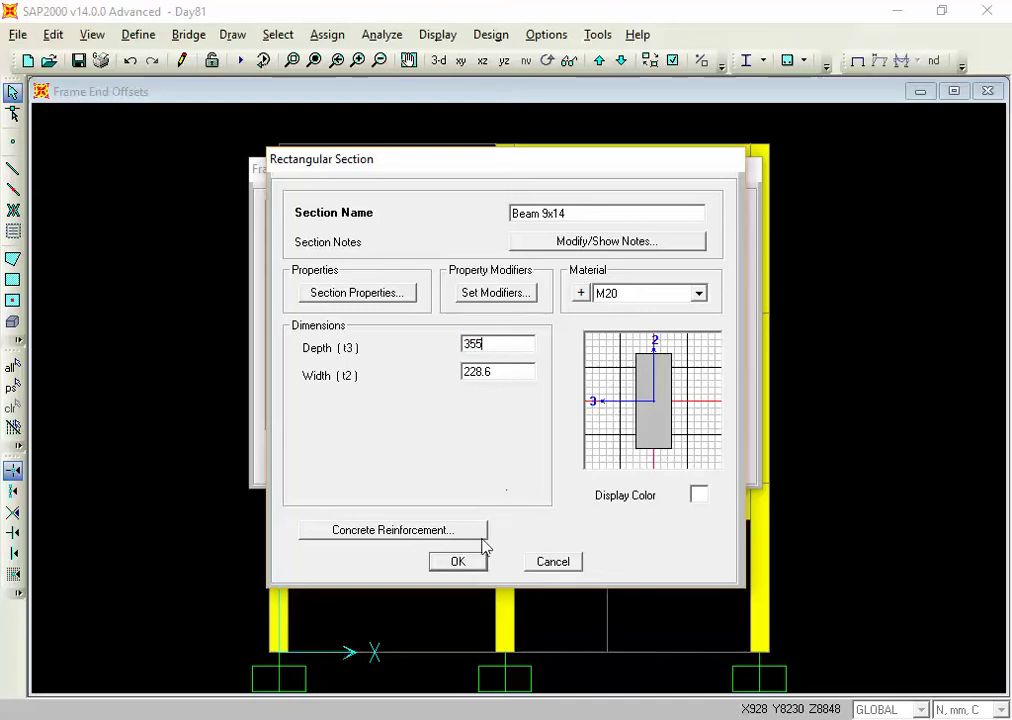
click(470, 565)
click(472, 458)
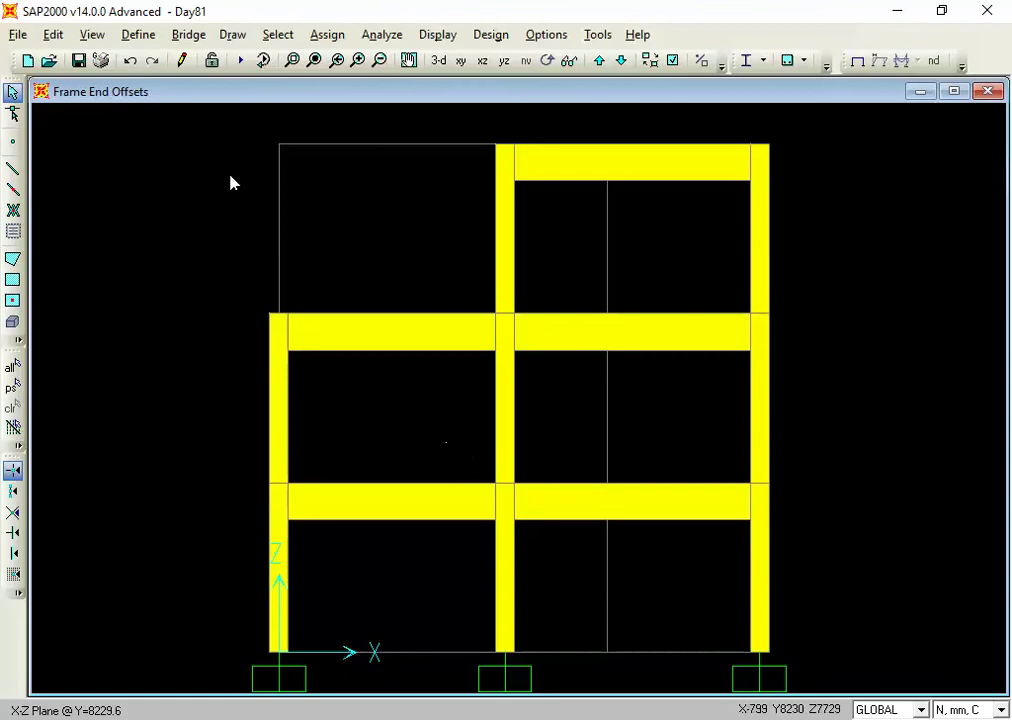
Run the analysis for all load cases and start the concrete design to show the frame's longitudinal reinforcing areas
click(241, 60)
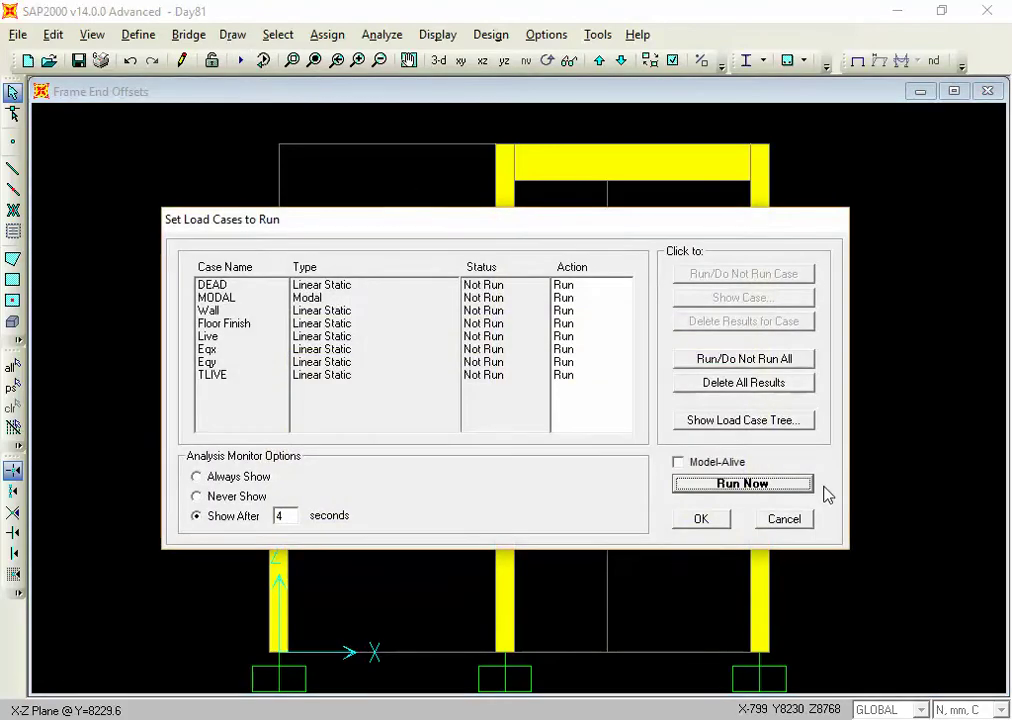
click(786, 485)
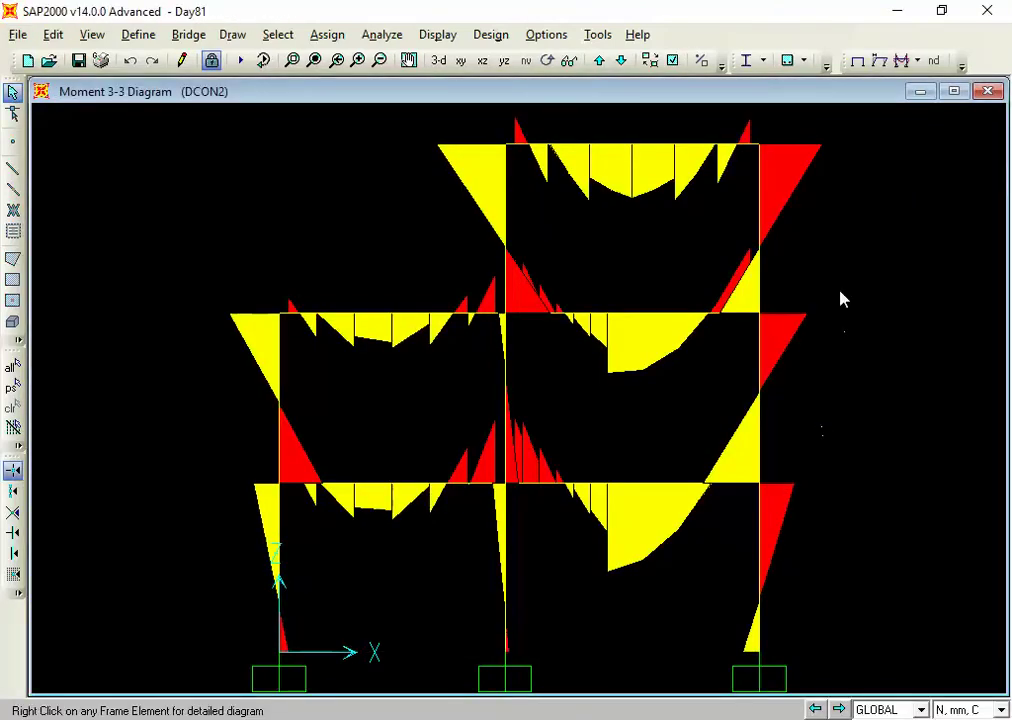
click(786, 61)
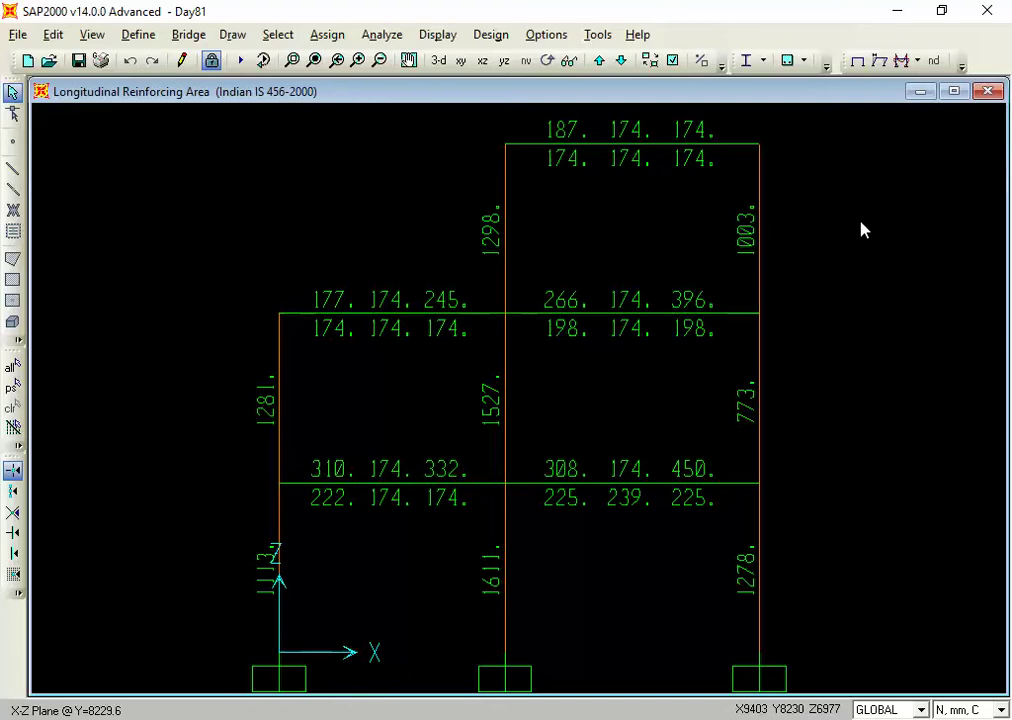
Examine the longitudinal reinforcing areas across the frame's X-Z elevations at the different Y grid lines
click(600, 61)
click(600, 61)
click(600, 61)
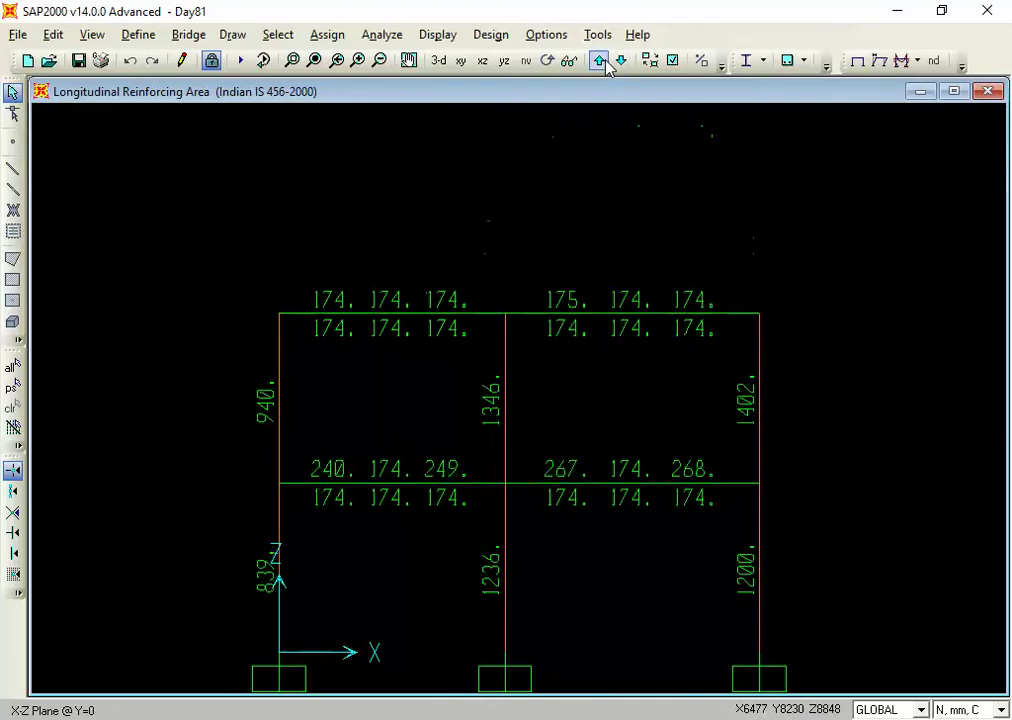
click(600, 61)
click(600, 61)
click(600, 61)
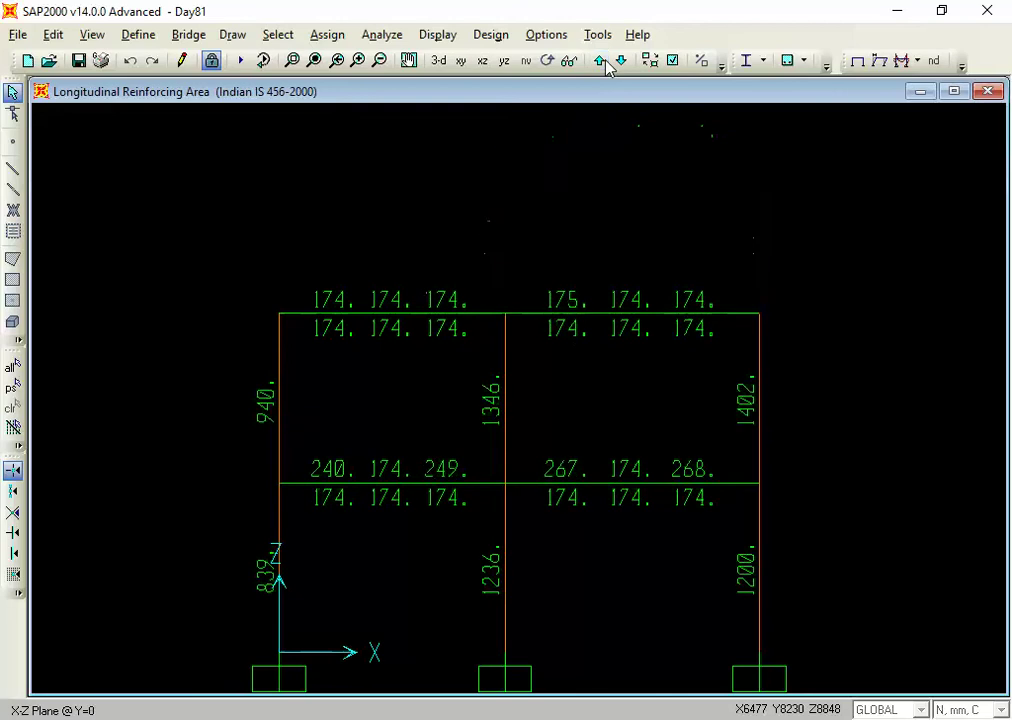
click(600, 61)
click(600, 61)
click(600, 61)
click(600, 61)
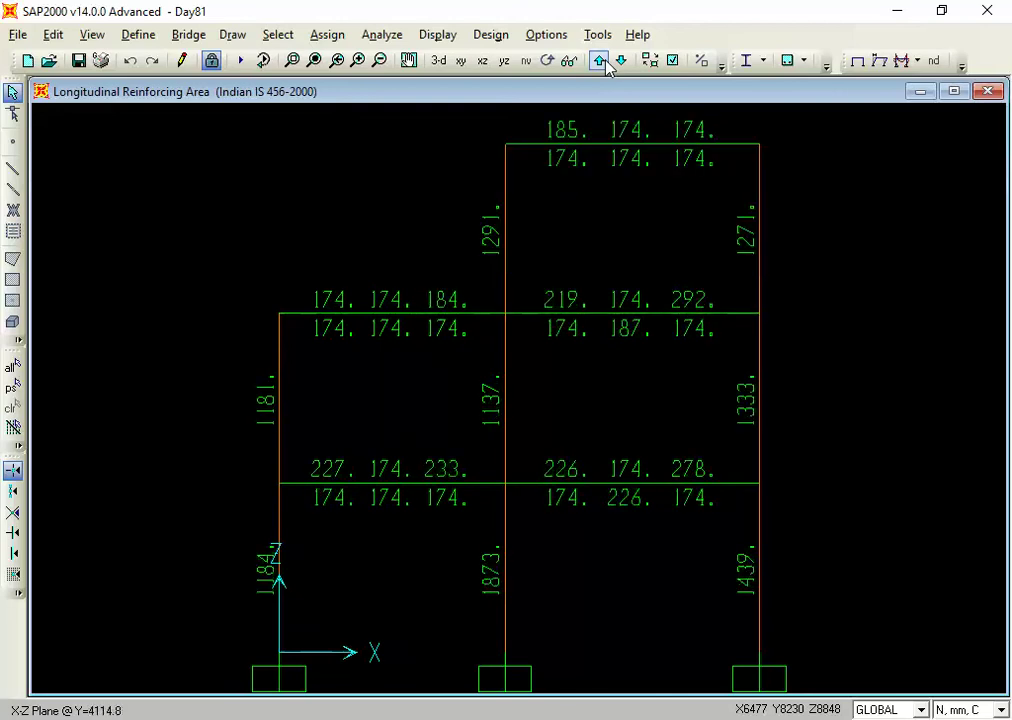
click(600, 61)
click(600, 61)
click(600, 61)
click(600, 61)
click(600, 61)
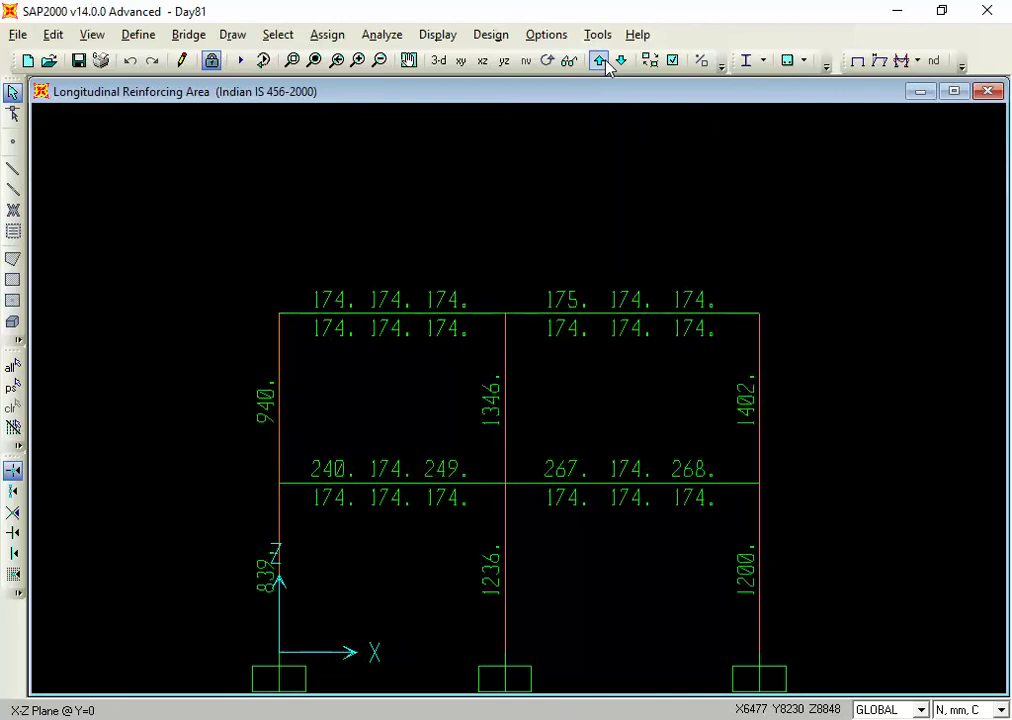
click(600, 61)
click(600, 61)
click(600, 61)
click(600, 61)
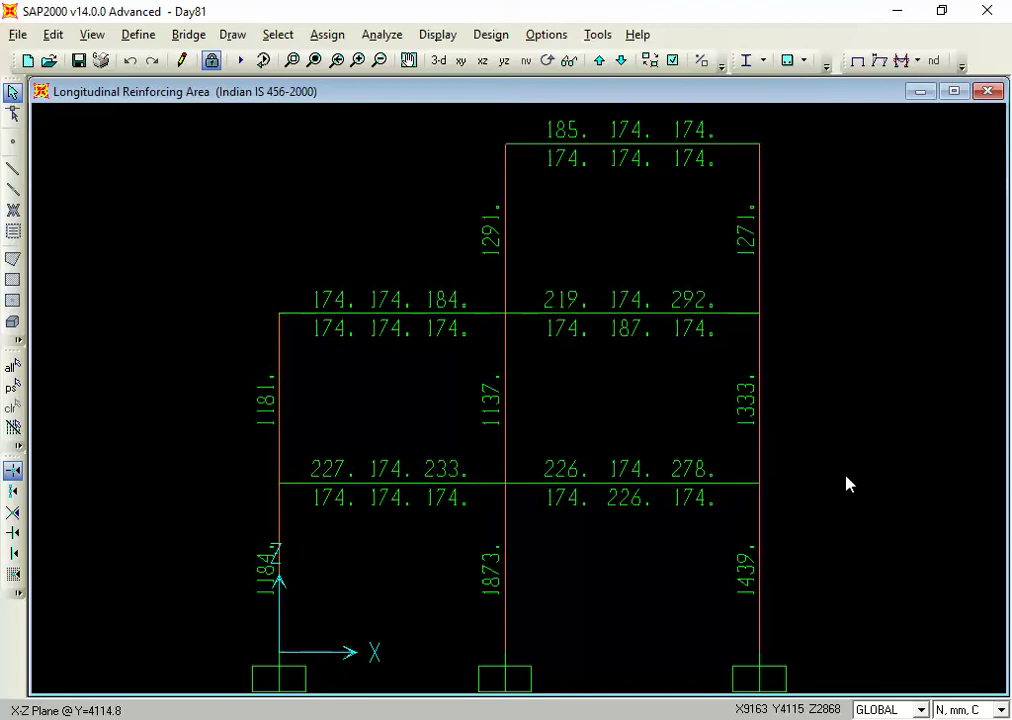
Unlock the model and accept deletion of its analysis results
click(218, 69)
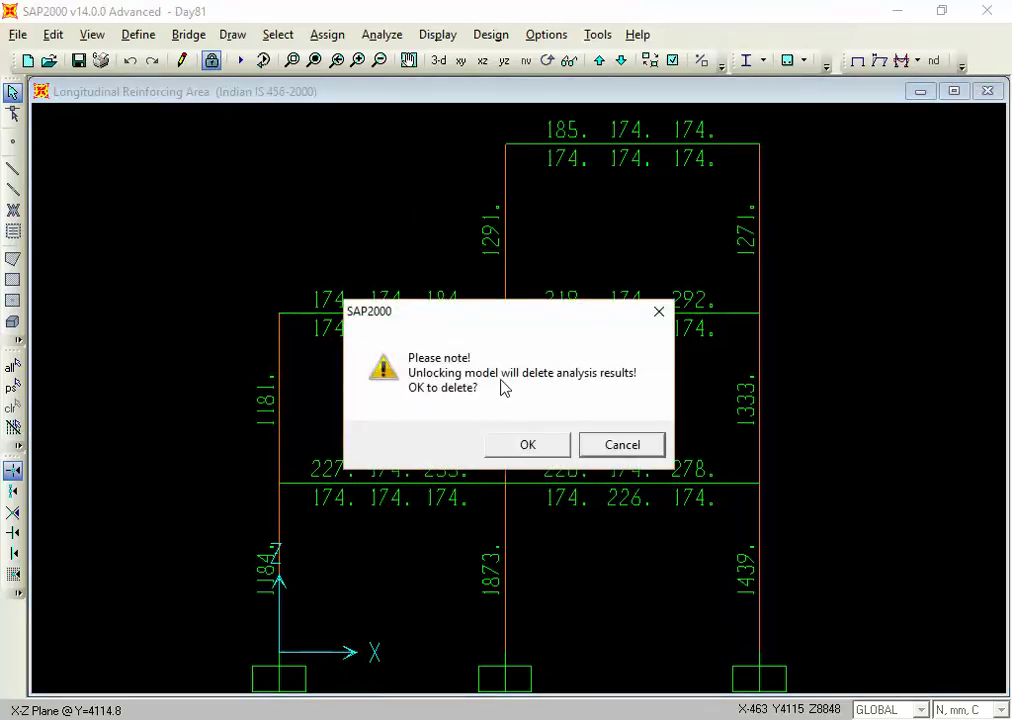
click(528, 450)
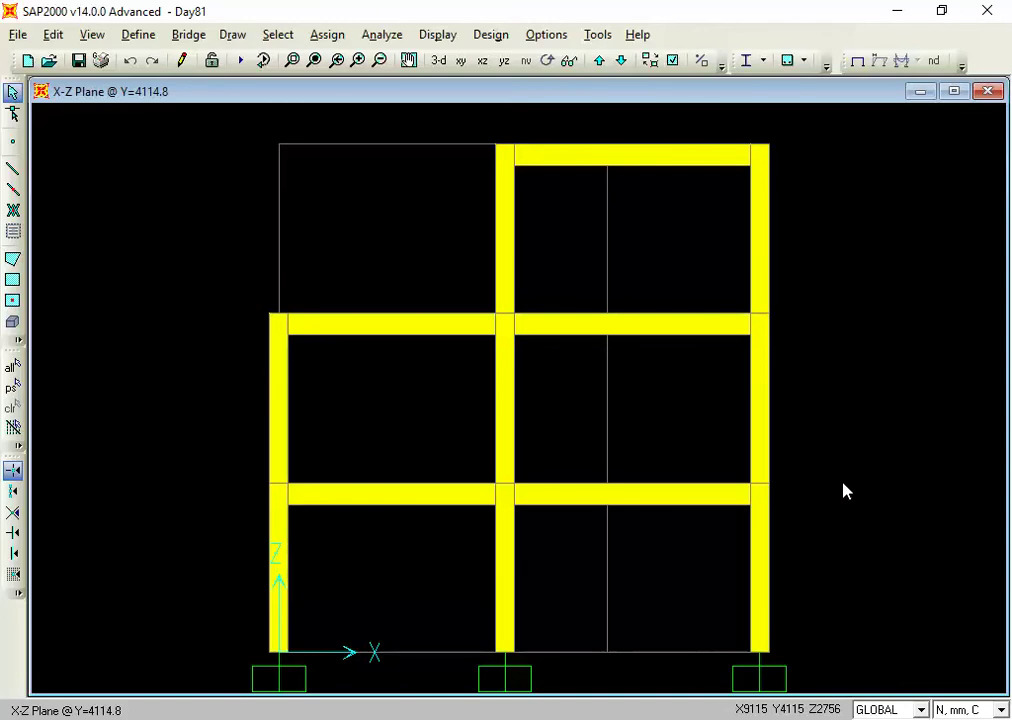
click(133, 40)
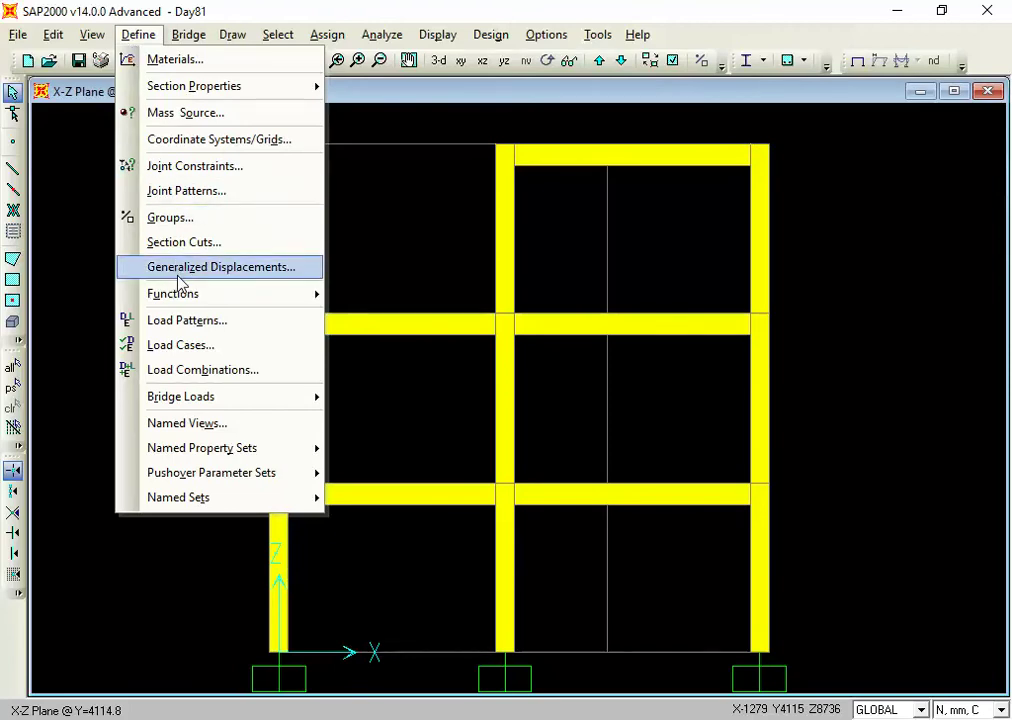
mouse_move(185, 290)
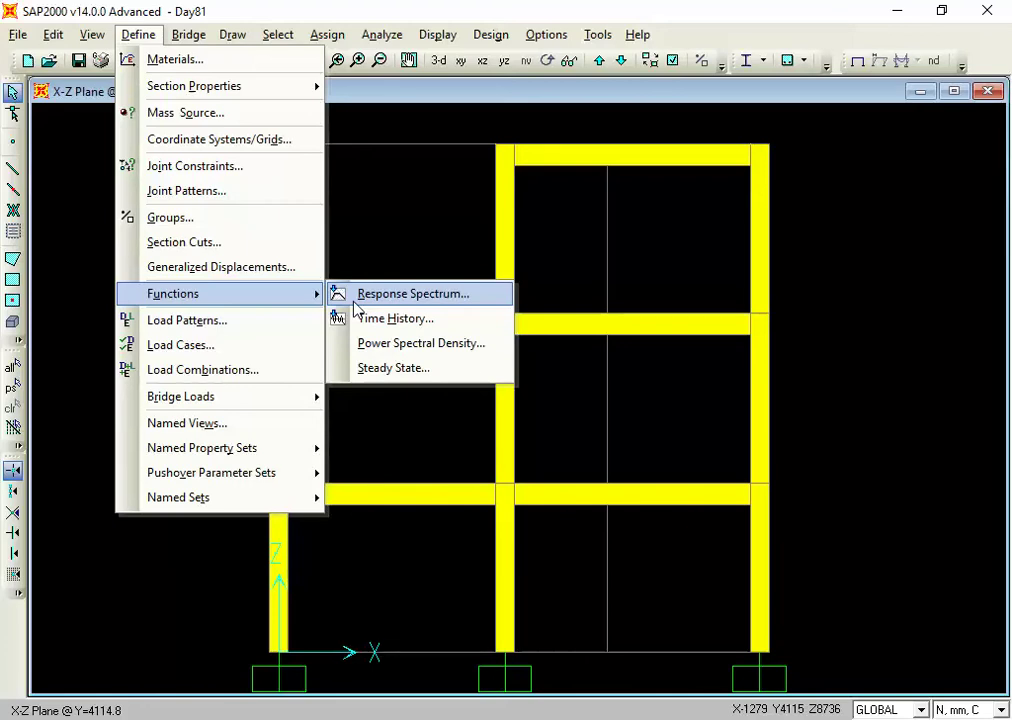
click(355, 303)
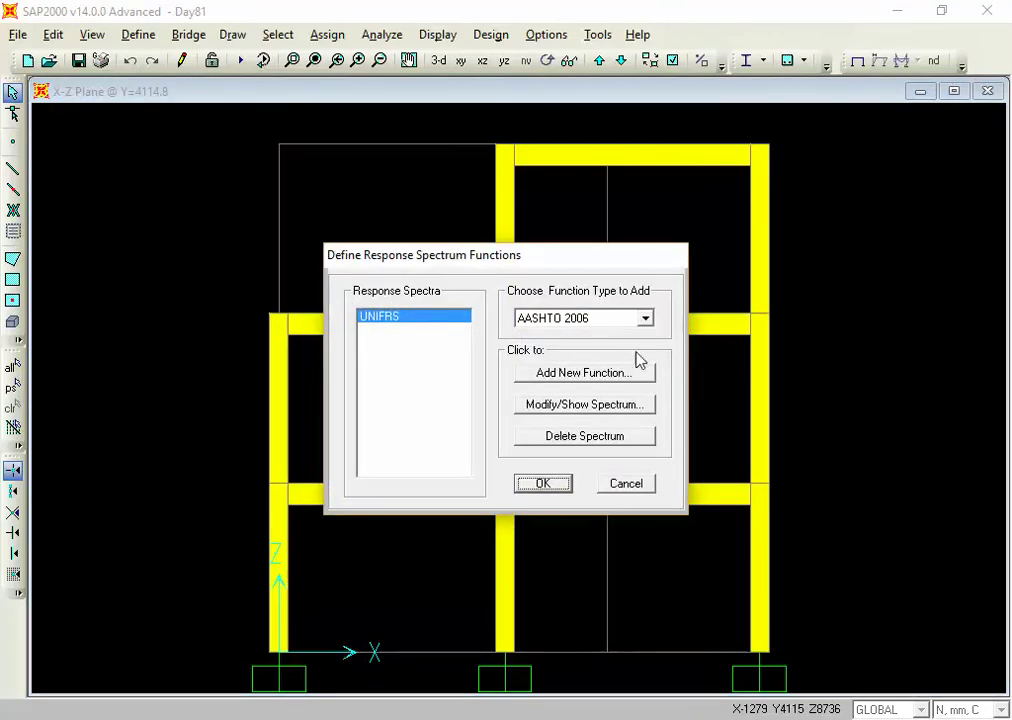
click(643, 318)
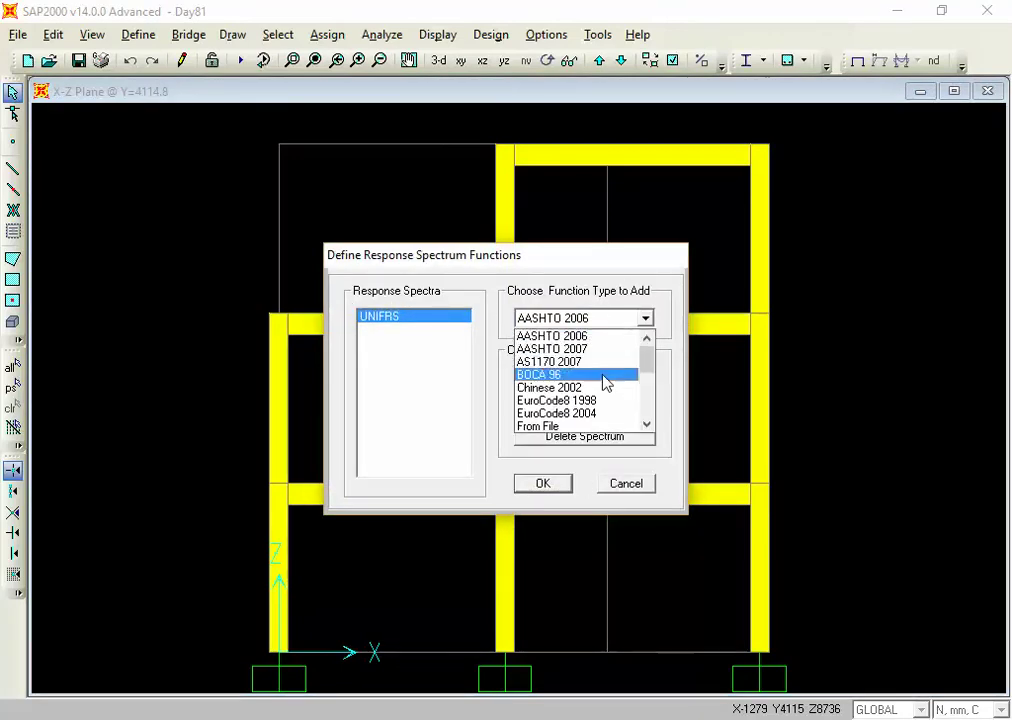
click(576, 318)
scroll(575, 318, down, 8)
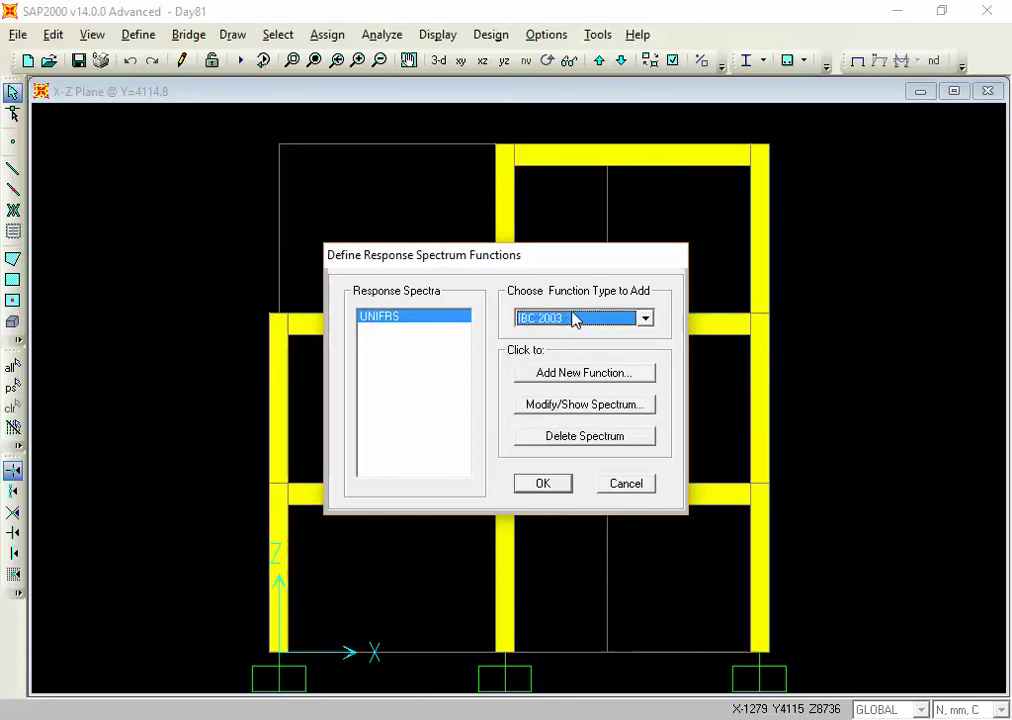
scroll(575, 318, down, 3)
scroll(575, 318, up, 3)
scroll(575, 318, down, 1)
scroll(575, 318, down, 1)
click(562, 326)
click(564, 333)
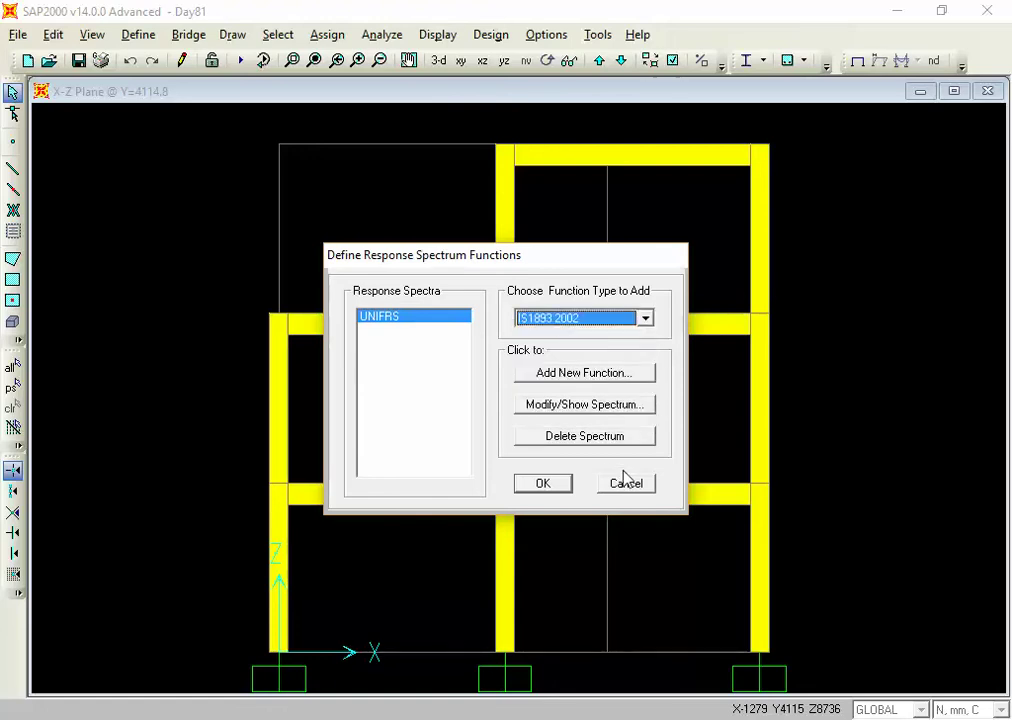
click(558, 486)
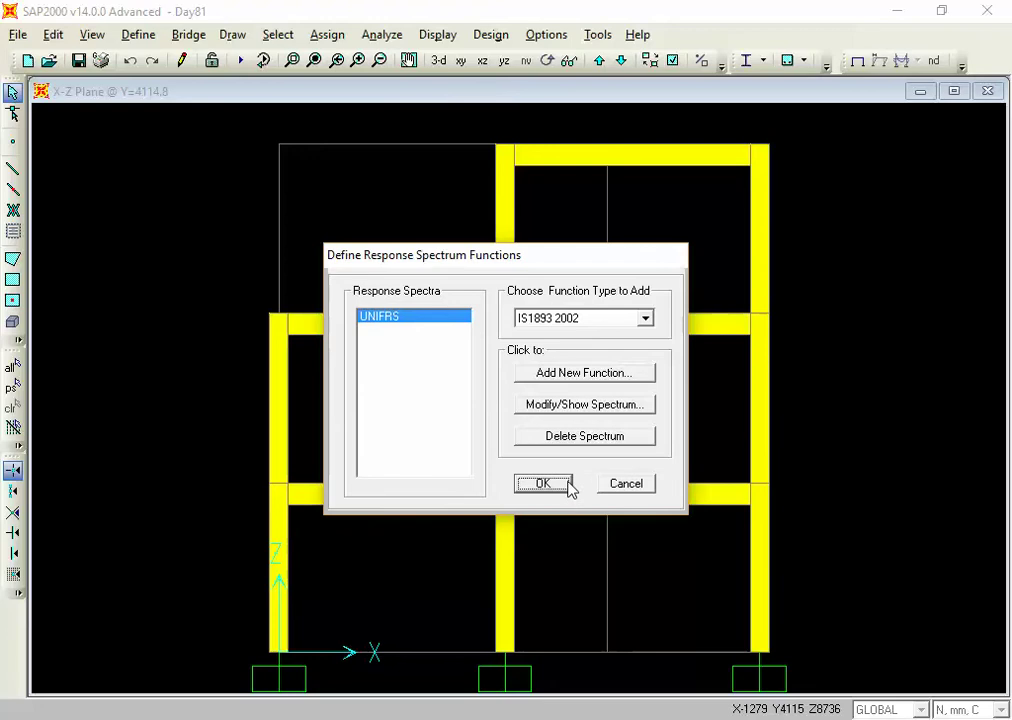
click(653, 483)
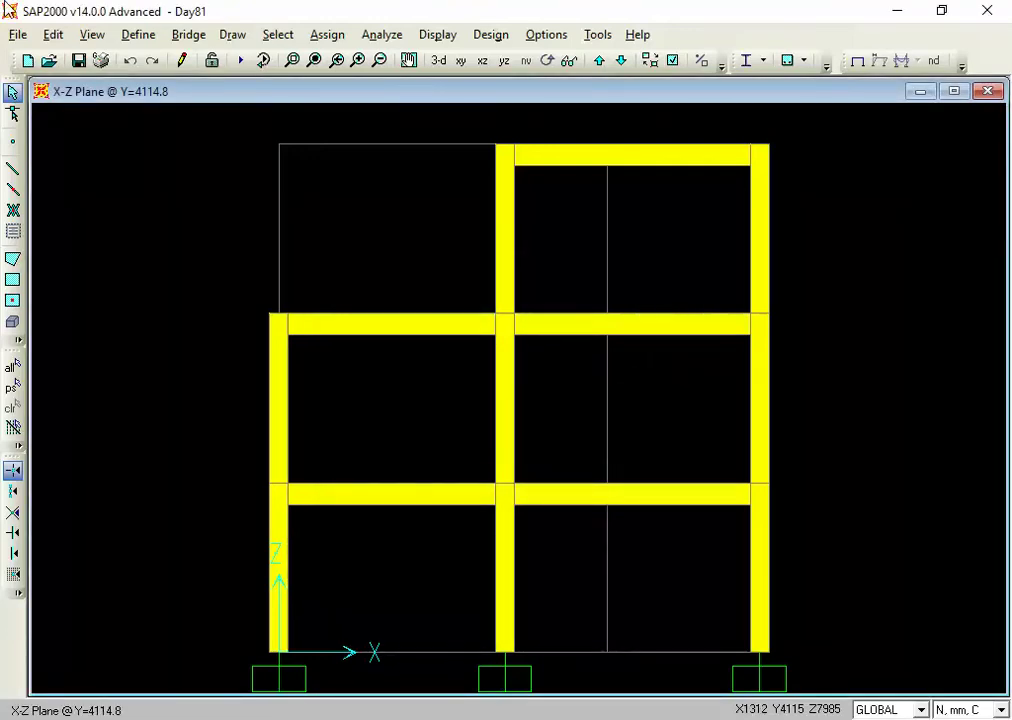
Open the response spectrum function definitions and choose IS1893 2002 as the function type to add
click(138, 34)
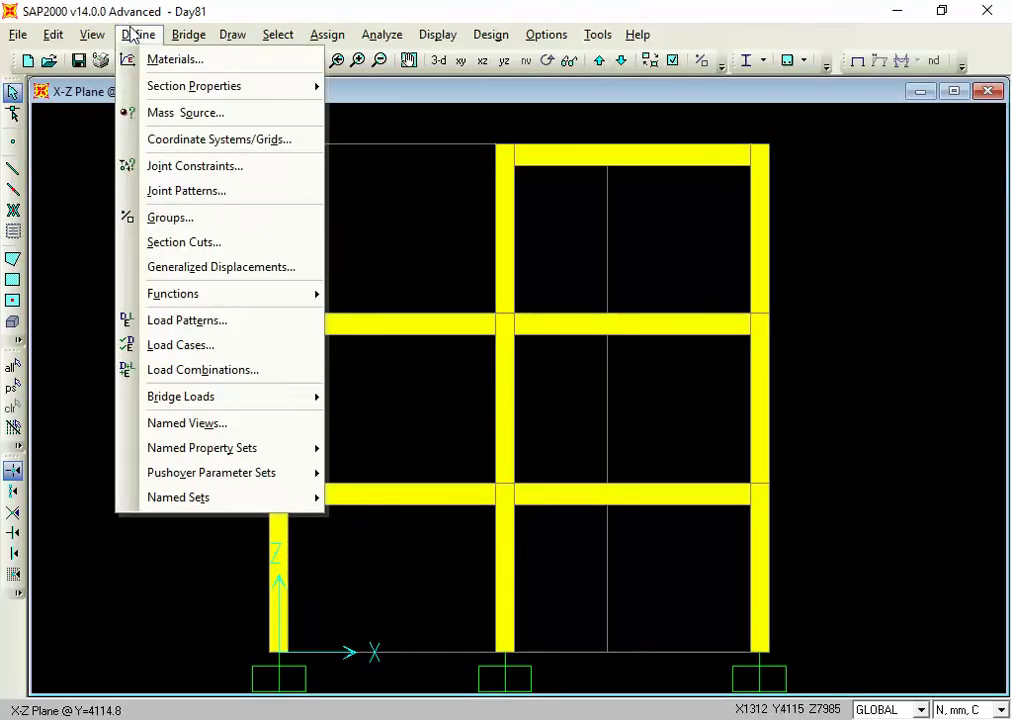
mouse_move(208, 293)
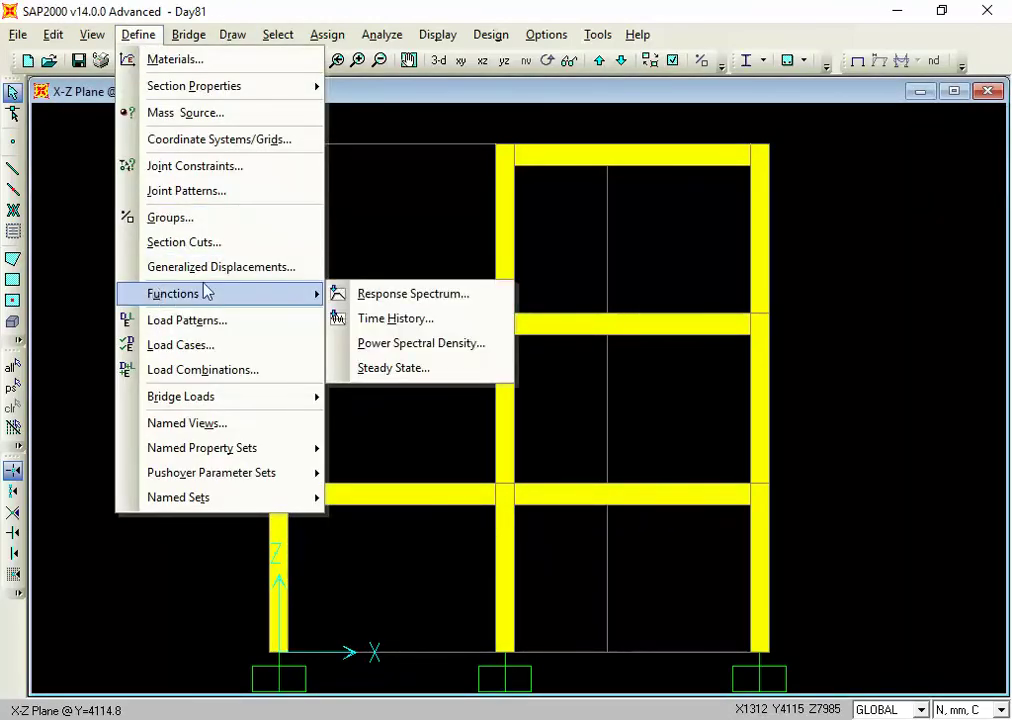
click(368, 297)
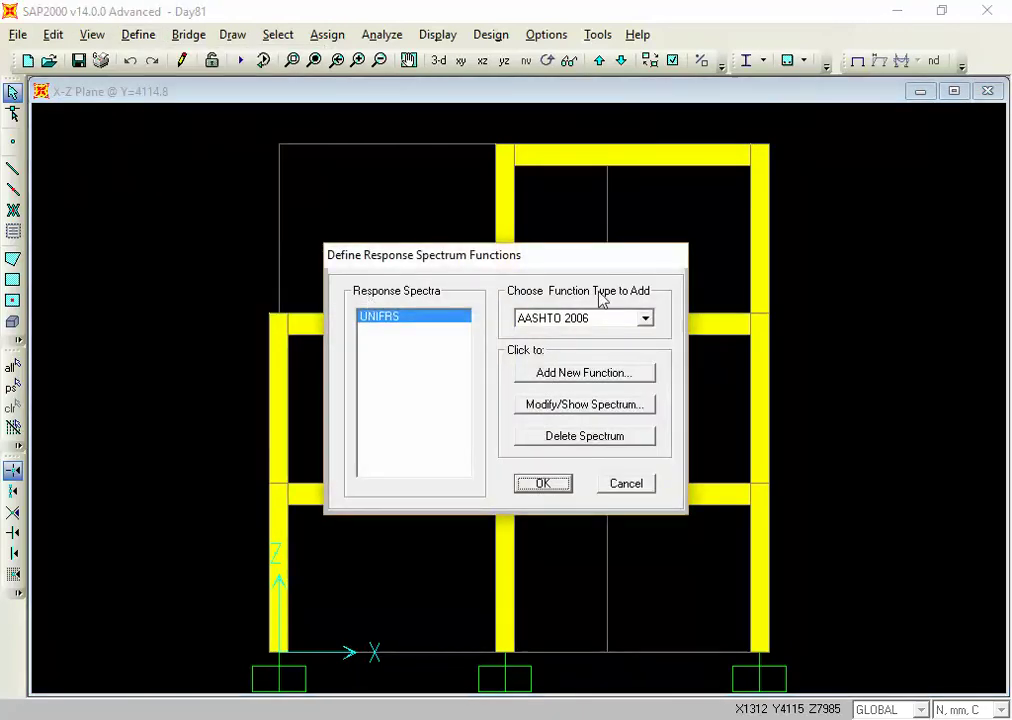
click(575, 318)
key(Down)
key(Down)
key(Down)
key(Down)
key(Down)
key(Down)
key(Down)
key(Down)
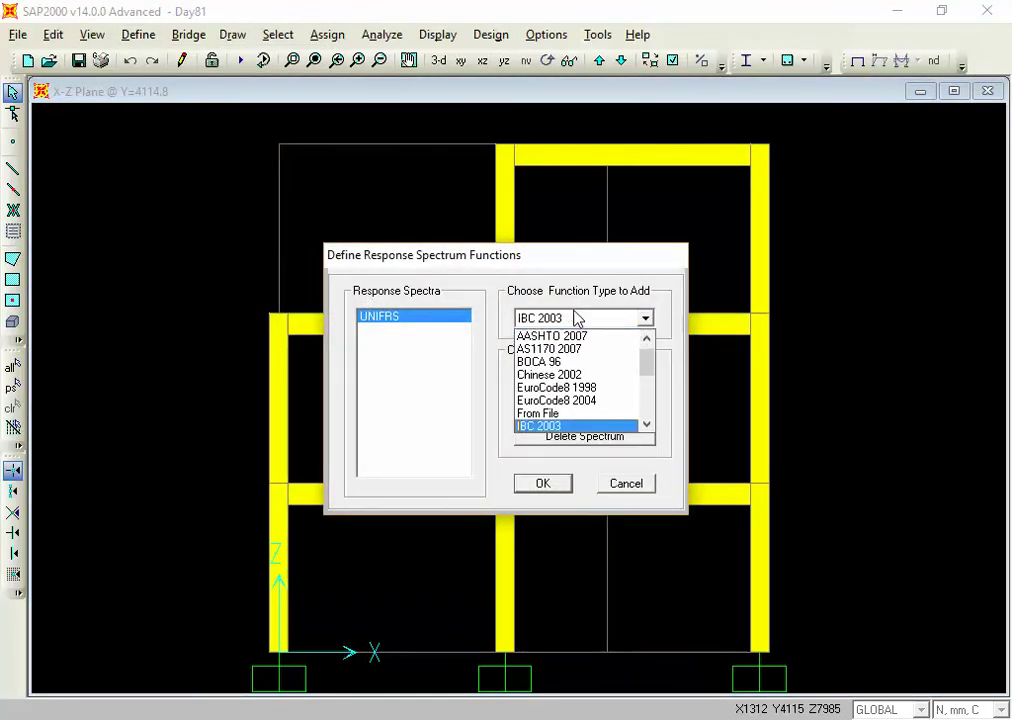
key(Down)
key(Down)
key(Down)
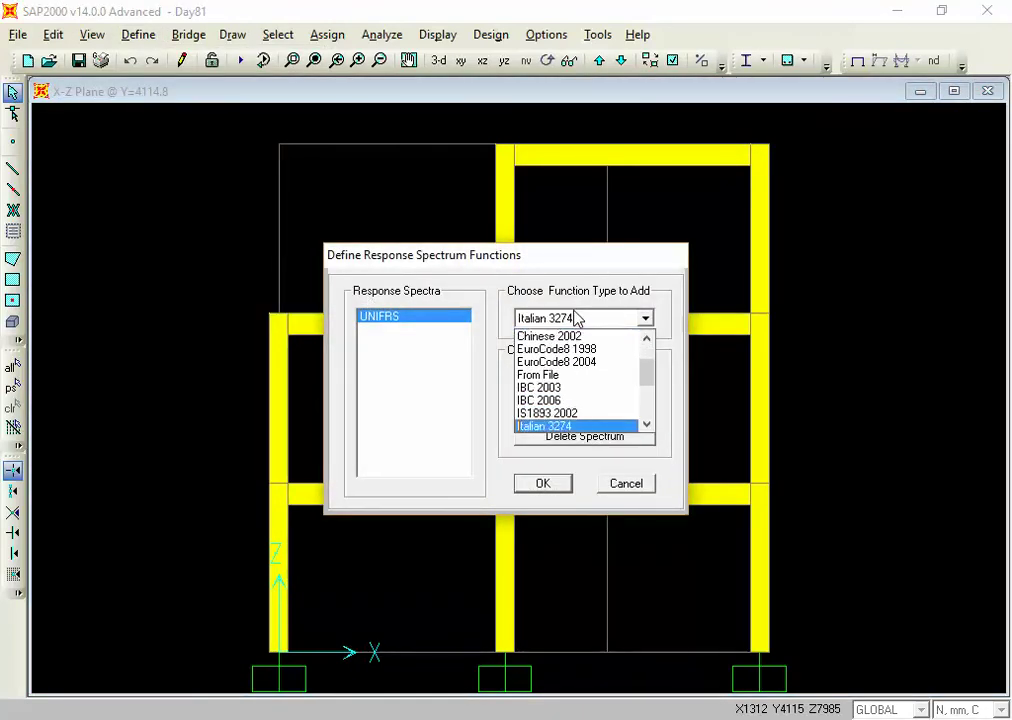
click(535, 413)
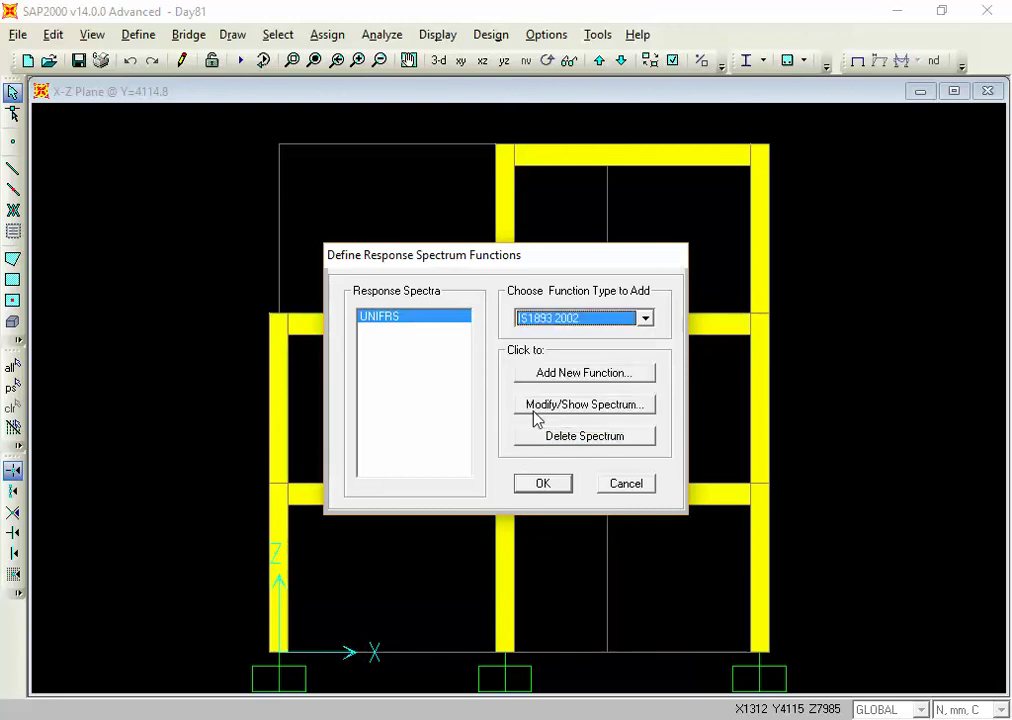
Add a new IS1893:2002 response spectrum function with its default name and parameters, and accept the function definitions
click(563, 385)
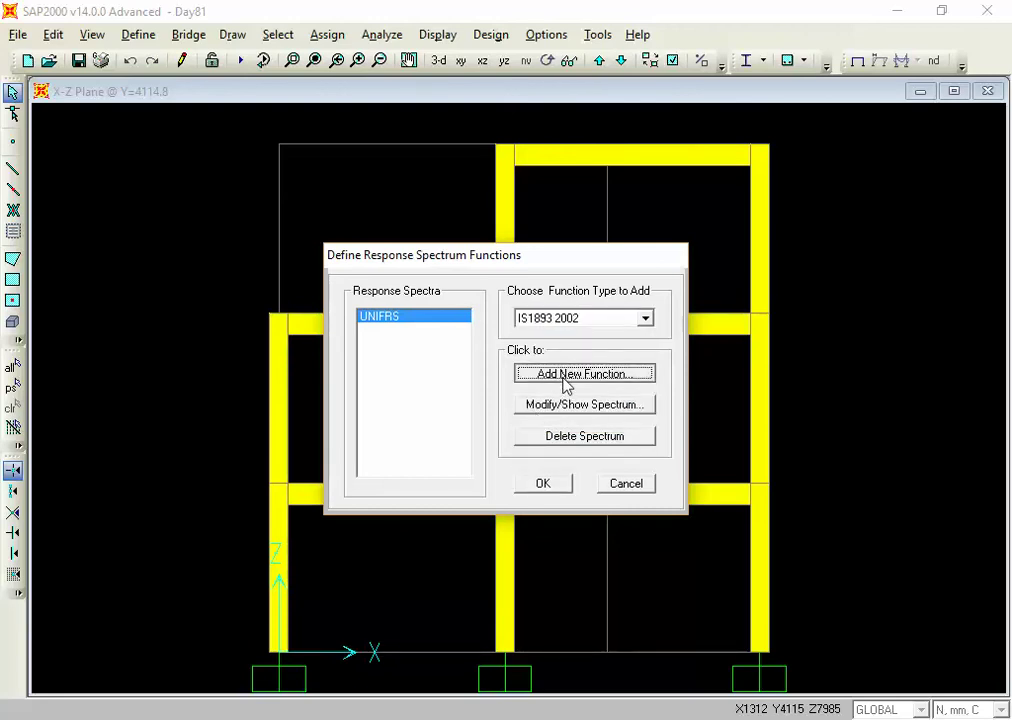
click(563, 377)
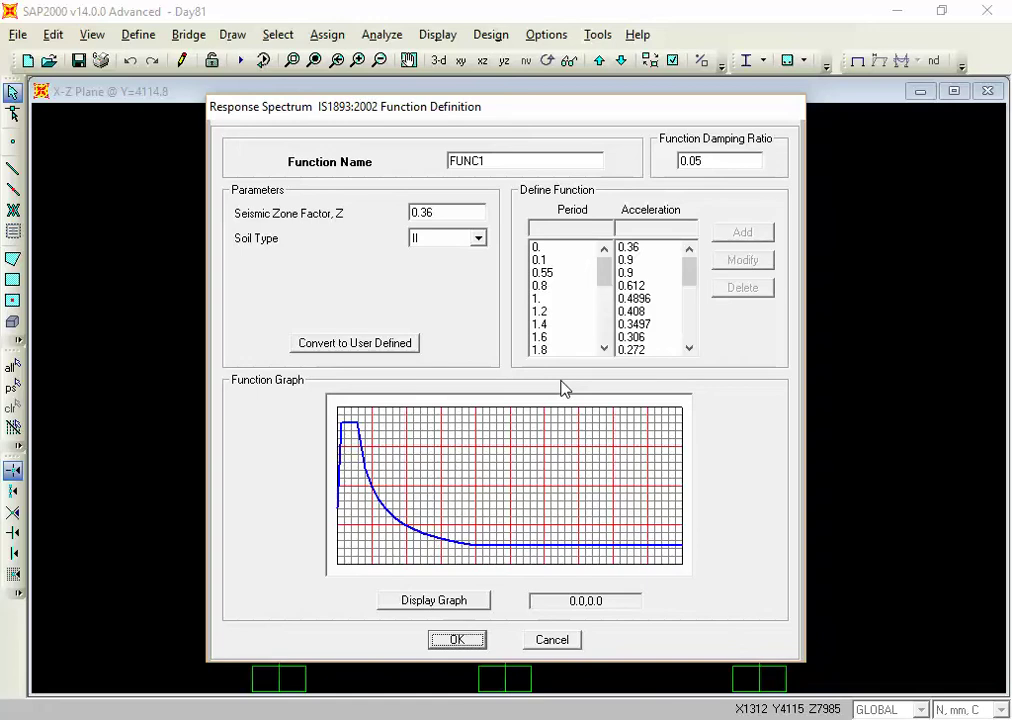
click(605, 545)
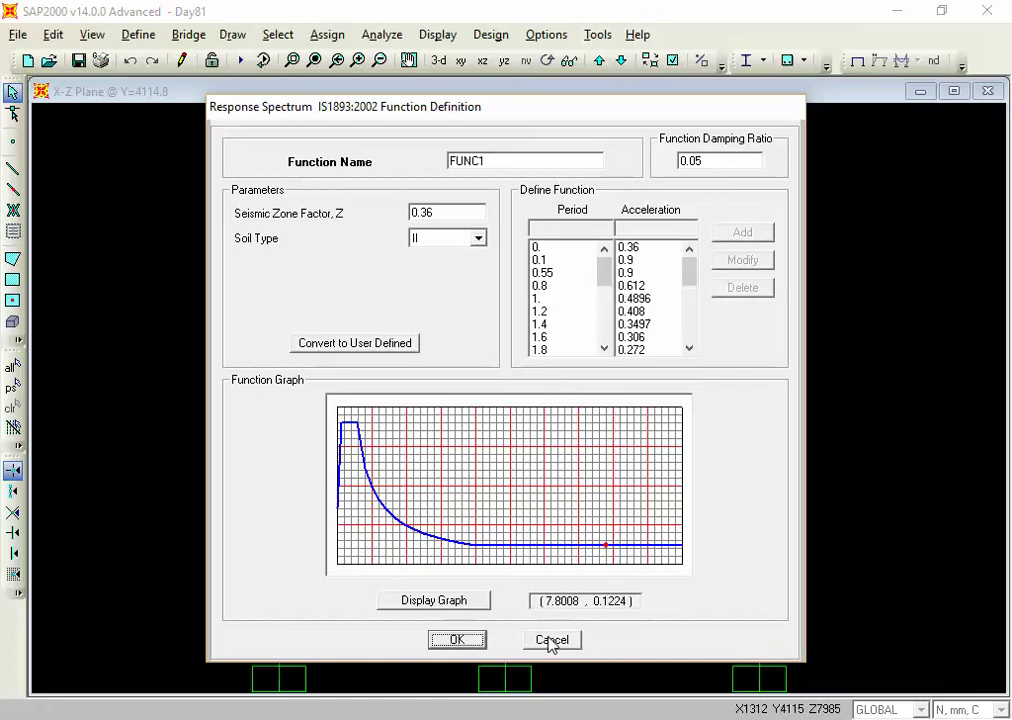
drag(547, 637, 475, 617)
click(474, 639)
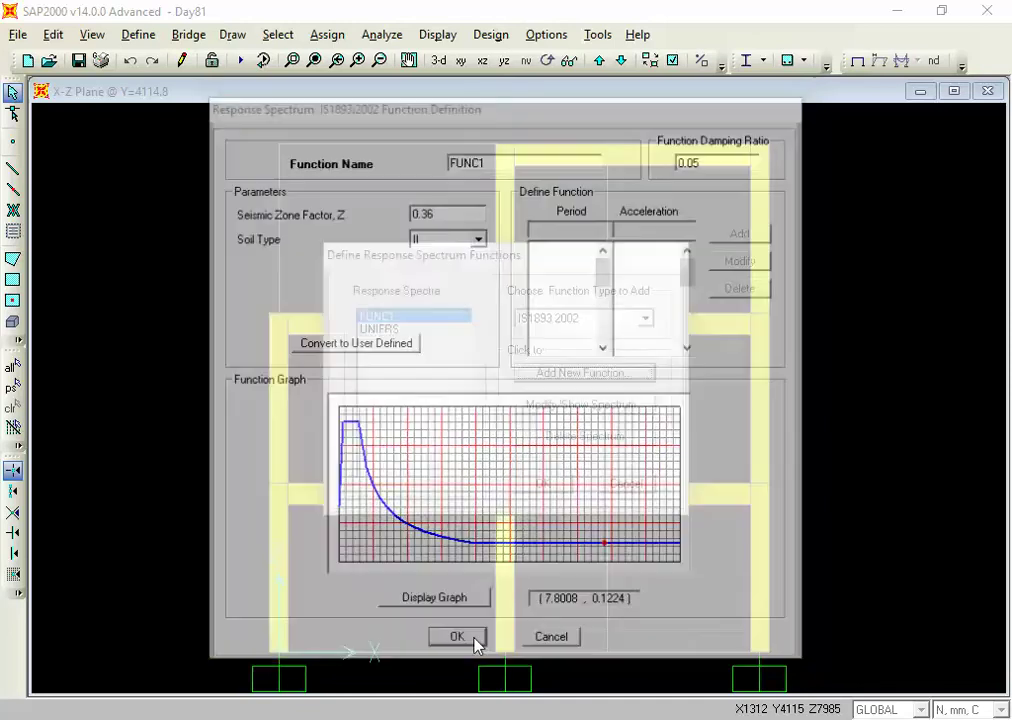
click(553, 490)
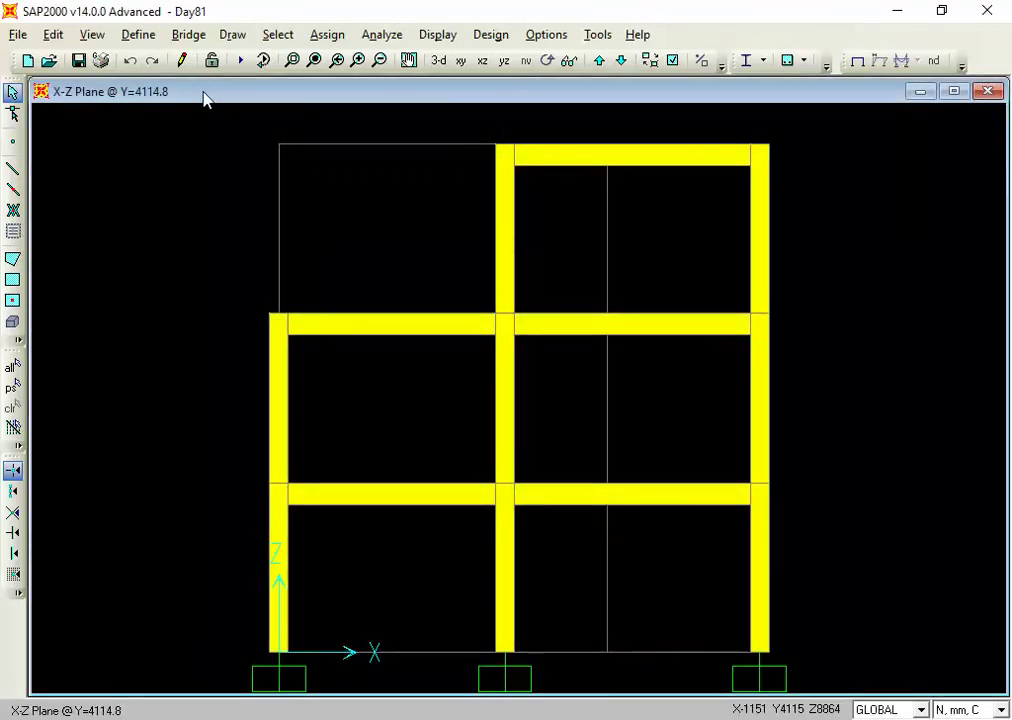
Reopen the response spectrum function definitions, leaving AASHTO 2006 as the function type to add
click(137, 35)
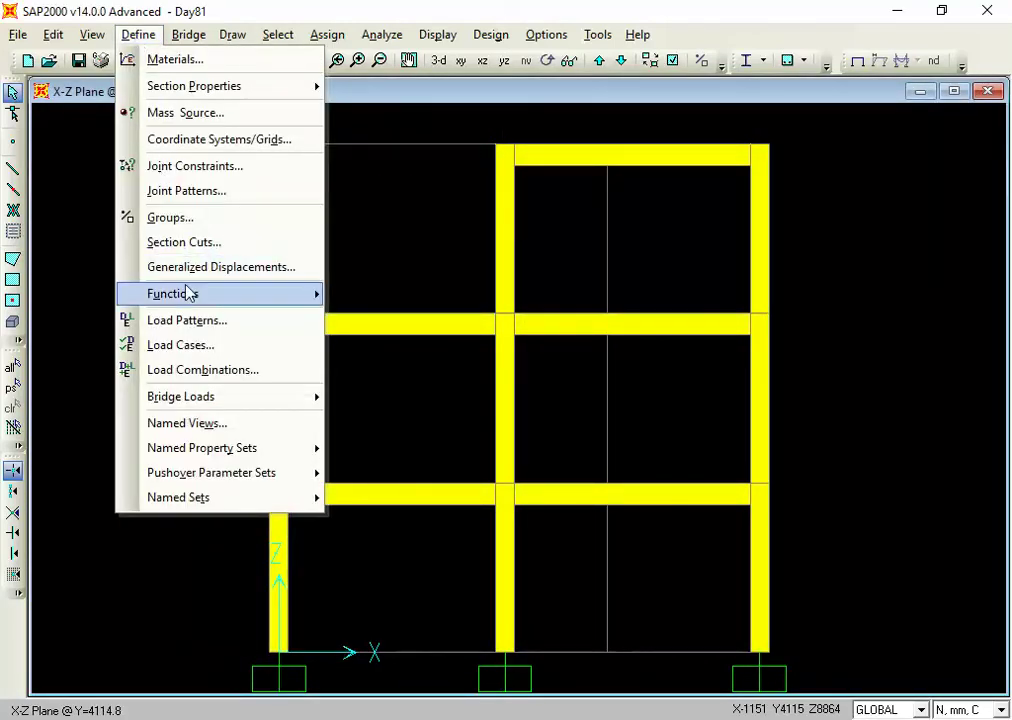
mouse_move(300, 296)
click(357, 303)
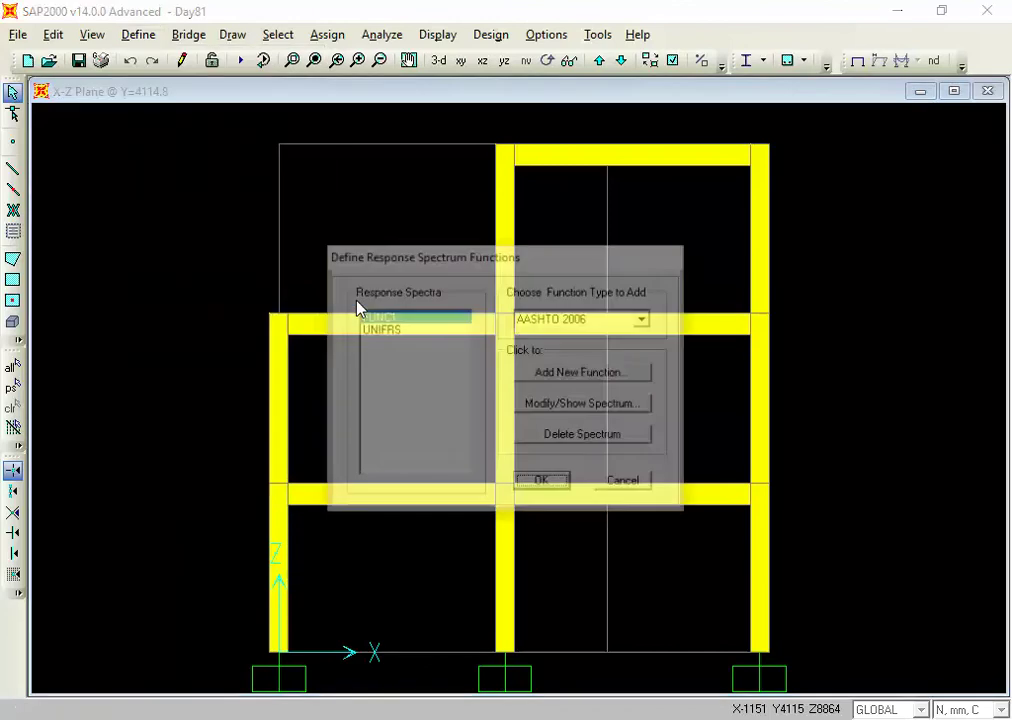
click(571, 321)
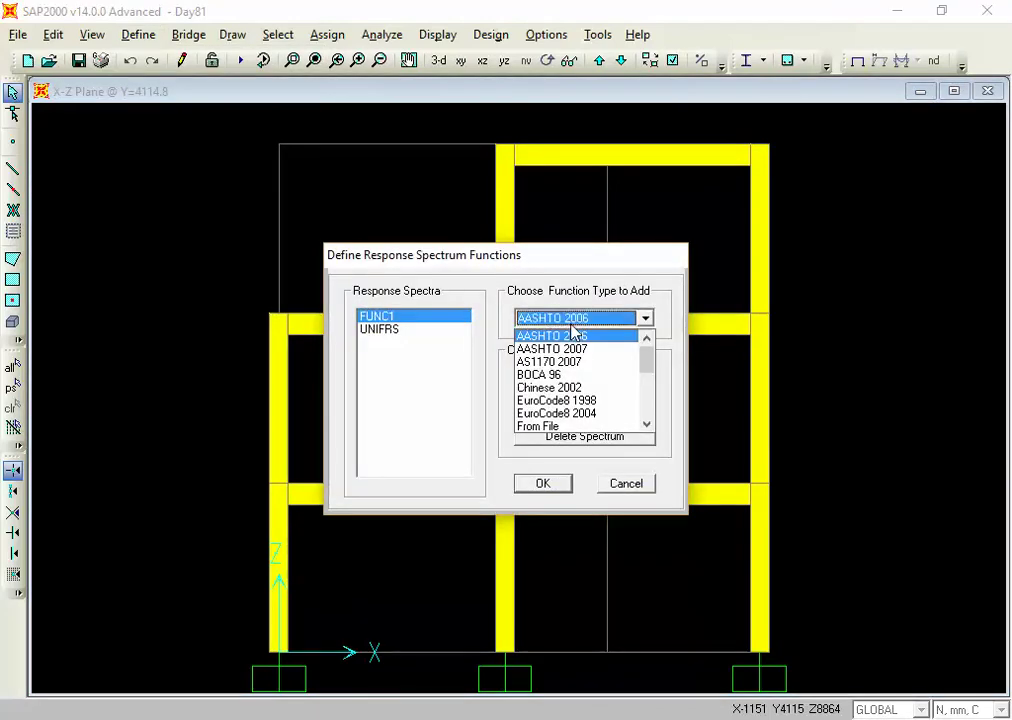
click(572, 331)
click(572, 330)
click(570, 328)
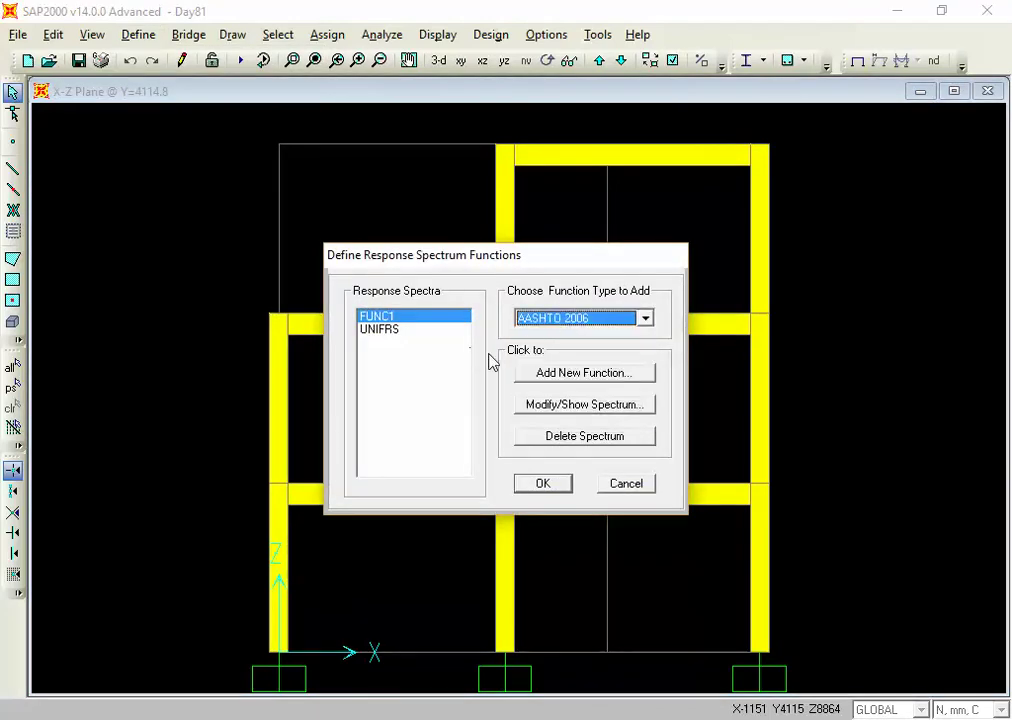
Try to rename the FUNC1 response spectrum function as IS1893:2002
click(542, 403)
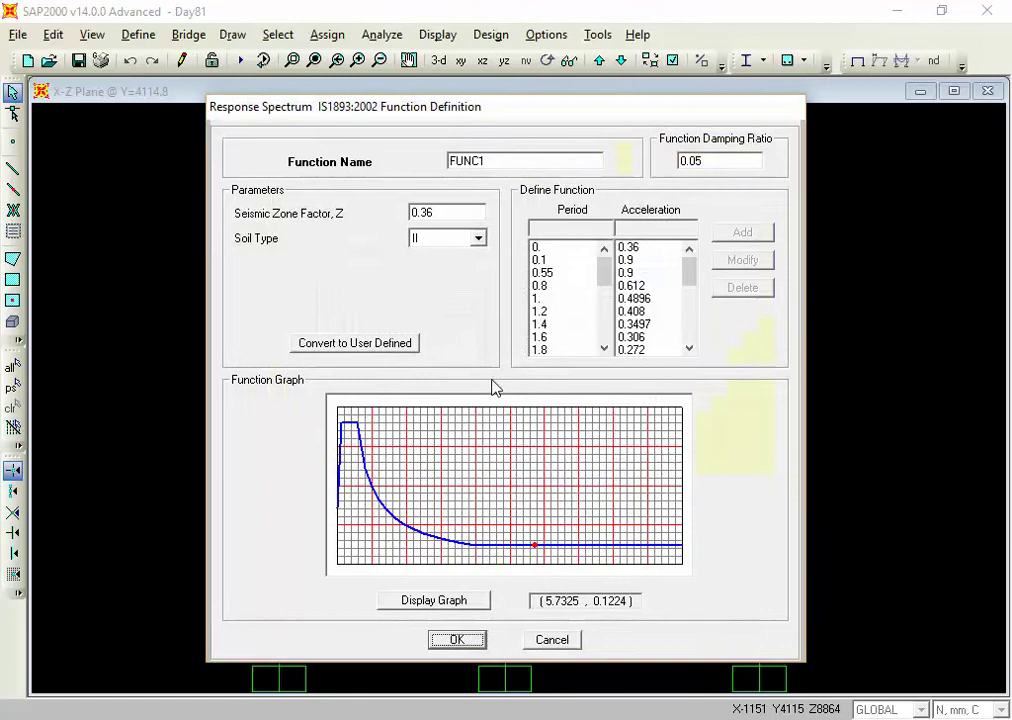
double_click(490, 160)
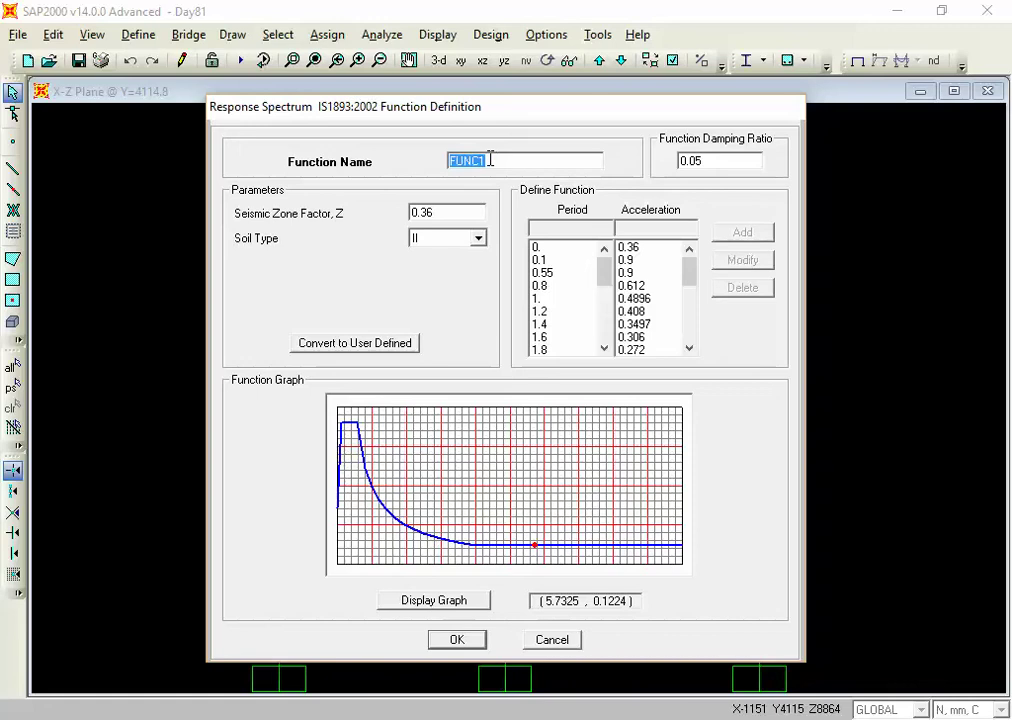
text(IS1893)
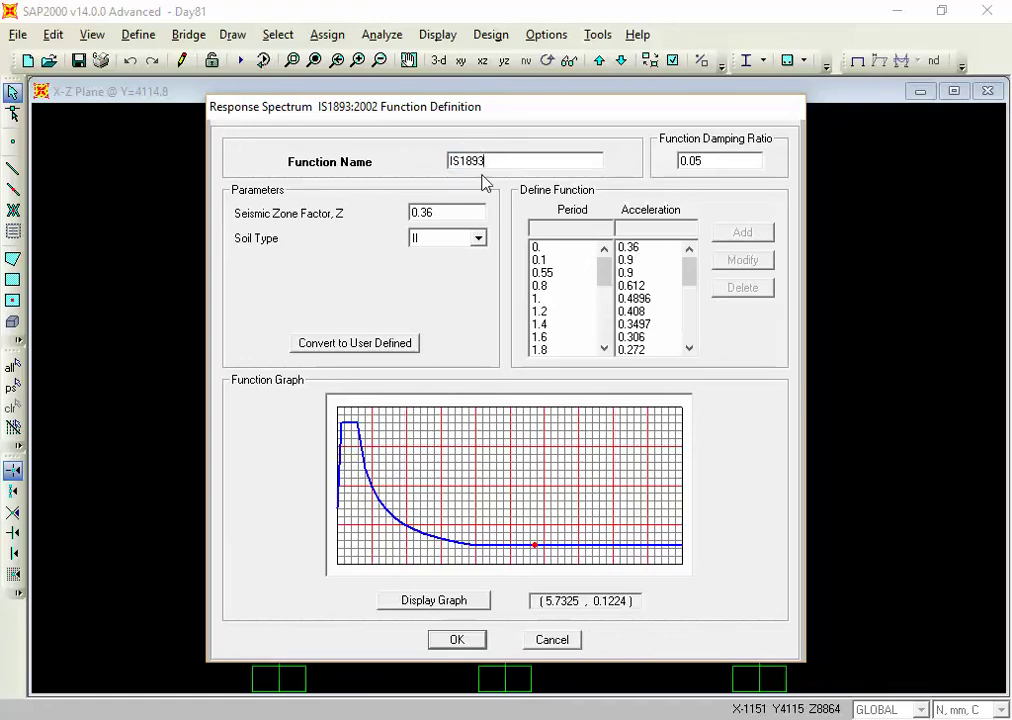
text(:2002)
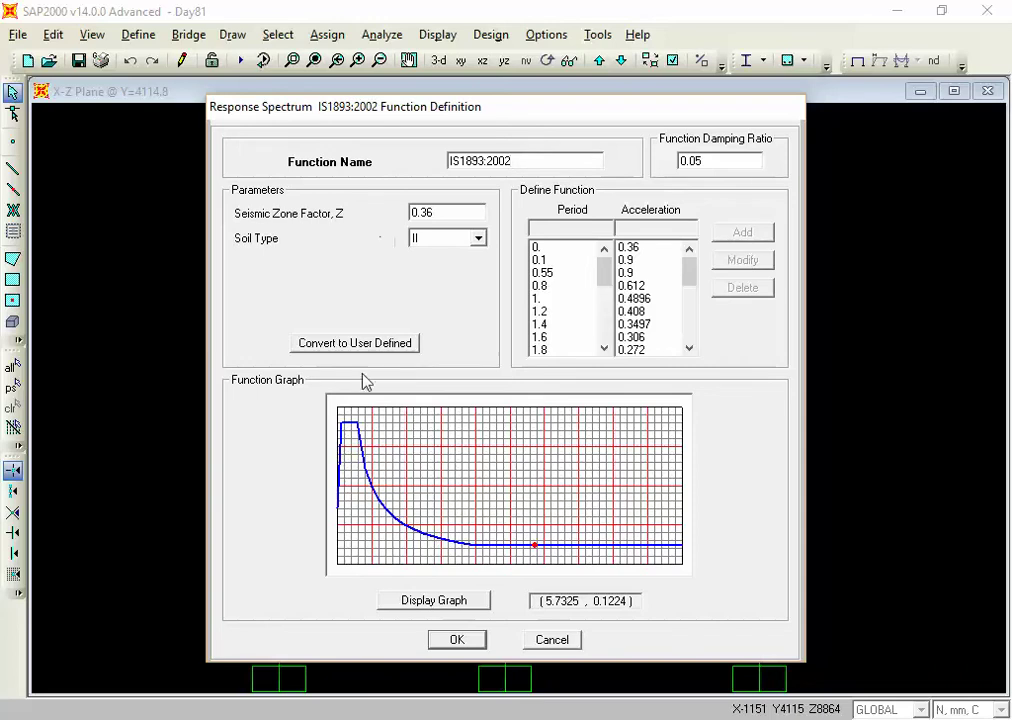
click(551, 640)
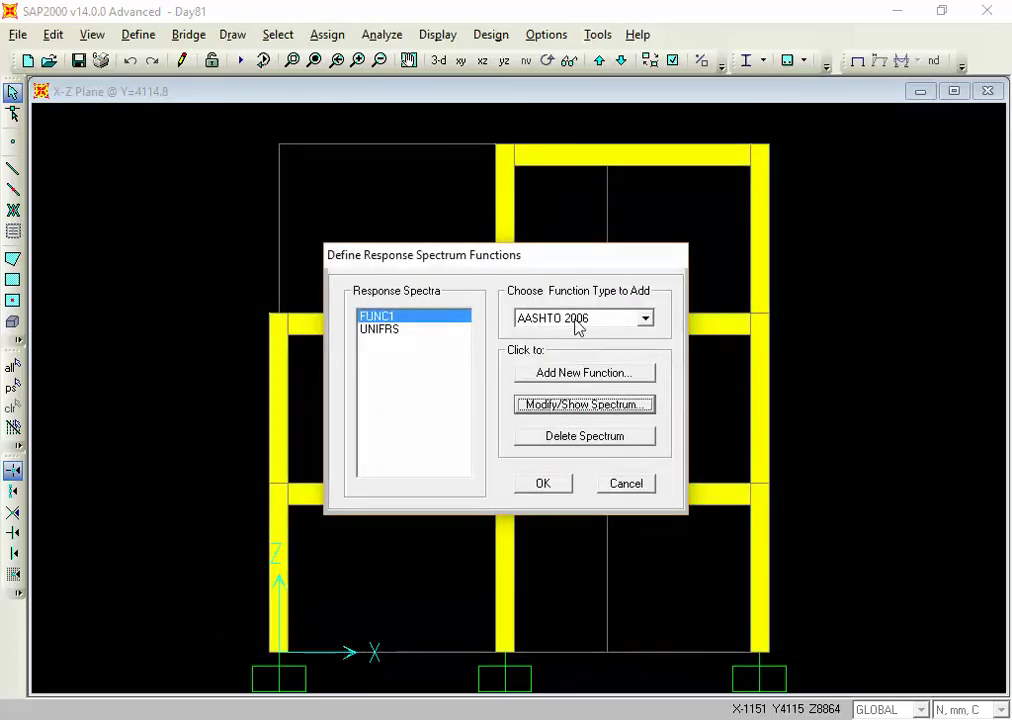
Add a new response spectrum function of type IS1893 2002 and name it IS1893:2002
click(575, 318)
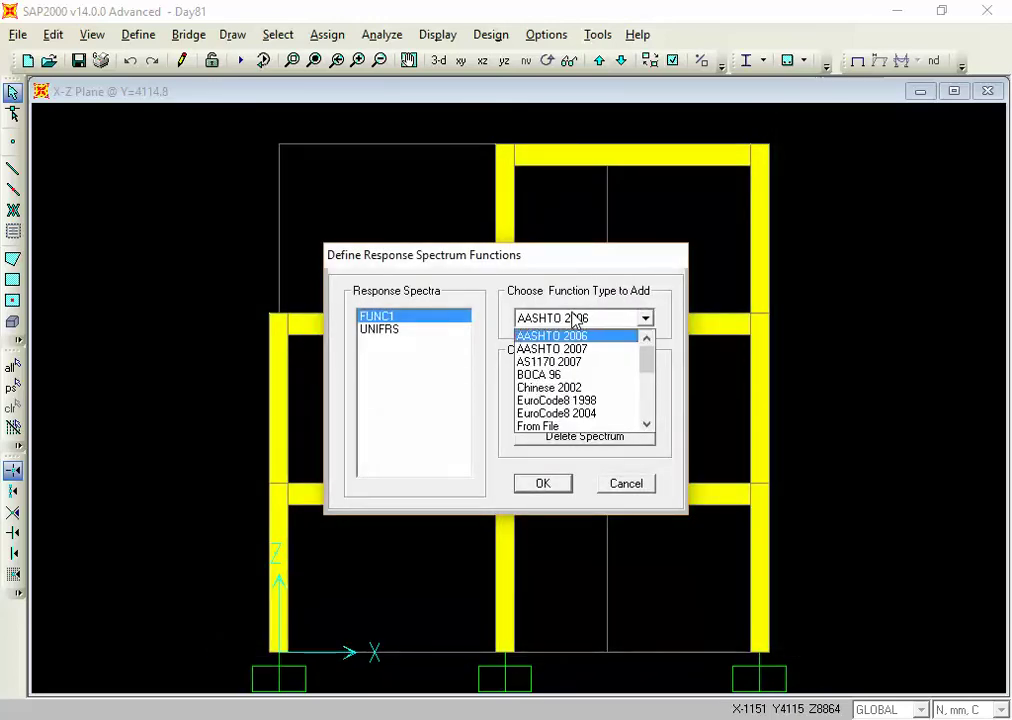
click(651, 407)
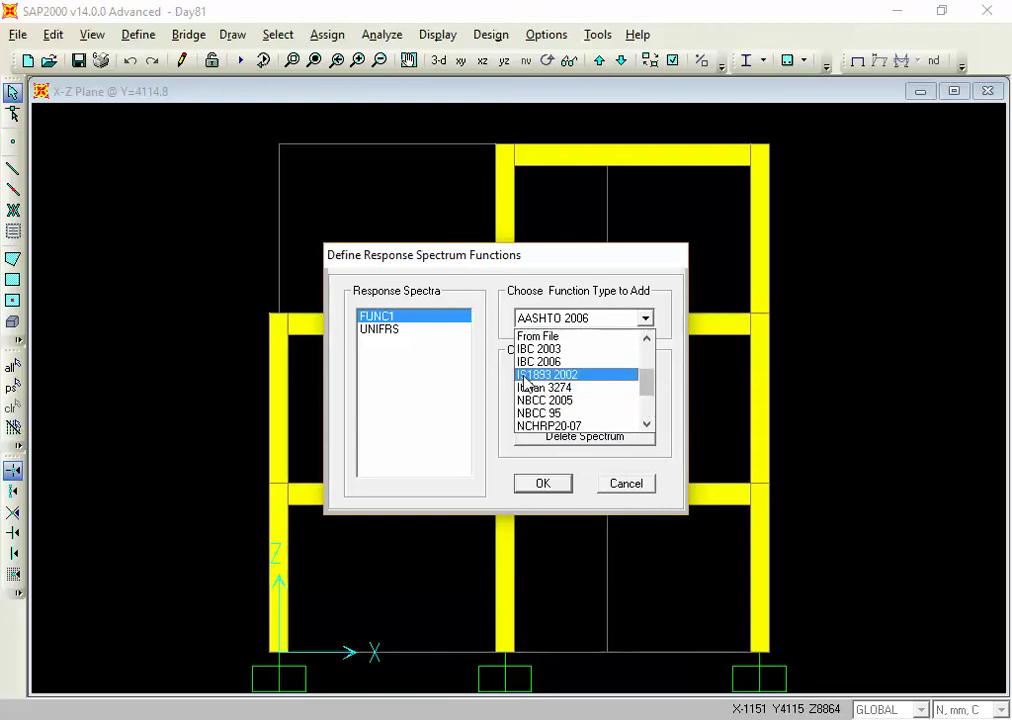
click(524, 376)
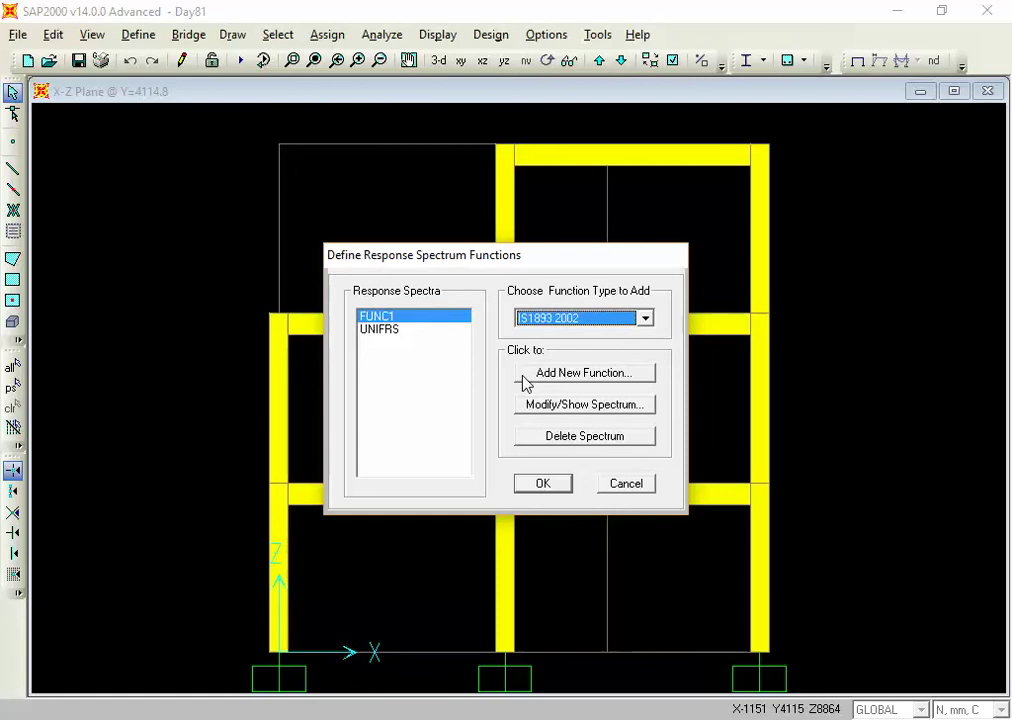
click(523, 376)
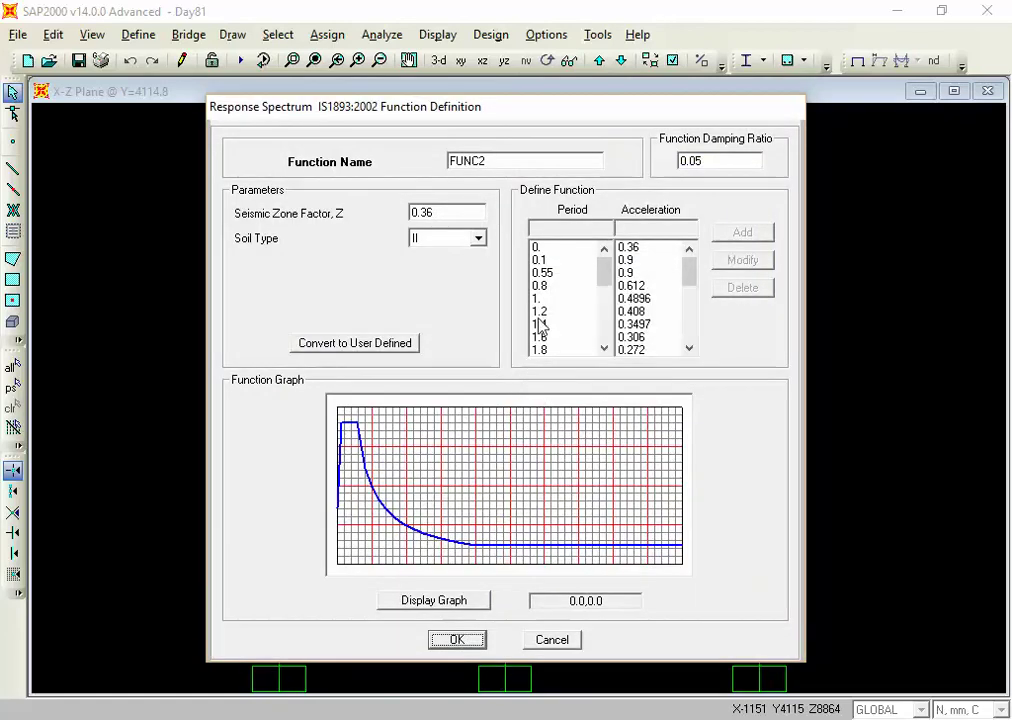
double_click(519, 165)
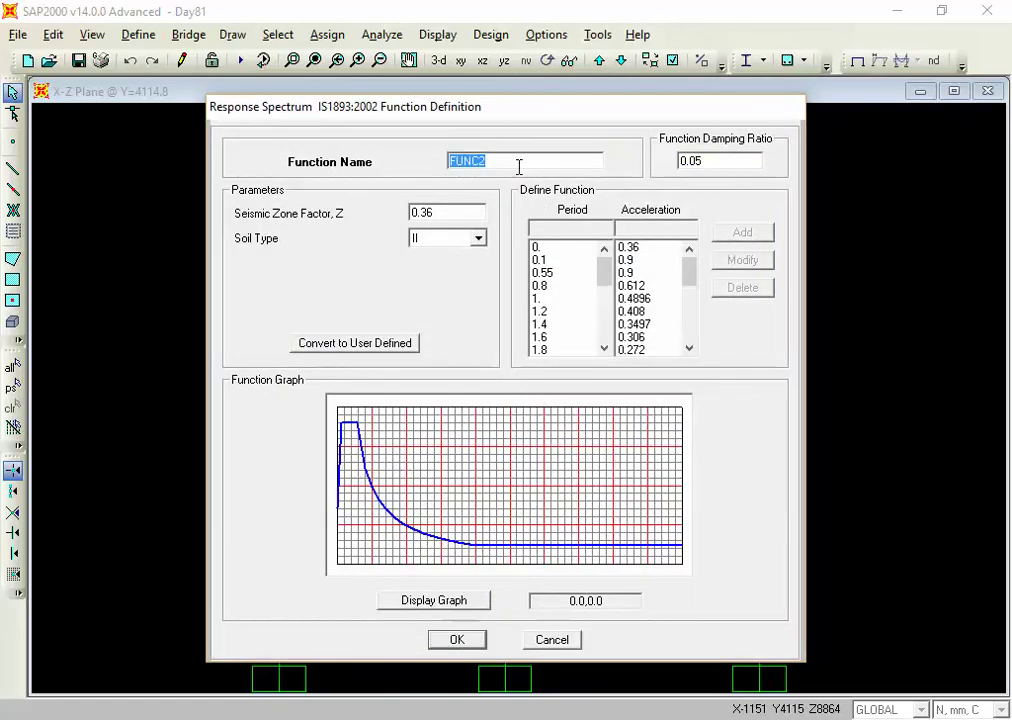
text(IS1893:2)
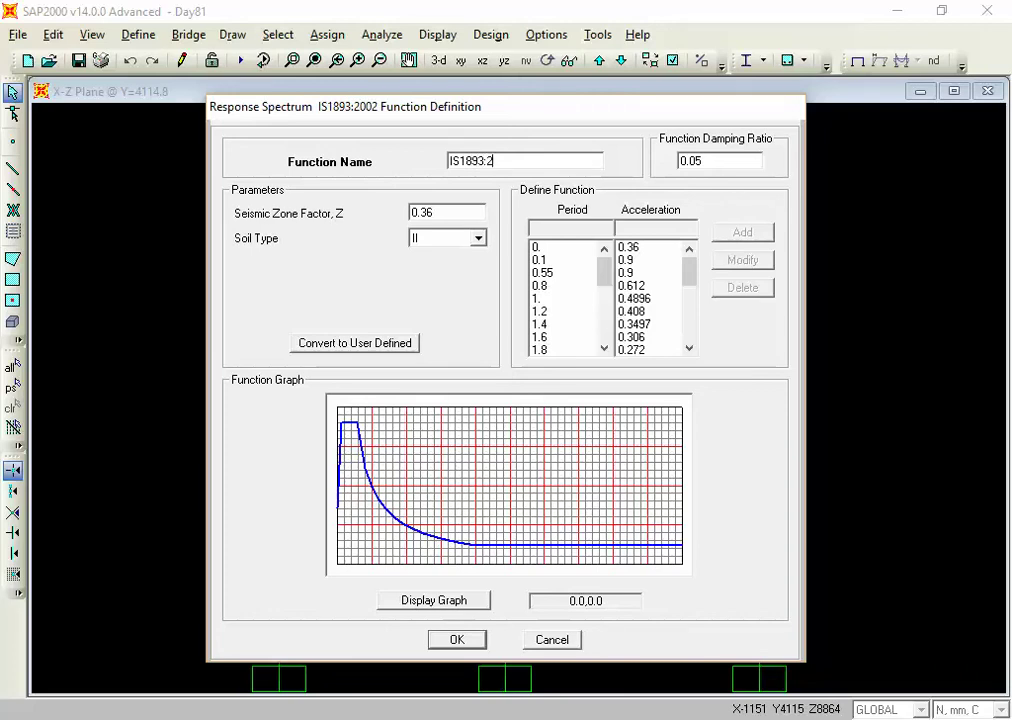
text(002)
Keep seismic zone factor 0.36 and soil type II for the IS1893:2002 function, and accept it and the function definitions
double_click(445, 214)
click(442, 215)
click(458, 240)
click(456, 241)
click(456, 241)
click(456, 245)
click(456, 245)
click(456, 245)
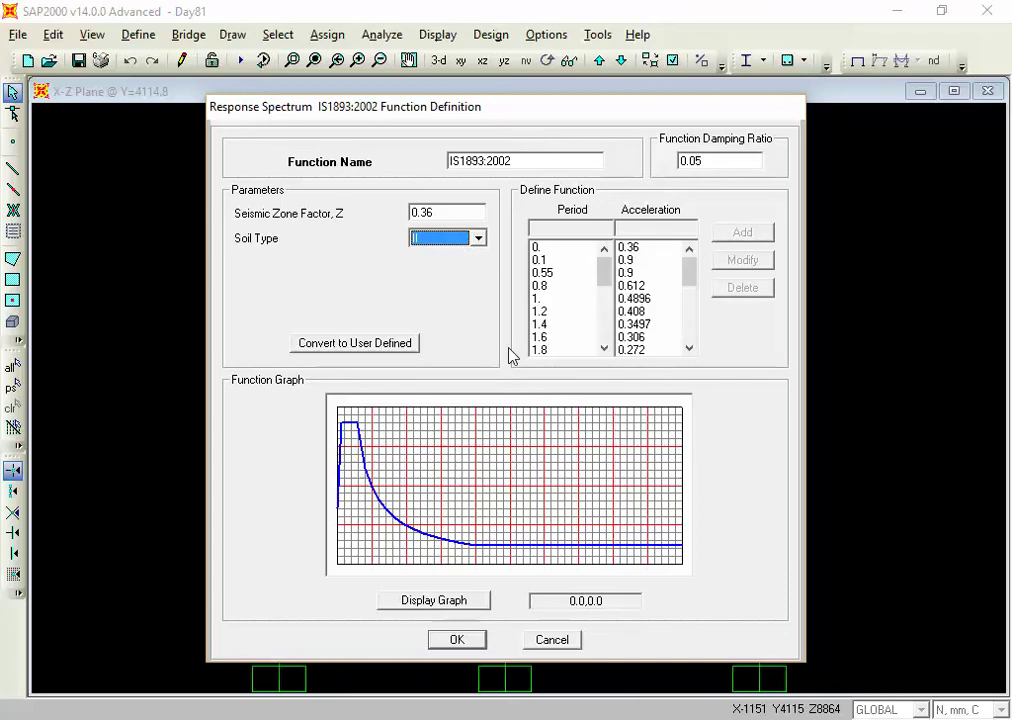
click(540, 338)
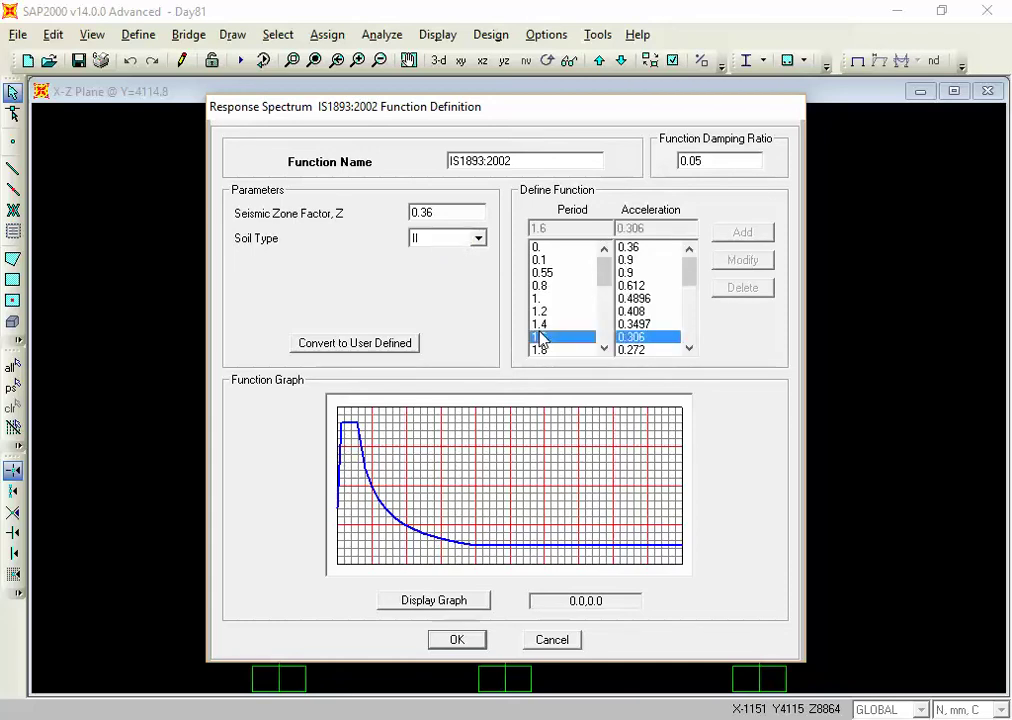
double_click(512, 165)
click(512, 164)
click(455, 639)
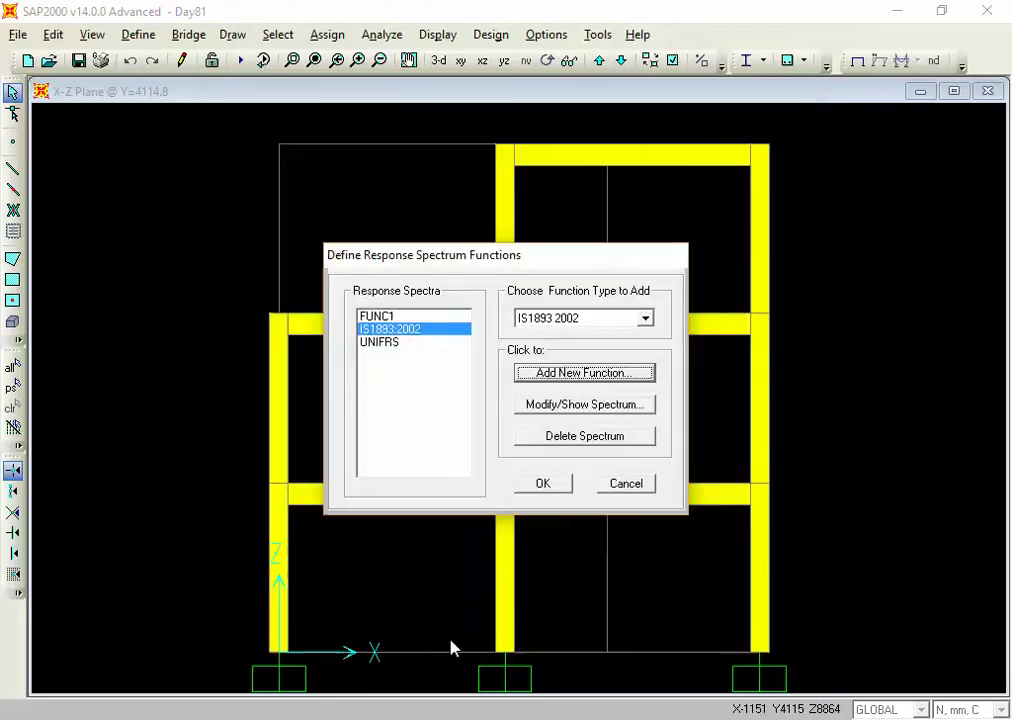
click(542, 484)
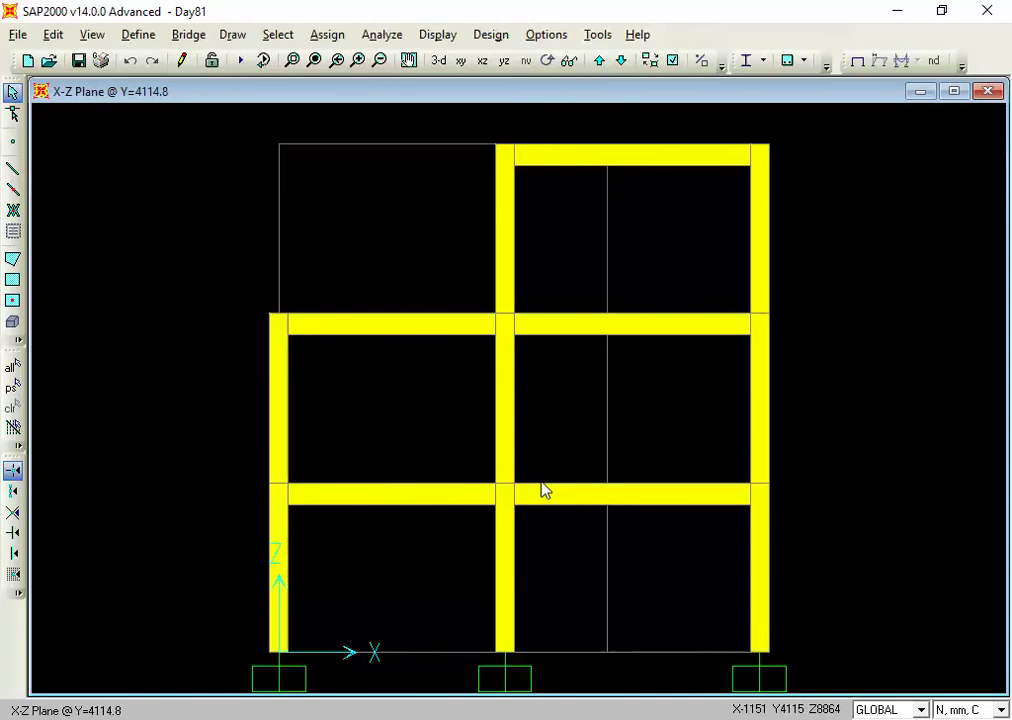
Reopen the response spectrum function definitions and show the IS1893:2002 spectrum for modification
click(125, 38)
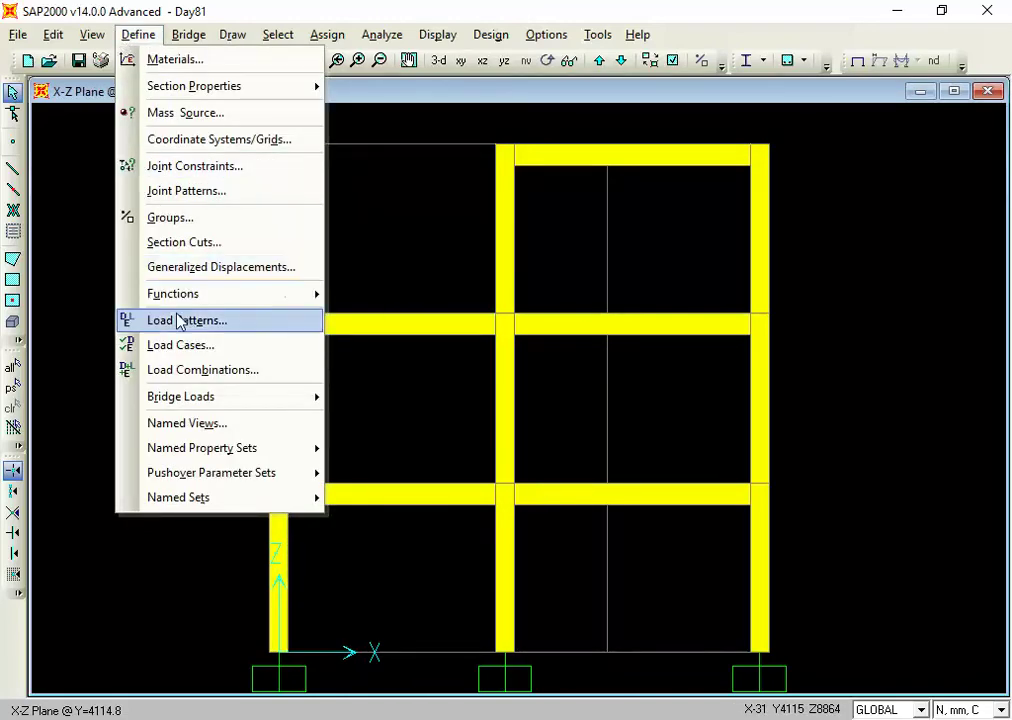
mouse_move(208, 296)
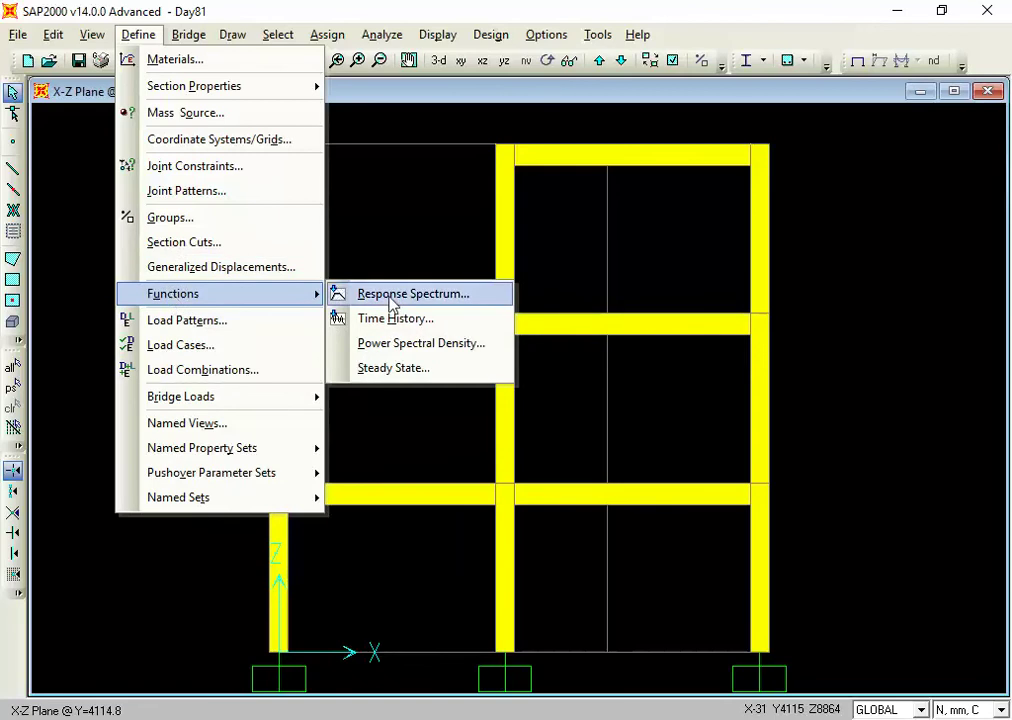
click(416, 296)
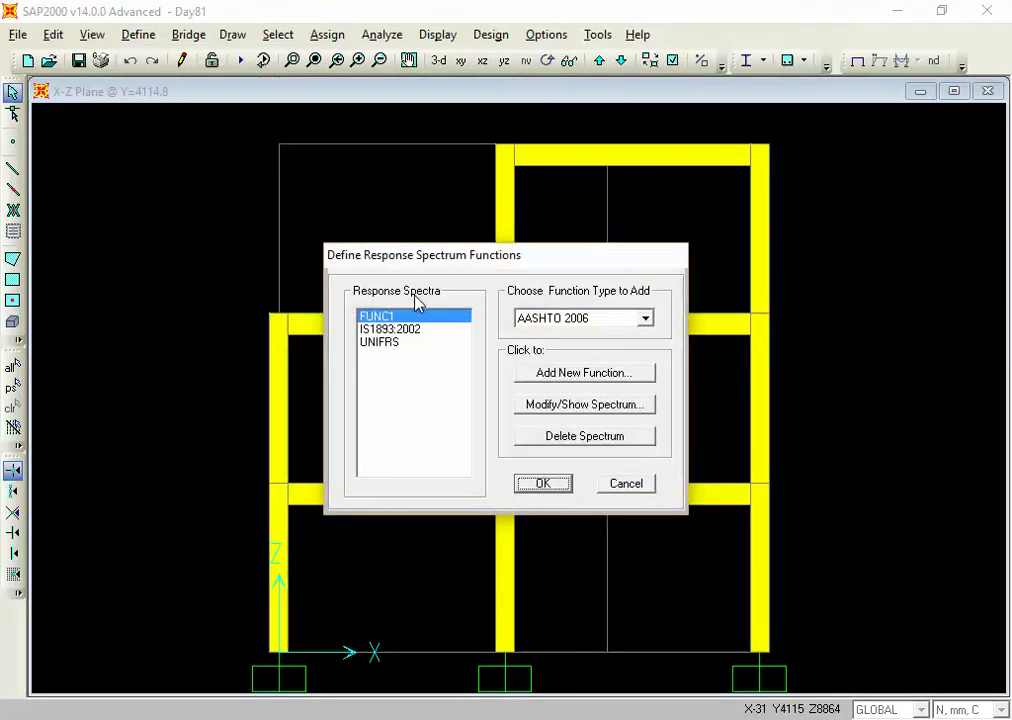
click(562, 319)
click(562, 319)
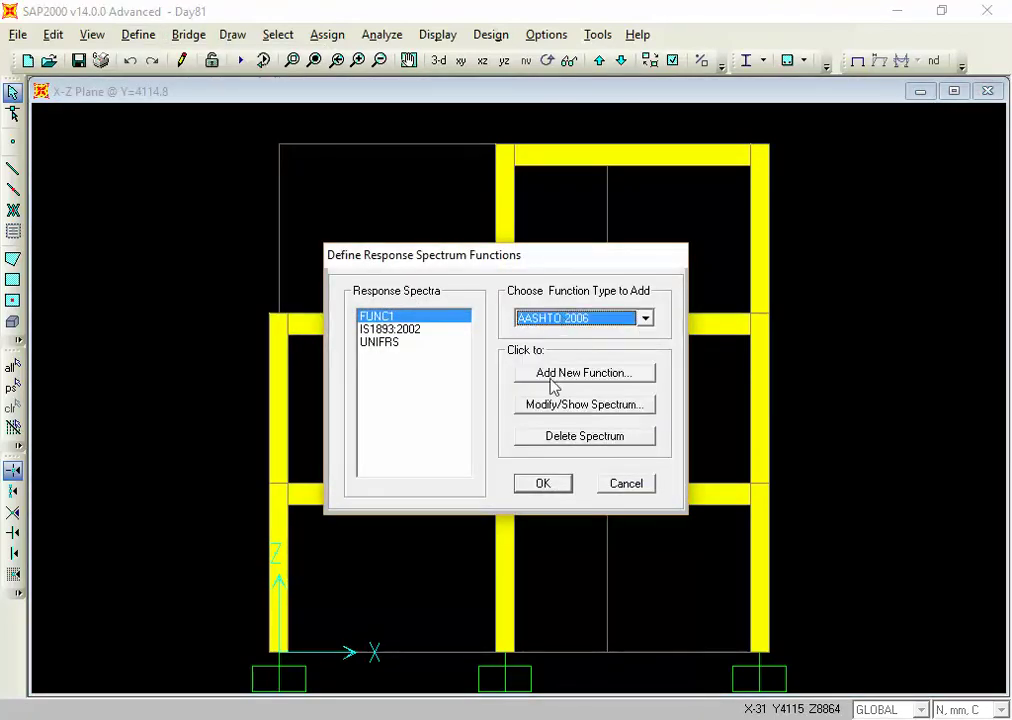
click(390, 329)
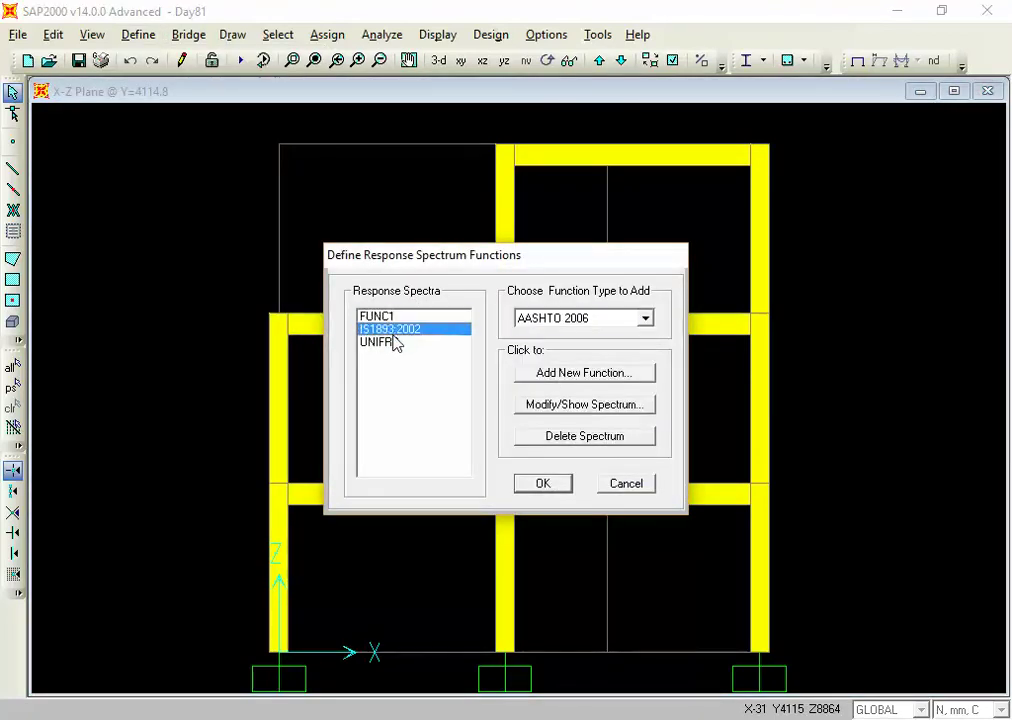
click(572, 406)
Examine the IS1893:2002 function's seismic zone factor and its available soil types
click(444, 240)
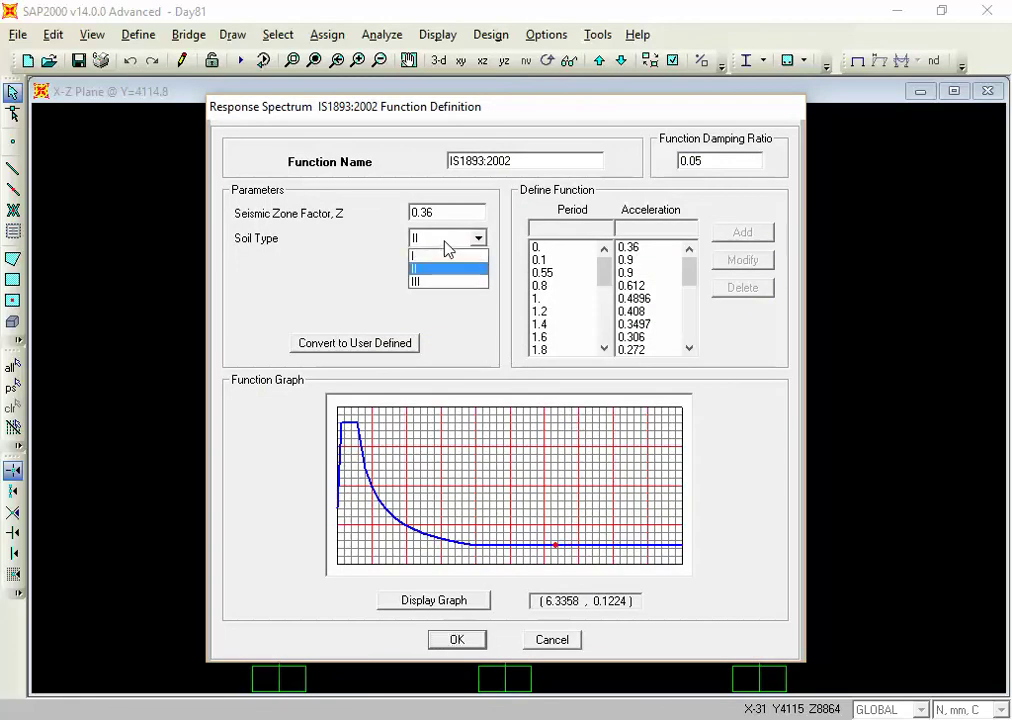
click(446, 253)
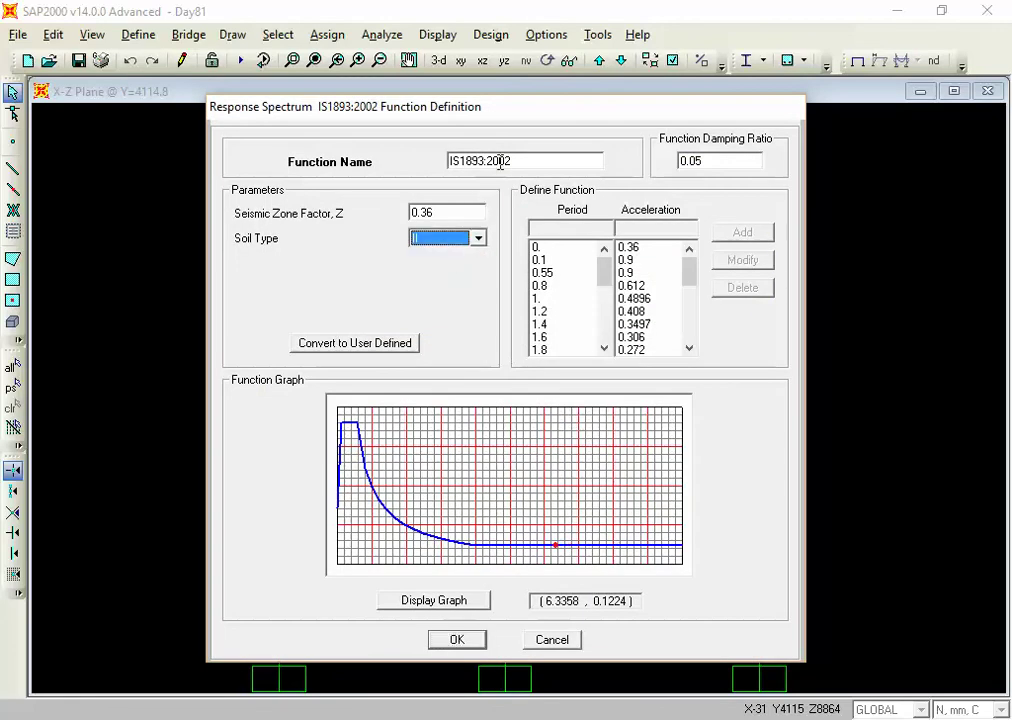
click(451, 217)
click(451, 217)
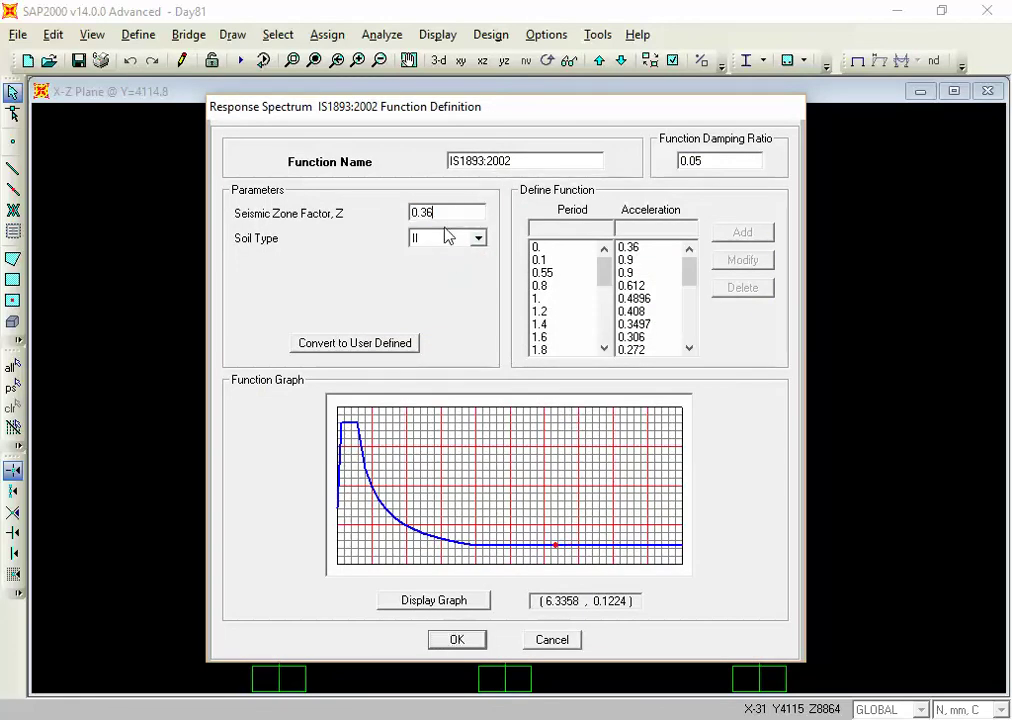
click(448, 236)
click(445, 236)
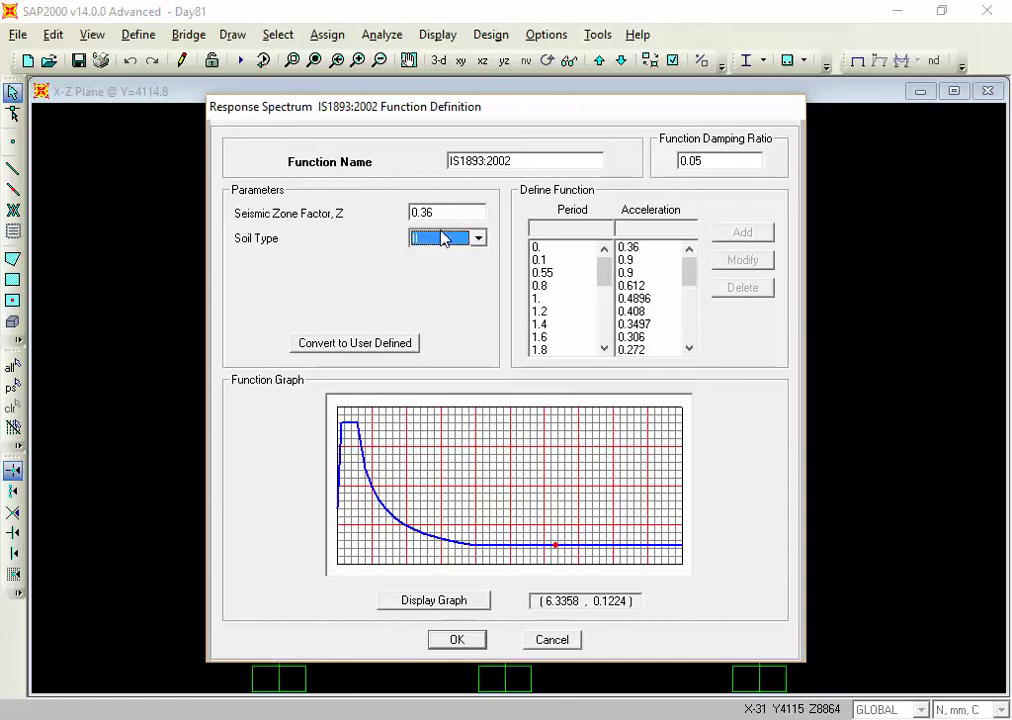
click(443, 236)
click(443, 236)
click(446, 213)
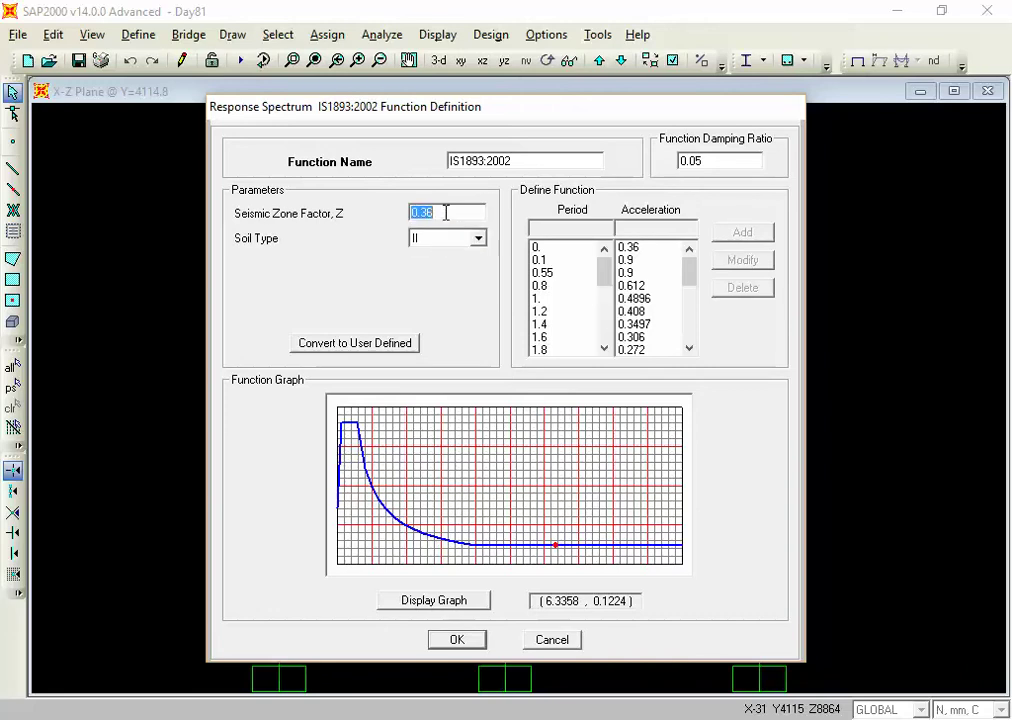
click(446, 213)
Switch the IS1893:2002 function's soil type repeatedly between I, II and III to compare the spectrum curves, ending on III
click(452, 244)
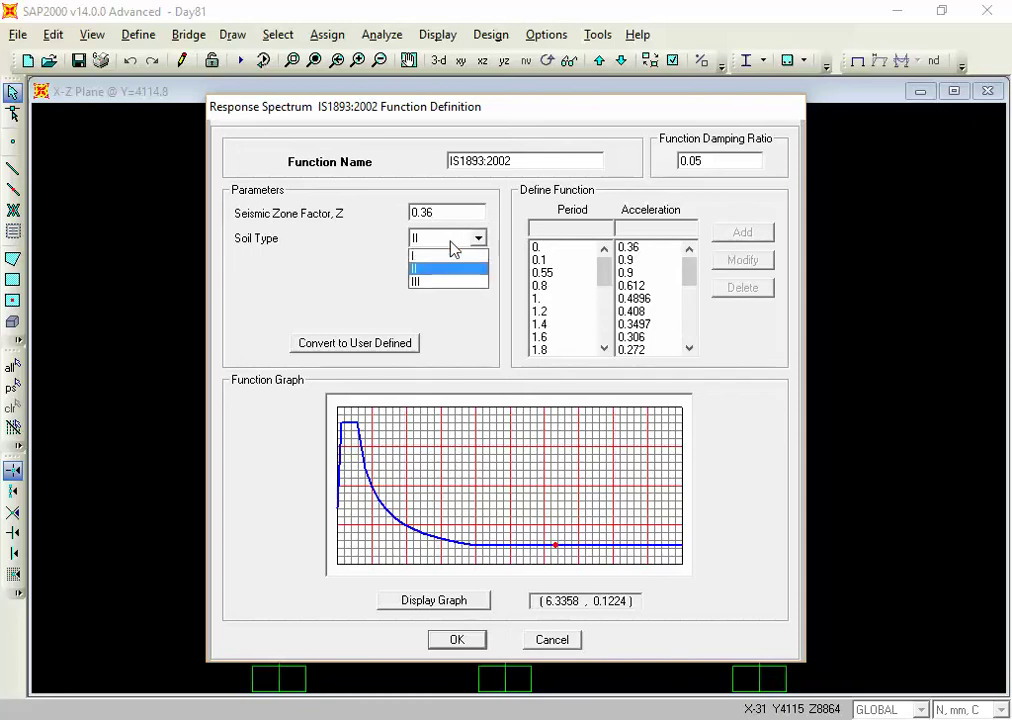
click(455, 249)
key(Down)
key(Up)
key(Up)
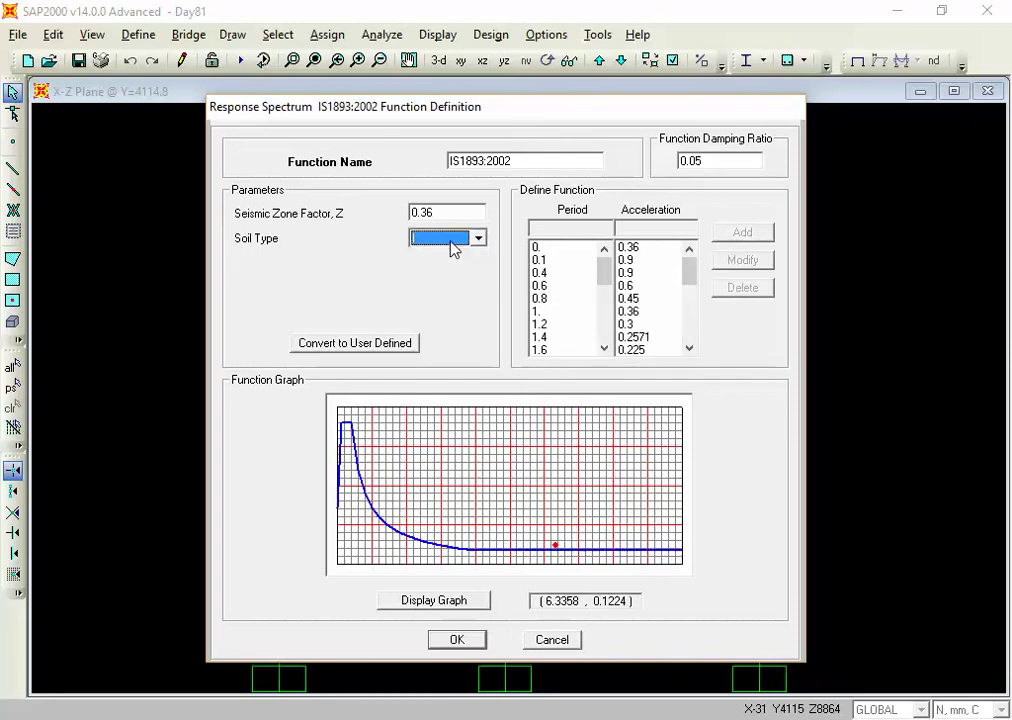
key(Down)
key(Down)
key(Up)
key(Up)
key(Up)
key(Down)
key(Down)
key(Up)
key(Up)
key(Down)
key(Down)
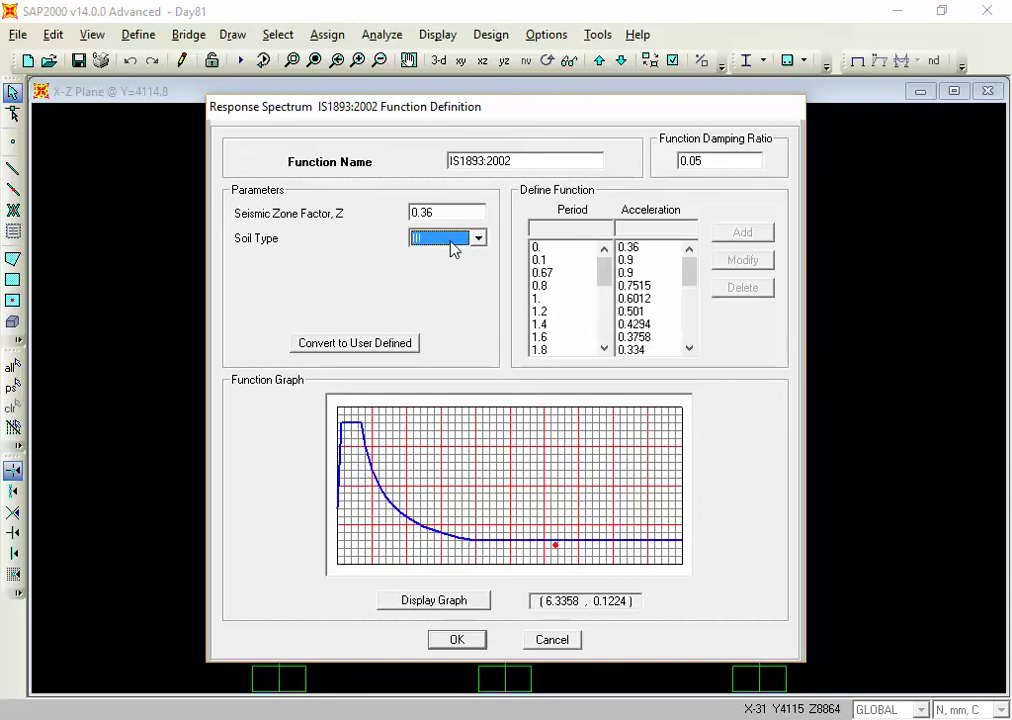
key(Up)
key(Down)
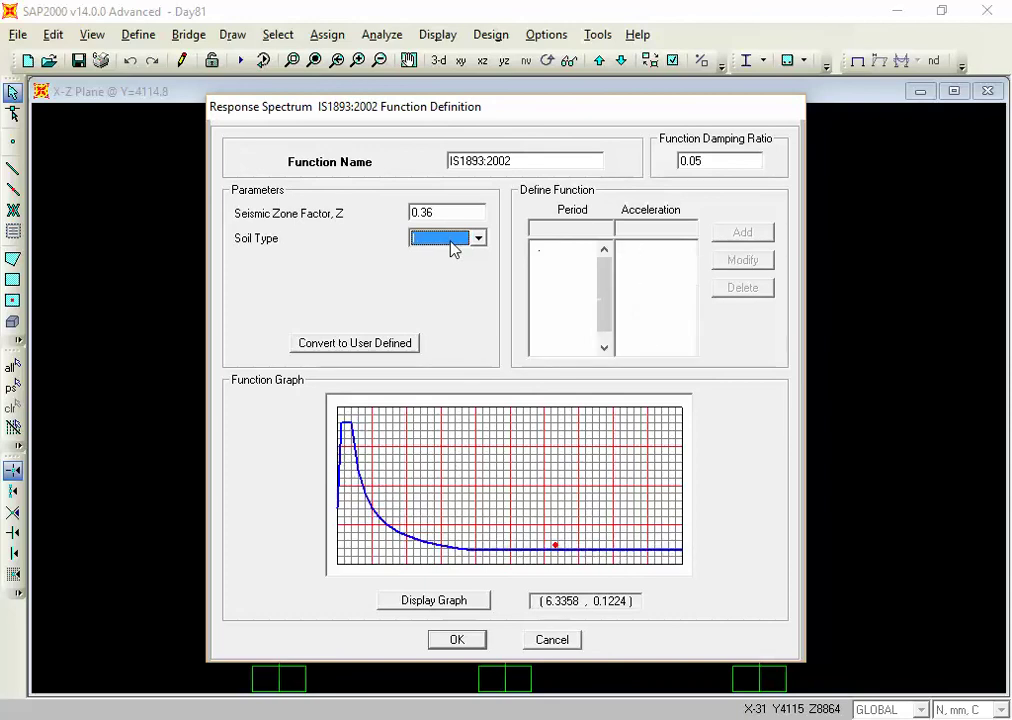
key(Up)
key(Up)
key(Down)
key(Down)
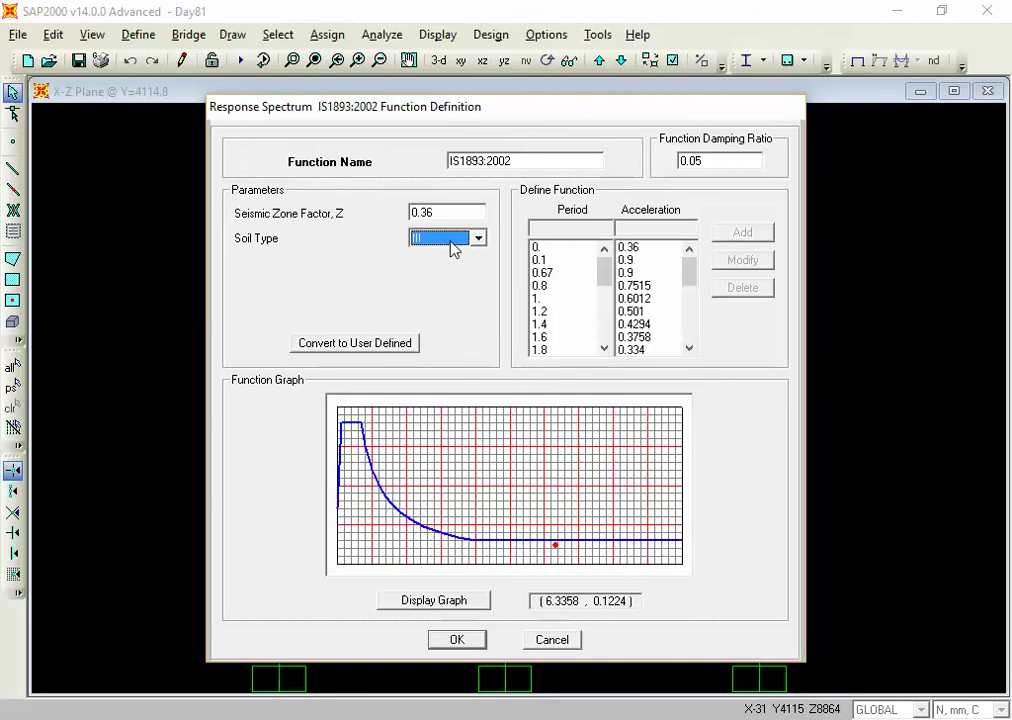
Set the IS1893:2002 function's soil type to II, and accept the function and the function definitions
click(652, 272)
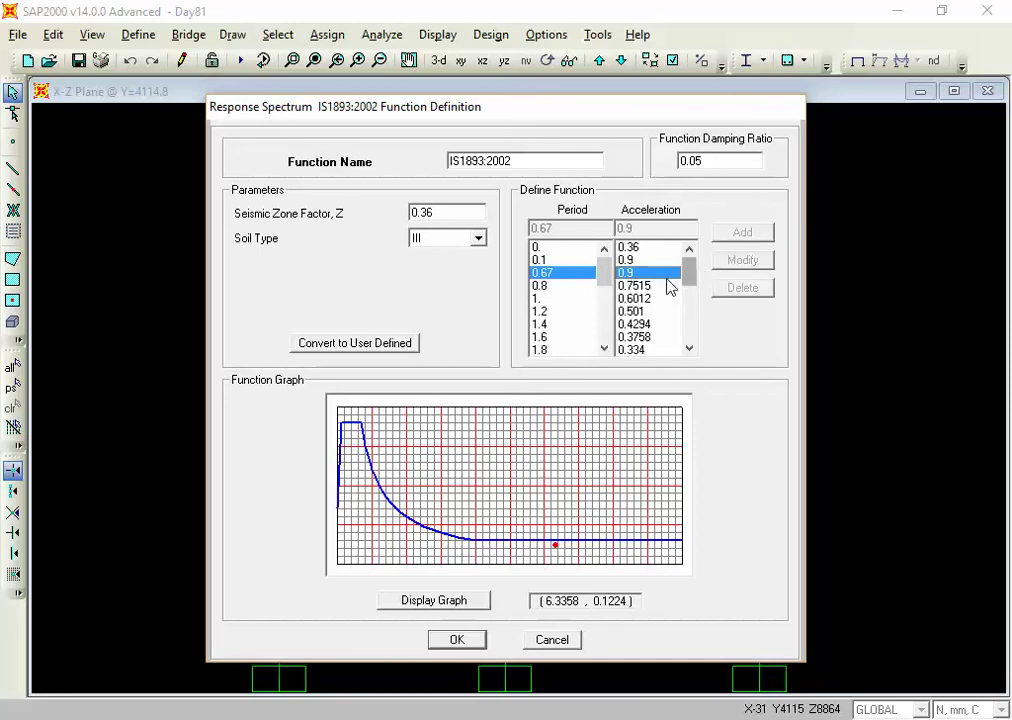
click(440, 239)
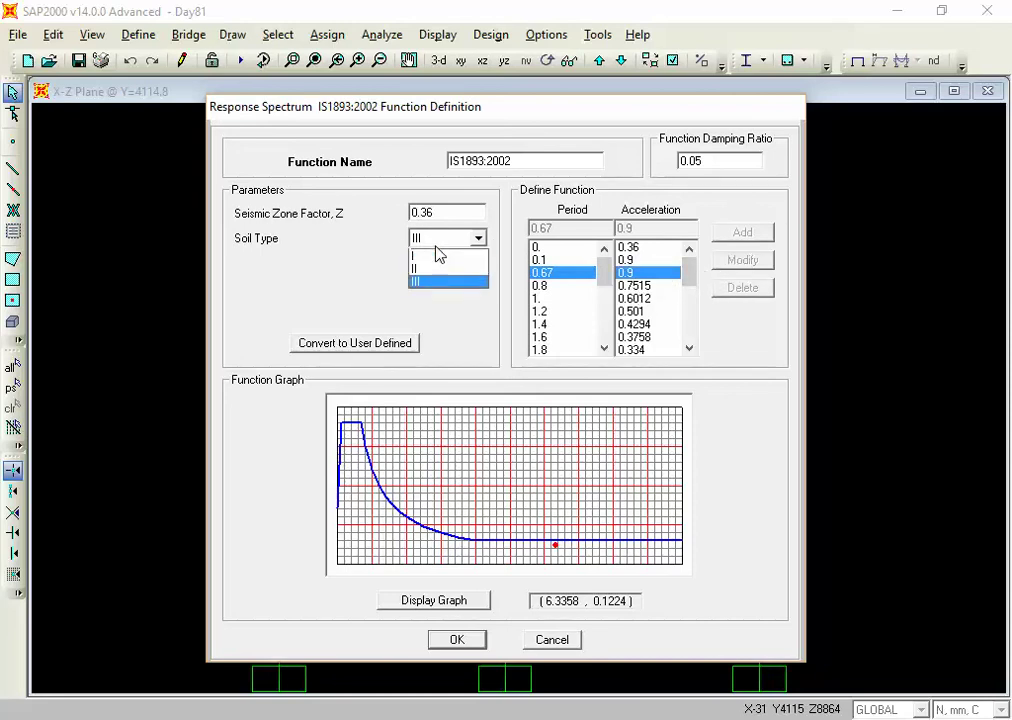
key(Up)
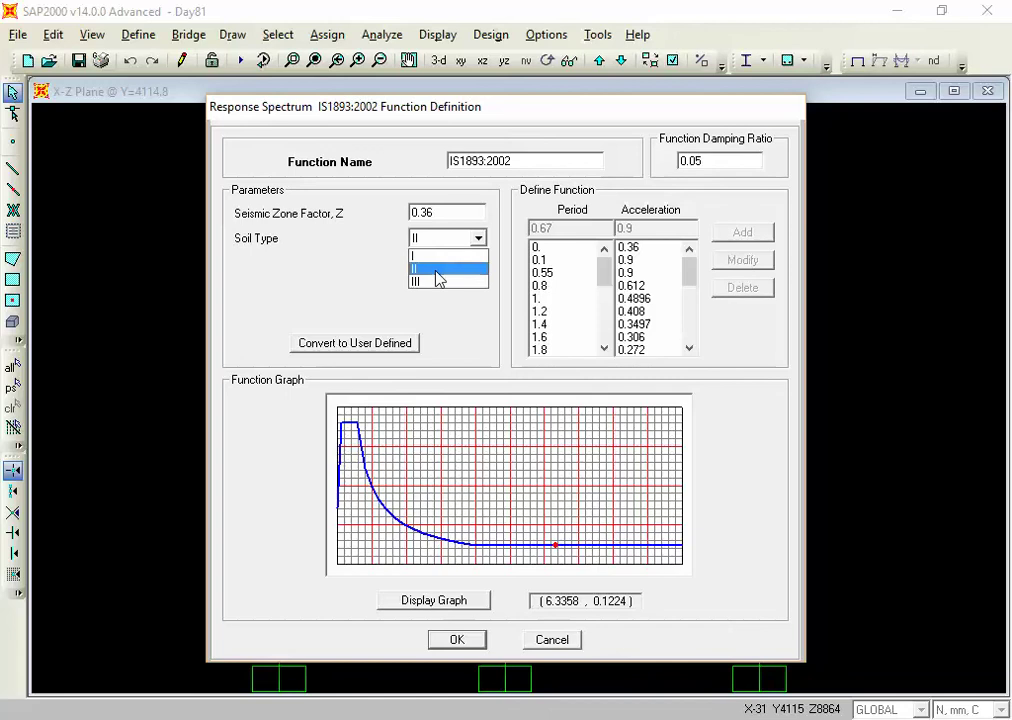
click(440, 268)
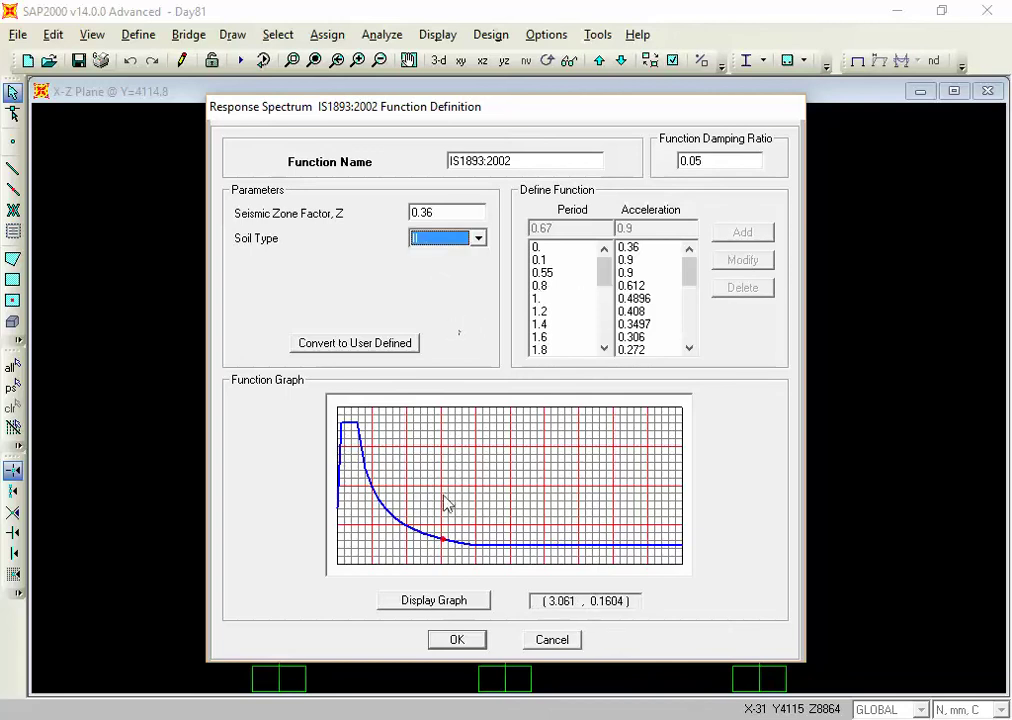
click(453, 642)
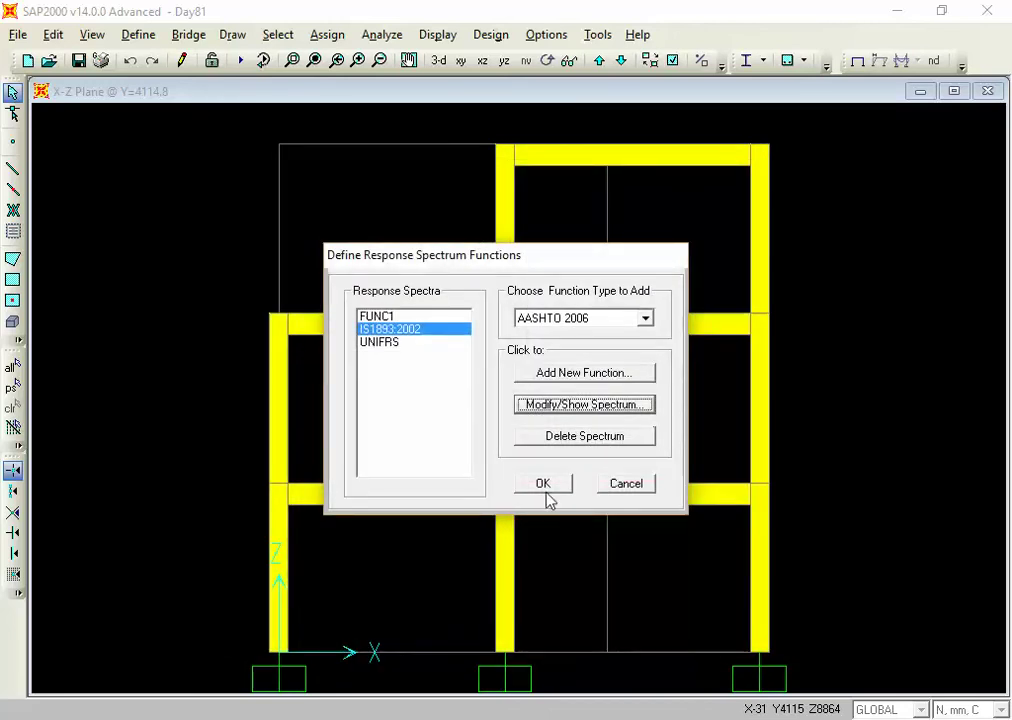
click(545, 487)
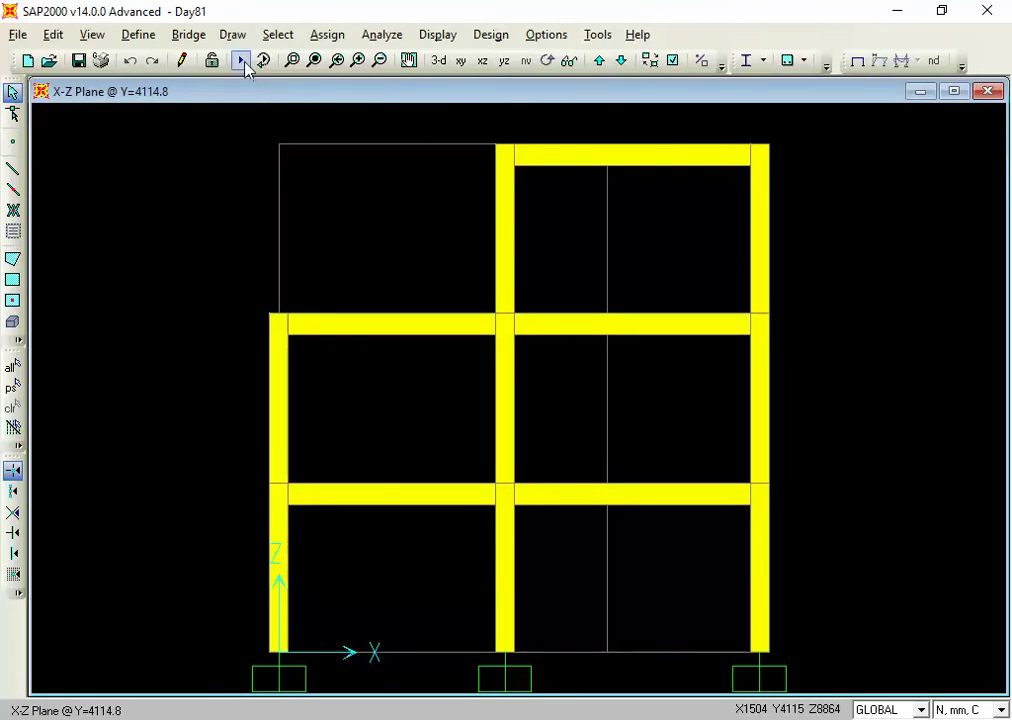
Review the list of defined load cases and their types, and close it without changes
click(138, 34)
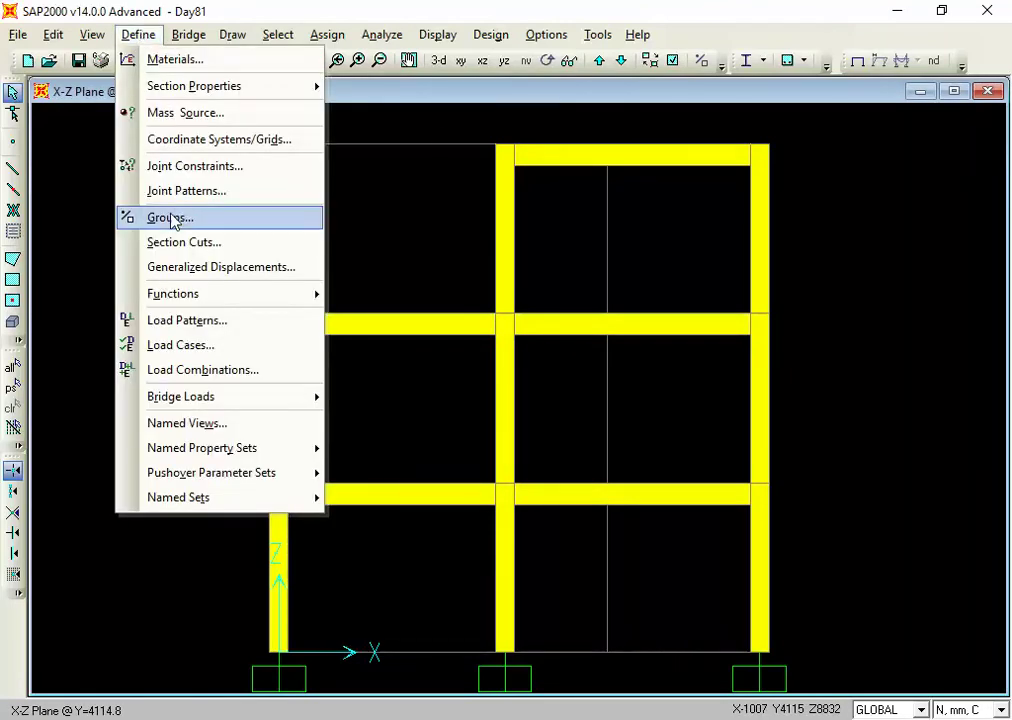
click(188, 347)
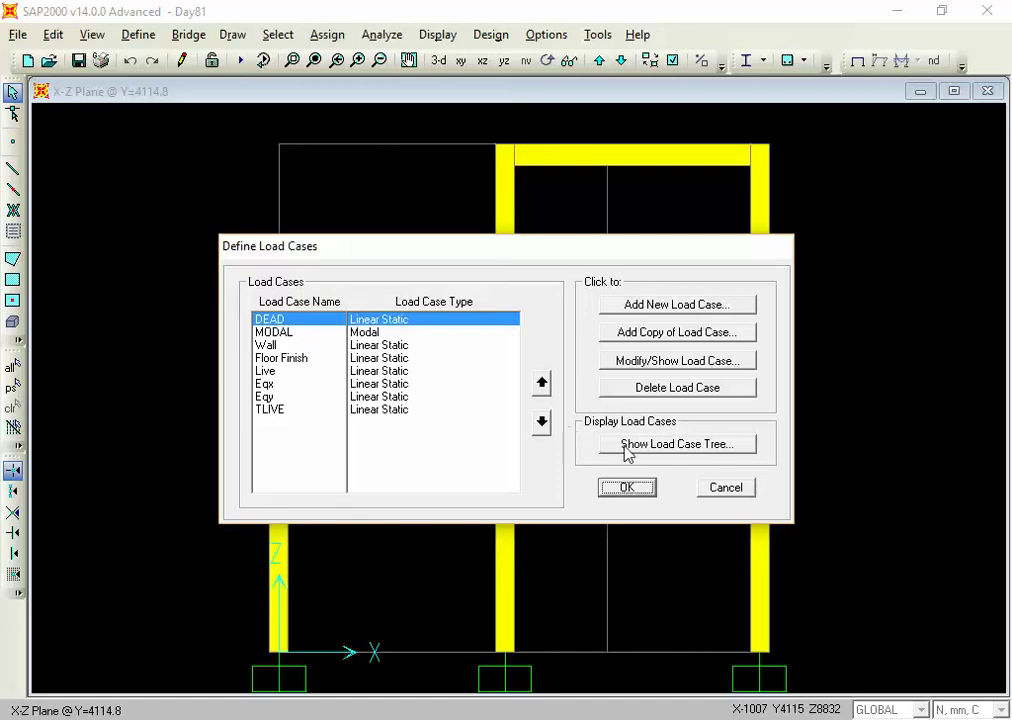
click(724, 487)
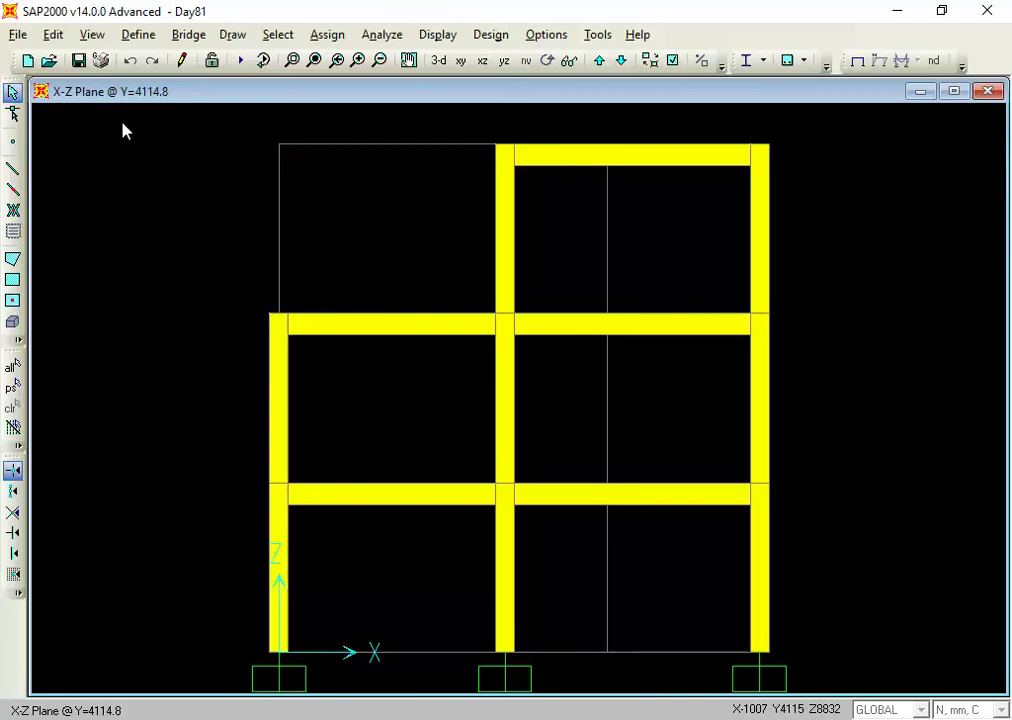
click(183, 36)
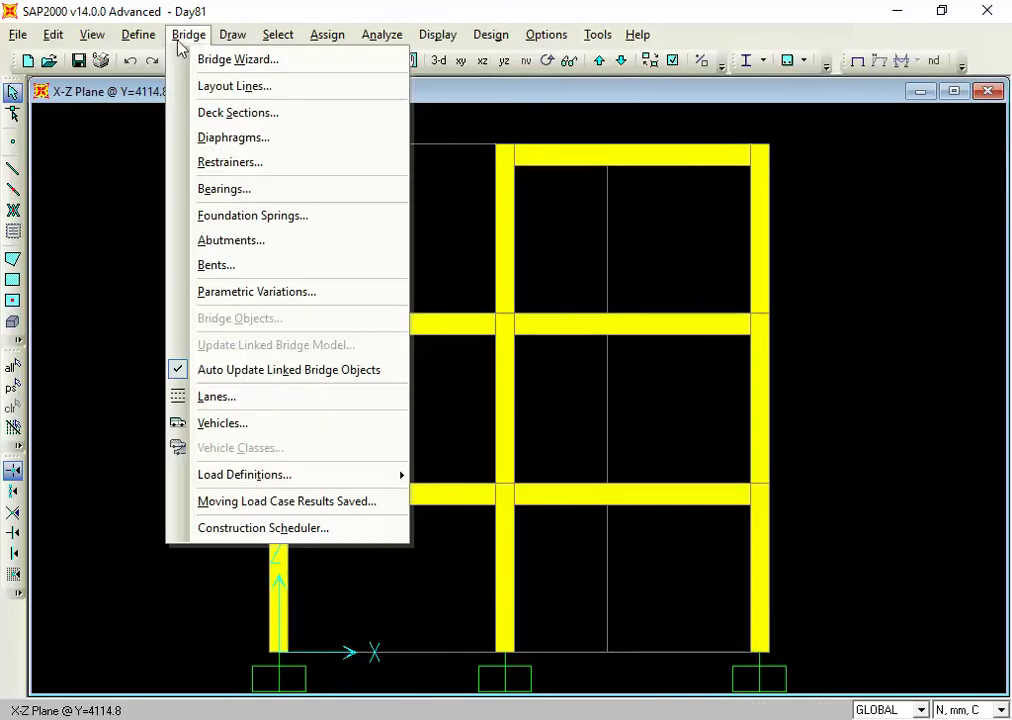
mouse_move(140, 40)
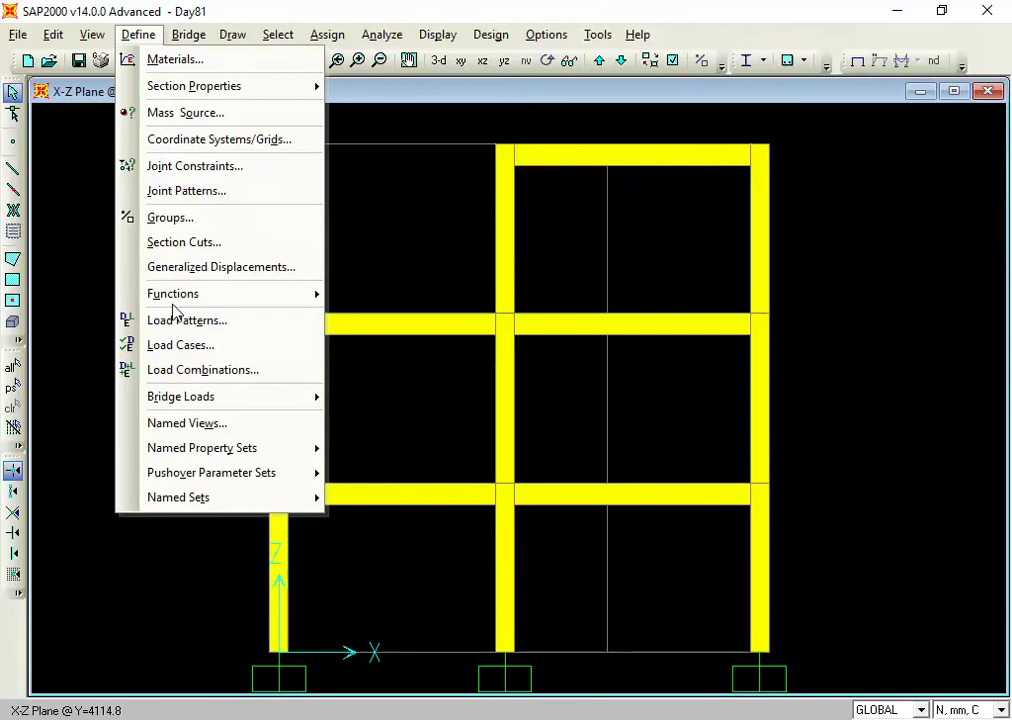
mouse_move(173, 300)
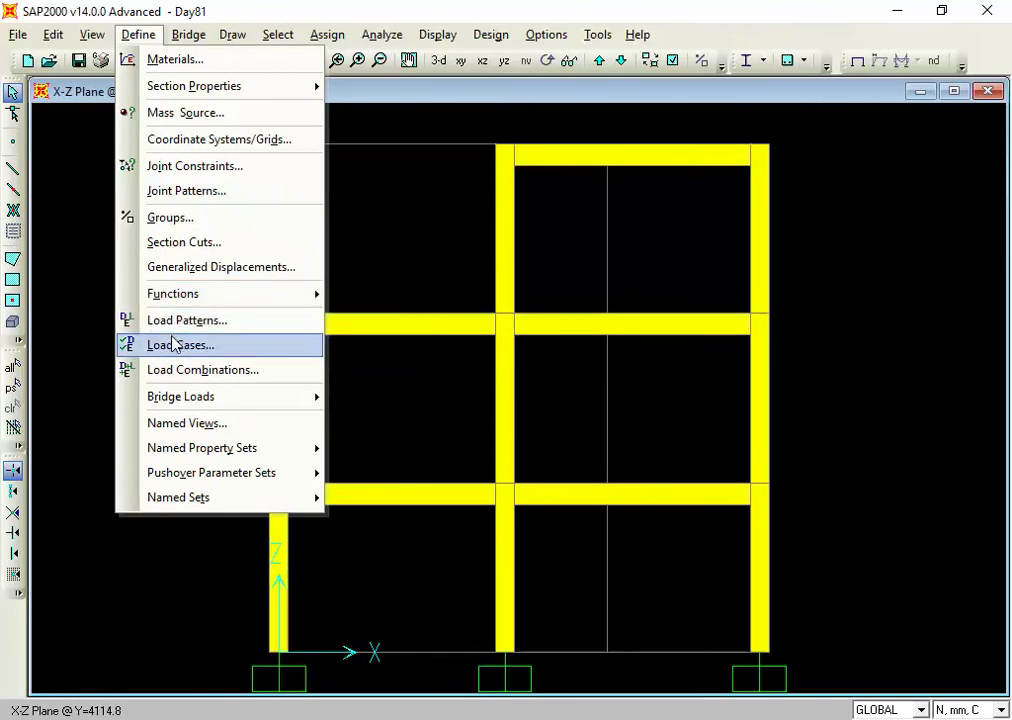
click(179, 346)
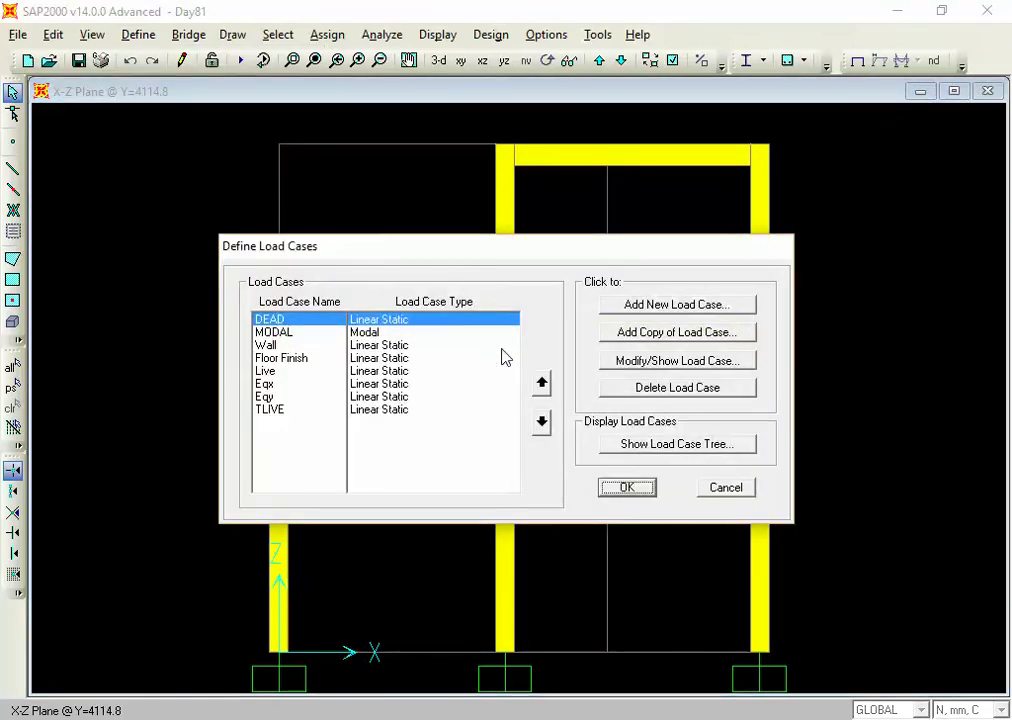
click(640, 306)
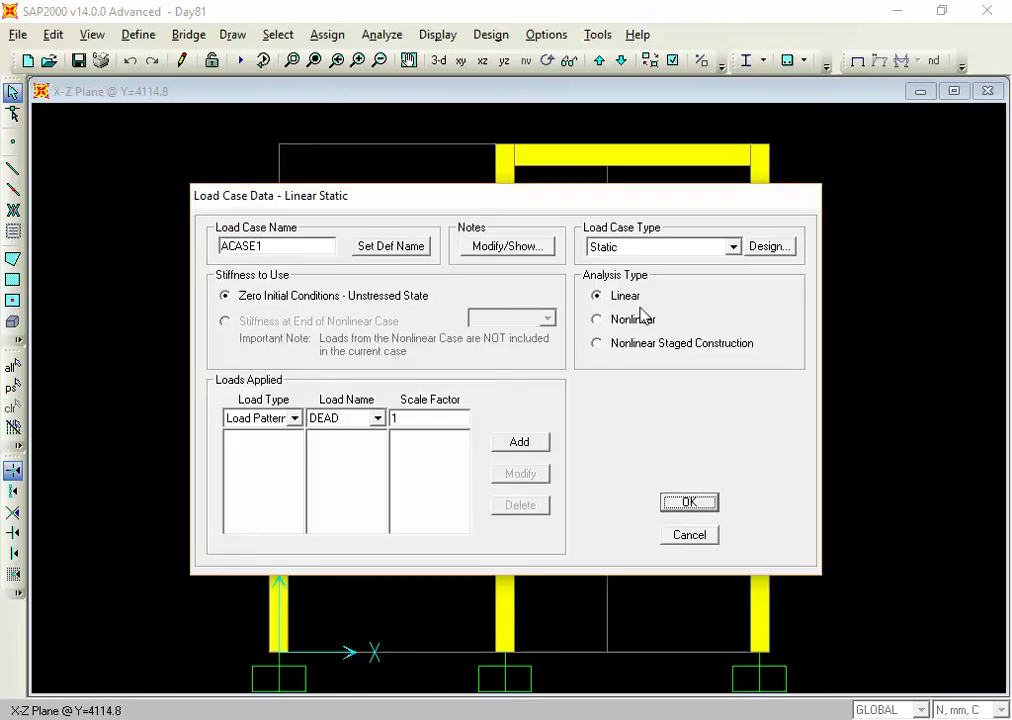
click(620, 247)
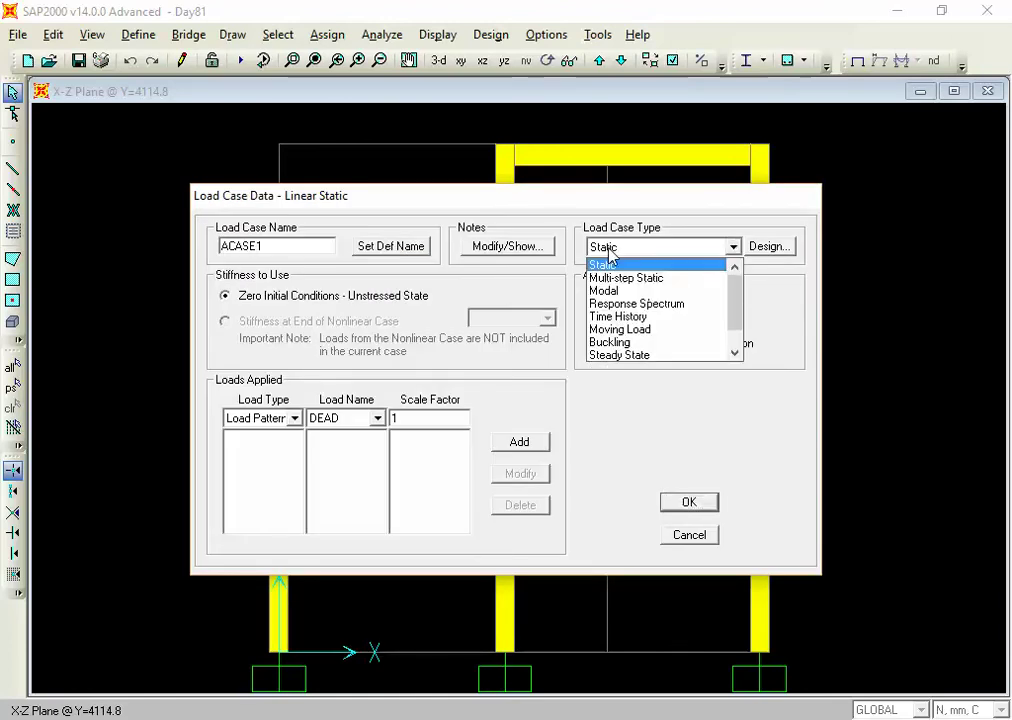
click(627, 303)
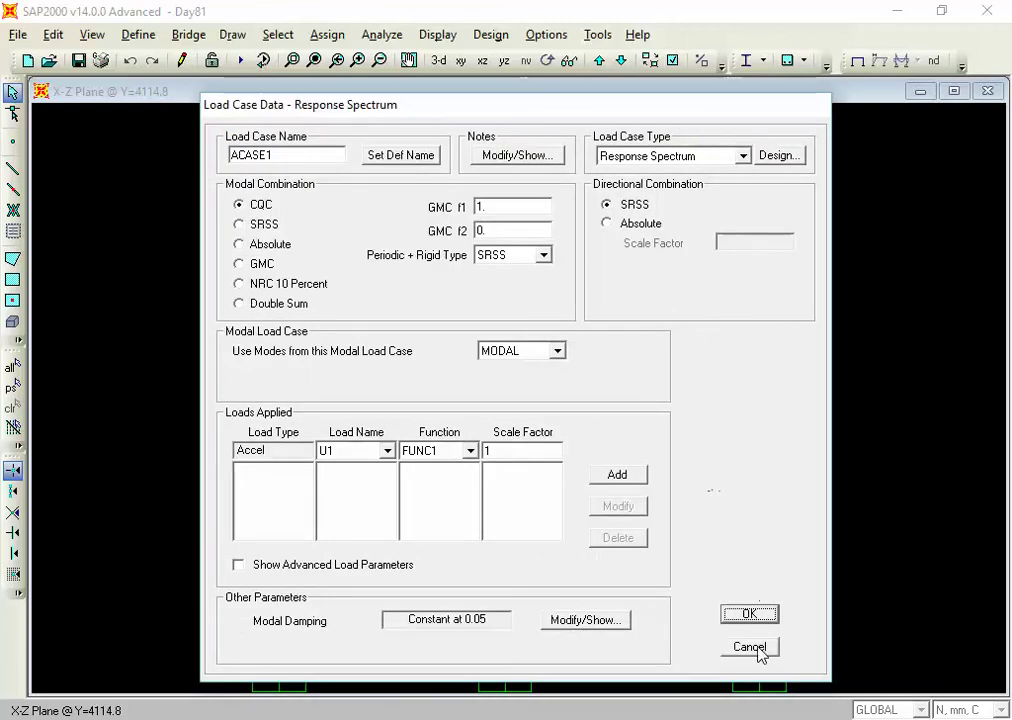
click(752, 647)
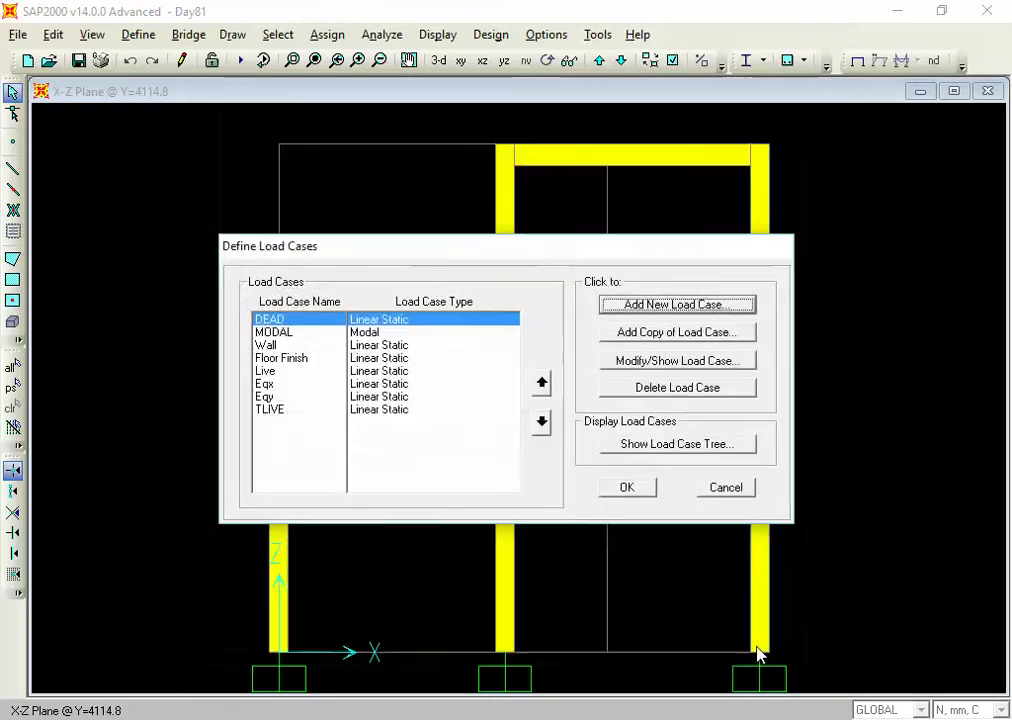
click(725, 490)
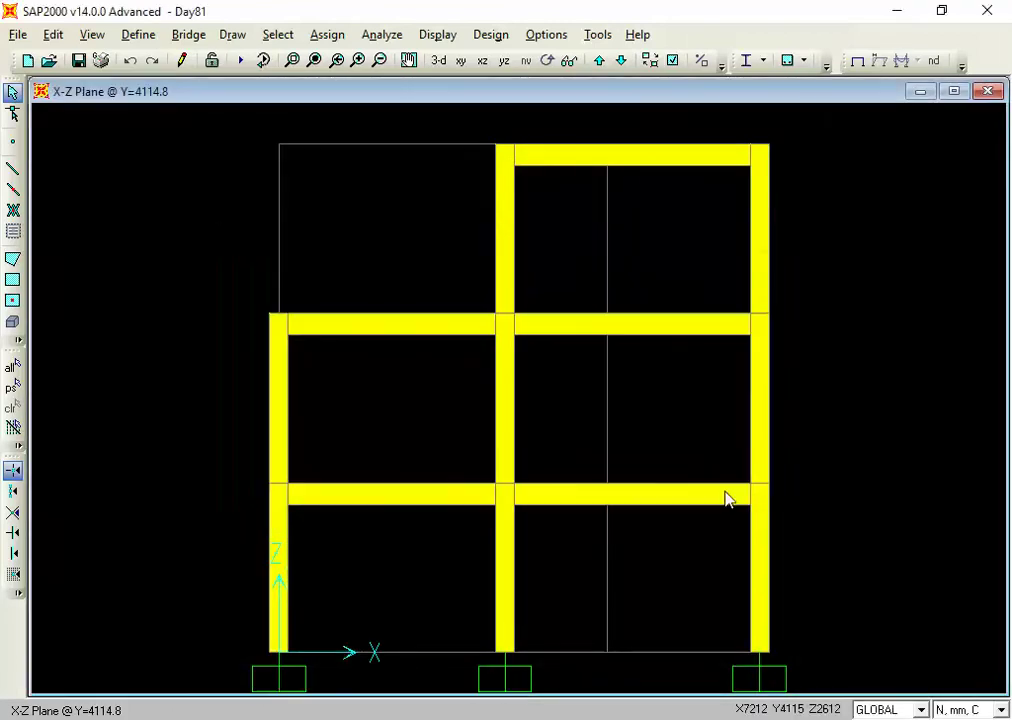
Examine the defined load cases one by one, from DEAD through TLIVE and back up to DEAD
click(150, 36)
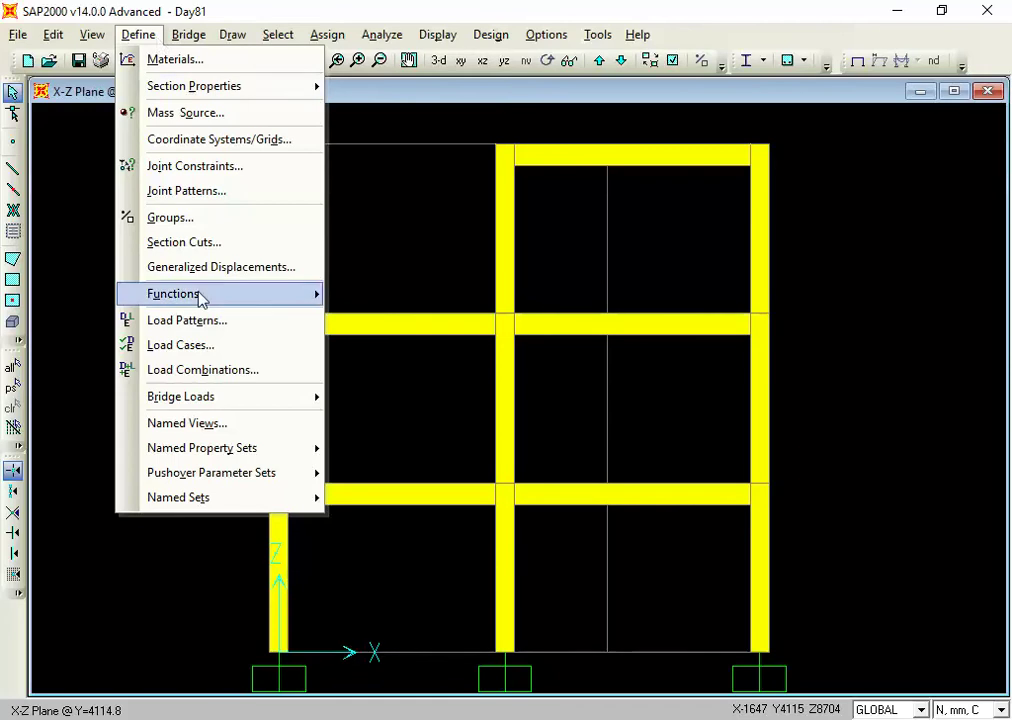
click(199, 347)
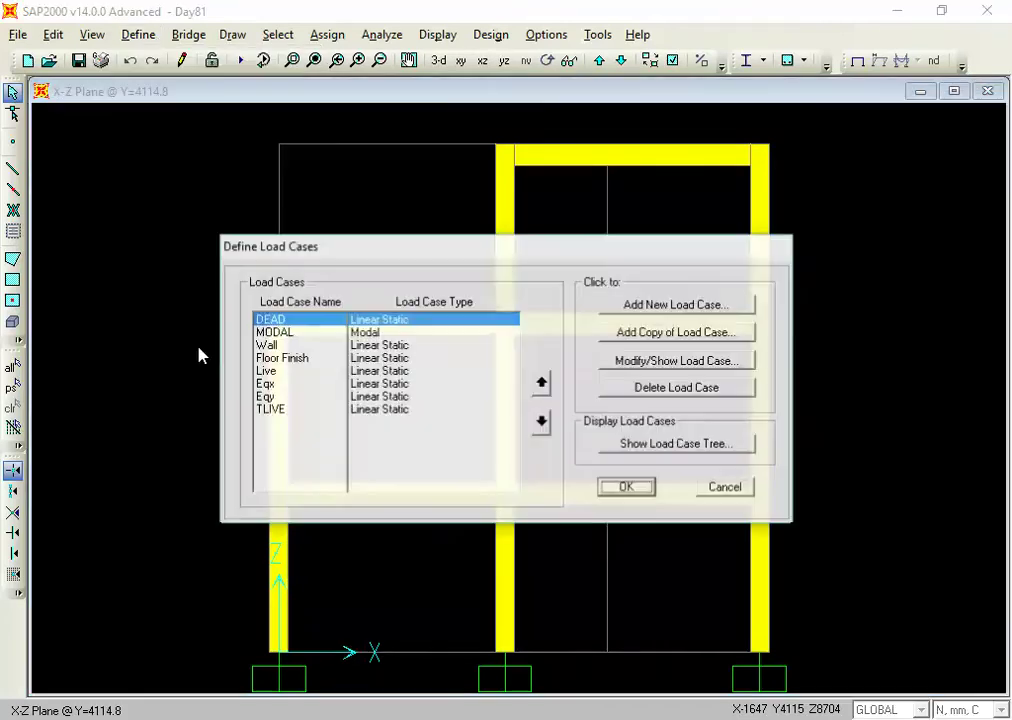
drag(461, 246, 386, 197)
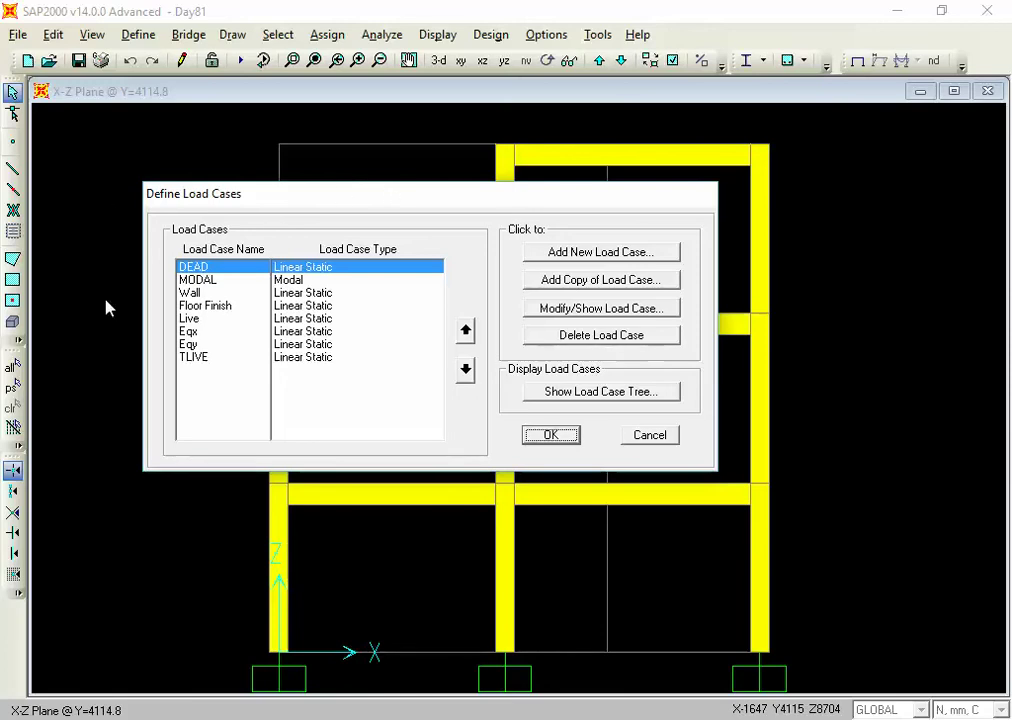
click(194, 280)
click(192, 293)
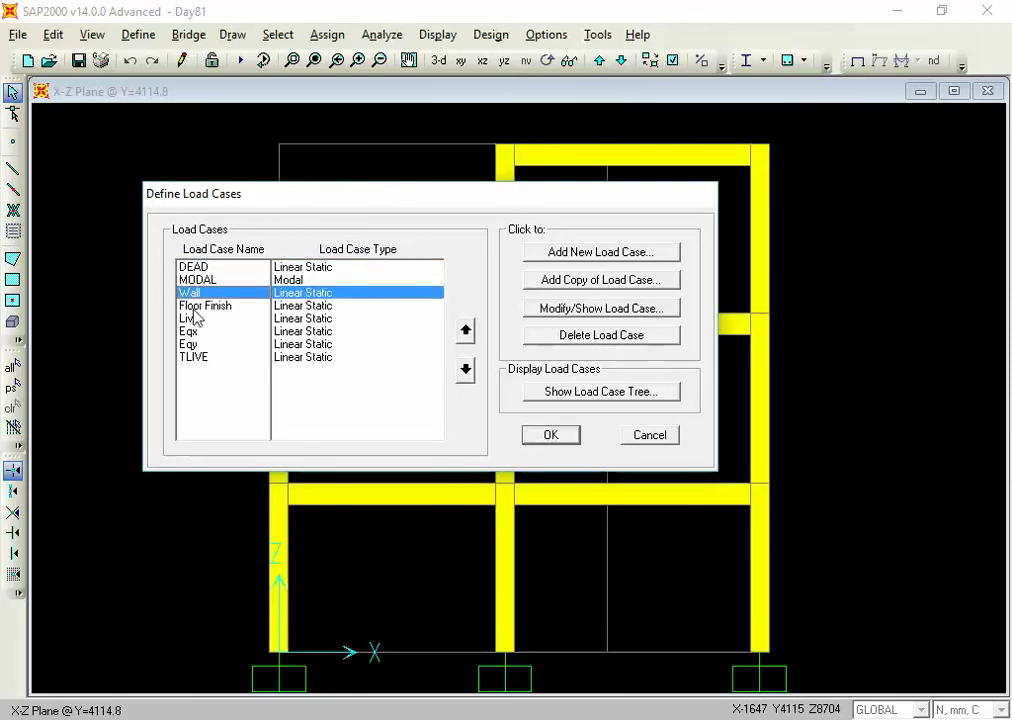
click(189, 331)
click(189, 344)
click(194, 357)
key(Up)
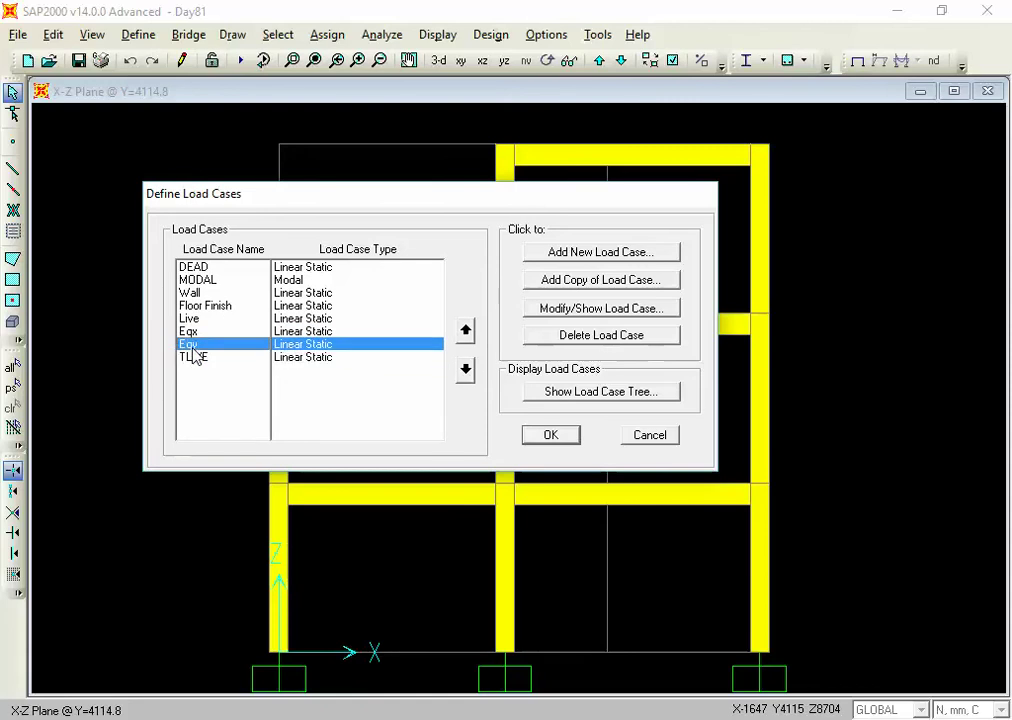
key(Up)
key(Up)
key(Up)
key(Up)
key(Up)
key(Up)
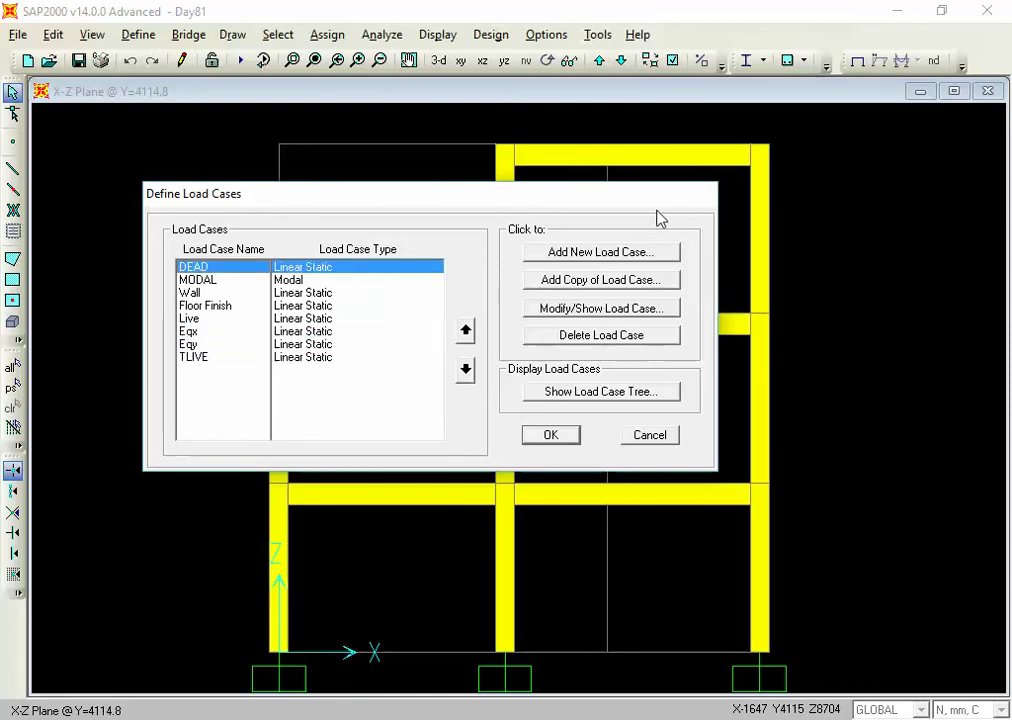
Add a new load case of type Response Spectrum and name it RSx
click(553, 257)
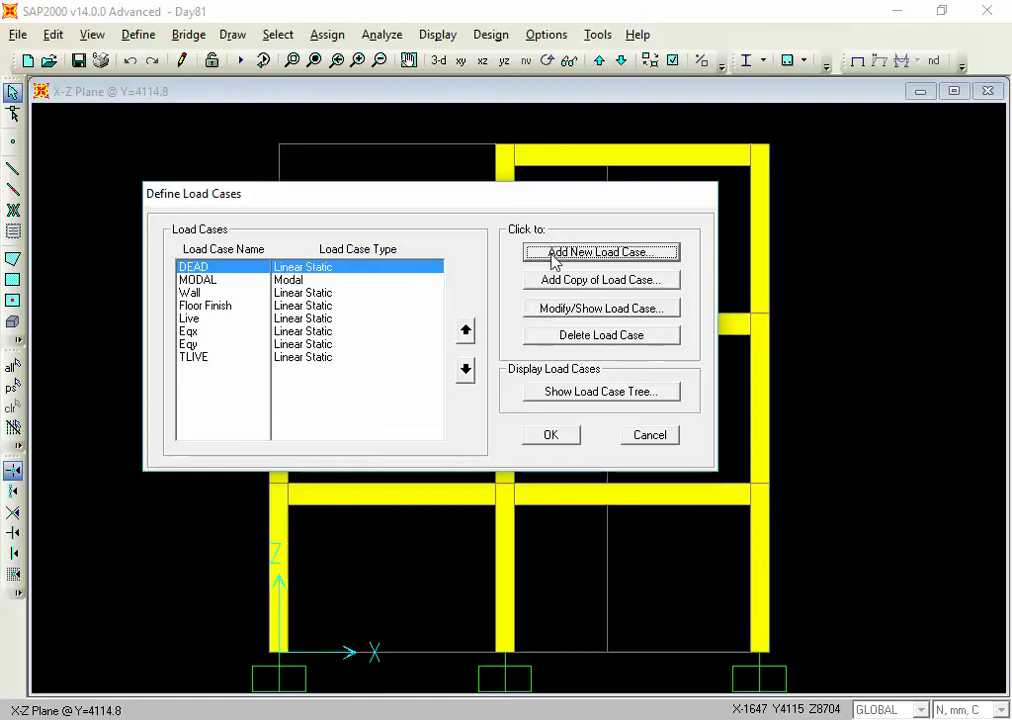
click(558, 254)
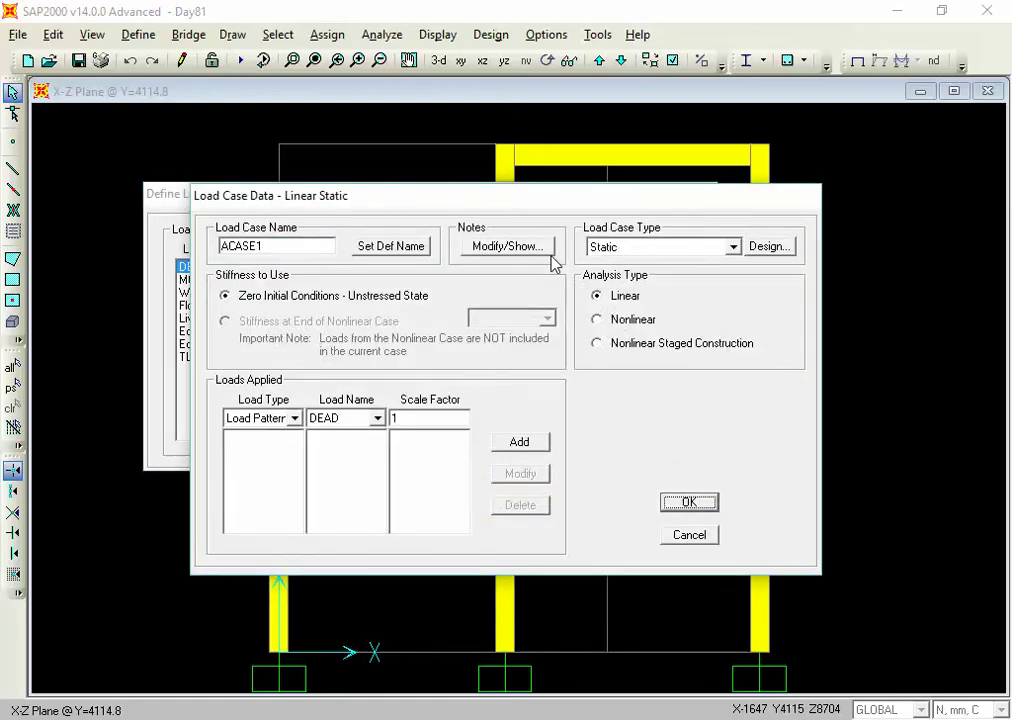
click(690, 247)
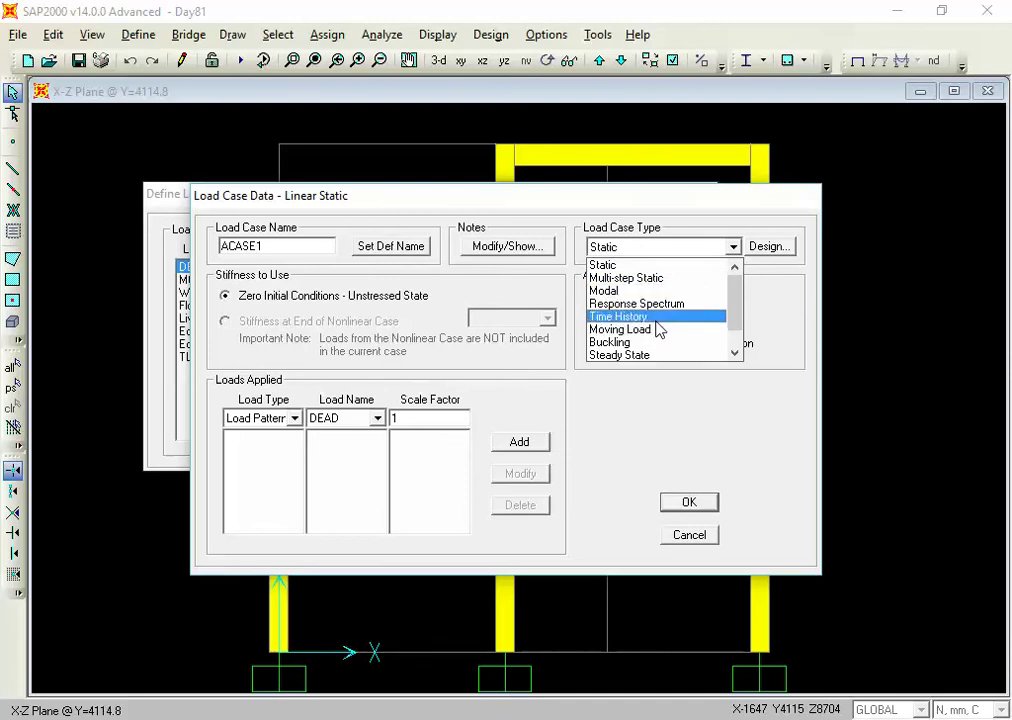
click(736, 353)
click(736, 353)
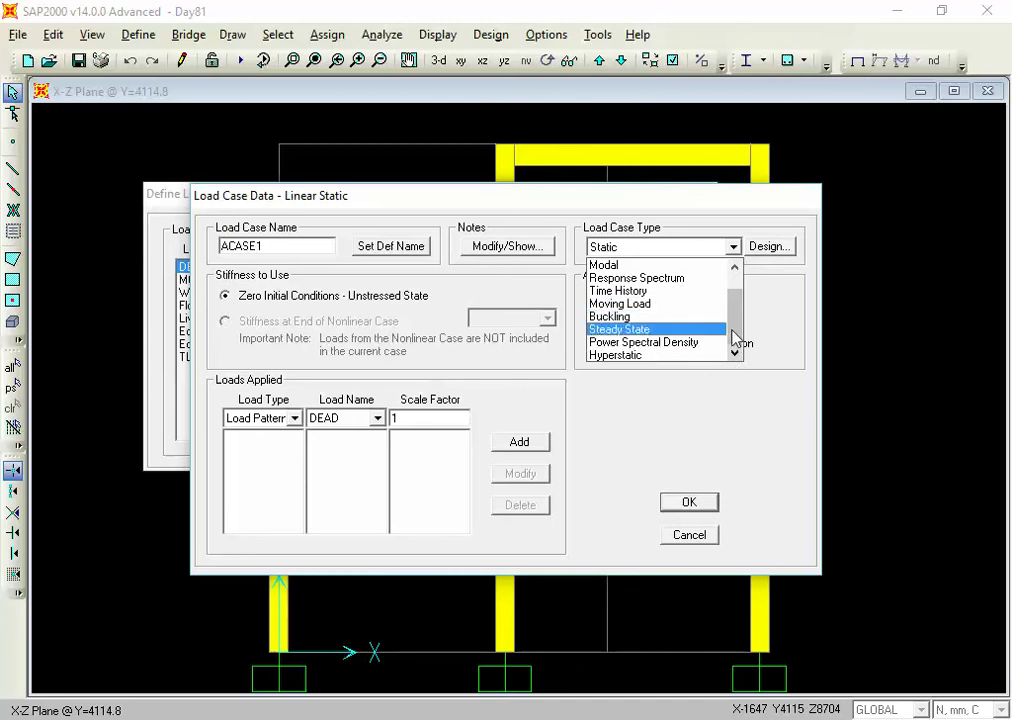
drag(736, 330, 733, 293)
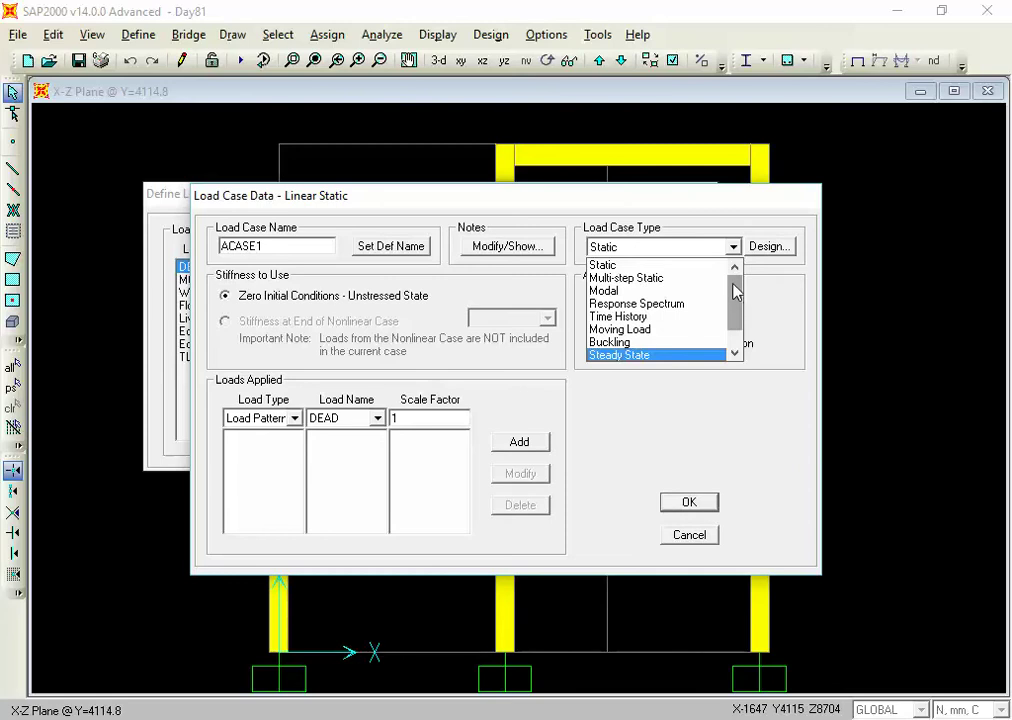
click(629, 305)
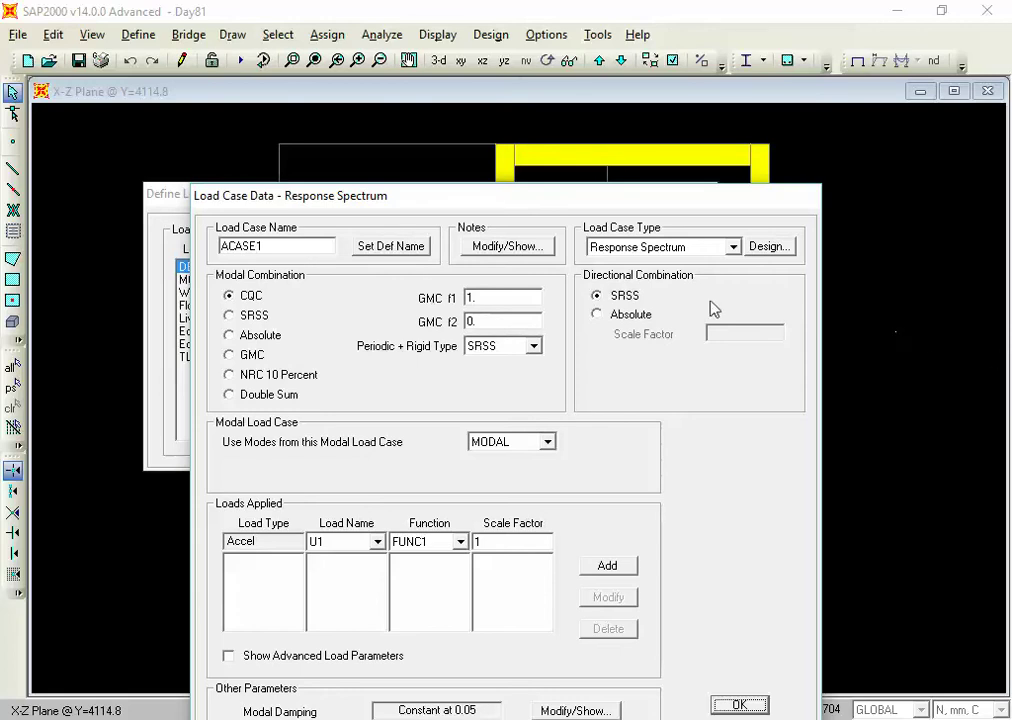
double_click(273, 250)
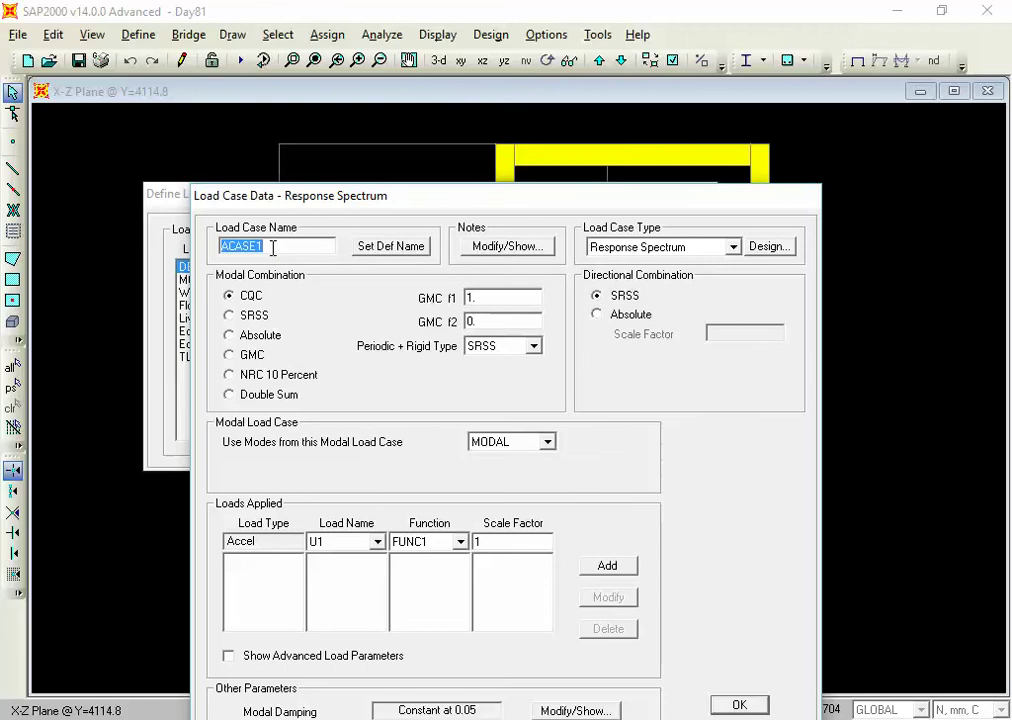
text(RSx)
drag(393, 199, 395, 102)
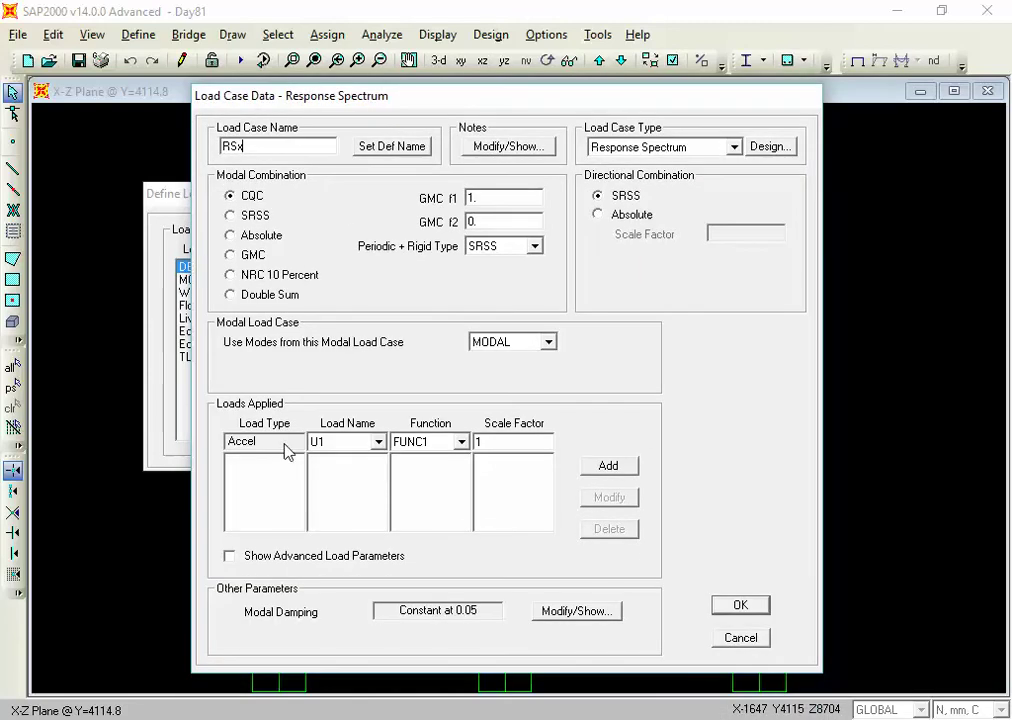
Set the RSx applied load to acceleration U1 with the IS1893:2002 function
click(338, 451)
click(338, 451)
click(338, 451)
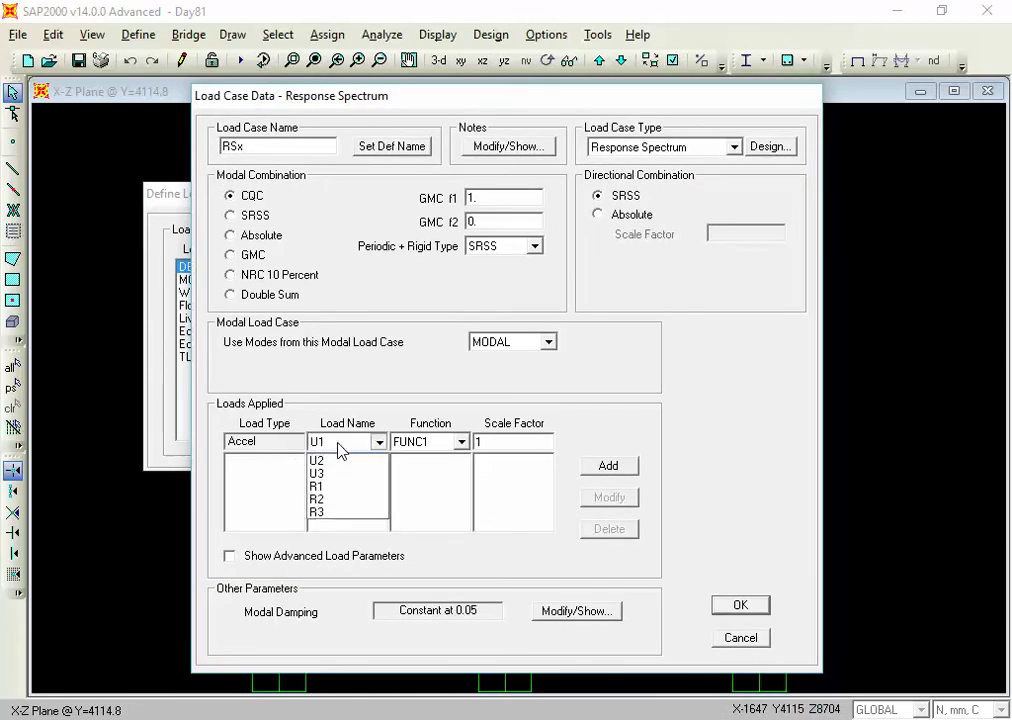
click(338, 451)
click(461, 441)
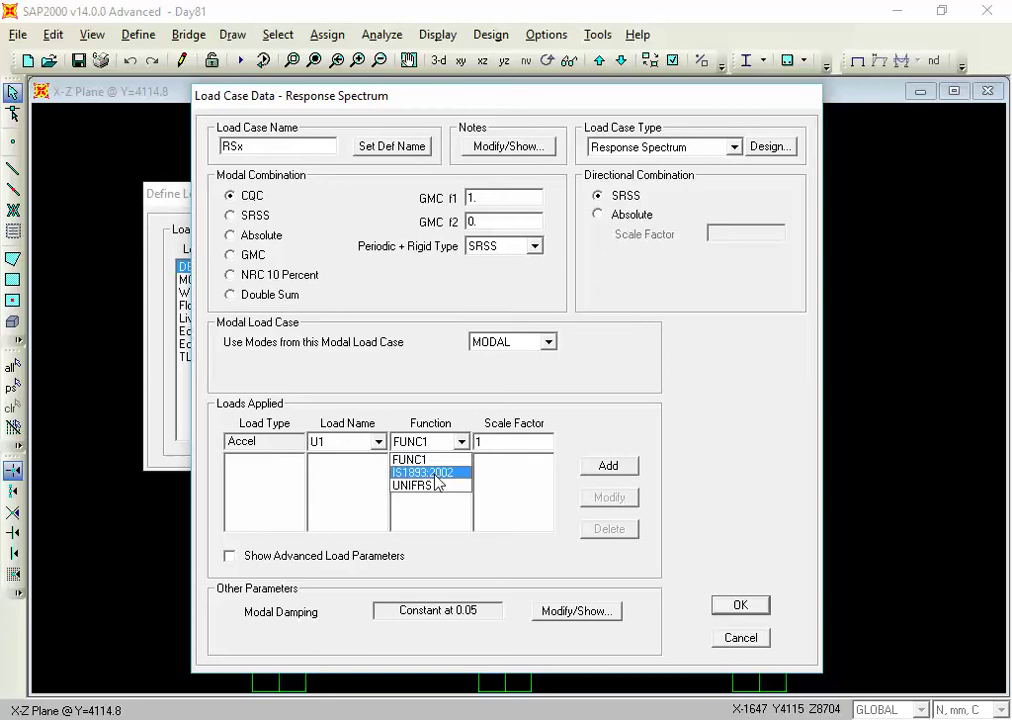
click(432, 474)
click(533, 441)
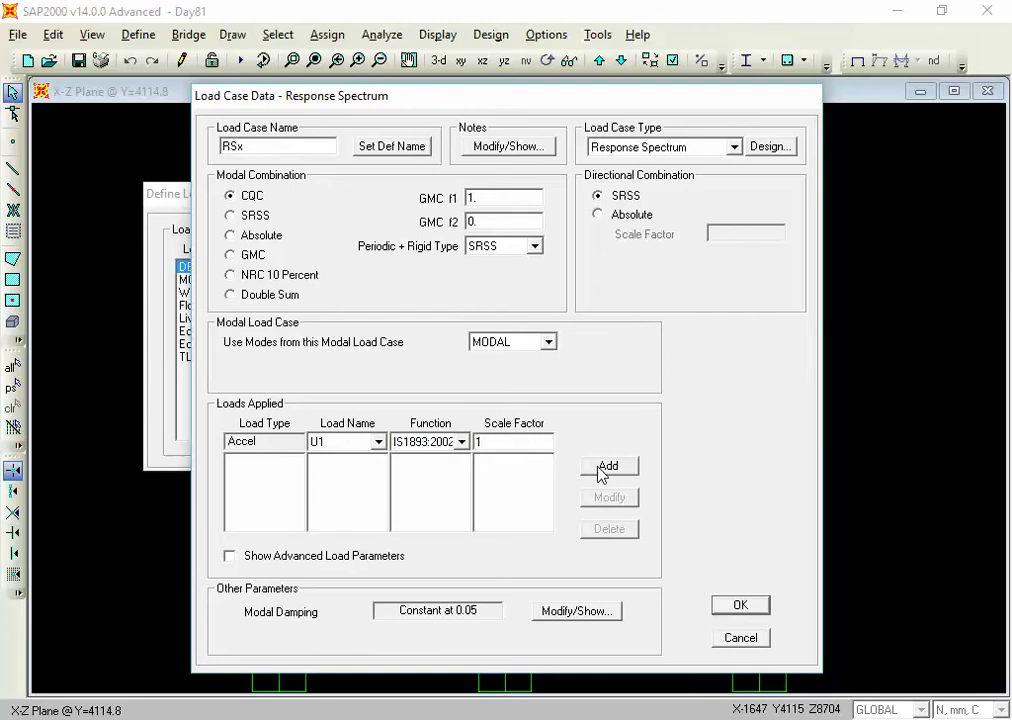
Examine the available load directions and response spectrum functions for the RSx applied load
click(362, 444)
click(362, 444)
click(362, 444)
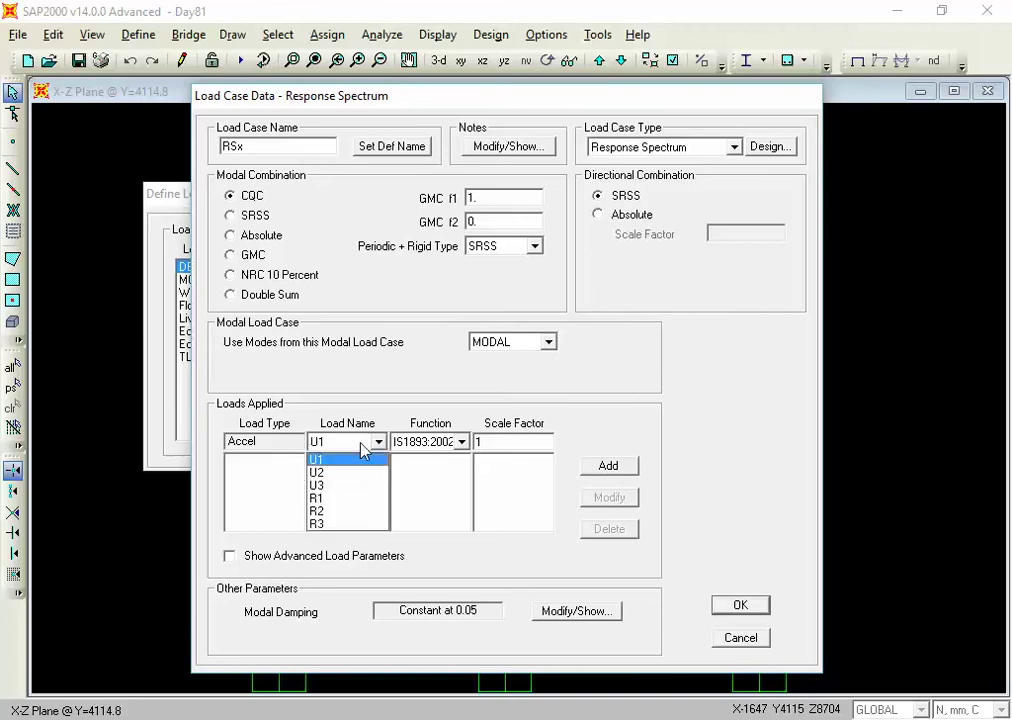
click(362, 444)
click(426, 447)
click(428, 448)
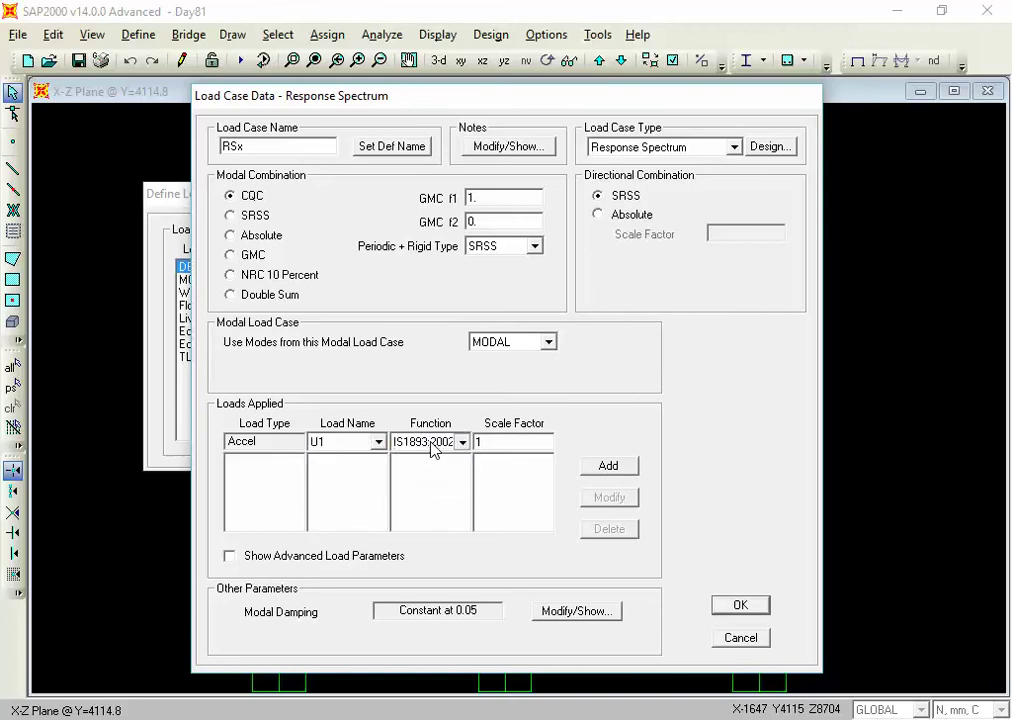
click(430, 448)
click(432, 449)
click(431, 448)
click(431, 448)
click(431, 448)
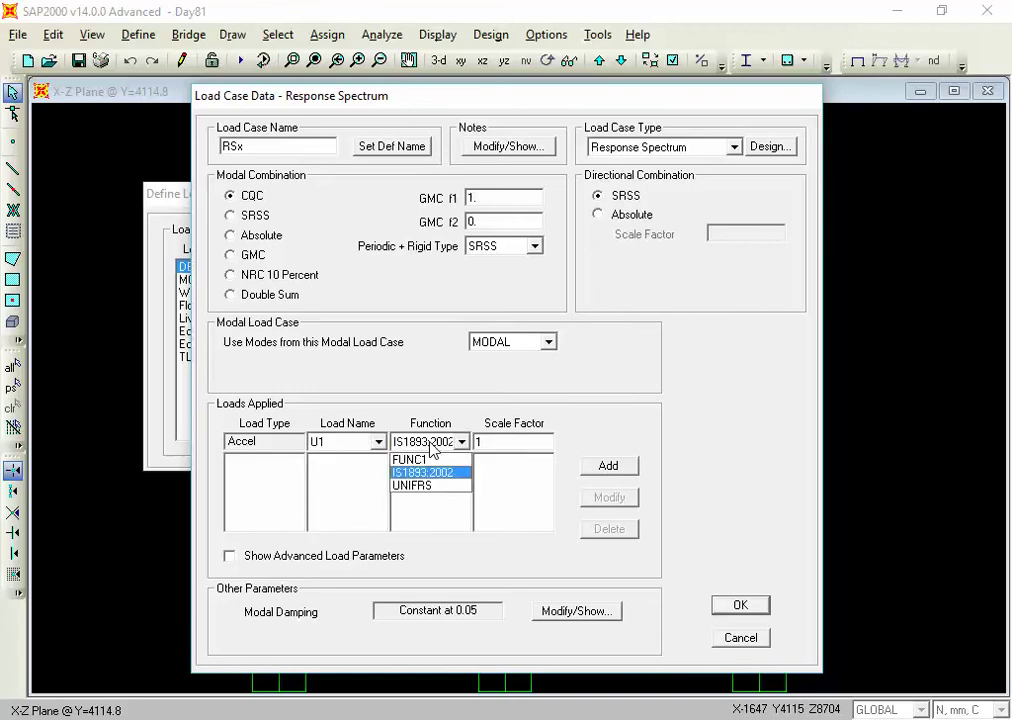
click(431, 448)
click(431, 448)
click(431, 448)
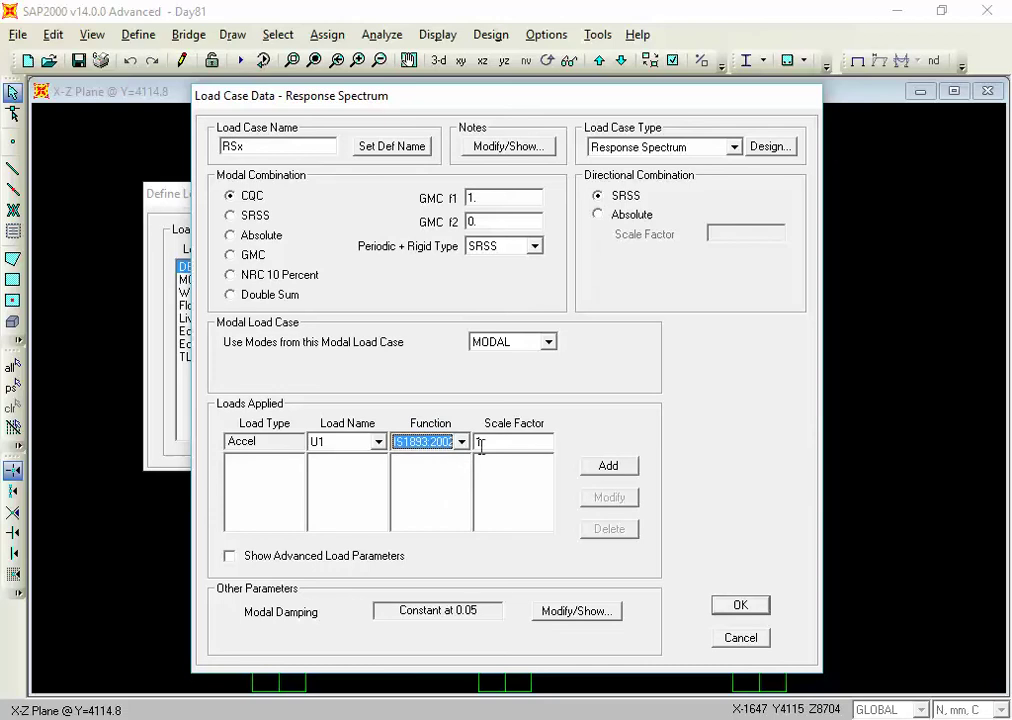
Add the U1 load with function IS1893:2002 and scale factor 1 to RSx, and accept the load case with CQC modal combination
click(601, 467)
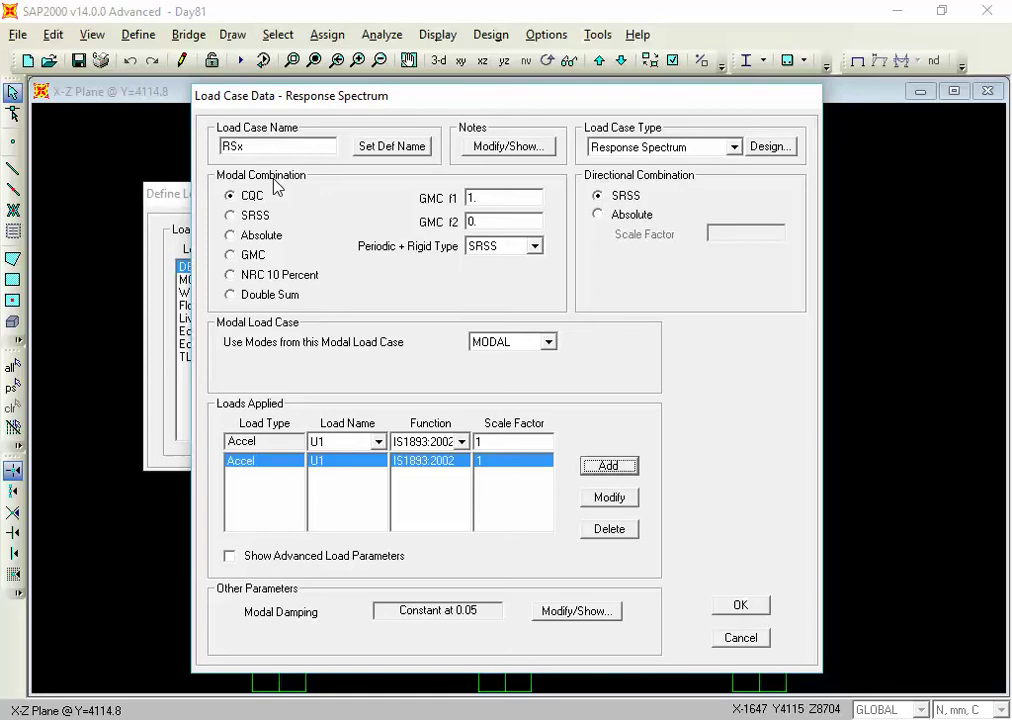
click(253, 197)
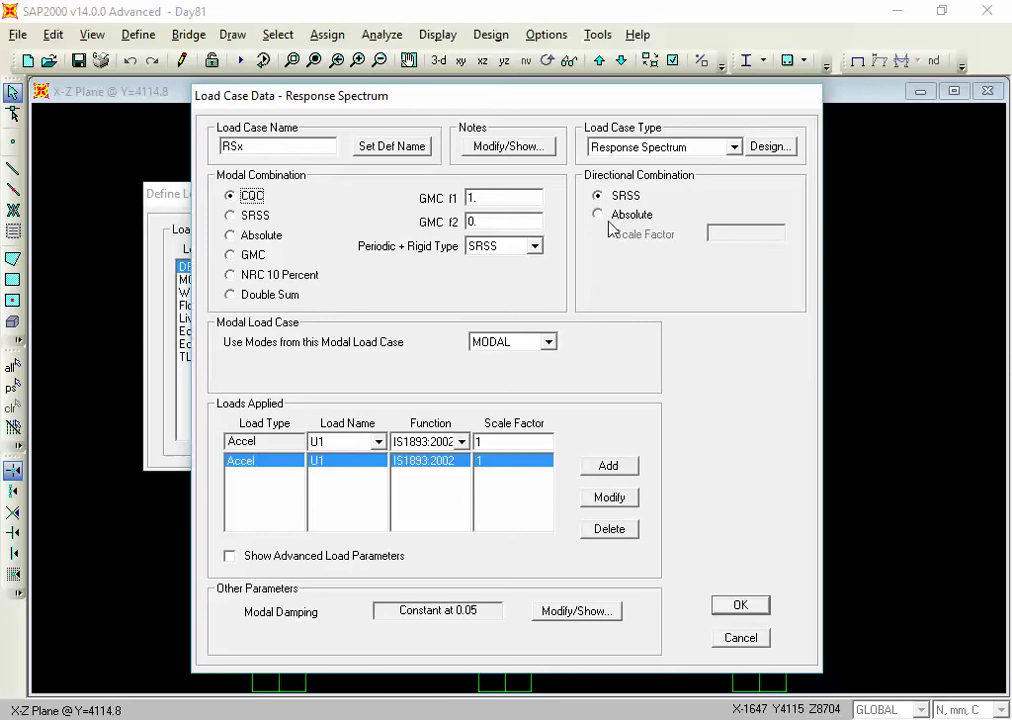
click(427, 448)
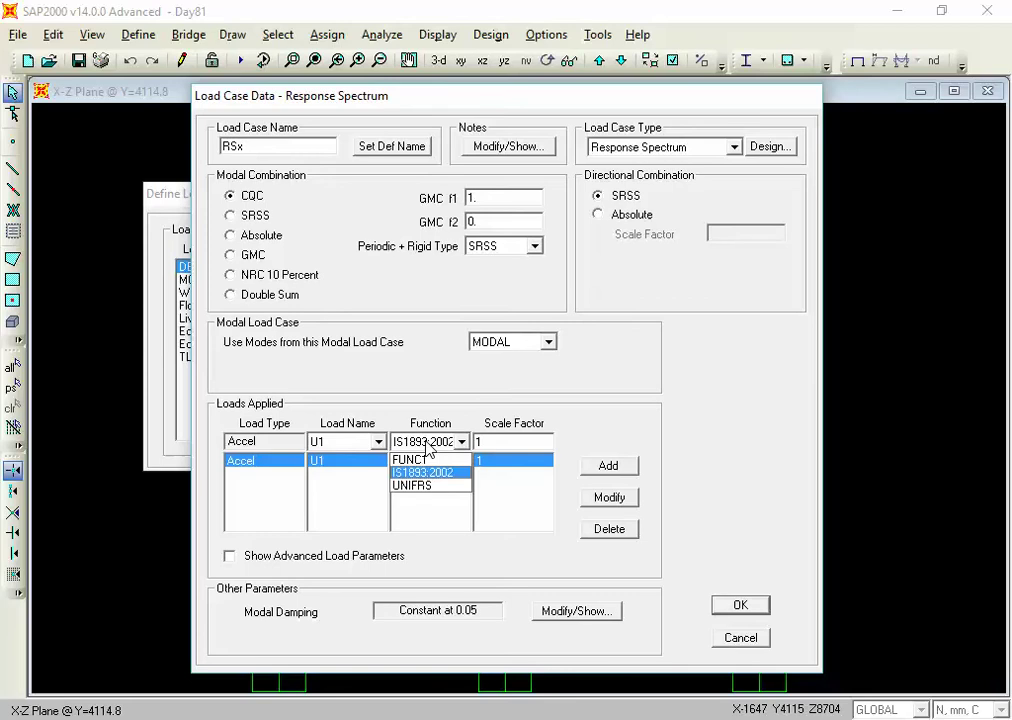
click(427, 449)
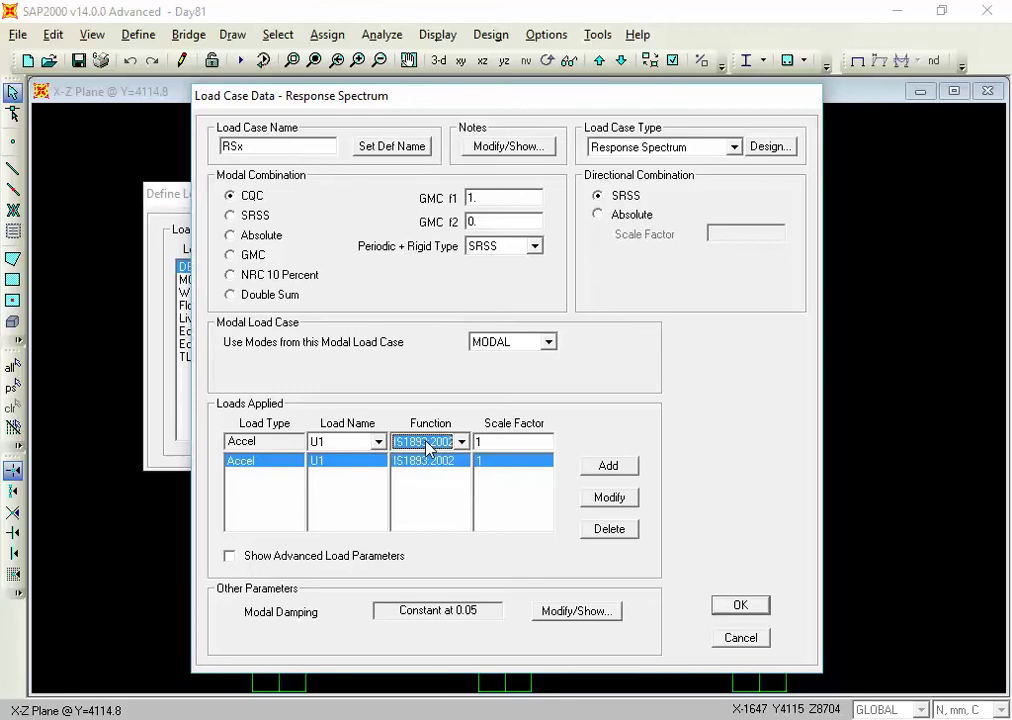
click(429, 445)
click(434, 443)
click(501, 444)
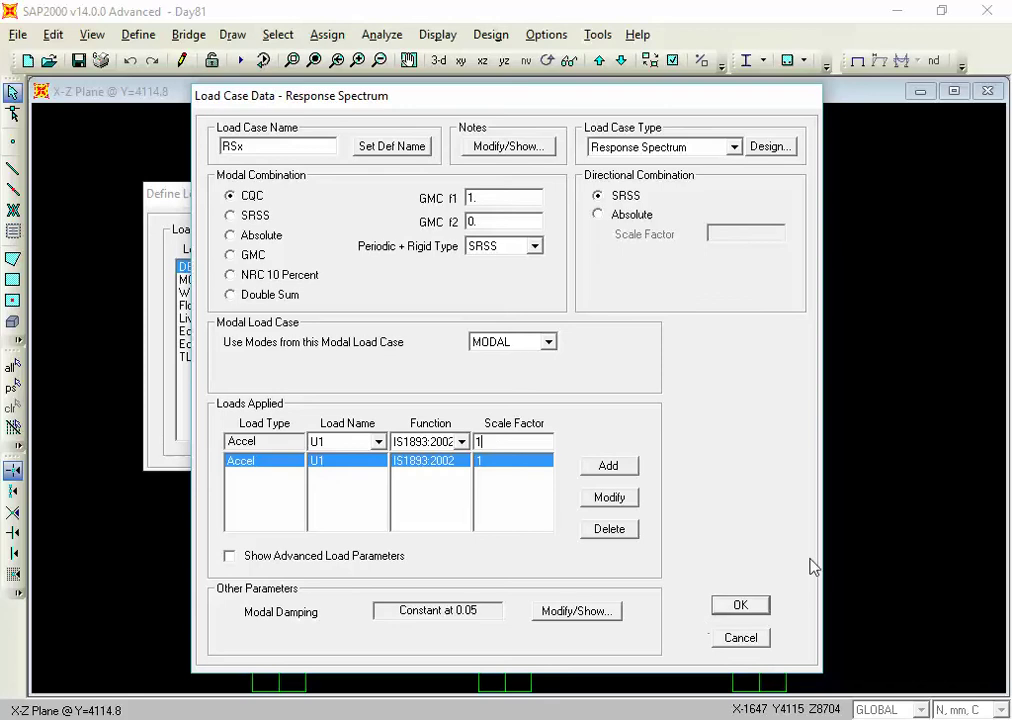
click(726, 612)
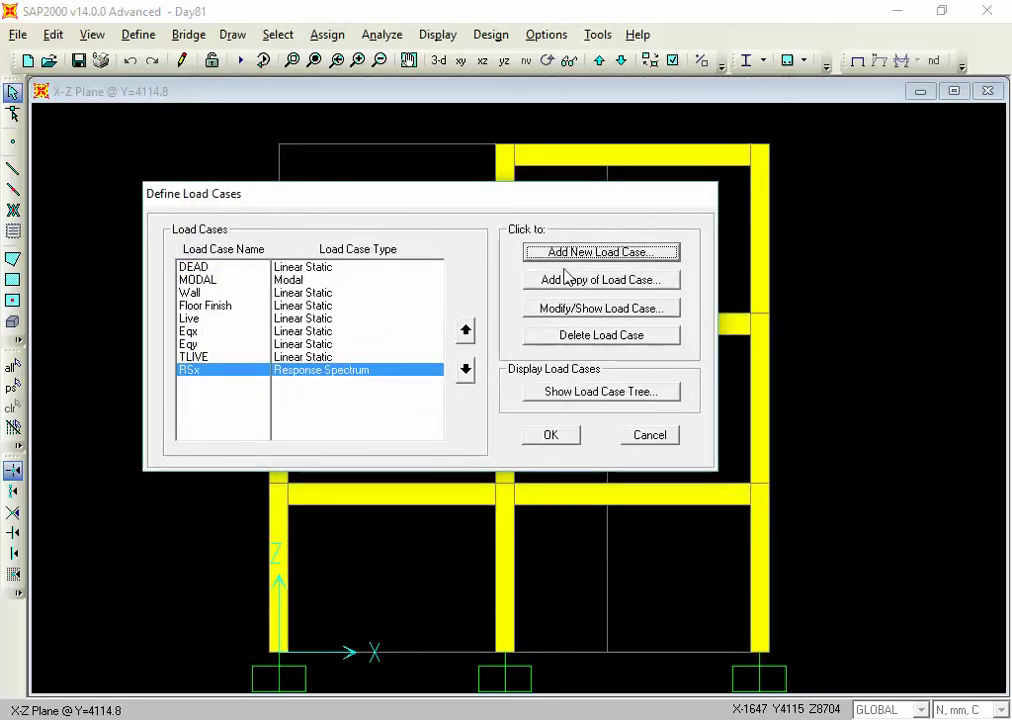
Add a new load case of type Response Spectrum and name it RSy
click(567, 255)
click(634, 250)
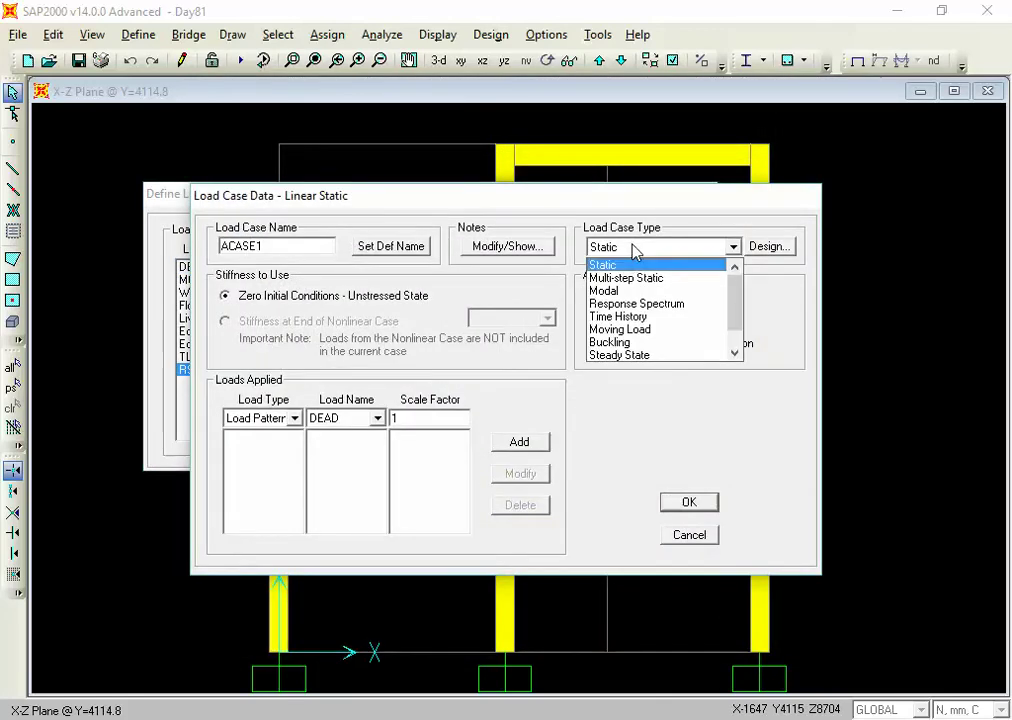
click(625, 303)
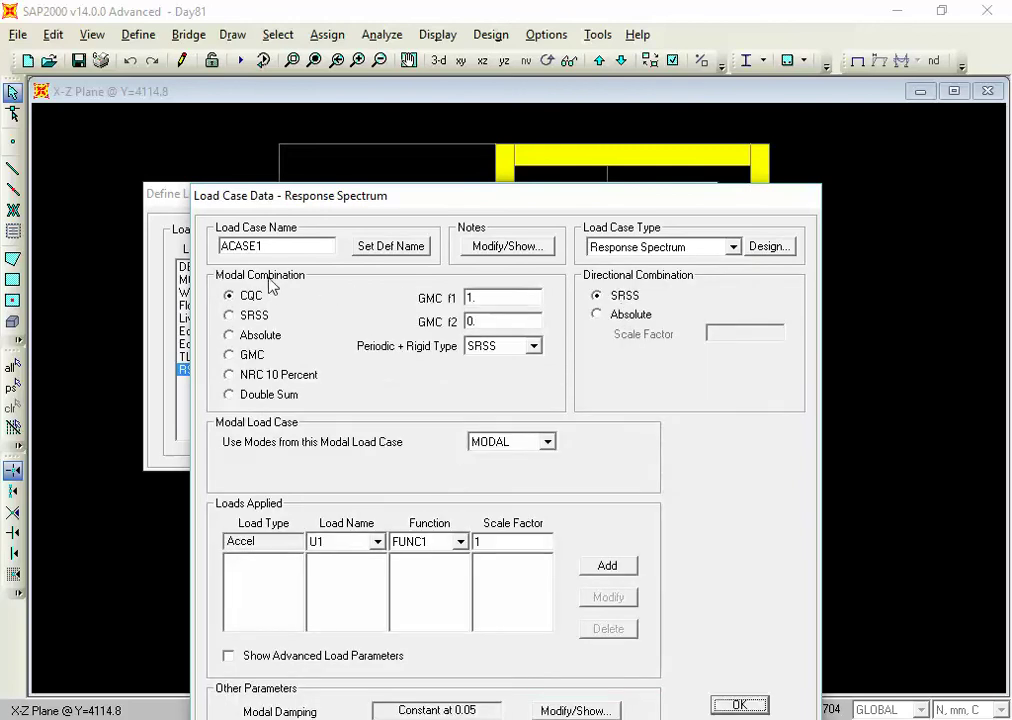
double_click(268, 246)
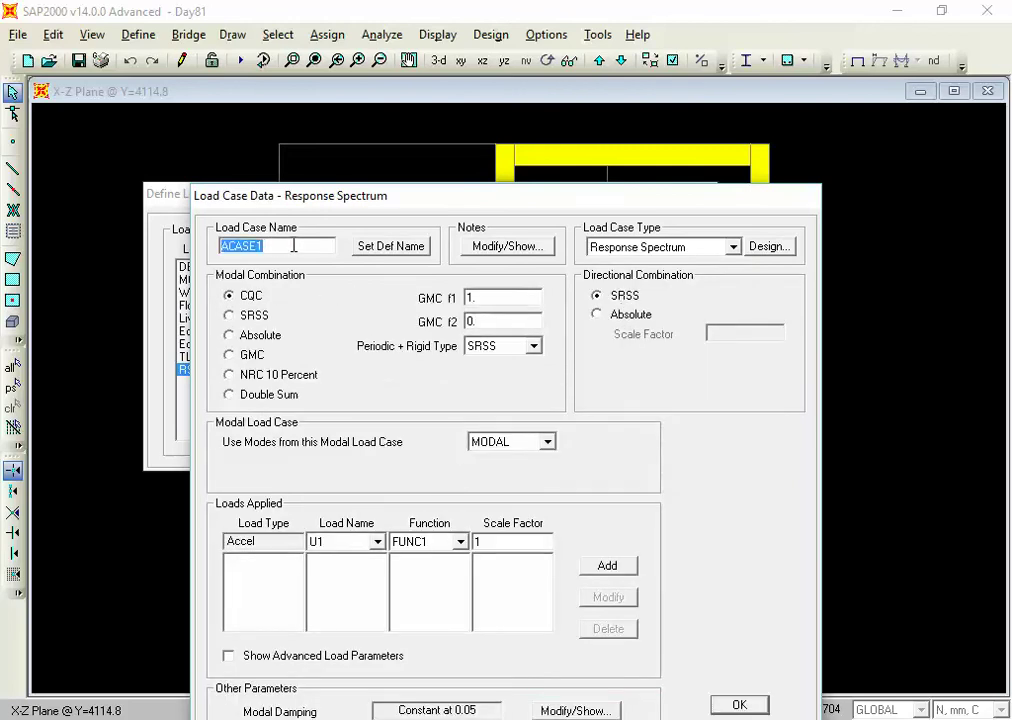
text(RSy)
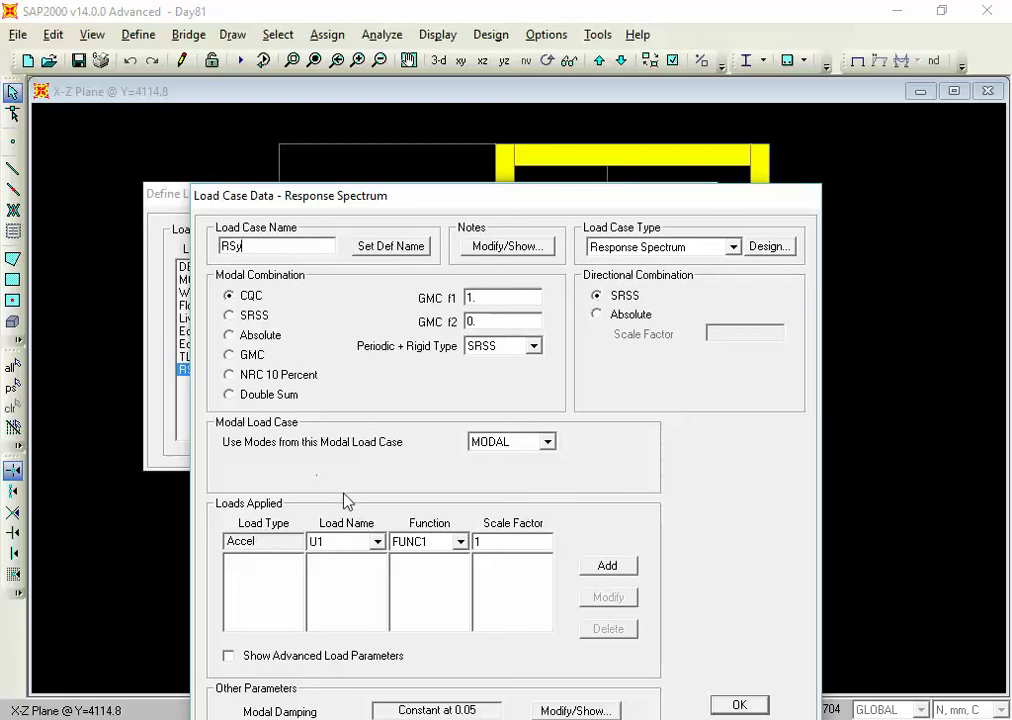
Add a U2 acceleration load with function IS1893:2002 and scale factor 1 to RSy, and accept the load case definitions
click(345, 543)
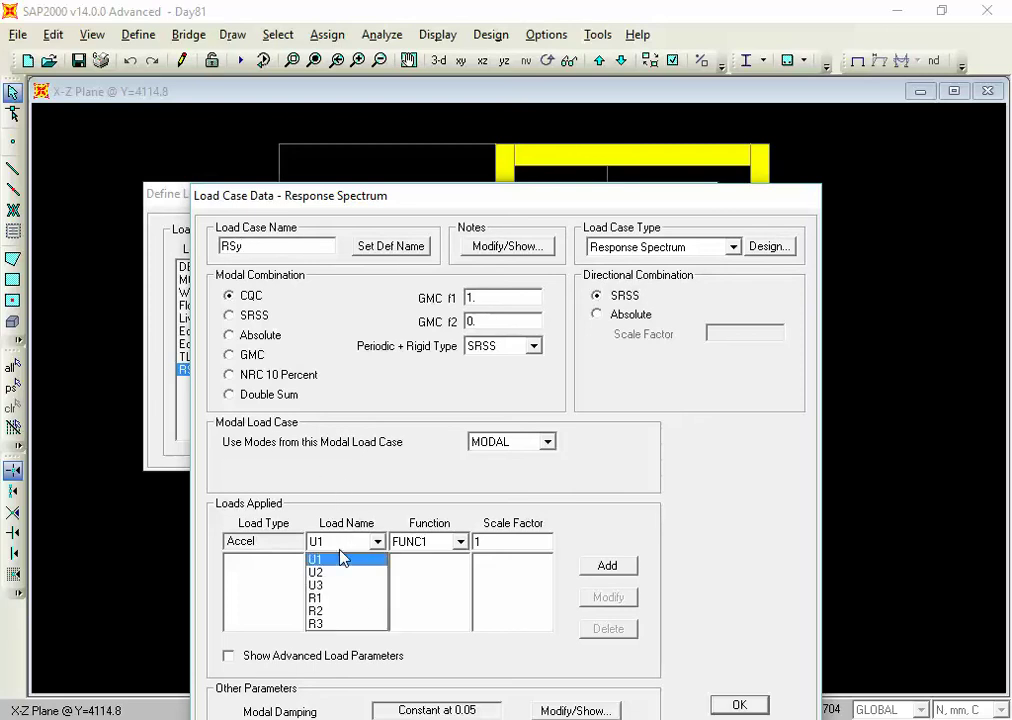
click(345, 572)
click(426, 545)
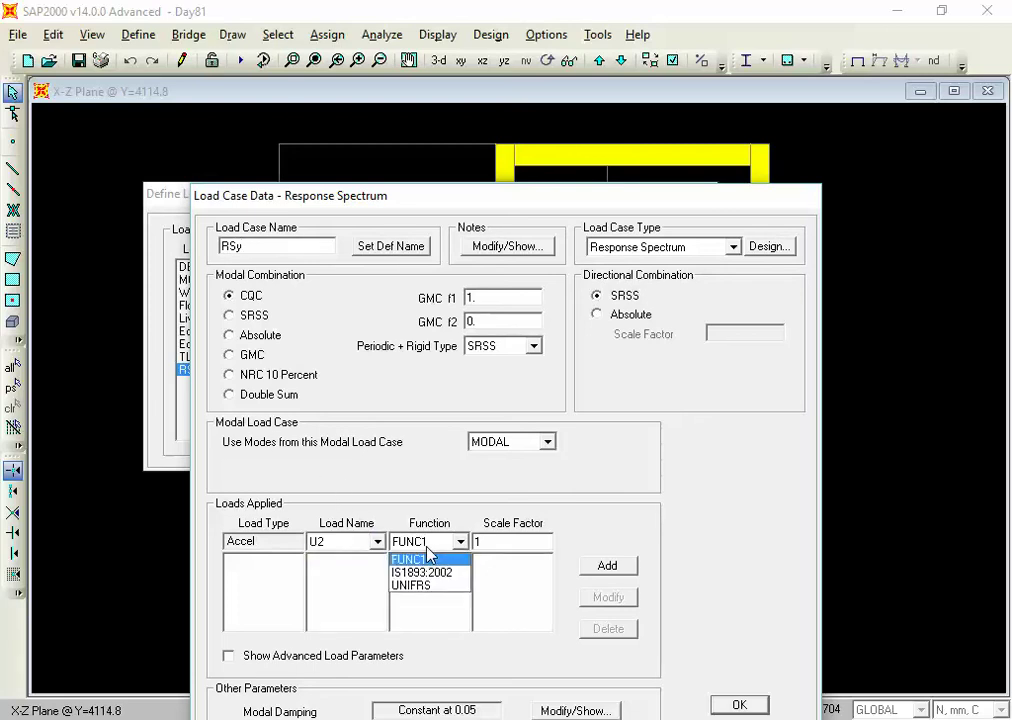
click(421, 572)
click(593, 567)
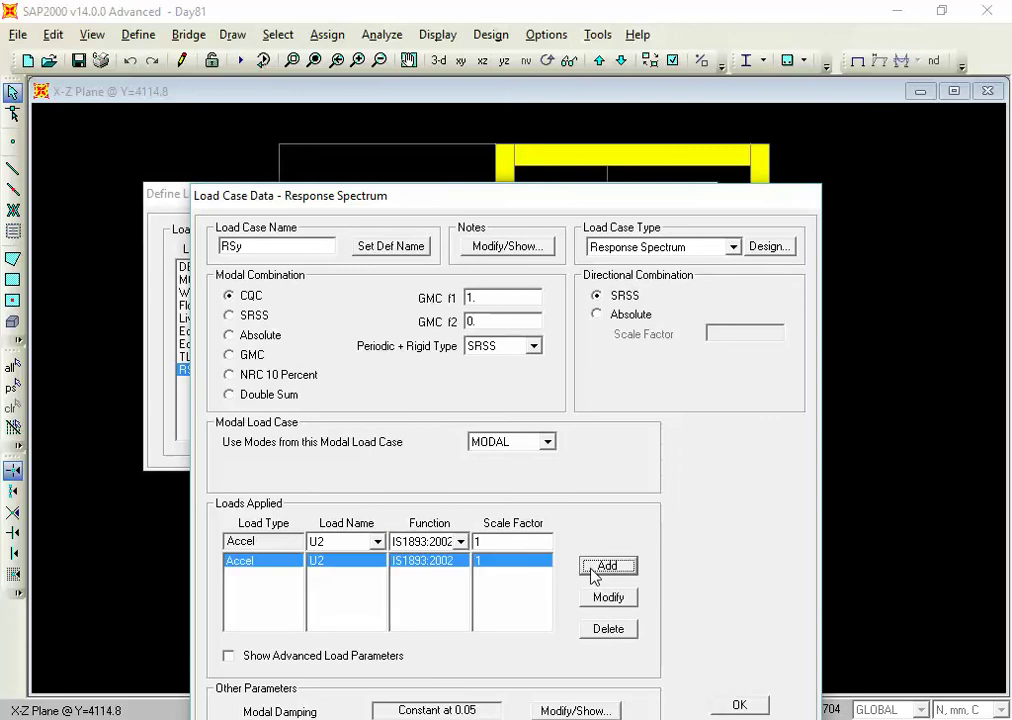
drag(418, 197, 420, 117)
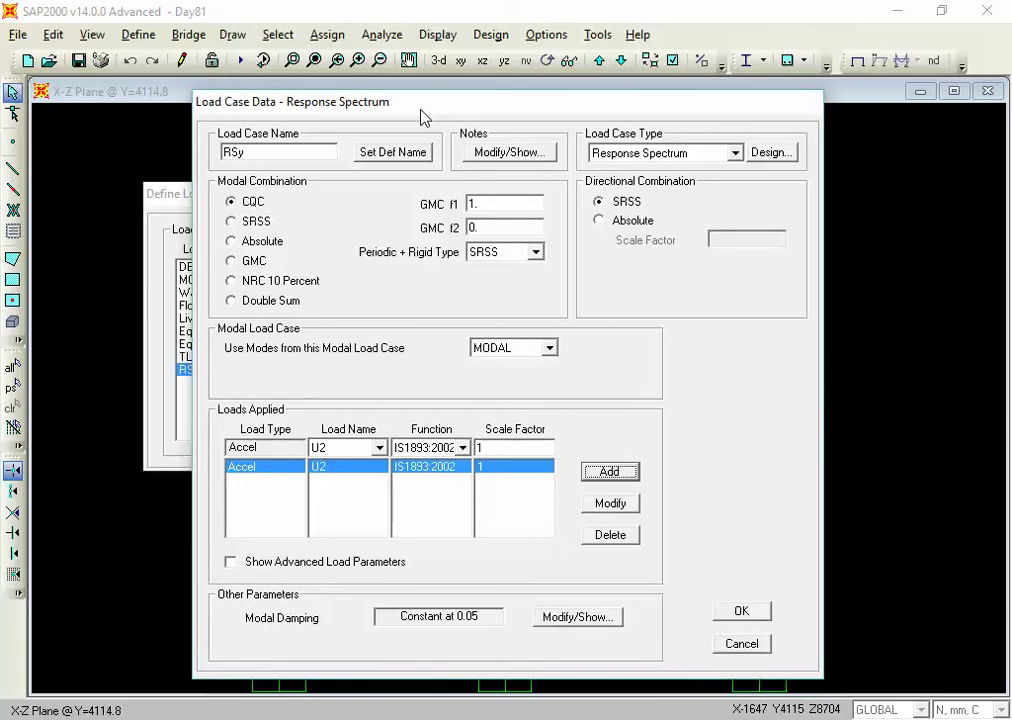
click(742, 612)
click(549, 434)
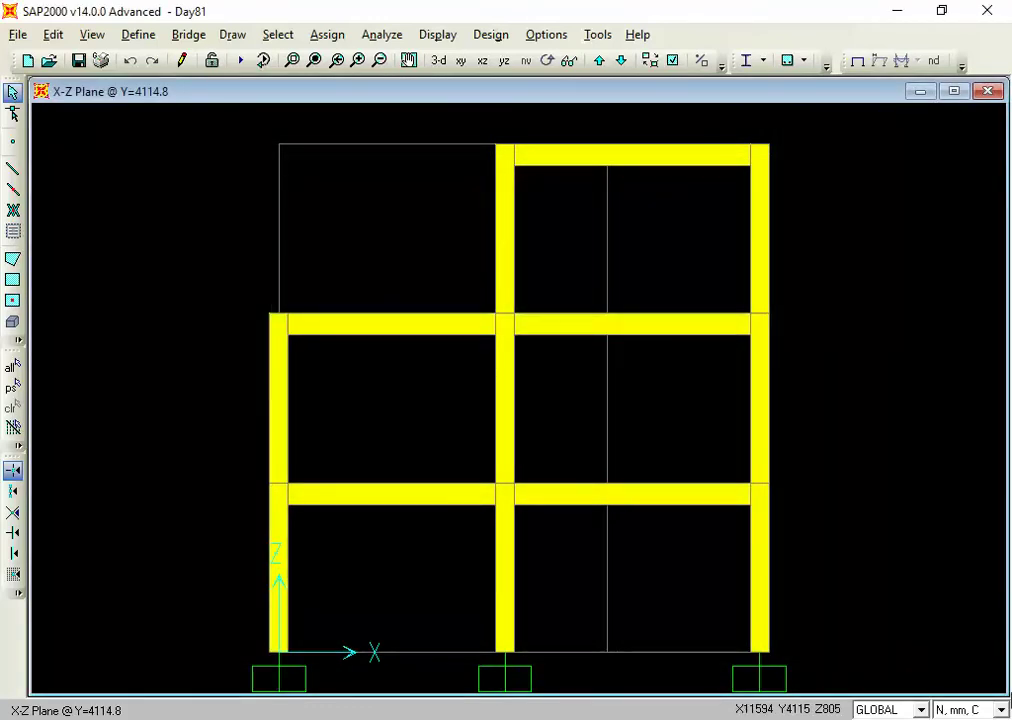
Set the model's current units to KN, m, C
click(1001, 709)
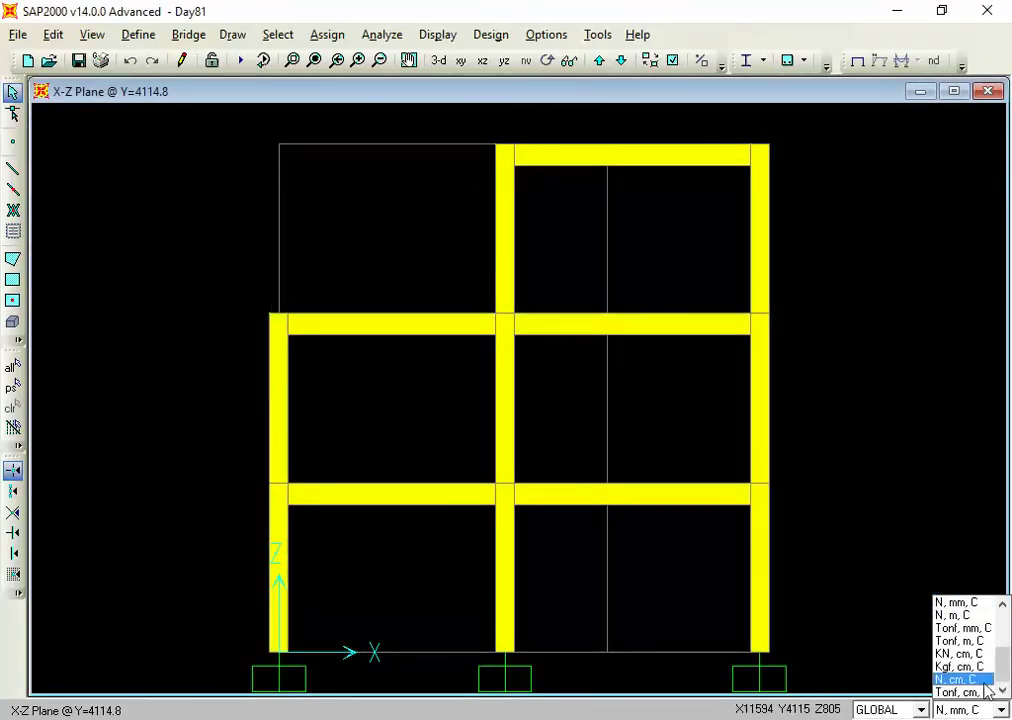
scroll(1003, 653, up, 1)
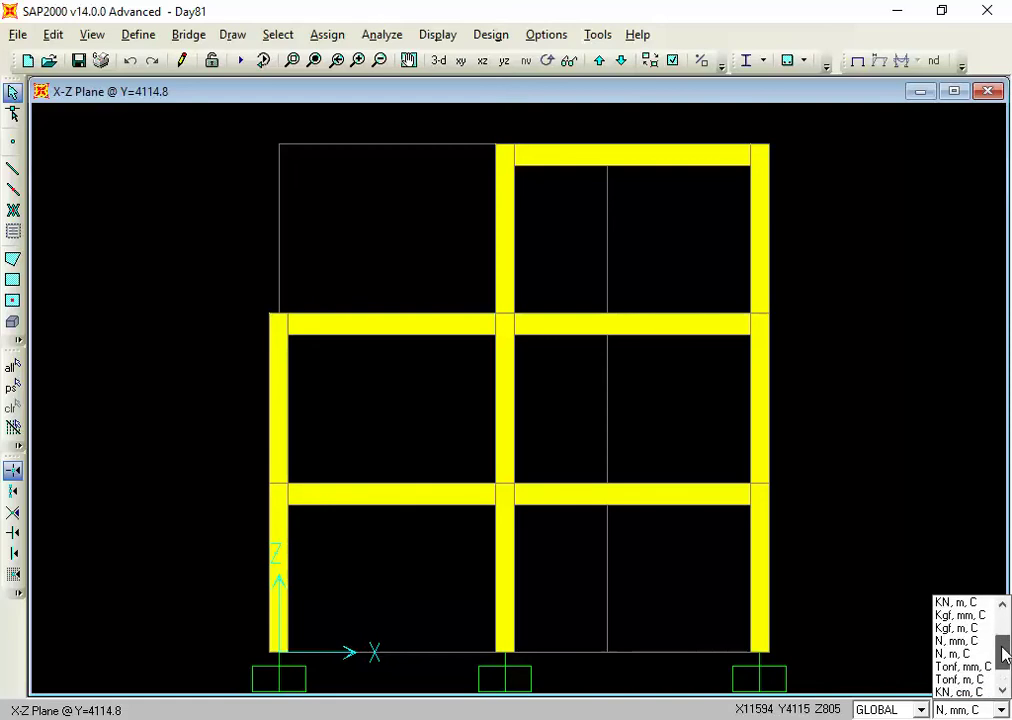
scroll(1001, 650, up, 1)
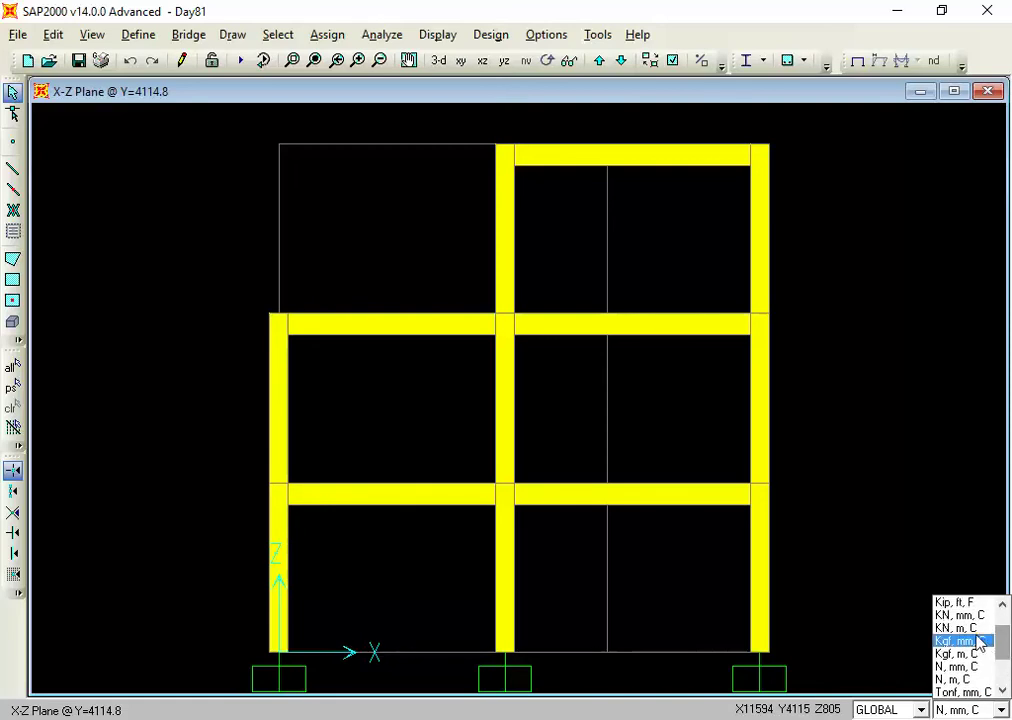
click(965, 628)
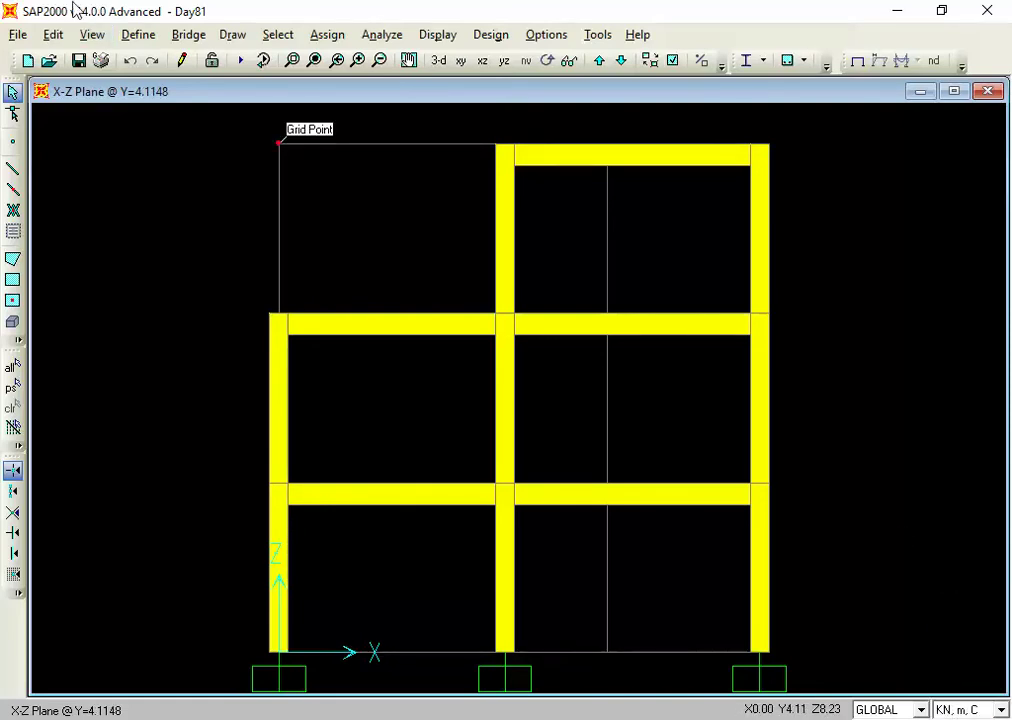
Set the scale factor of the U1 load in load case RSx to 1 and accept the load case
click(130, 35)
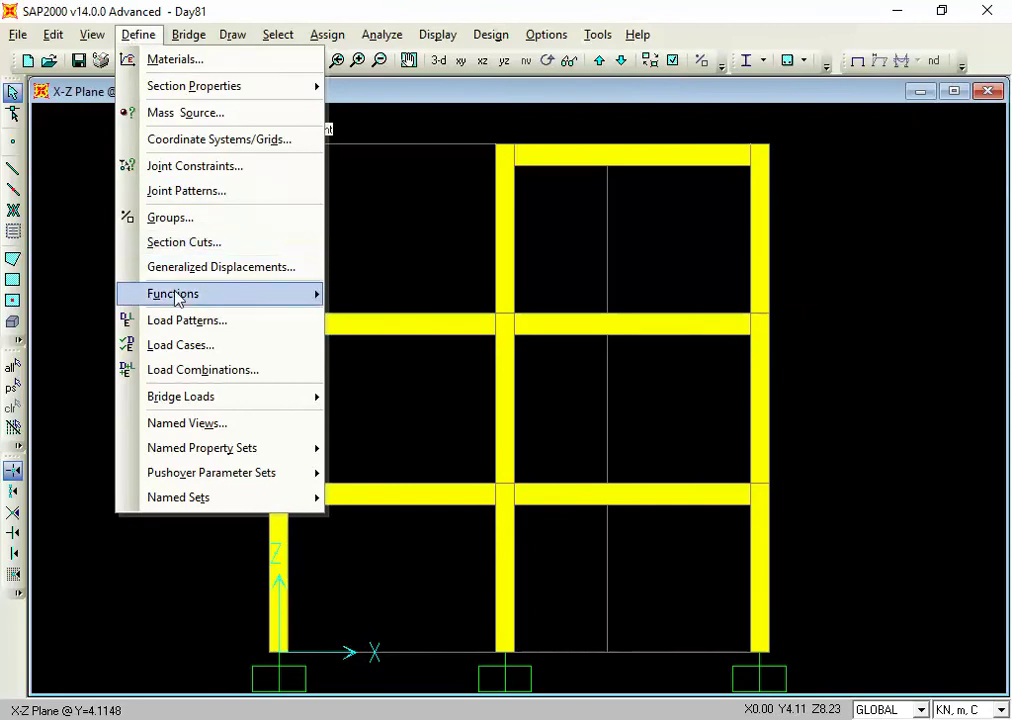
click(168, 344)
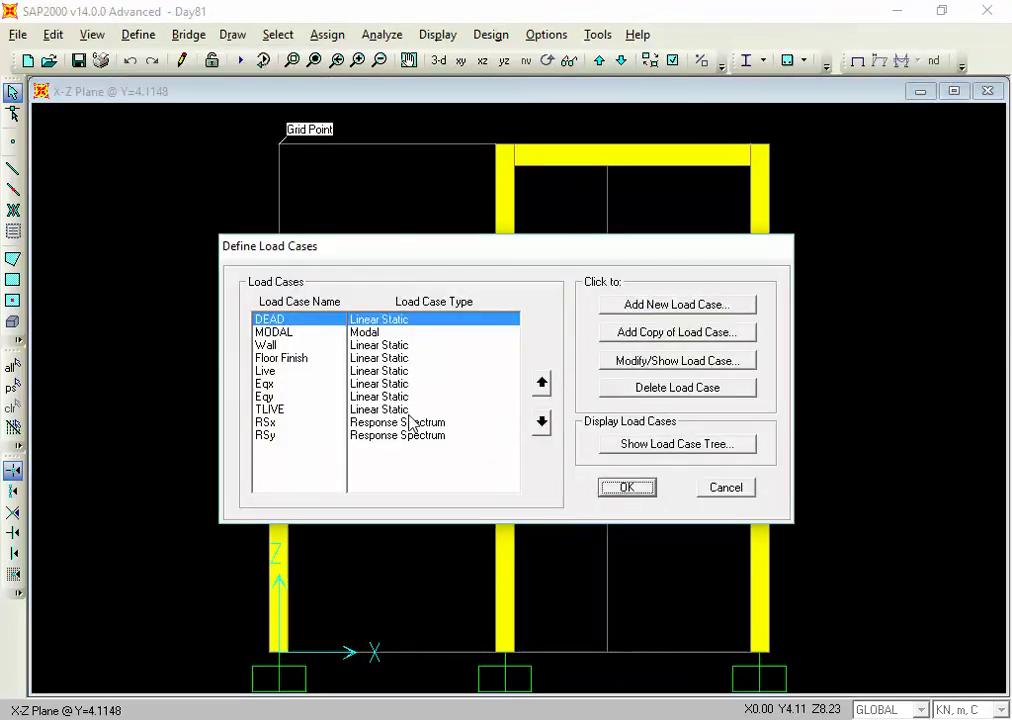
click(409, 423)
click(675, 364)
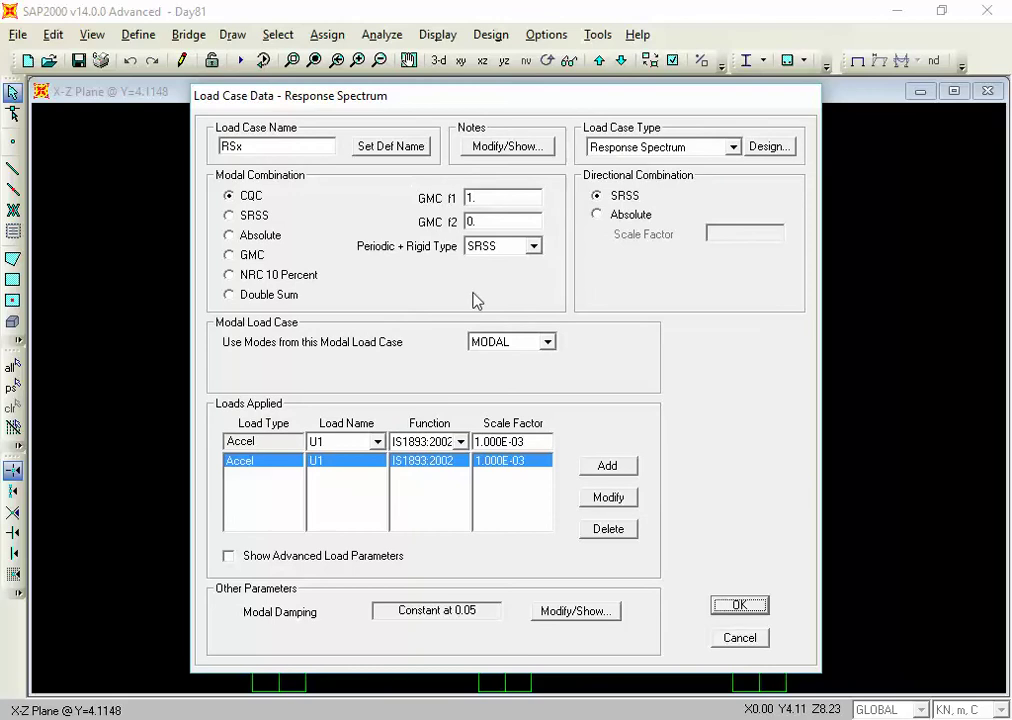
double_click(538, 441)
text(1)
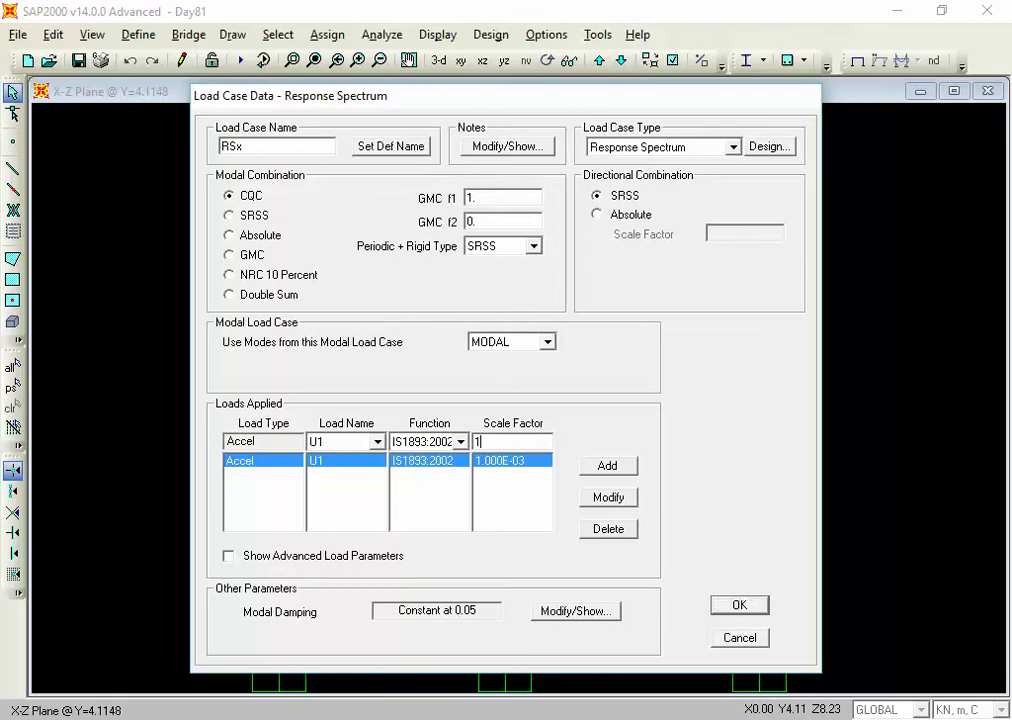
click(622, 497)
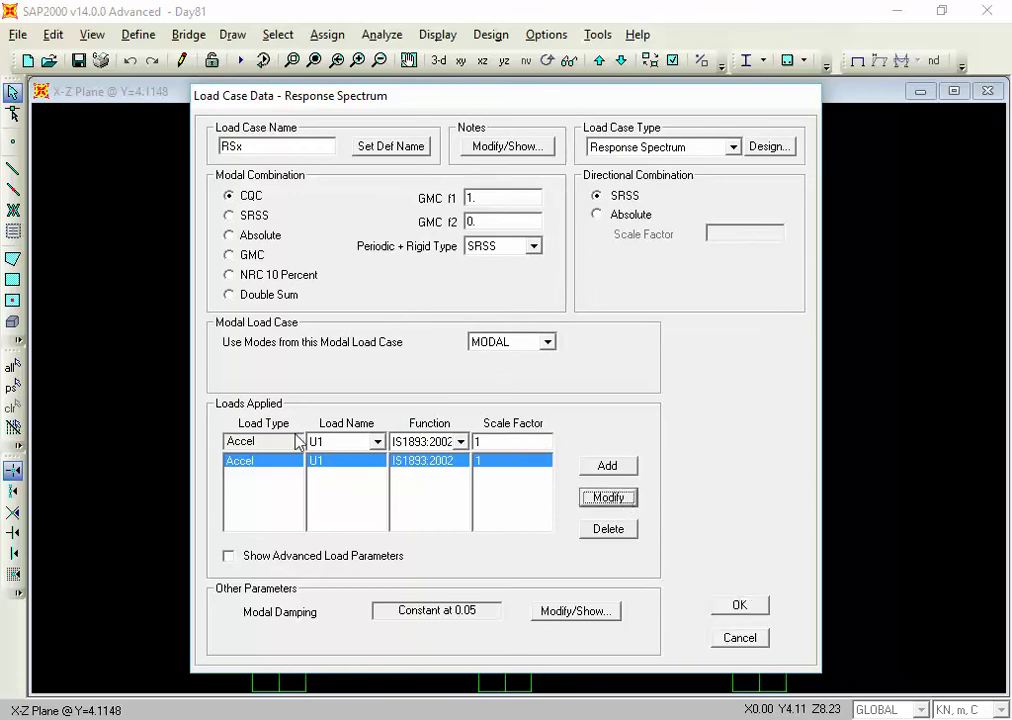
click(740, 605)
Set the scale factor of the U2 load in load case RSy to 1 and accept the load case definitions
click(416, 437)
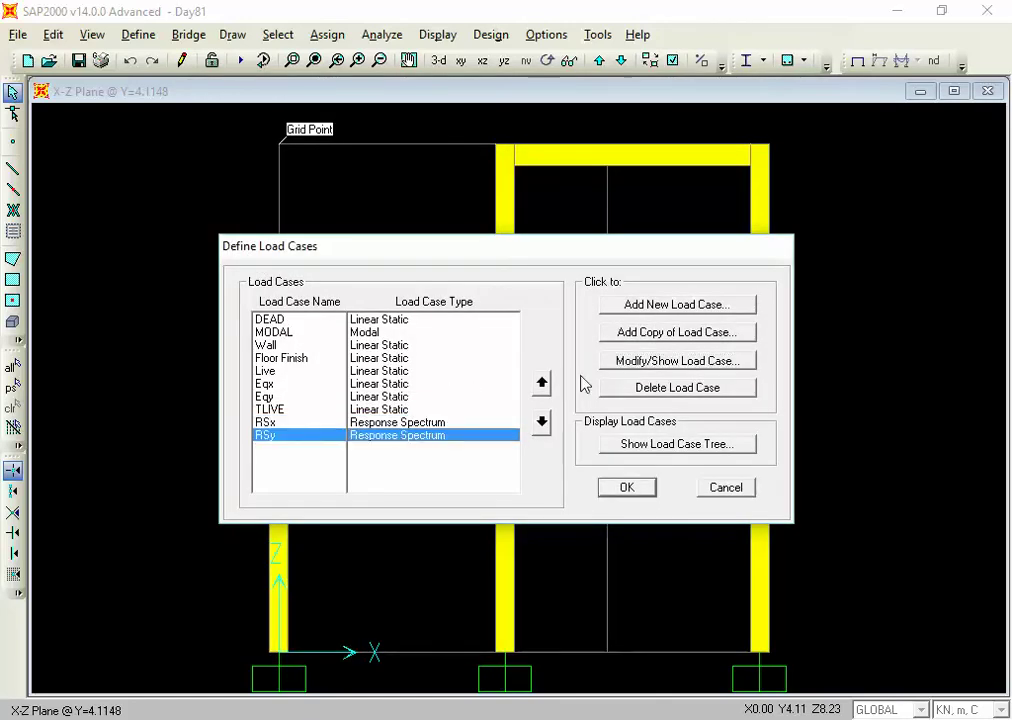
click(659, 366)
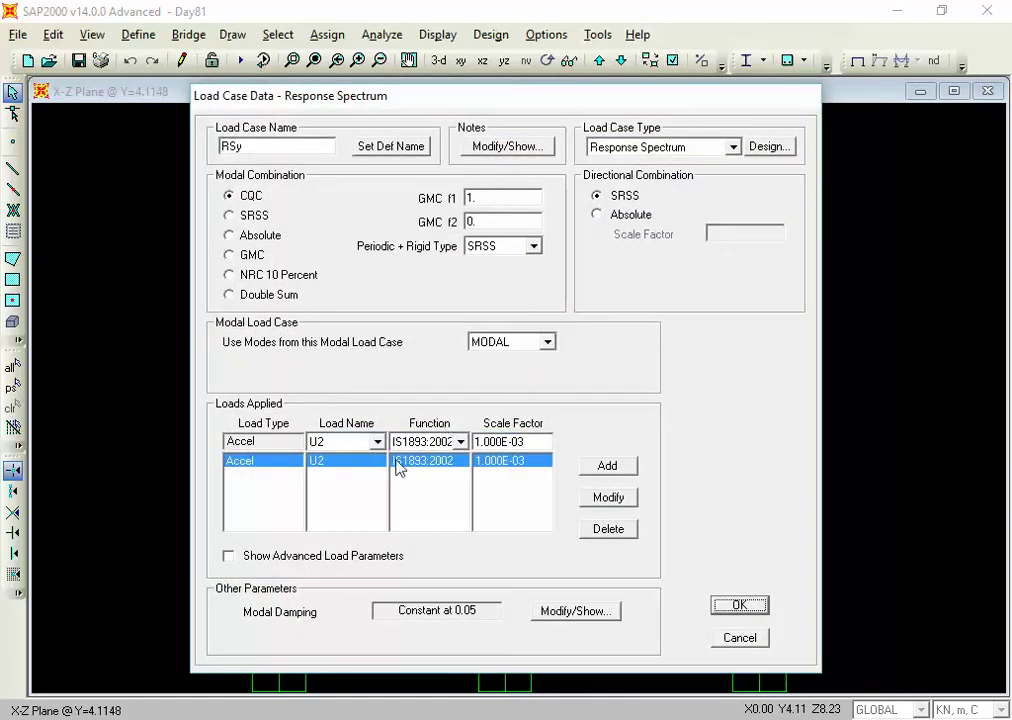
double_click(527, 441)
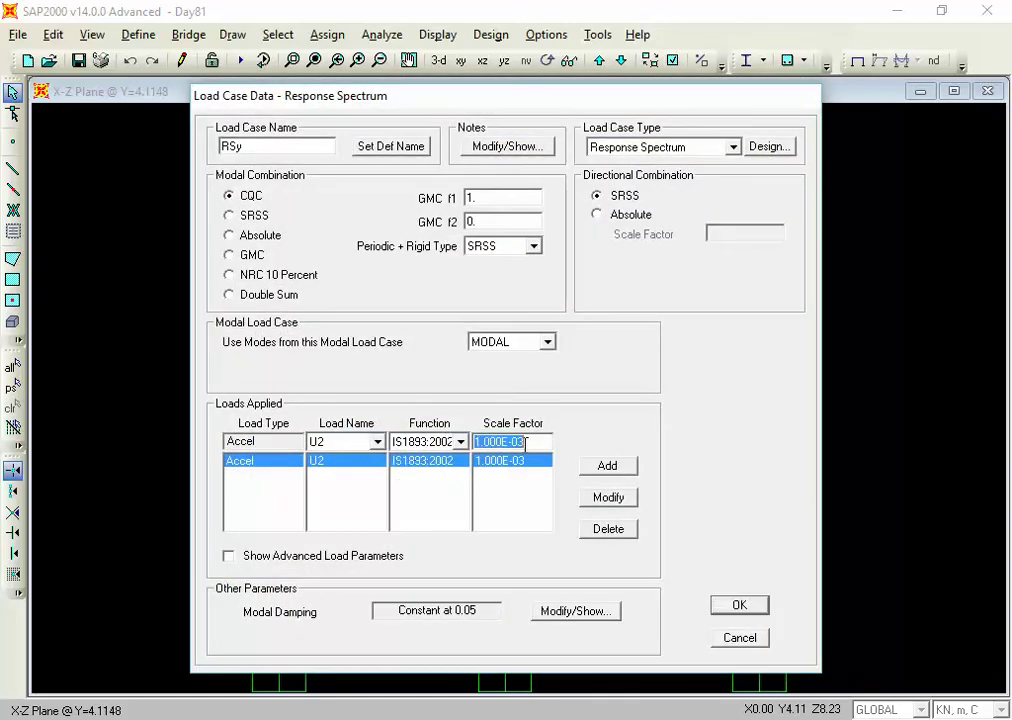
text(1)
click(604, 498)
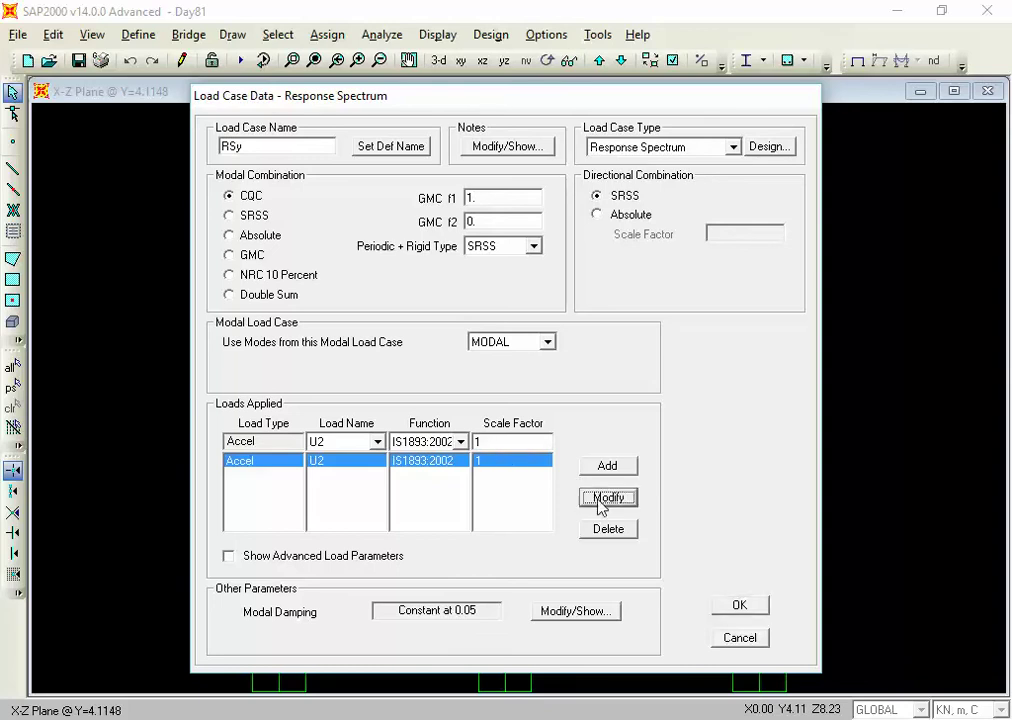
click(736, 606)
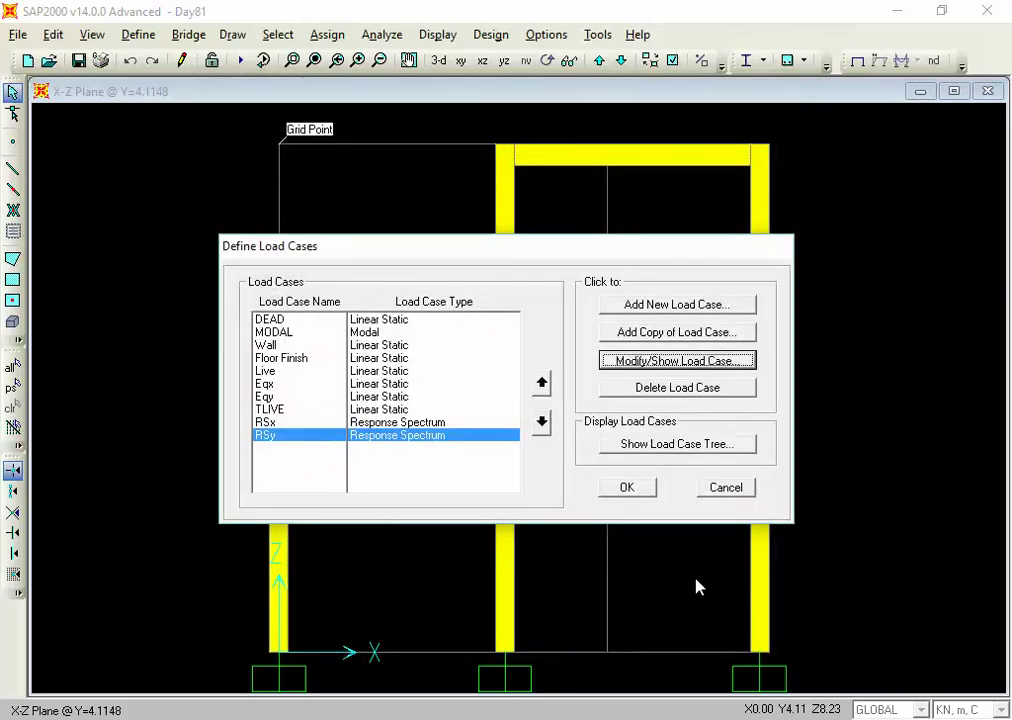
click(638, 489)
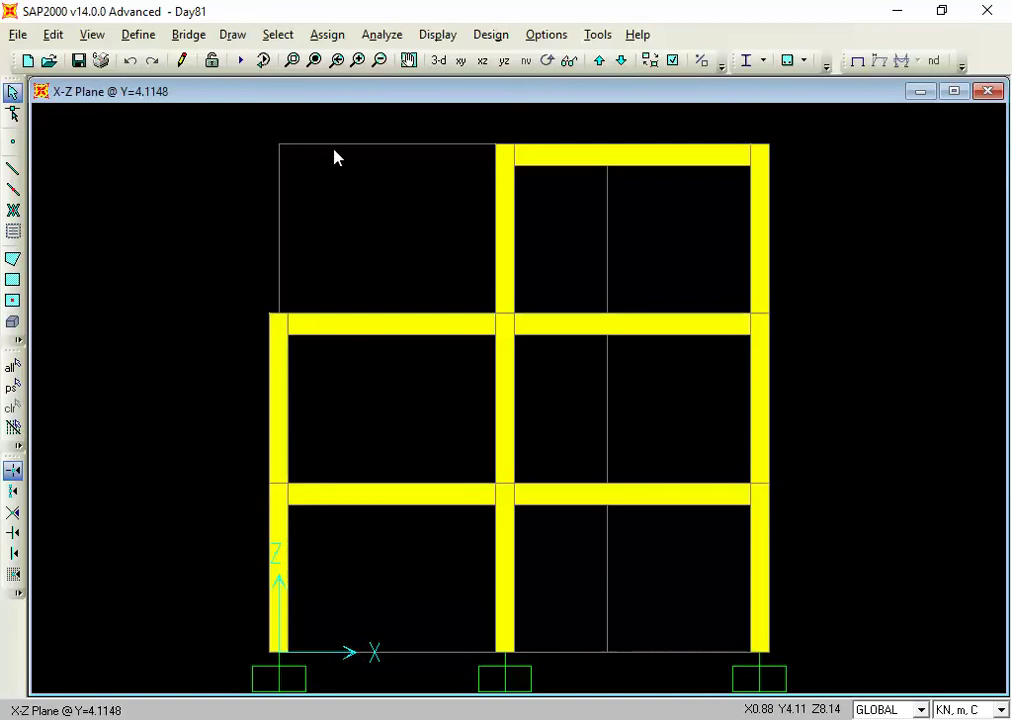
Run the analysis of the frame model with the defined load cases
click(241, 61)
click(705, 484)
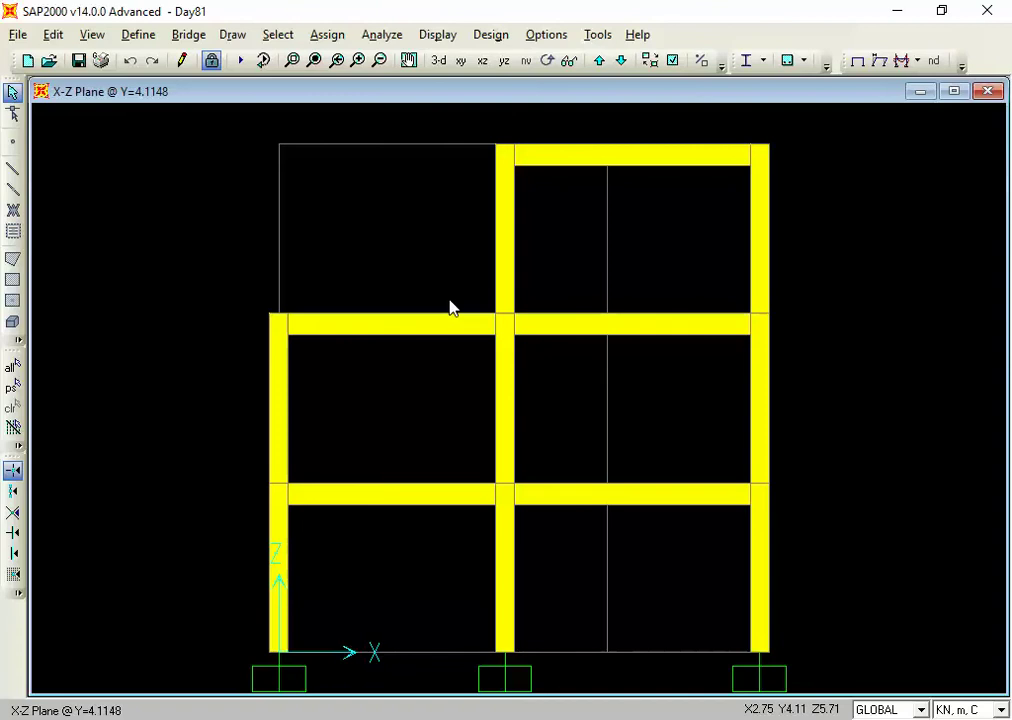
Switch to File Explorer and search Local Disk (D:) for "is" to locate the IS code documents
click(436, 719)
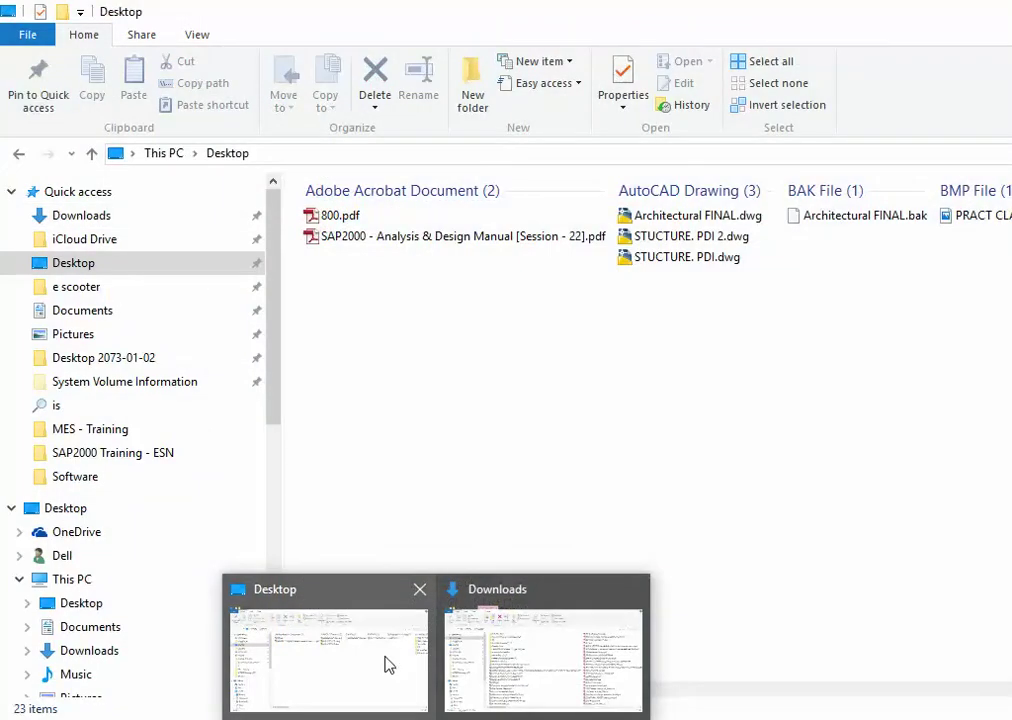
click(389, 666)
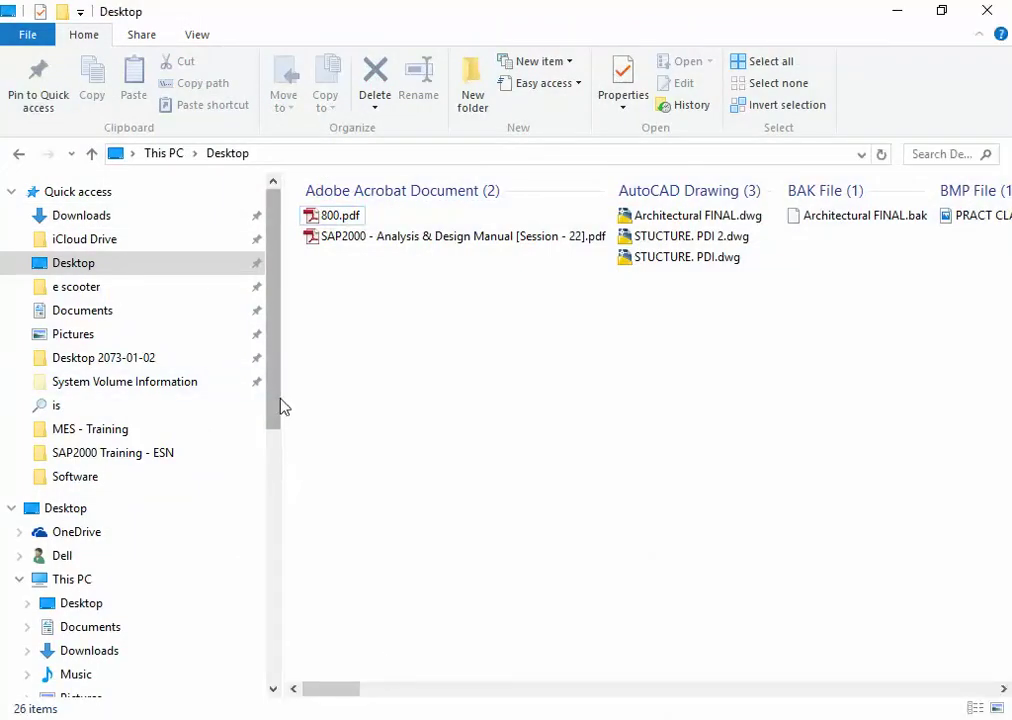
drag(279, 400, 271, 443)
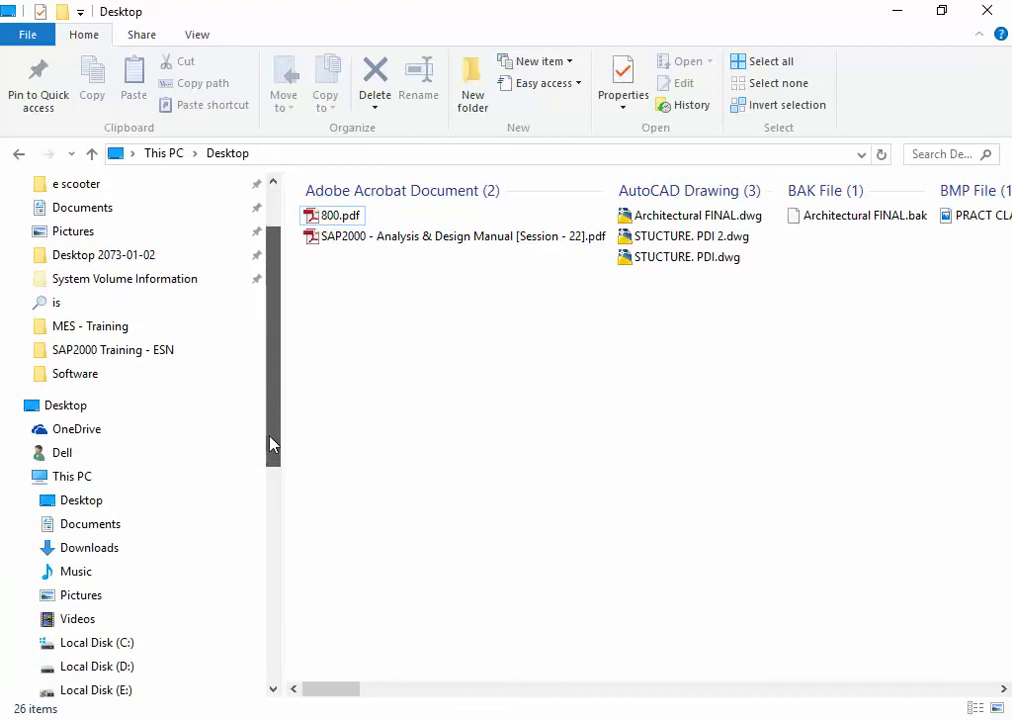
click(96, 478)
double_click(398, 464)
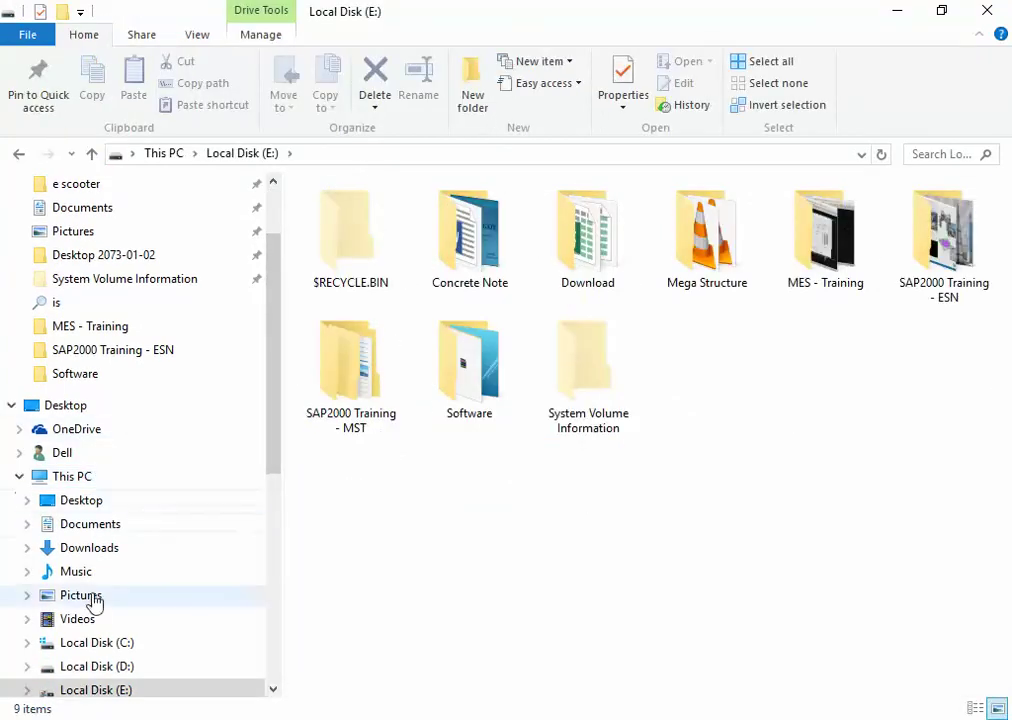
click(96, 666)
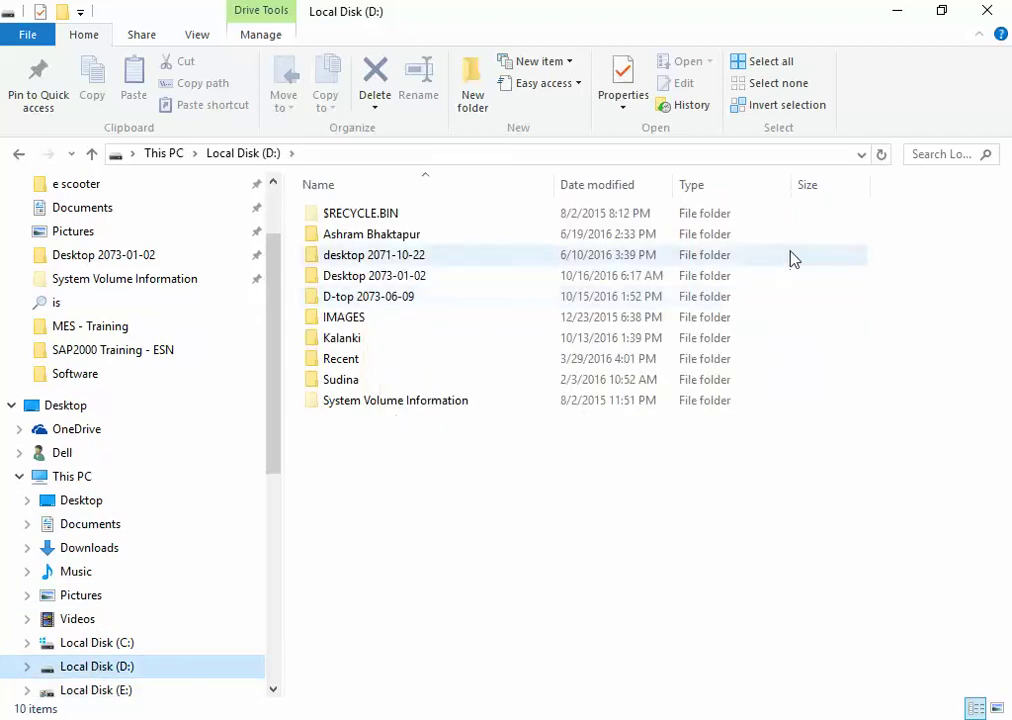
click(939, 157)
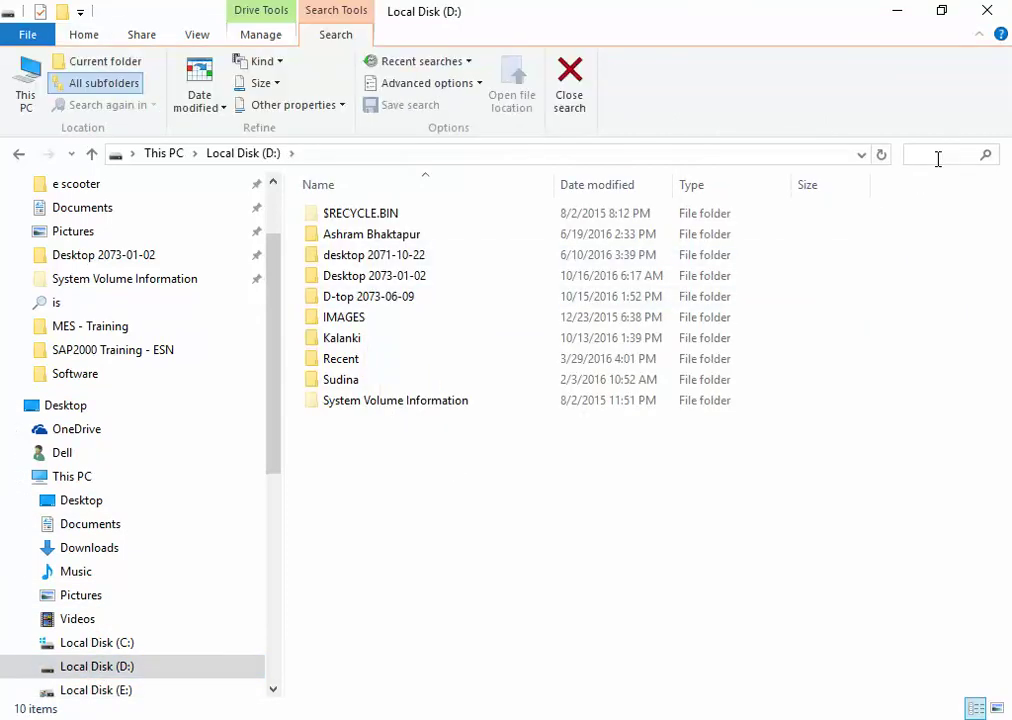
text(is)
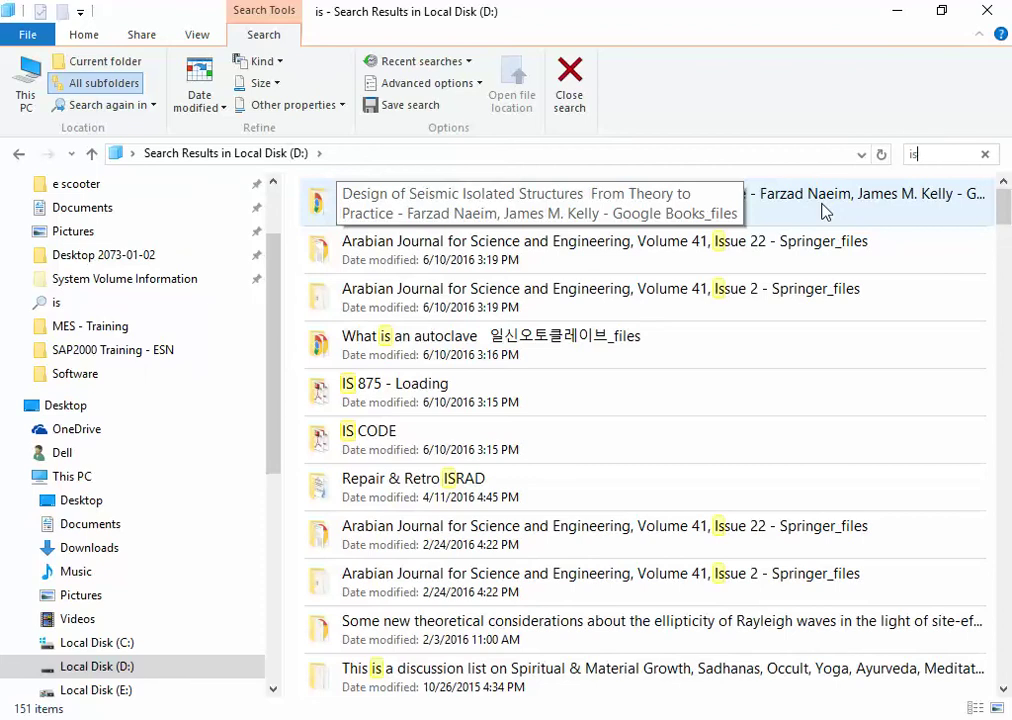
Open 1893-2002 - Earthquake Loading.pdf from the IS CODE folder, dismiss the untagged-document reading setup and look through the opening pages
double_click(492, 440)
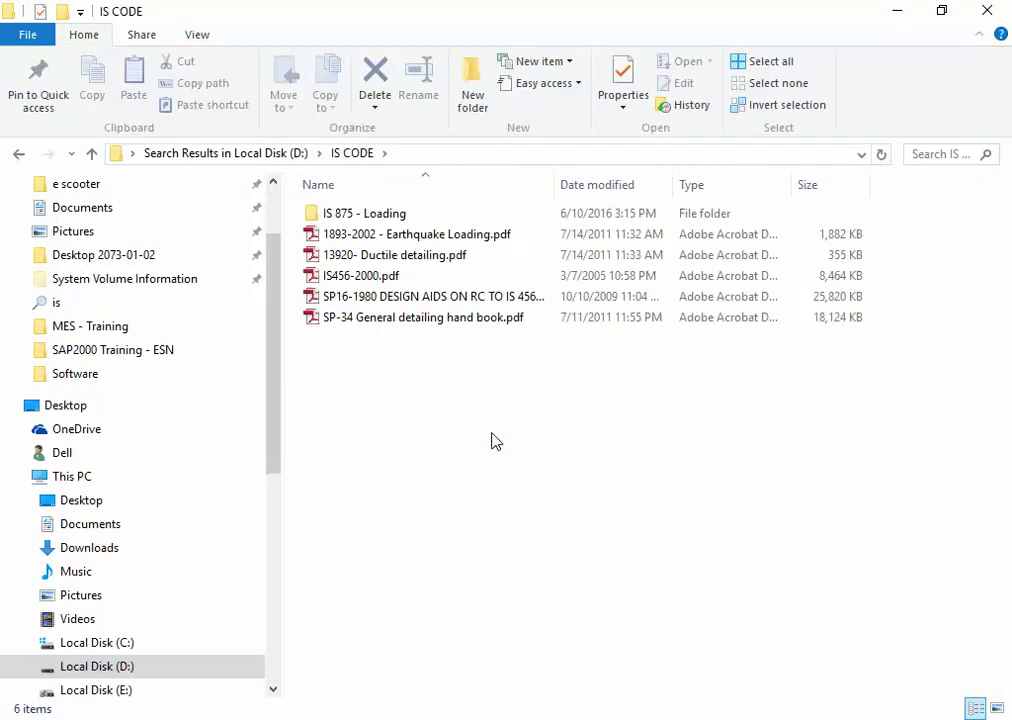
double_click(337, 238)
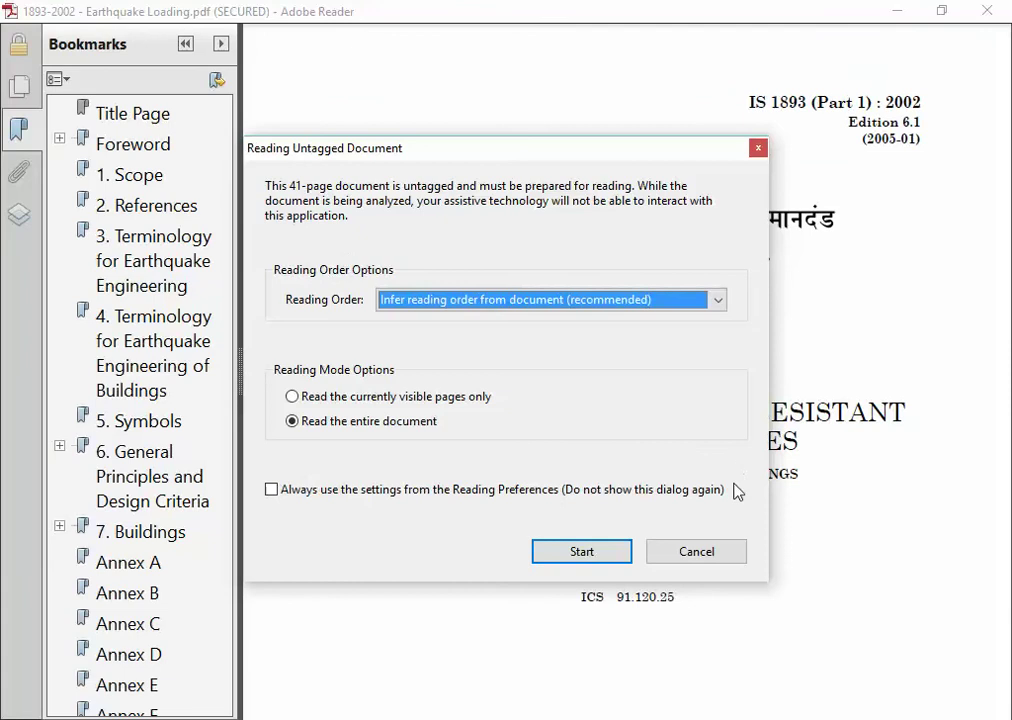
click(697, 552)
scroll(650, 482, down, 10)
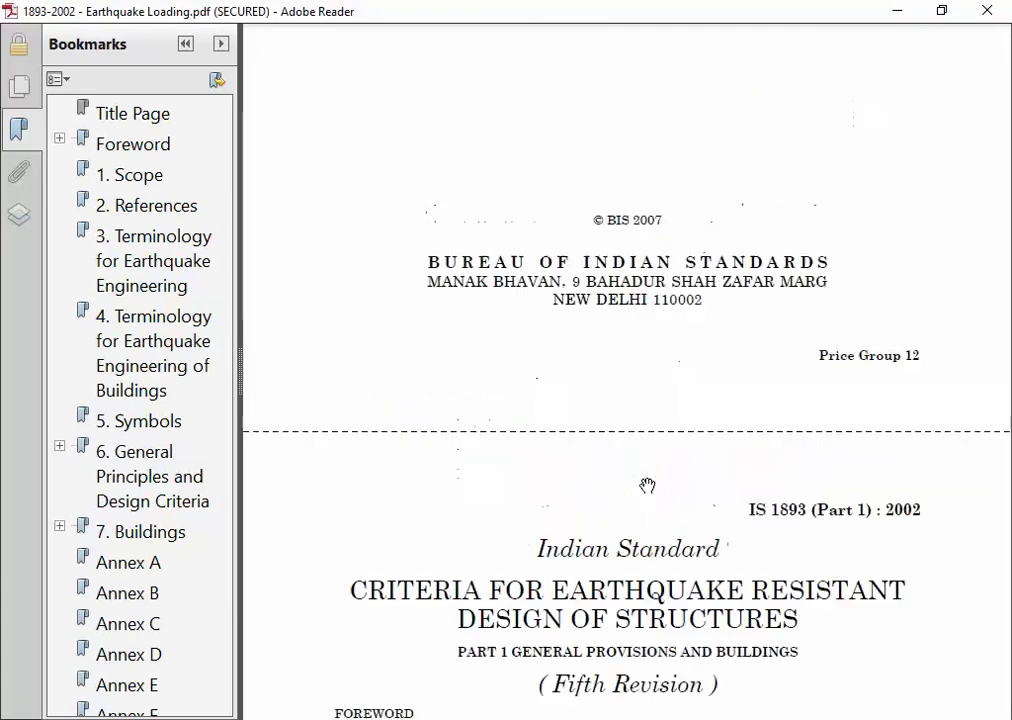
Look through the IS 1893 code up to the modal analysis and torsion clauses 7.8.4.5 and 7.9, then return to the SAP2000 frame model
scroll(648, 486, down, 20)
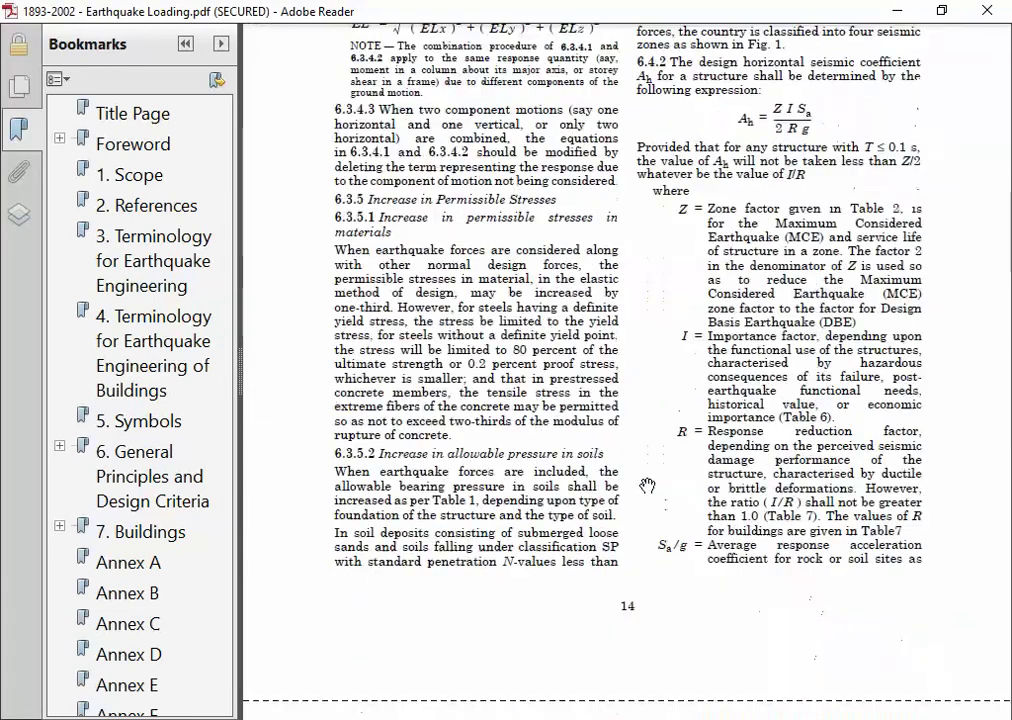
scroll(648, 486, down, 20)
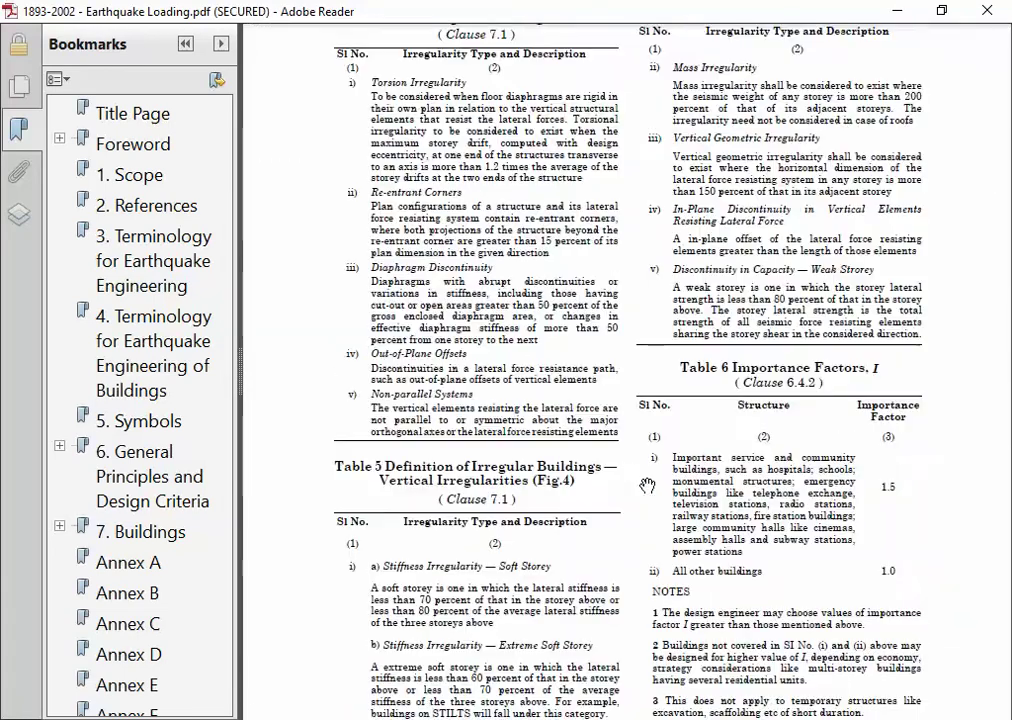
scroll(648, 486, down, 20)
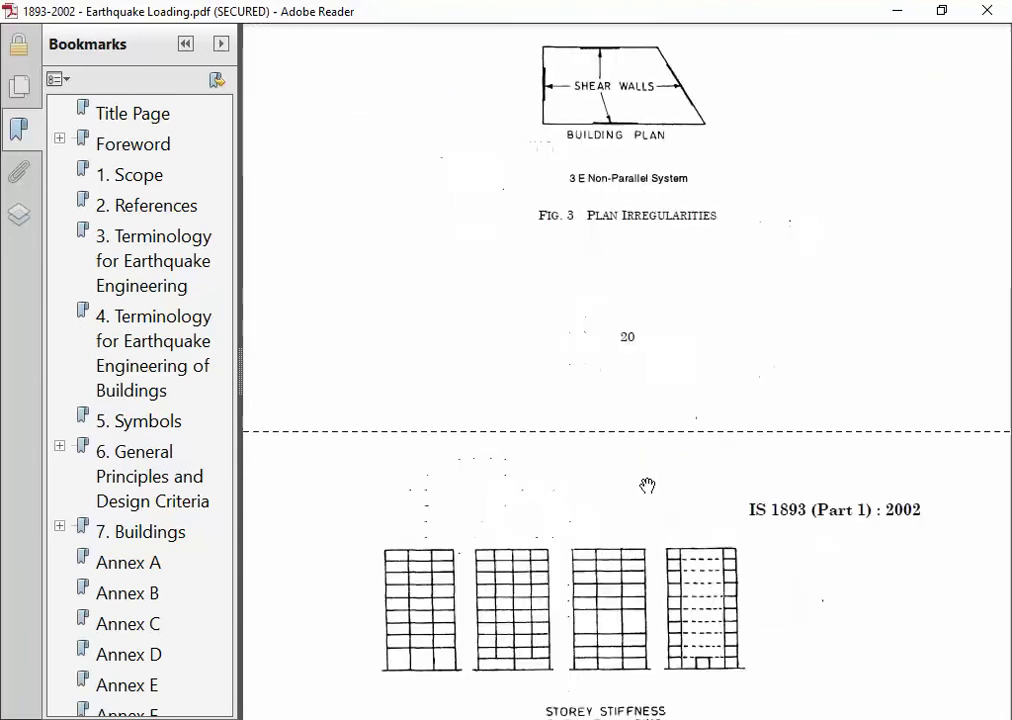
scroll(648, 486, down, 20)
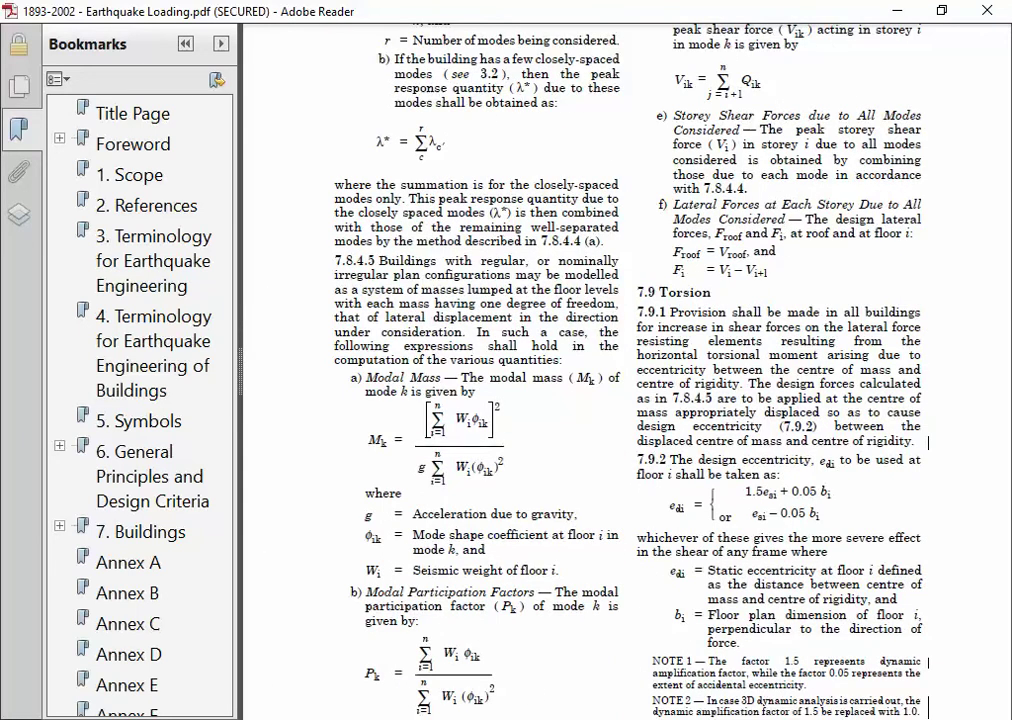
ctrl+scroll(729, 292, up, 1)
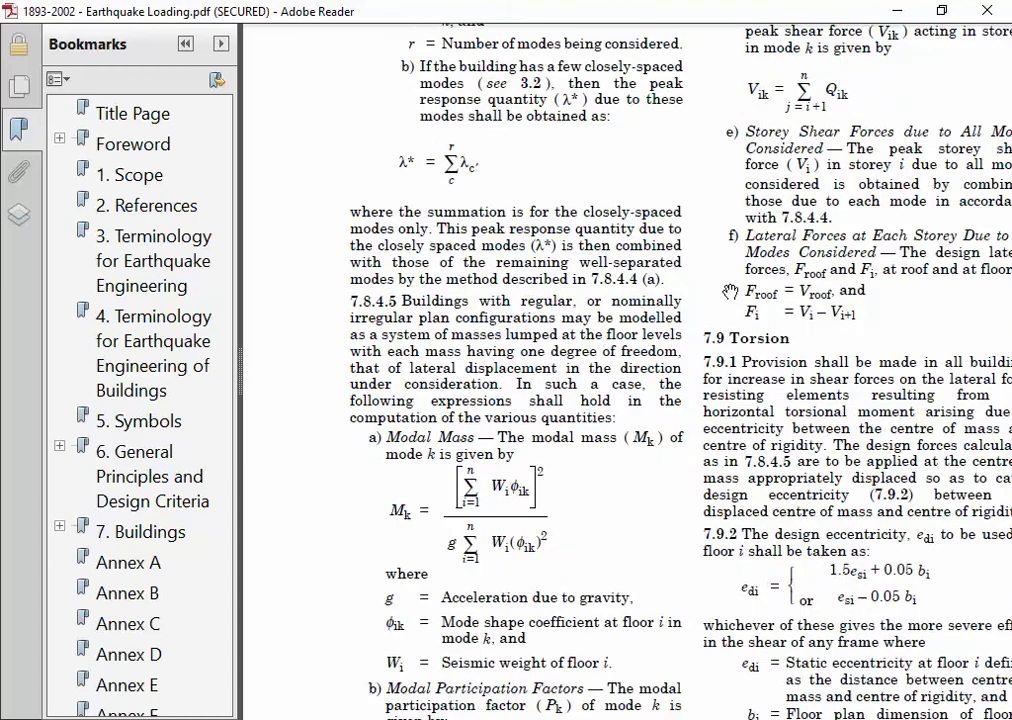
ctrl+scroll(729, 292, up, 1)
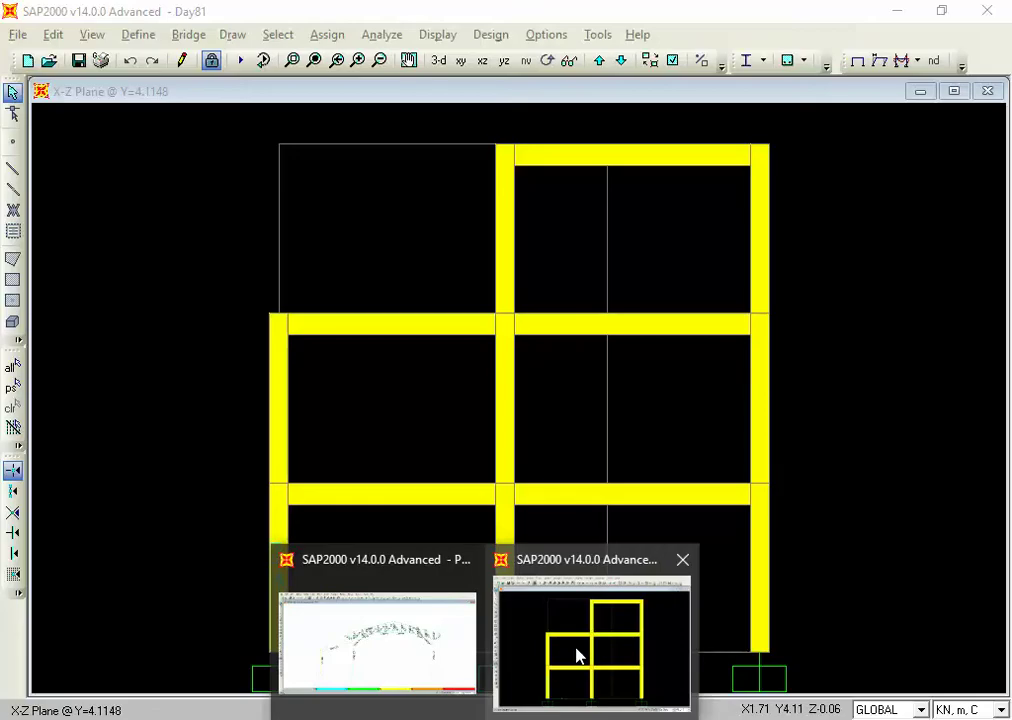
click(577, 656)
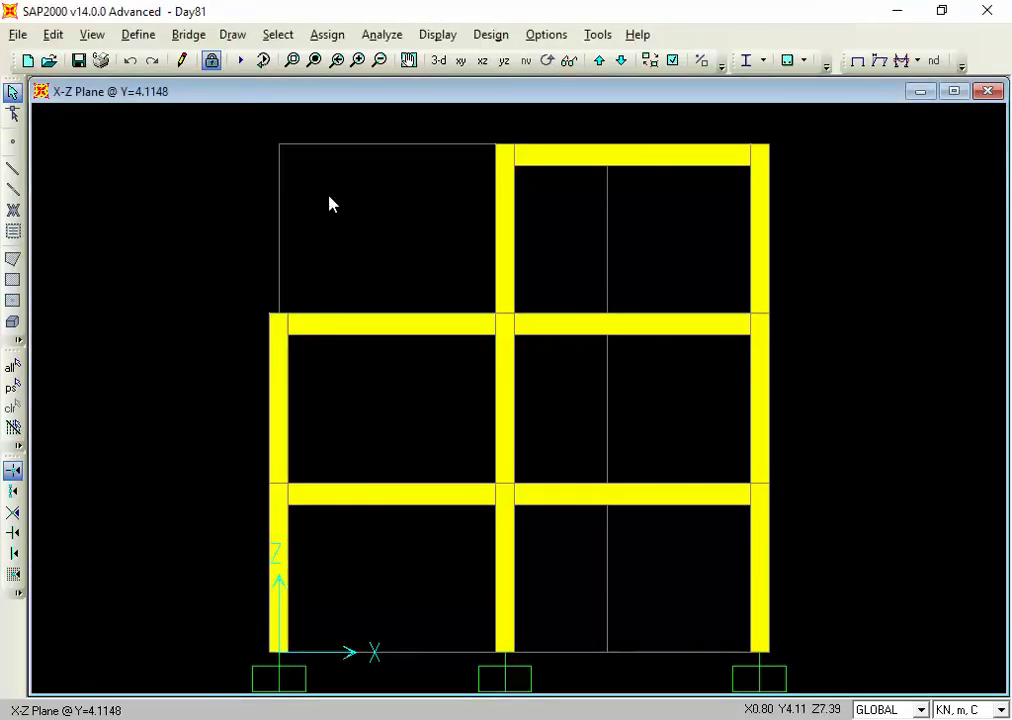
click(437, 34)
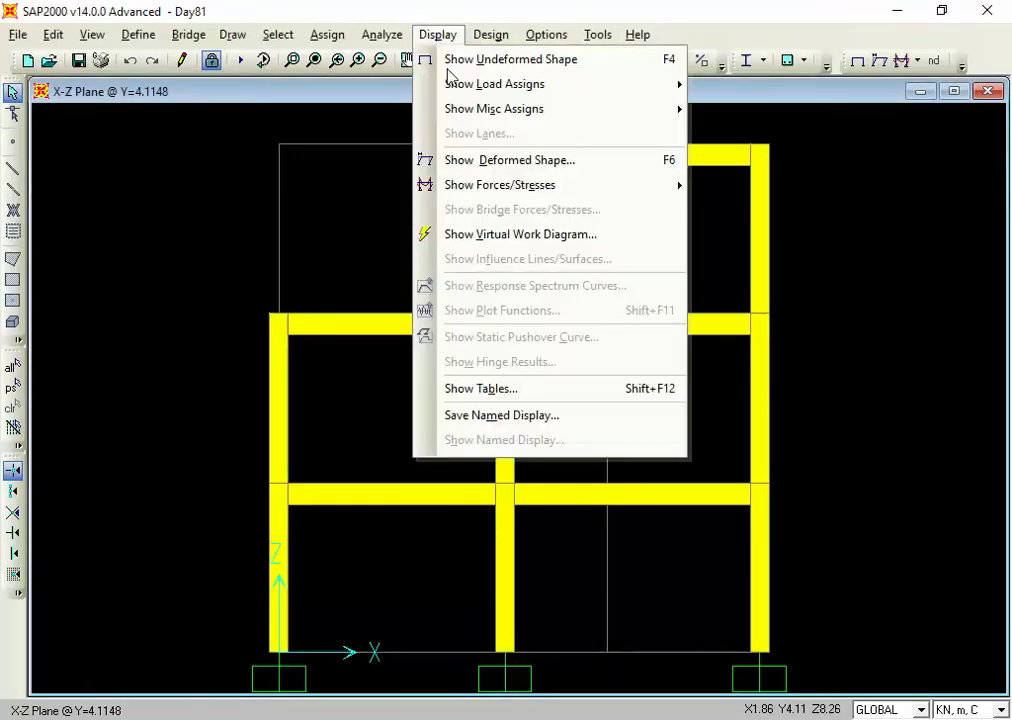
click(474, 390)
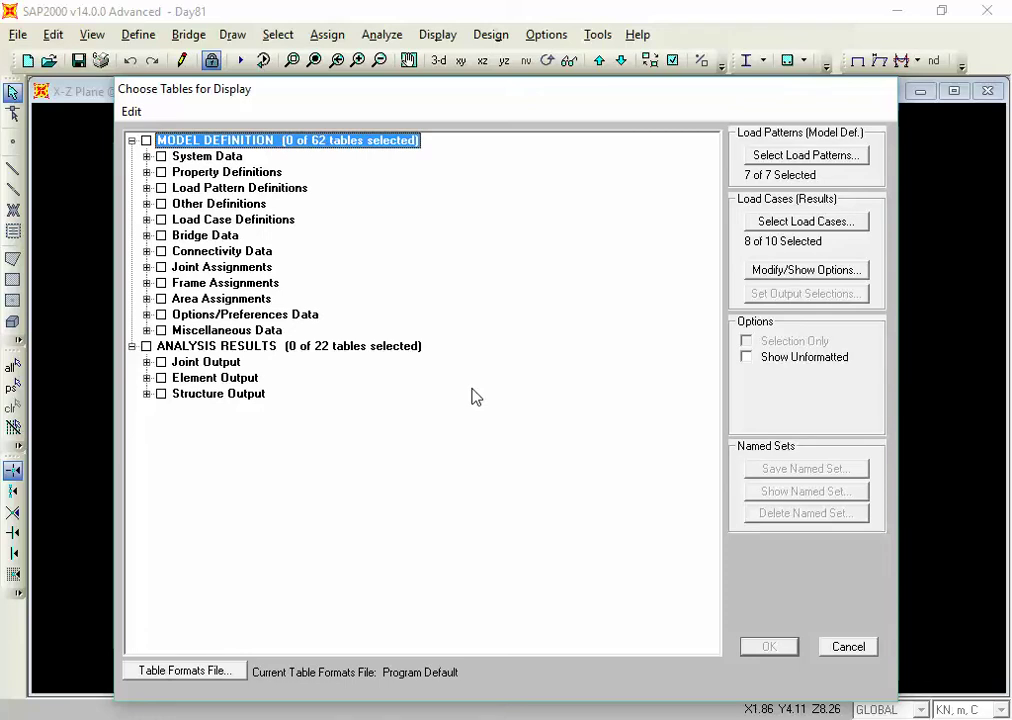
click(146, 393)
click(161, 409)
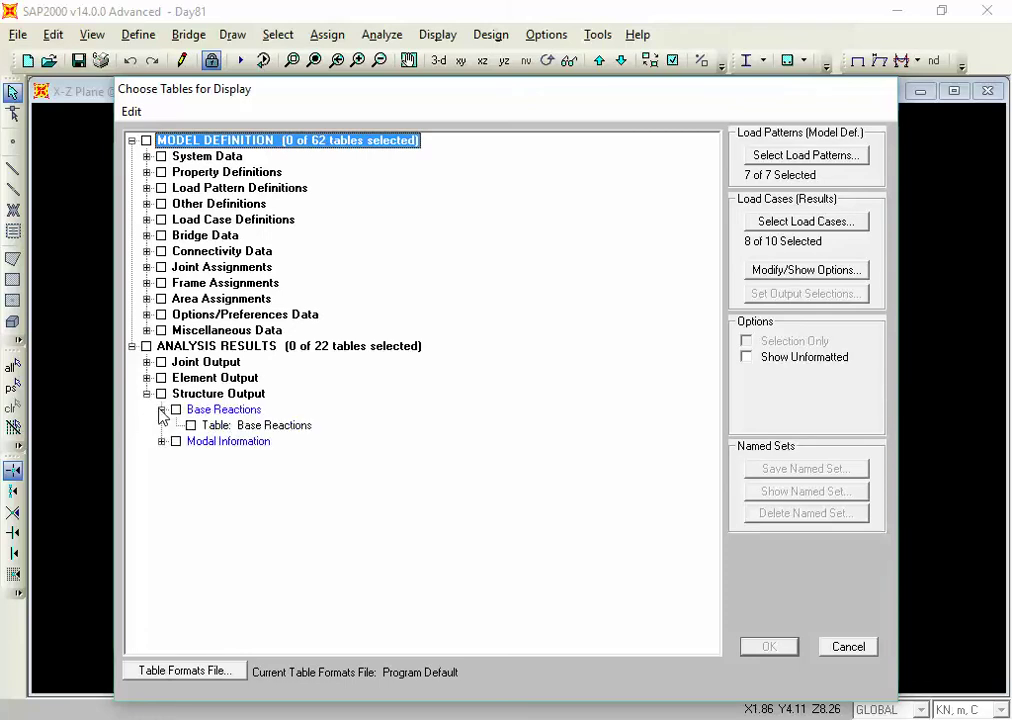
click(847, 646)
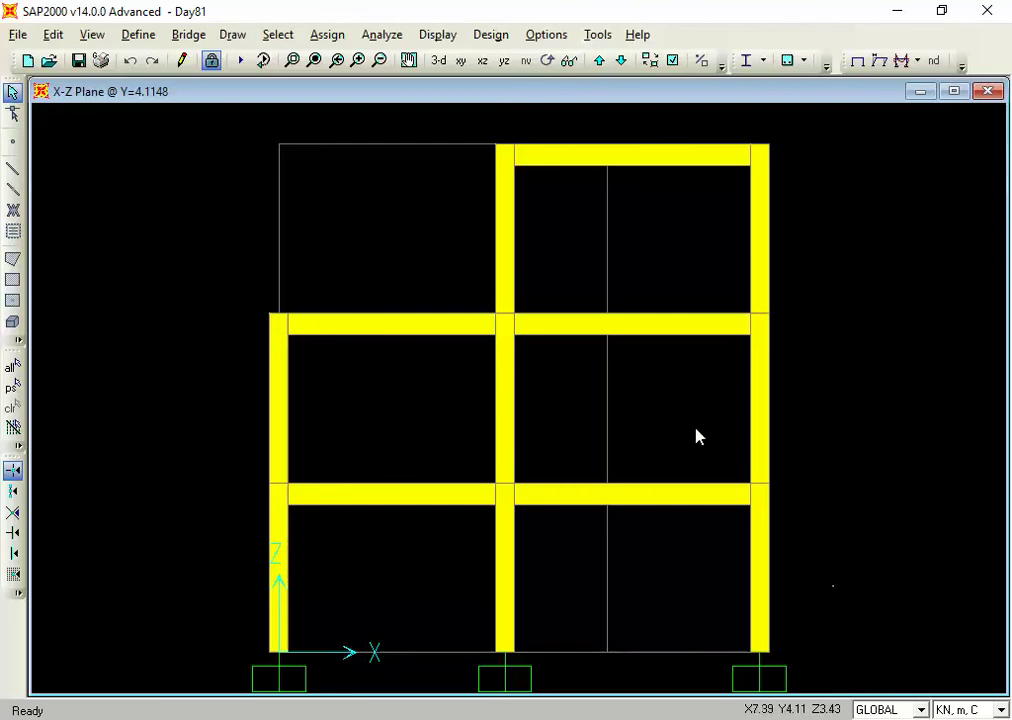
Choose the Base Reactions table under Structure Output in the analysis results for display
click(433, 38)
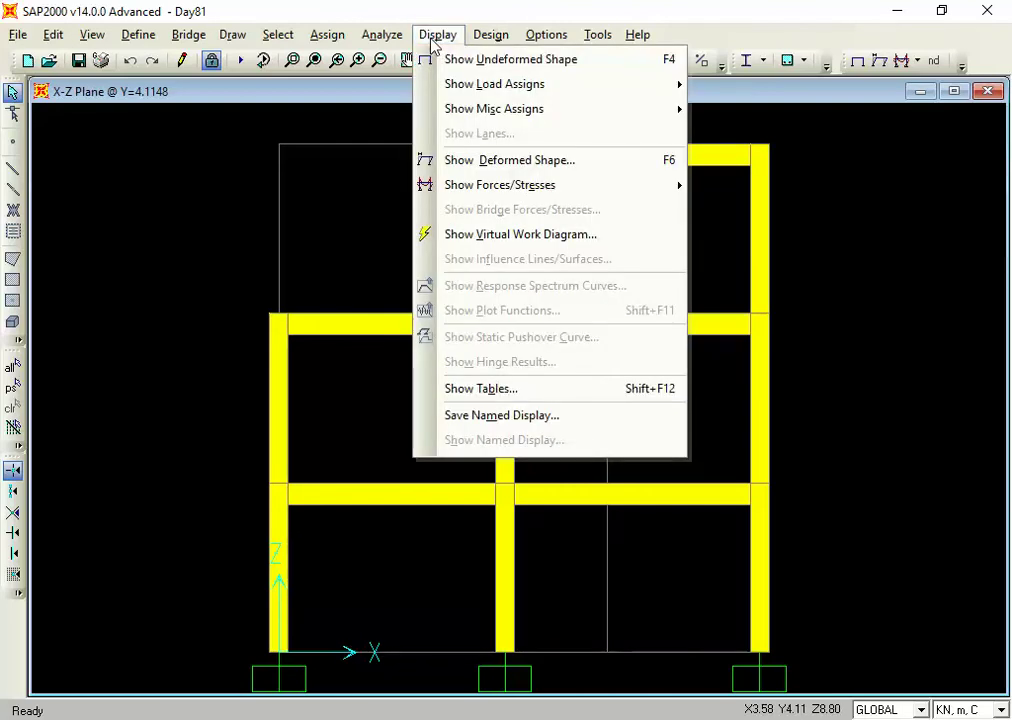
click(486, 390)
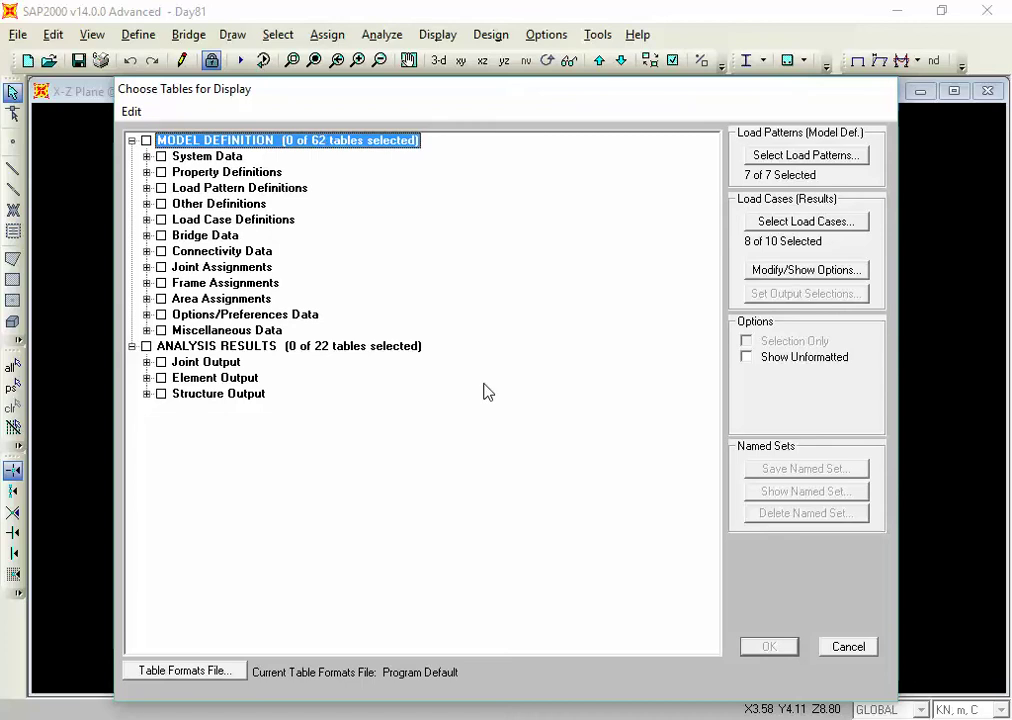
click(148, 393)
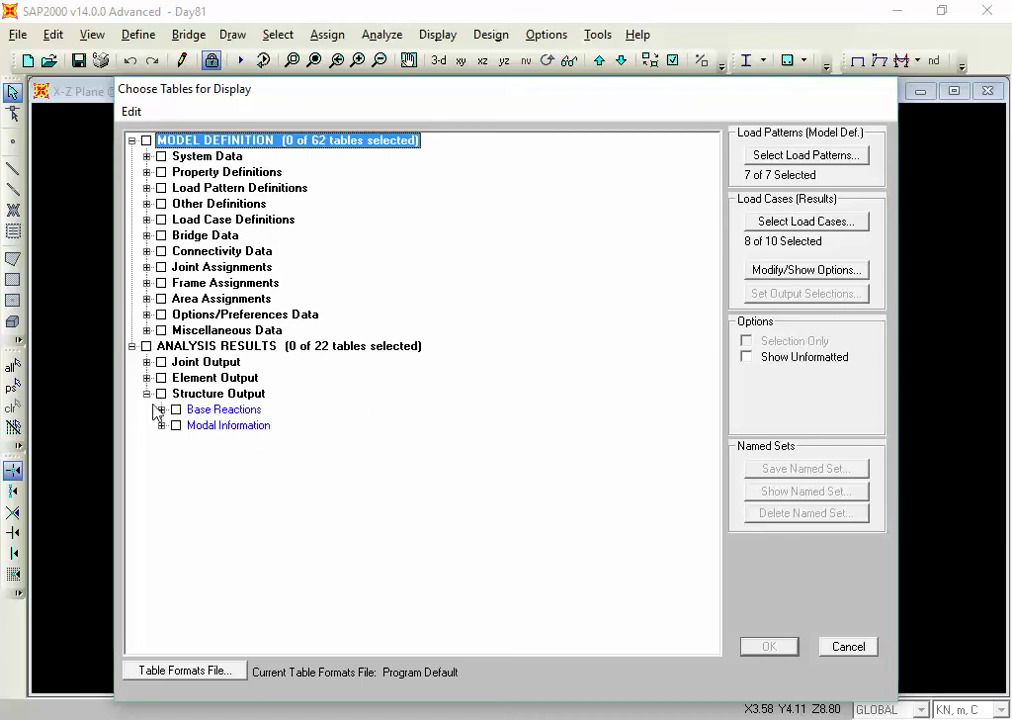
click(161, 409)
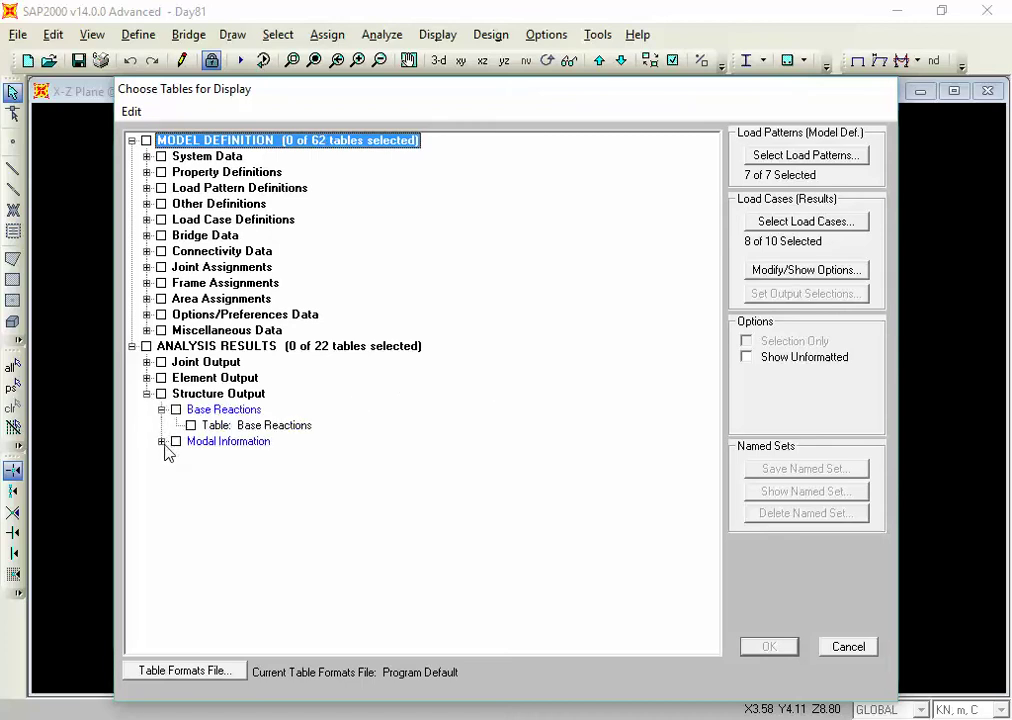
click(161, 441)
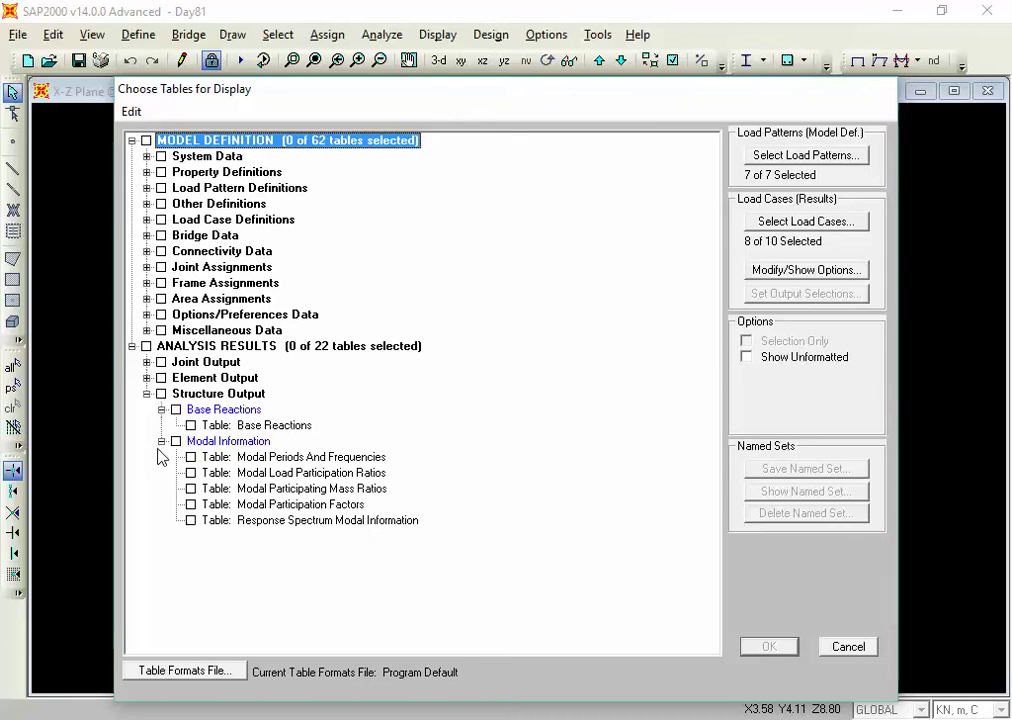
click(161, 441)
click(191, 425)
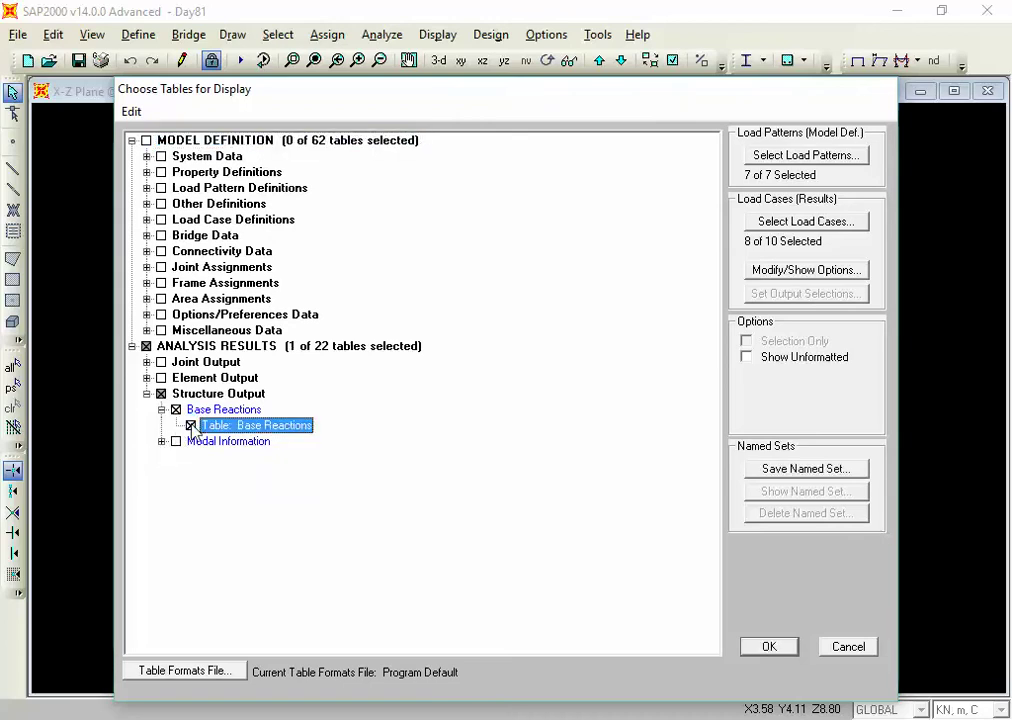
click(191, 425)
click(161, 409)
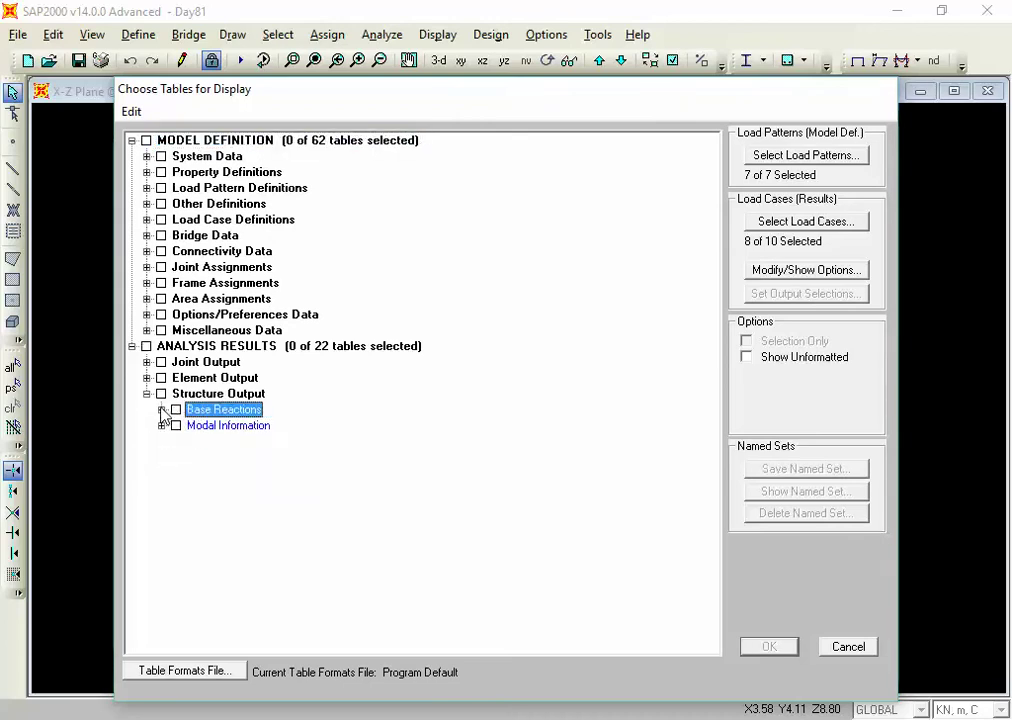
click(176, 410)
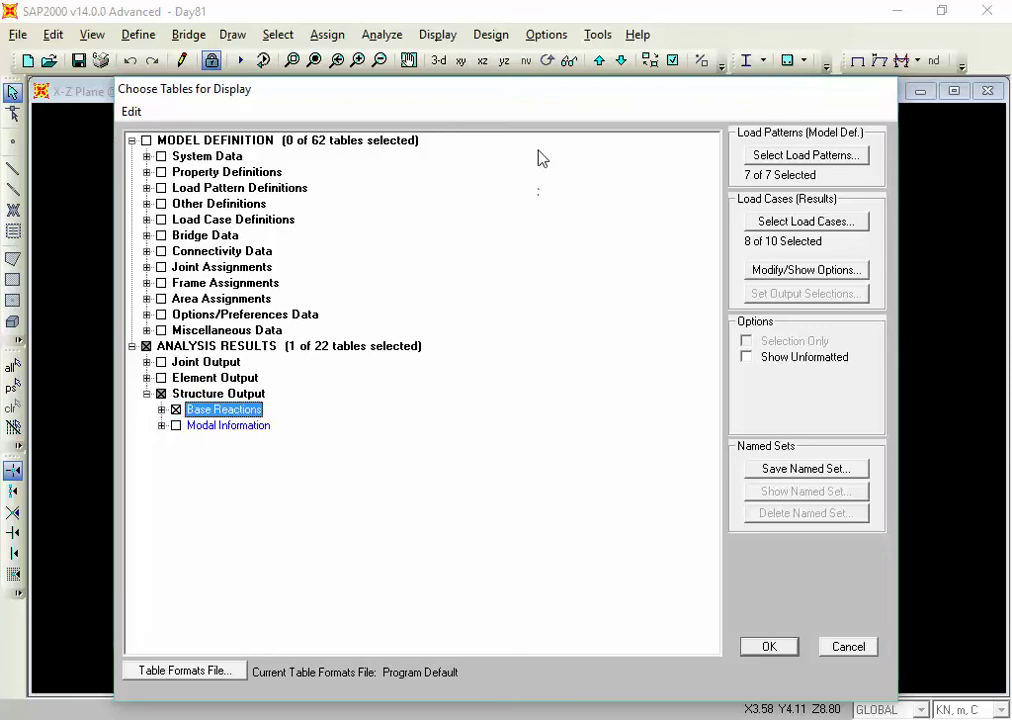
Restrict the load cases for the result tables to Eqx and Eqy
click(762, 222)
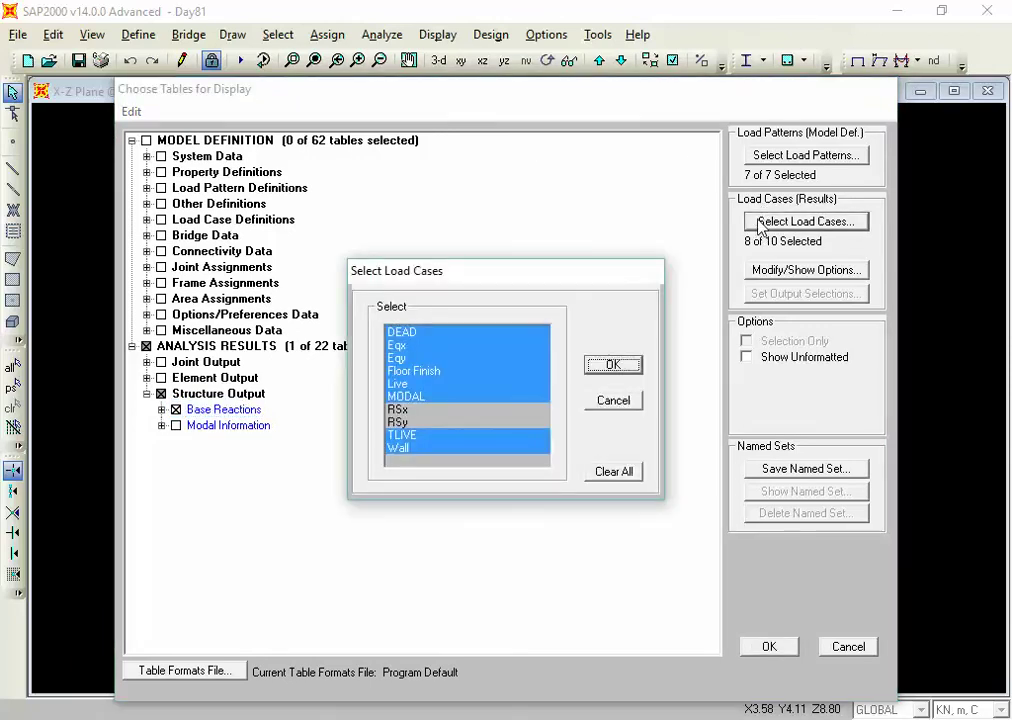
drag(426, 345, 422, 360)
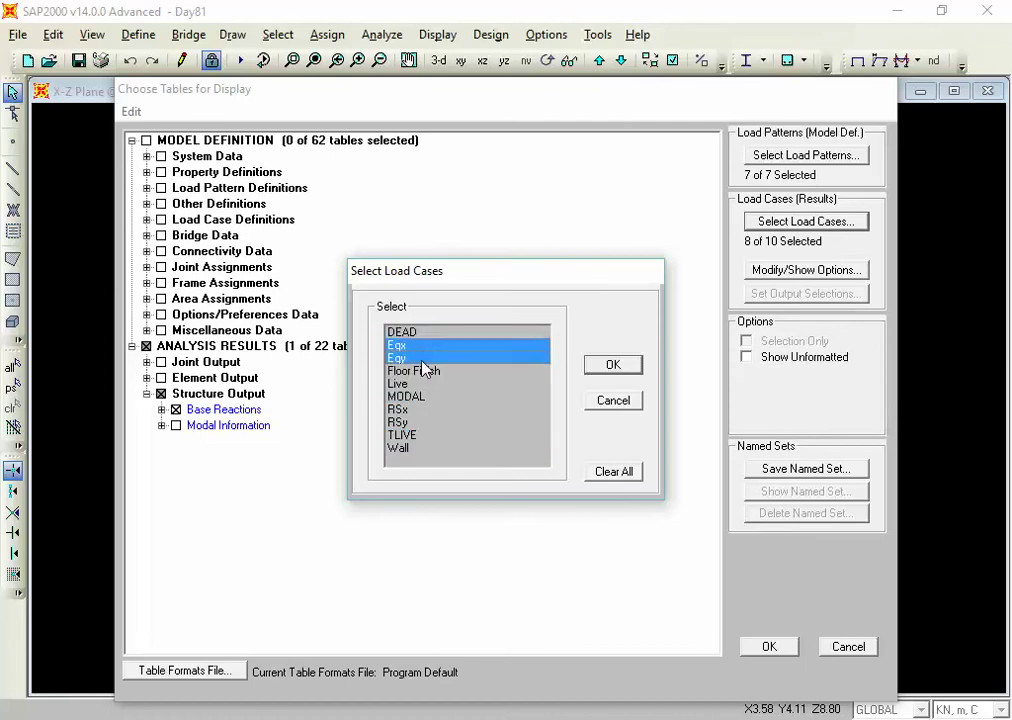
Add RSx and RSy to the selected load cases Eqx and Eqy, and view the Base Reactions table
ctrl+click(405, 410)
ctrl+click(405, 423)
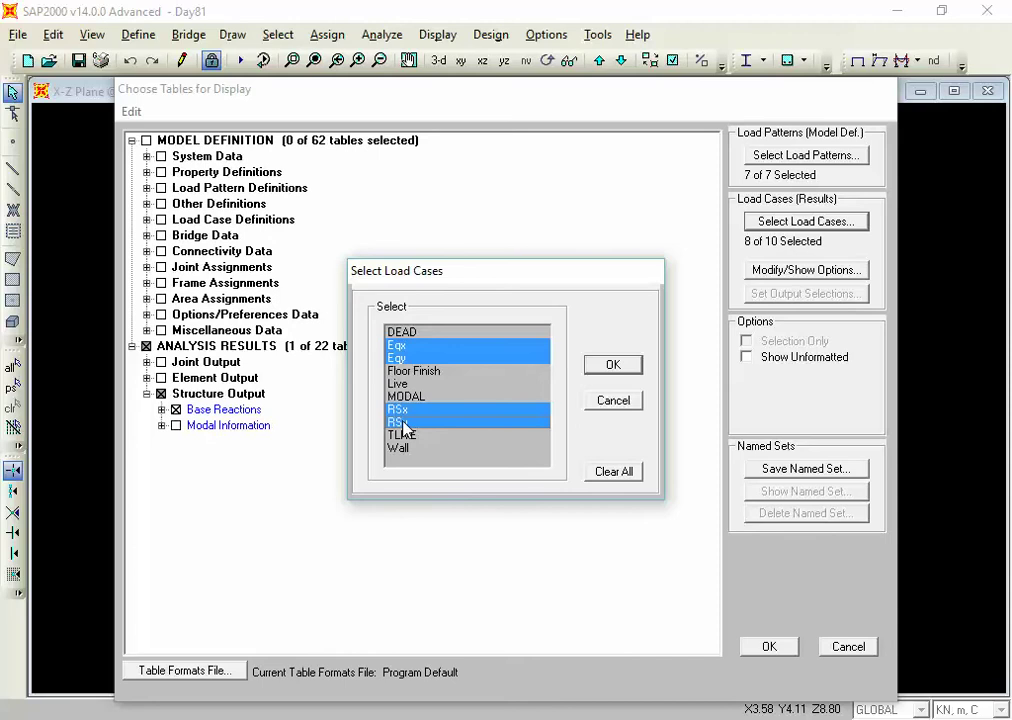
click(619, 366)
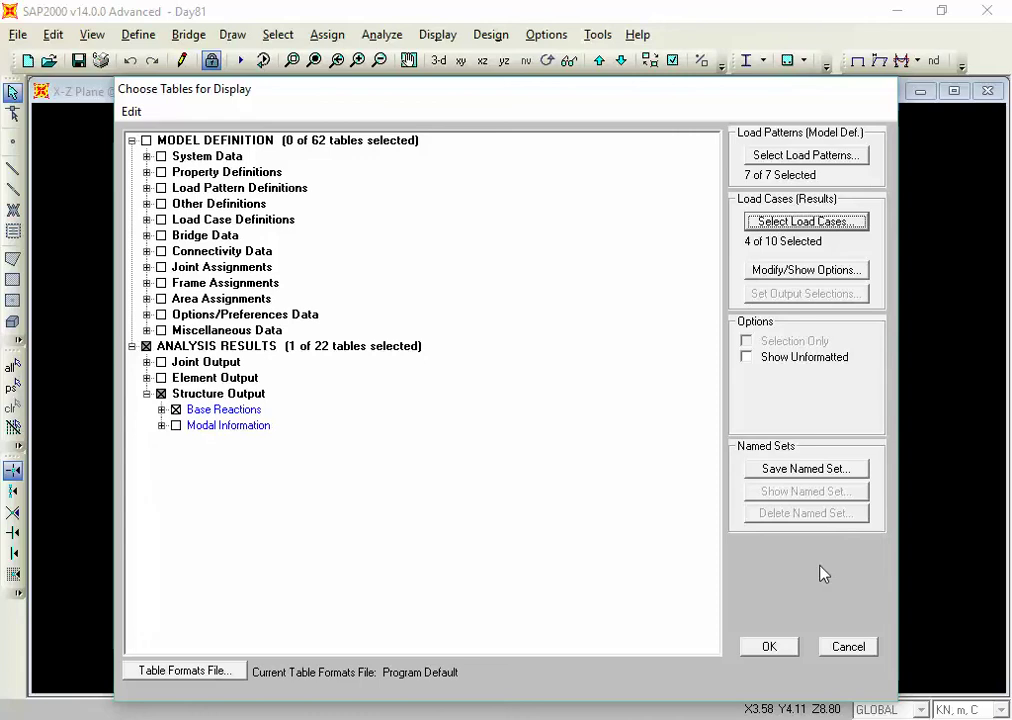
click(770, 646)
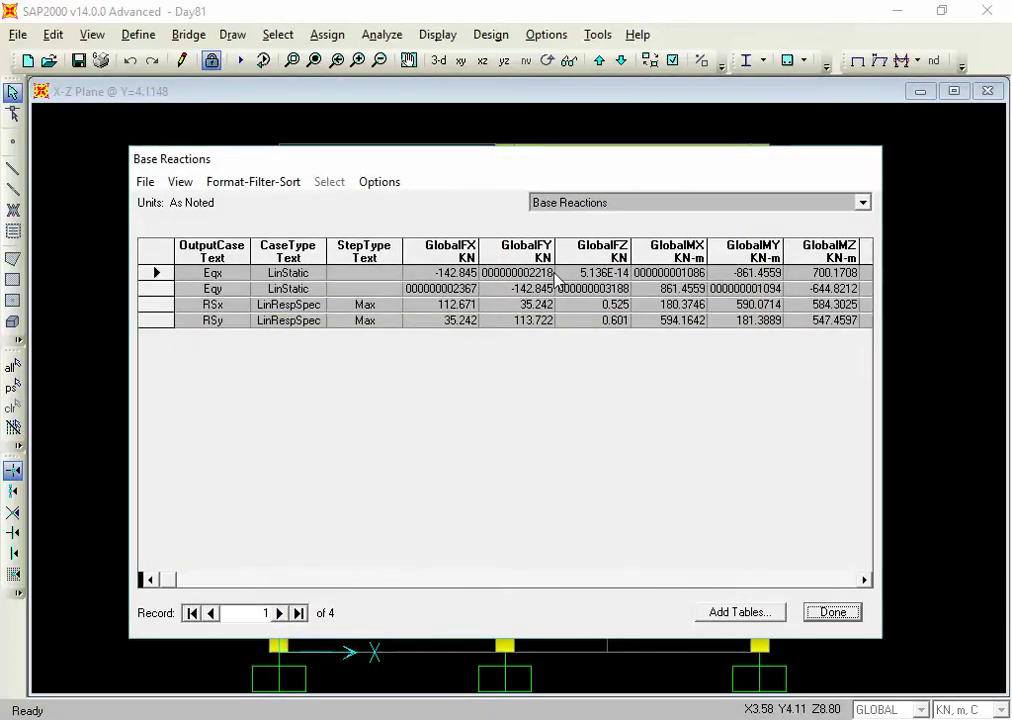
click(832, 611)
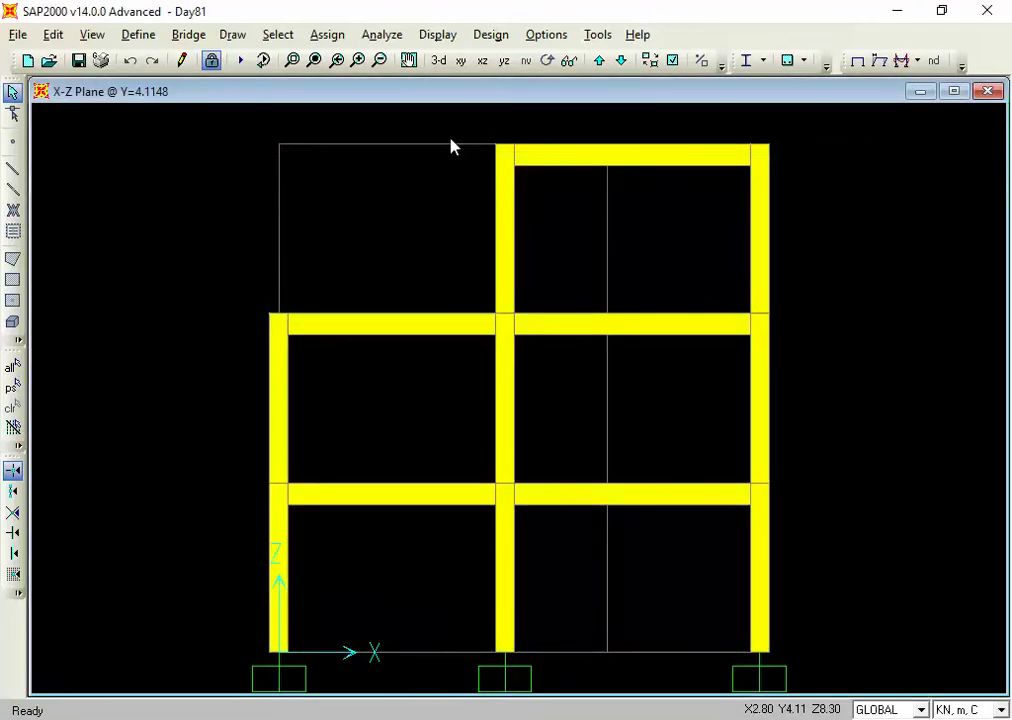
Reopen the table selection, expand Structure Output, and choose load cases Eqx, Eqy, RSx and RSy for the results
click(424, 36)
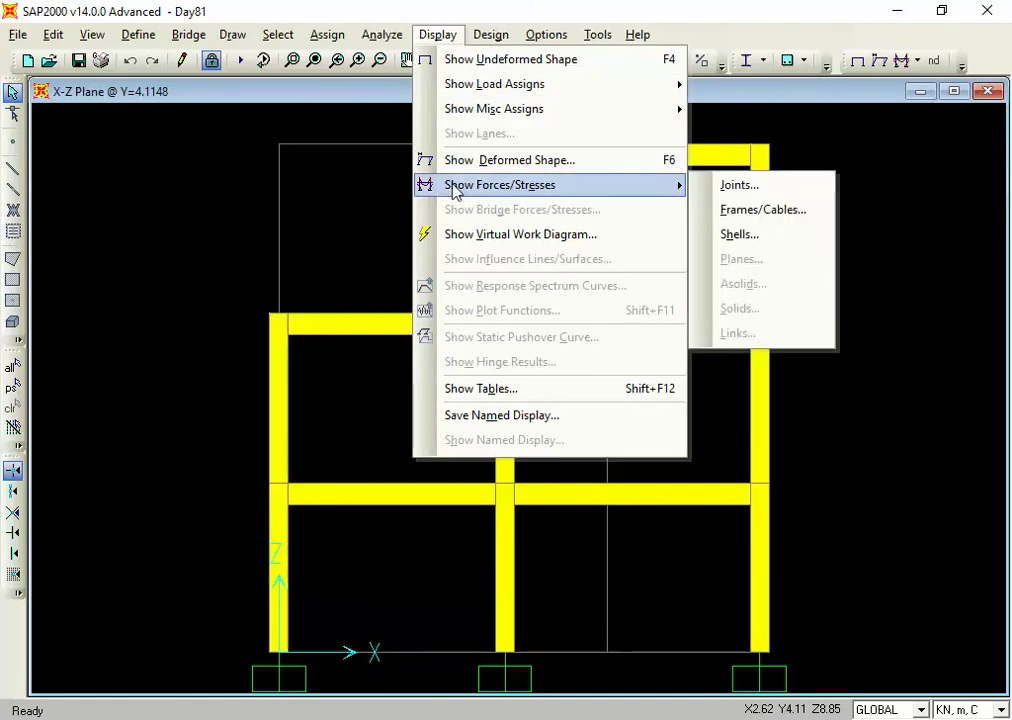
click(490, 390)
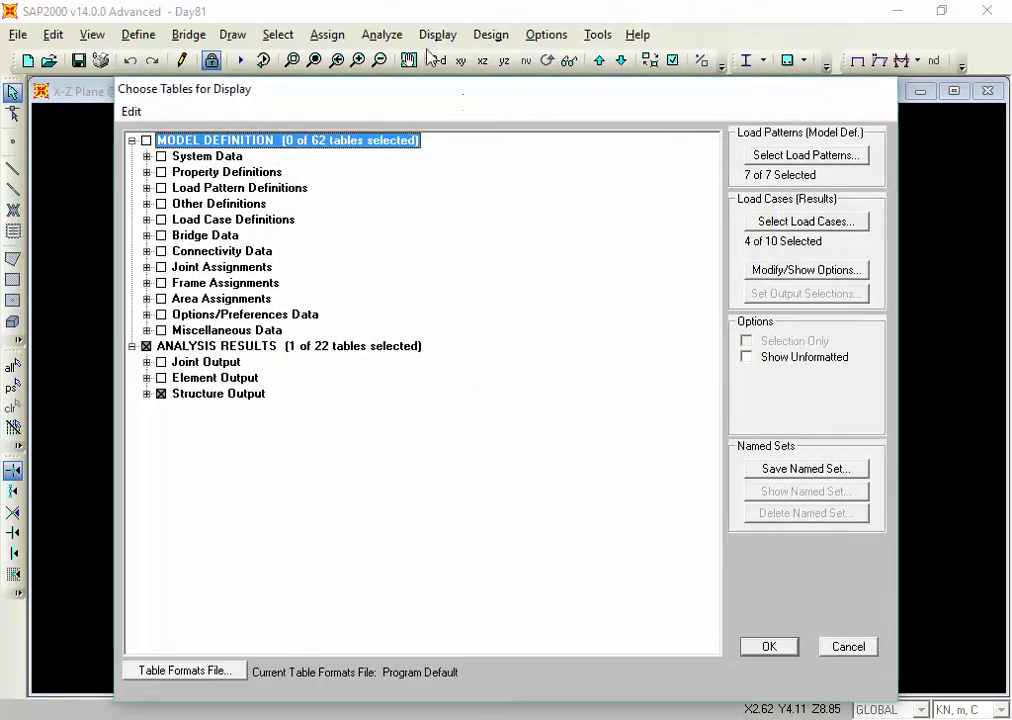
click(147, 394)
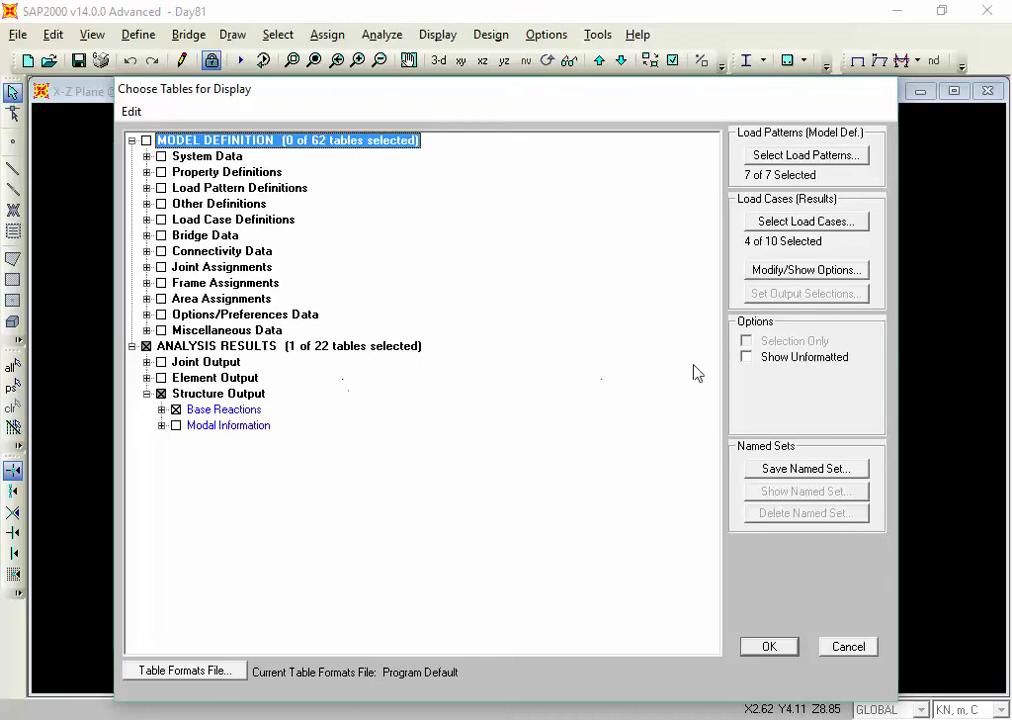
click(812, 222)
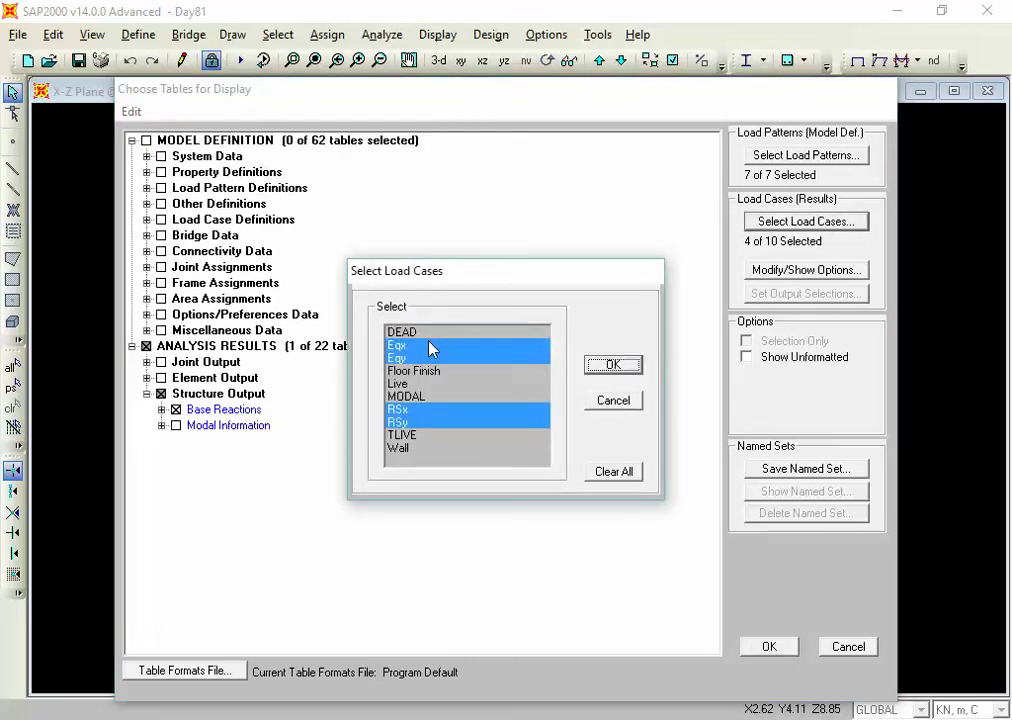
drag(425, 345, 428, 358)
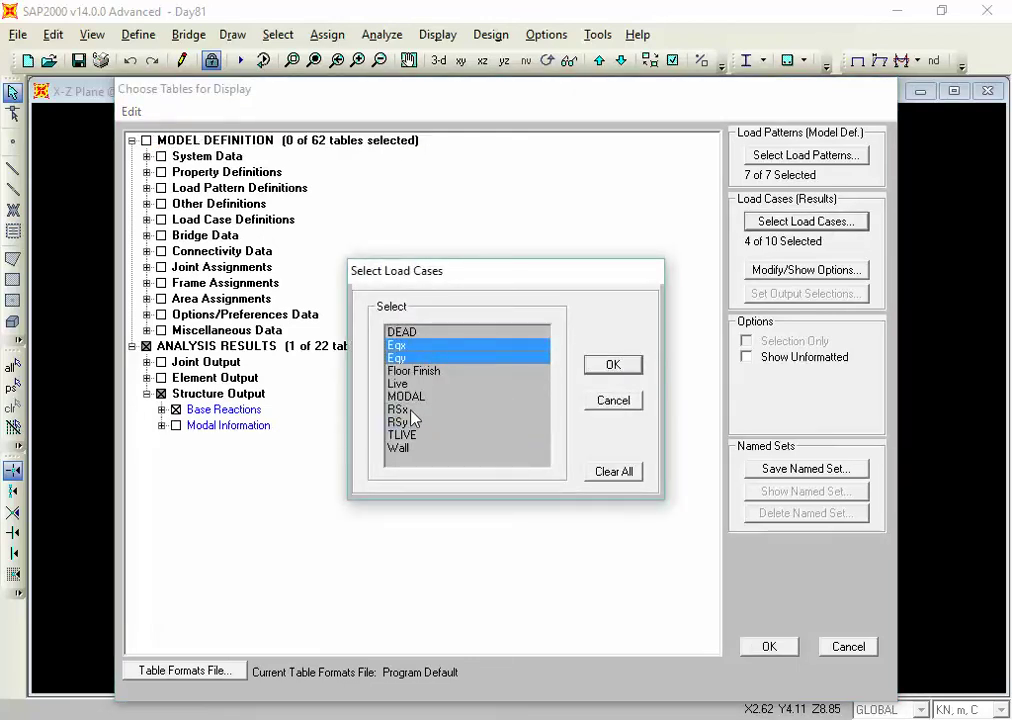
ctrl+drag(412, 413, 413, 428)
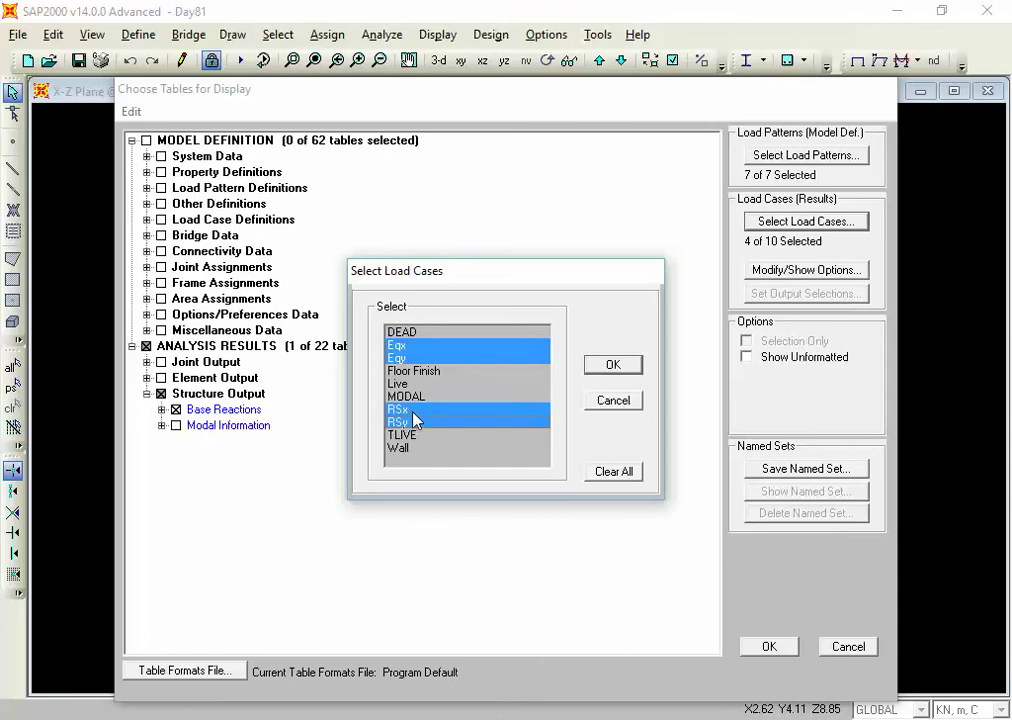
click(611, 368)
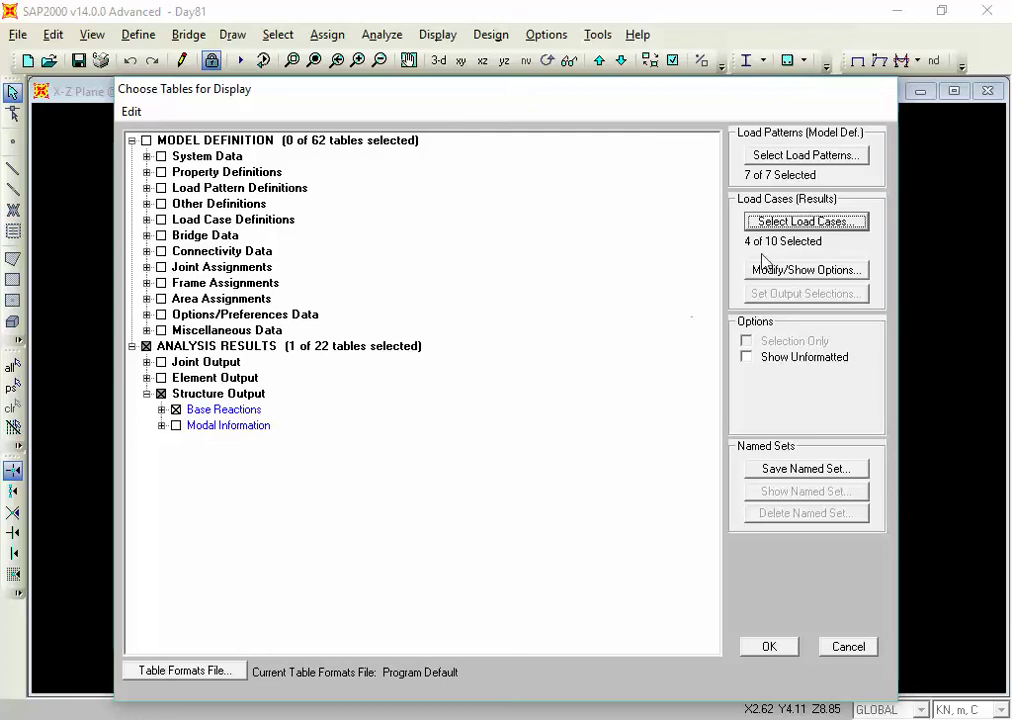
Reselect load cases Eqx, Eqy, RSx and RSy and display the Base Reactions table
click(818, 228)
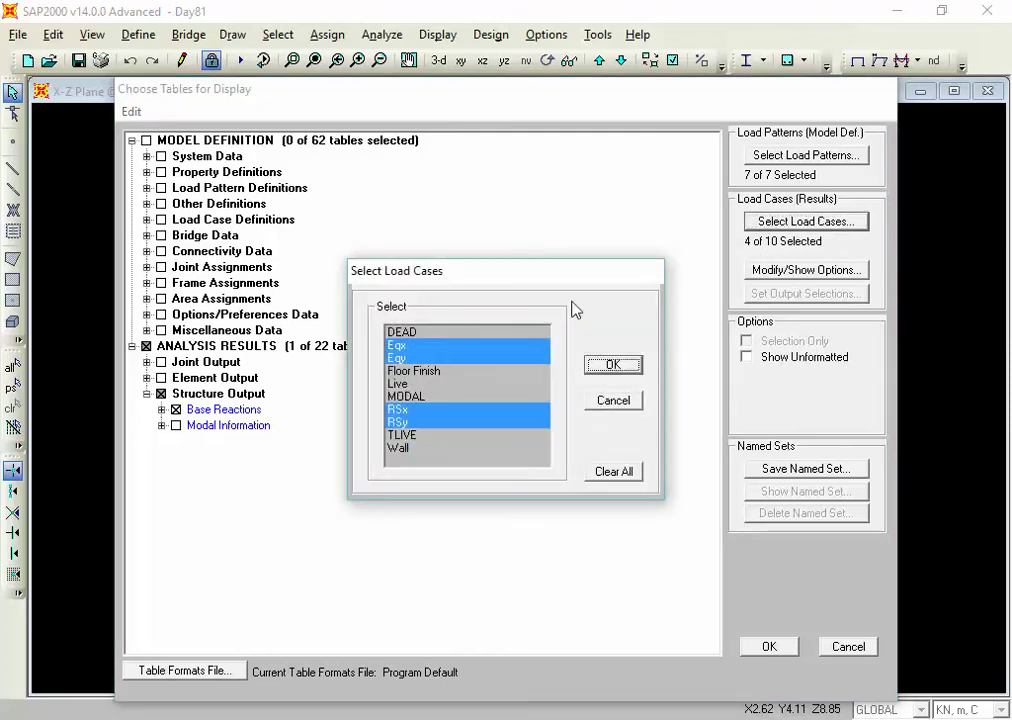
ctrl+click(448, 342)
ctrl+click(445, 353)
drag(445, 344, 444, 355)
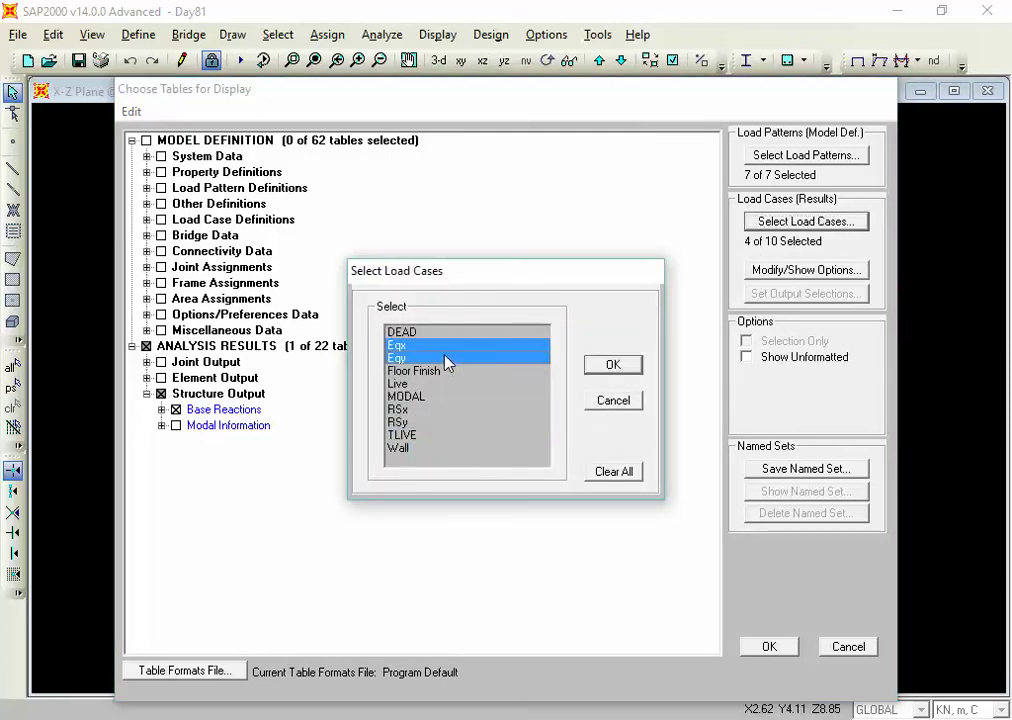
ctrl+click(413, 410)
ctrl+click(410, 423)
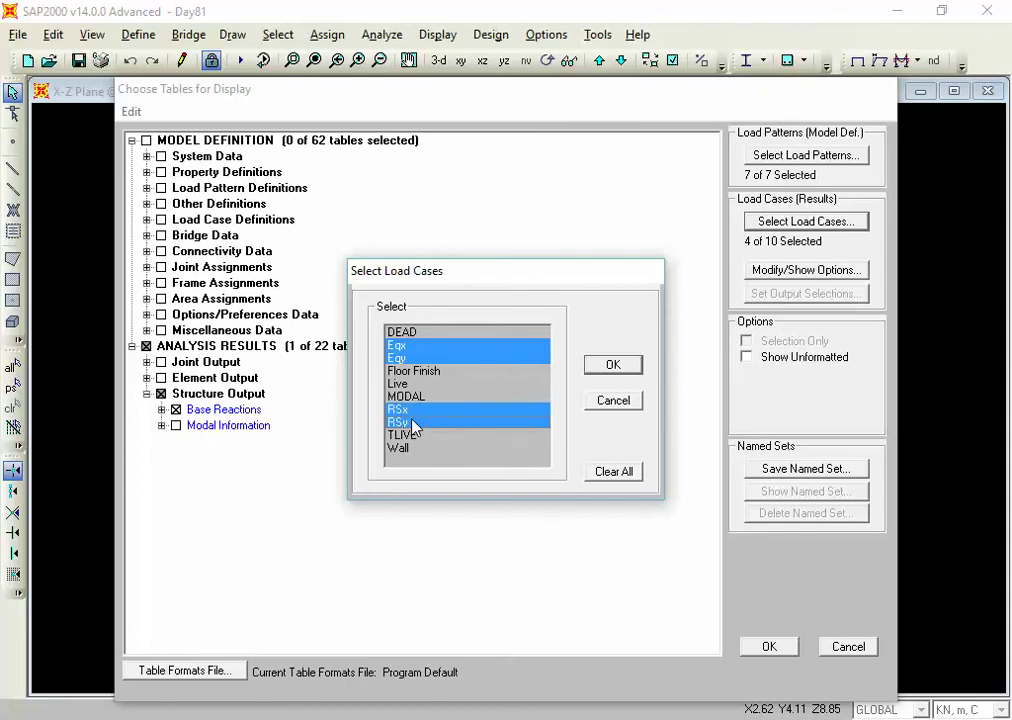
click(616, 366)
click(776, 647)
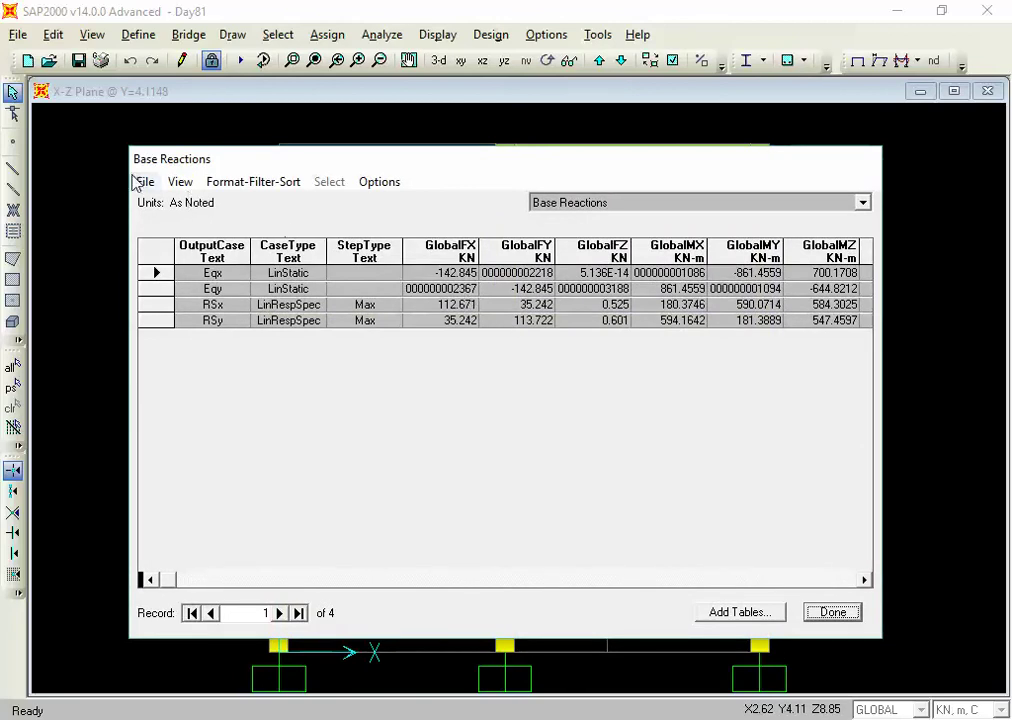
Export the current Base Reactions table to Excel and switch to the new workbook, Book2, in a maximized window
click(143, 182)
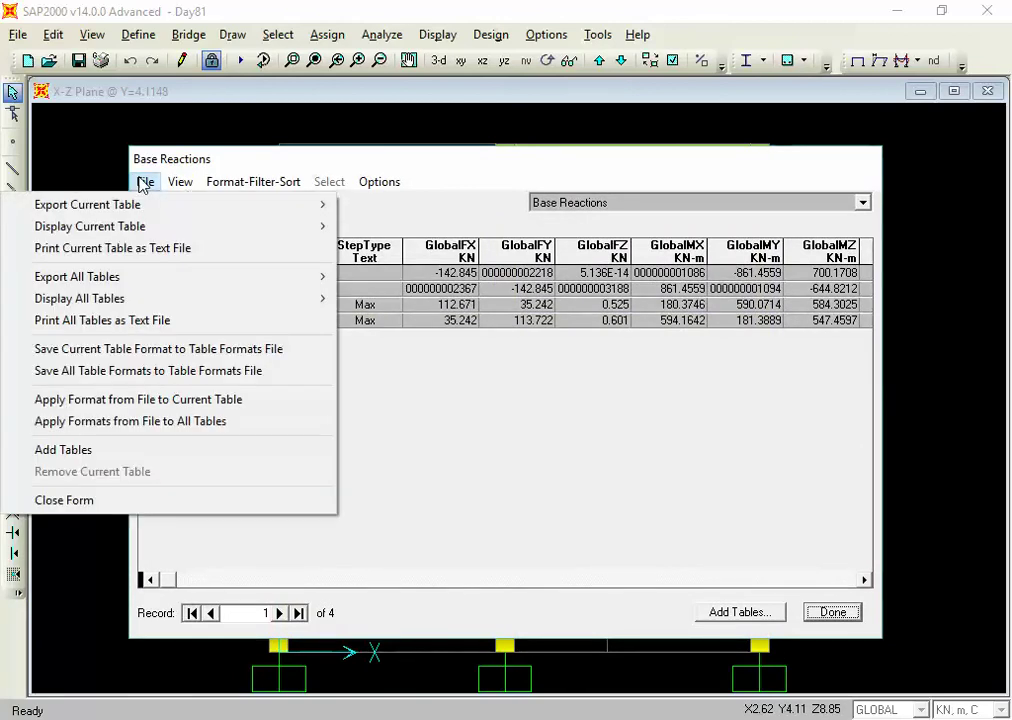
mouse_move(169, 210)
click(405, 207)
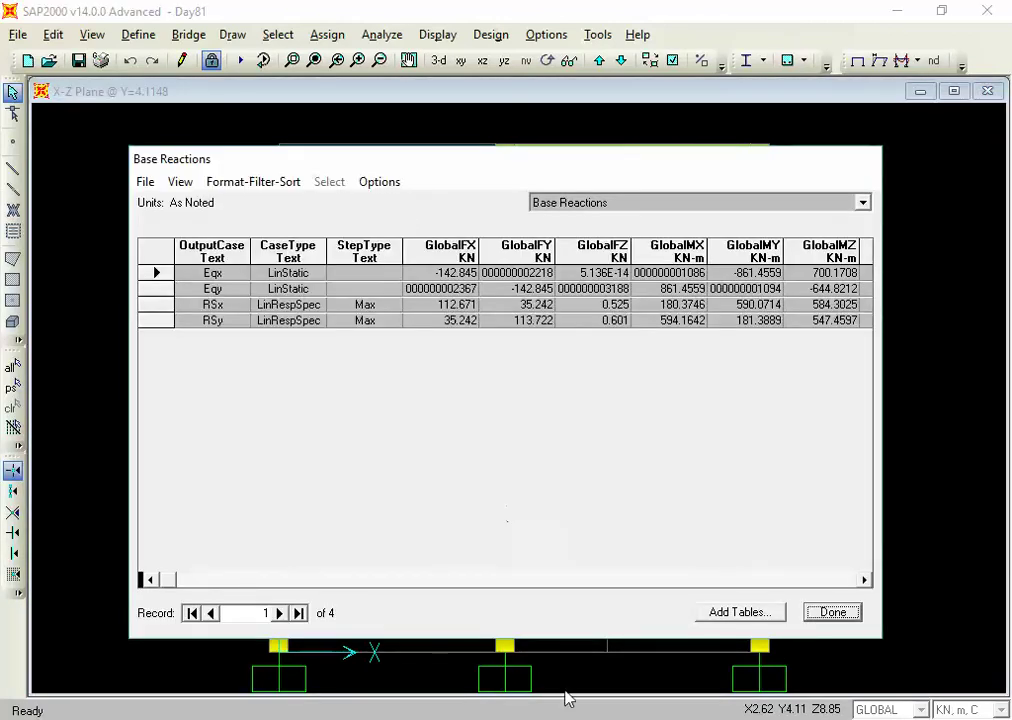
click(578, 719)
click(718, 678)
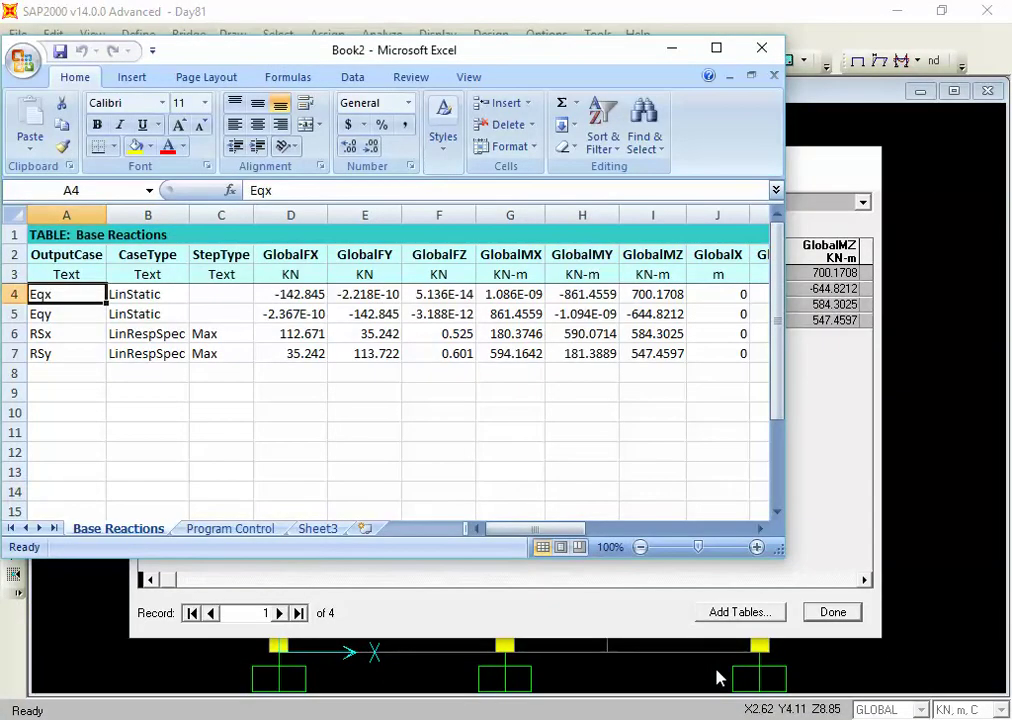
click(582, 490)
click(716, 50)
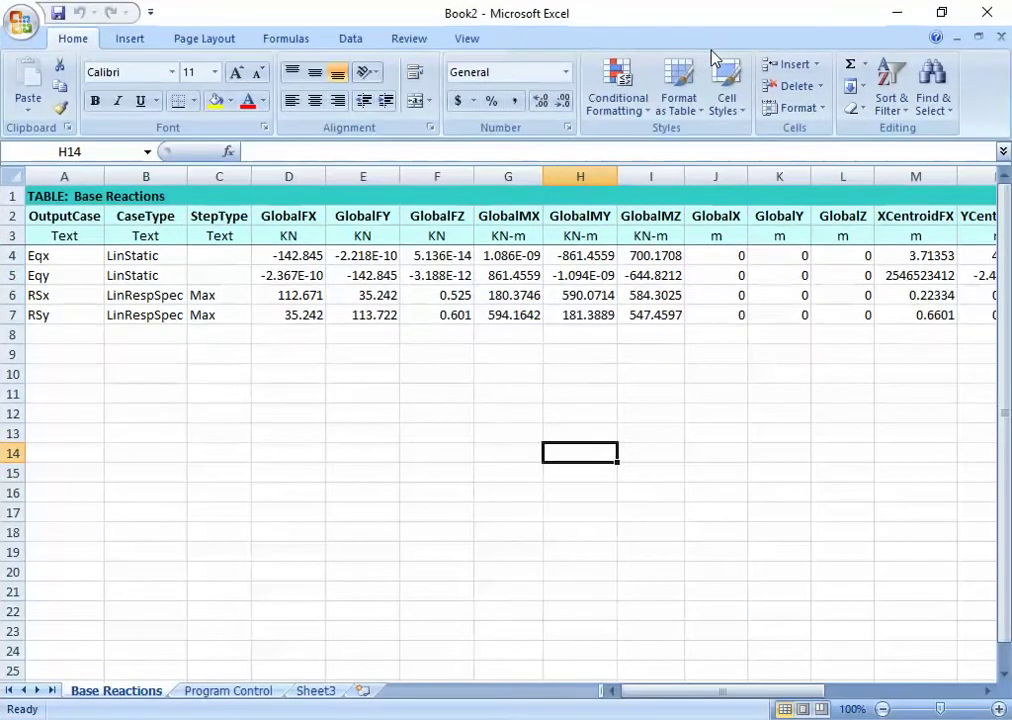
Fill the Eqx and RSx name cells and their GlobalFX values with yellow
click(350, 396)
click(296, 370)
click(295, 293)
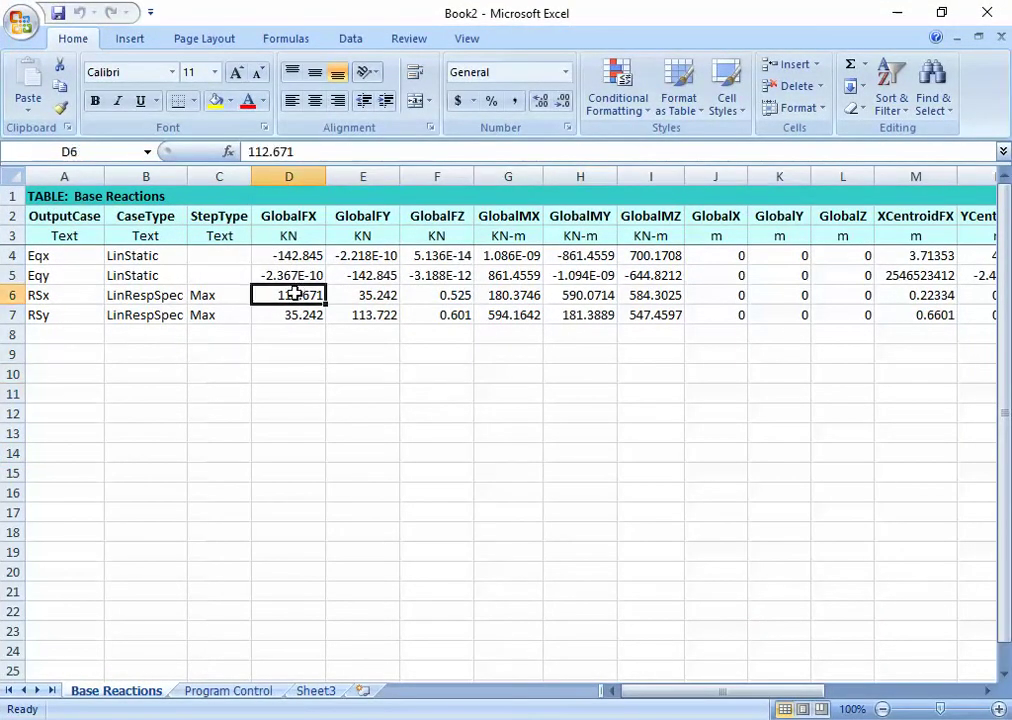
click(78, 258)
ctrl+click(289, 255)
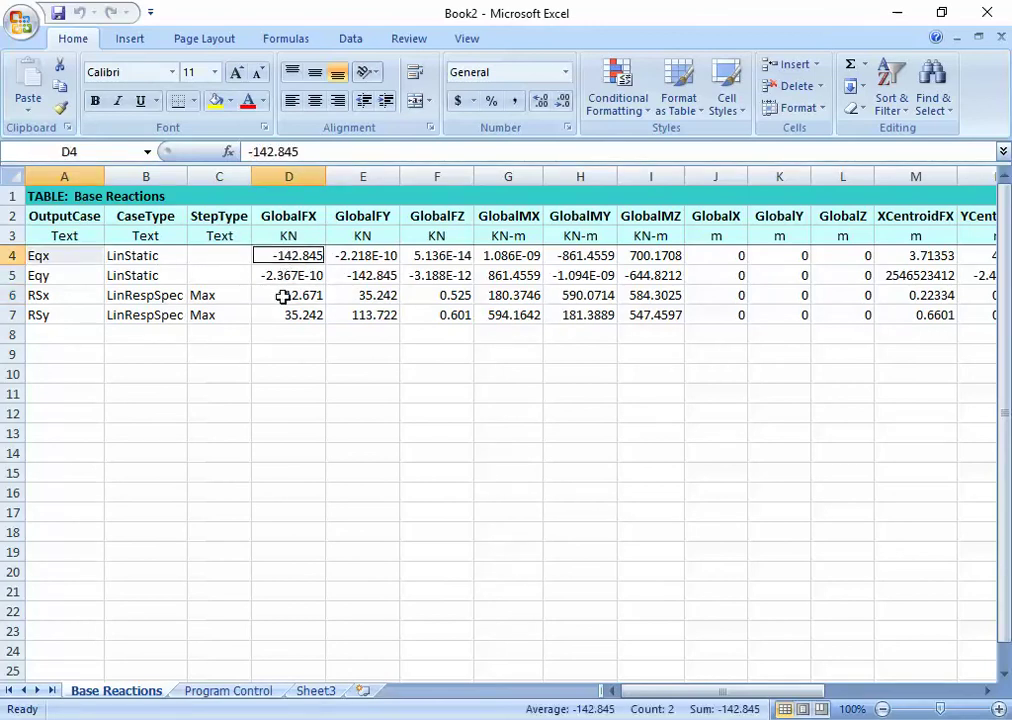
ctrl+click(282, 296)
ctrl+click(72, 294)
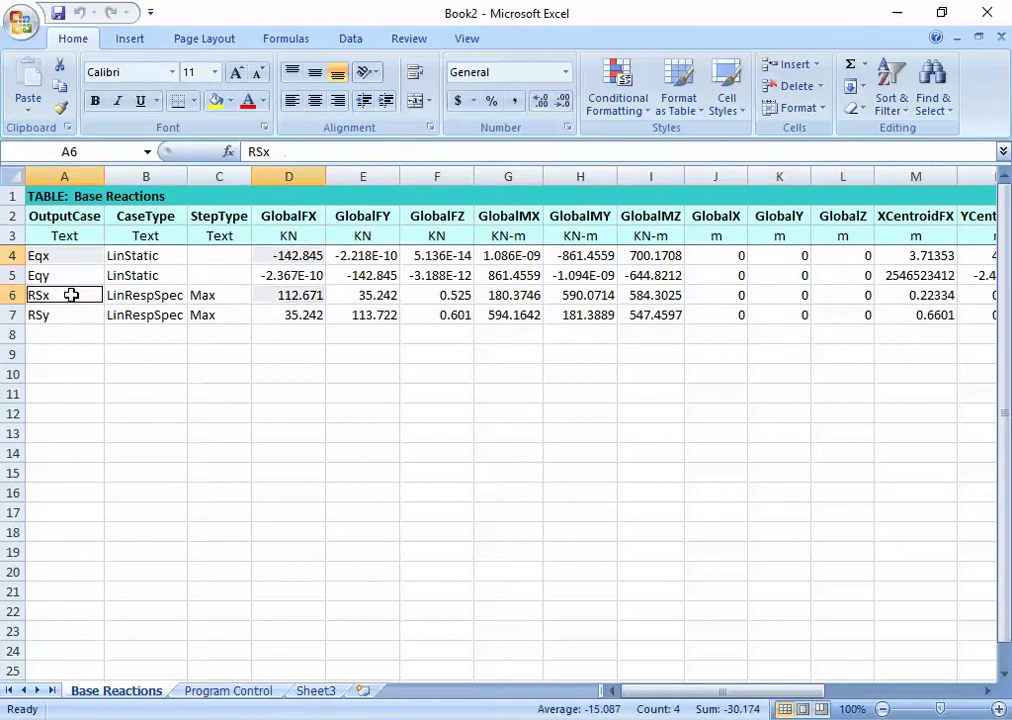
click(211, 103)
click(291, 394)
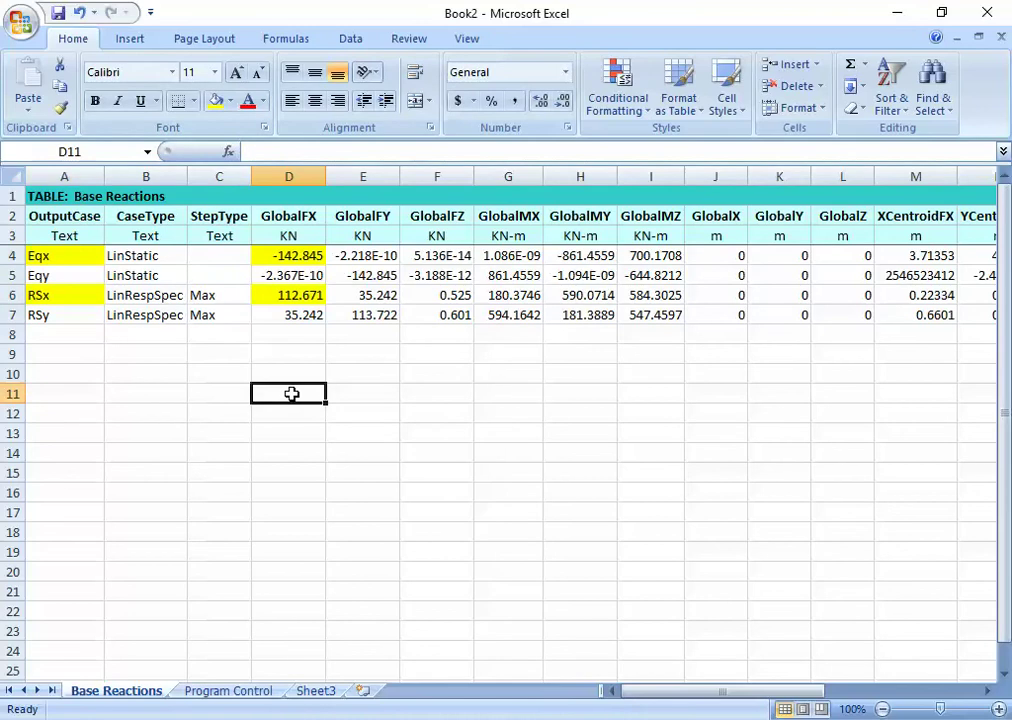
Fill the Eqy and RSy name cells and their GlobalFY values with light red
click(66, 273)
ctrl+click(351, 275)
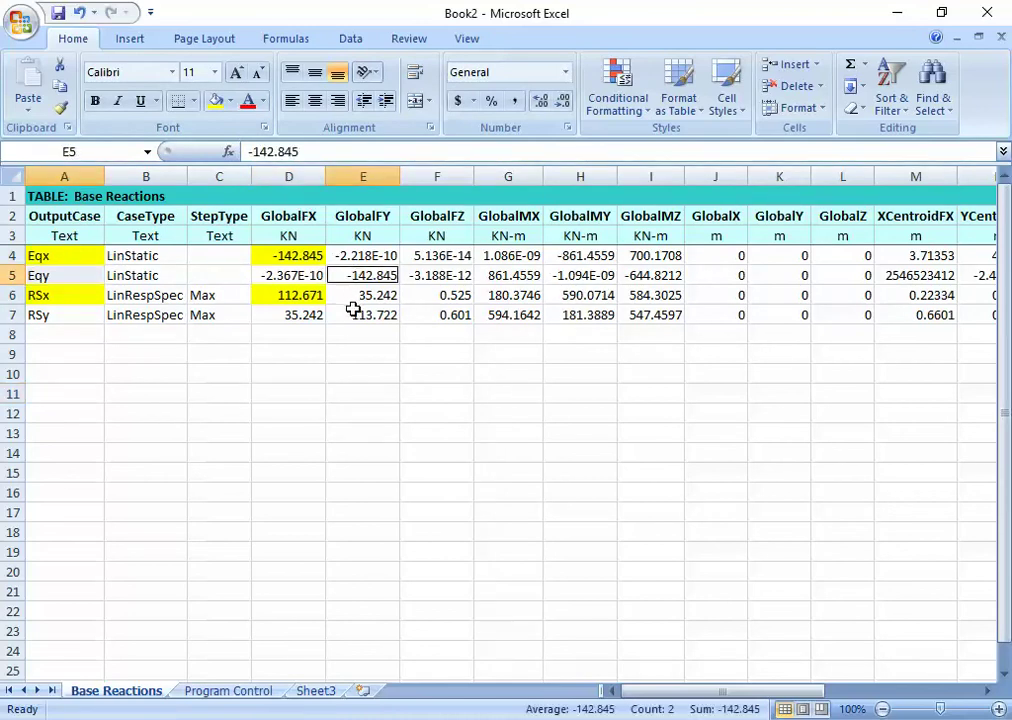
ctrl+click(353, 312)
ctrl+click(79, 316)
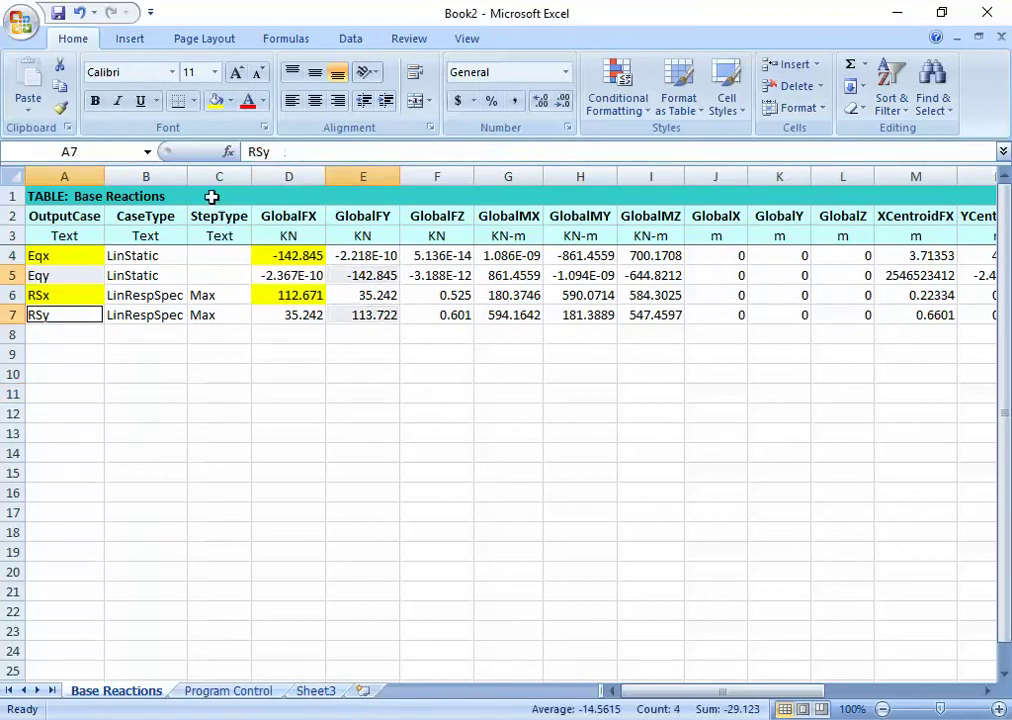
click(228, 101)
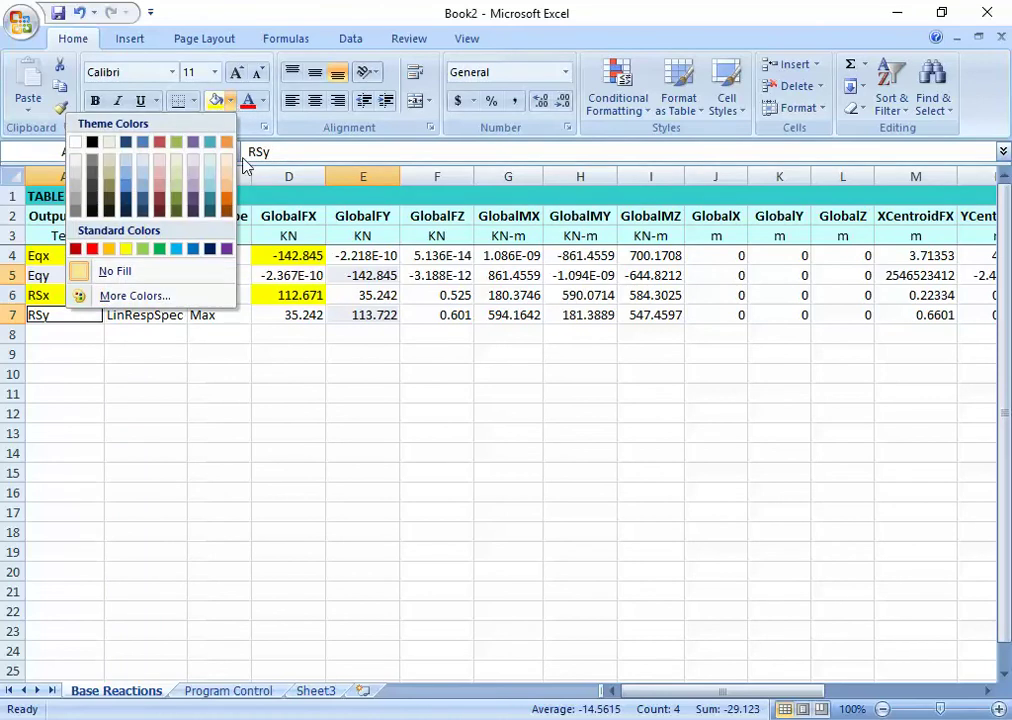
click(160, 188)
click(221, 375)
click(357, 414)
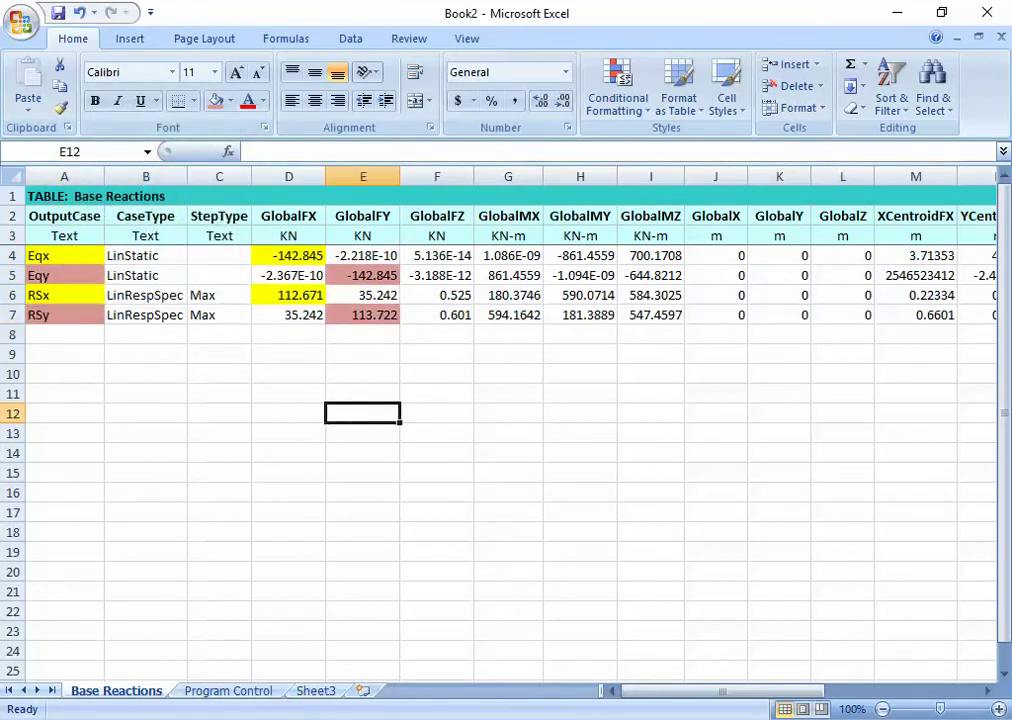
Switch back to SAP2000, close the Base Reactions table, and display it again for Eqx, Eqy, RSx and RSy
click(506, 660)
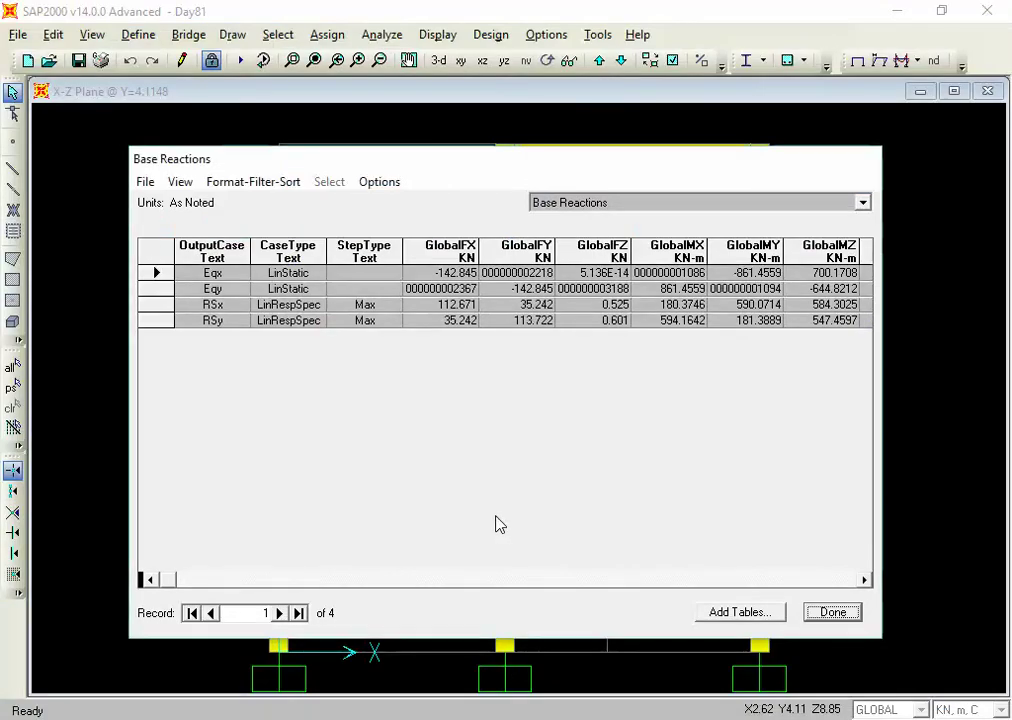
click(833, 613)
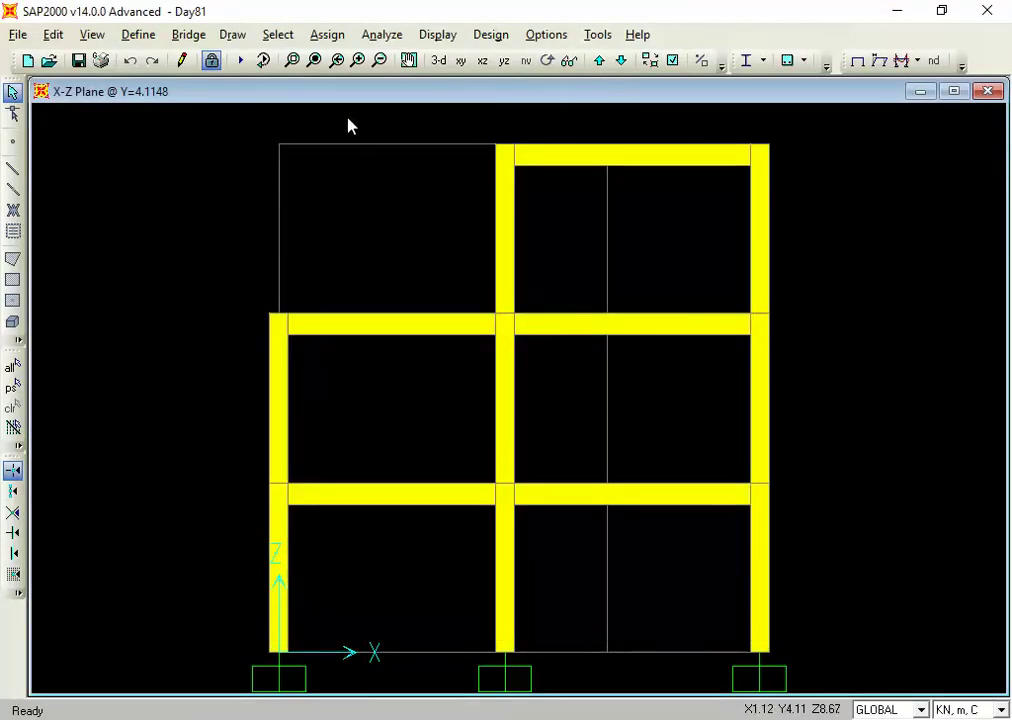
click(439, 38)
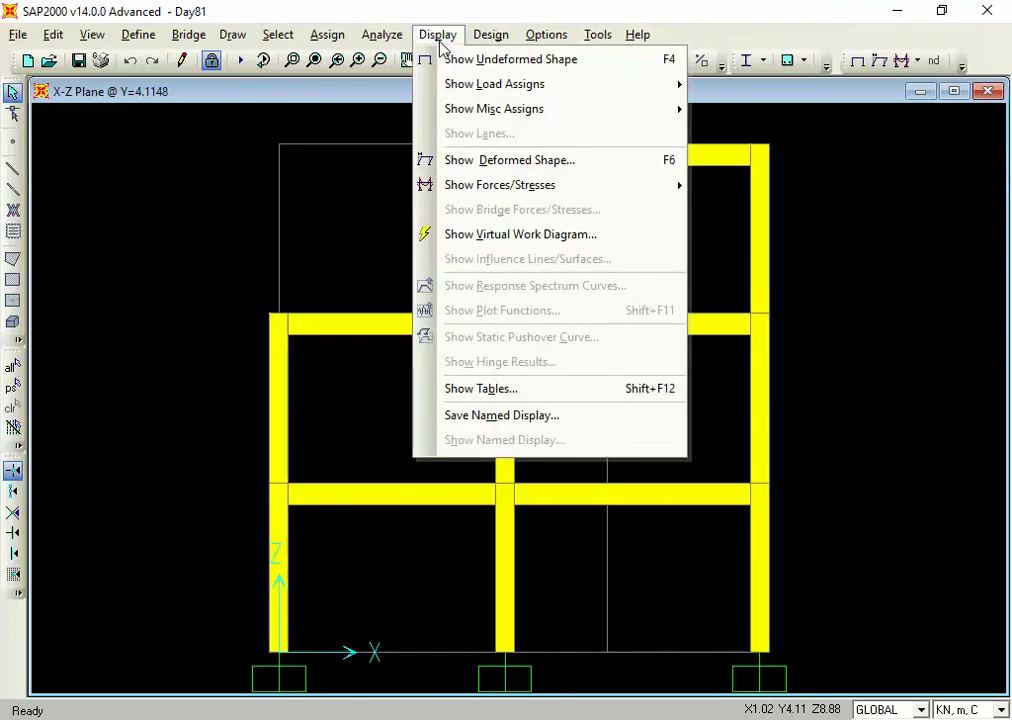
click(447, 389)
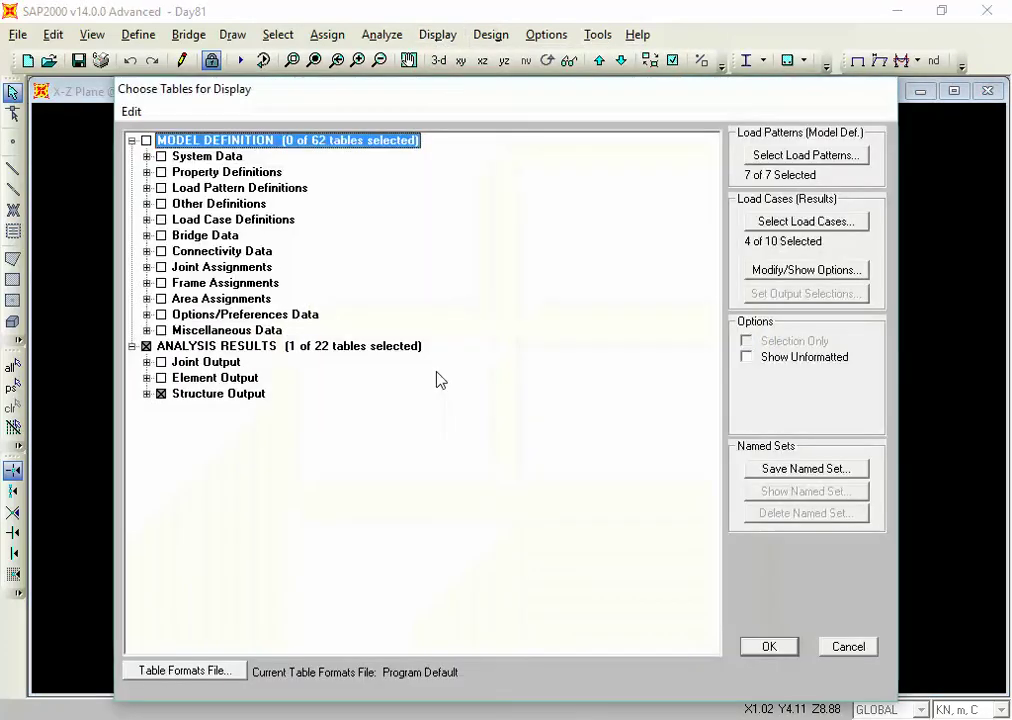
click(147, 393)
click(161, 409)
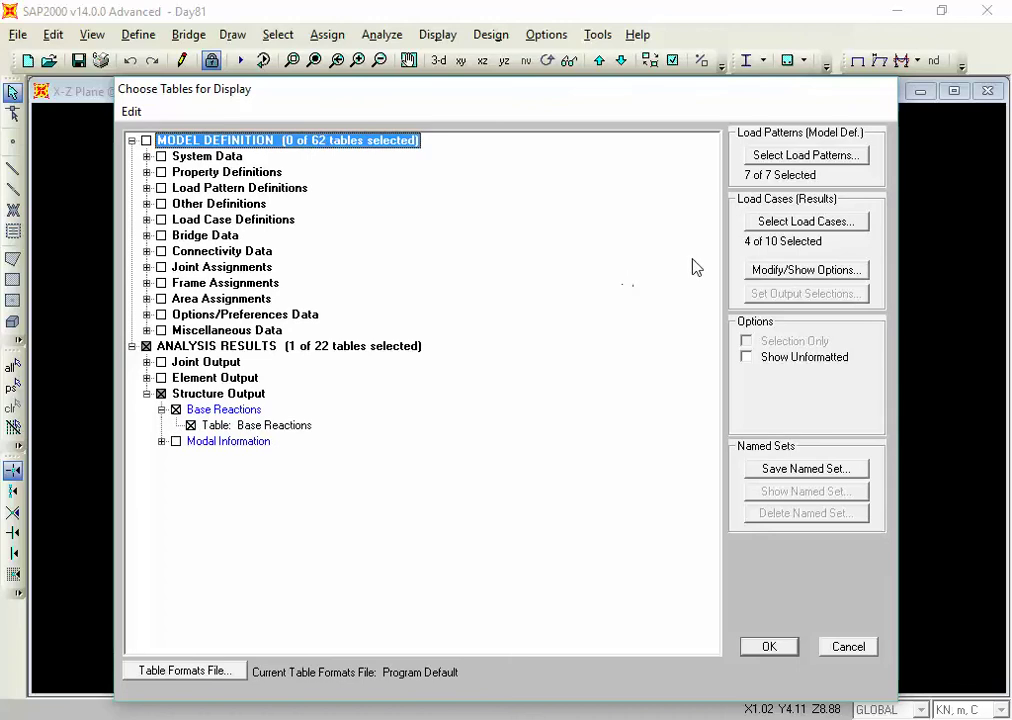
click(816, 224)
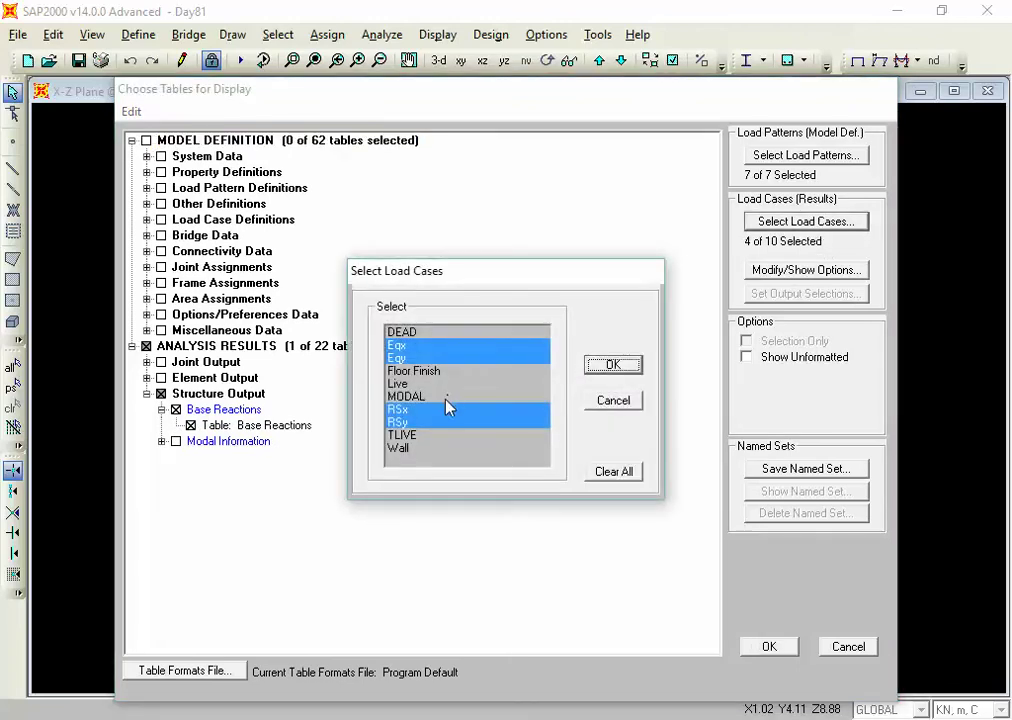
click(613, 364)
click(791, 654)
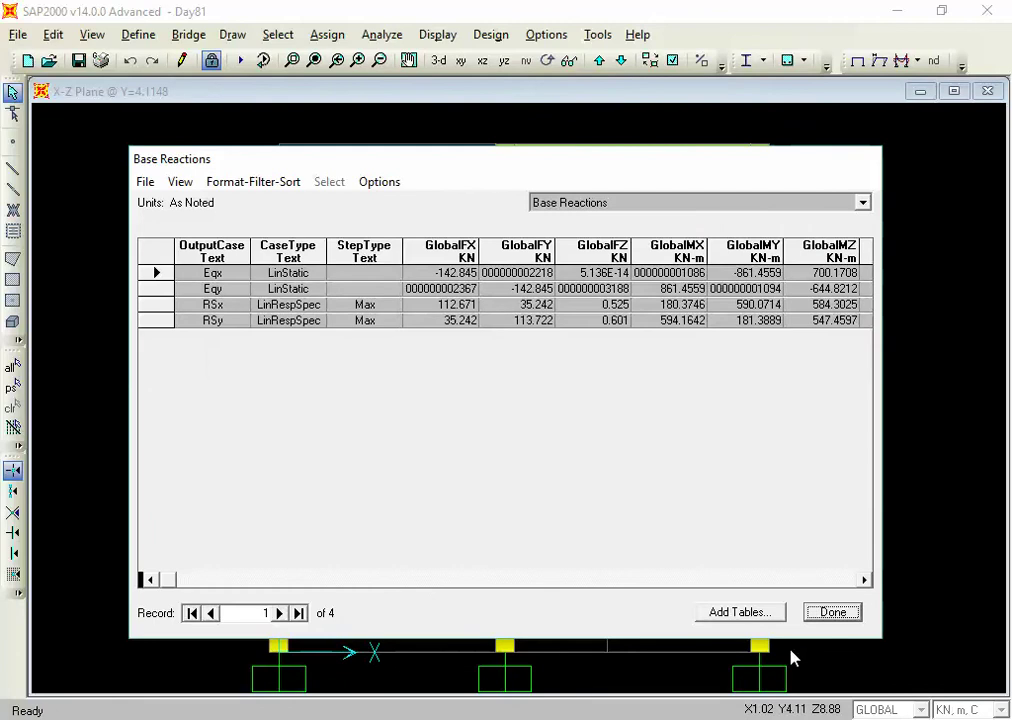
Close the Base Reactions table and switch to the Book2 workbook in Excel
click(145, 181)
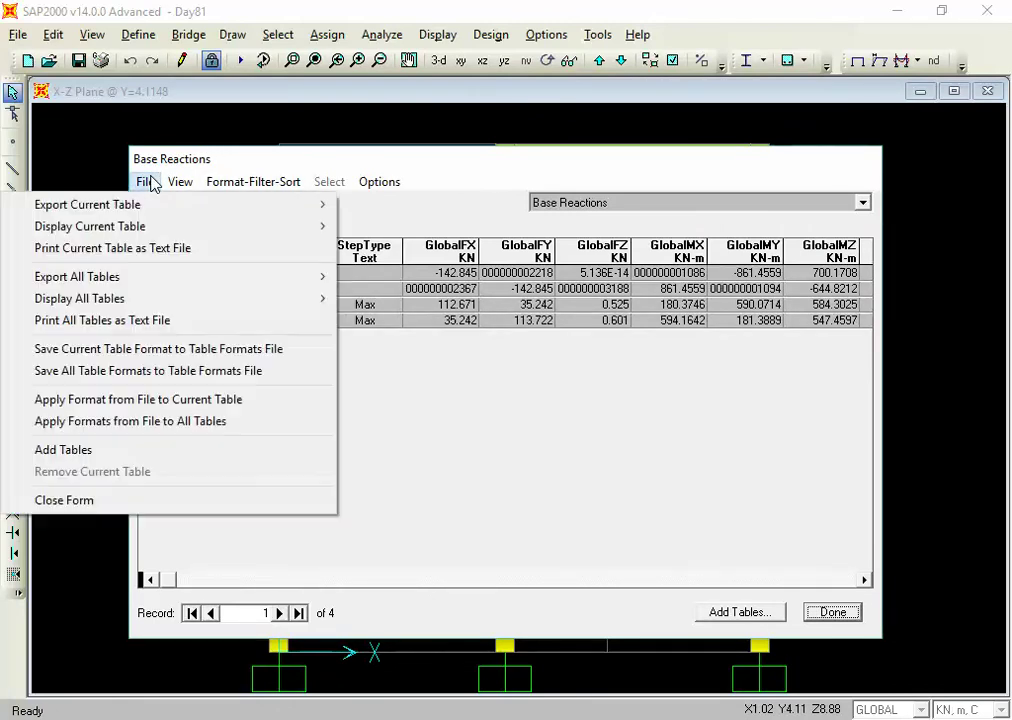
mouse_move(145, 210)
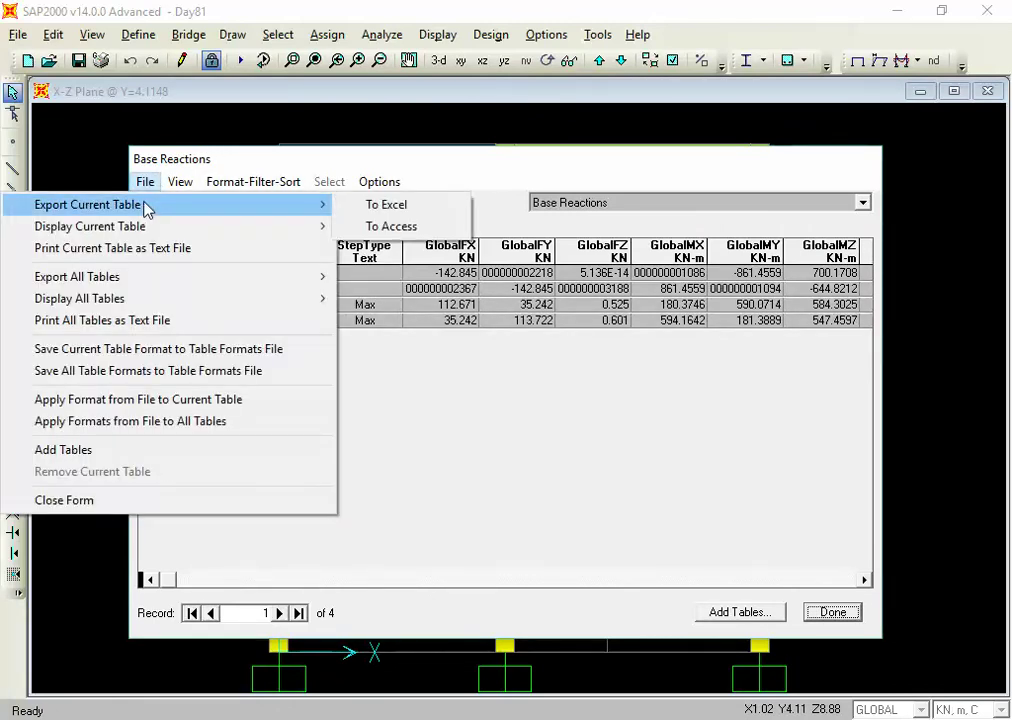
click(705, 488)
click(840, 614)
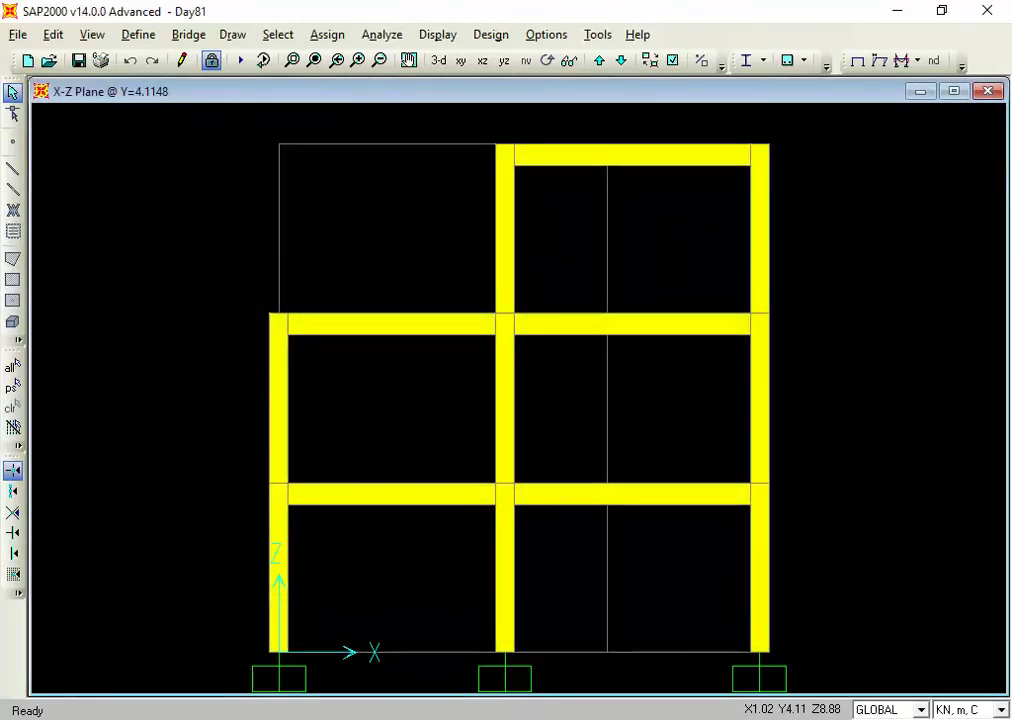
click(727, 666)
click(390, 474)
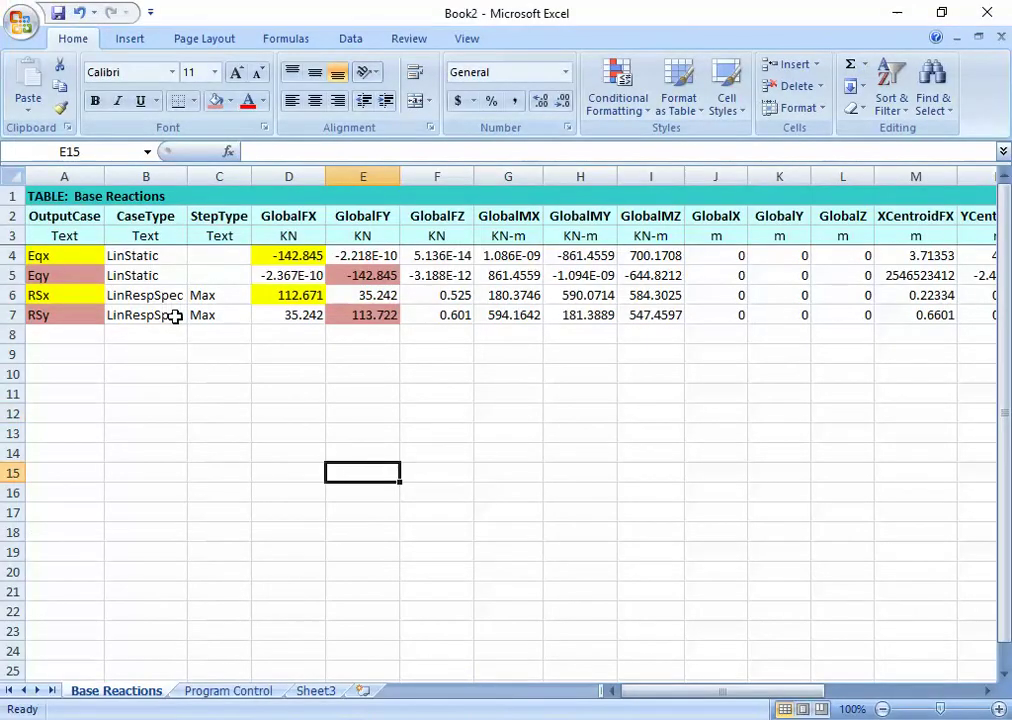
Change the fill of the Eqy and RSy name cells and their GlobalFY values to light orange
click(63, 253)
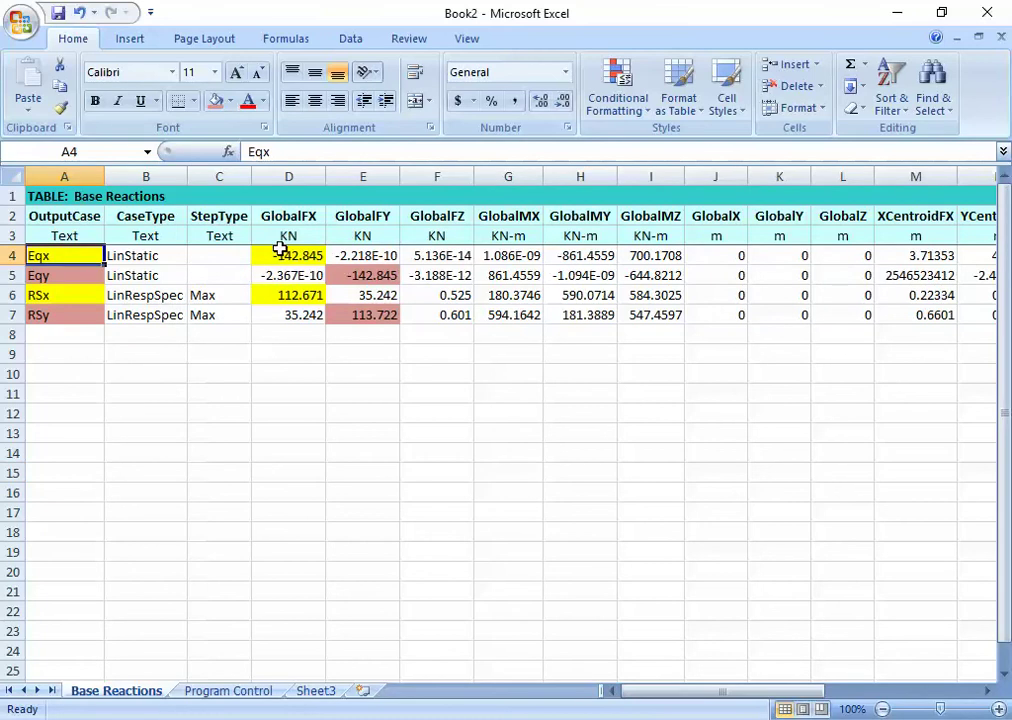
shift+click(280, 255)
click(65, 276)
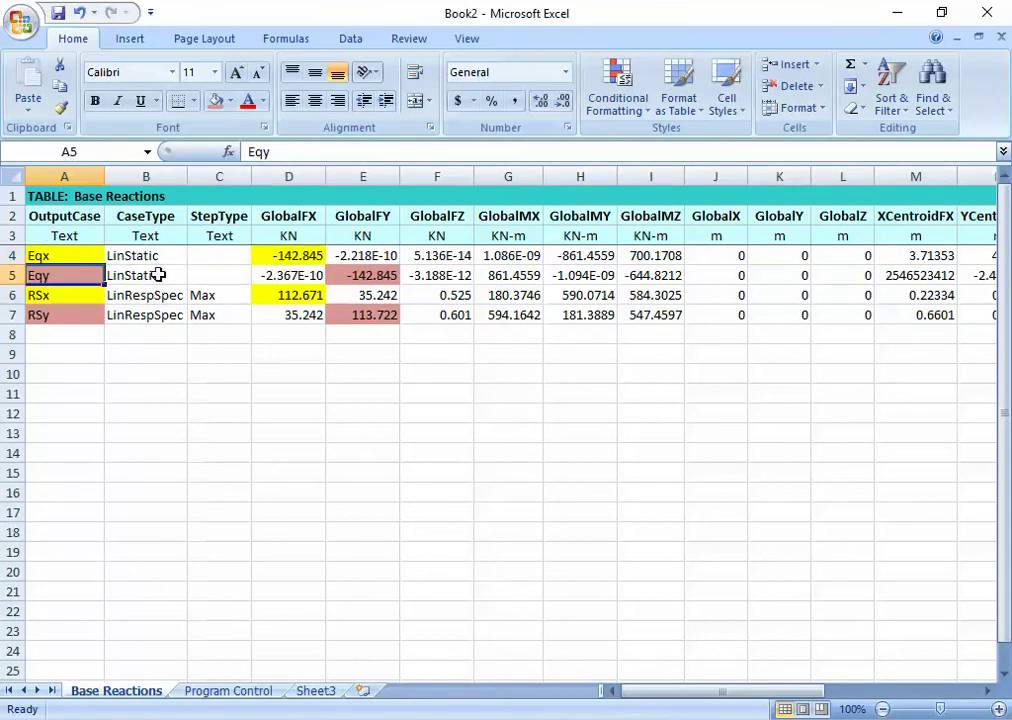
ctrl+click(352, 275)
ctrl+click(340, 316)
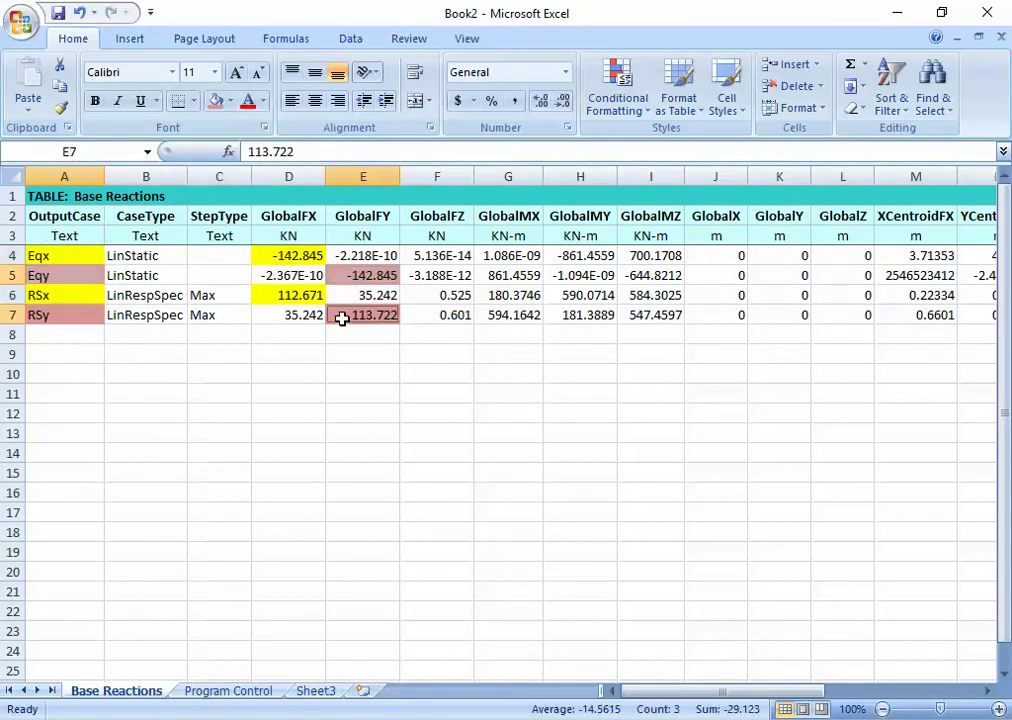
ctrl+click(80, 312)
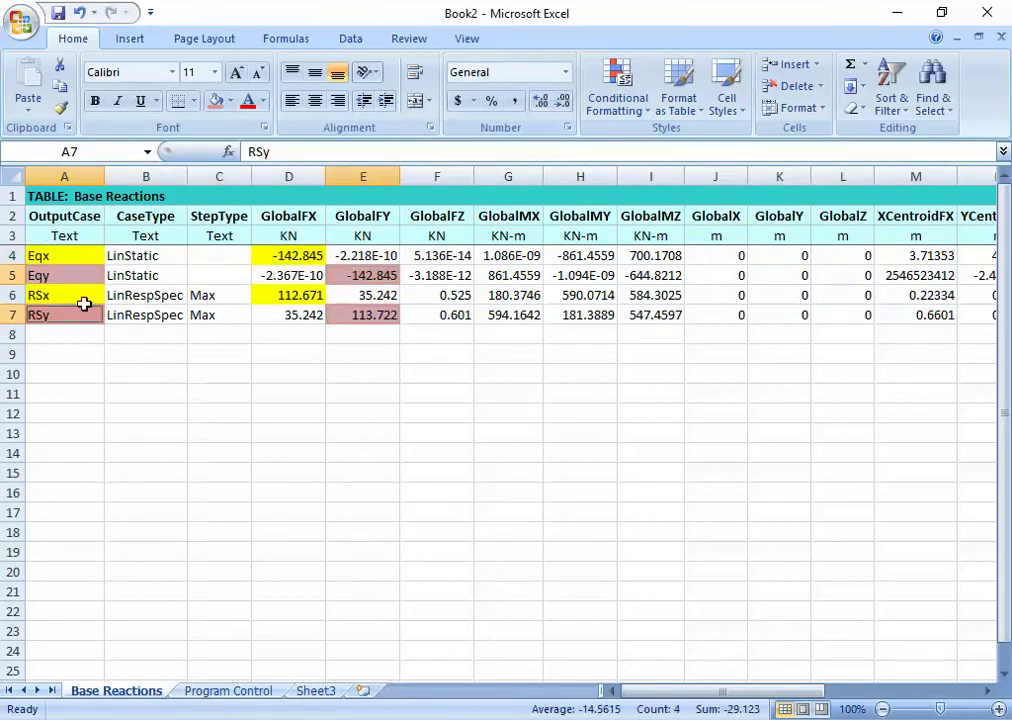
click(230, 101)
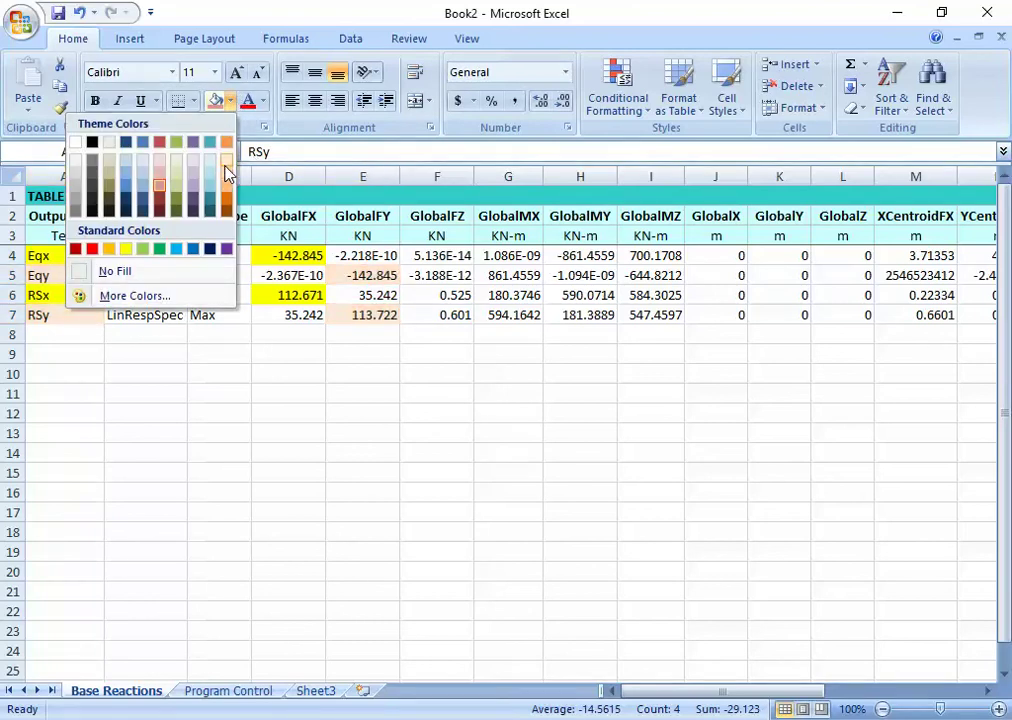
click(228, 172)
click(284, 331)
click(262, 370)
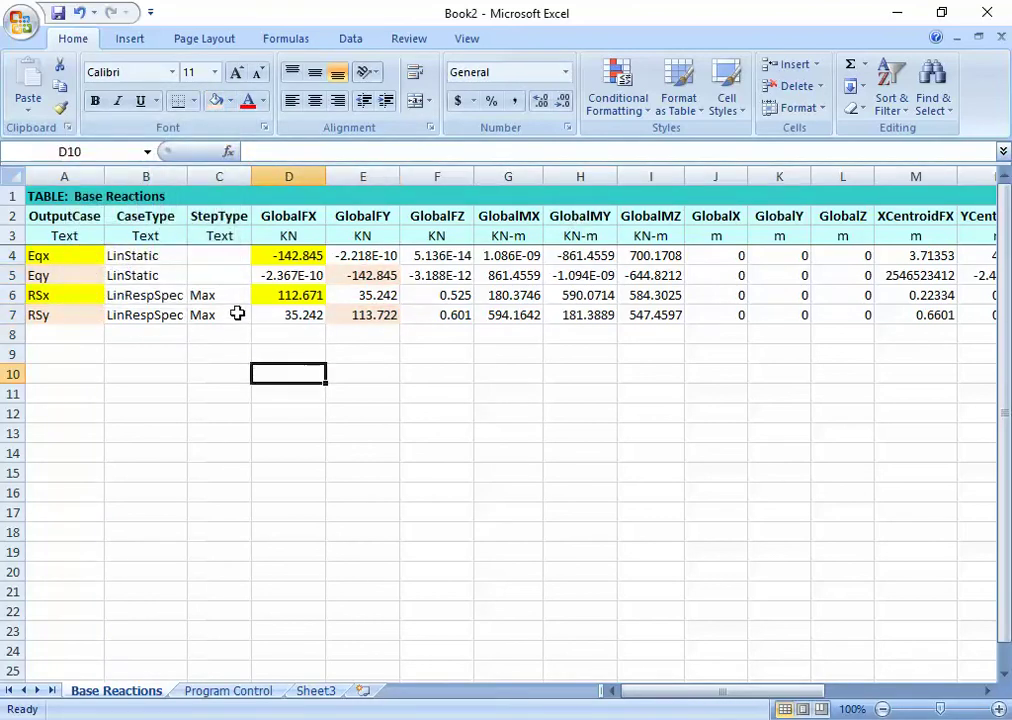
Clear the unhighlighted GlobalFX values of Eqy and RSy and the unhighlighted GlobalFY values of RSx and Eqx
click(267, 272)
key(Delete)
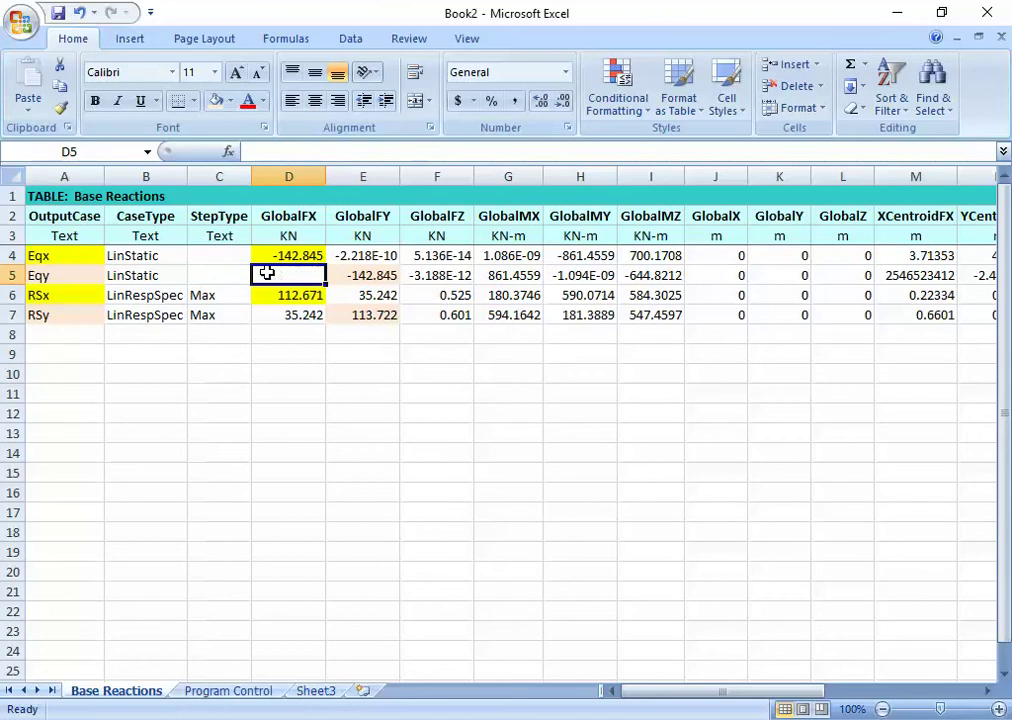
click(289, 314)
key(Delete)
click(383, 292)
key(Delete)
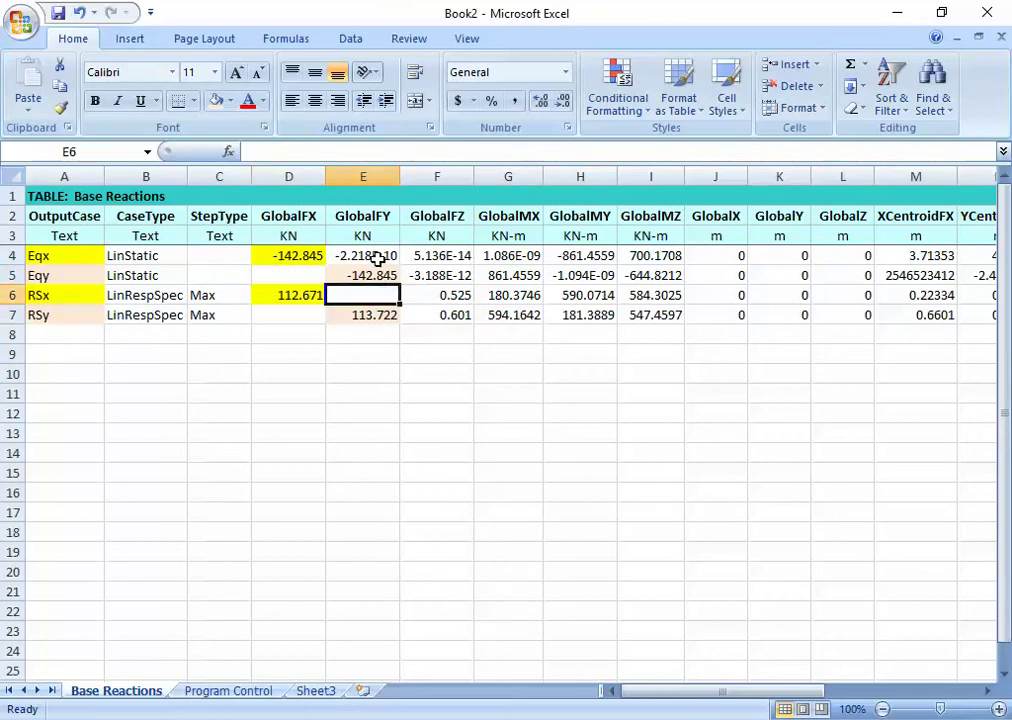
click(378, 258)
key(Delete)
Clear the result values of all four cases from the GlobalFZ column through column N
drag(440, 256, 965, 316)
key(Delete)
click(678, 472)
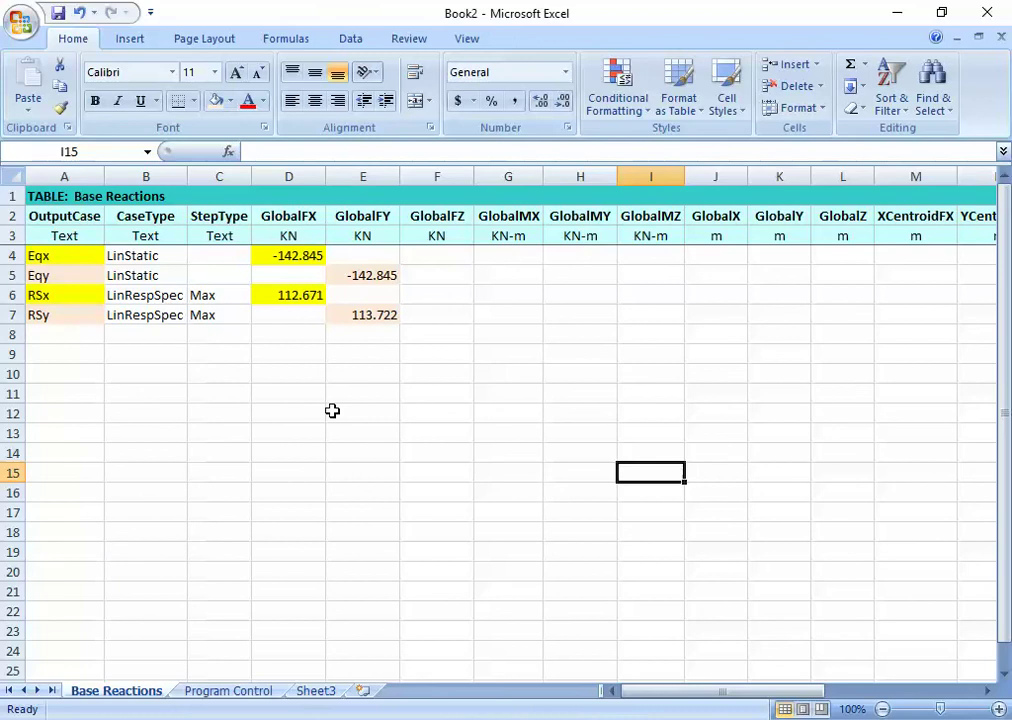
click(293, 391)
text(=)
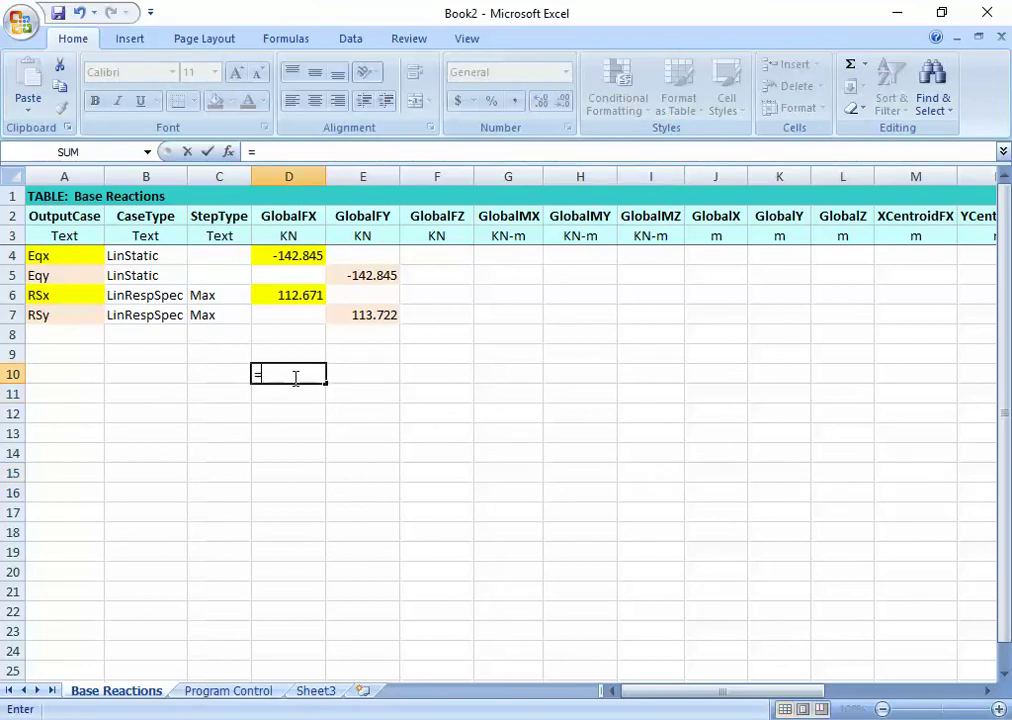
key(Escape)
click(289, 256)
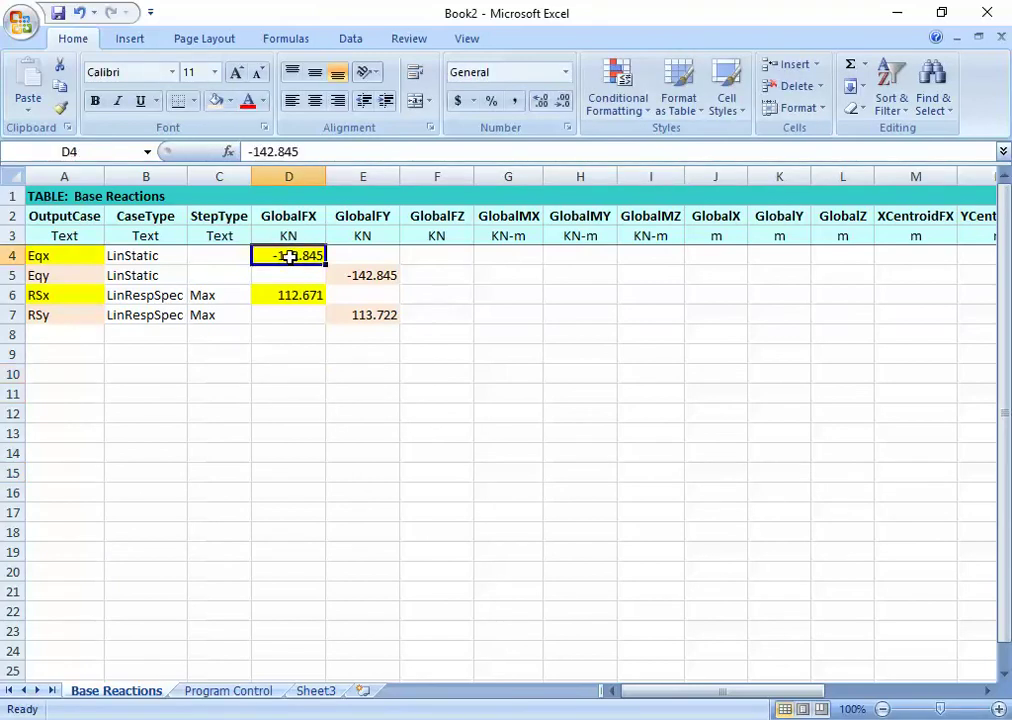
click(285, 296)
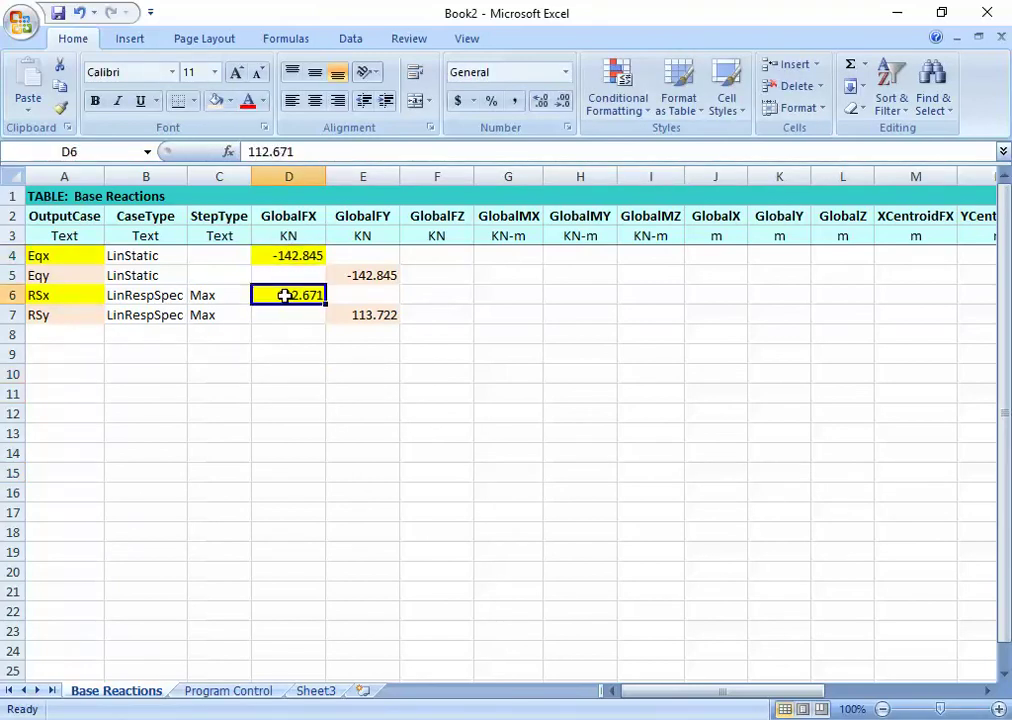
Enter the formula =D4/D6 in cell D10 to divide the Eqx GlobalFX reaction by the RSx one
click(286, 375)
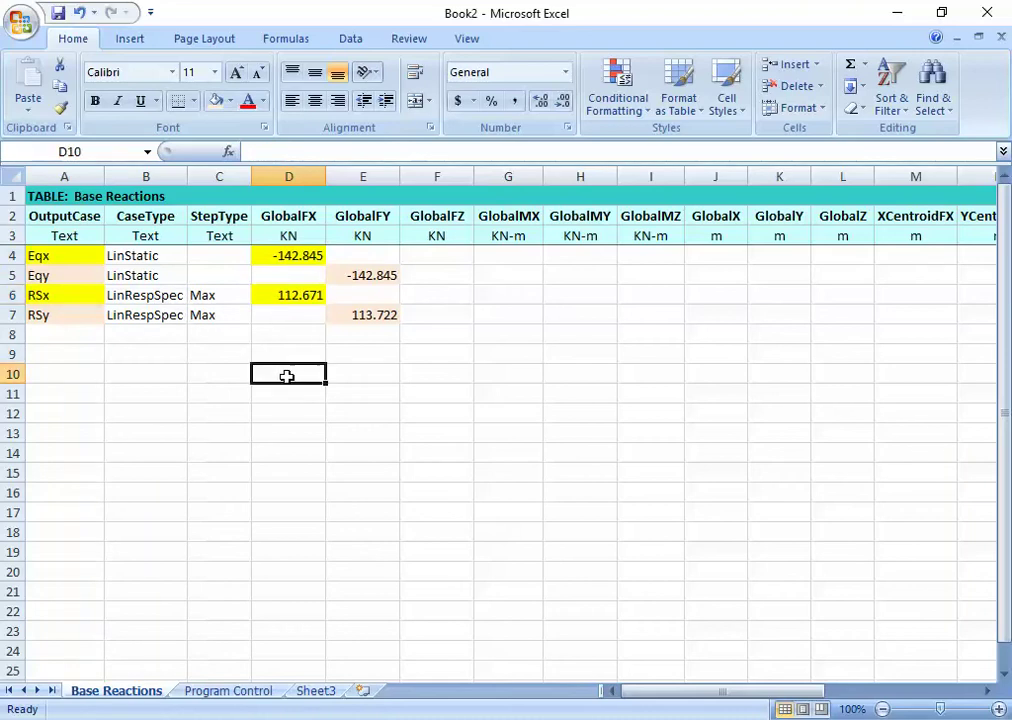
text(=)
click(274, 254)
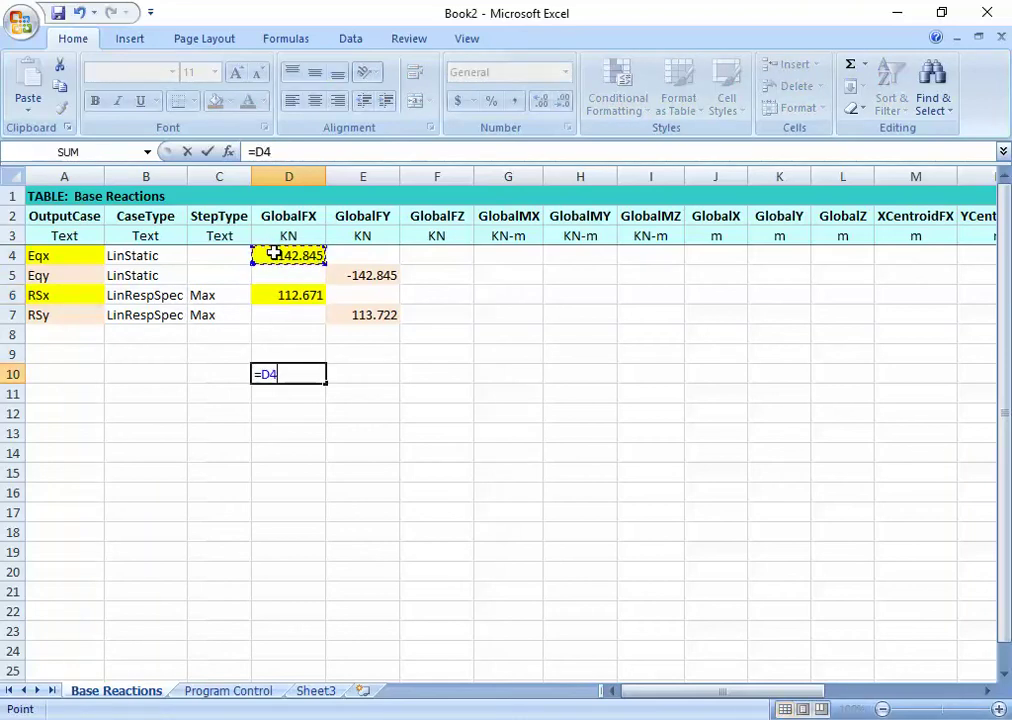
text(/)
click(280, 290)
key(Return)
Reduce the GlobalFX ratio in cell D10 to three decimal places
click(292, 375)
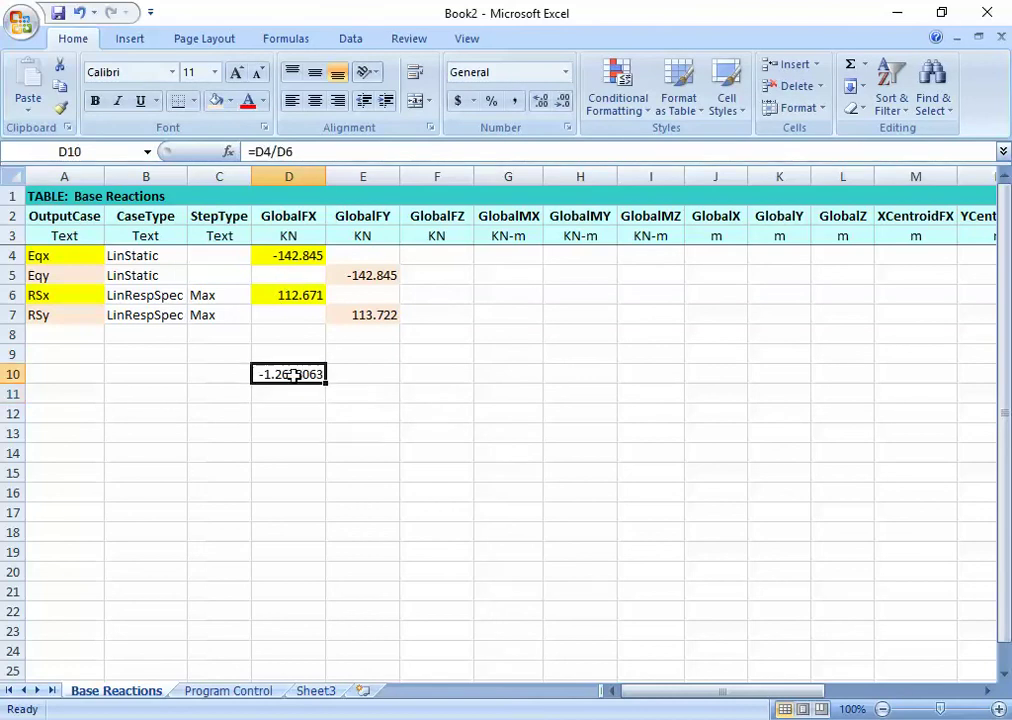
click(564, 103)
click(564, 103)
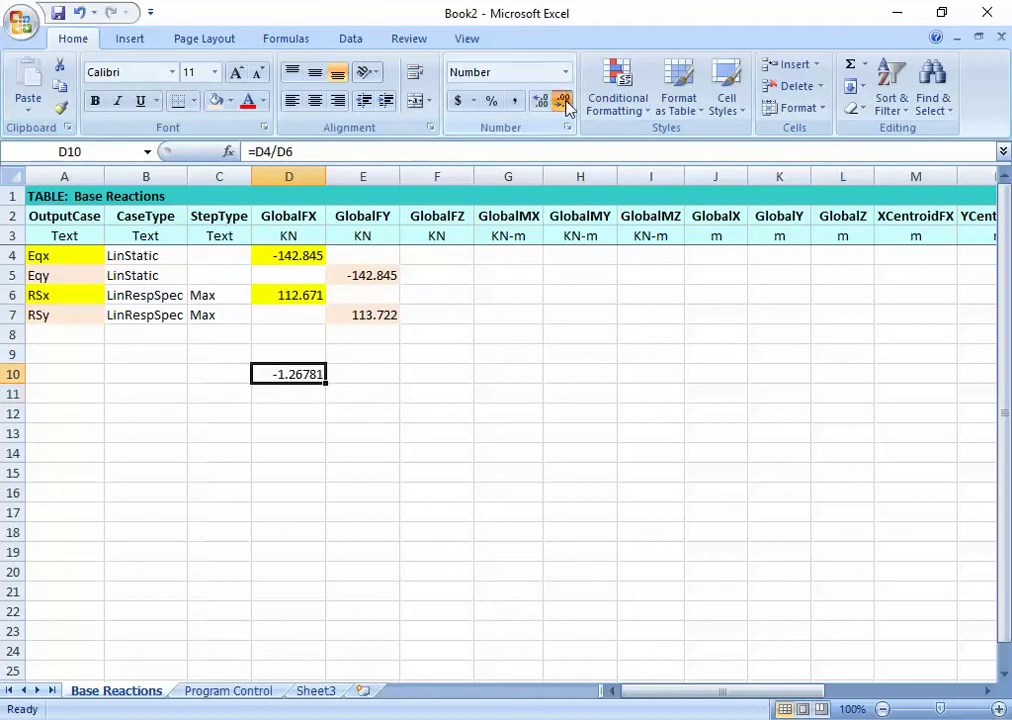
click(565, 104)
click(565, 104)
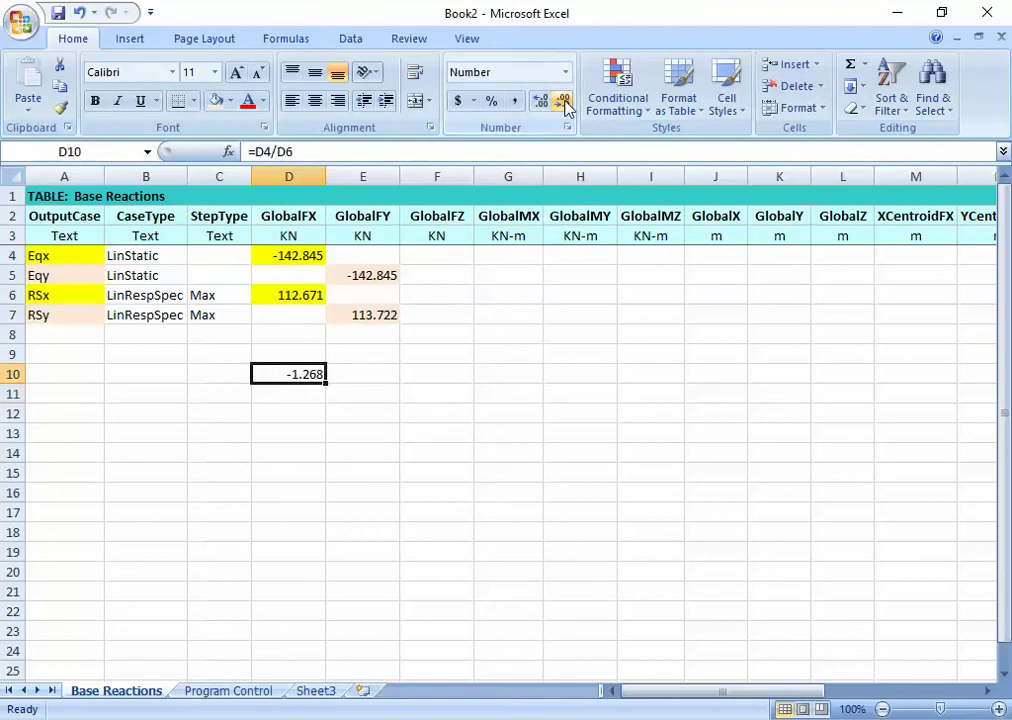
Enter the formula =E5/E7 in cell E11 to divide the Eqy GlobalFY reaction by the RSy one
click(369, 398)
text(=)
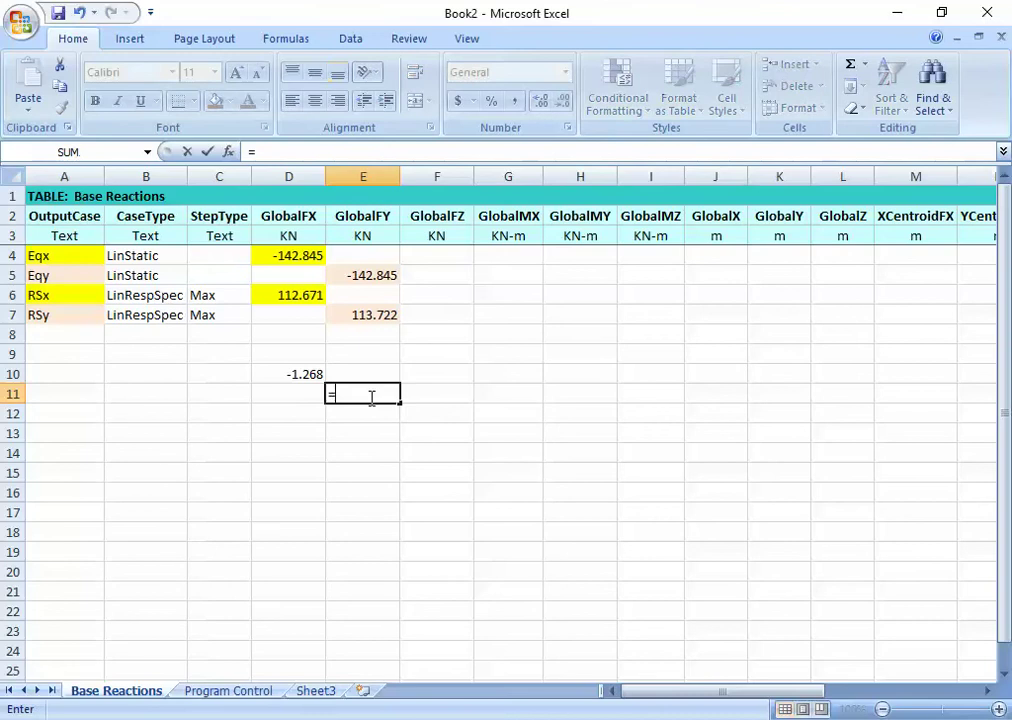
click(367, 277)
text(/)
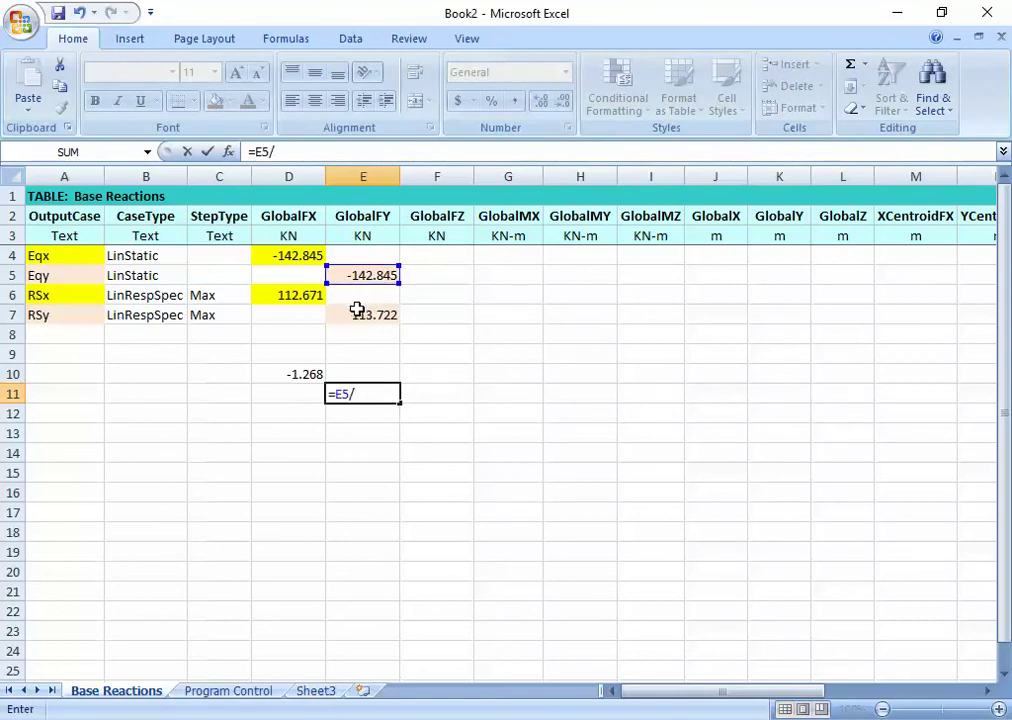
click(356, 313)
key(Return)
Reduce the GlobalFY ratio in cell E11 to three decimal places
click(382, 392)
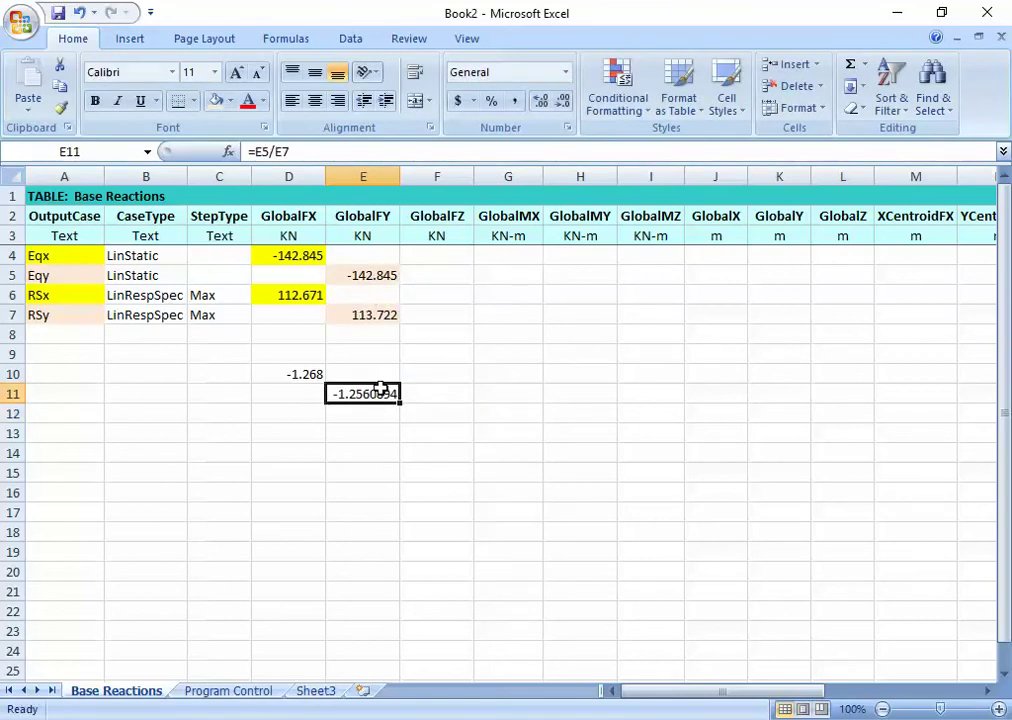
click(565, 101)
click(565, 101)
click(565, 101)
click(565, 101)
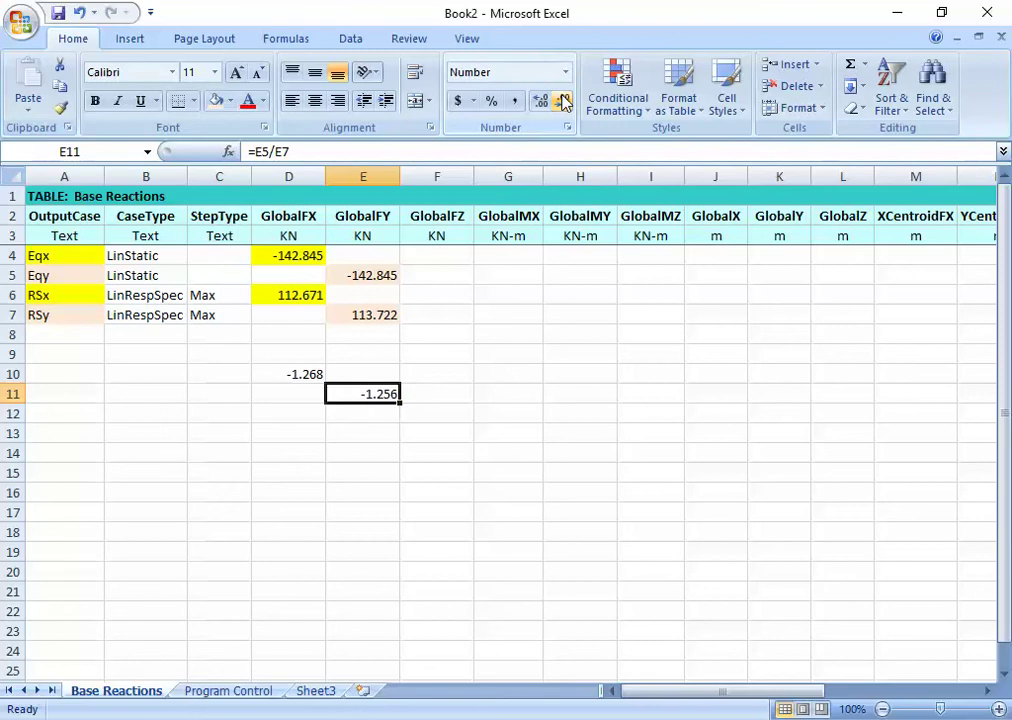
click(540, 101)
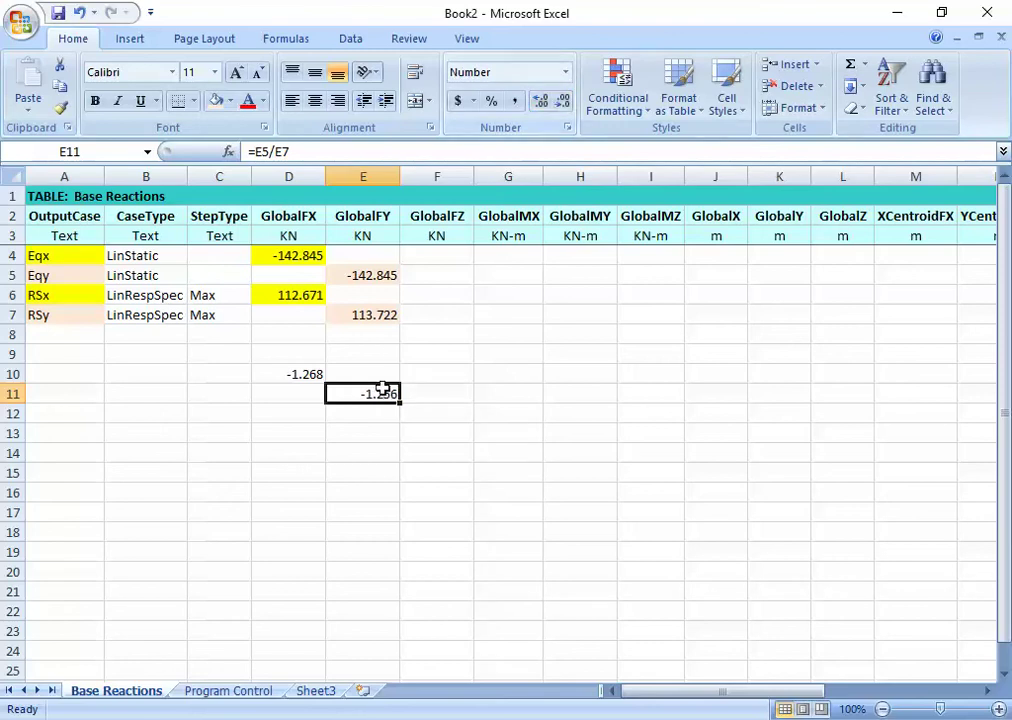
click(374, 430)
click(370, 394)
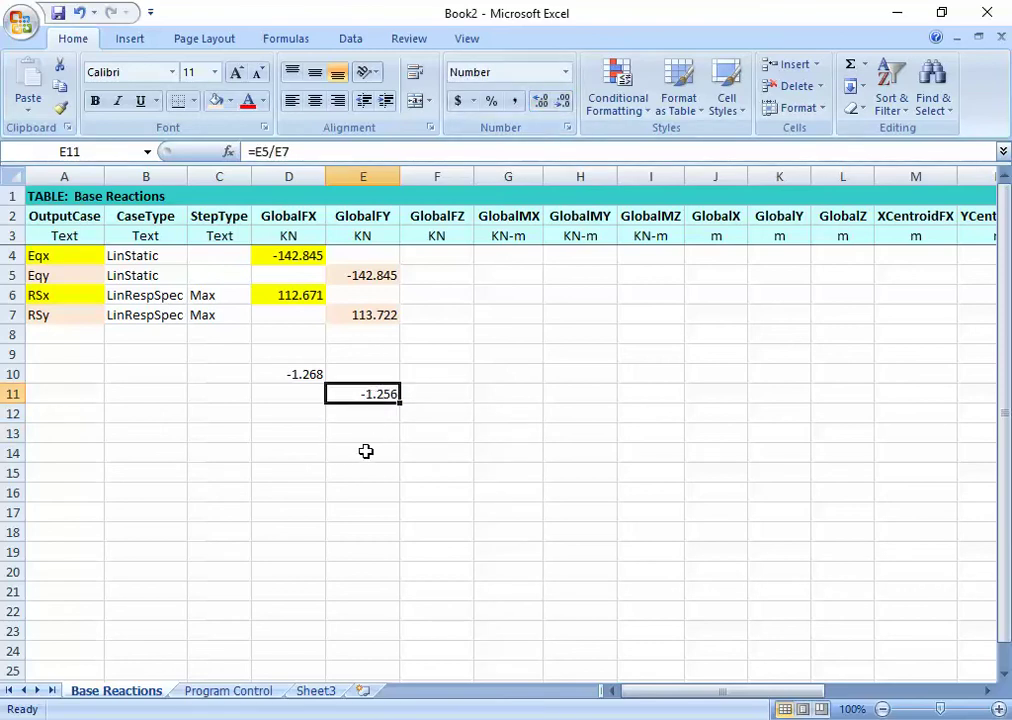
Examine the ratio formulas in cells D10 and E11 and the base reactions they reference, leaving both formulas unedited
click(301, 381)
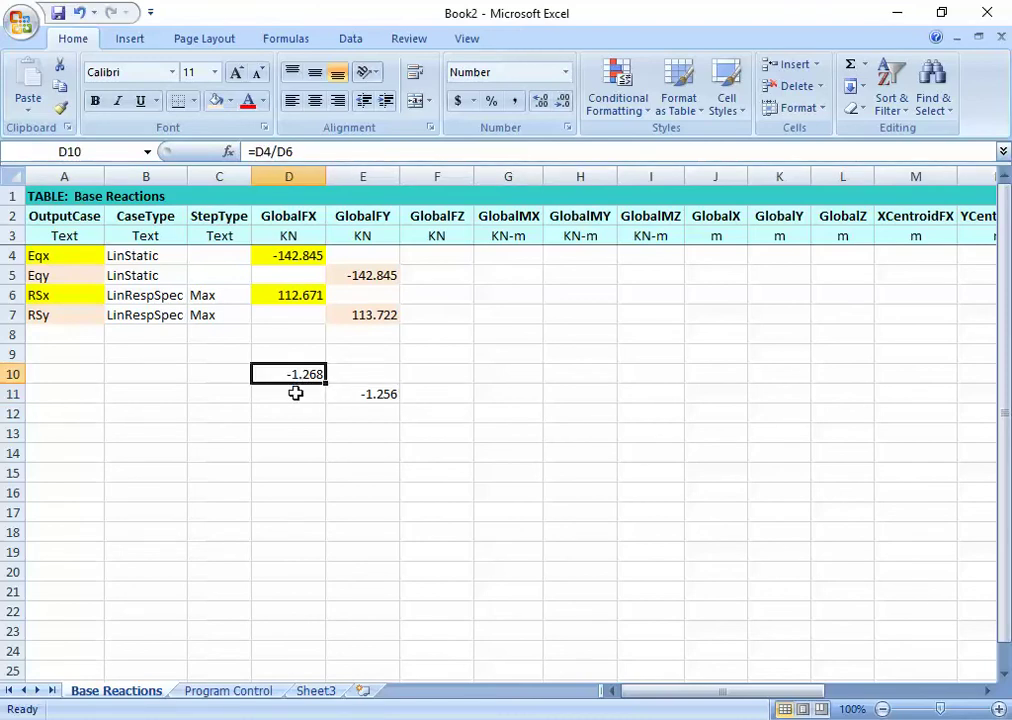
click(296, 390)
double_click(296, 375)
key(Escape)
double_click(361, 393)
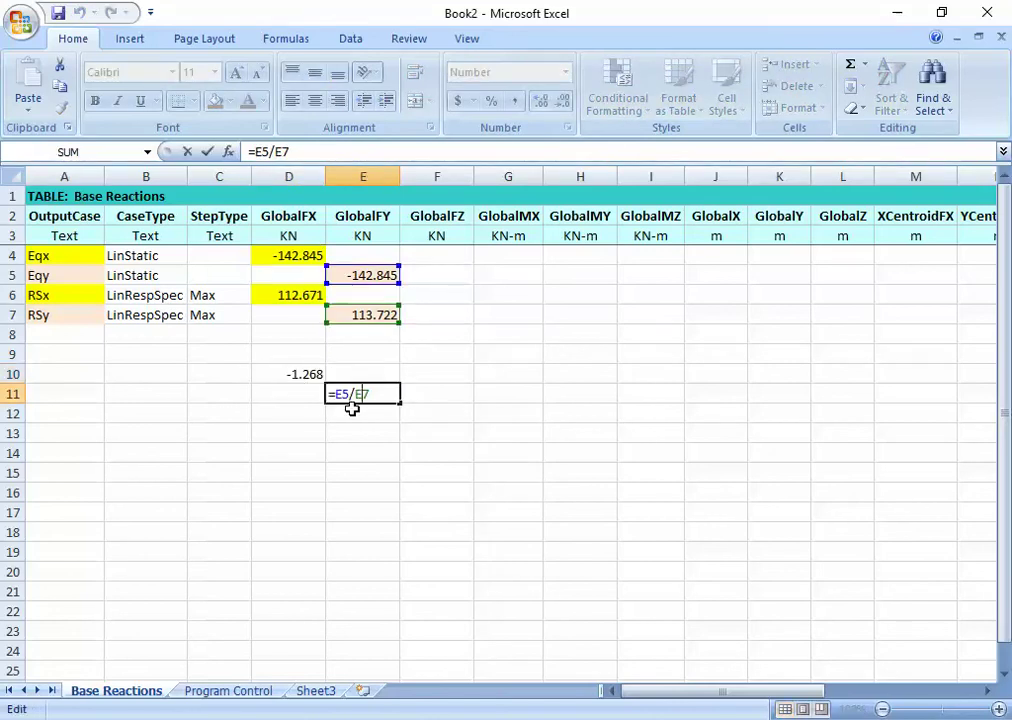
key(Escape)
click(318, 375)
double_click(318, 376)
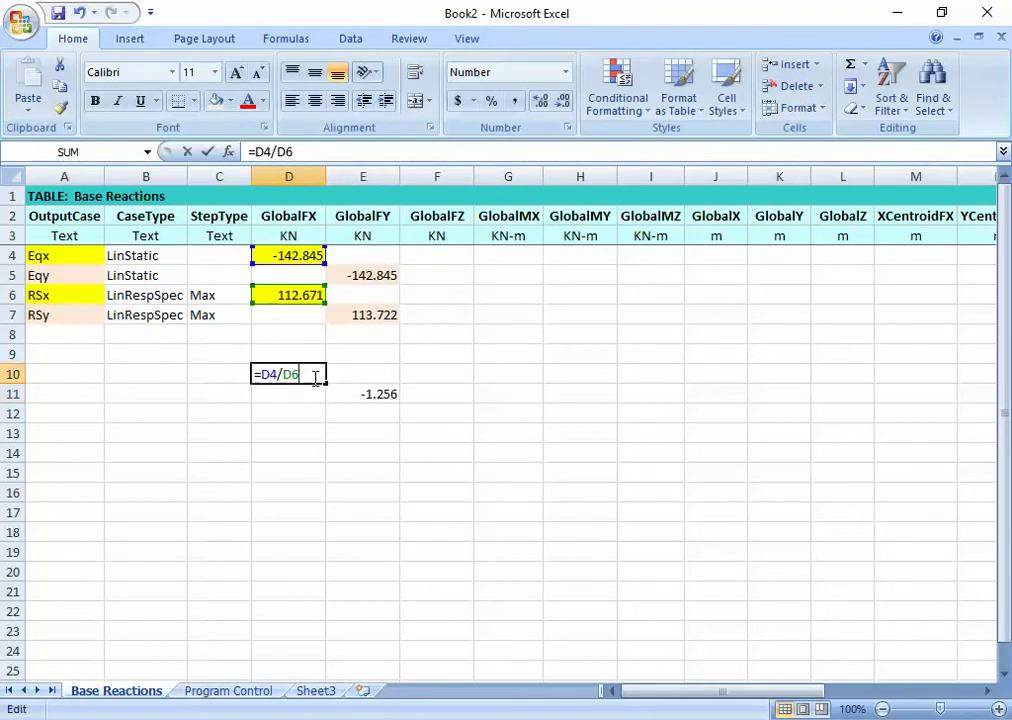
key(Escape)
click(372, 392)
double_click(372, 392)
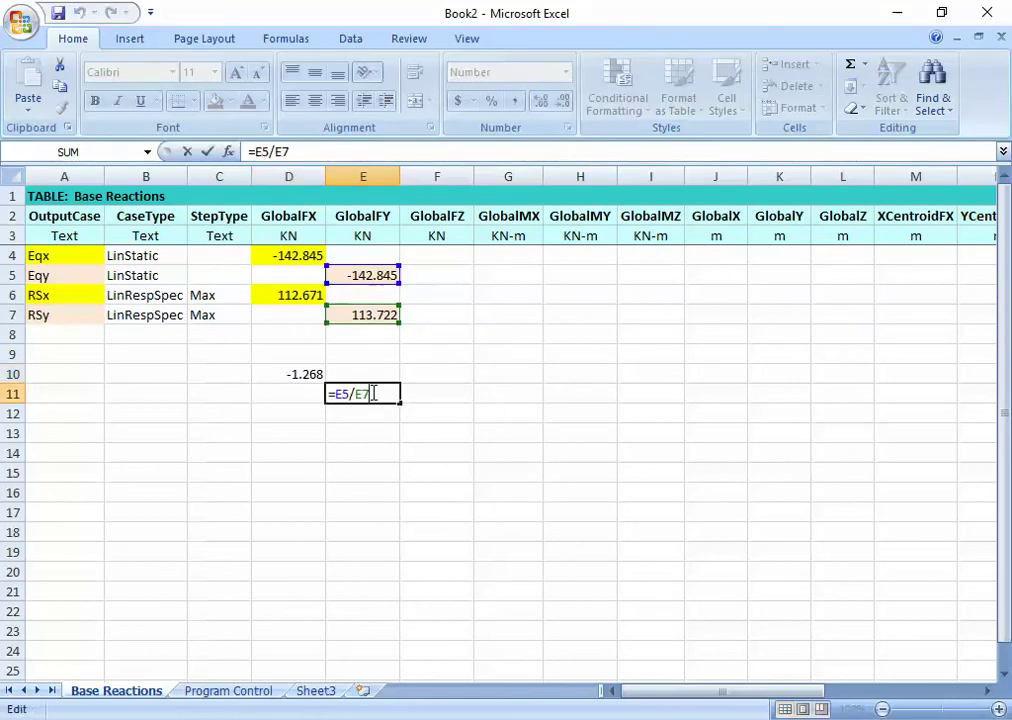
key(Escape)
click(307, 369)
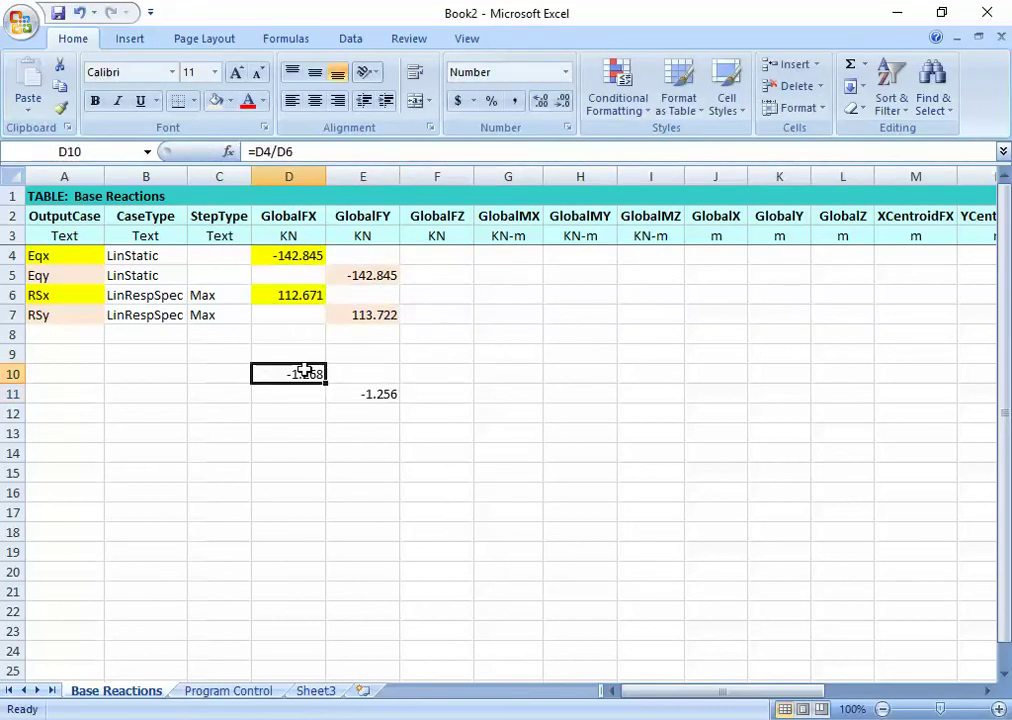
click(339, 393)
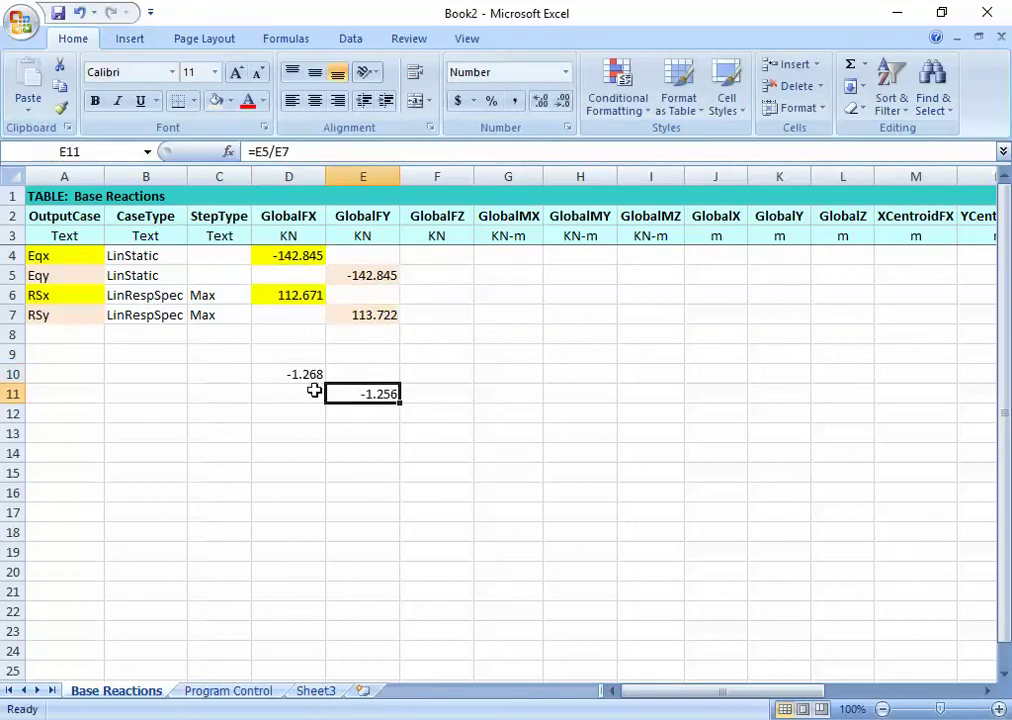
click(305, 374)
double_click(375, 395)
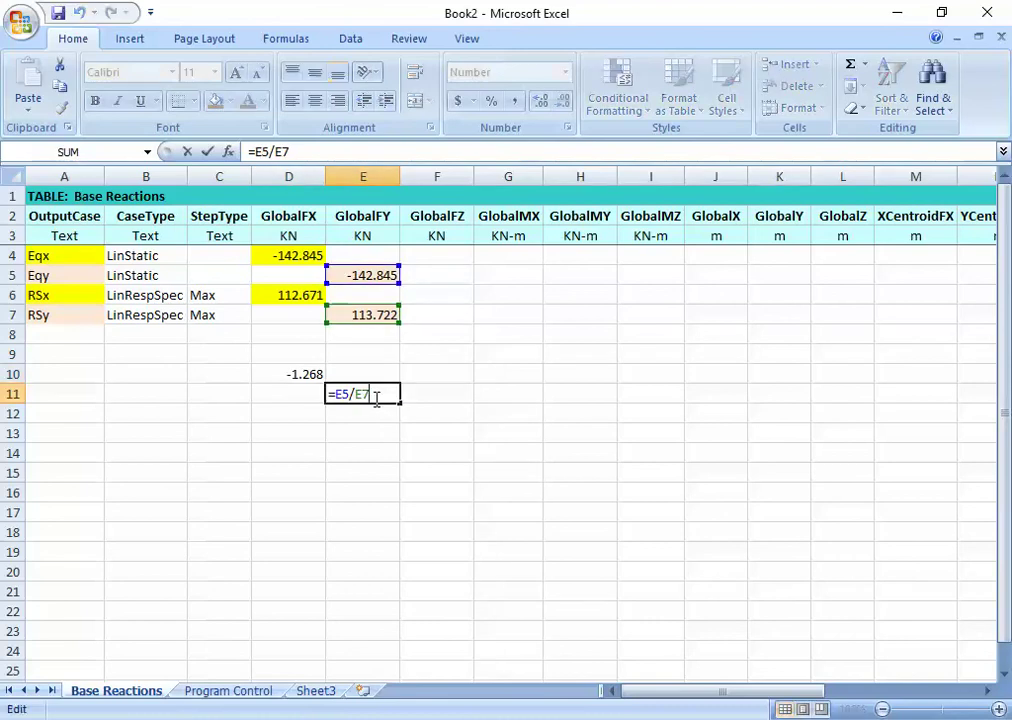
key(Escape)
click(316, 375)
click(368, 391)
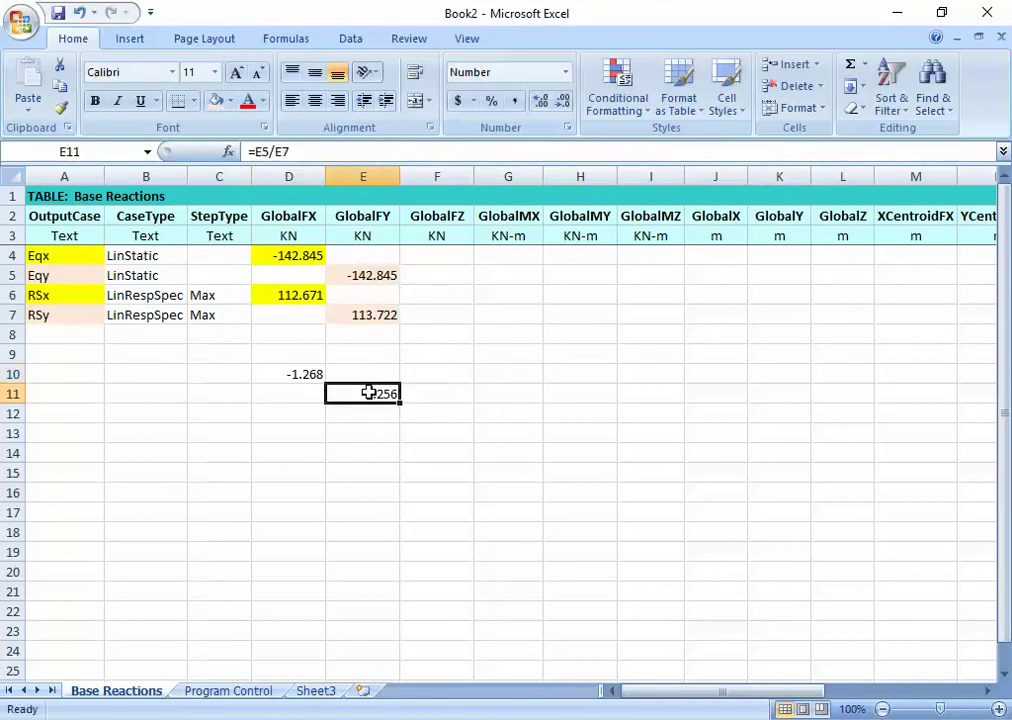
Compare the D10 and E11 ratio formulas with their source reactions, without changing either formula
click(269, 372)
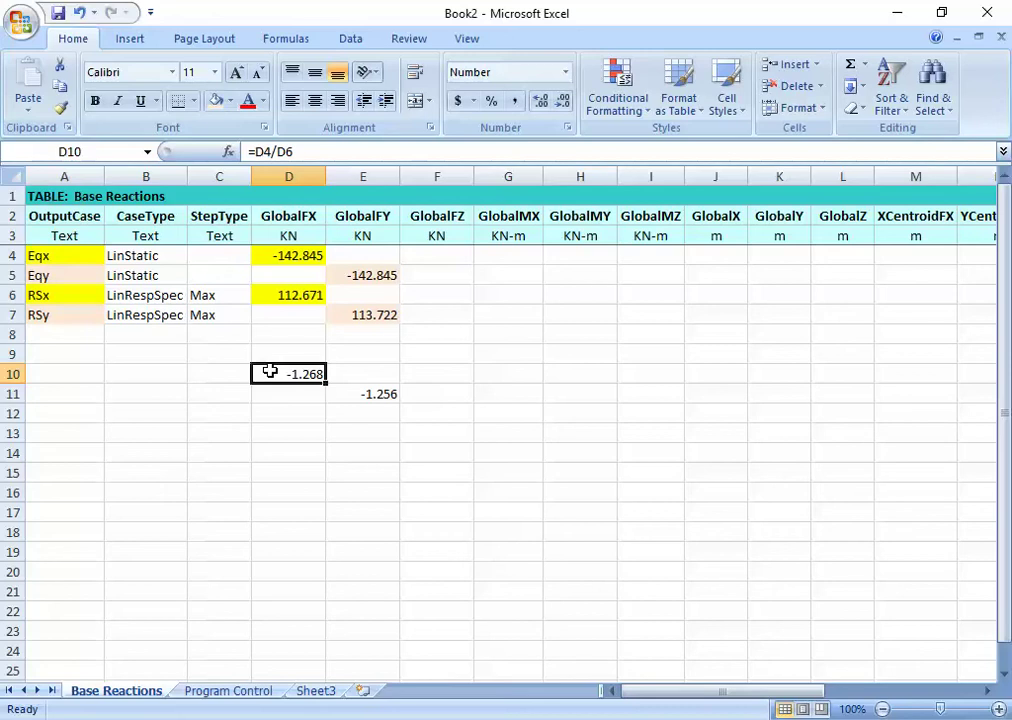
double_click(269, 372)
key(Escape)
double_click(381, 397)
key(Escape)
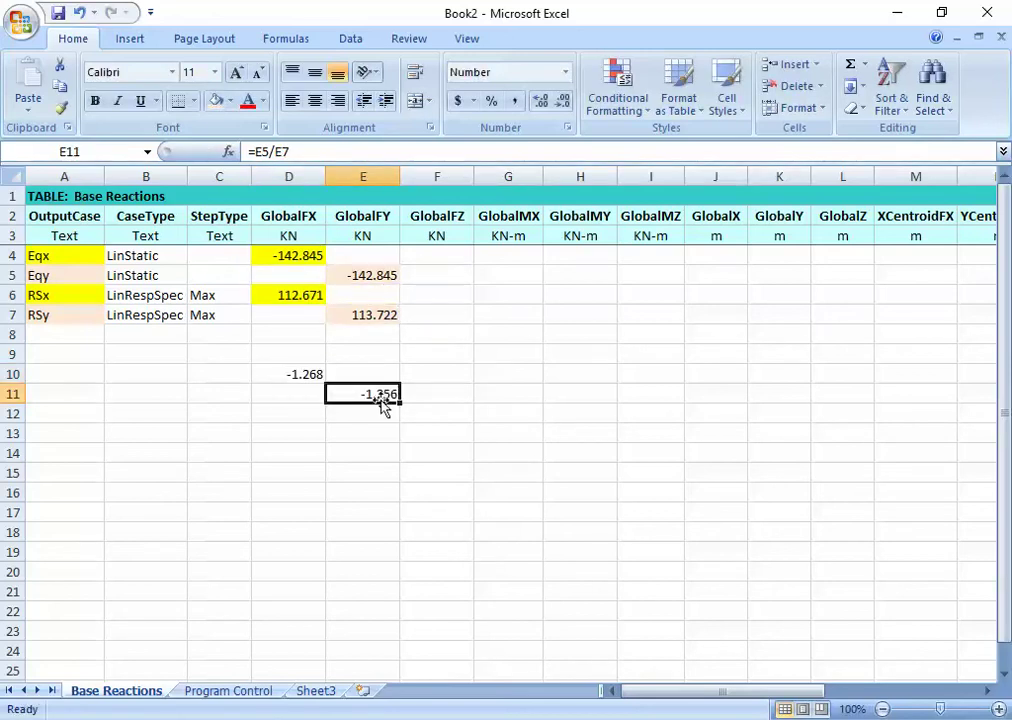
click(378, 427)
click(381, 393)
double_click(381, 394)
key(Escape)
double_click(368, 394)
key(Escape)
click(312, 370)
double_click(348, 393)
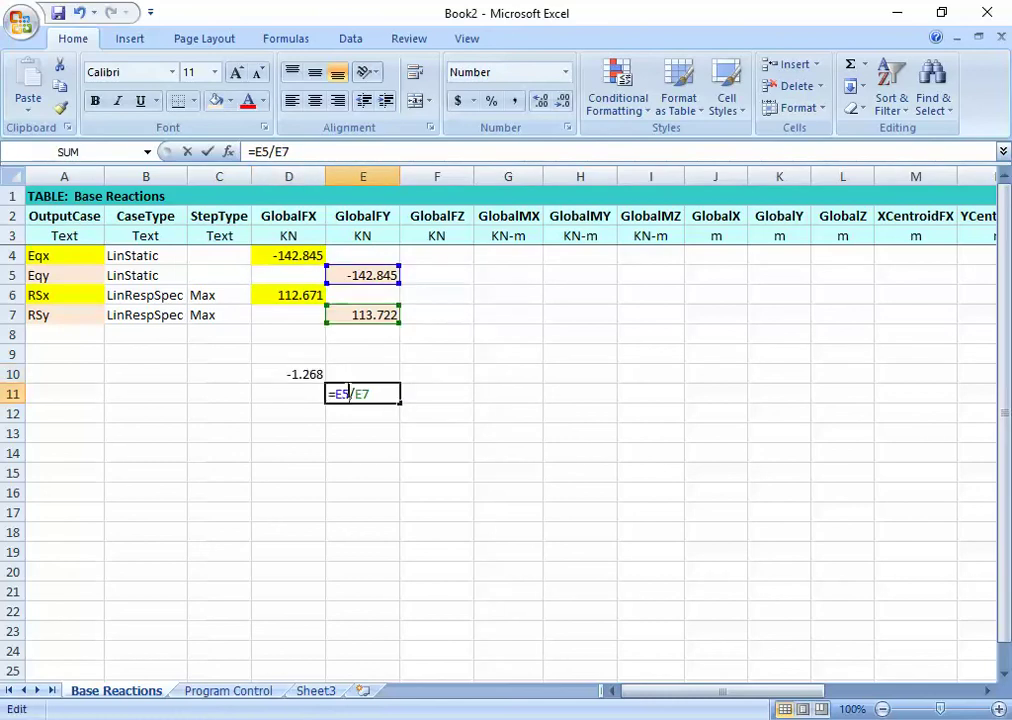
key(Escape)
double_click(313, 374)
key(Escape)
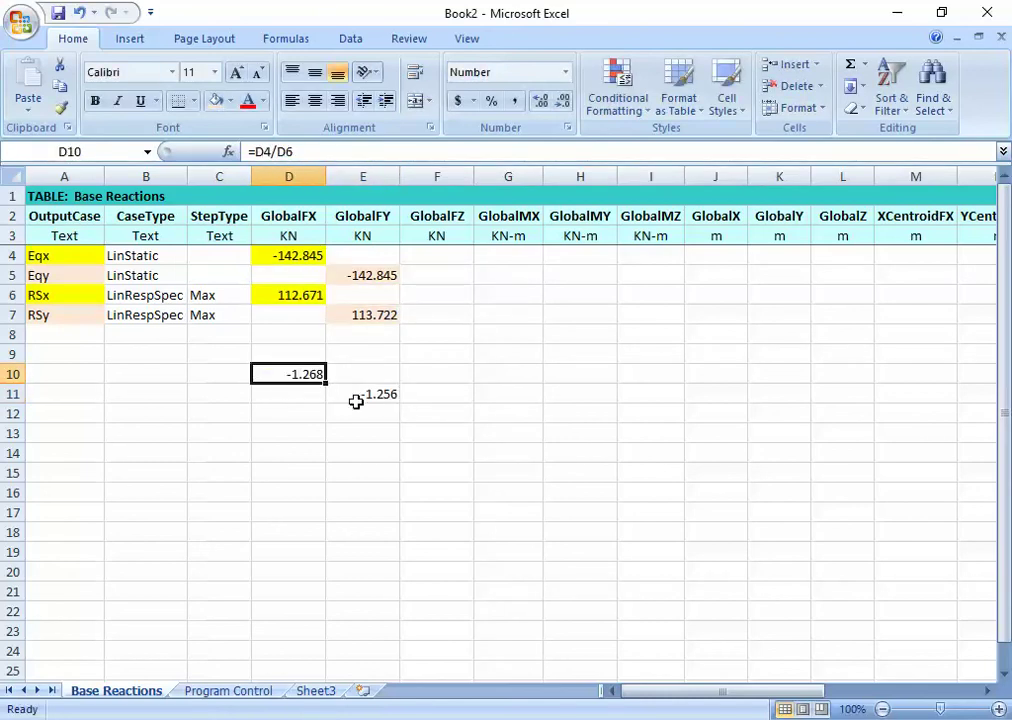
click(356, 400)
double_click(357, 397)
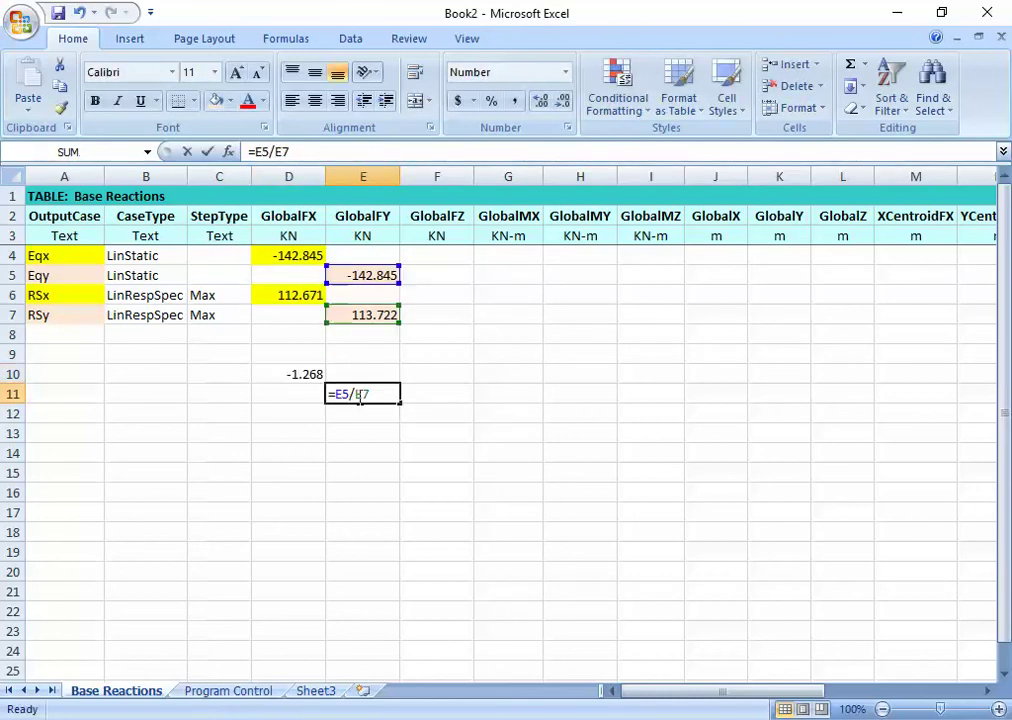
key(Escape)
double_click(295, 376)
key(Escape)
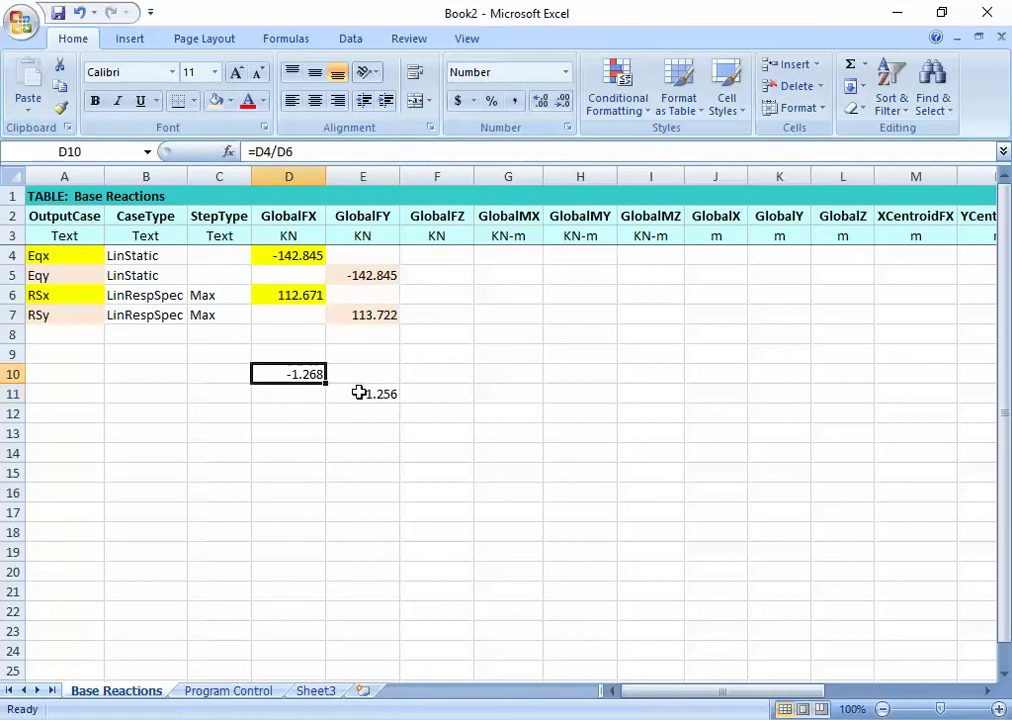
click(357, 392)
click(305, 370)
click(360, 395)
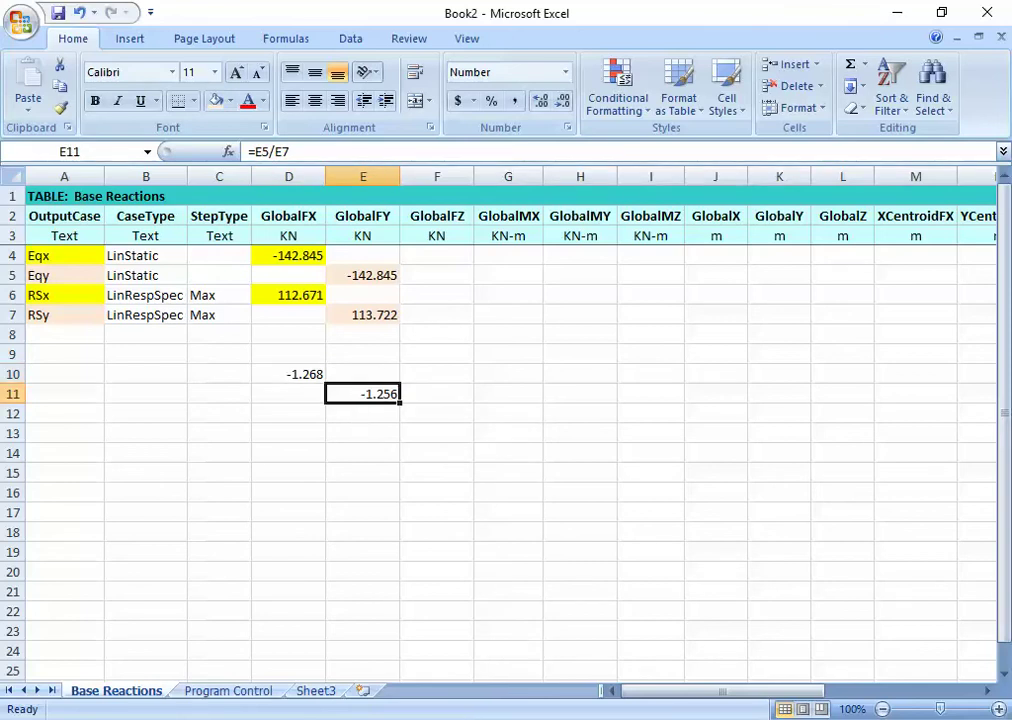
Switch to SAP2000 and display the Base Reactions table for load cases Eqx, Eqy, RSx and RSy
mouse_move(486, 712)
click(538, 690)
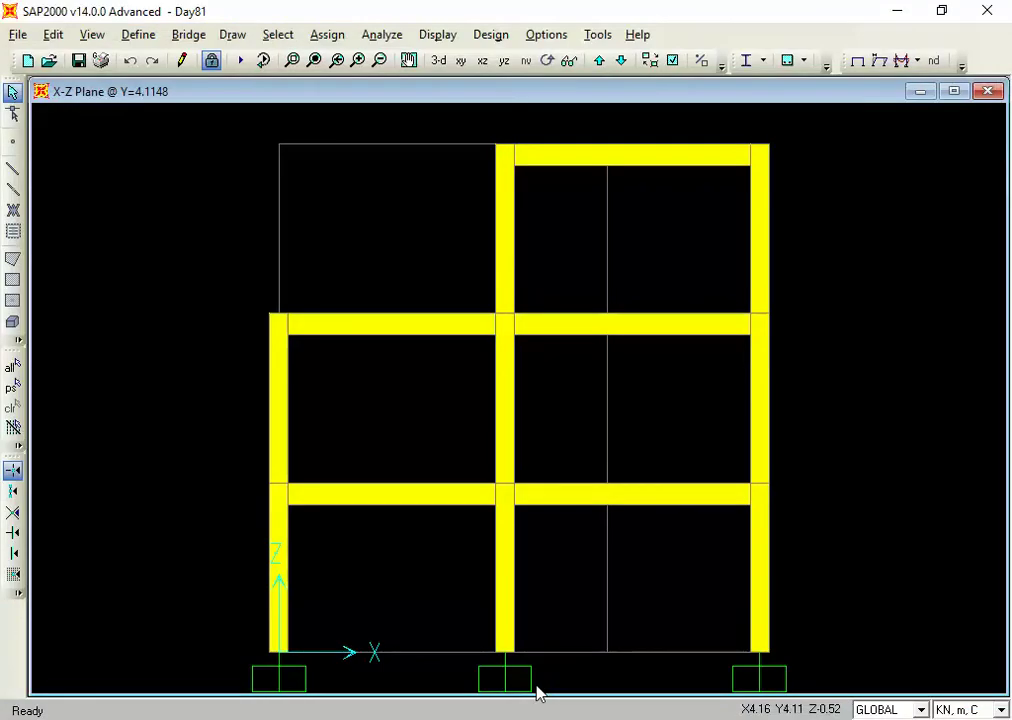
click(438, 35)
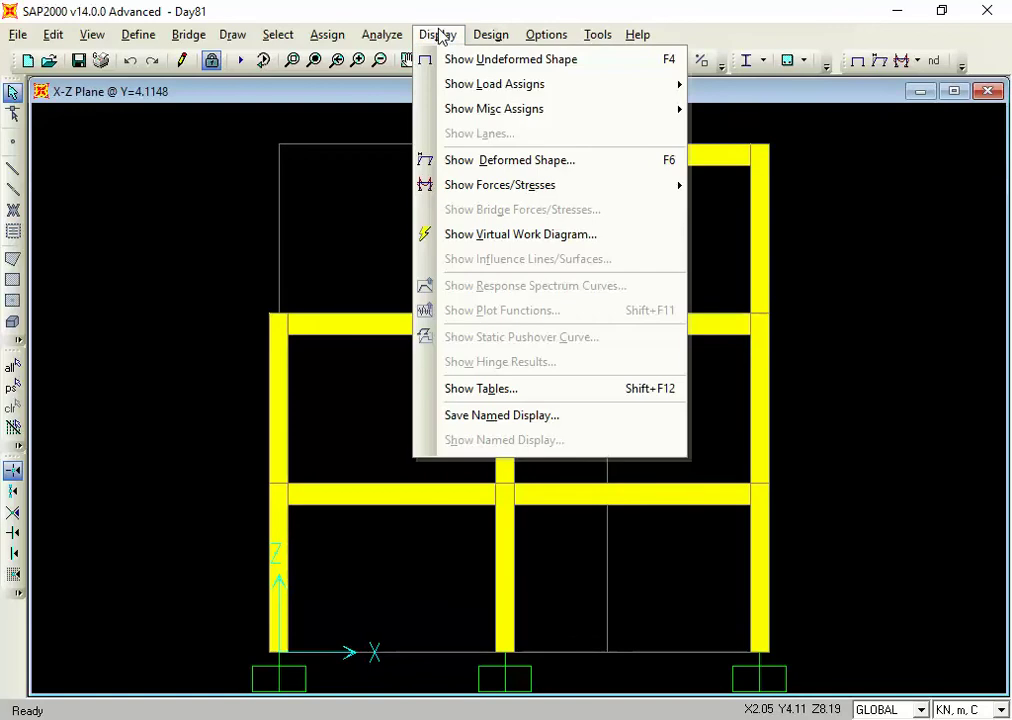
click(506, 389)
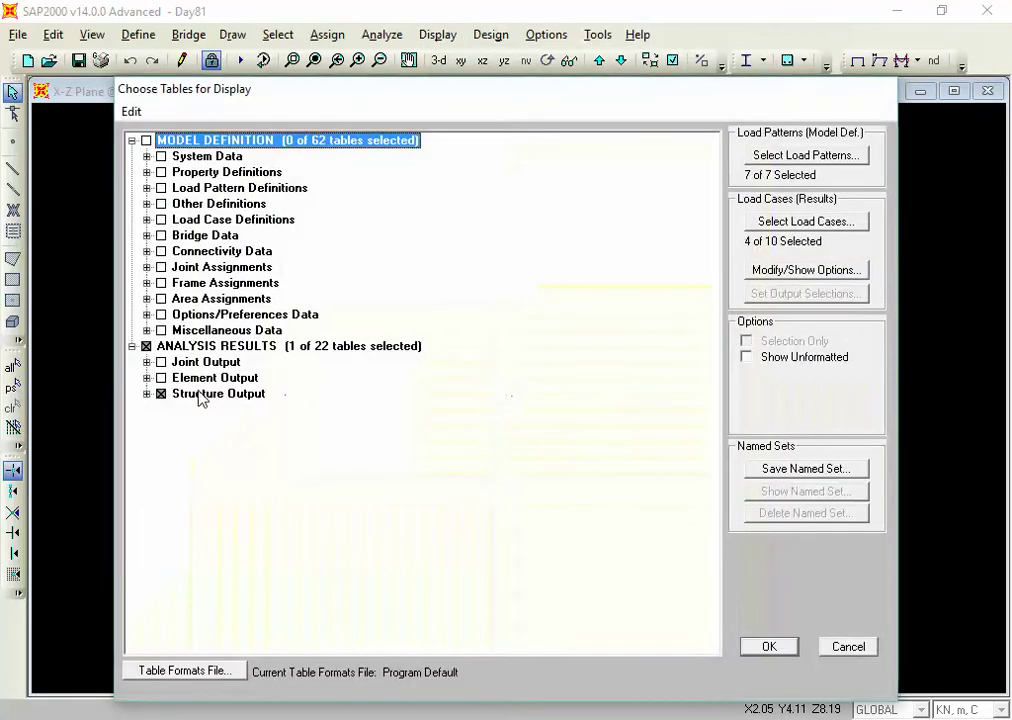
click(148, 395)
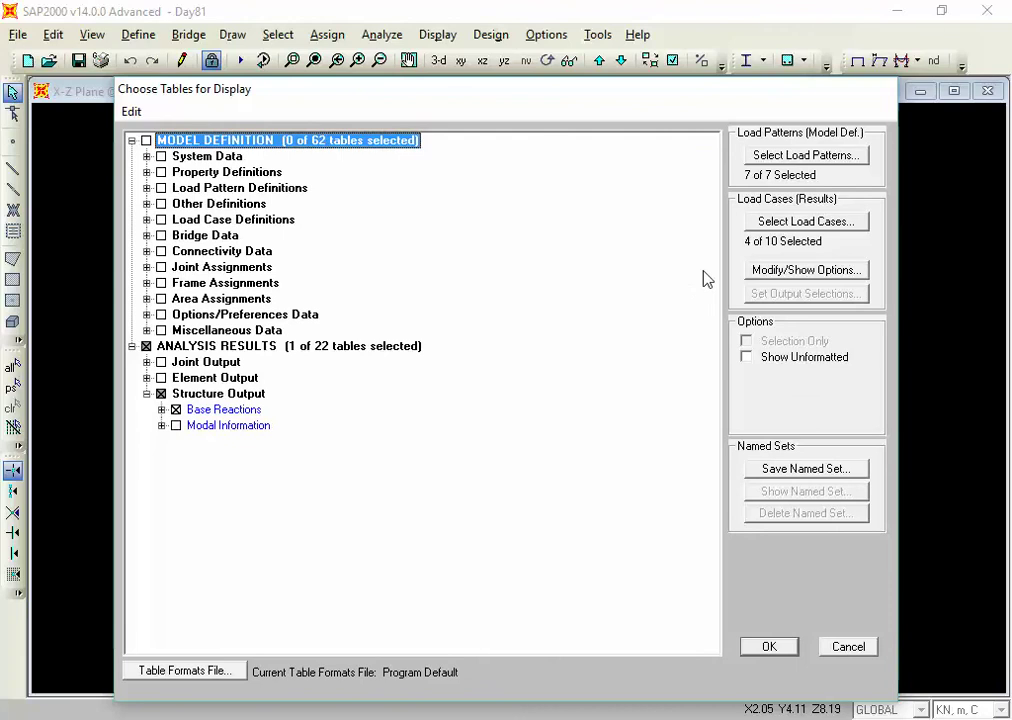
click(806, 221)
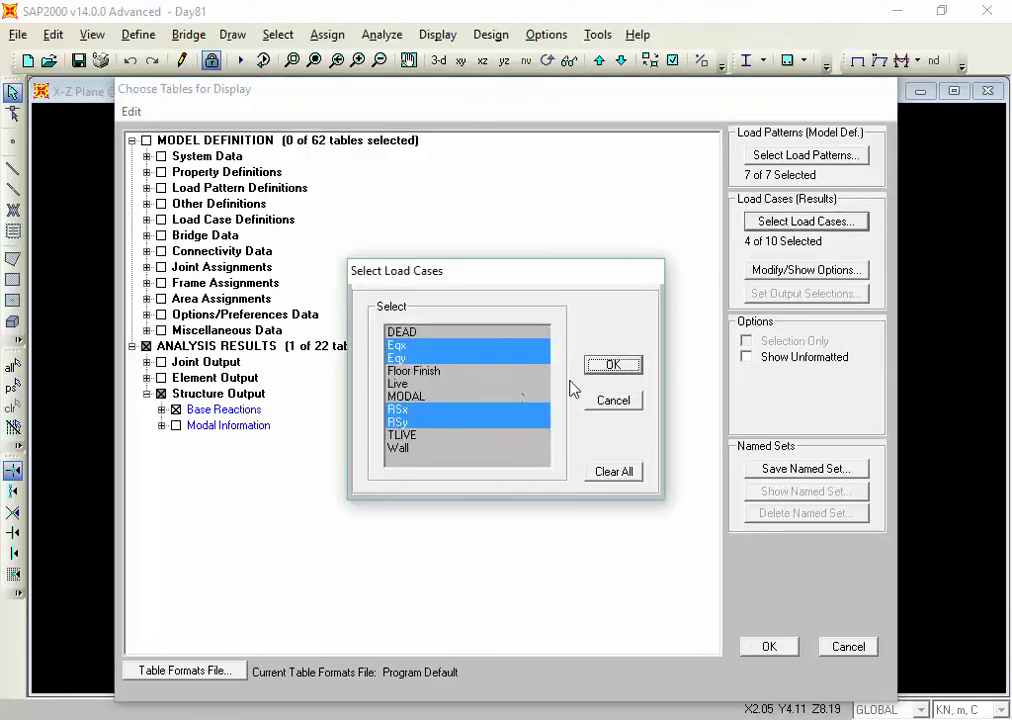
click(615, 364)
click(767, 645)
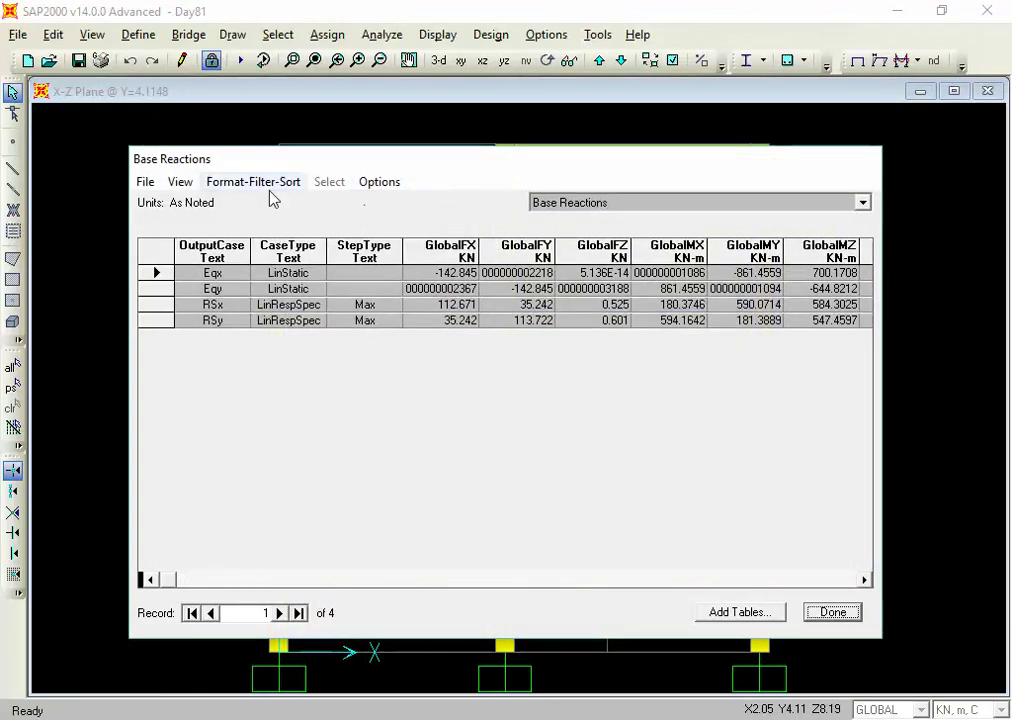
Export the current Base Reactions table to Excel and bring up the new workbook Book3
click(145, 182)
mouse_move(90, 204)
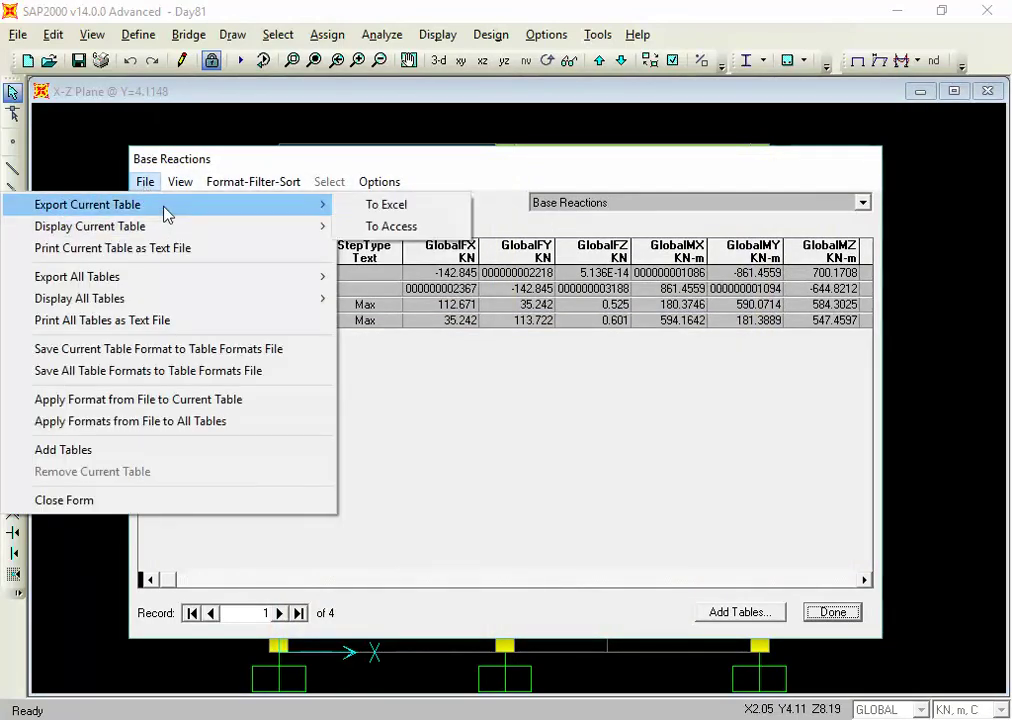
click(372, 204)
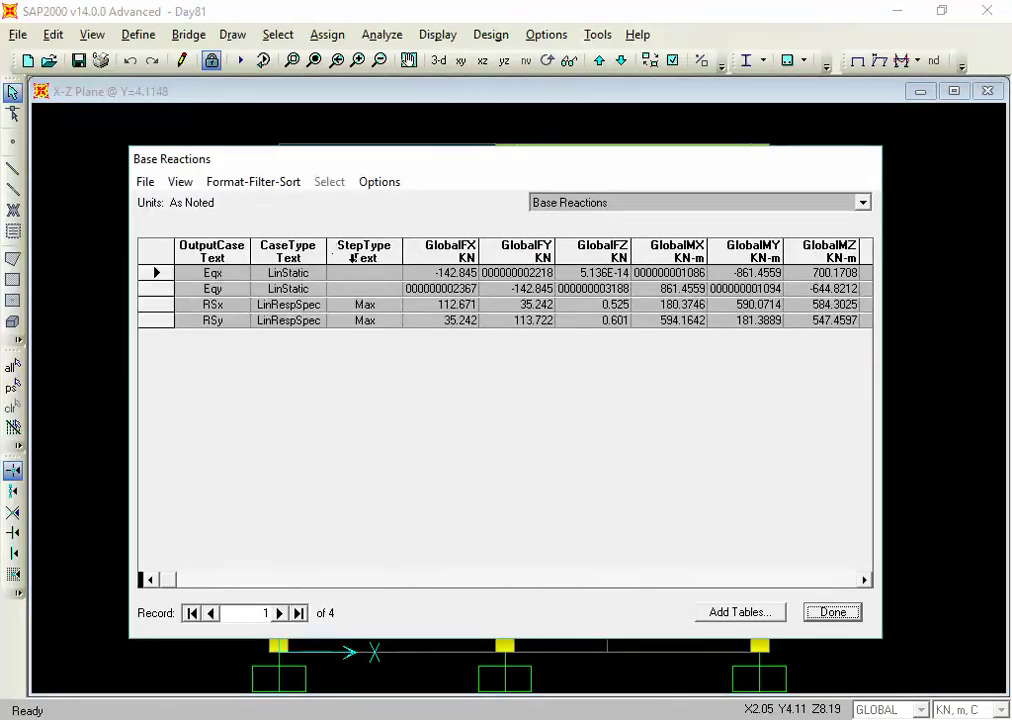
mouse_move(642, 716)
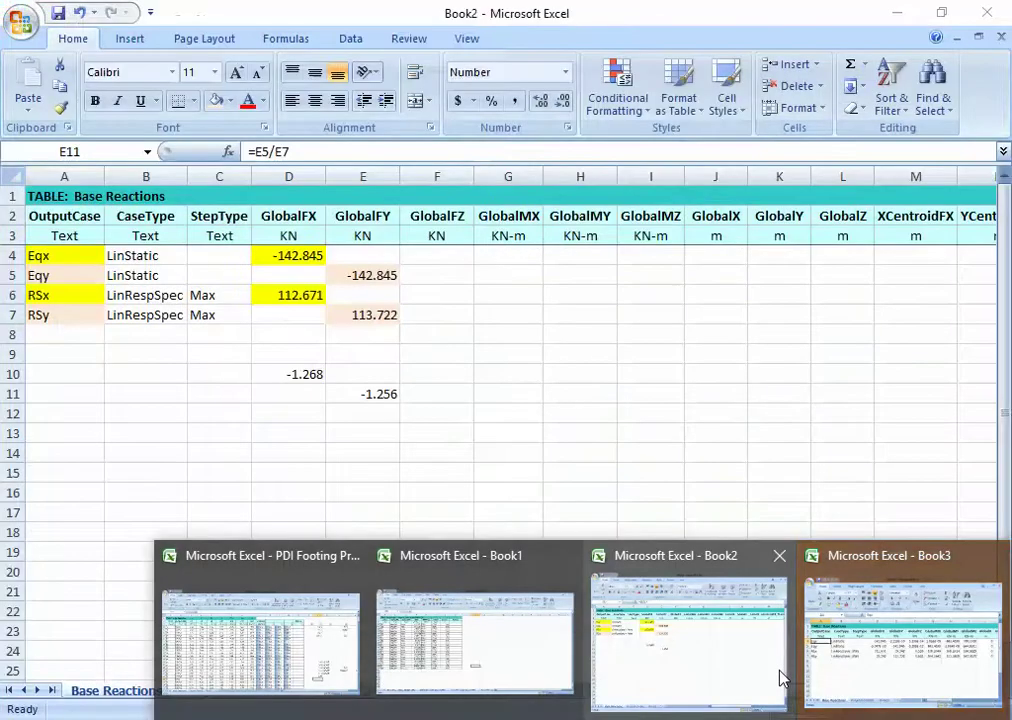
click(827, 678)
Fill the Eqx and RSx GlobalFX cells D4 and D6 and the Eqy and RSy GlobalFY cells E5 and E7 with yellow
click(300, 294)
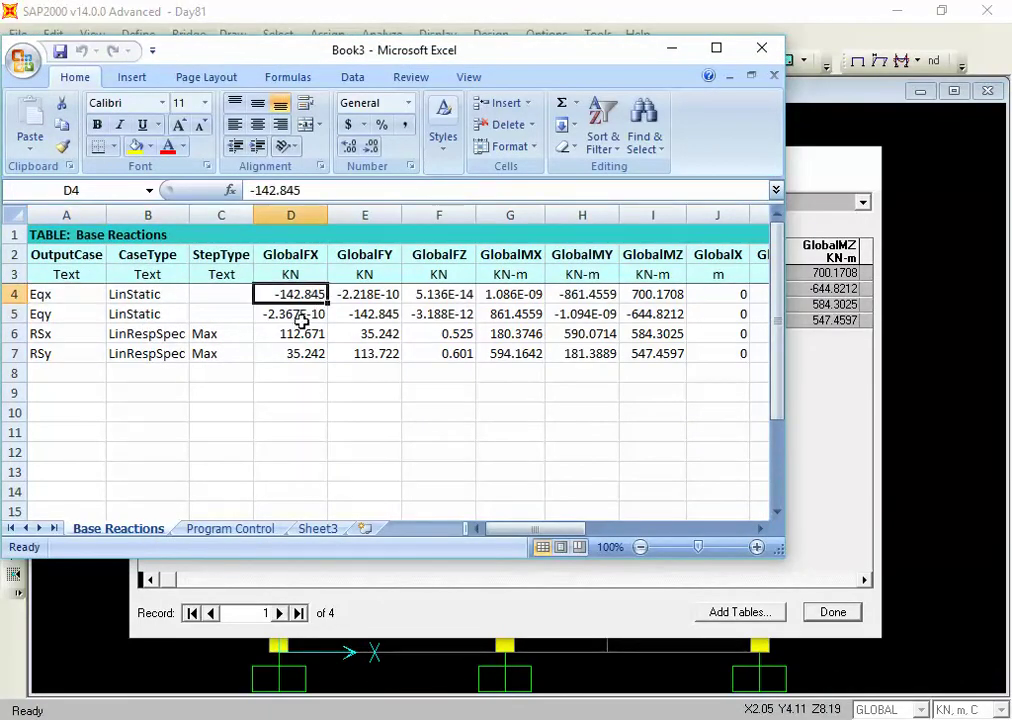
ctrl+click(298, 333)
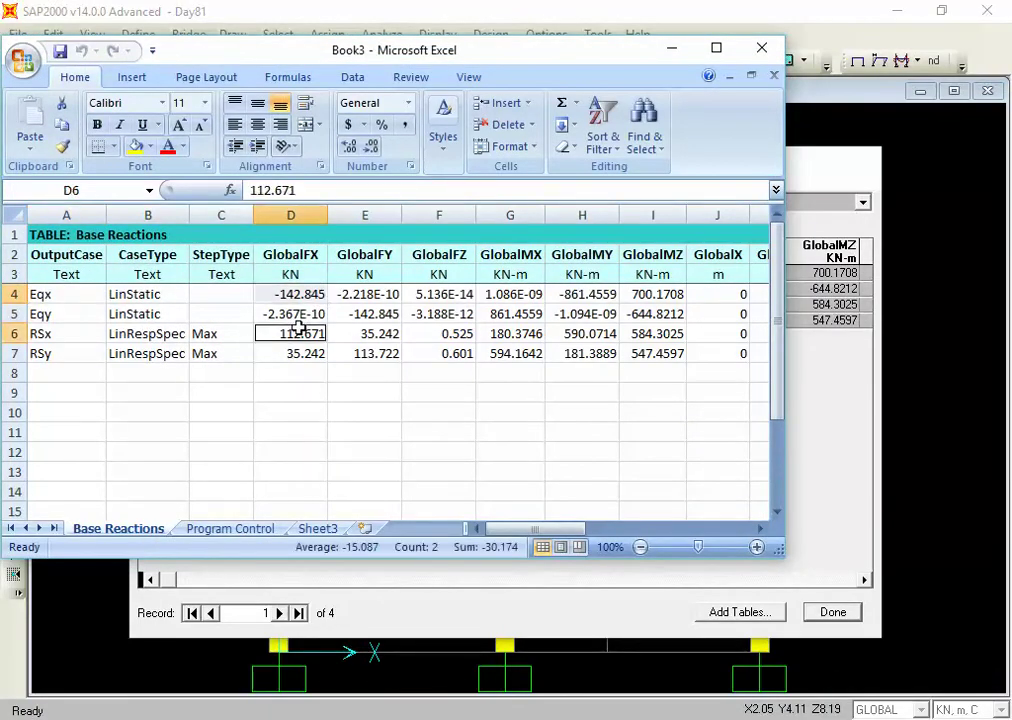
click(135, 146)
click(368, 314)
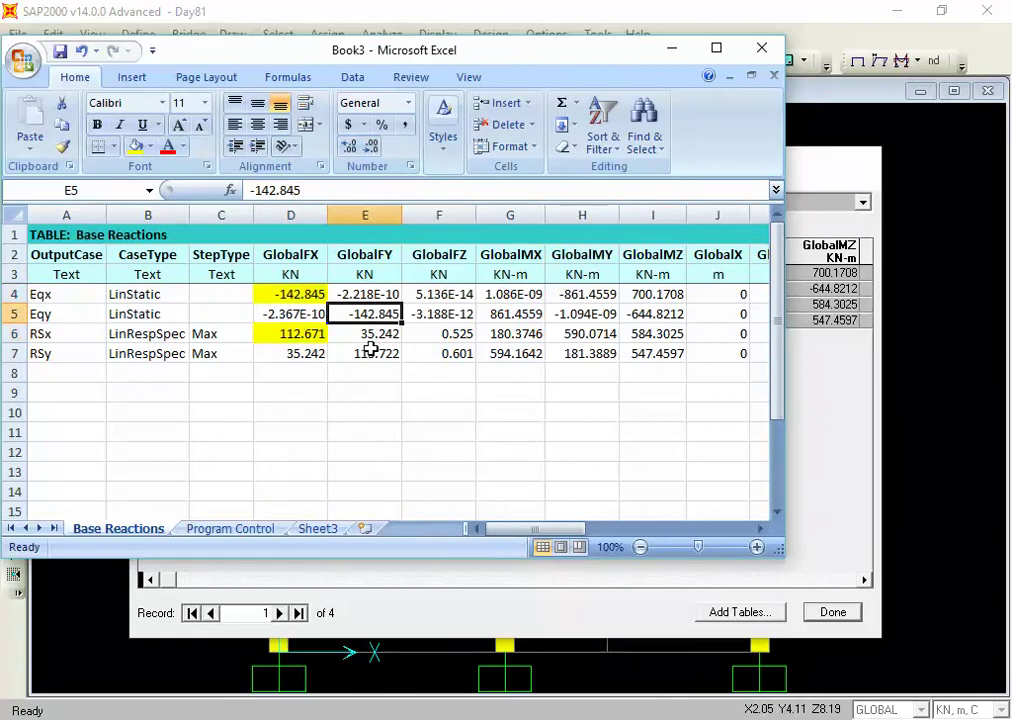
ctrl+click(365, 353)
click(137, 147)
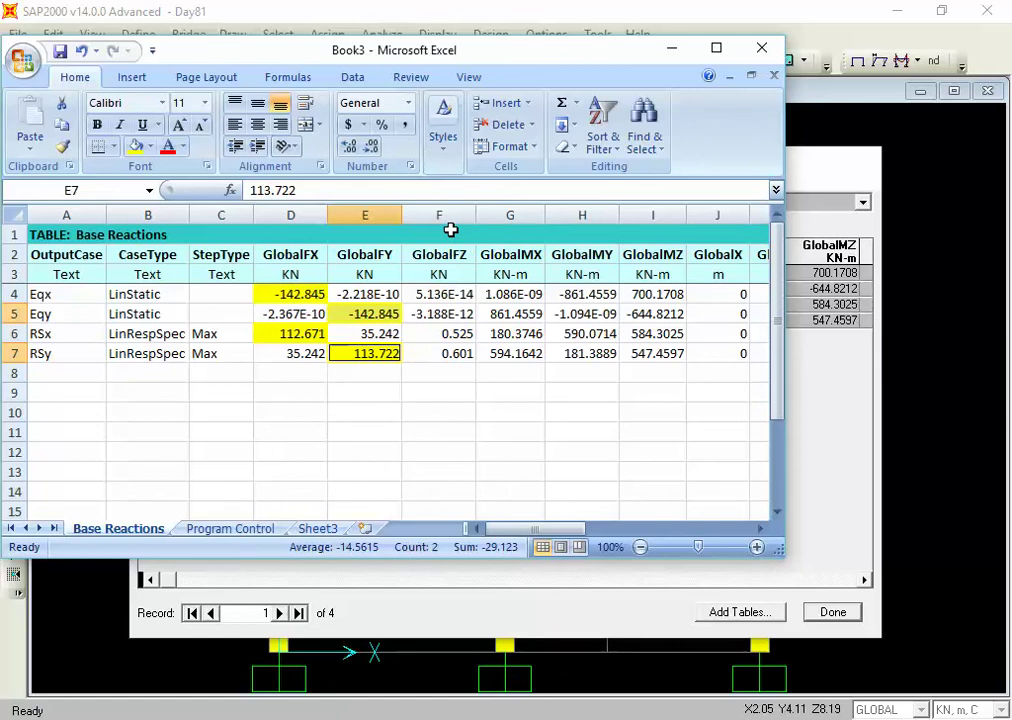
Clear the contents of columns F to I, from GlobalFZ through GlobalMZ
drag(452, 214, 648, 230)
key(Delete)
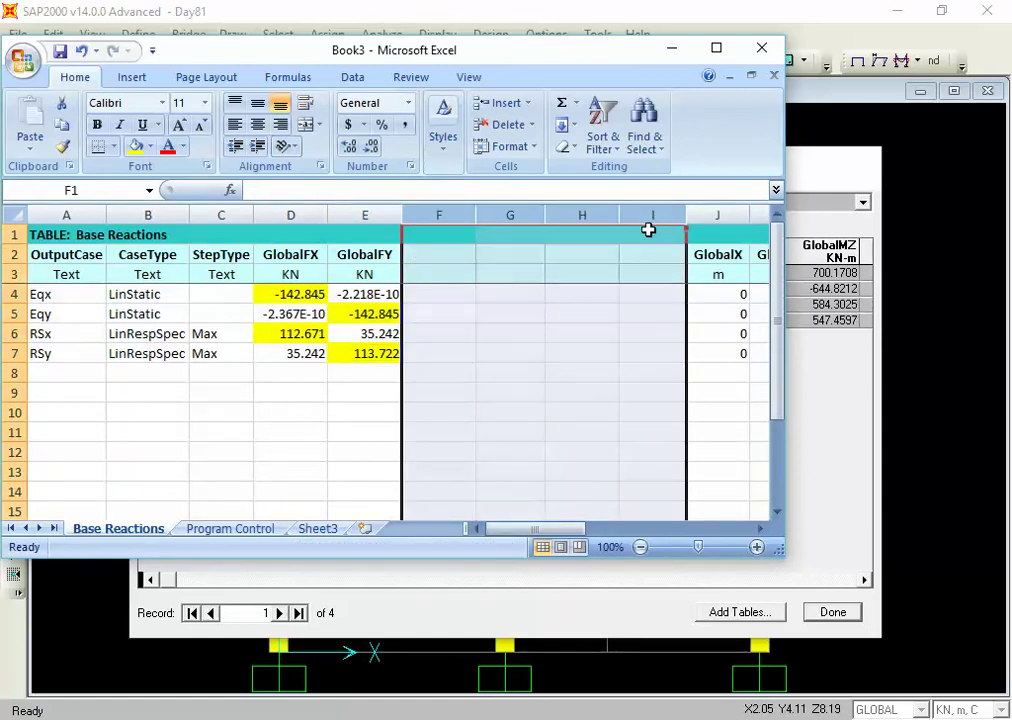
click(458, 408)
Enter the formula =D4/D6 in cell D10 to divide the Eqx GlobalFX reaction by the RSx one
click(316, 410)
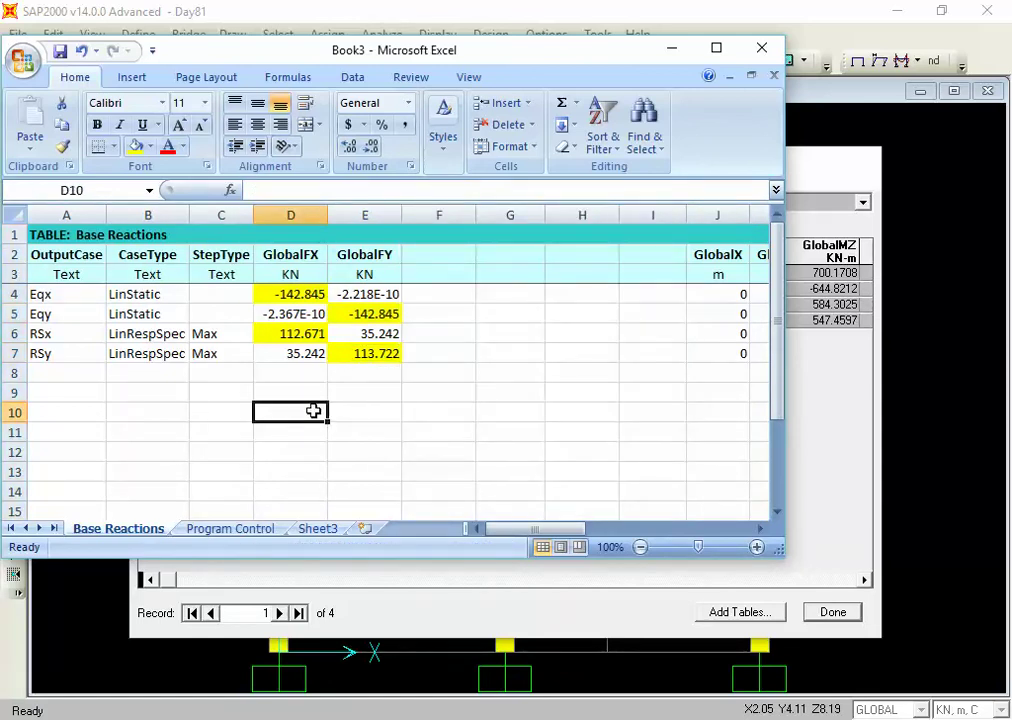
text(=)
click(292, 292)
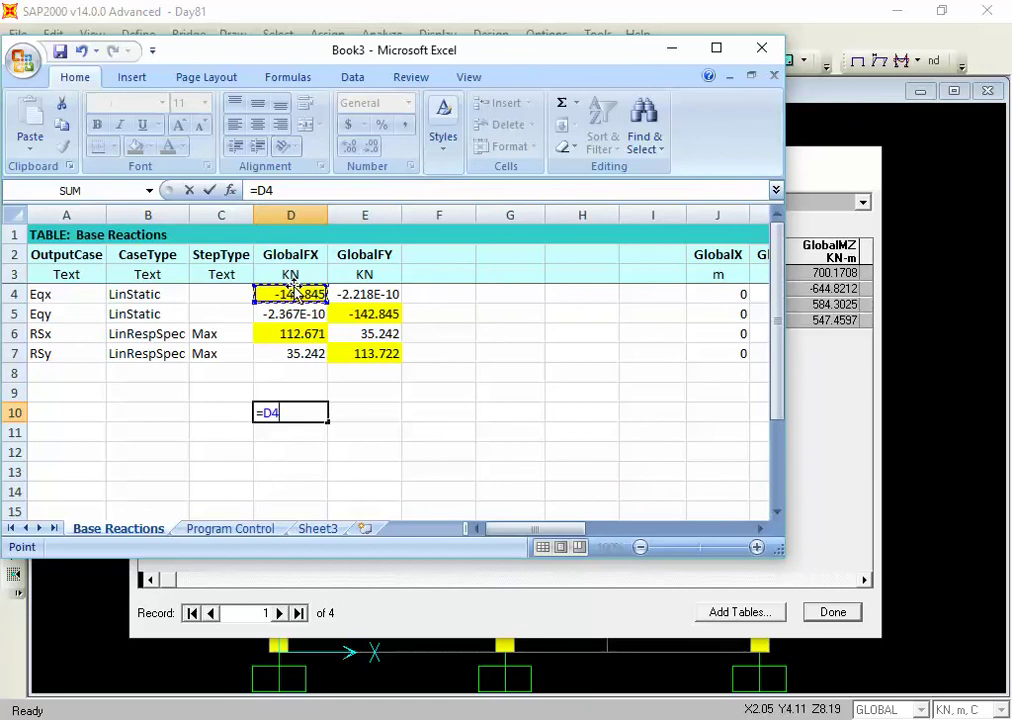
text(/)
drag(290, 314, 282, 323)
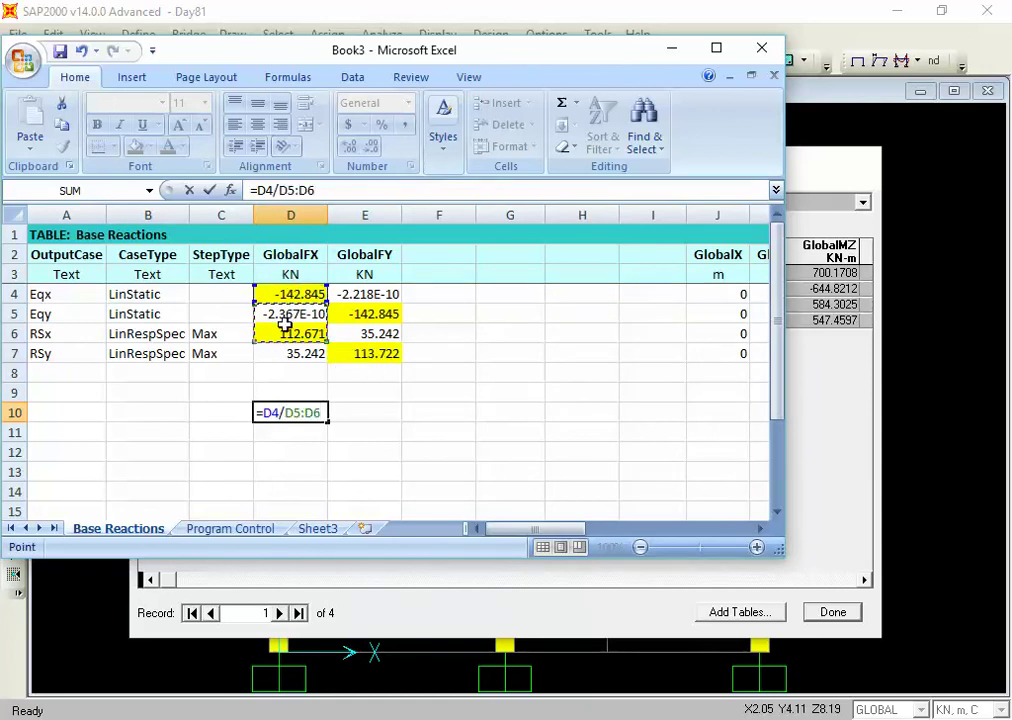
click(285, 333)
key(Return)
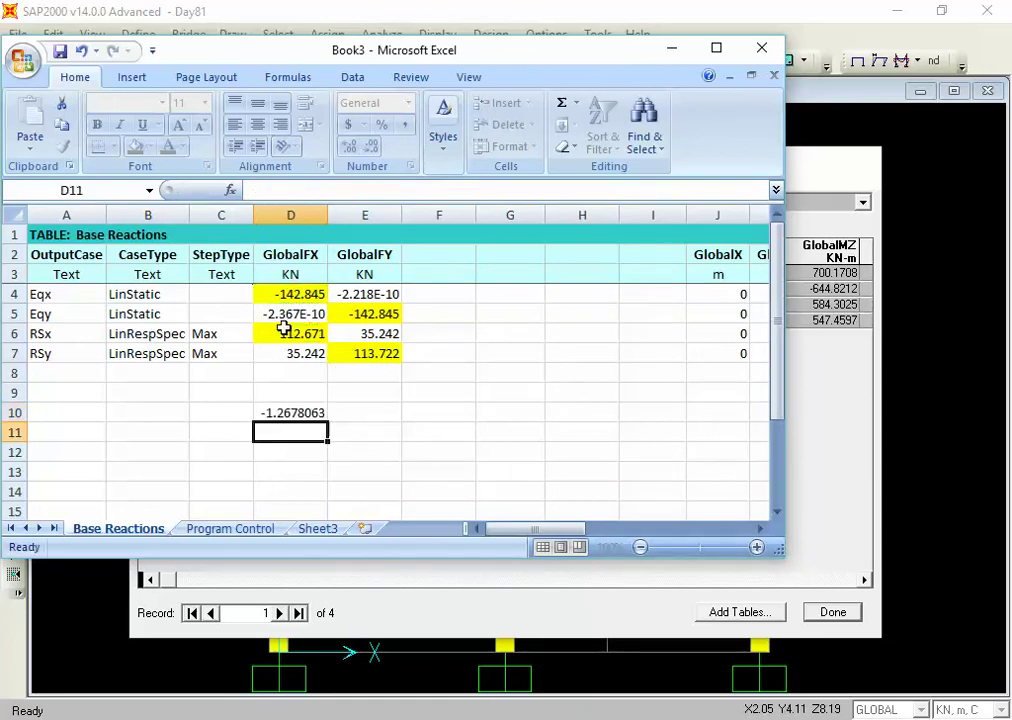
Enter the formula =E5/E7 in cell E11 to get the Eqy to RSy ratio for GlobalFY
click(378, 433)
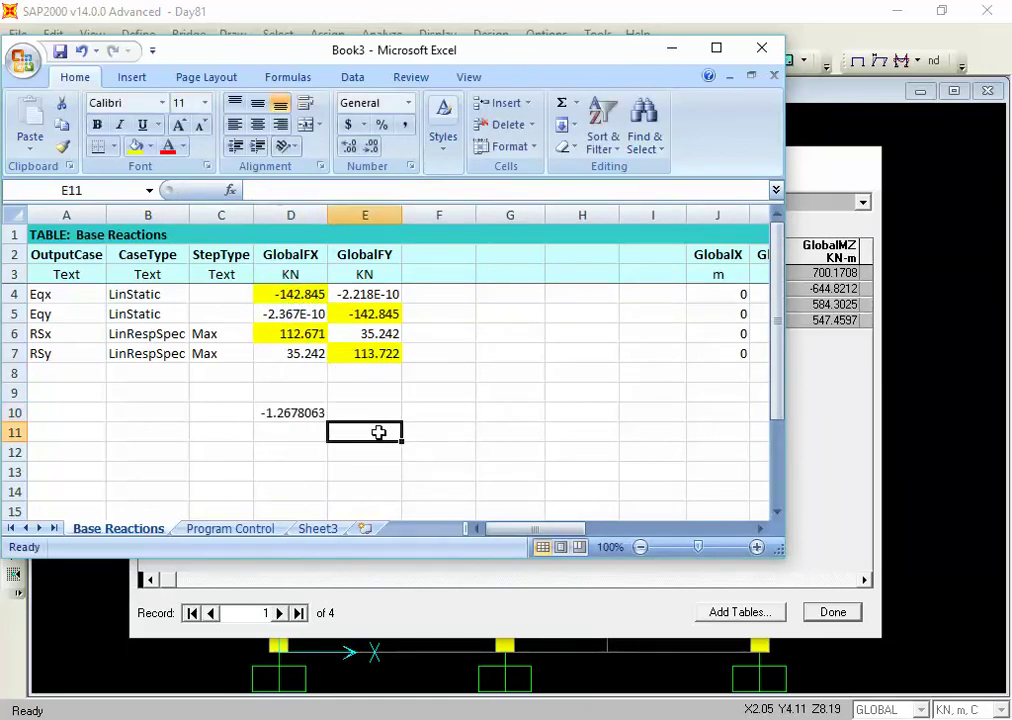
text(=)
click(389, 314)
text(/)
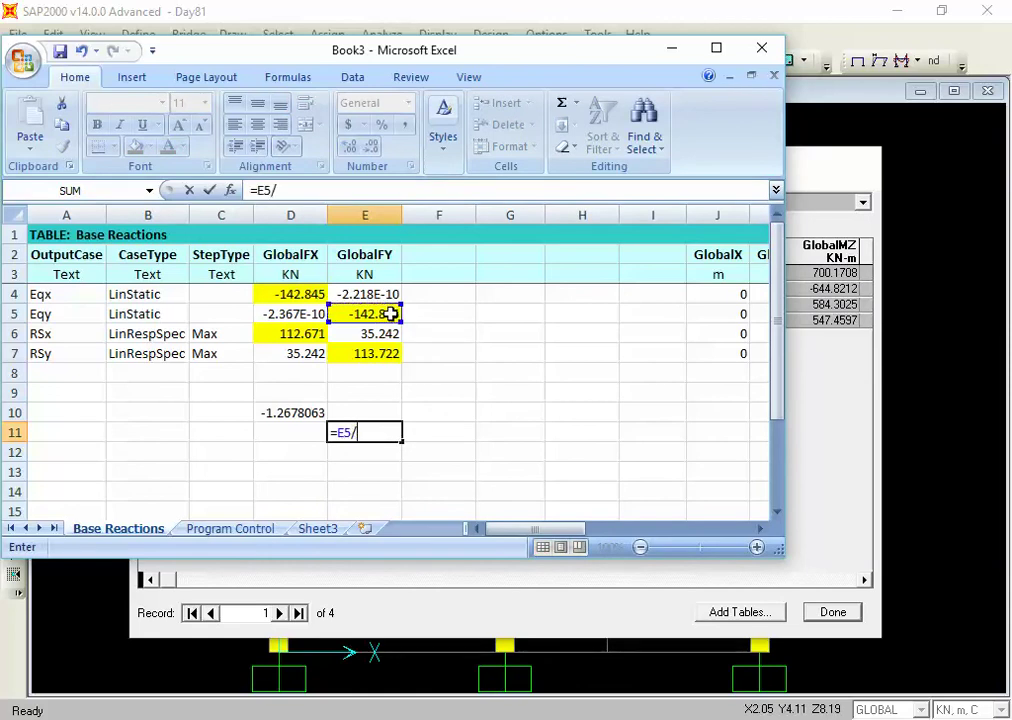
click(386, 353)
key(Return)
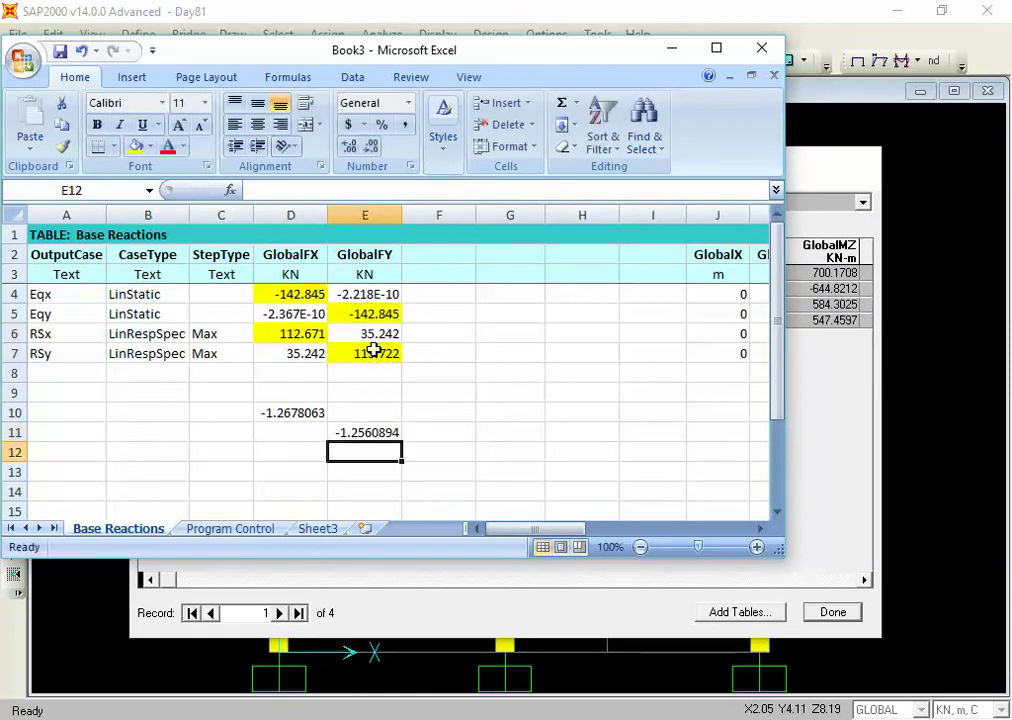
click(380, 432)
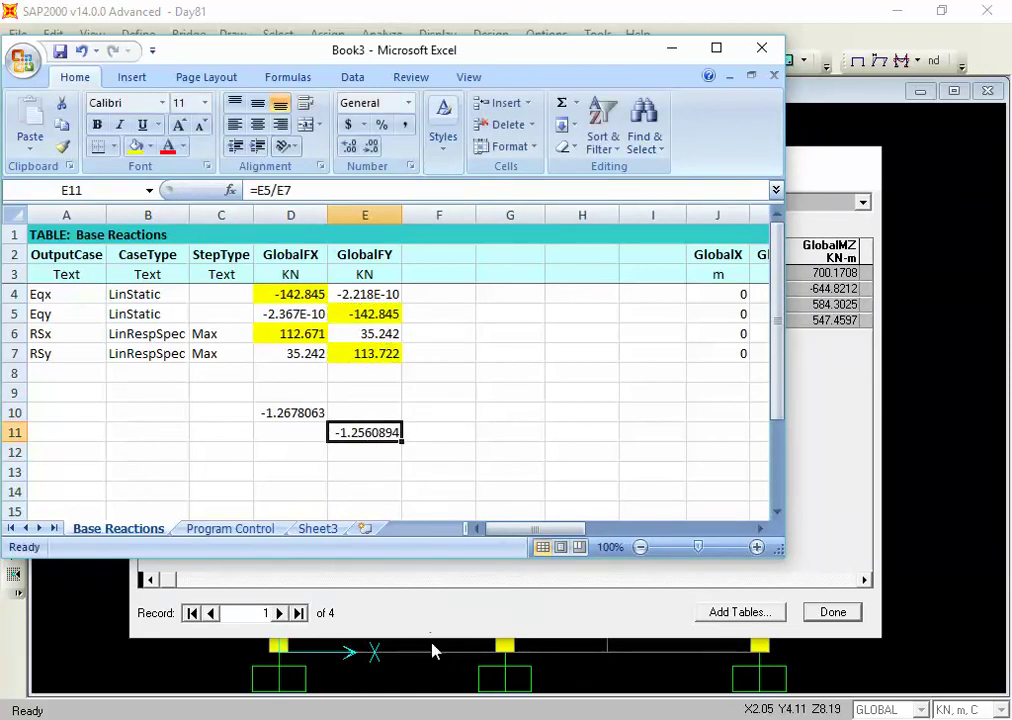
Close the SAP2000 Base Reactions table and unlock the model, accepting deletion of its analysis results
click(831, 612)
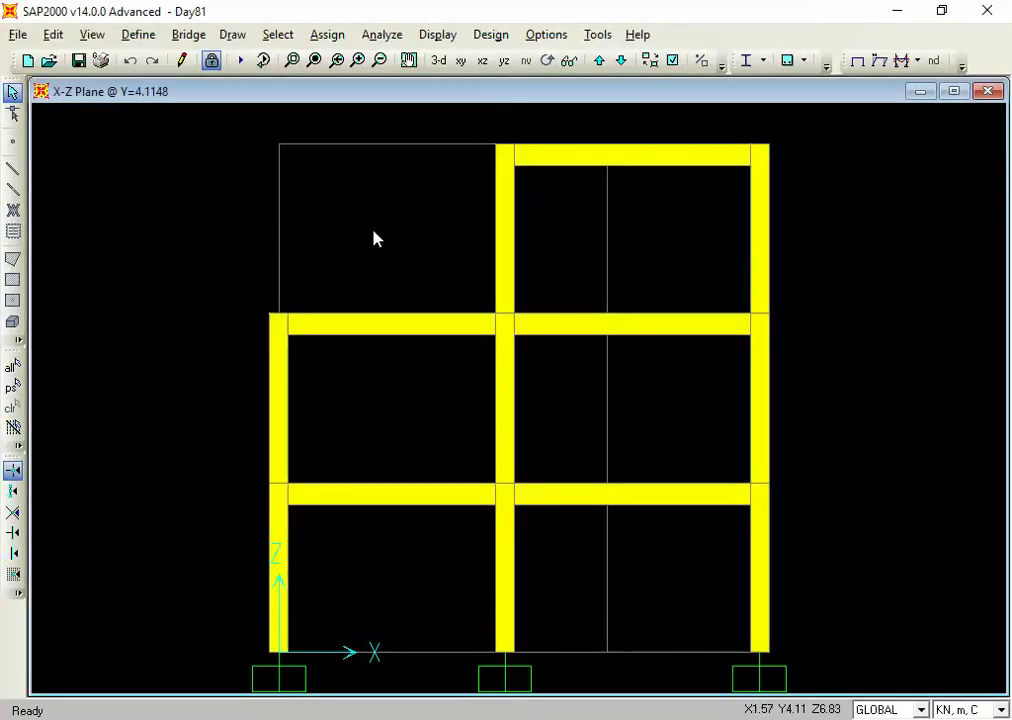
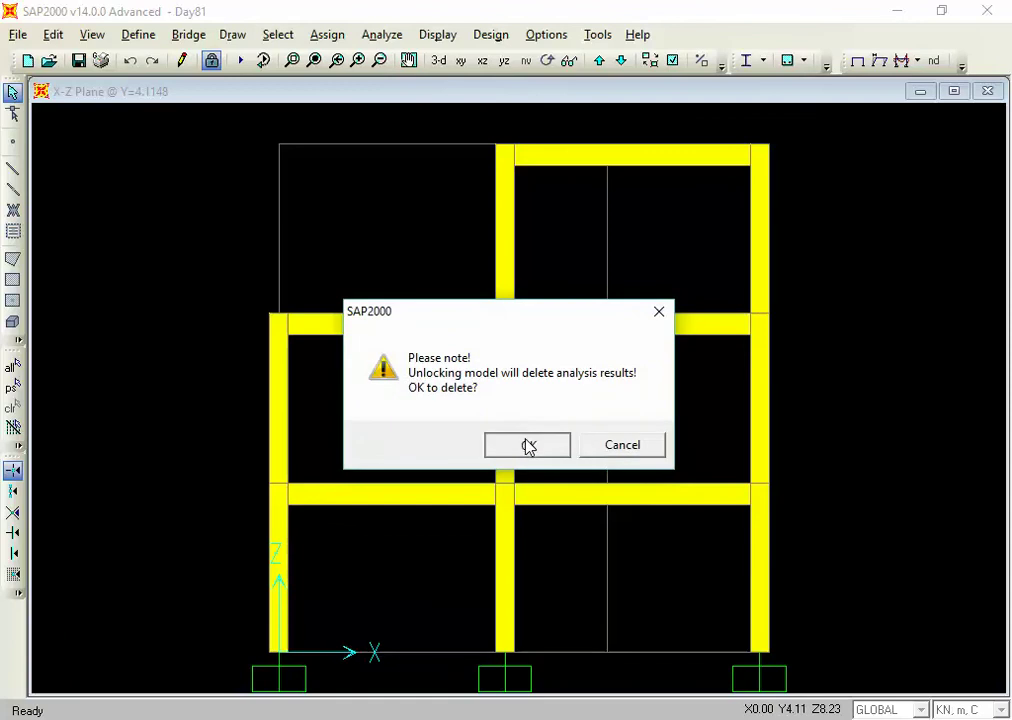
click(526, 444)
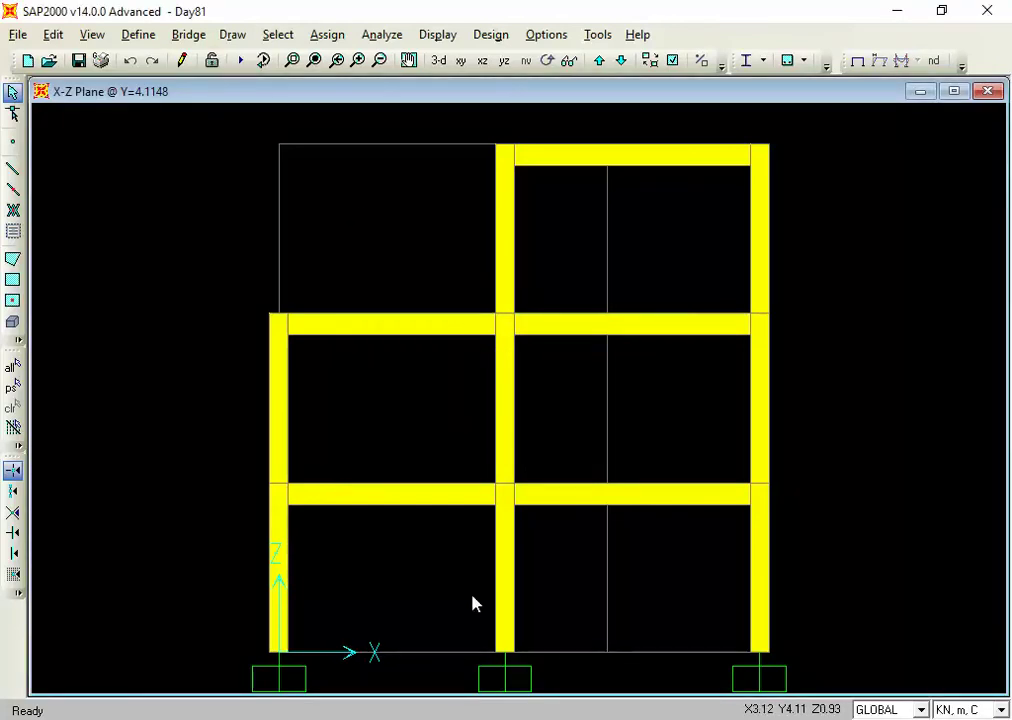
Switch back to the Book3 workbook in Excel and select the ratio range D10:E11 for review
click(504, 652)
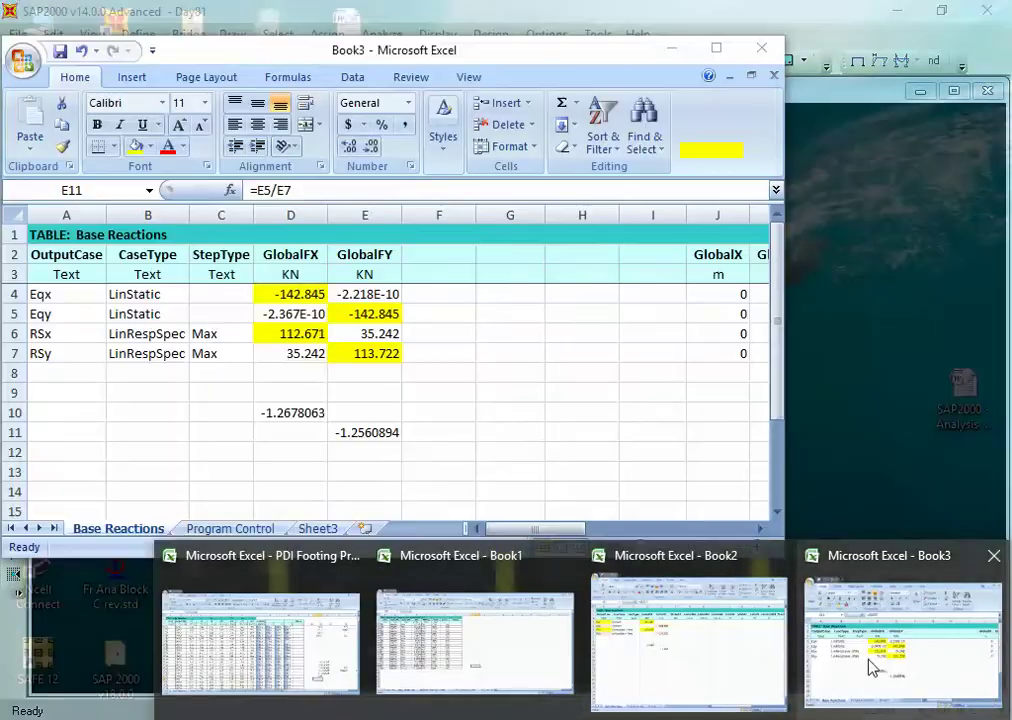
click(870, 666)
click(526, 430)
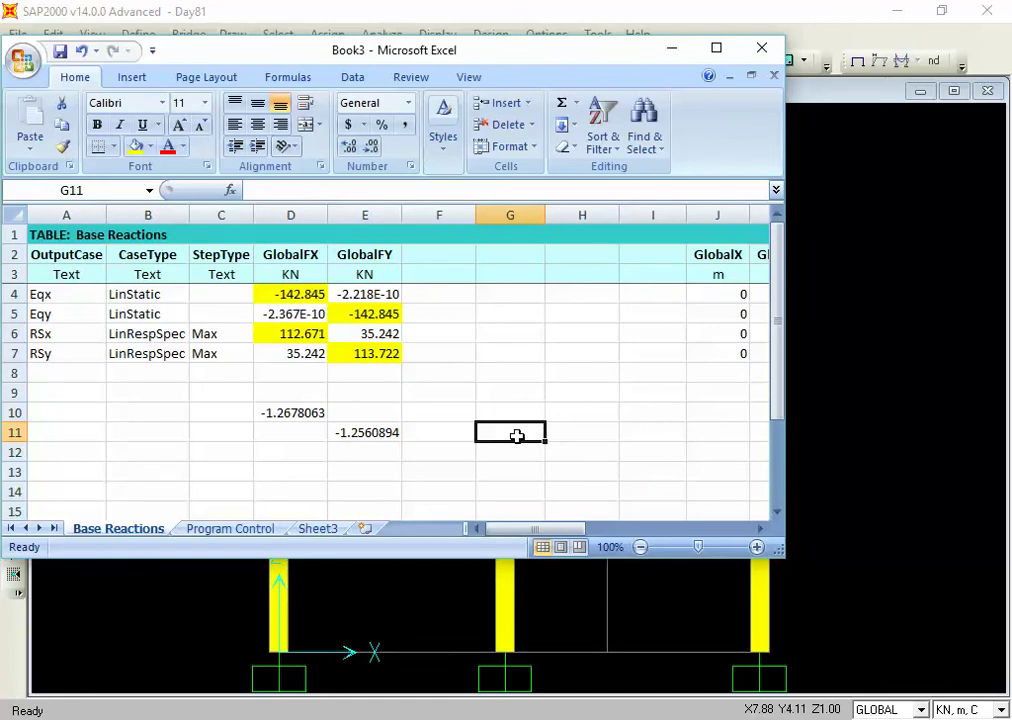
click(430, 431)
drag(389, 429, 300, 416)
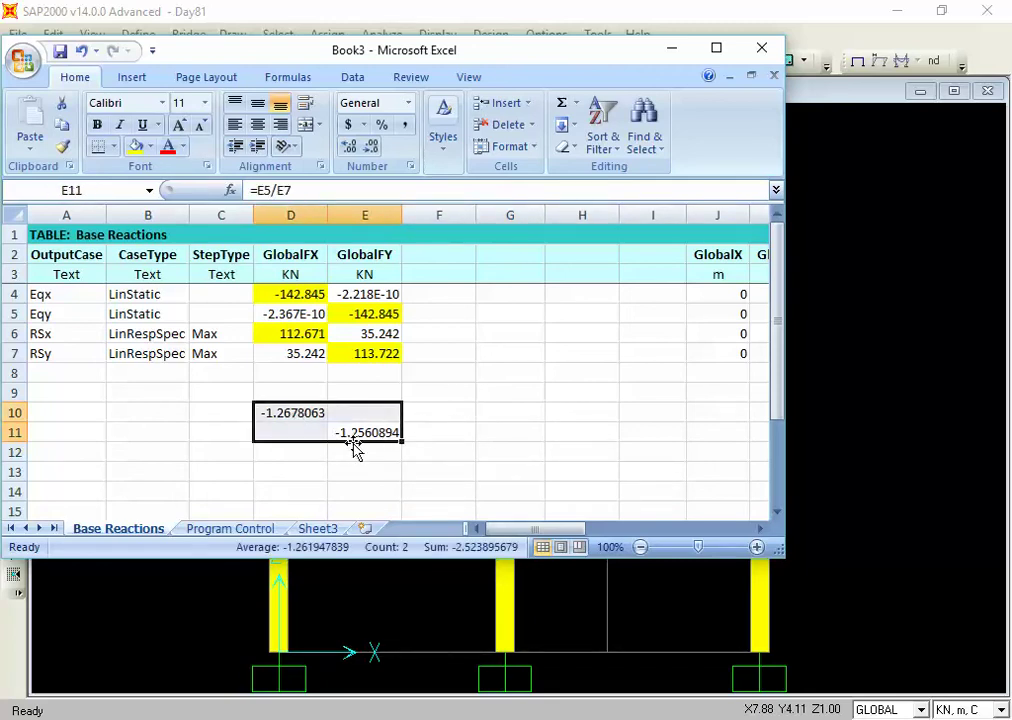
Switch to SAP2000 and set the U1 scale factor of the RSx response spectrum load case to 1.2678, matching the D10 ratio
click(355, 433)
click(275, 410)
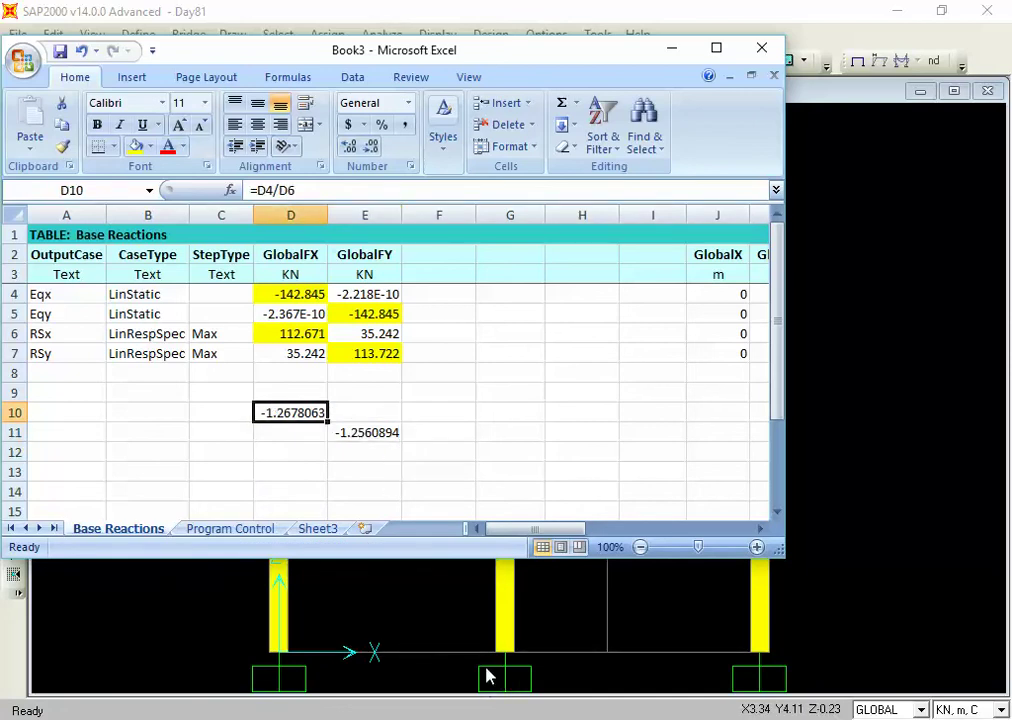
click(425, 637)
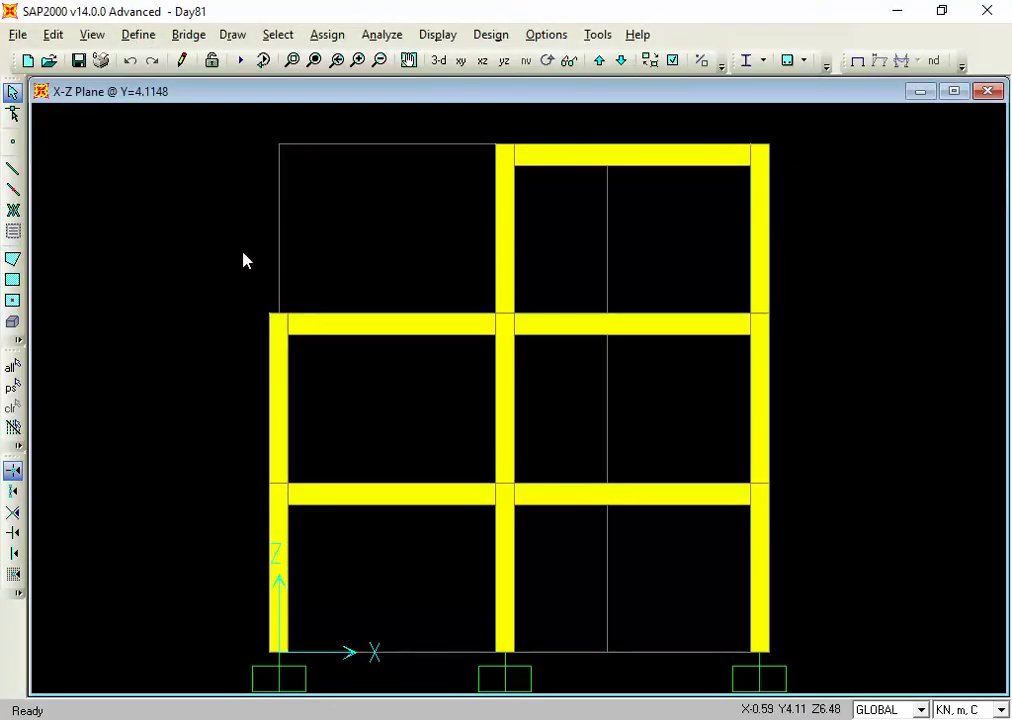
click(145, 36)
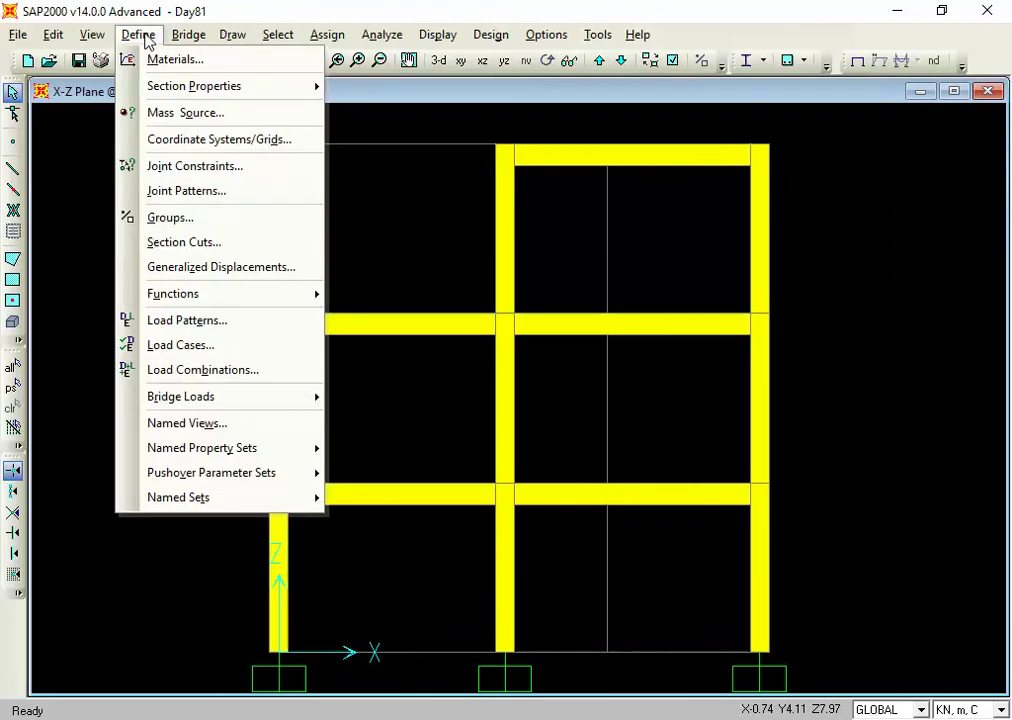
click(196, 347)
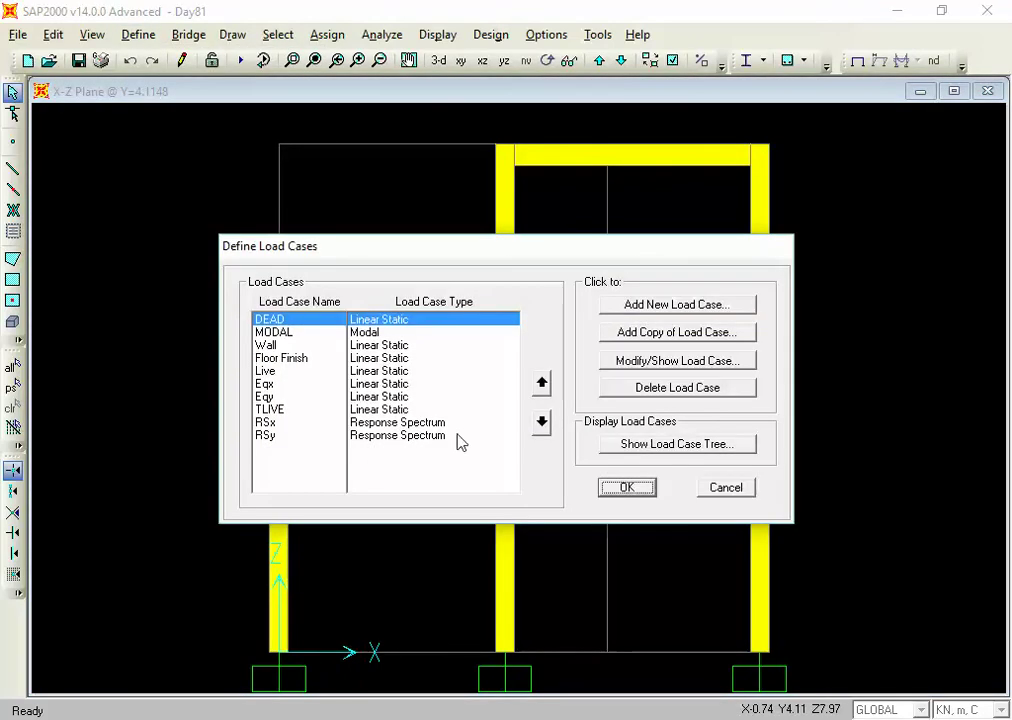
click(398, 422)
click(665, 360)
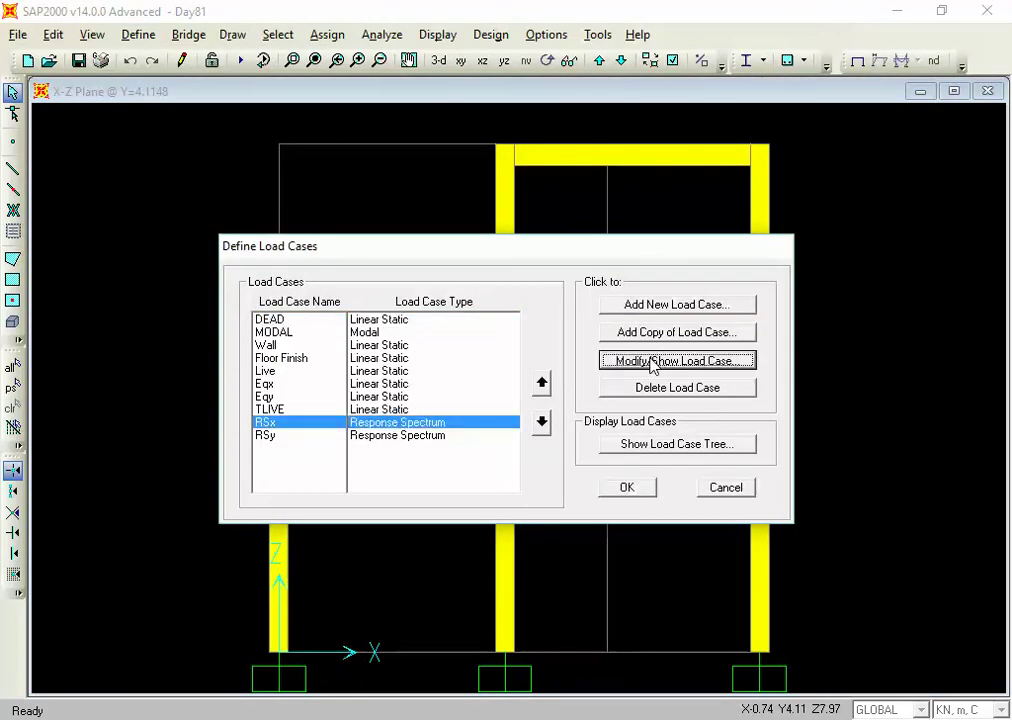
double_click(522, 440)
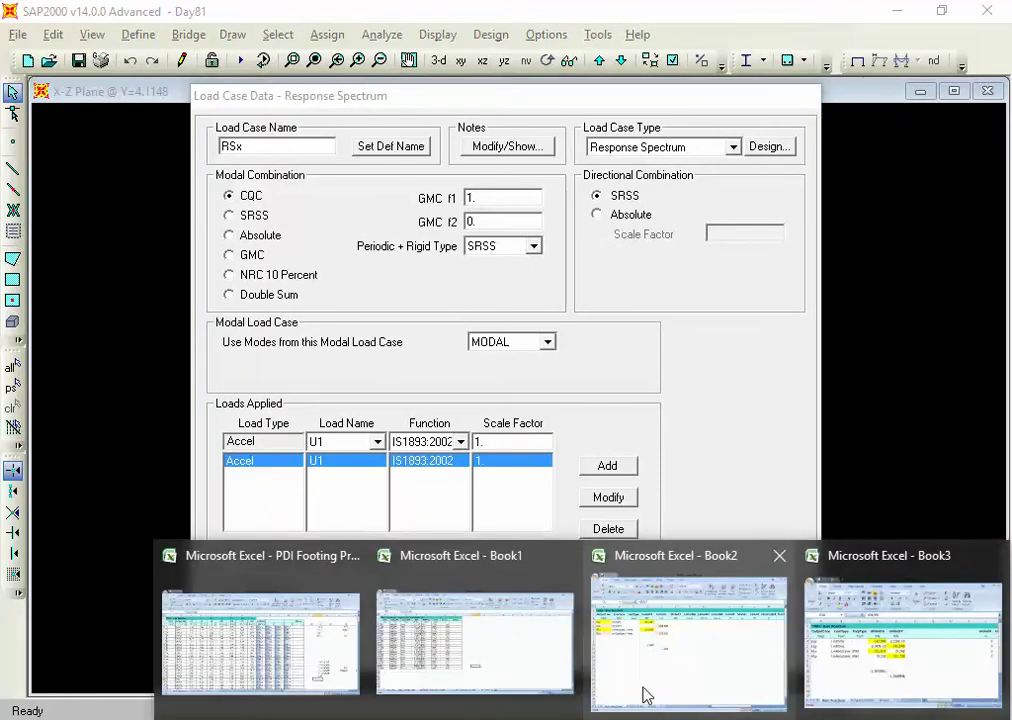
mouse_move(910, 658)
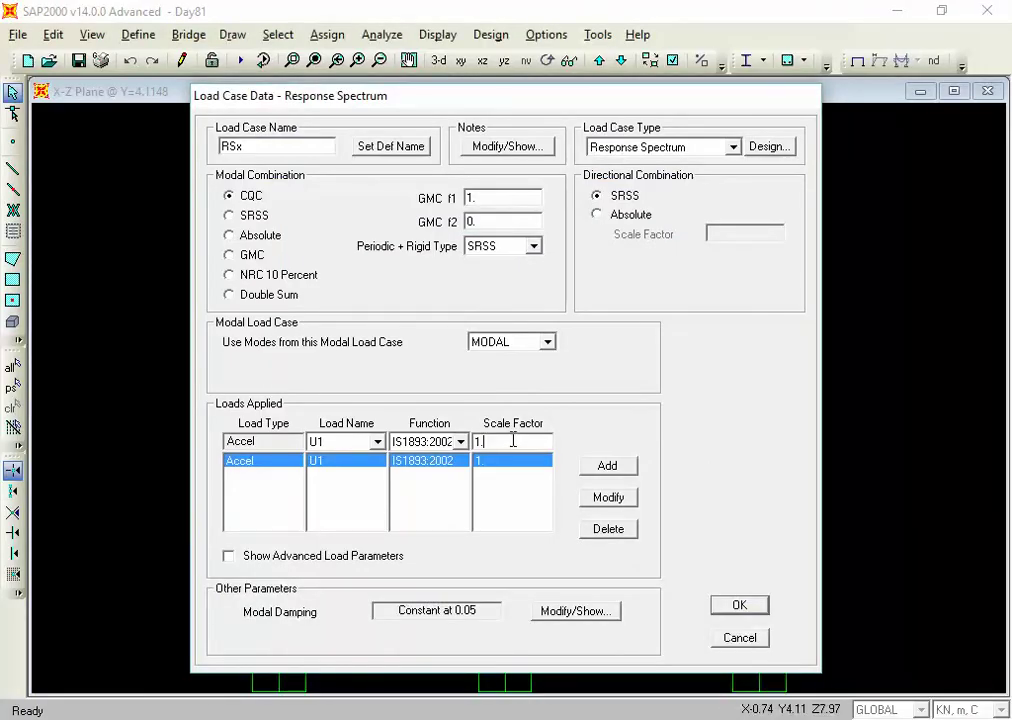
click(597, 503)
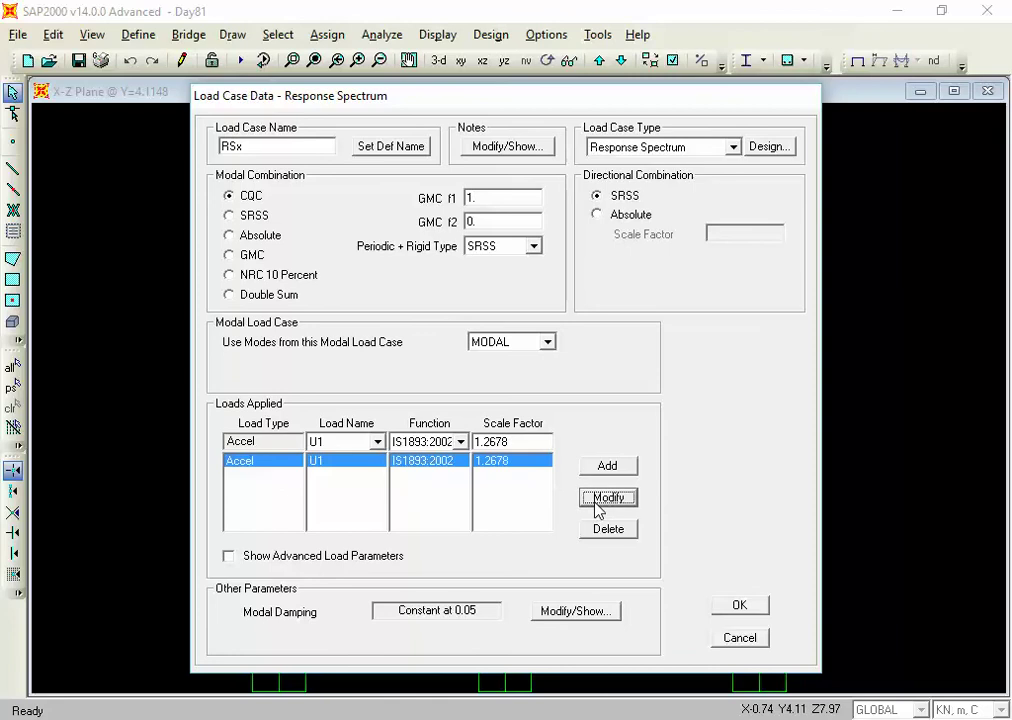
click(727, 610)
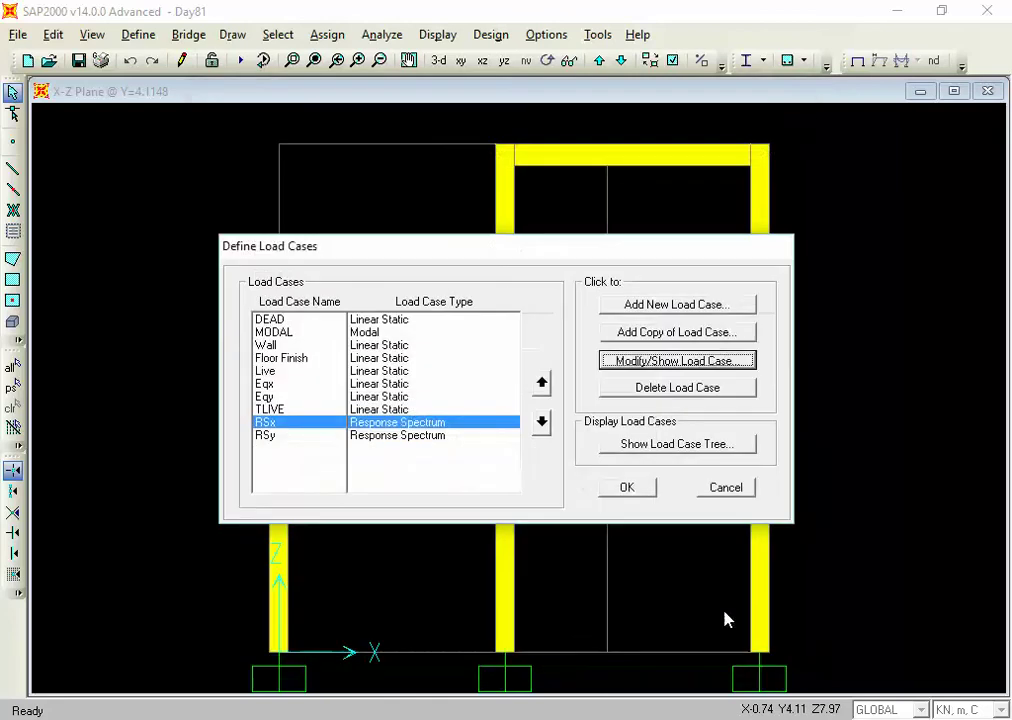
Set the U2 scale factor of the RSy load case to 1.256 from the E11 ratio in Book3, and accept the load case definitions
click(706, 362)
click(496, 441)
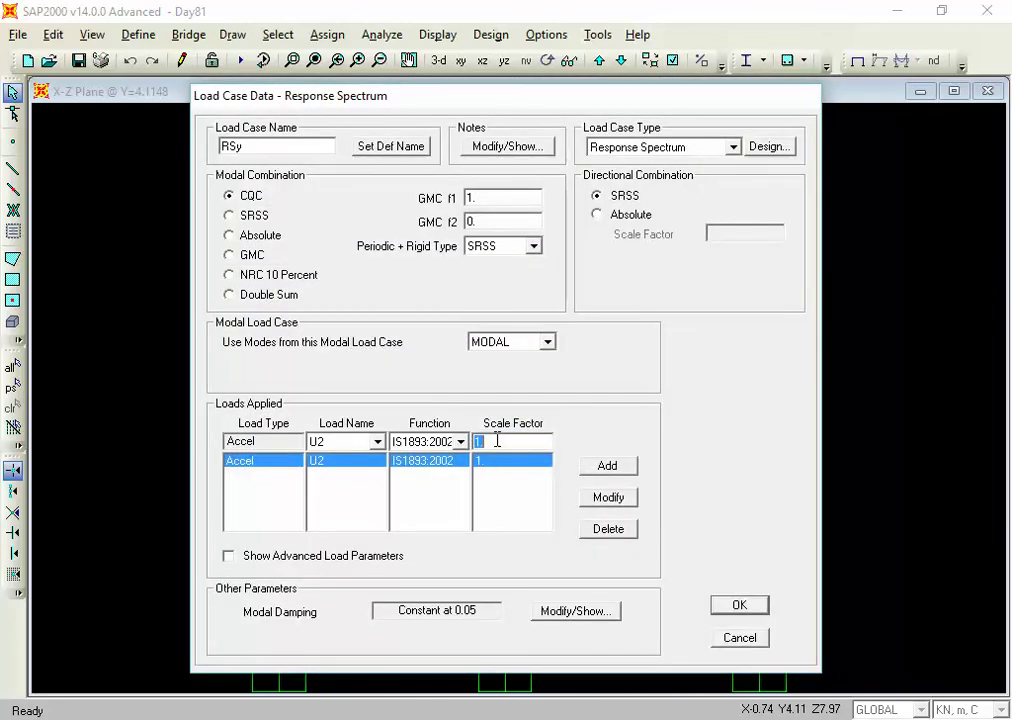
click(497, 441)
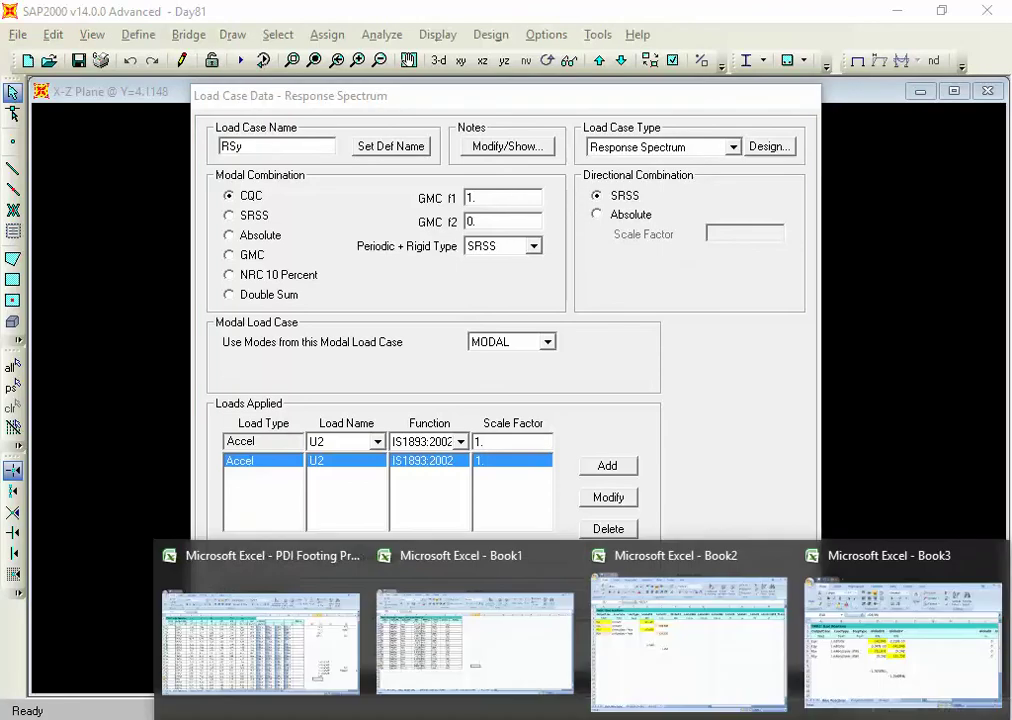
click(870, 652)
click(364, 434)
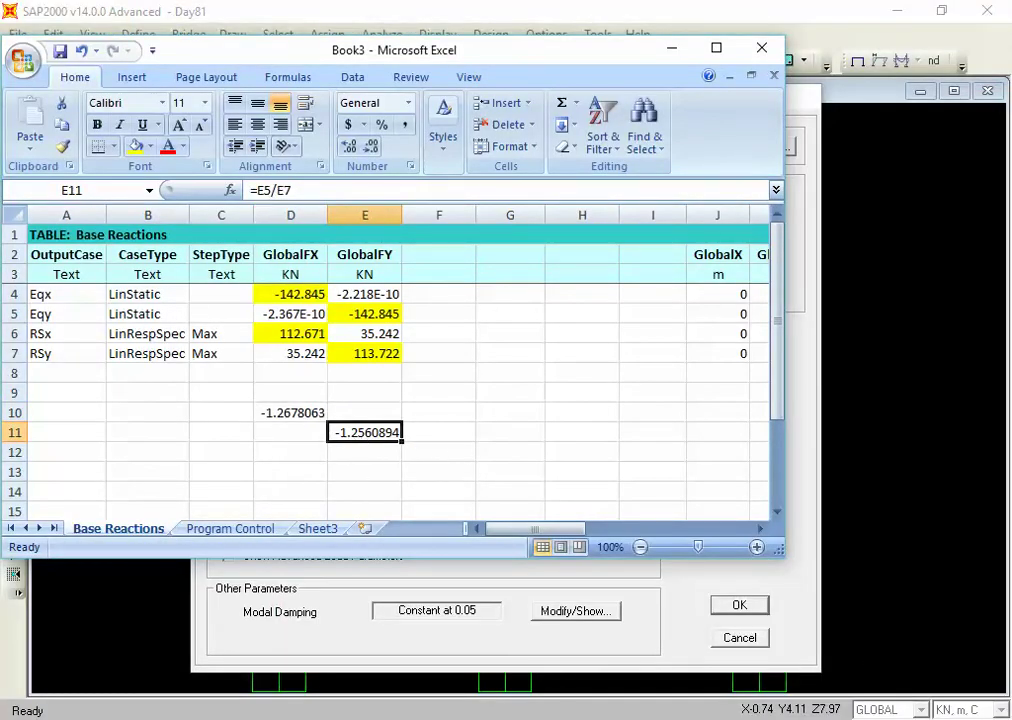
click(485, 719)
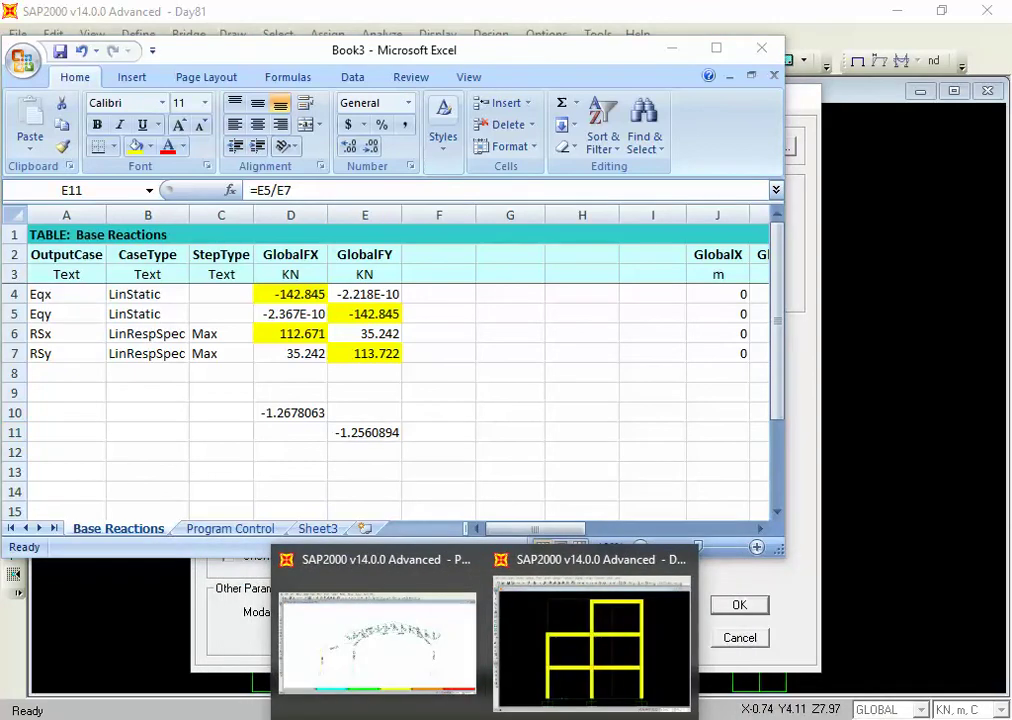
click(591, 640)
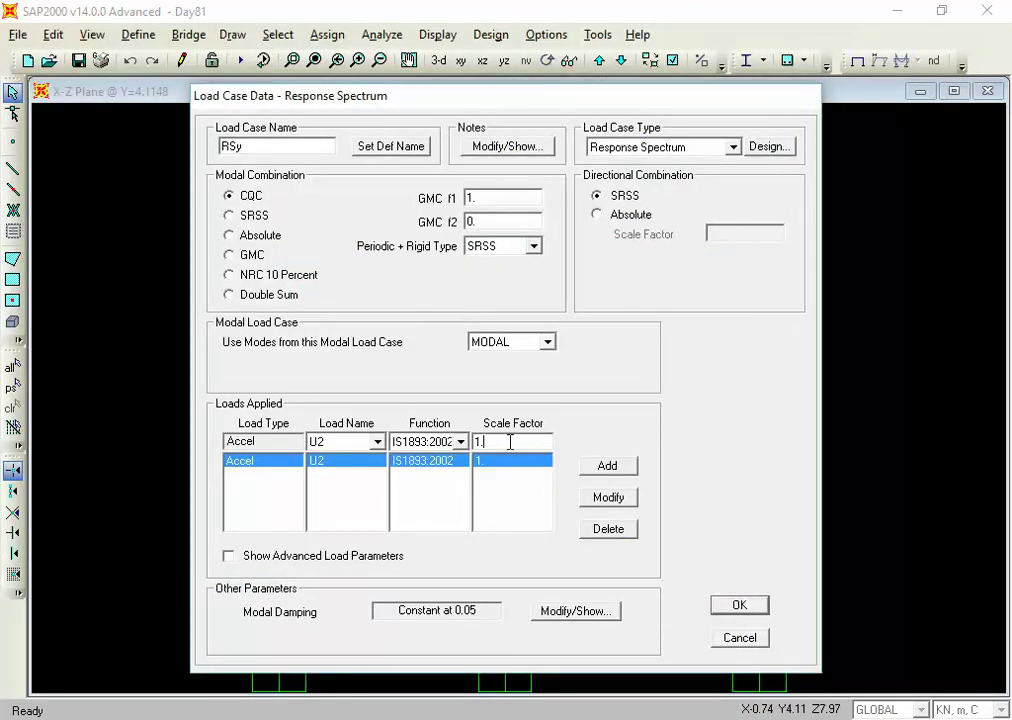
text(256)
click(602, 497)
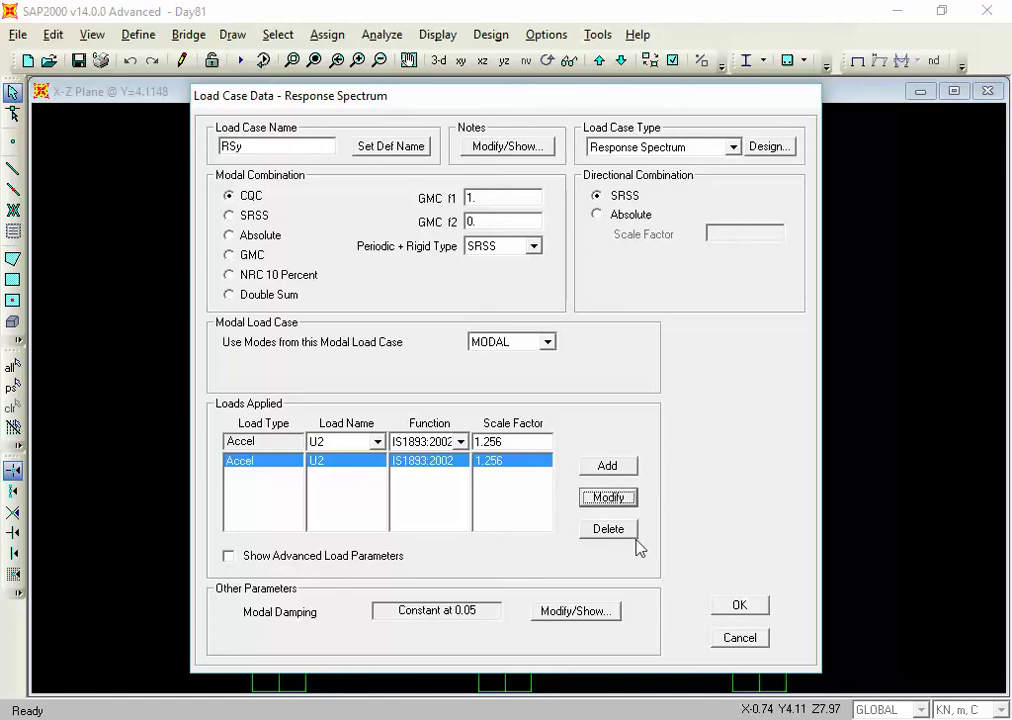
click(737, 607)
click(633, 490)
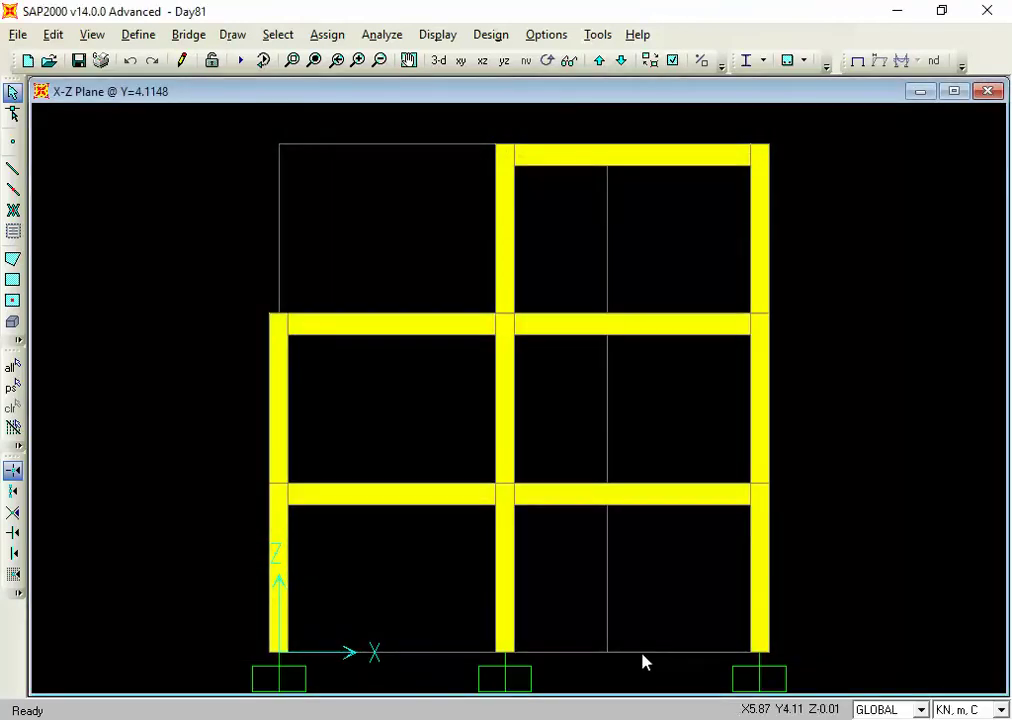
Return to the Book3 workbook in Excel and compare the highlighted Eqx, Eqy, RSx and RSy base reactions in both directions
click(485, 719)
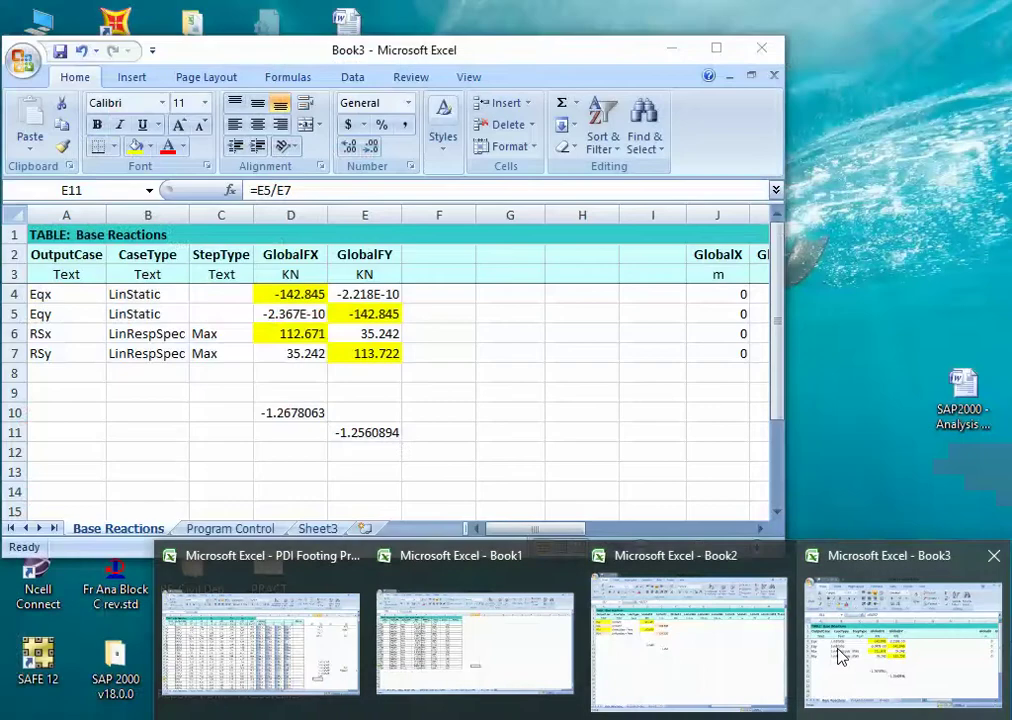
click(870, 663)
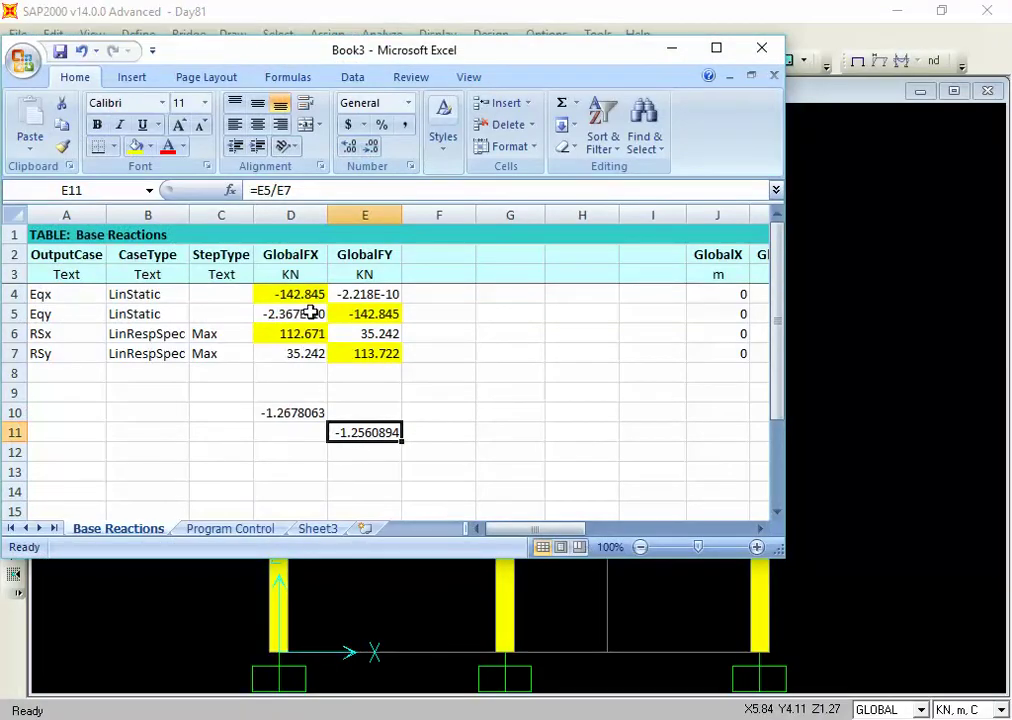
click(305, 295)
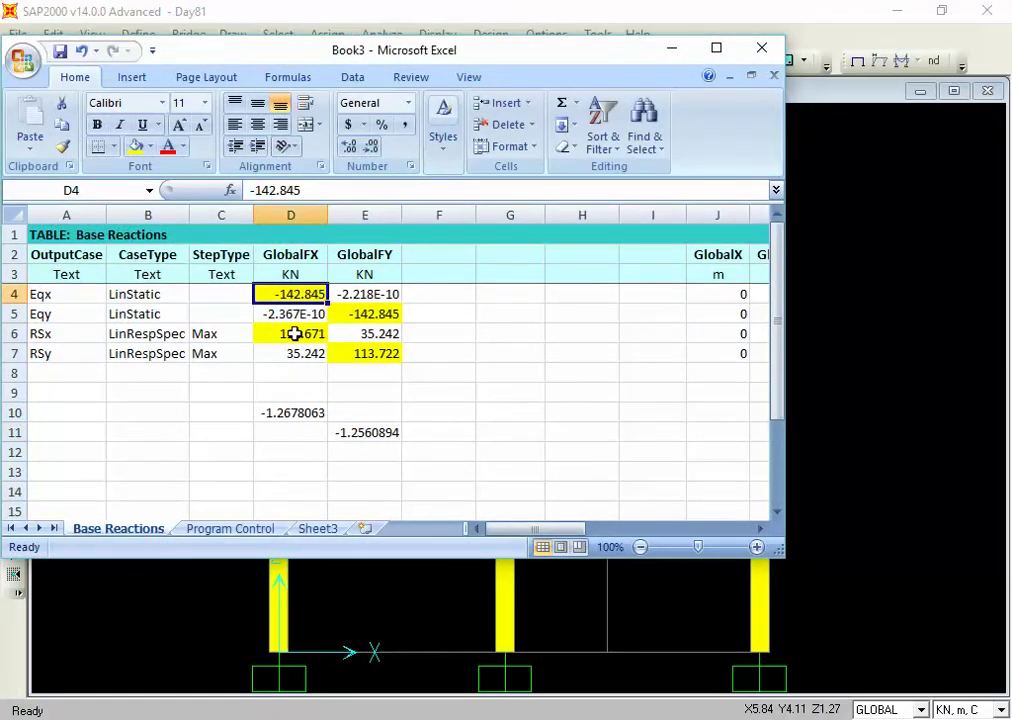
click(294, 334)
click(370, 315)
click(366, 352)
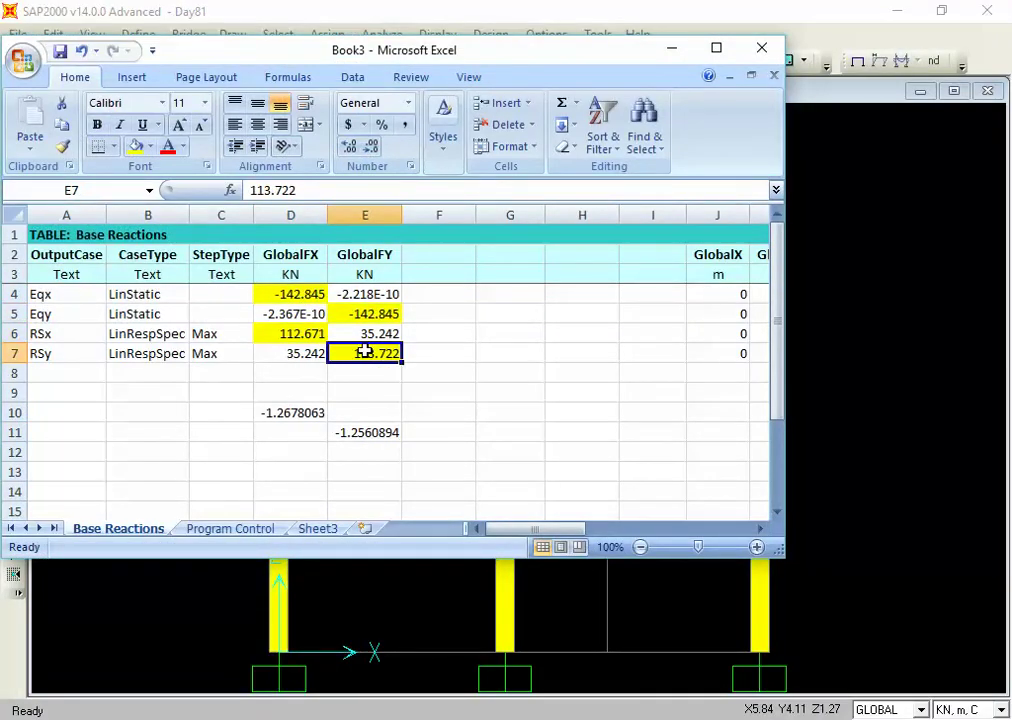
click(284, 294)
click(287, 332)
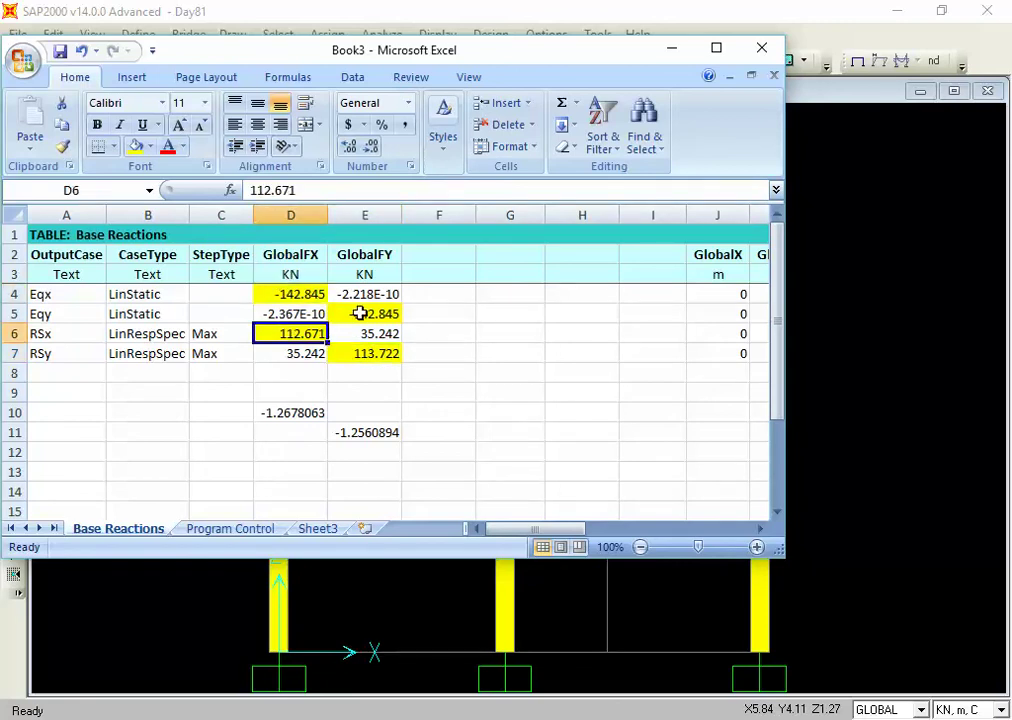
click(358, 314)
click(364, 350)
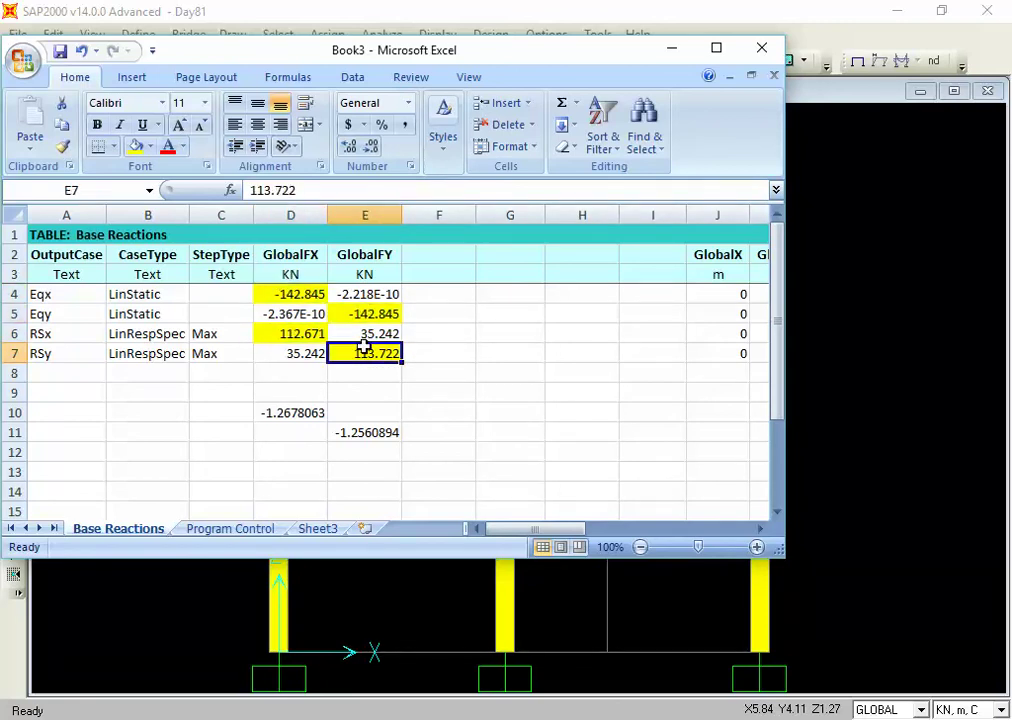
click(288, 334)
click(372, 353)
Clear the unhighlighted cross-direction reactions in cells D5, D7, E4 and E6 of the Base Reactions table
click(300, 314)
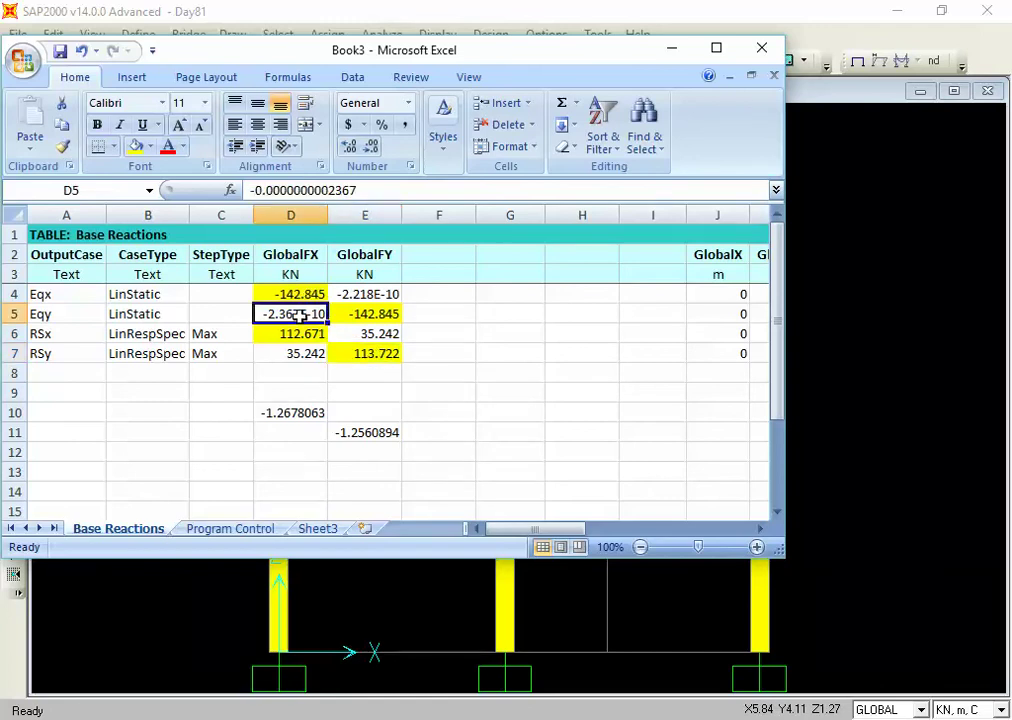
key(Delete)
click(288, 356)
key(Delete)
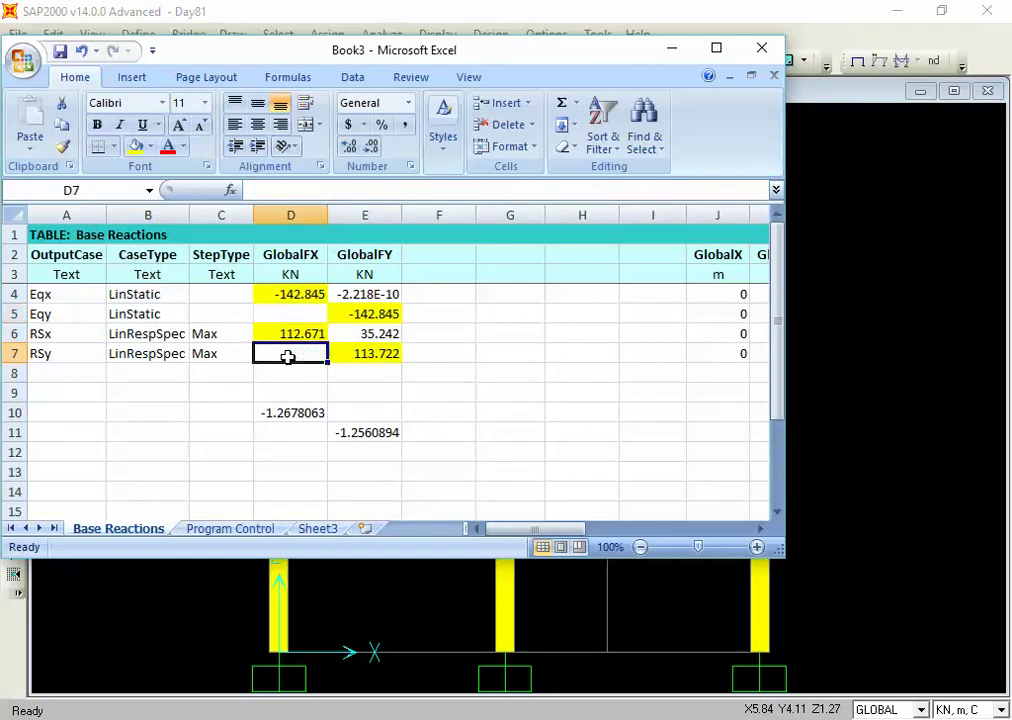
click(376, 292)
key(Delete)
click(362, 332)
key(Delete)
Review the remaining static and response spectrum reactions with their ratios in D10 and E11, and switch back to the SAP2000 model
click(311, 294)
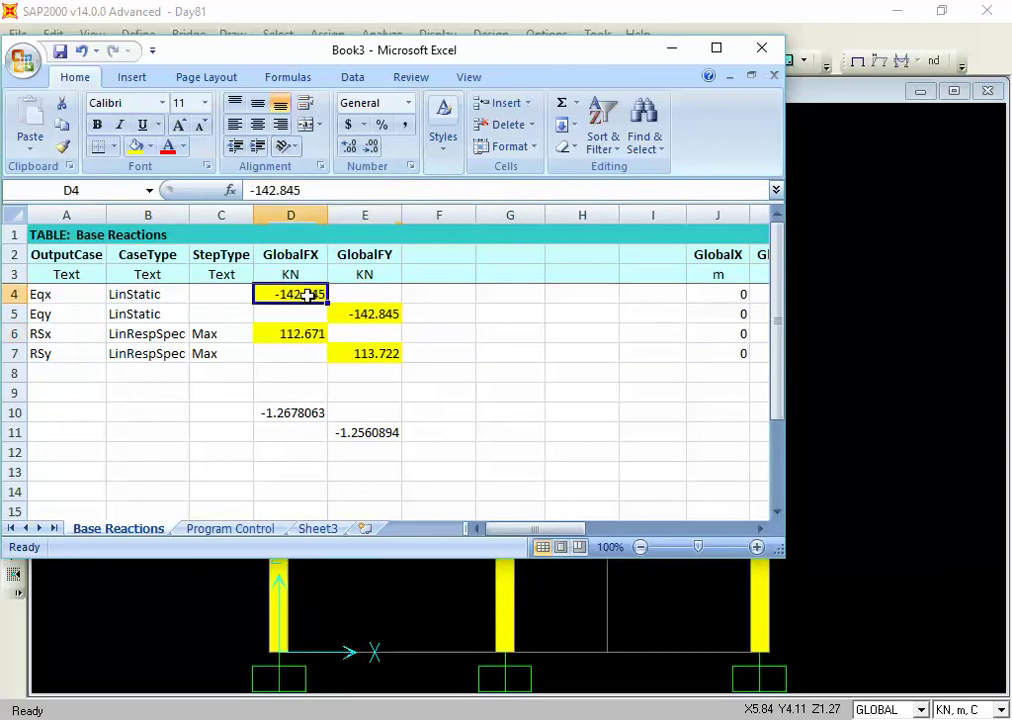
click(295, 336)
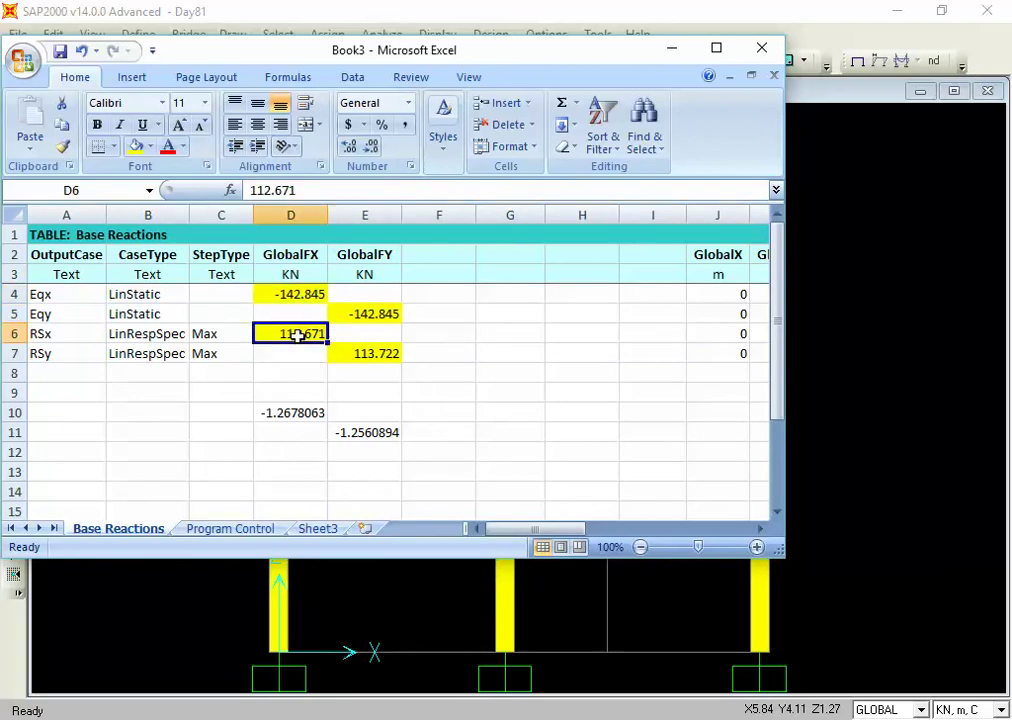
click(289, 412)
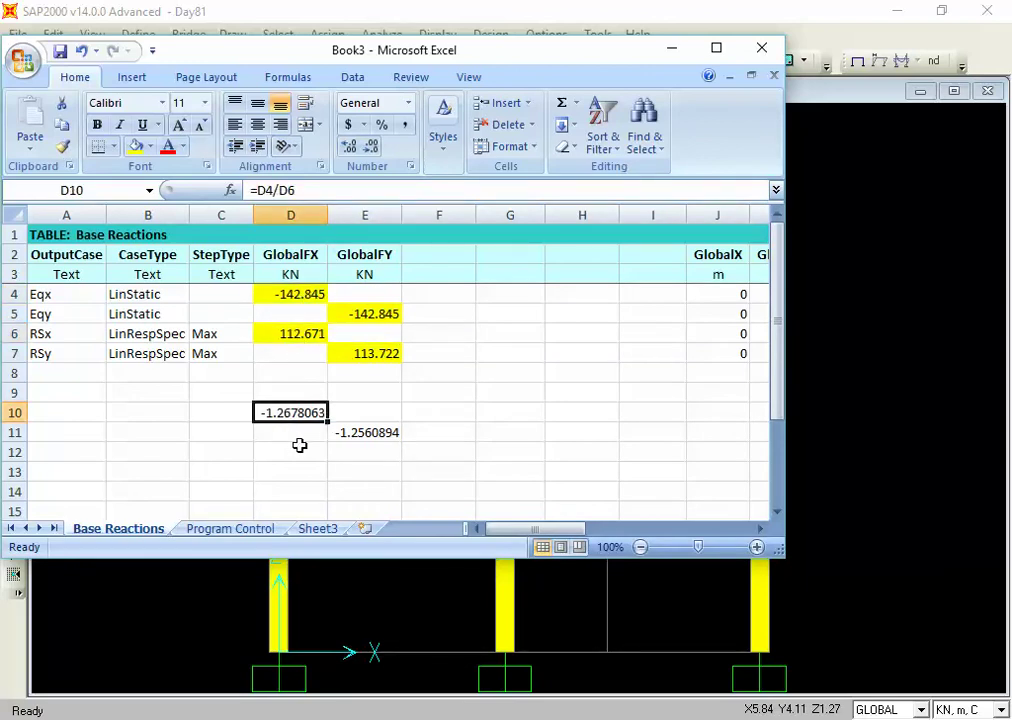
click(351, 356)
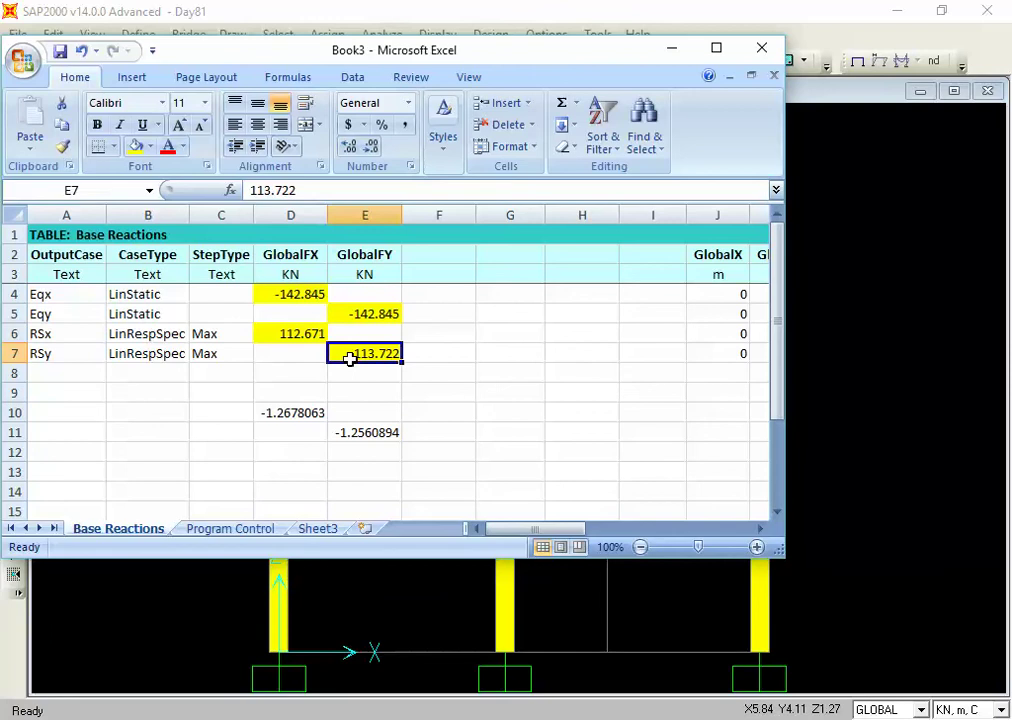
click(352, 313)
click(342, 354)
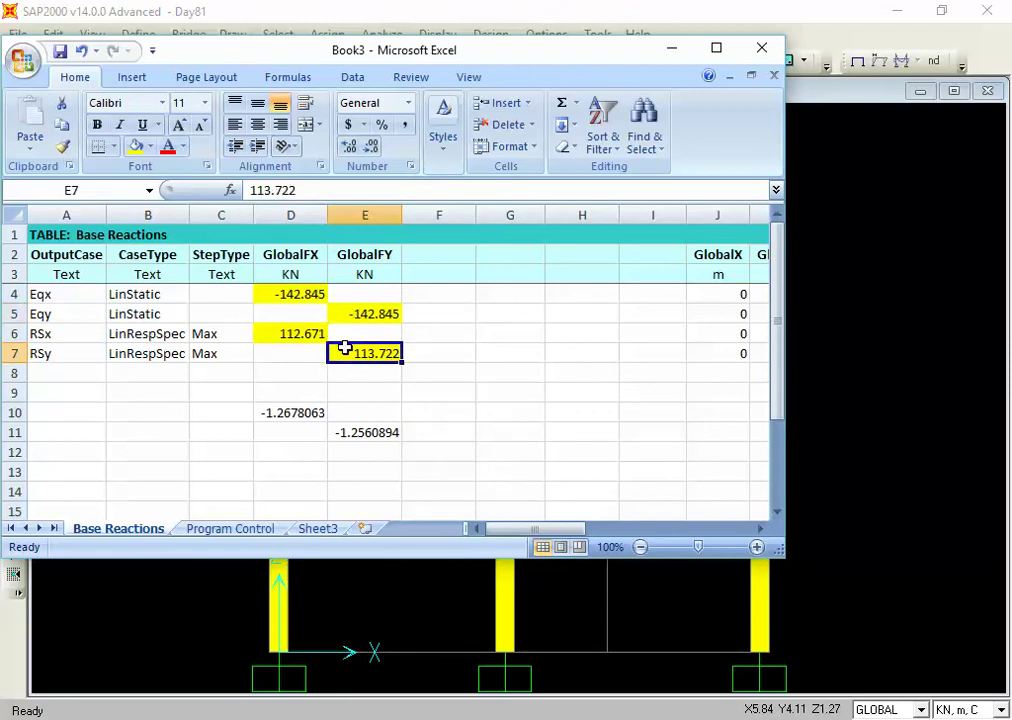
click(344, 432)
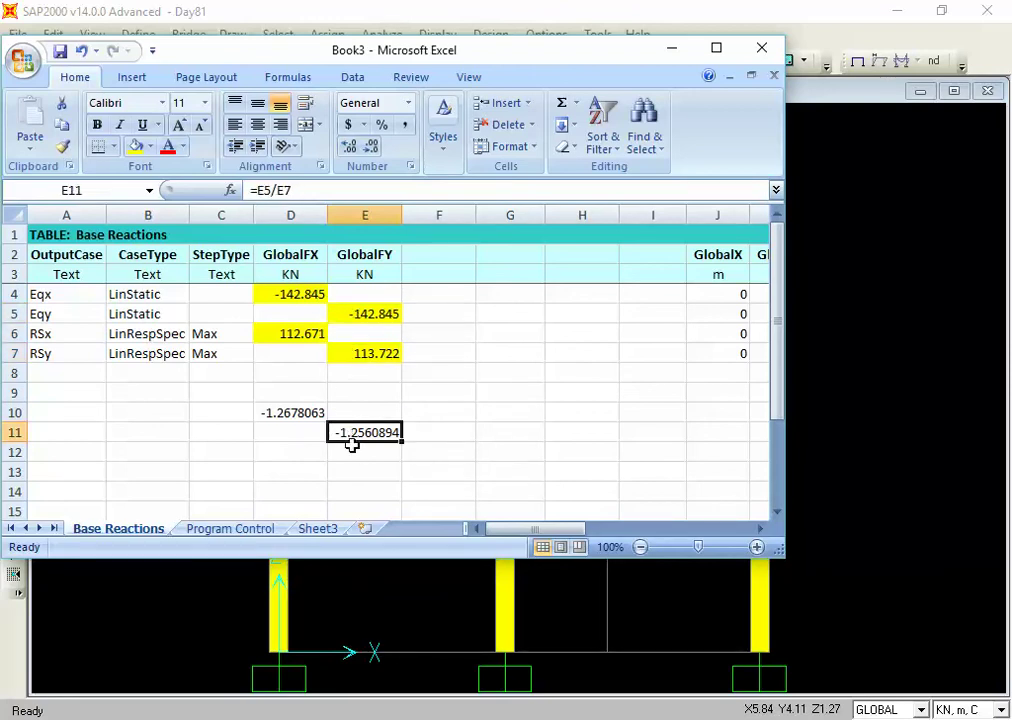
click(355, 449)
click(360, 436)
click(303, 417)
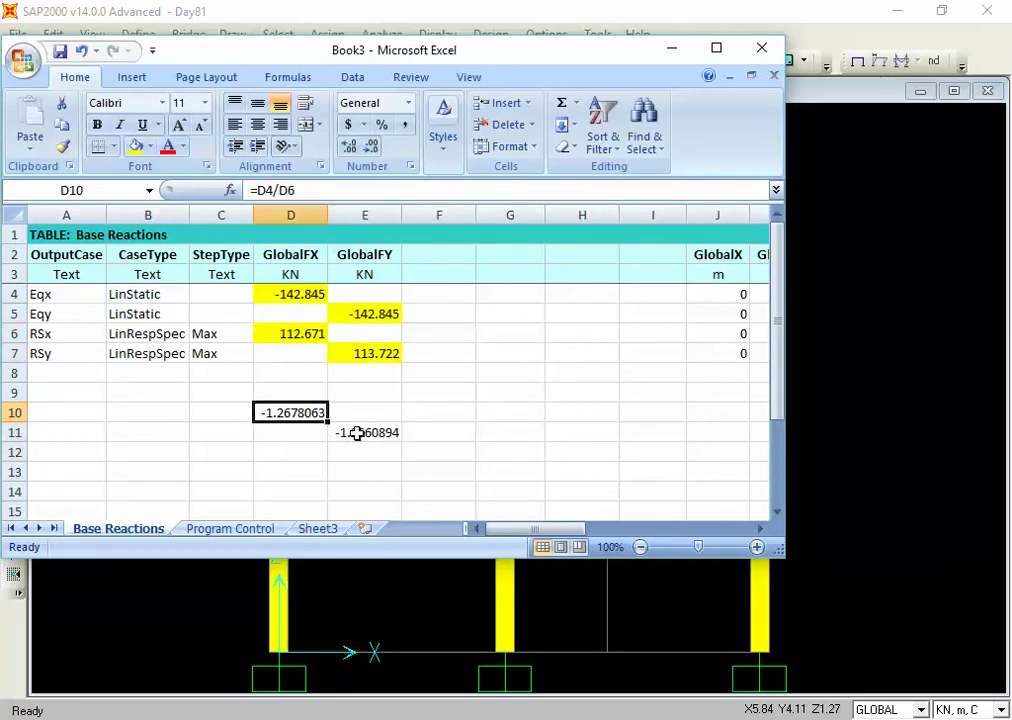
click(345, 432)
click(318, 413)
click(365, 432)
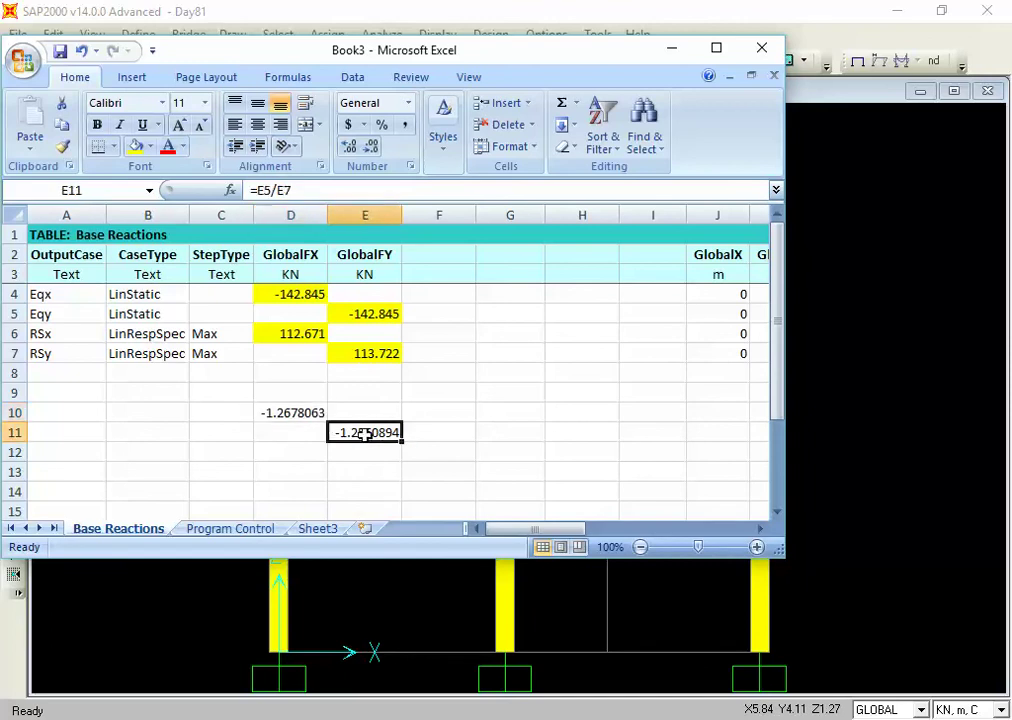
click(298, 410)
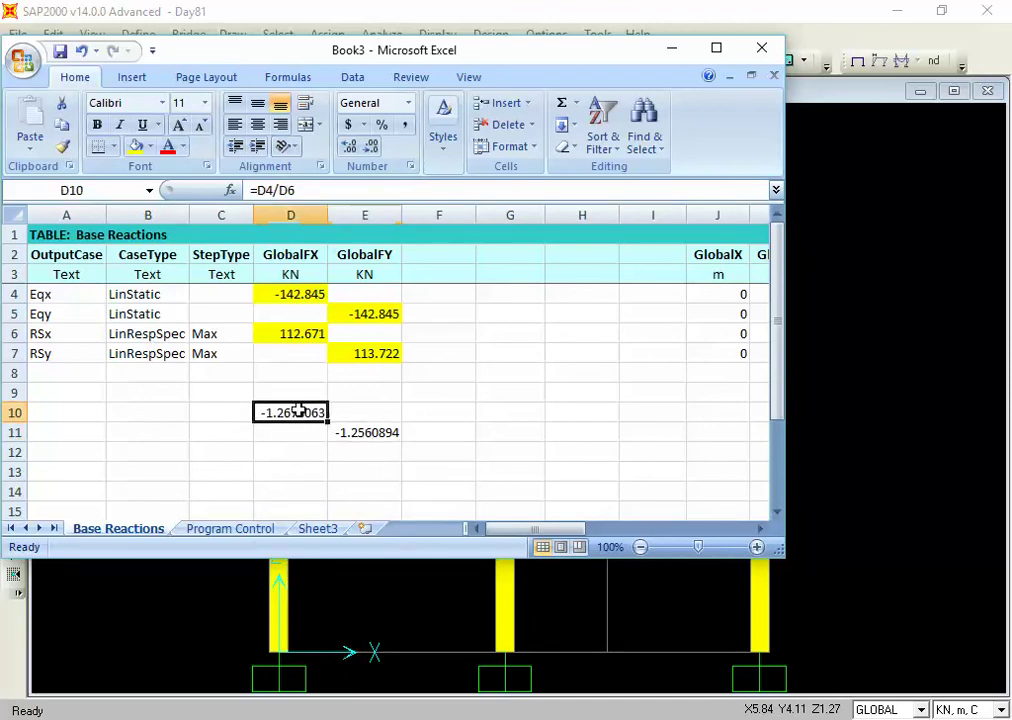
click(384, 440)
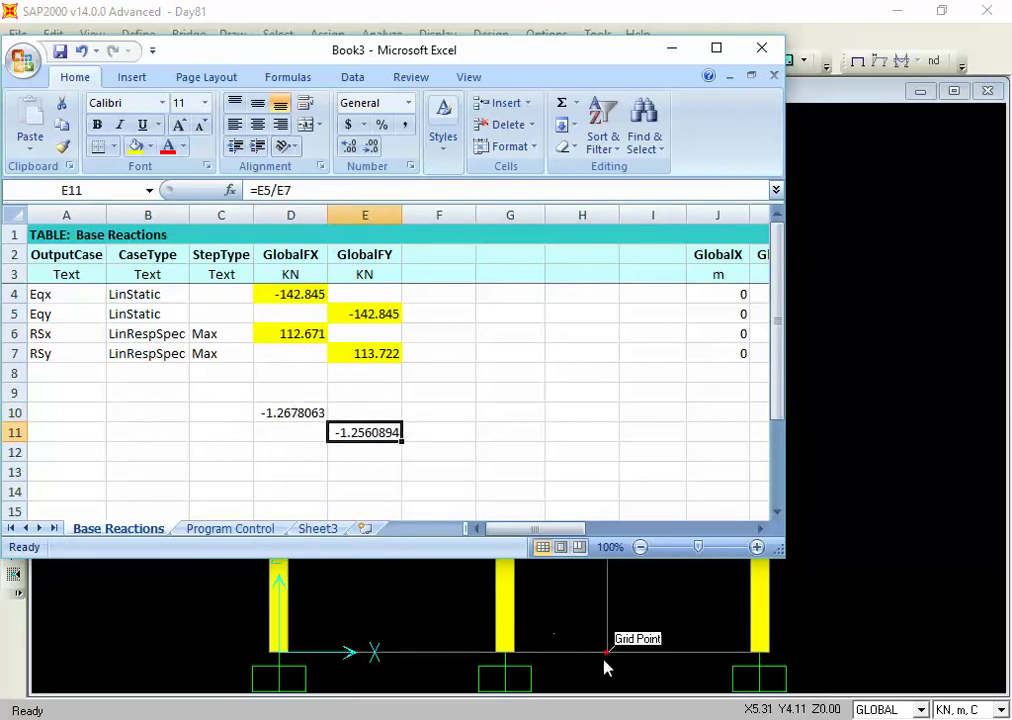
click(411, 614)
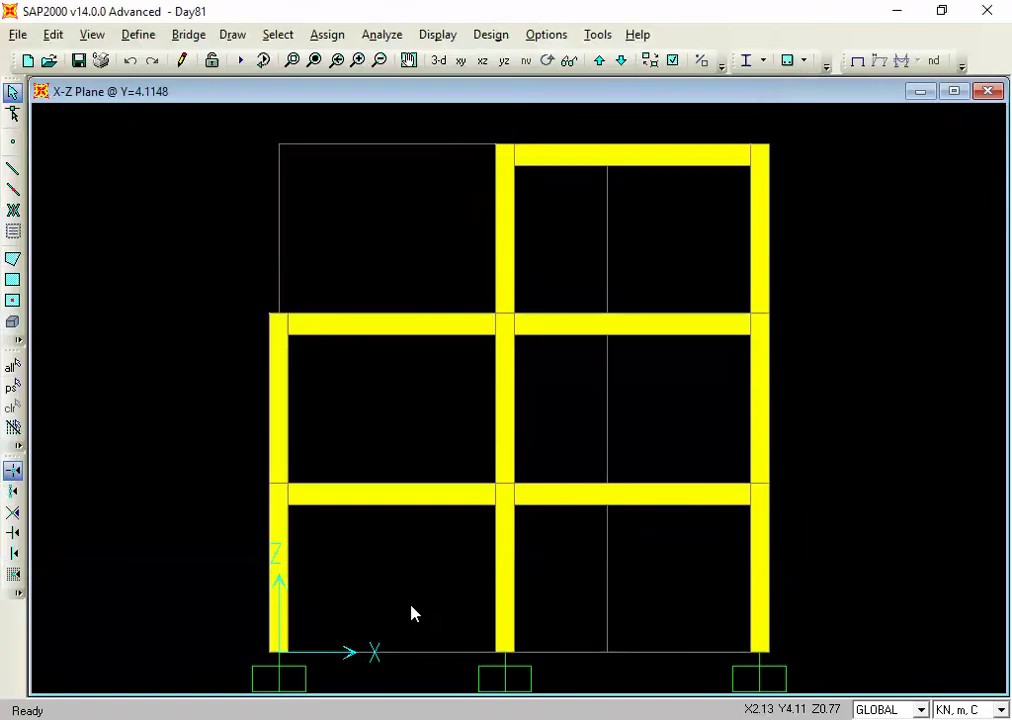
Check the U1 scale factor of the RSx response spectrum load case and accept the load case definitions
click(138, 34)
click(221, 345)
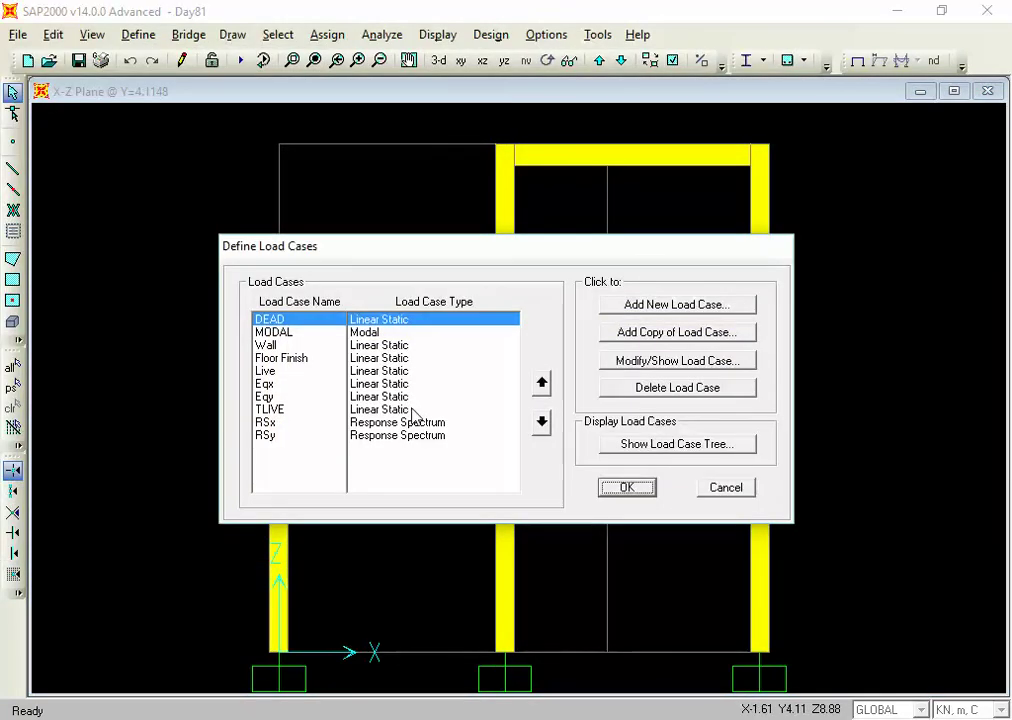
click(411, 422)
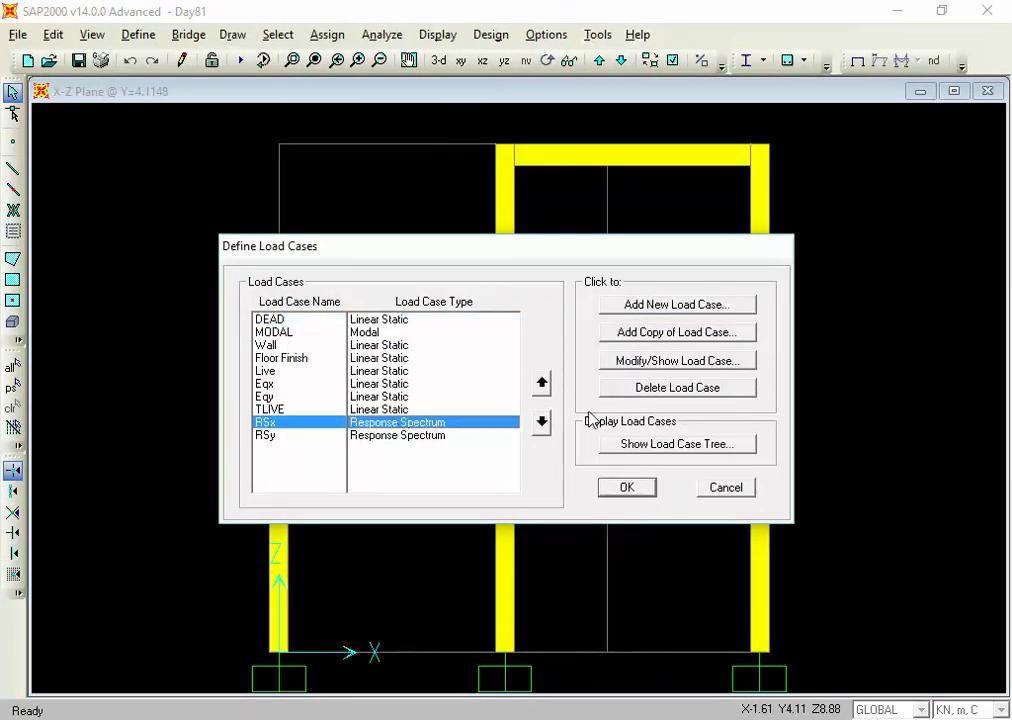
click(652, 363)
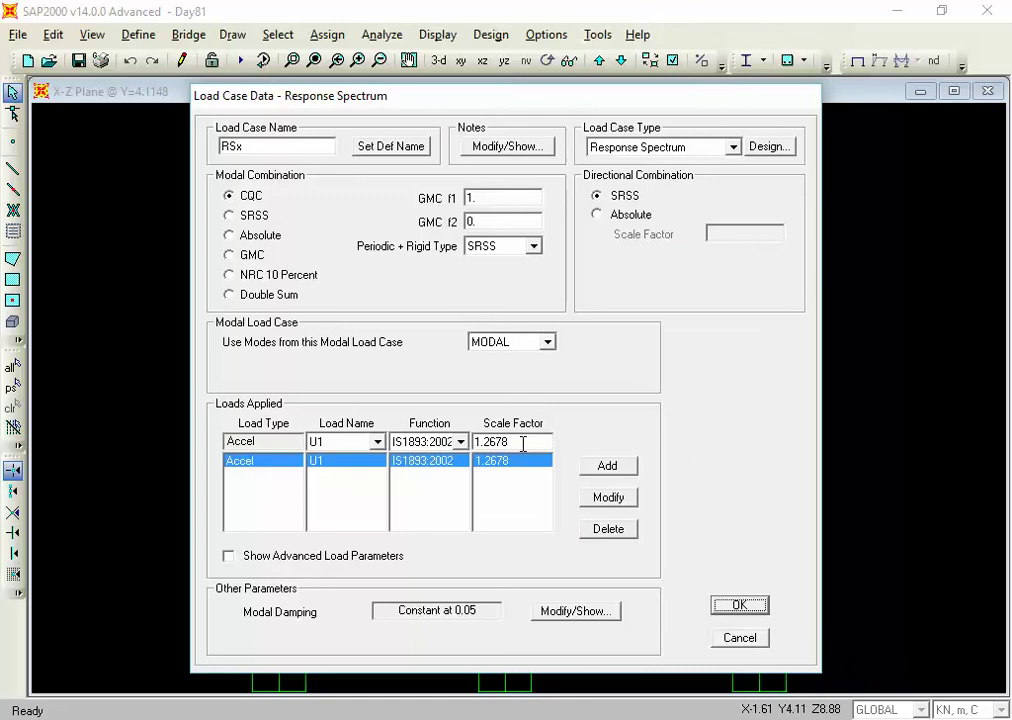
click(522, 444)
click(524, 441)
click(740, 606)
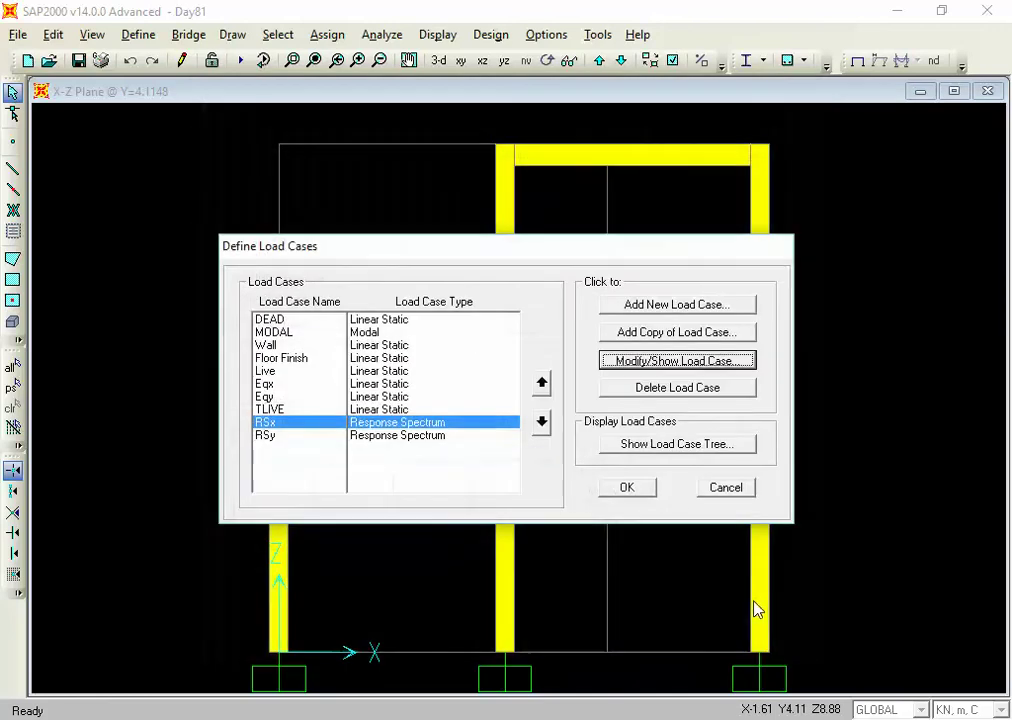
click(620, 489)
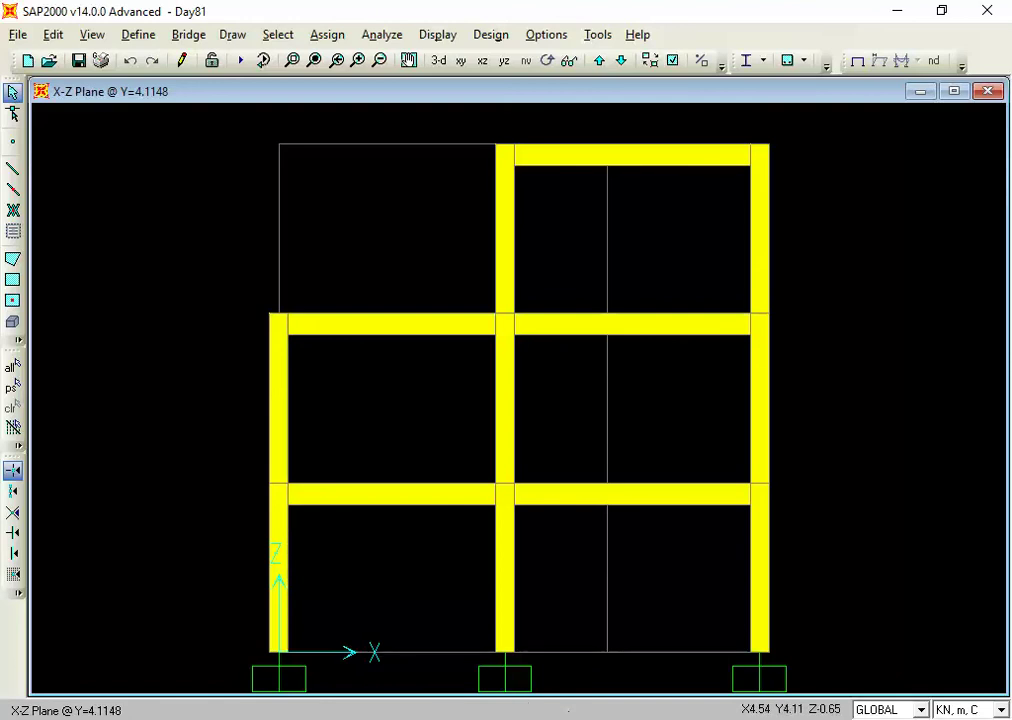
Switch to the Book3 workbook in Excel and display the ratios in D10 and E11 with three decimal places
click(580, 719)
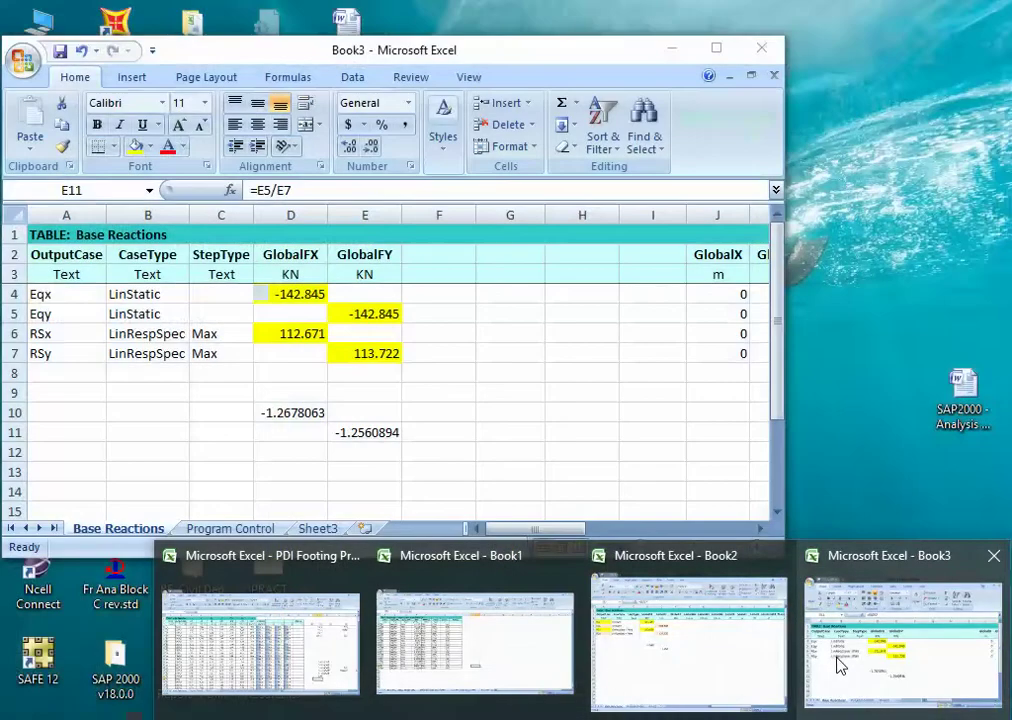
click(840, 662)
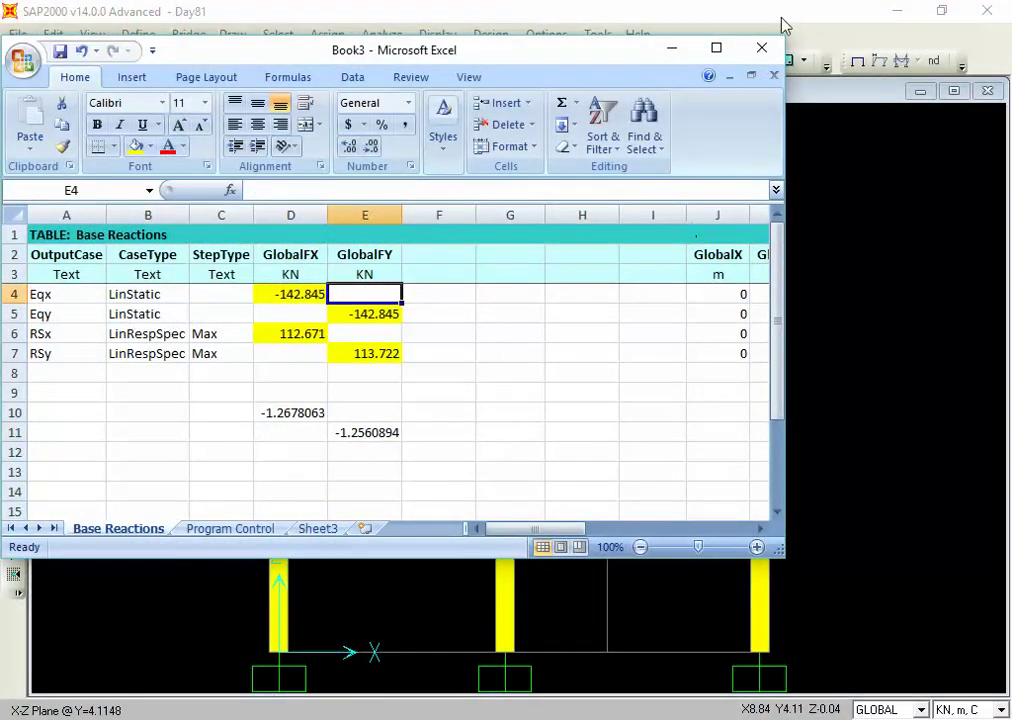
click(716, 48)
ctrl+scroll(298, 295, up, 6)
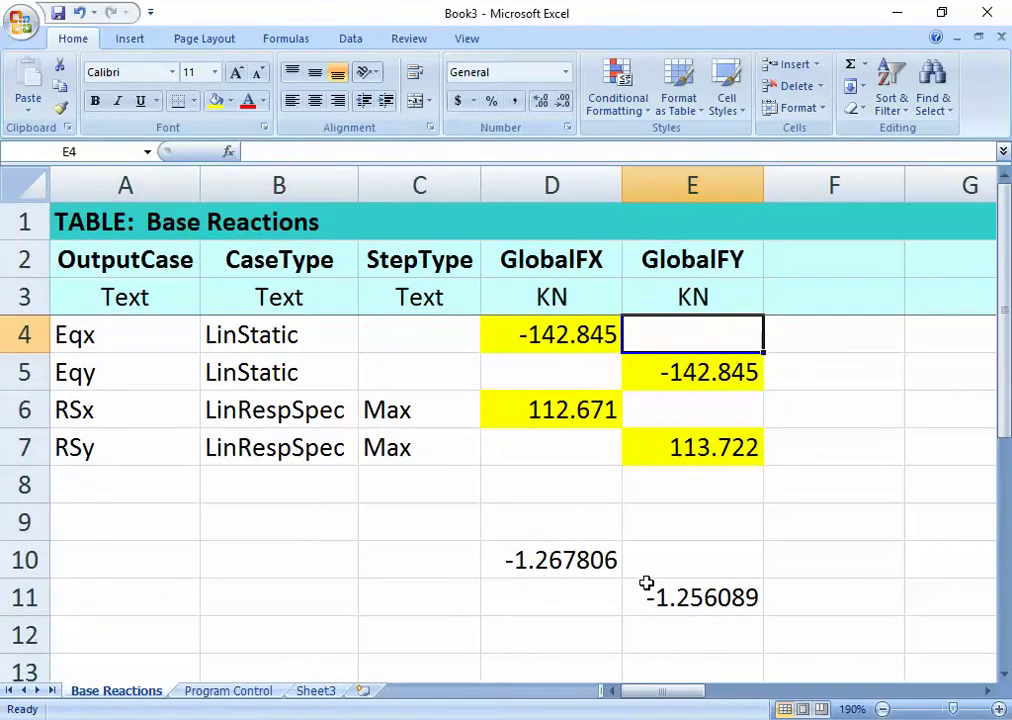
click(666, 635)
drag(692, 597, 518, 546)
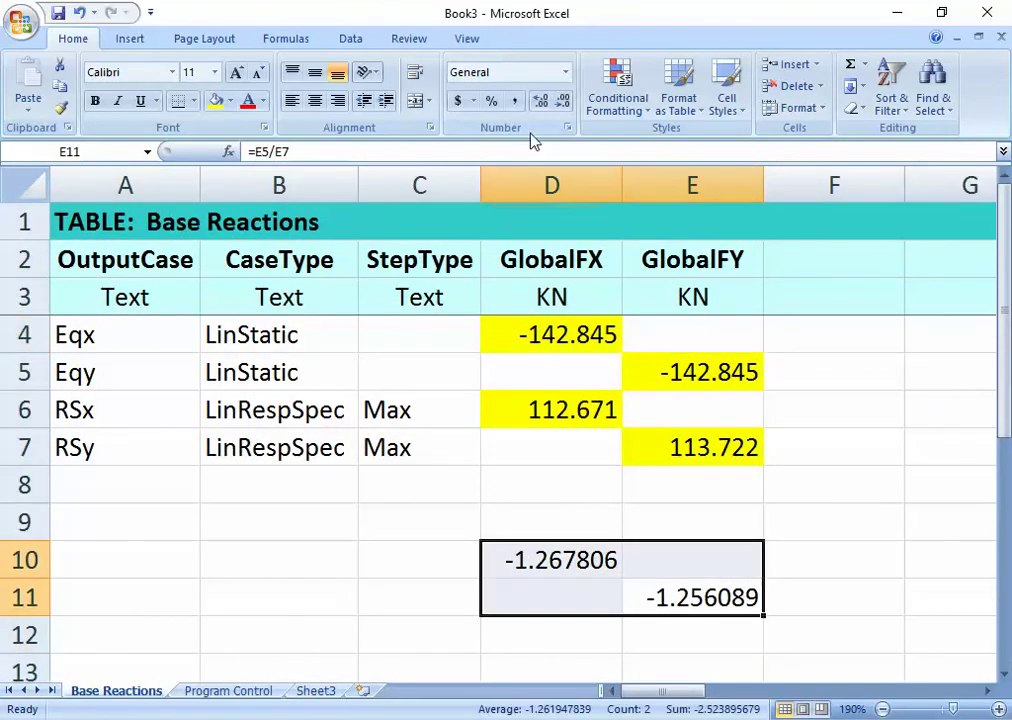
click(562, 102)
click(562, 102)
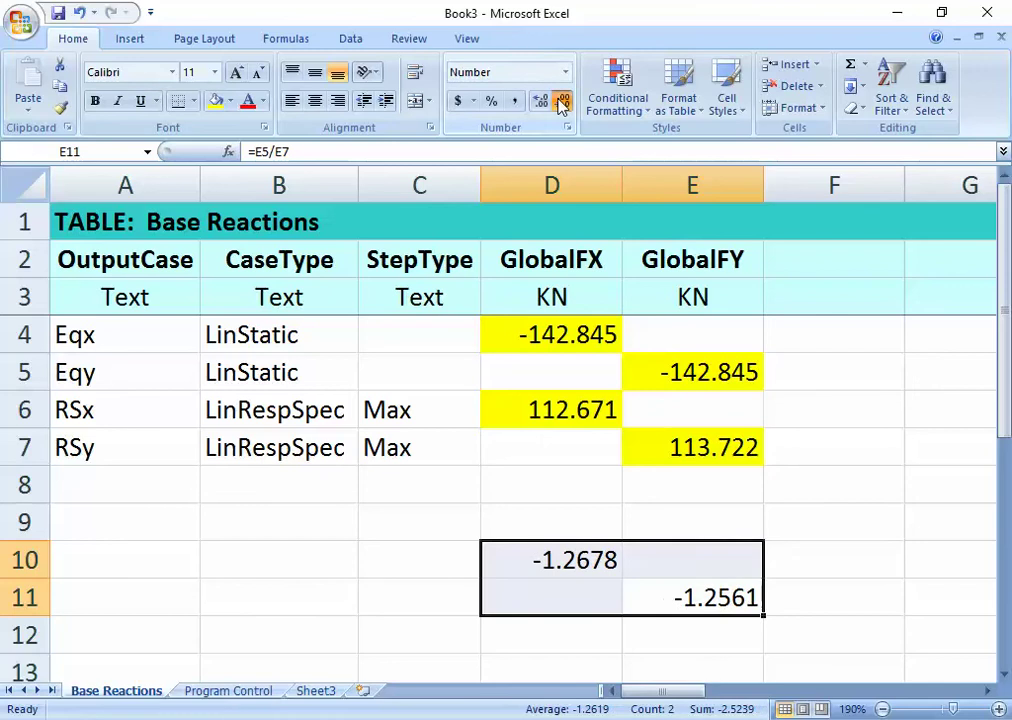
click(562, 102)
click(585, 530)
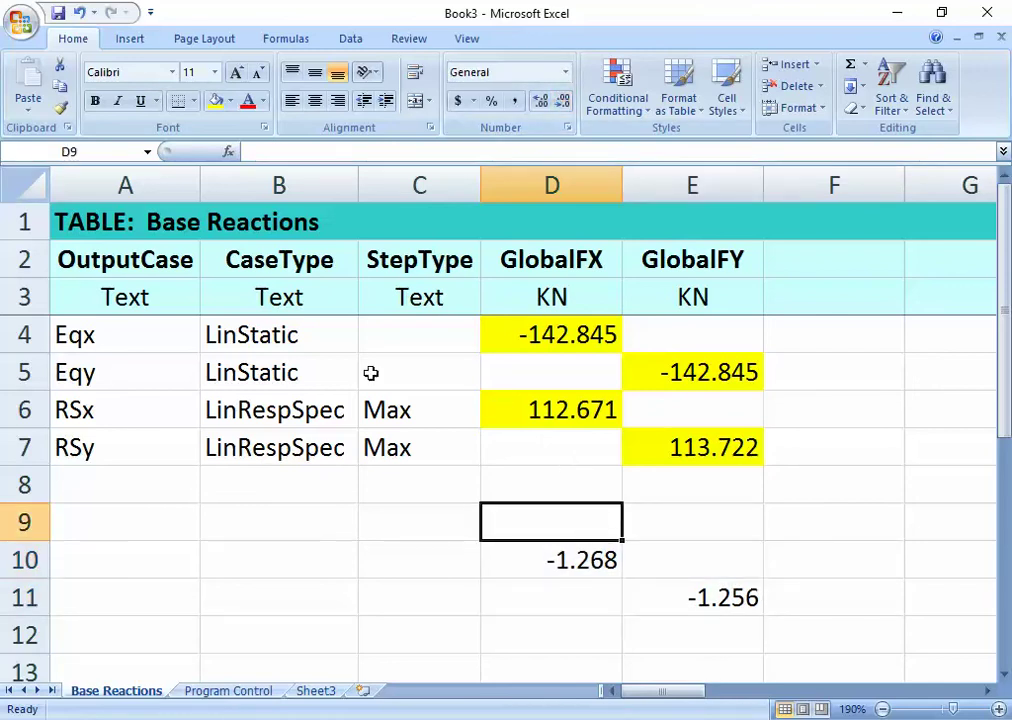
Compare the Eqx and RSx reactions in the GlobalFX column, and the Eqy and RSy reactions in the GlobalFY column
ctrl+scroll(371, 373, up, 2)
click(660, 368)
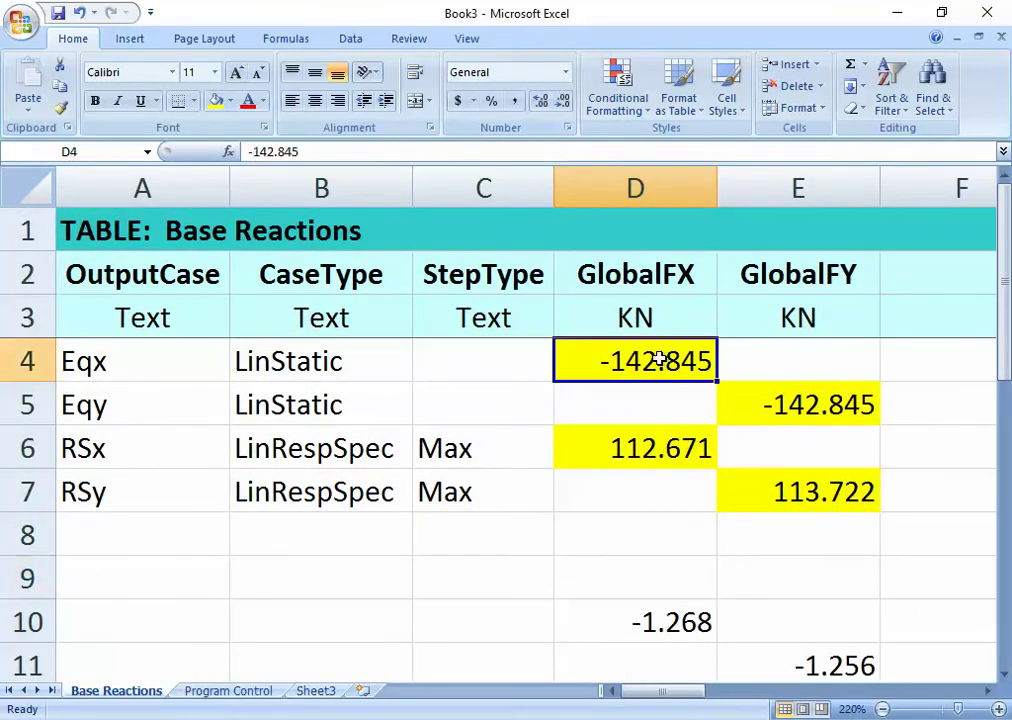
click(624, 445)
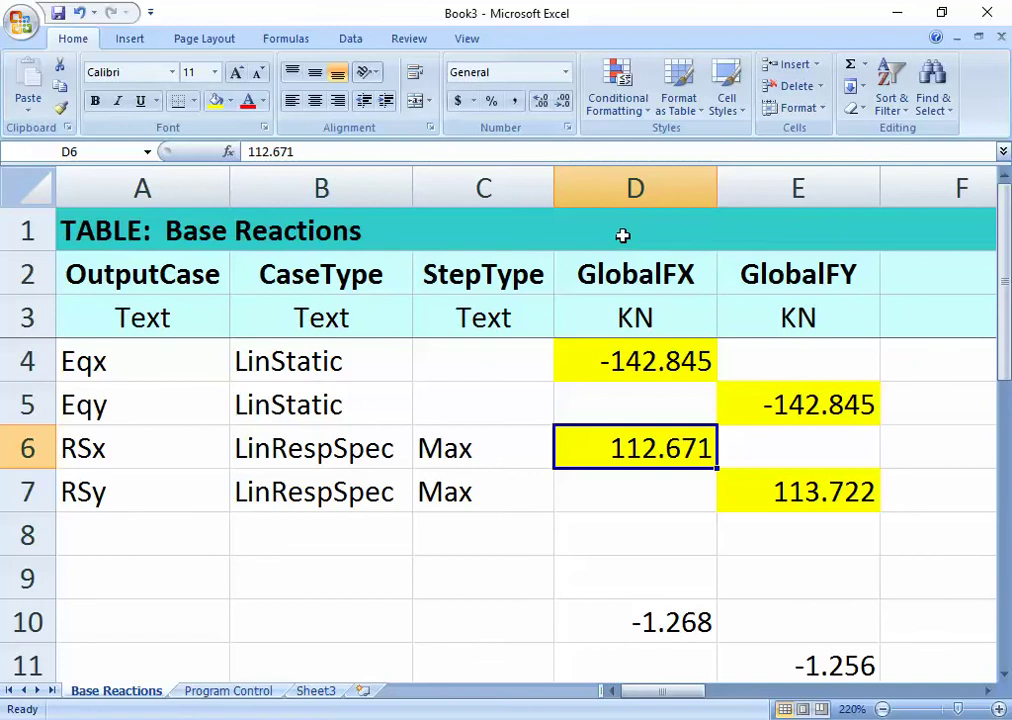
click(632, 190)
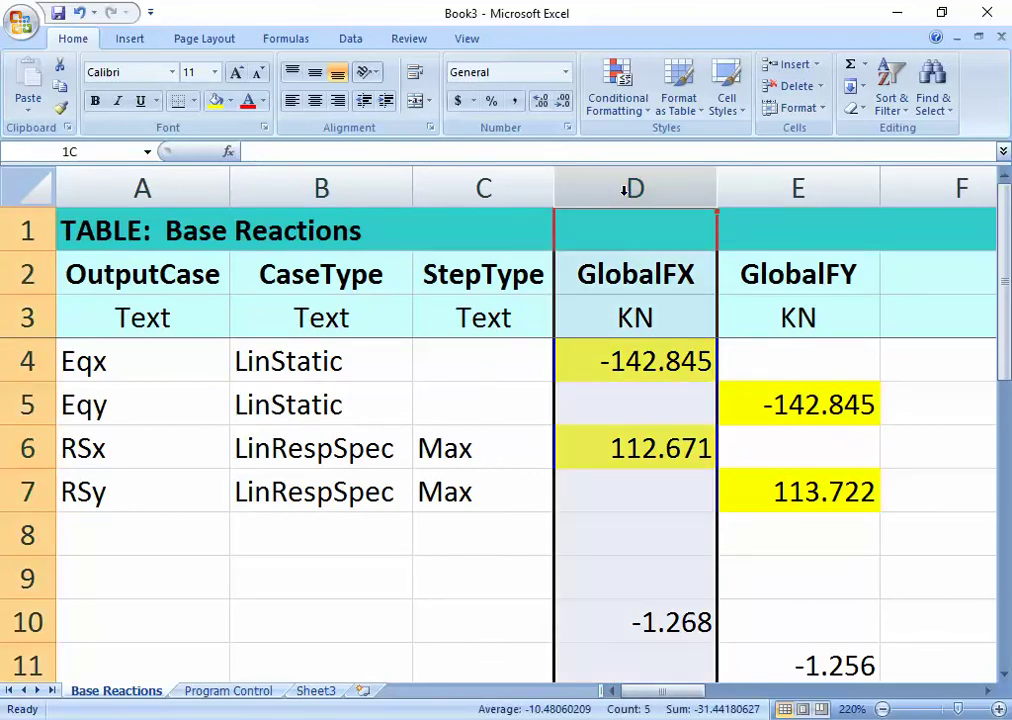
click(628, 368)
click(624, 440)
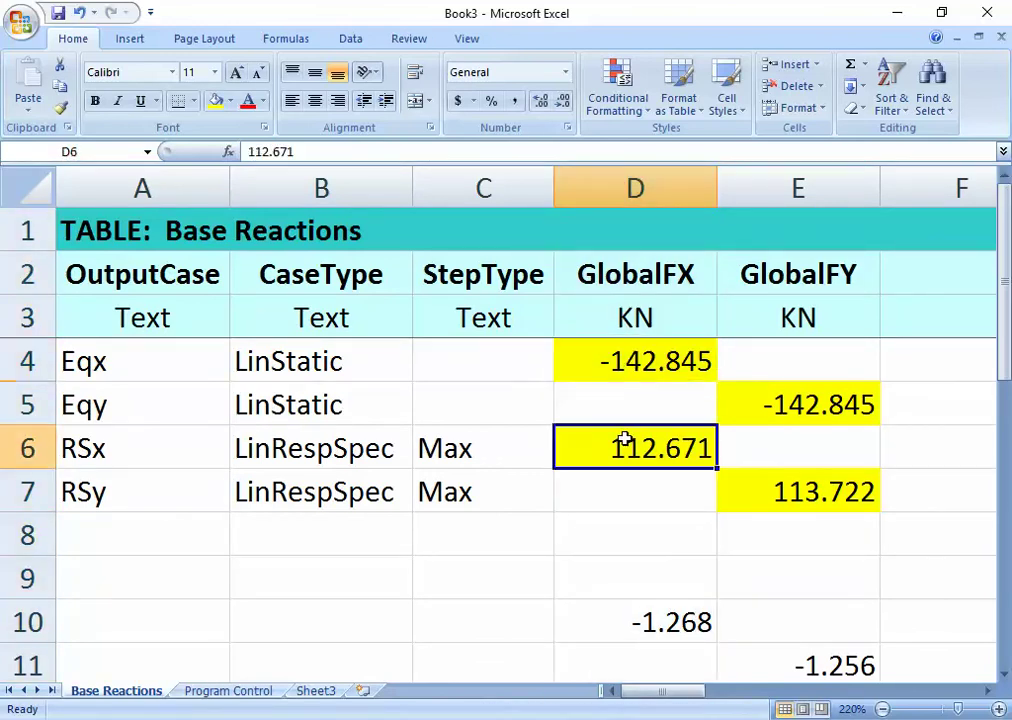
click(161, 387)
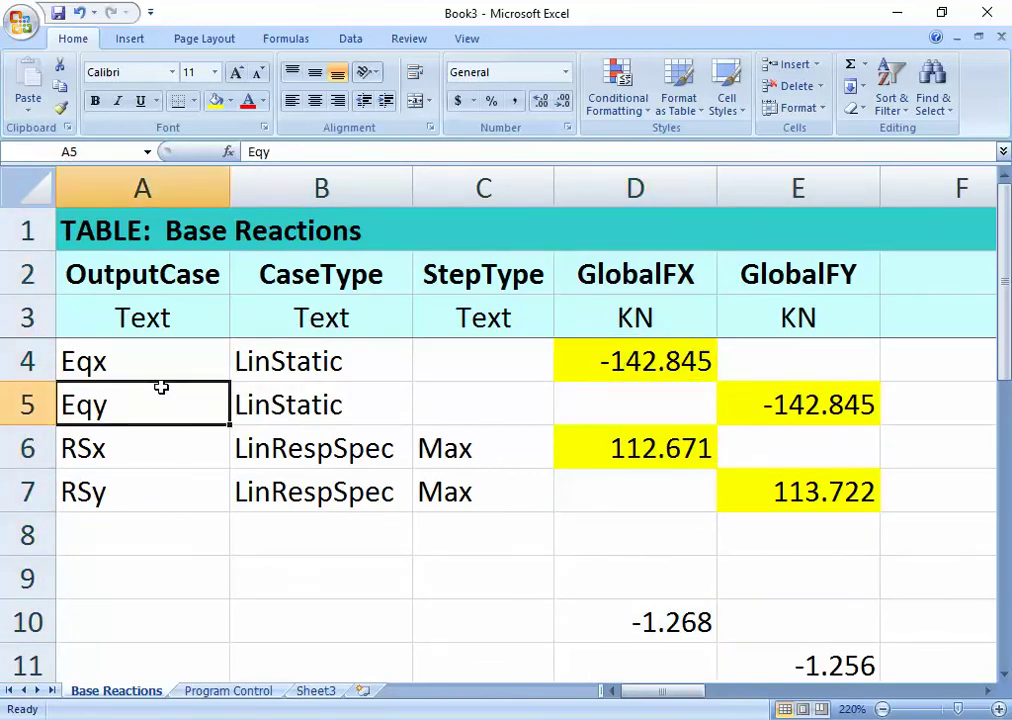
click(784, 190)
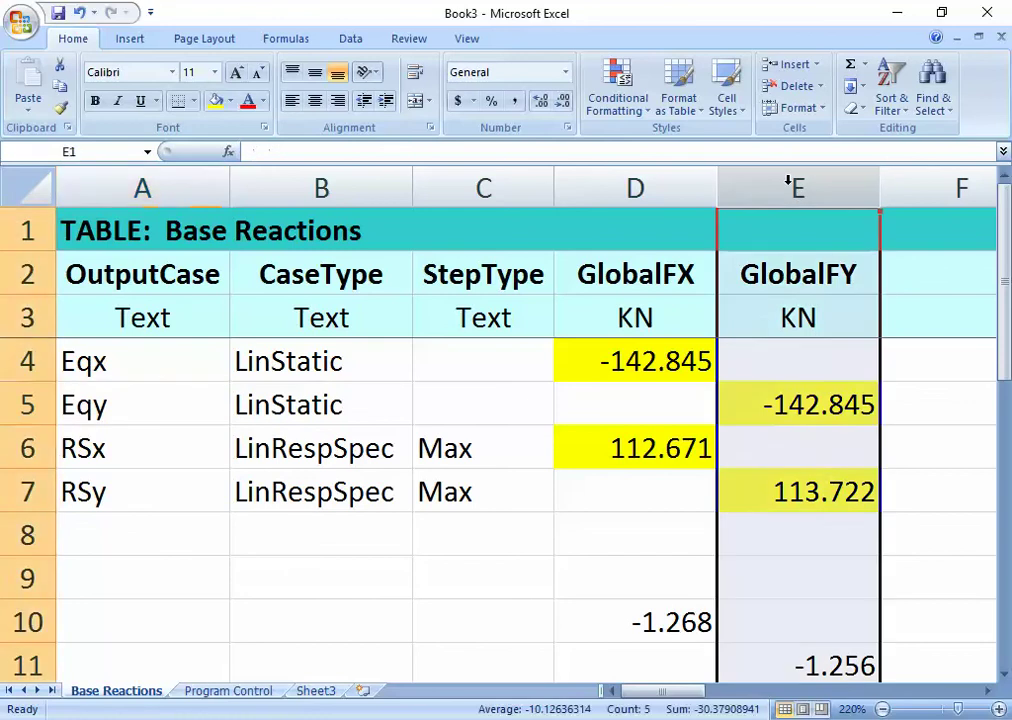
click(816, 419)
click(797, 492)
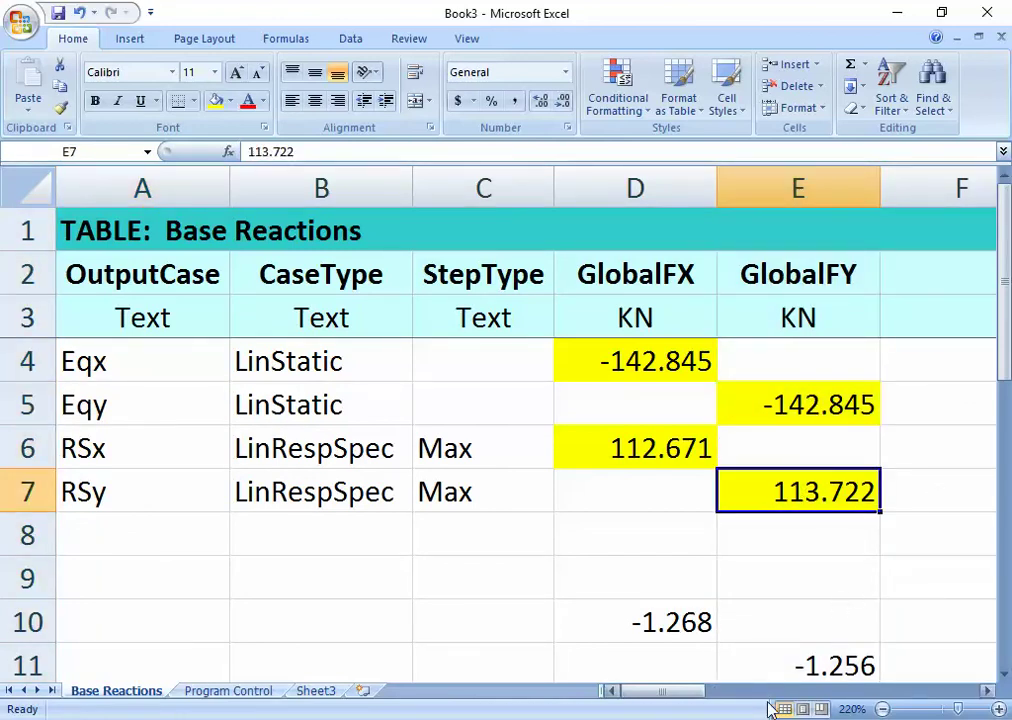
Hide the CaseType and StepType columns B and C of the Base Reactions table
drag(328, 188, 450, 194)
right_click(235, 200)
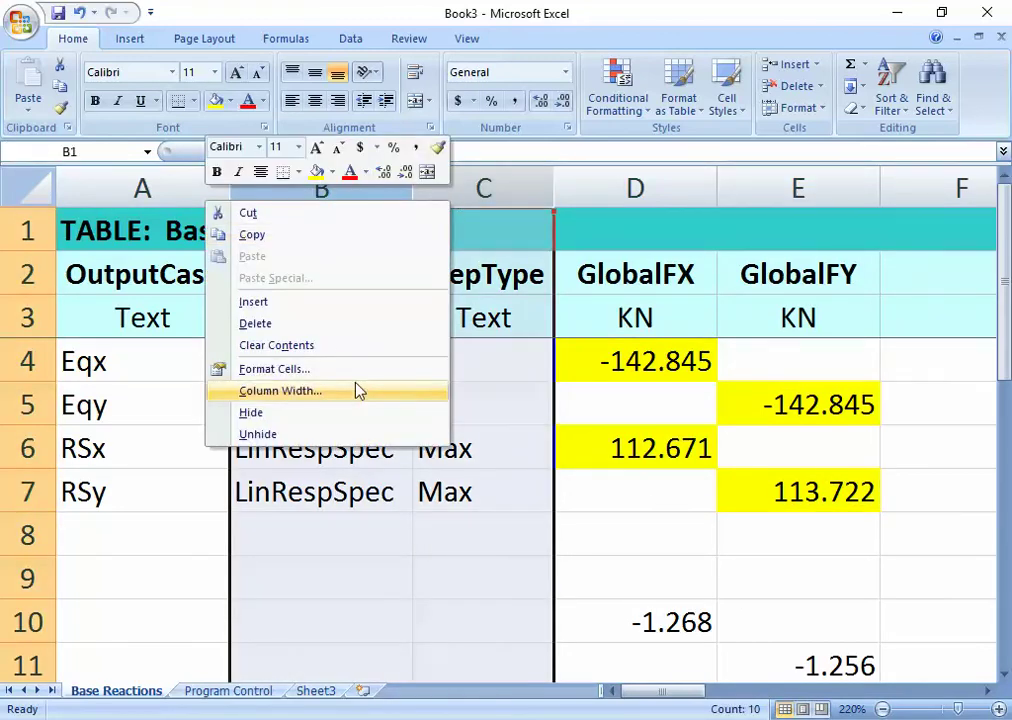
click(265, 413)
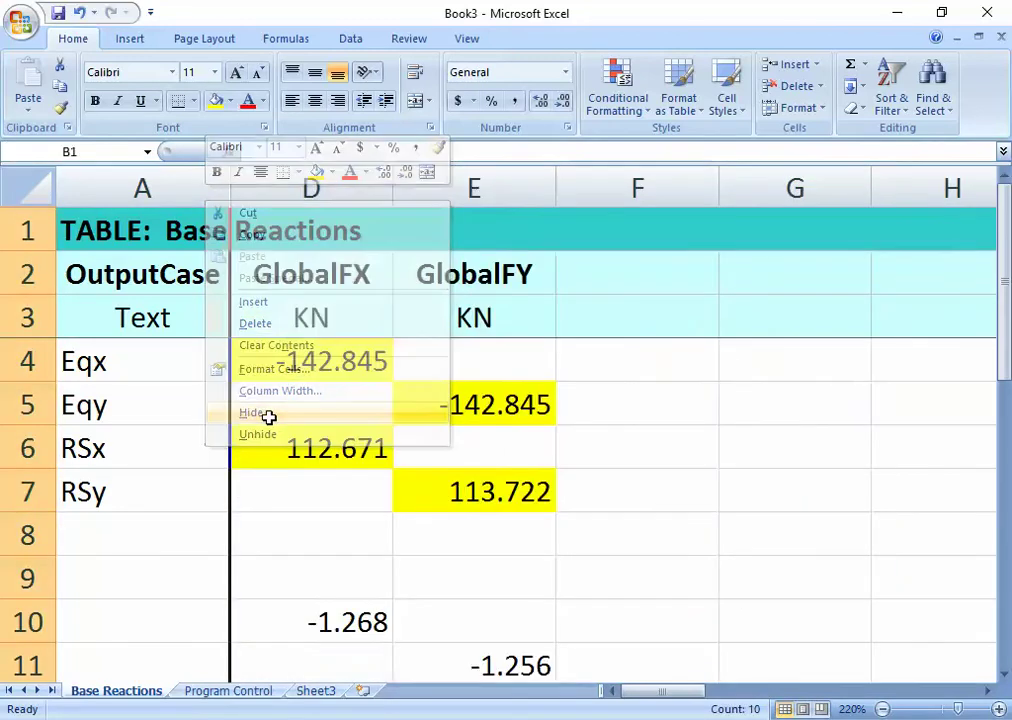
click(325, 513)
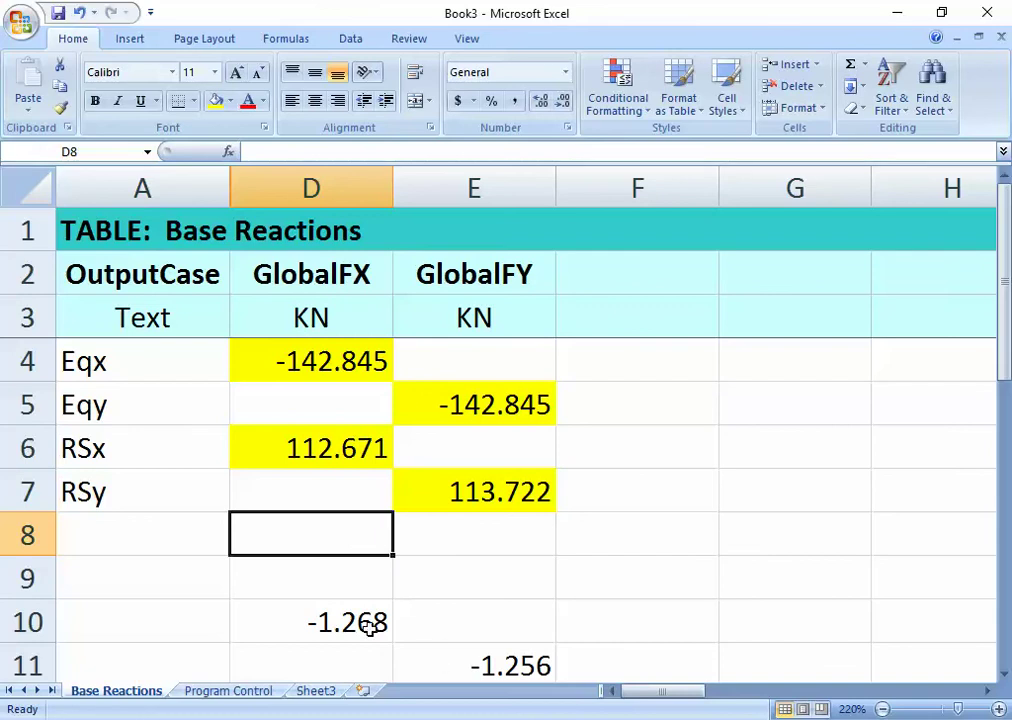
Move the two ratio cells from D10:E11 up one row to D9:E10
drag(368, 628, 453, 651)
drag(431, 603, 431, 588)
click(611, 611)
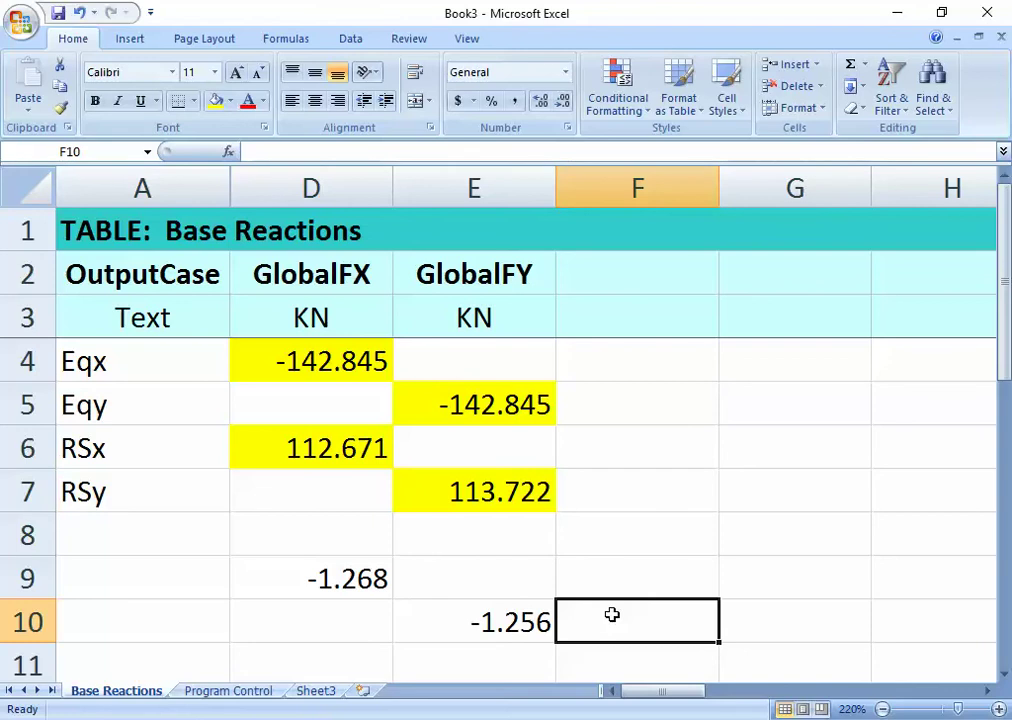
Examine the static-to-response-spectrum ratio formulas in cells D9 and E10, and return to the top of the sheet
click(311, 578)
text(=D4/D6)
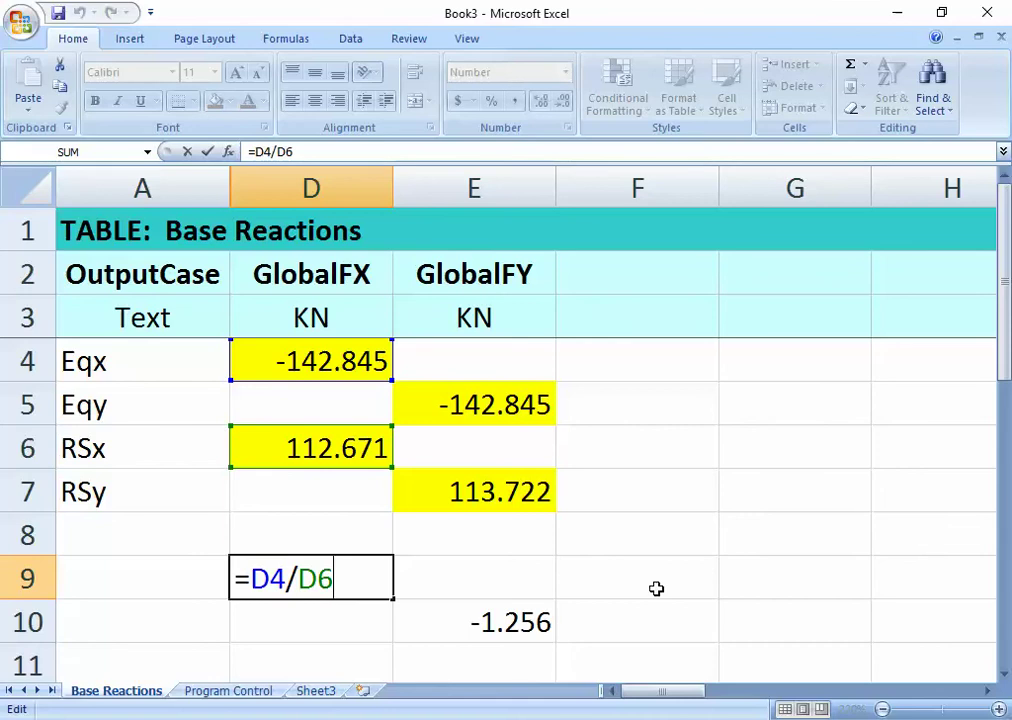
key(Return)
click(524, 630)
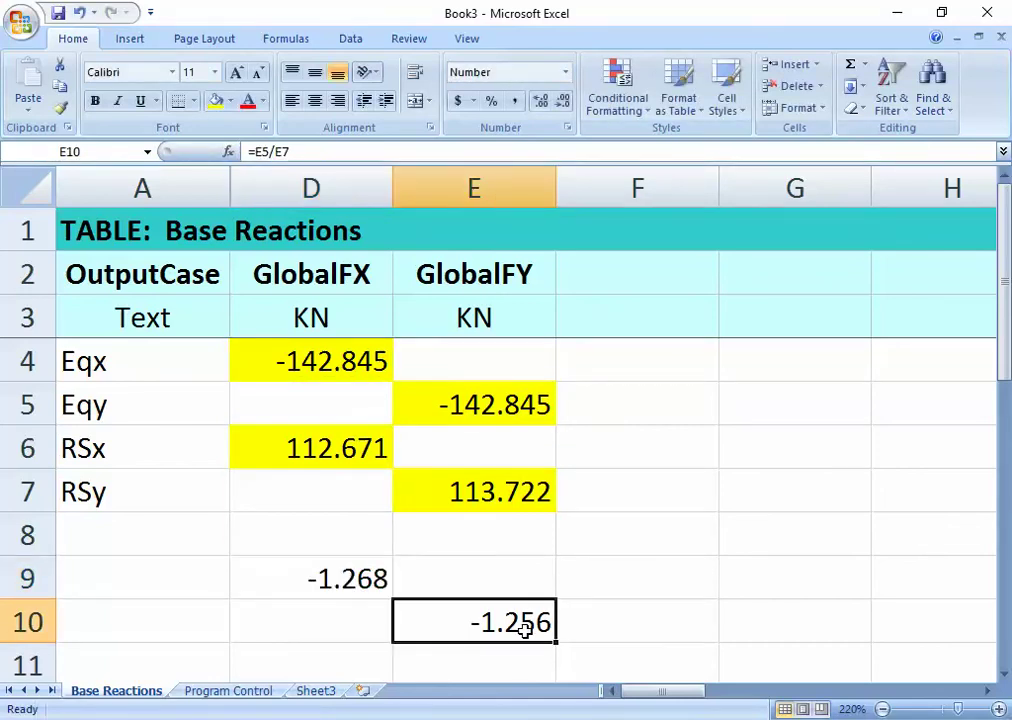
double_click(526, 632)
key(Return)
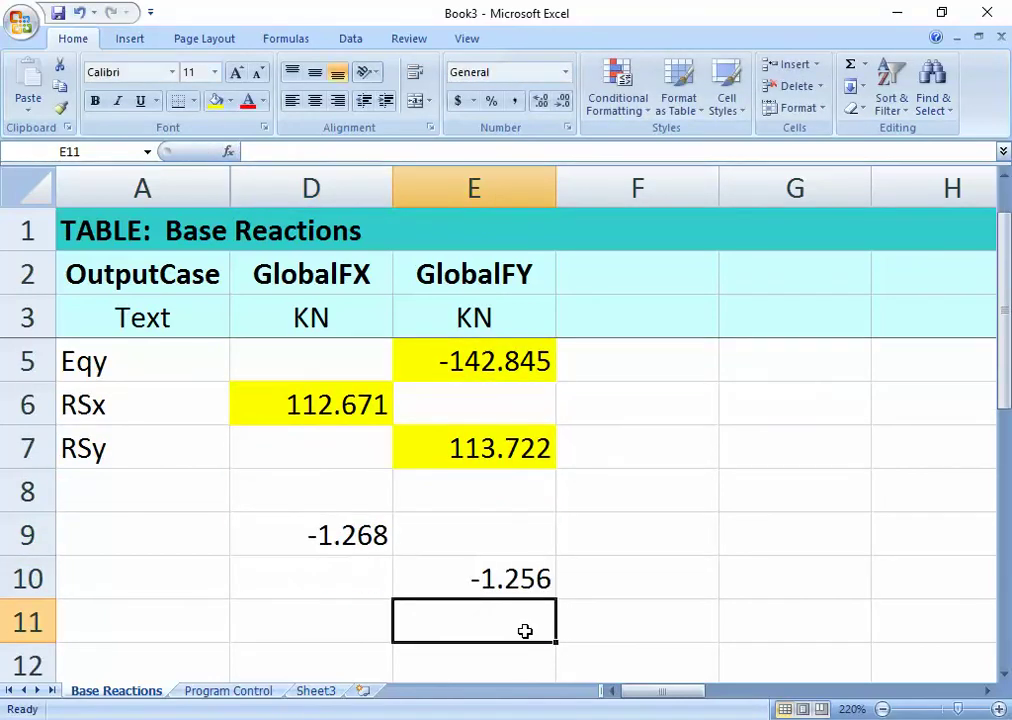
key(Up)
key(Up)
key(Up)
key(Up)
key(Up)
key(Up)
key(Up)
key(Up)
key(Up)
key(Up)
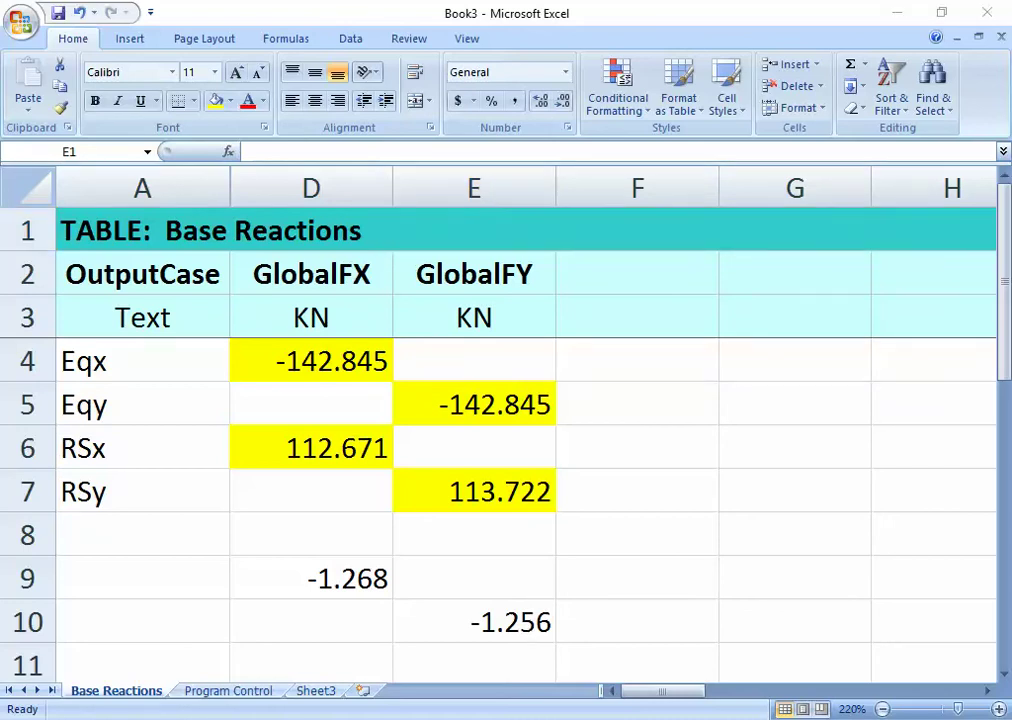
Switch to the SAP2000 model and check the U1 scale factor of the RSx load case against the D9 ratio
click(531, 665)
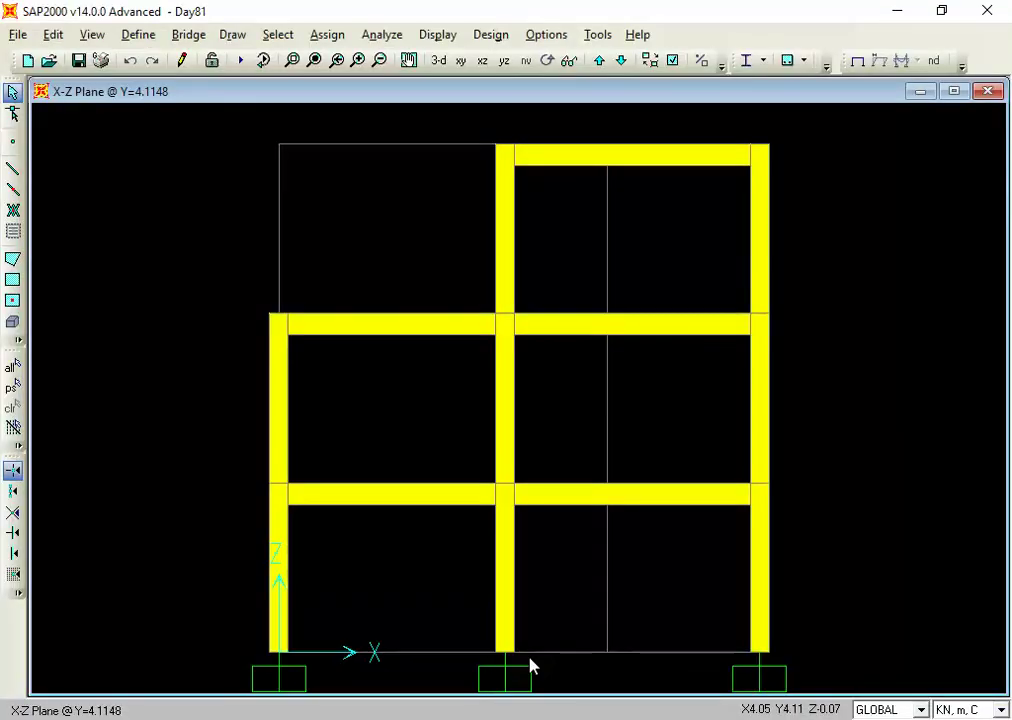
click(174, 38)
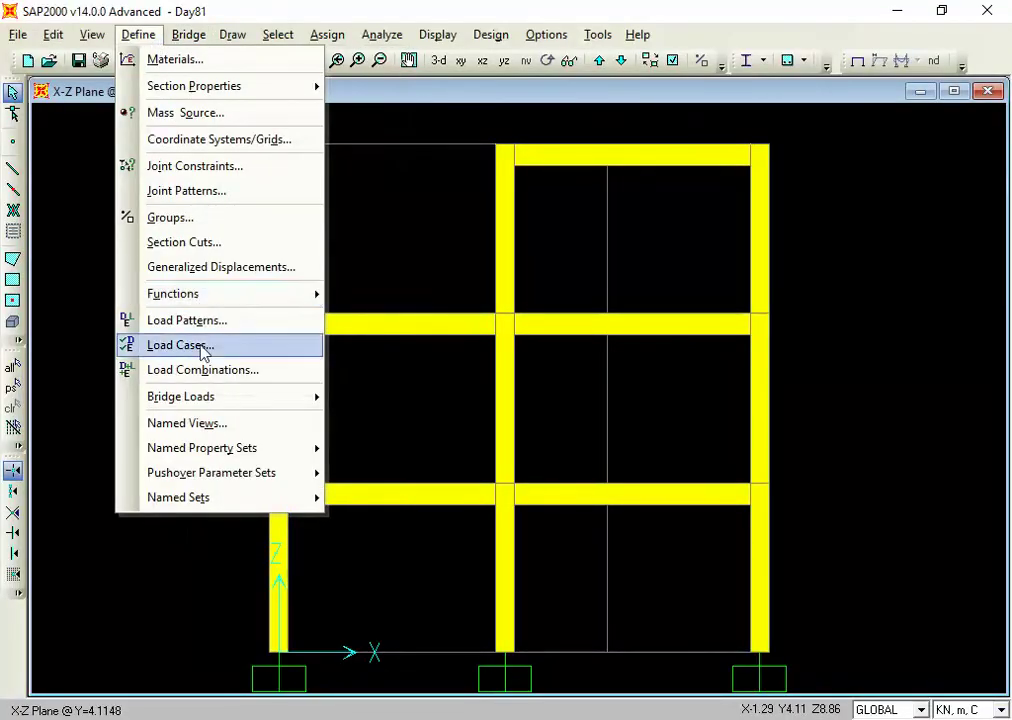
click(201, 346)
click(378, 423)
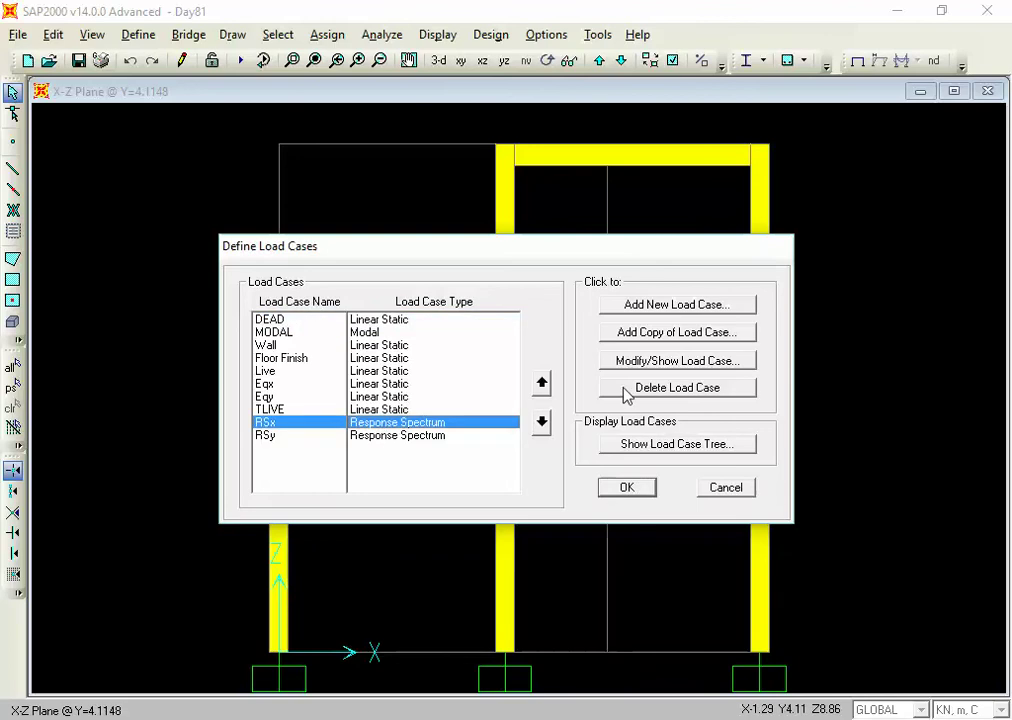
click(637, 360)
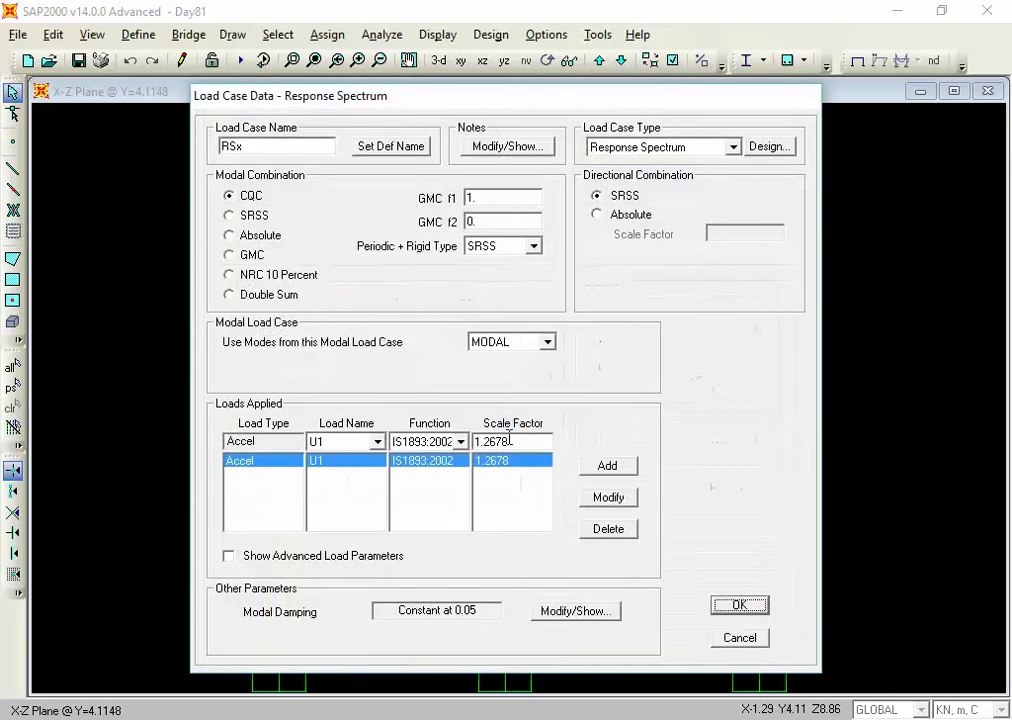
double_click(518, 438)
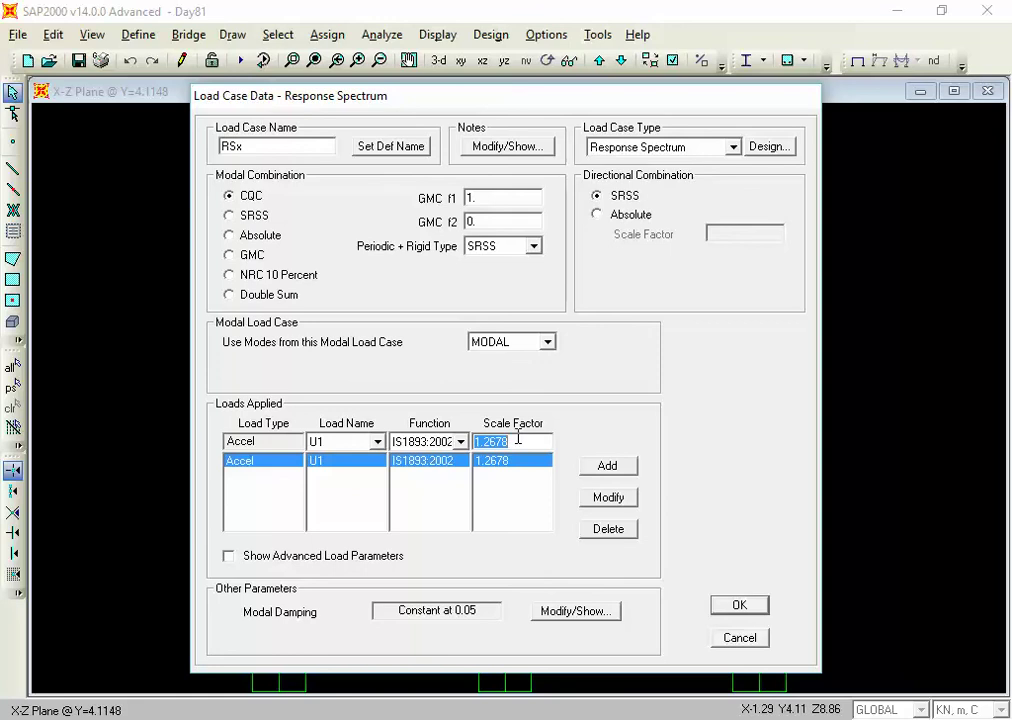
click(733, 608)
Check the U2 scale factor of the RSy load case and accept the load case definitions
click(433, 436)
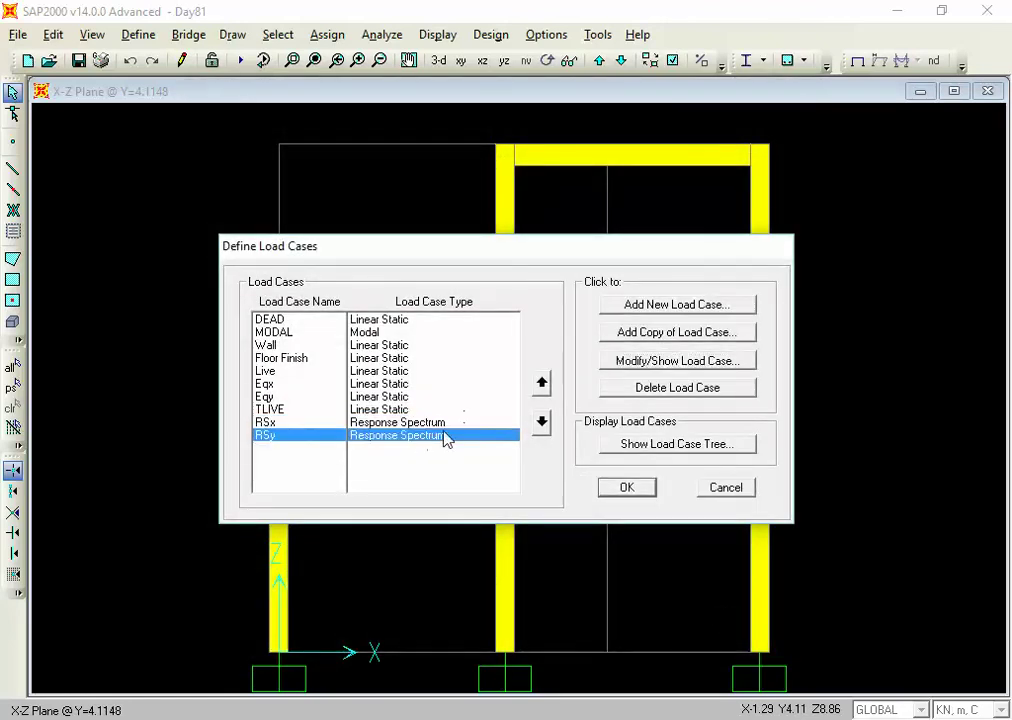
click(639, 364)
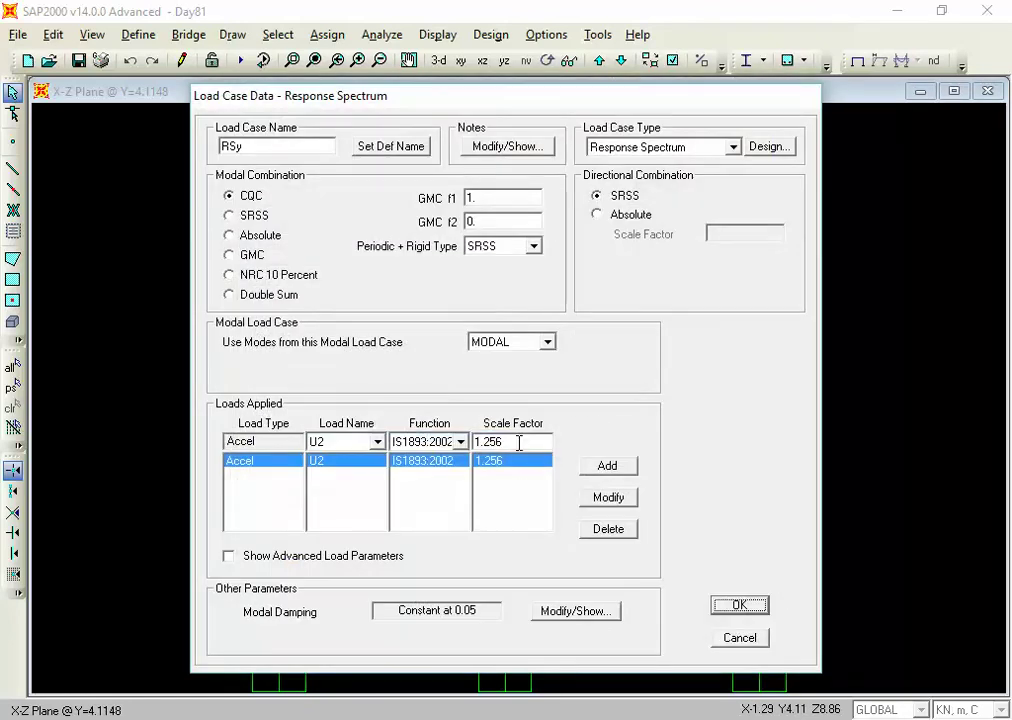
click(519, 440)
click(740, 605)
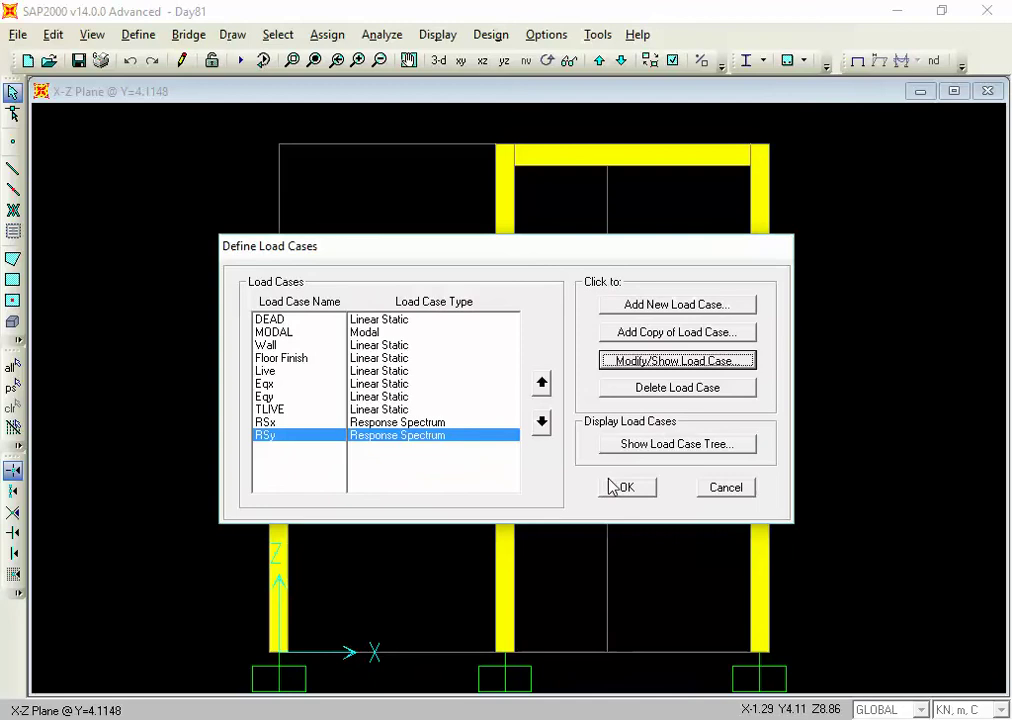
click(618, 487)
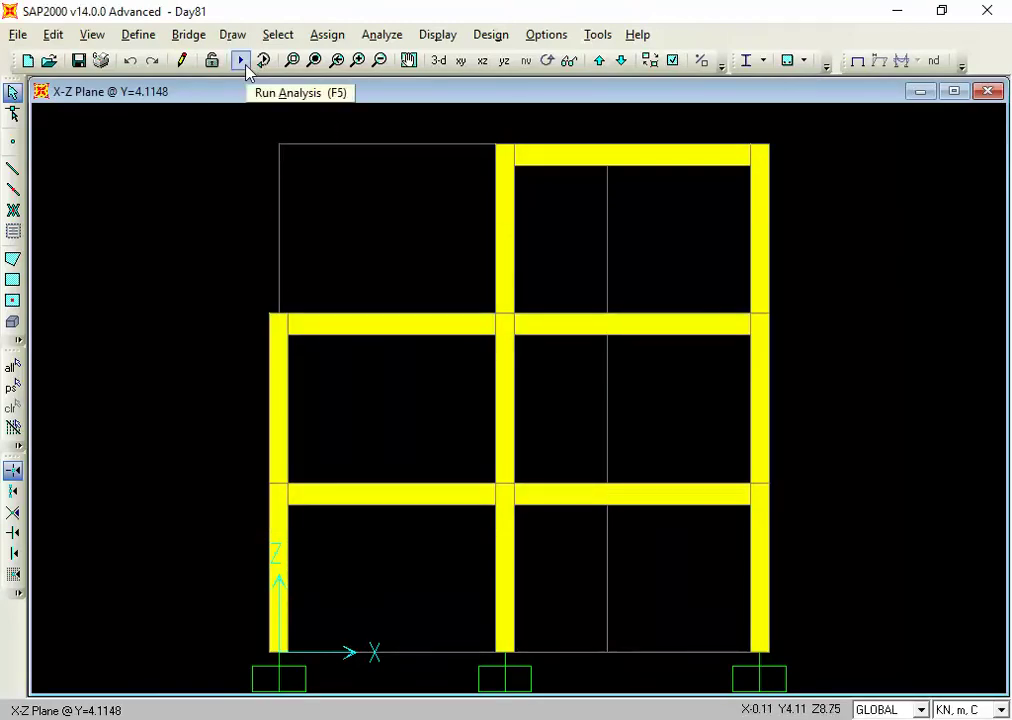
Run the analysis with the current RSx and RSy scale factors
click(244, 65)
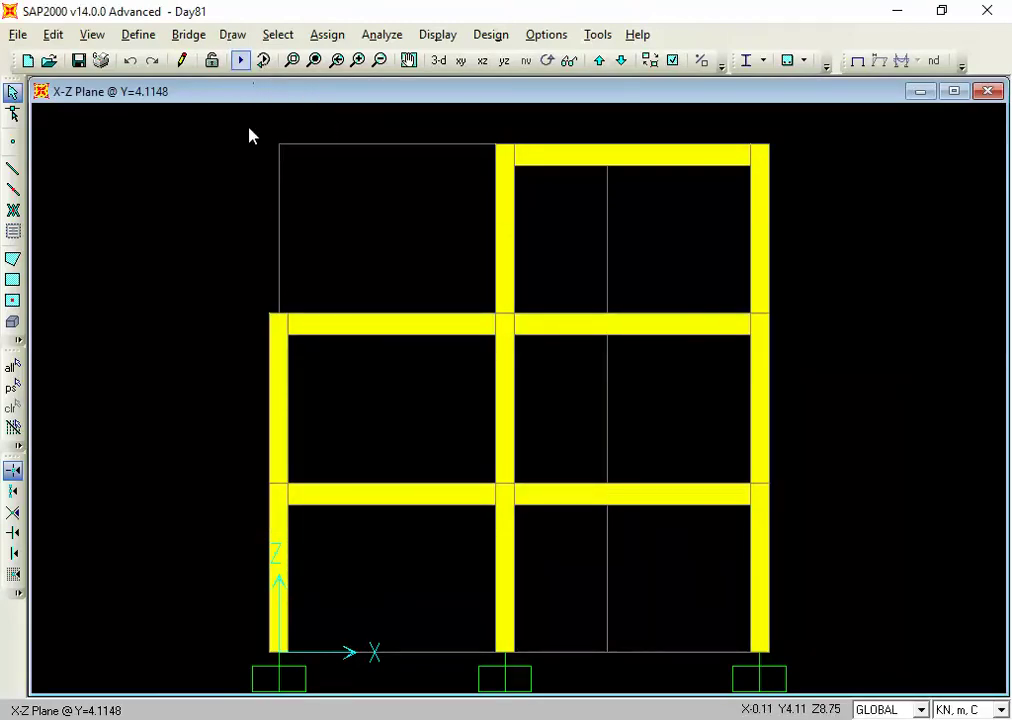
click(240, 60)
click(735, 486)
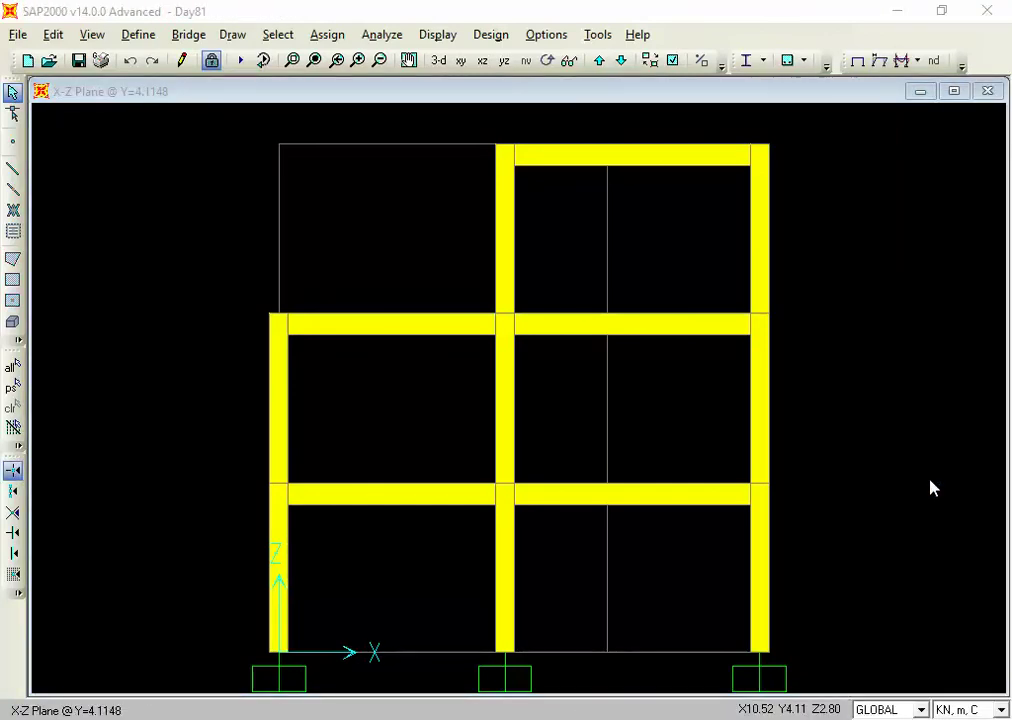
Display the Base Reactions table and compare the Eqx and Eqy base shears with those of RSx and RSy
click(443, 36)
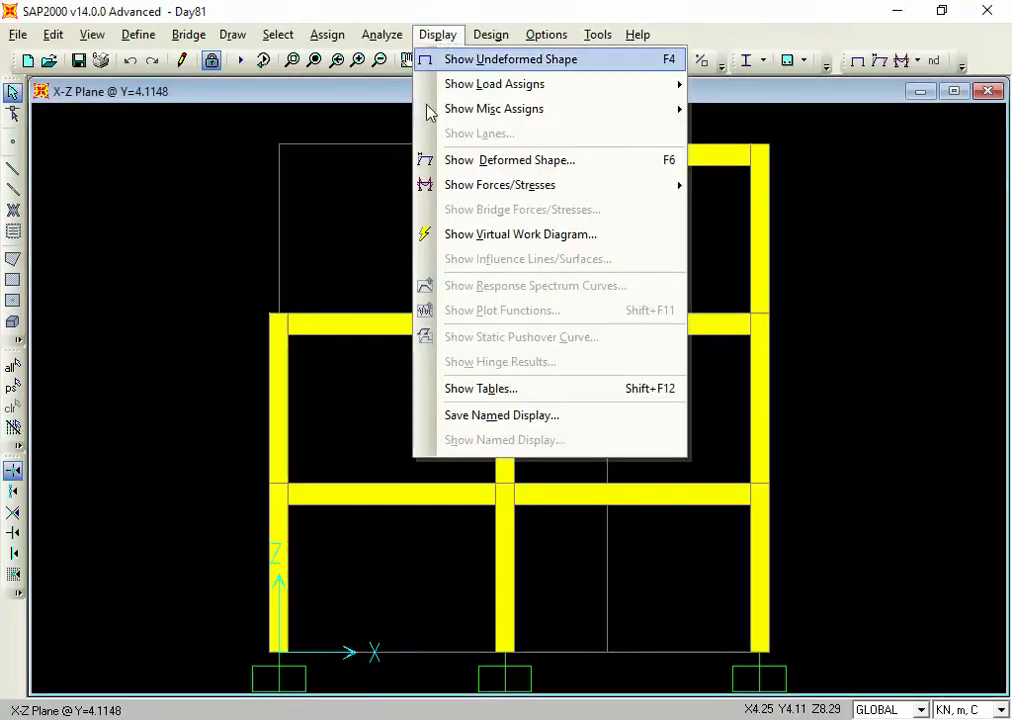
click(448, 390)
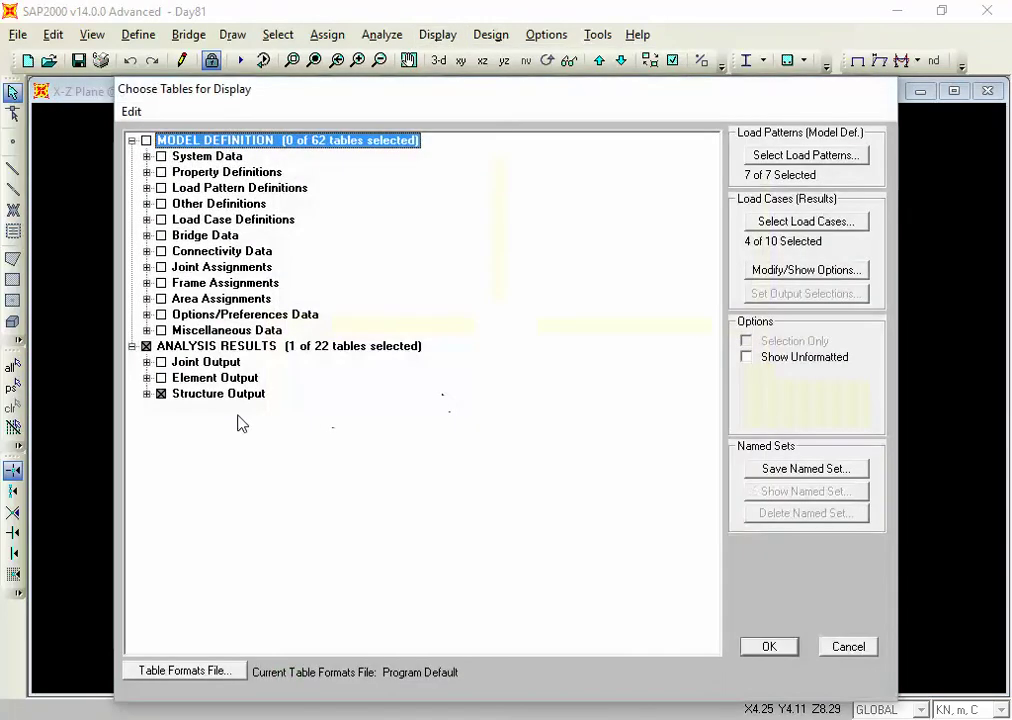
click(769, 646)
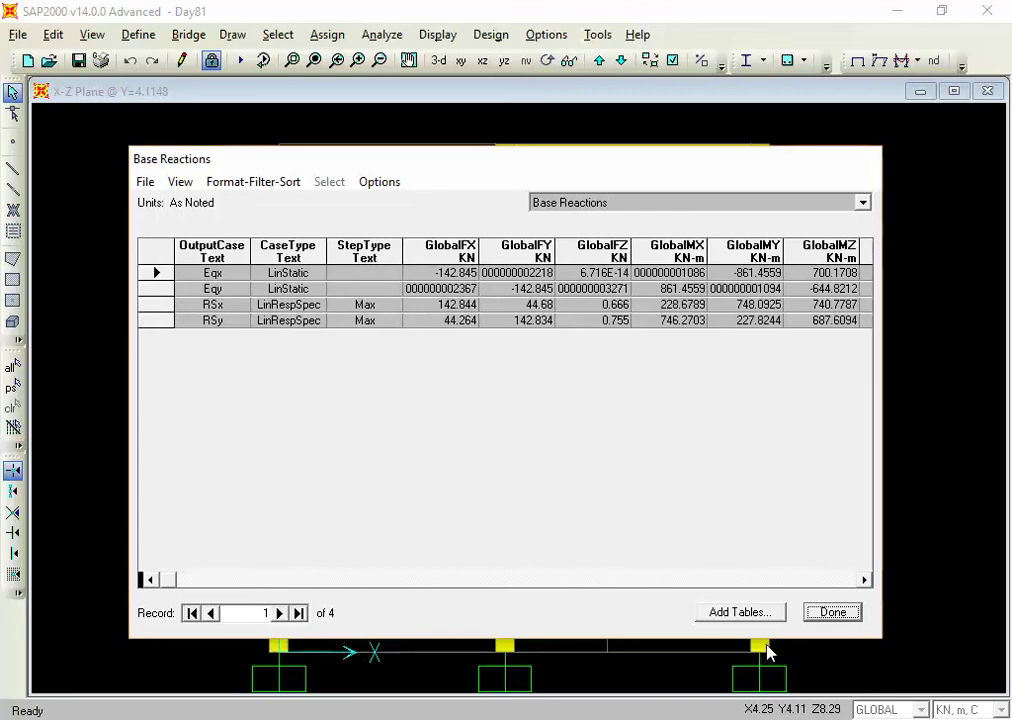
click(831, 613)
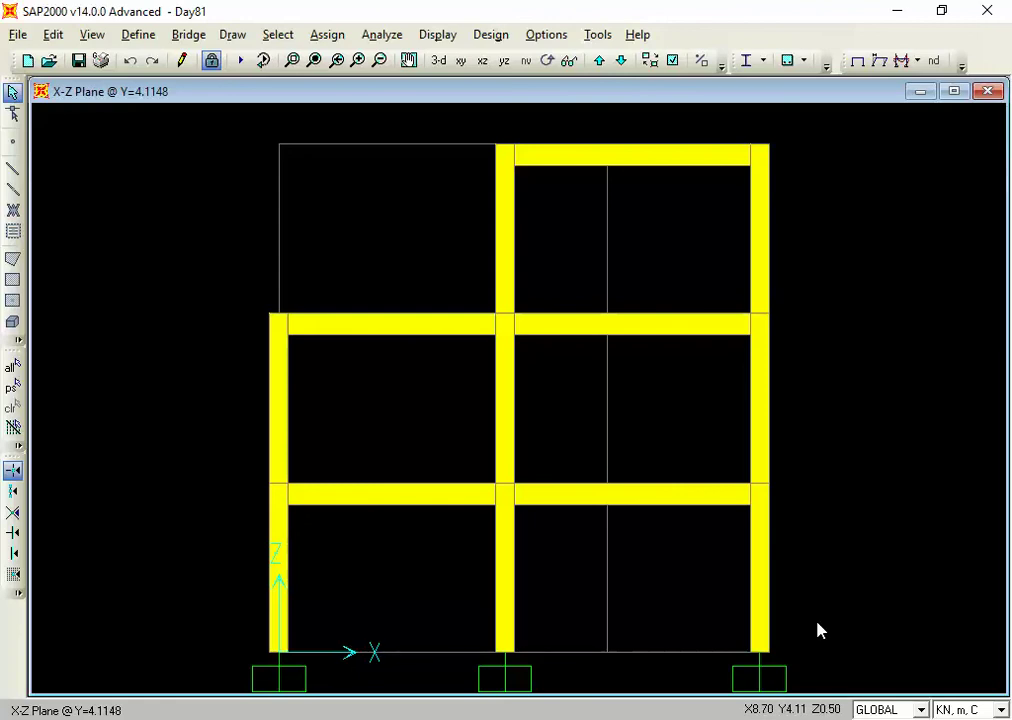
Unlock the model and allow its analysis results to be deleted
click(212, 61)
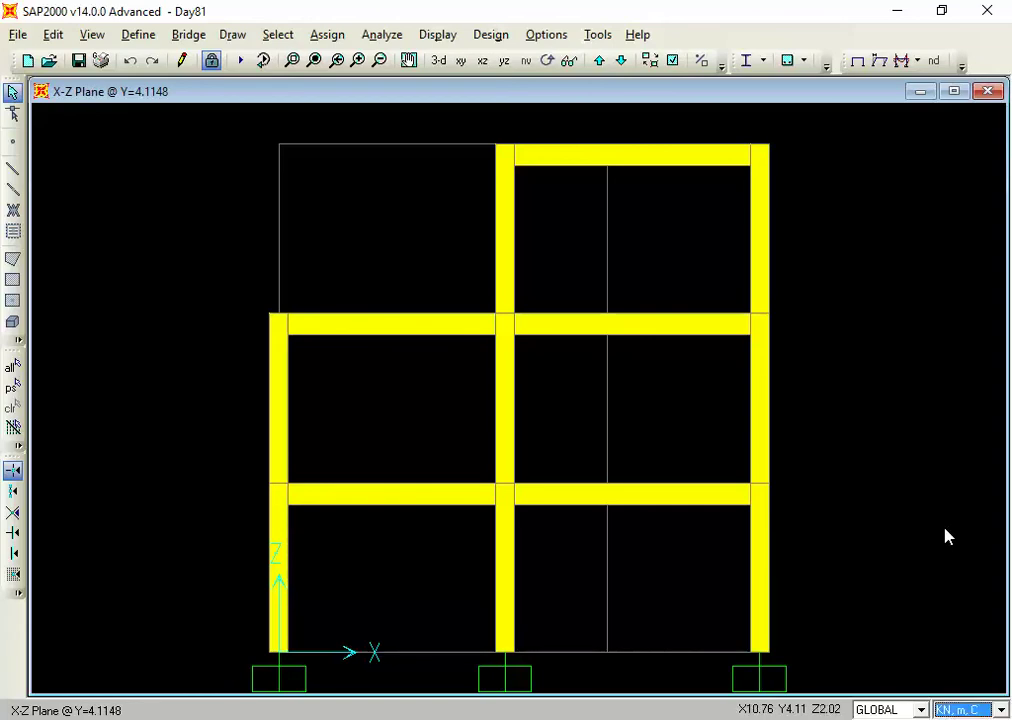
click(202, 217)
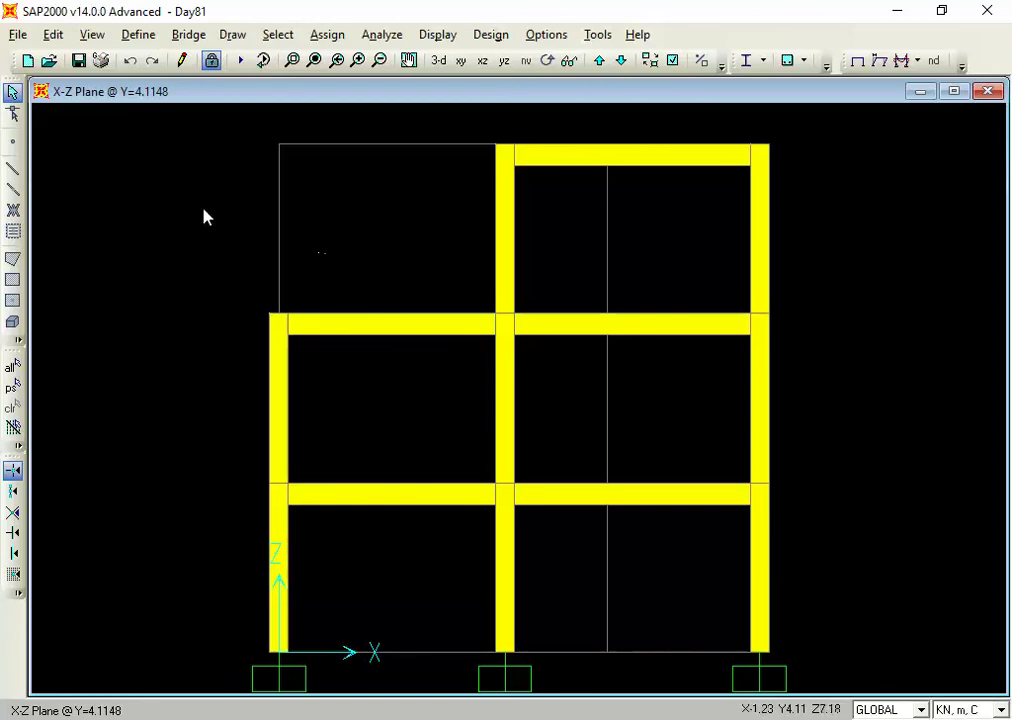
click(212, 62)
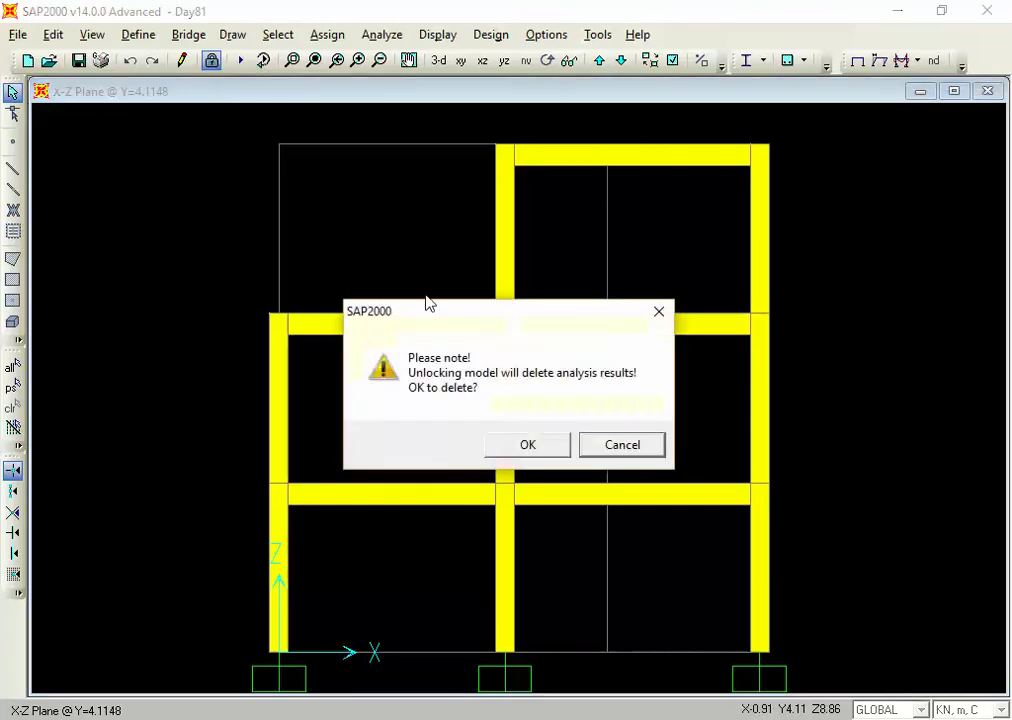
click(519, 442)
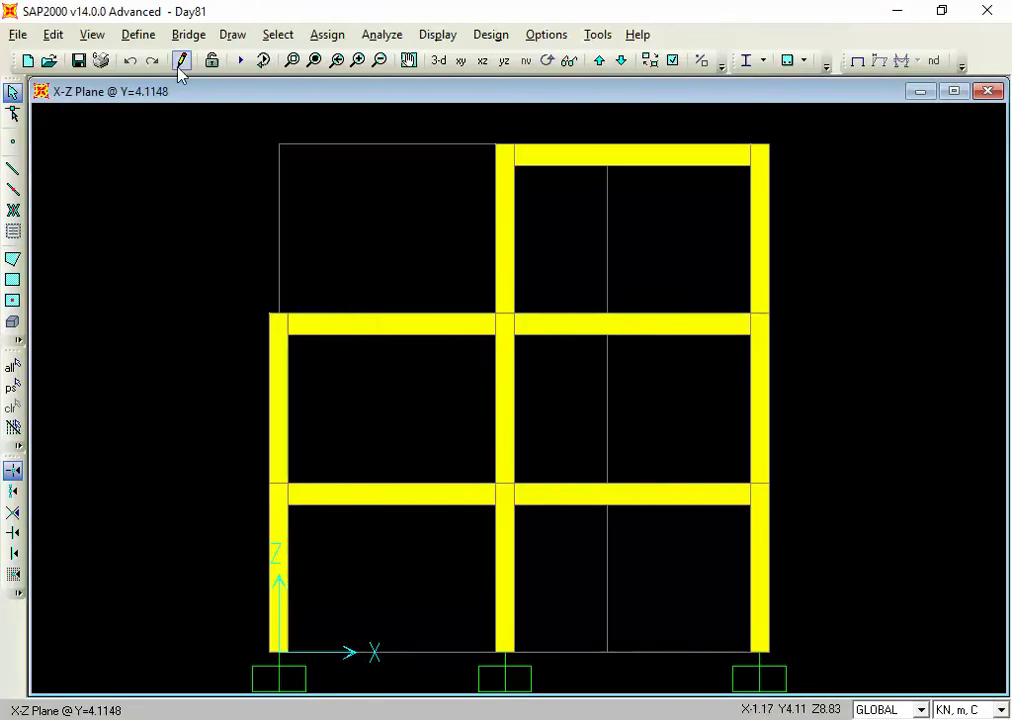
Set the U1 scale factor of the RSx response spectrum load case to 1
click(150, 40)
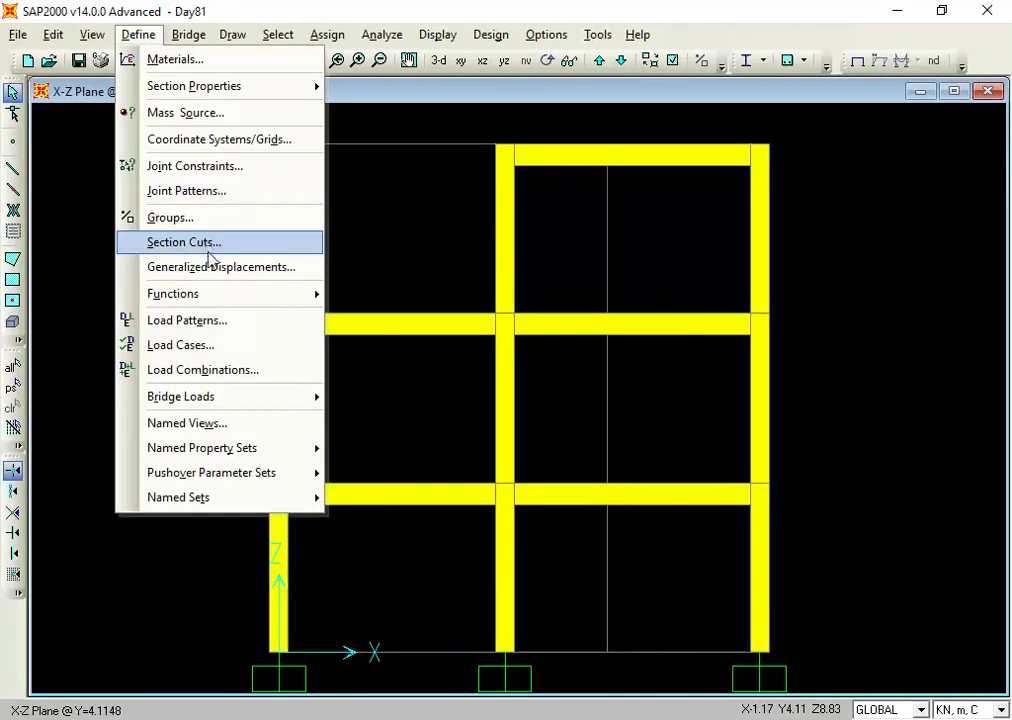
click(200, 343)
click(410, 422)
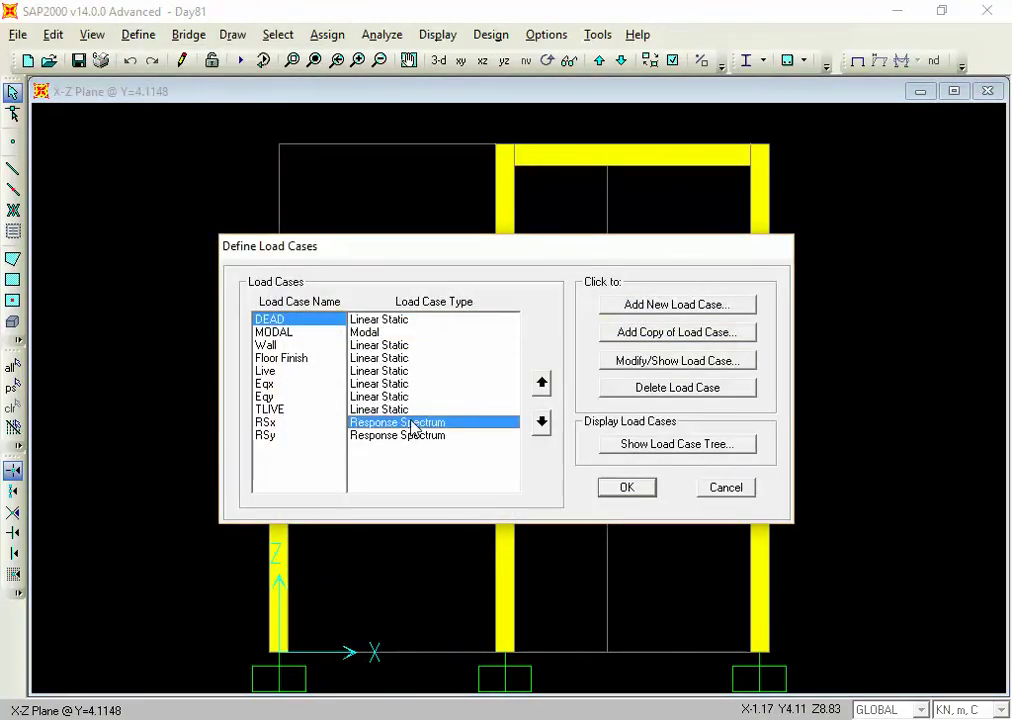
click(623, 366)
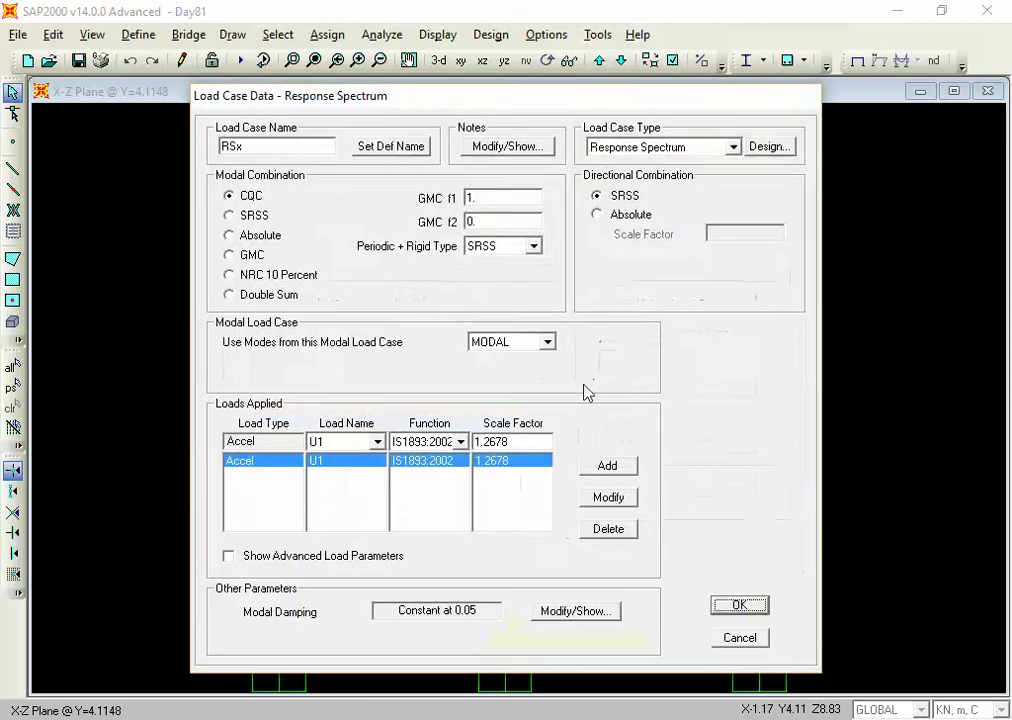
double_click(527, 440)
text(1)
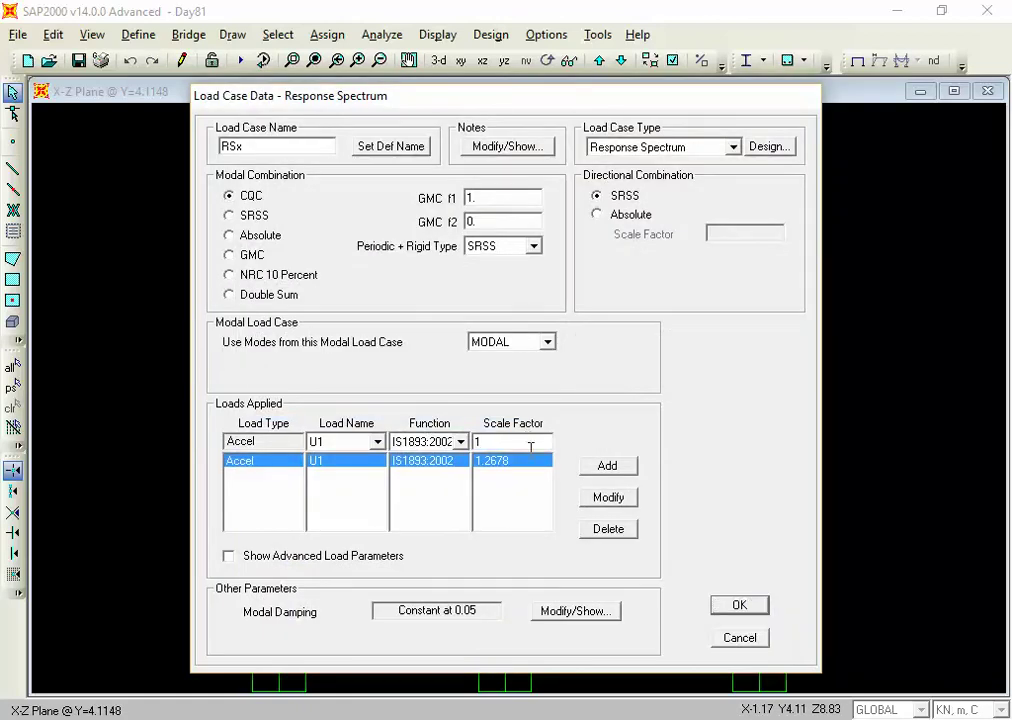
click(600, 500)
click(724, 606)
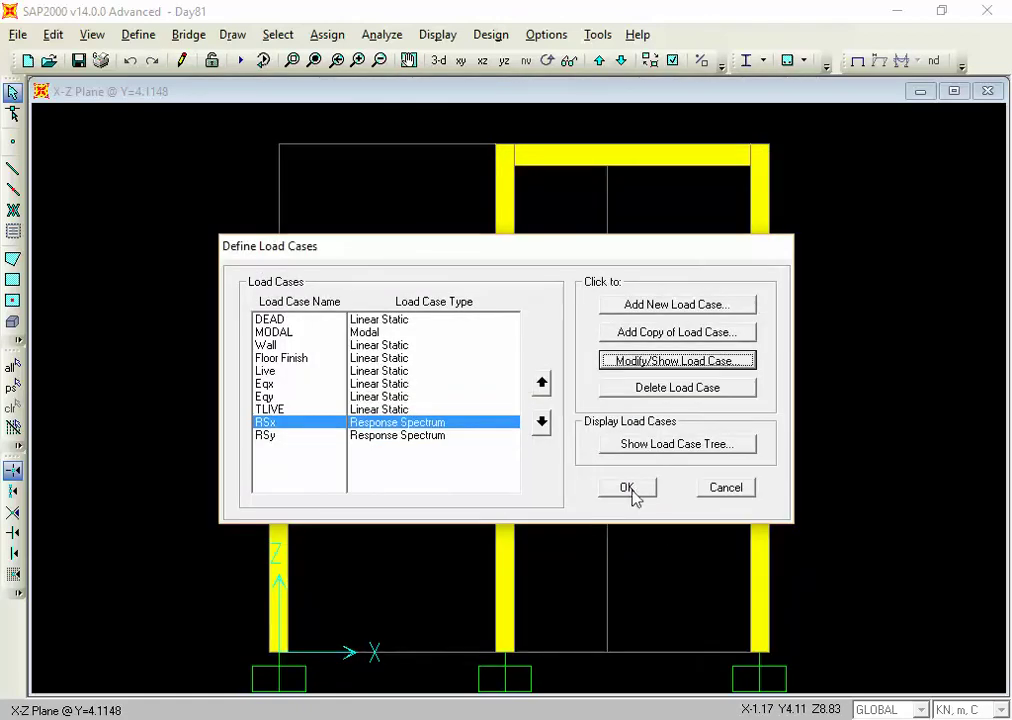
Set the U2 scale factor of the RSy response spectrum load case to 1
click(399, 436)
click(695, 360)
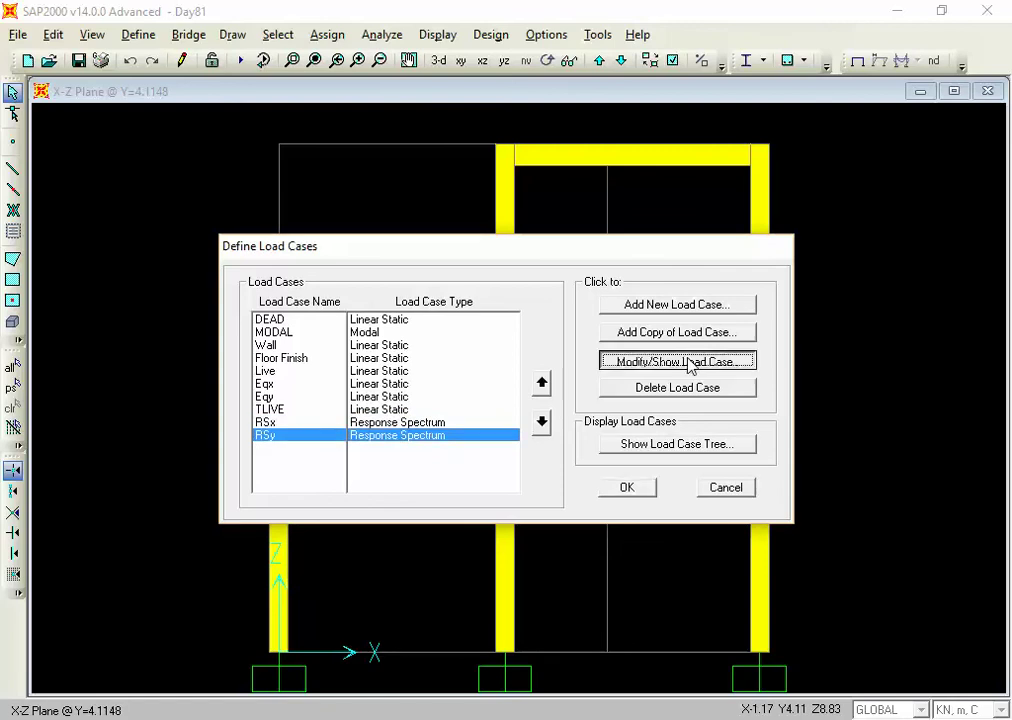
text(1)
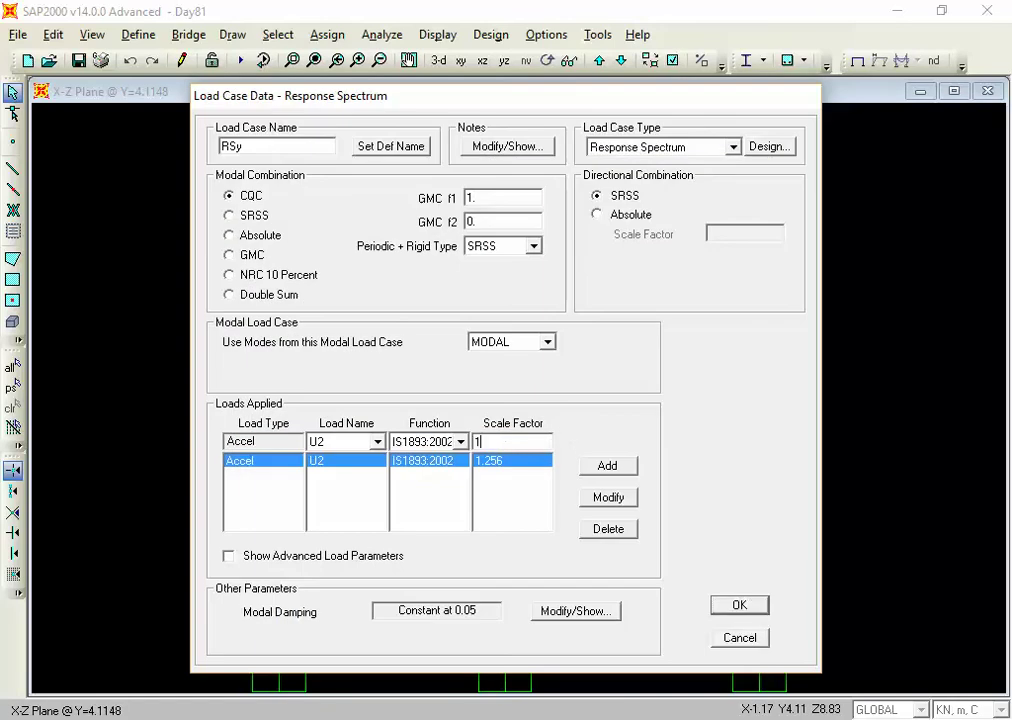
click(609, 497)
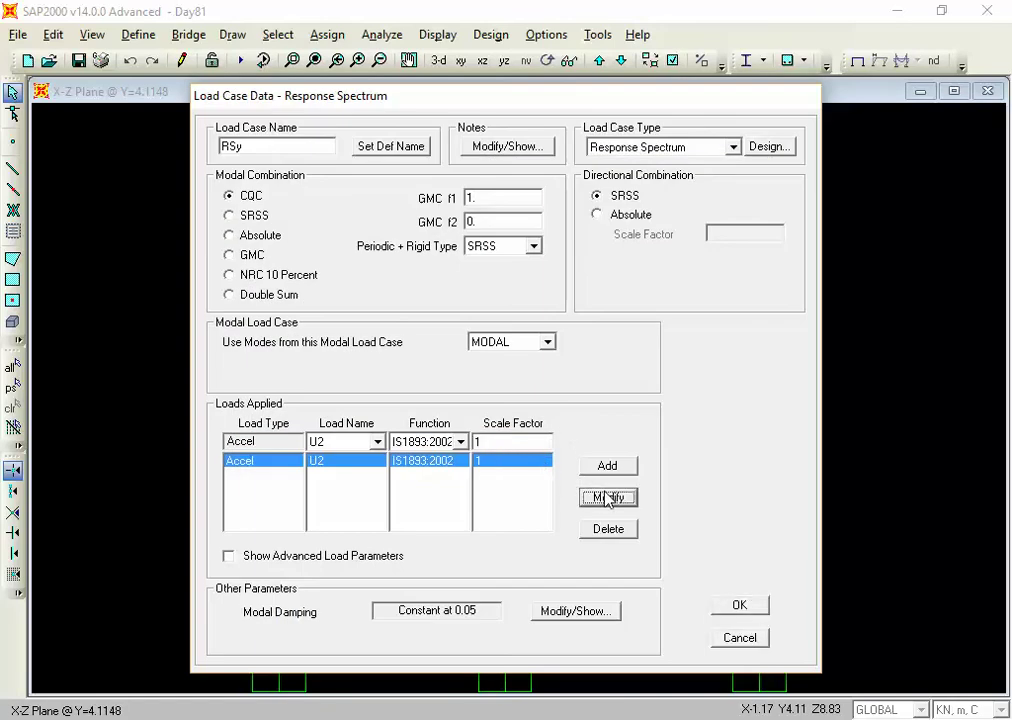
click(739, 606)
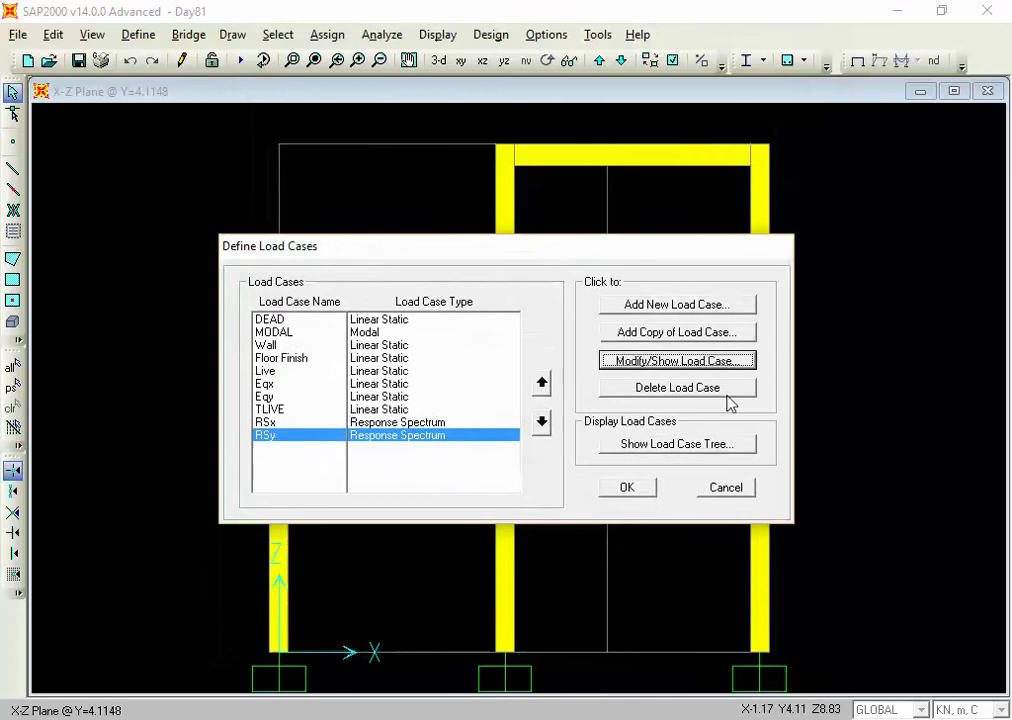
click(628, 484)
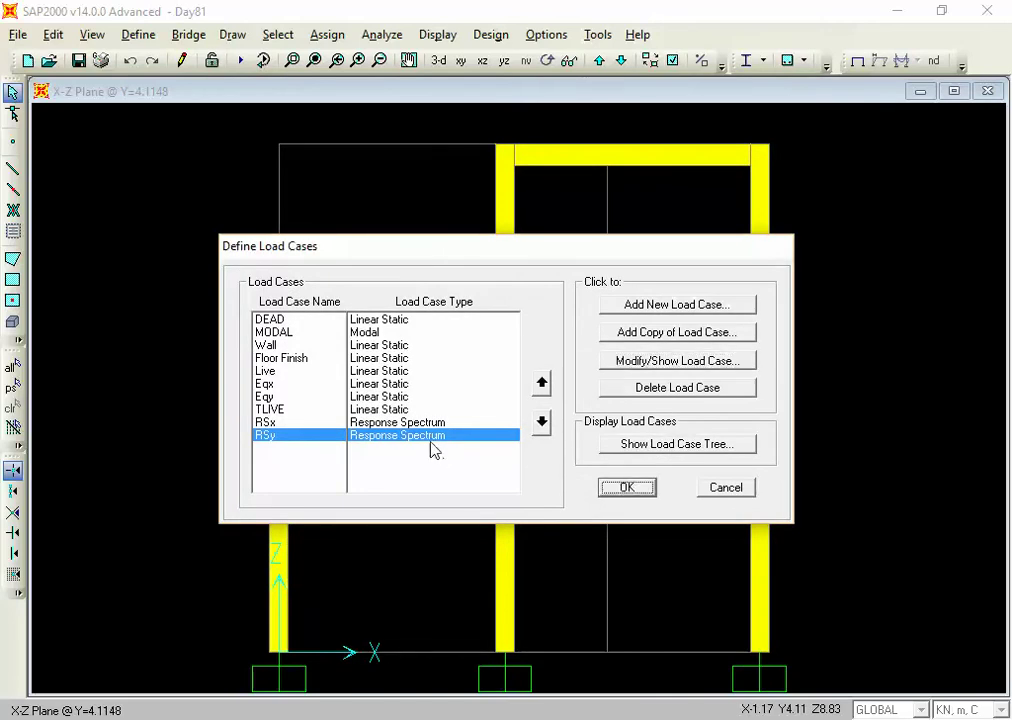
Reopen the RSx load case data and check its U1 scale factor
click(459, 422)
click(662, 362)
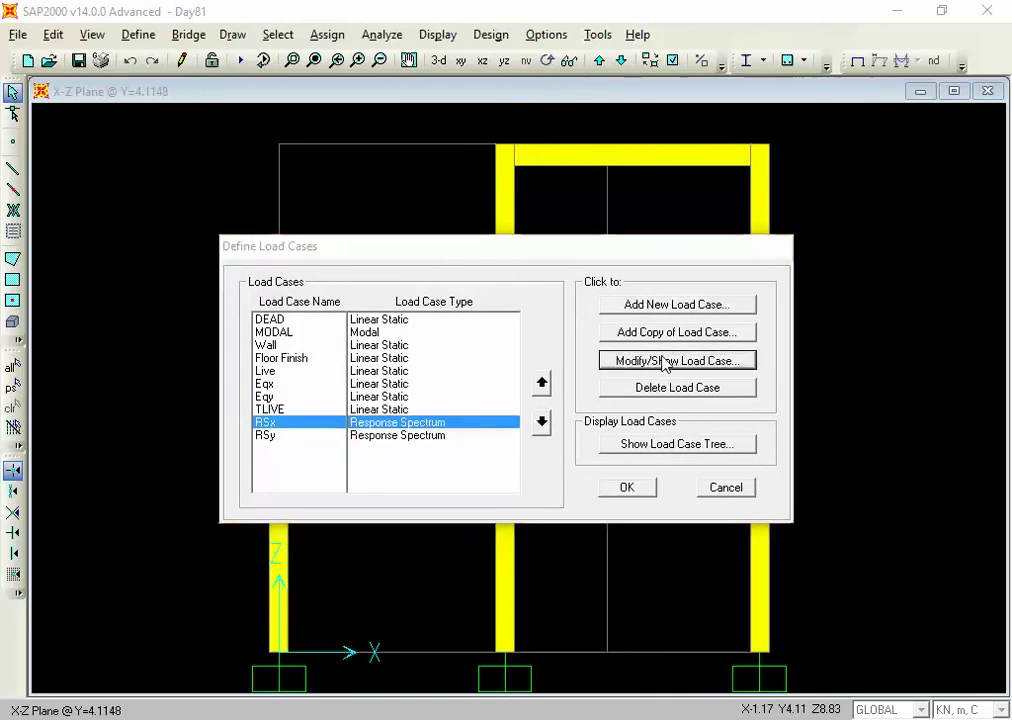
double_click(515, 441)
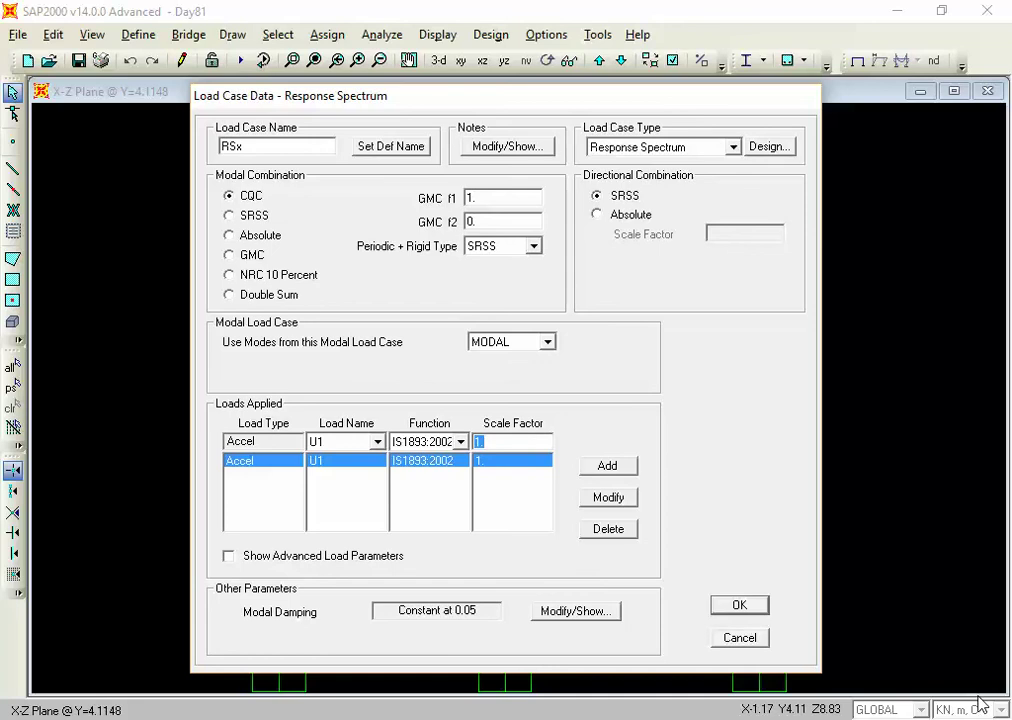
click(740, 607)
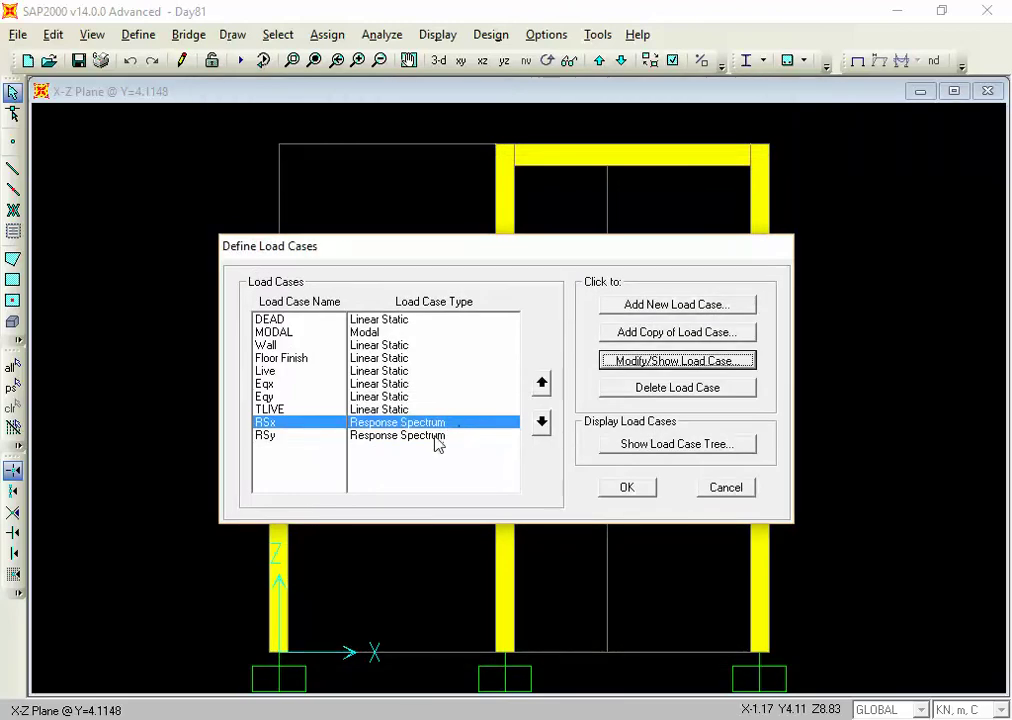
Check the U2 scale factor of the RSy load case and accept the load case definitions
click(436, 437)
click(655, 361)
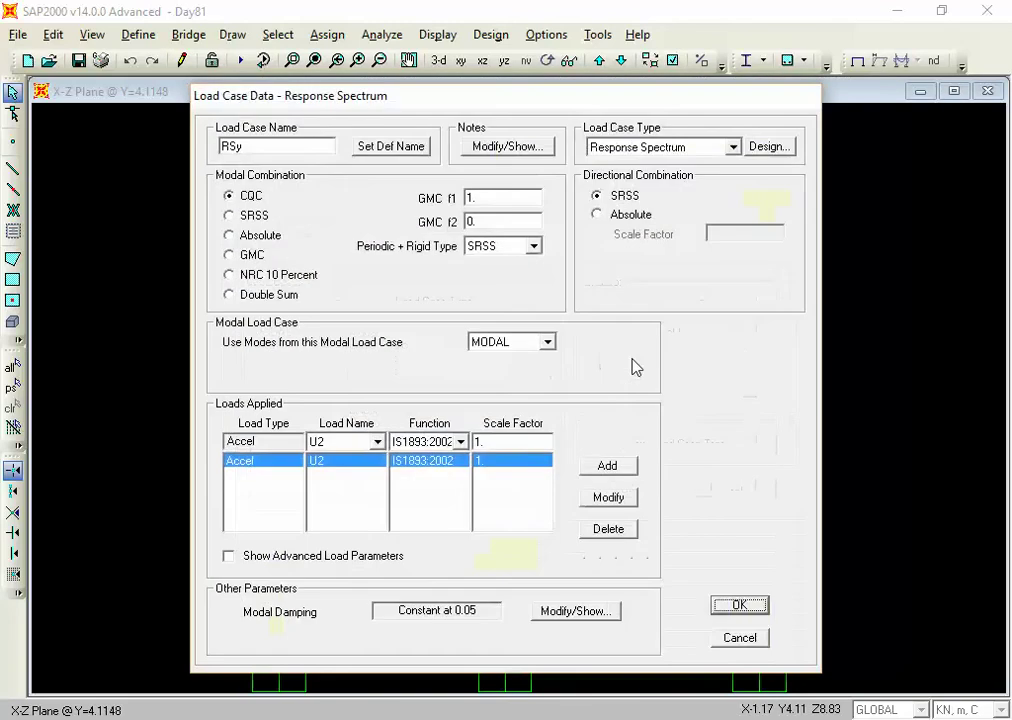
click(511, 443)
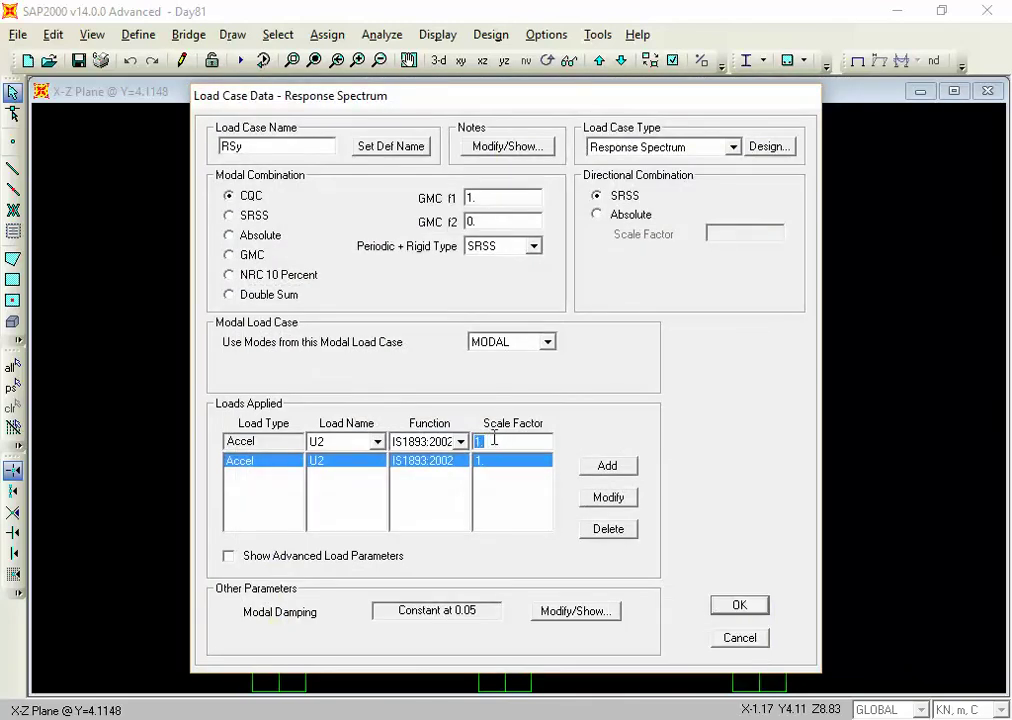
click(496, 442)
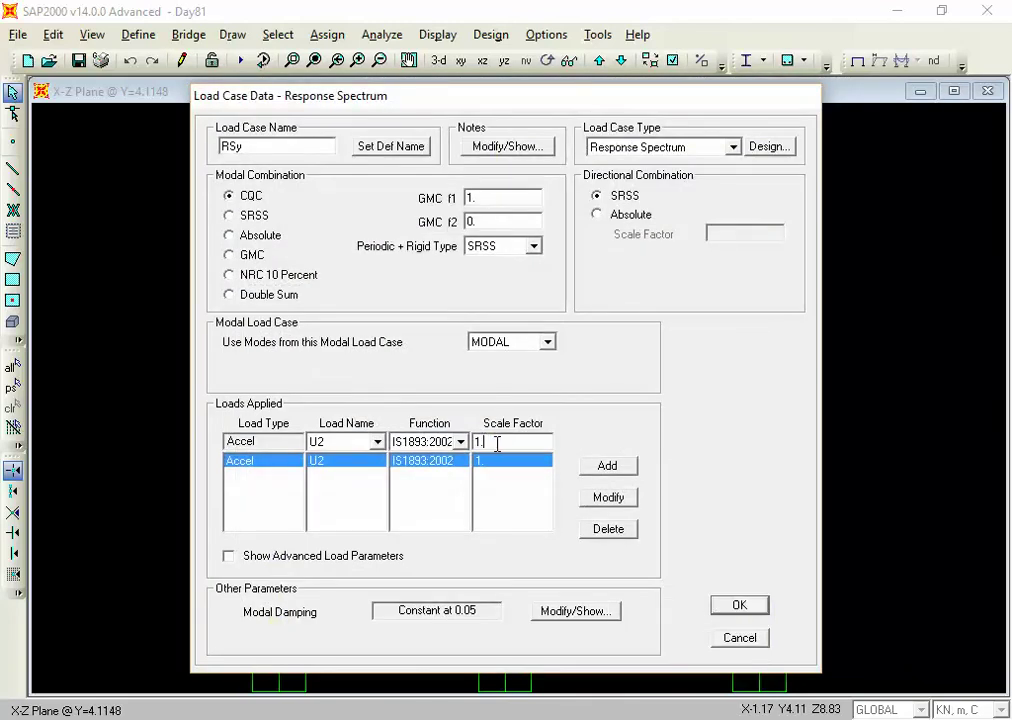
click(739, 605)
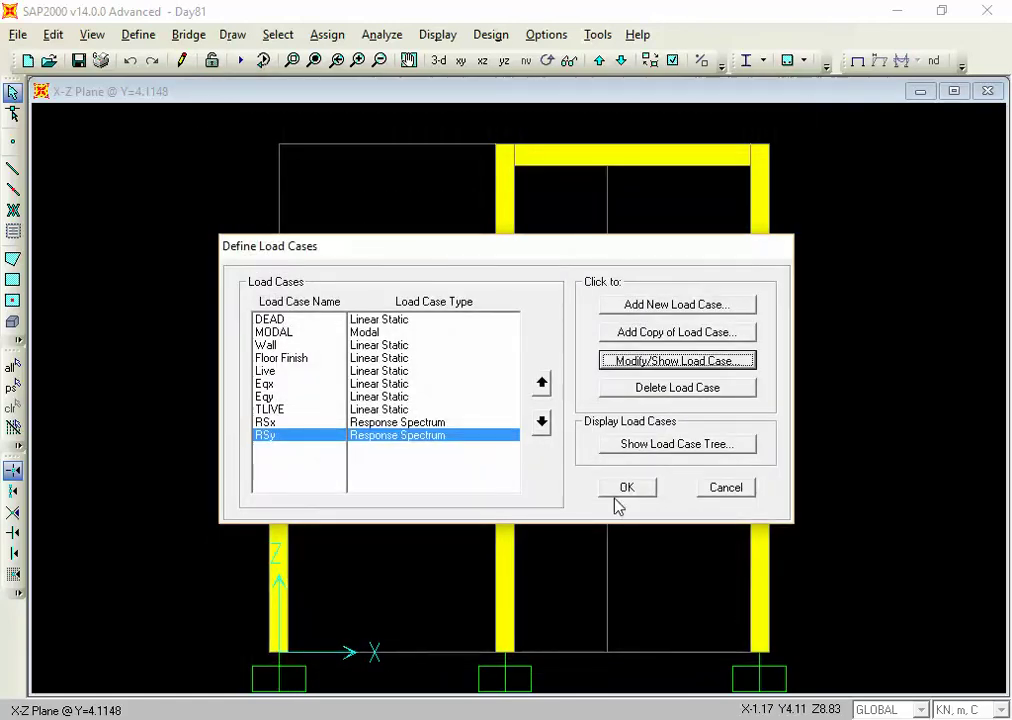
click(615, 489)
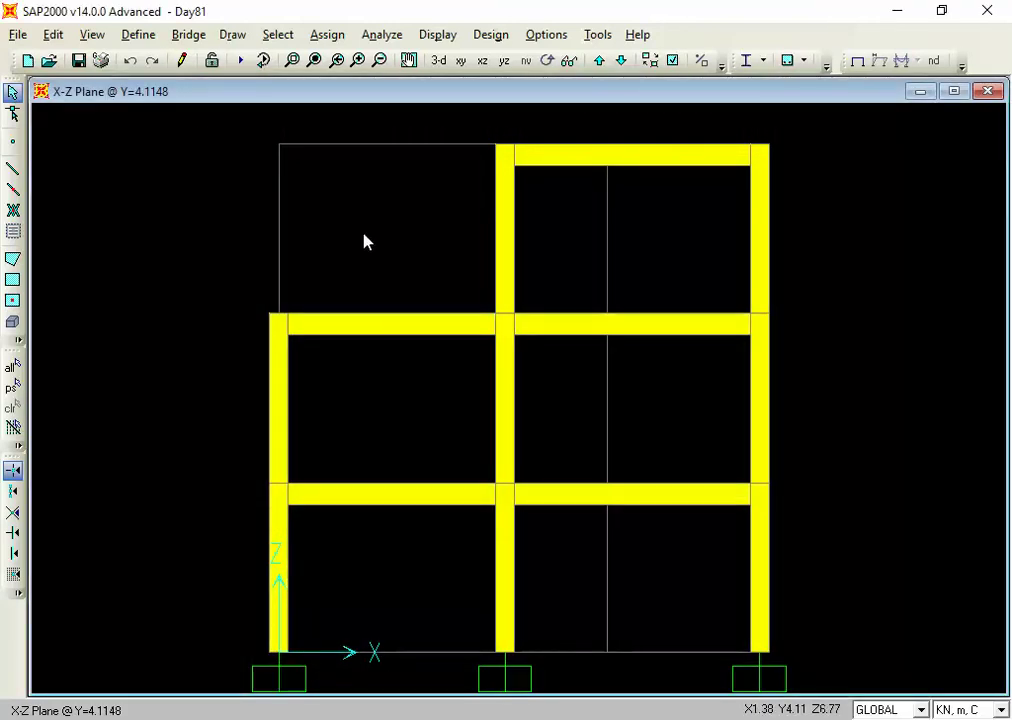
Rerun the analysis and display the Base Reactions table
click(240, 60)
click(790, 484)
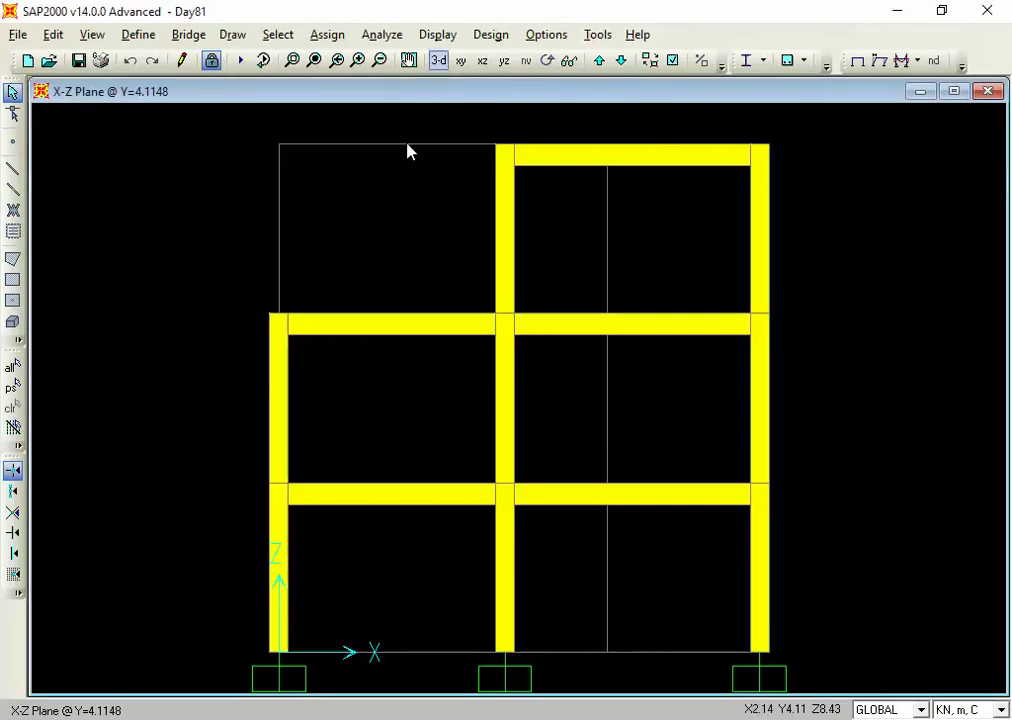
click(437, 34)
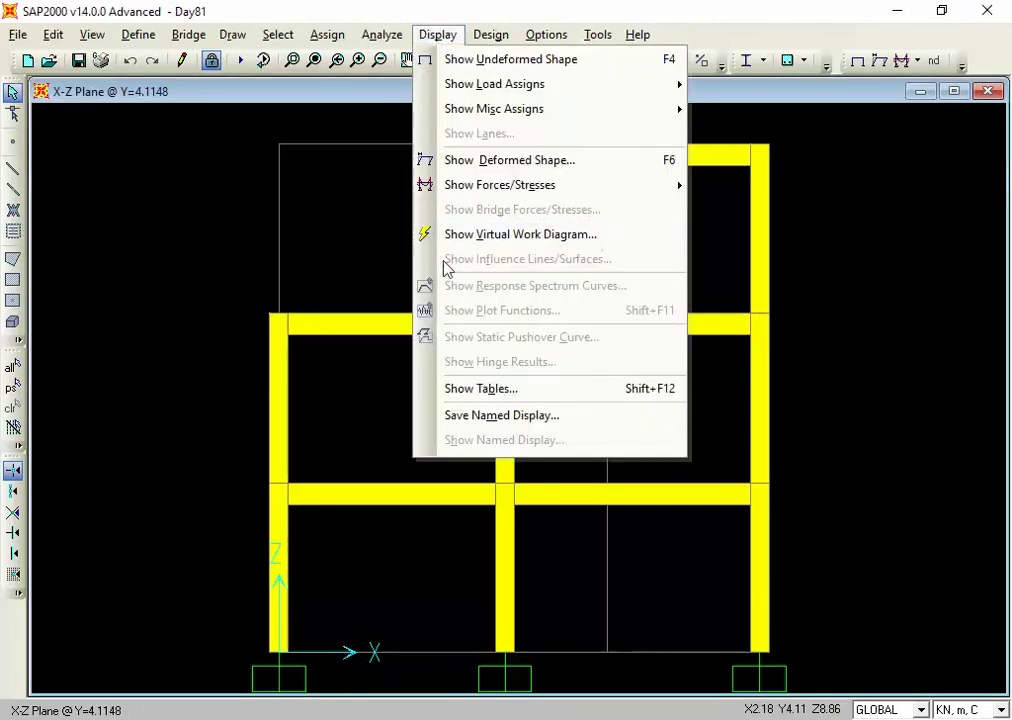
click(502, 389)
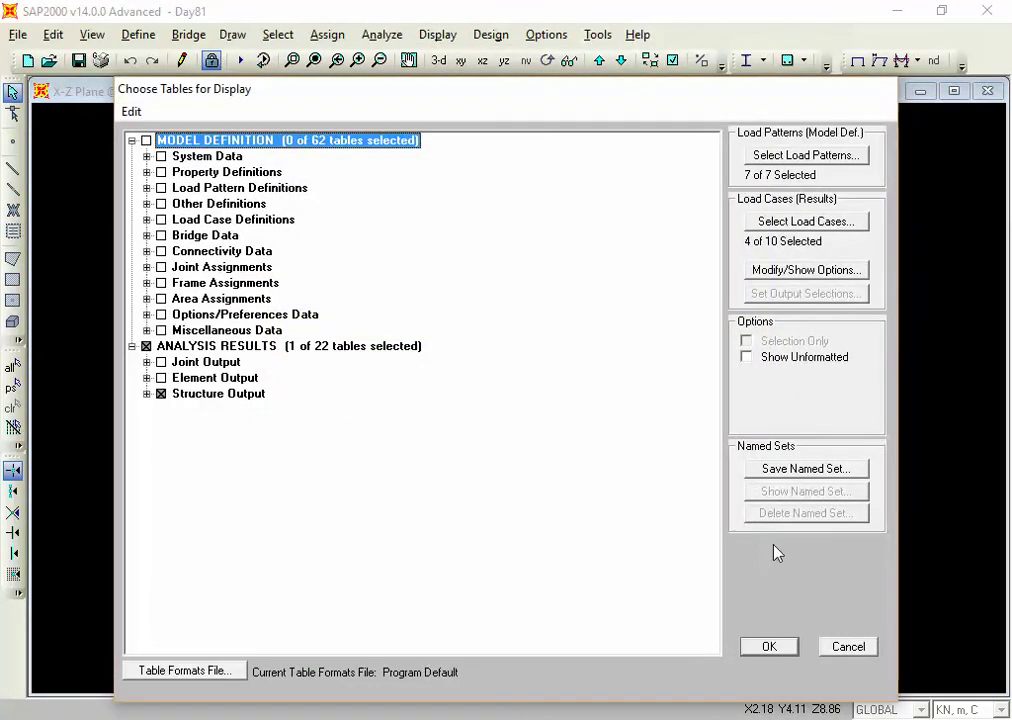
click(770, 647)
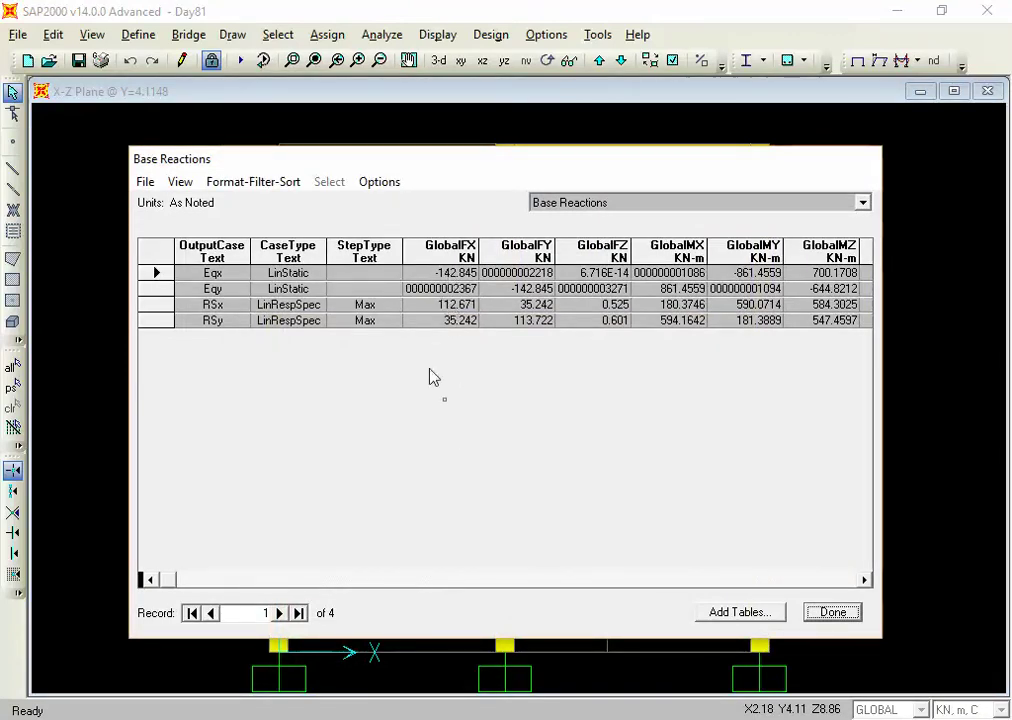
Export the current Base Reactions table to Excel
click(145, 181)
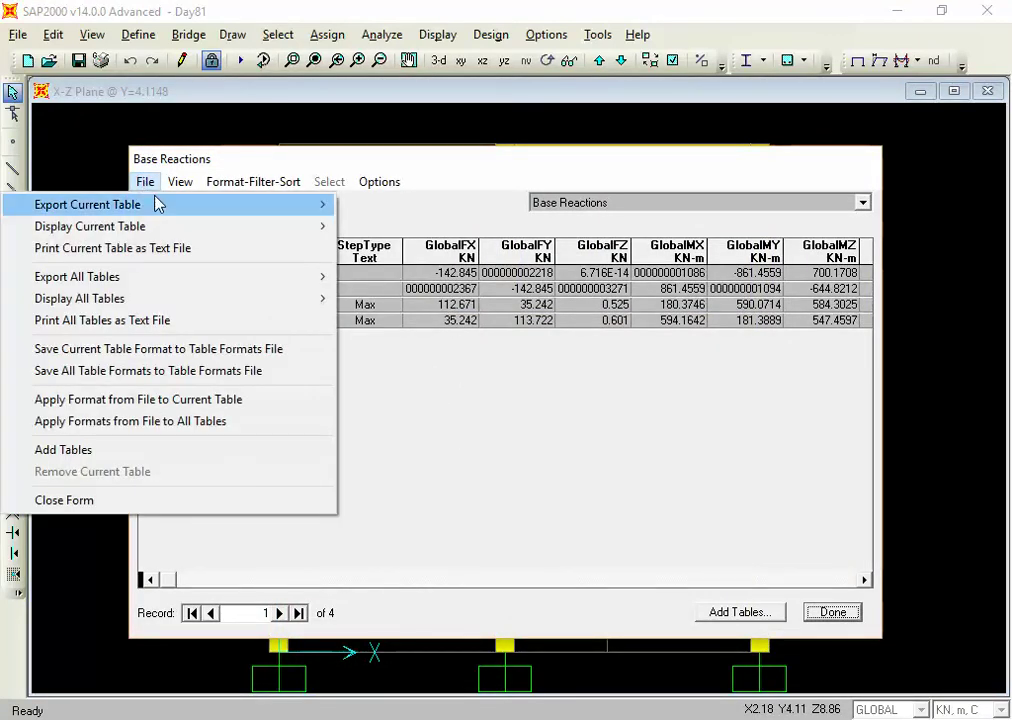
mouse_move(158, 208)
click(376, 205)
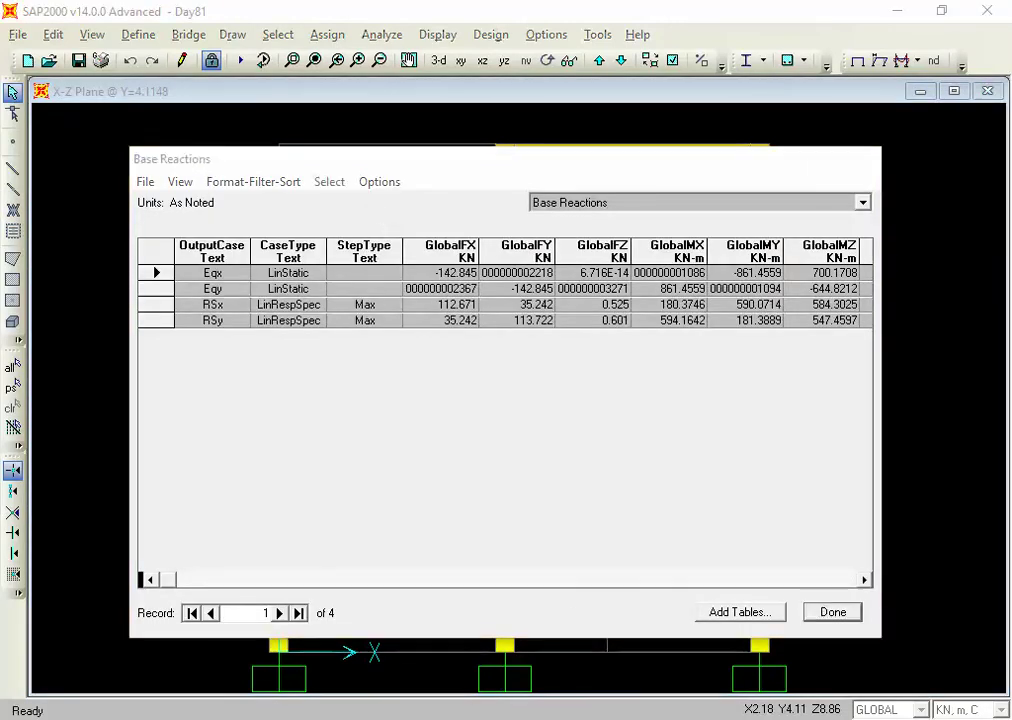
mouse_move(608, 710)
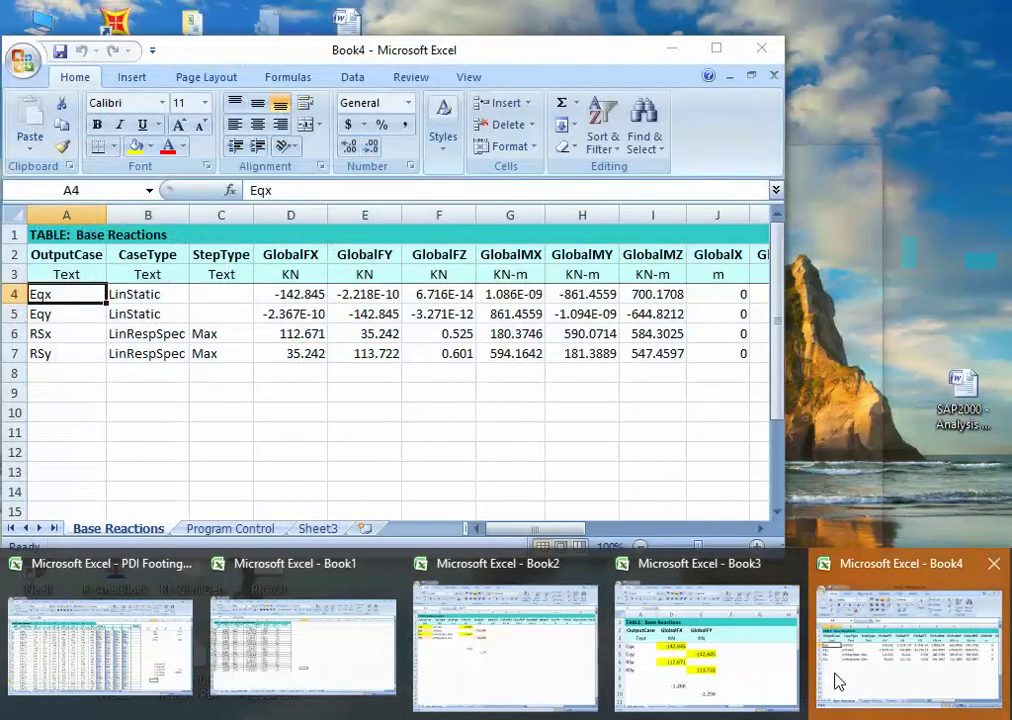
Switch to the Book4 workbook in Excel and enter the Eqx-to-RSx GlobalFX ratio =D4/D6 in cell D9
click(845, 674)
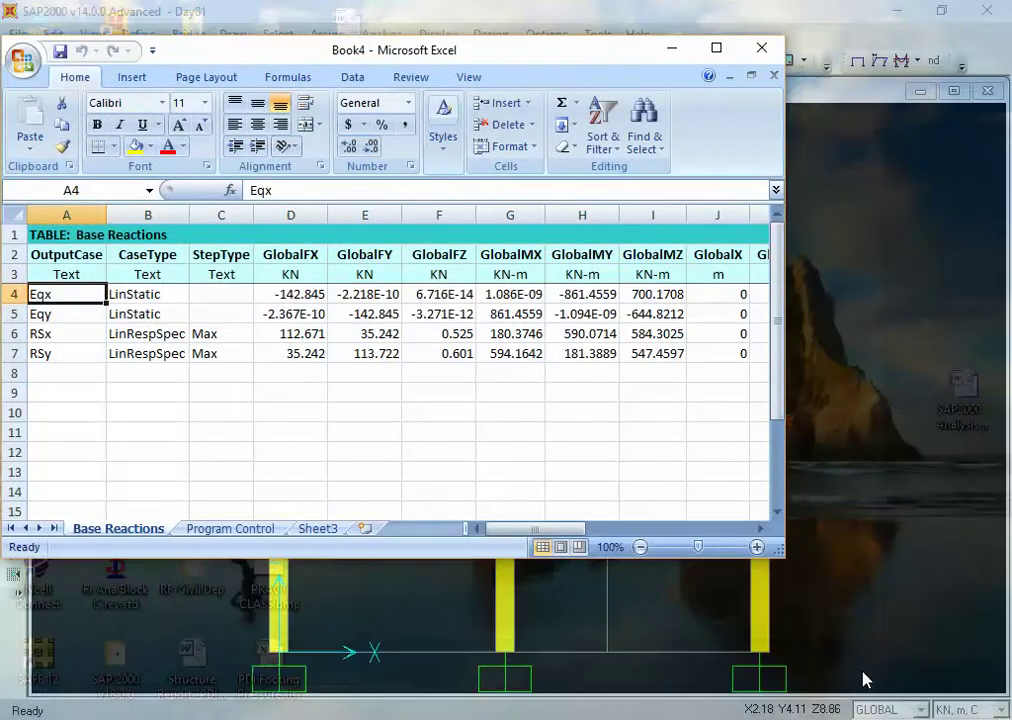
key(F2)
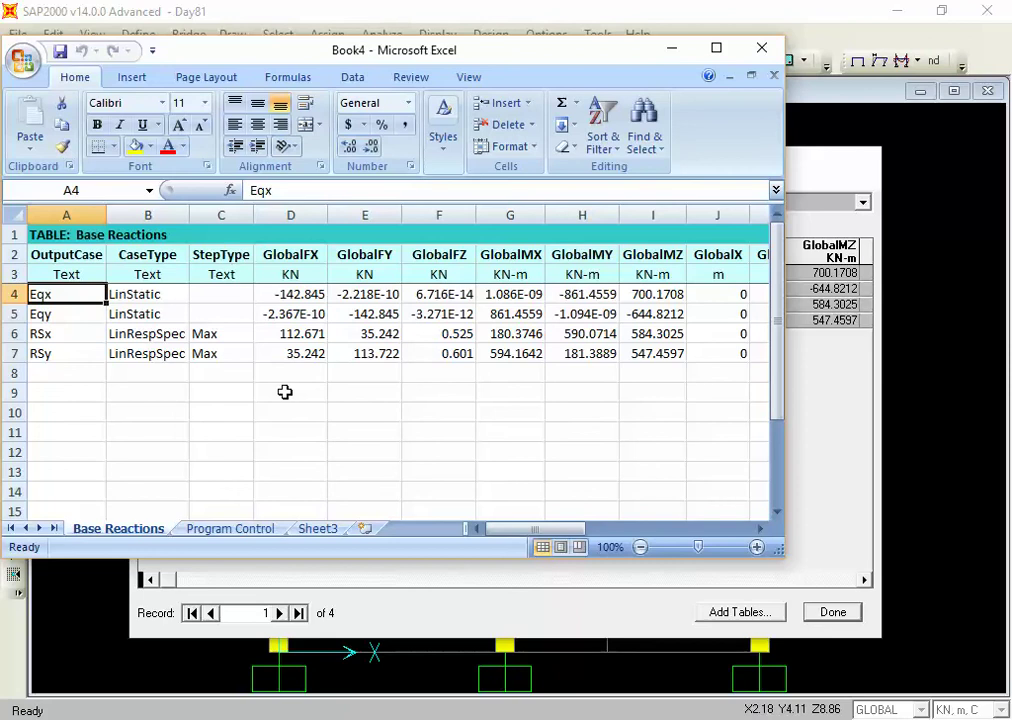
click(285, 392)
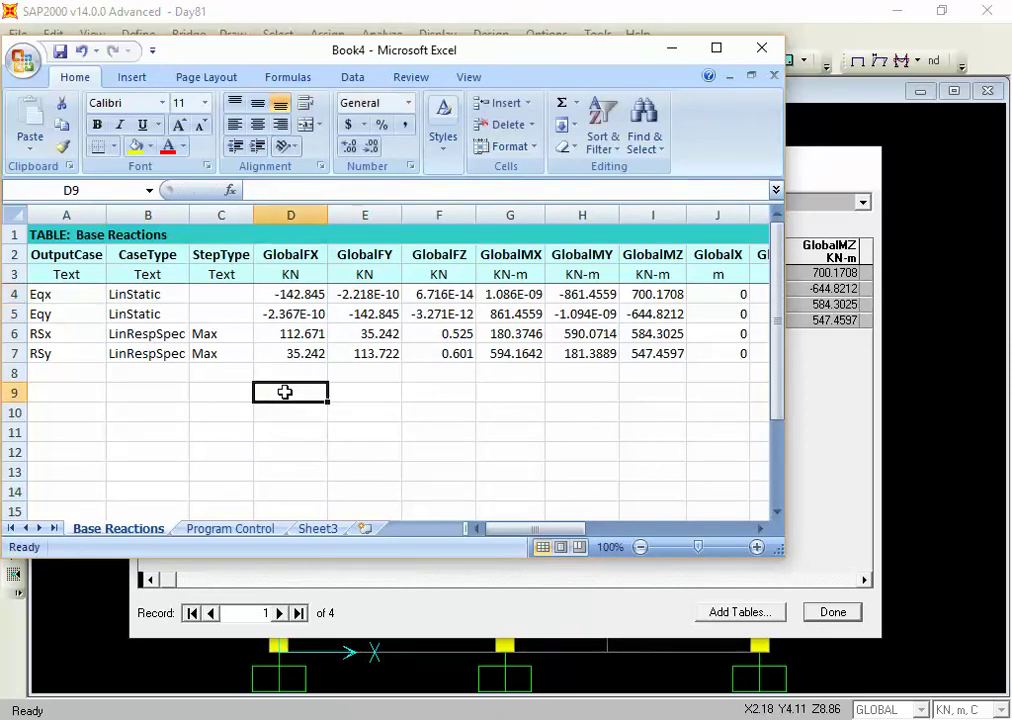
text(=)
click(286, 294)
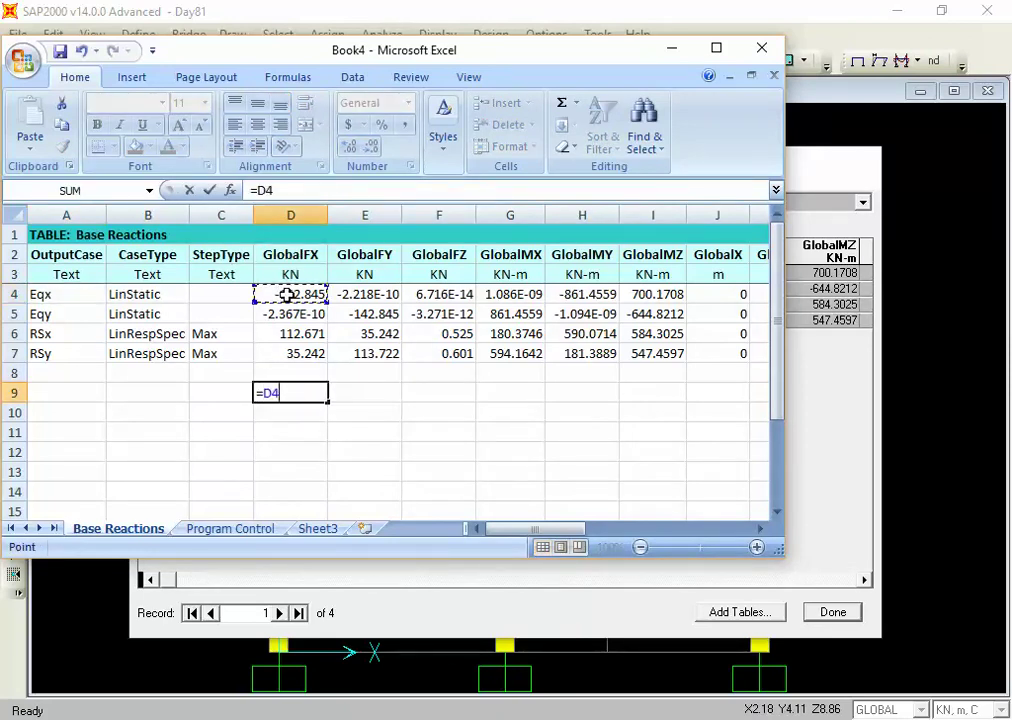
text(/)
click(288, 338)
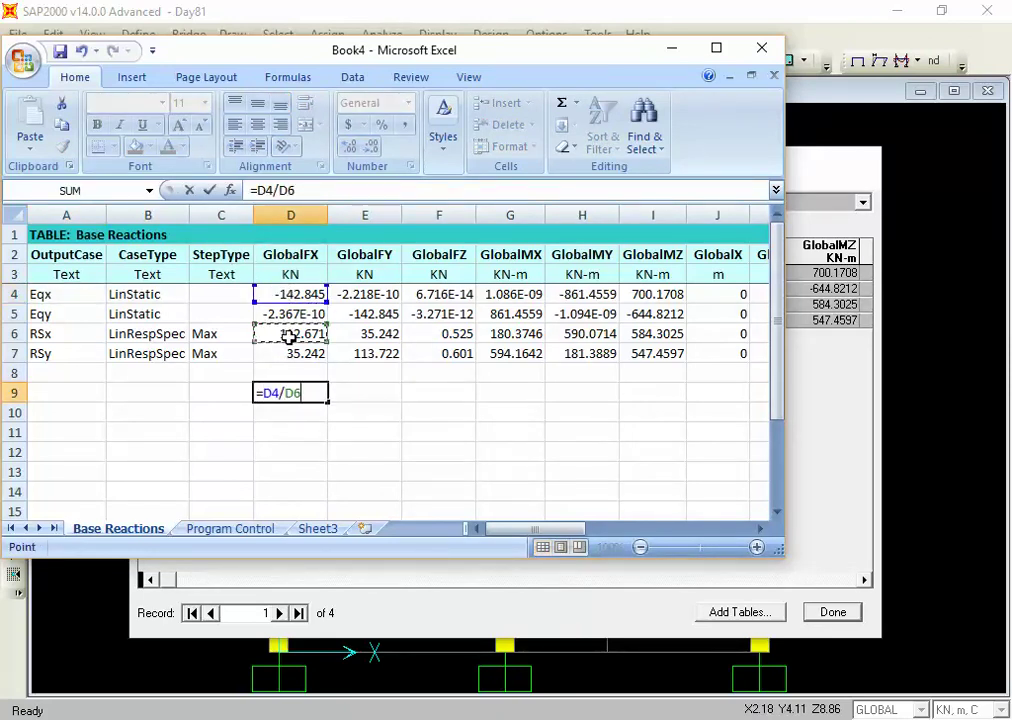
key(Return)
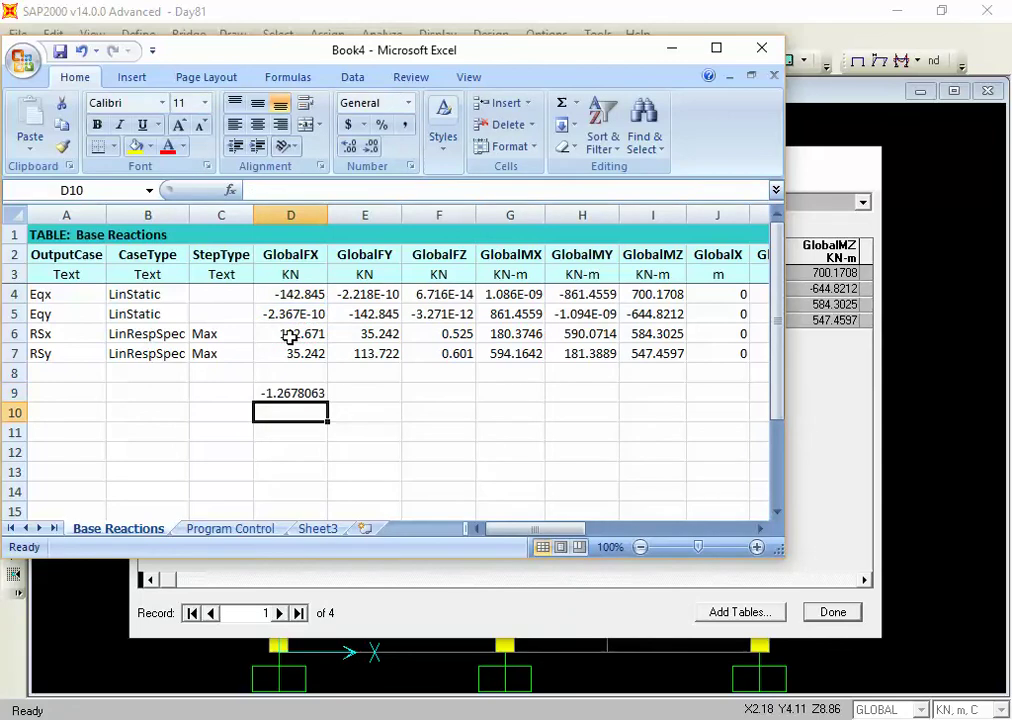
Calculate the Eqy-to-RSy GlobalFY ratio in cell E10 by dividing E5 by E7
click(357, 412)
text(=)
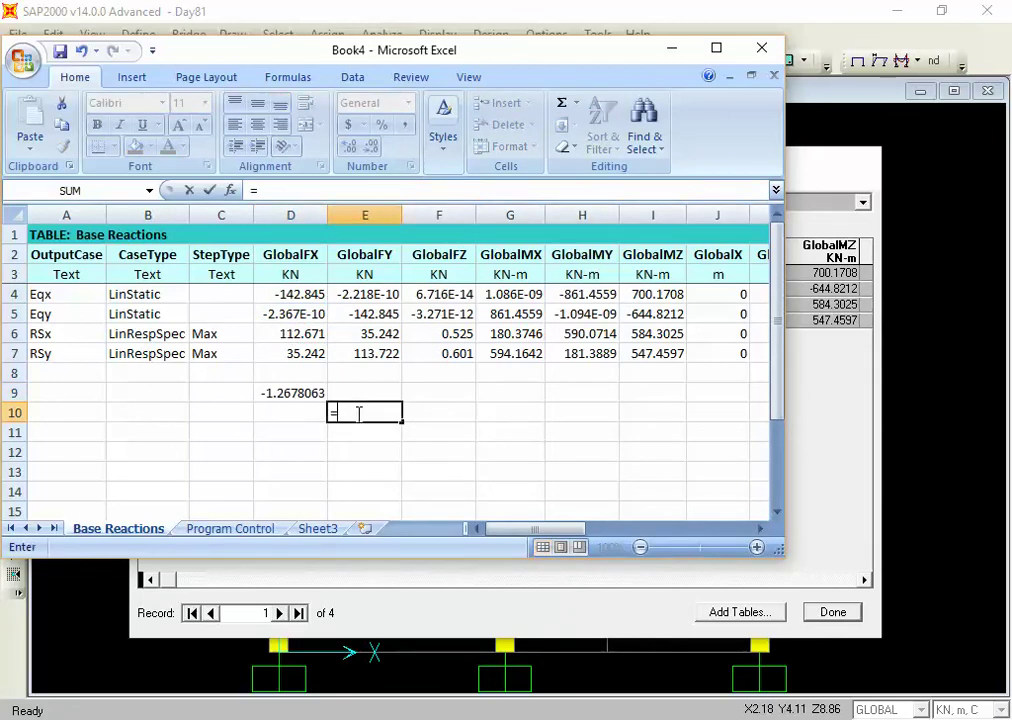
click(362, 310)
text(/)
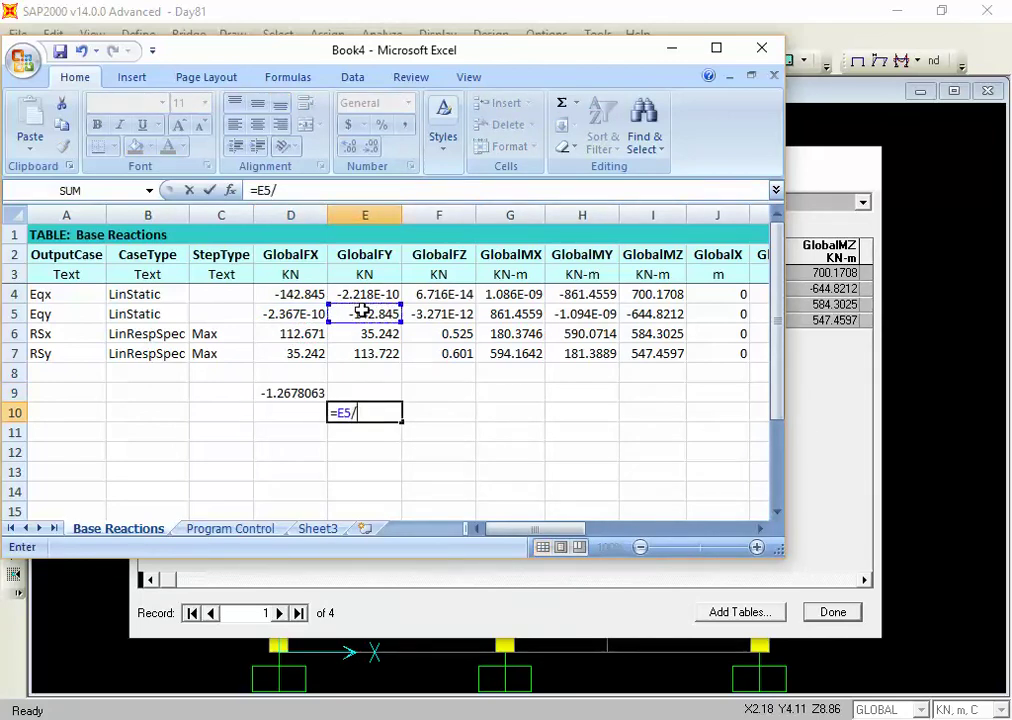
click(365, 350)
key(Return)
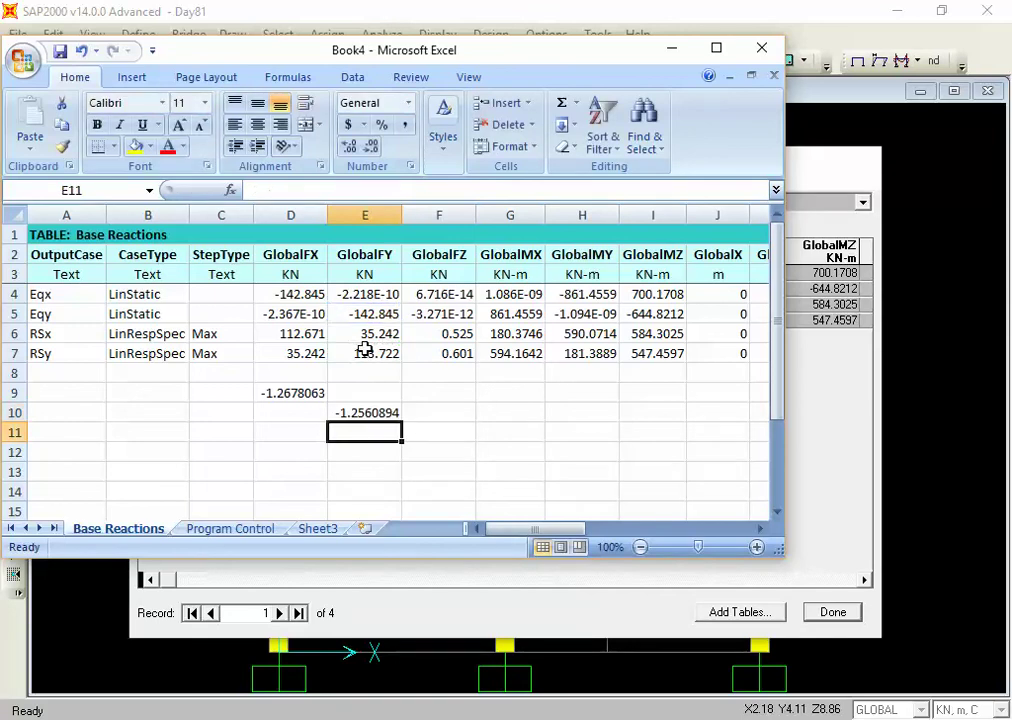
Highlight the Eqx and RSx GlobalFX cells and the Eqy and RSy GlobalFY cells in yellow
click(313, 338)
ctrl+click(310, 294)
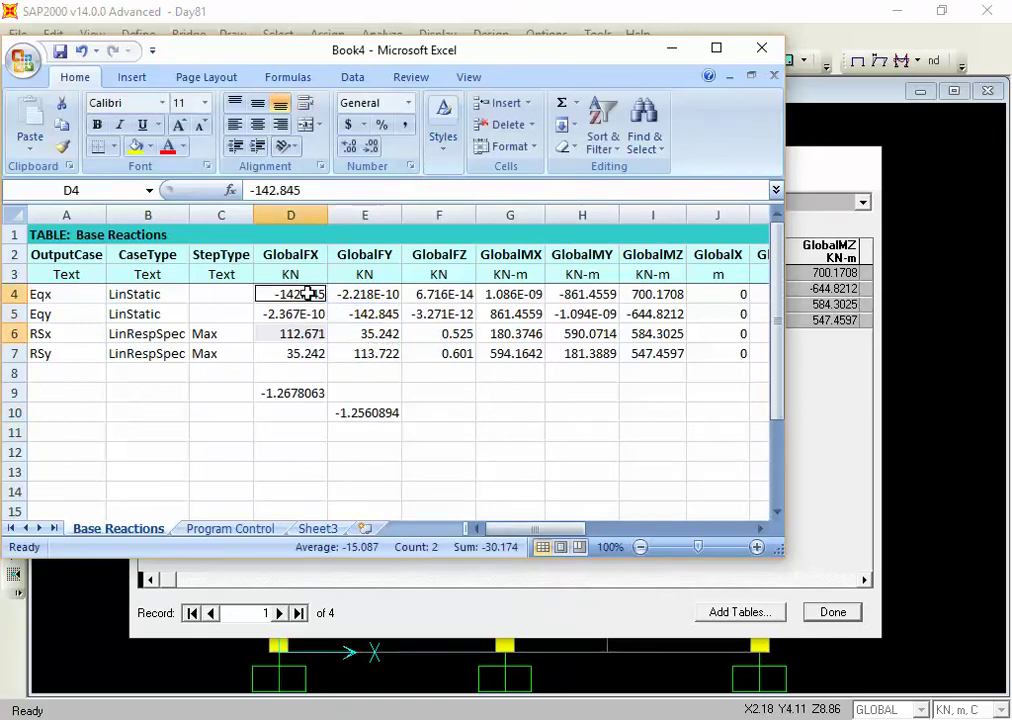
click(136, 147)
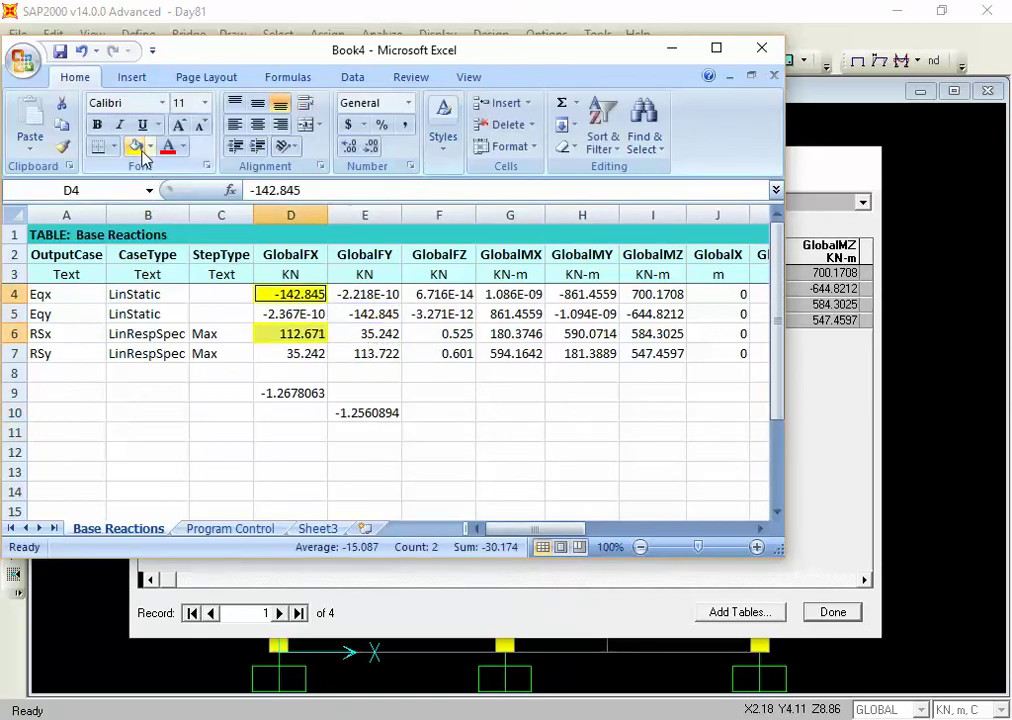
click(364, 352)
ctrl+click(368, 313)
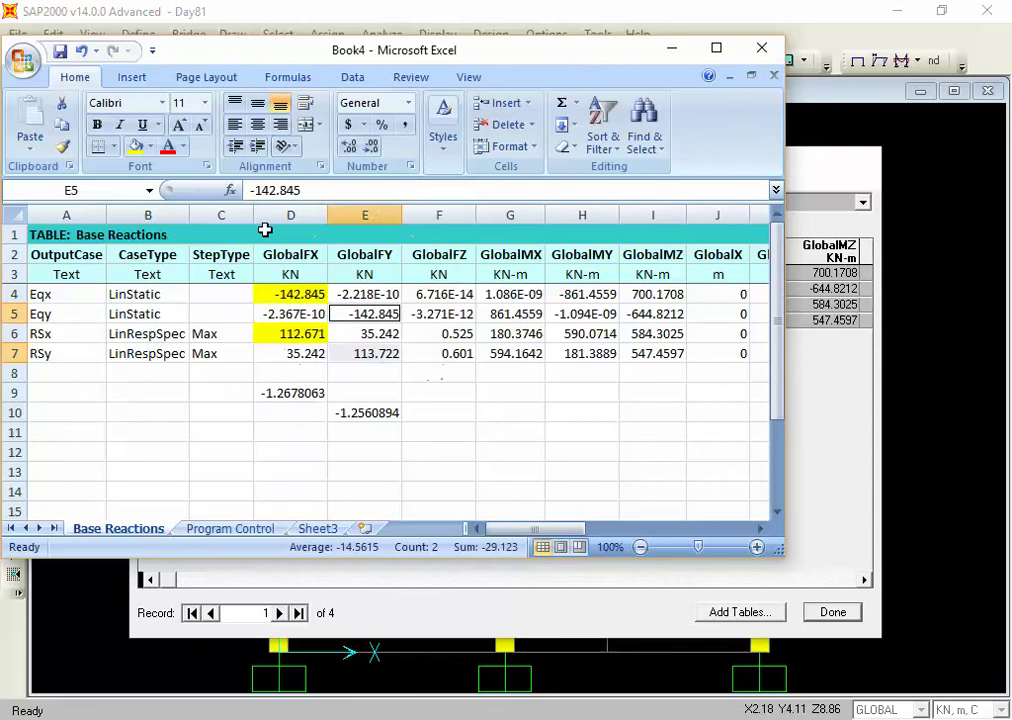
click(136, 147)
click(475, 397)
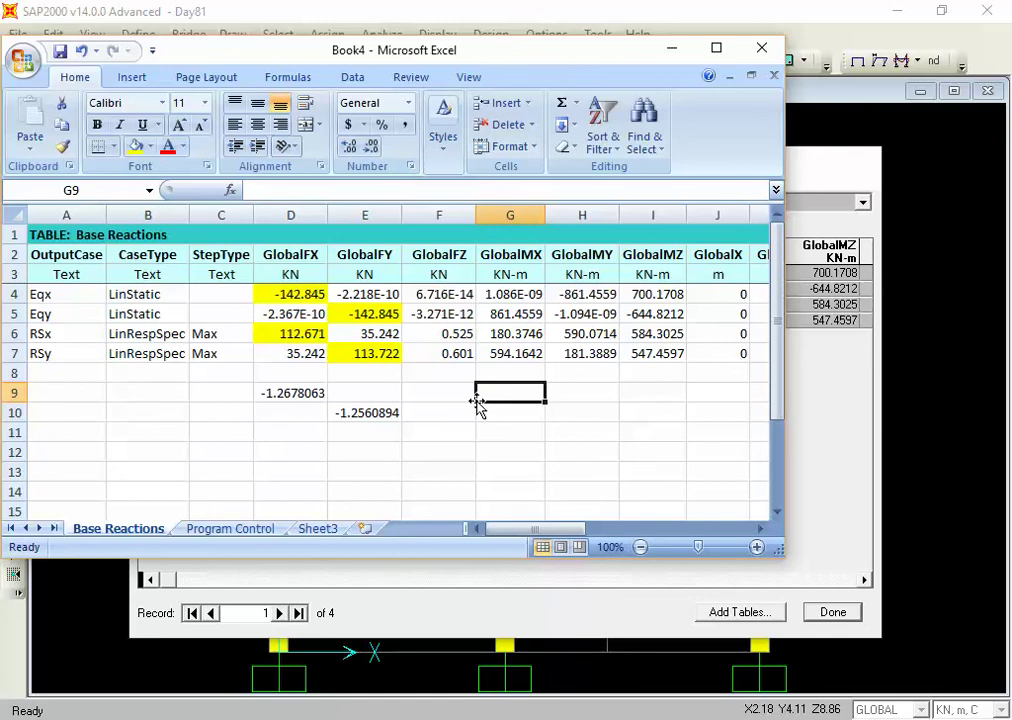
Examine the enlarged Base Reactions sheet, comparing the highlighted base shears and the two calculated ratios
ctrl+scroll(129, 306, up, 2)
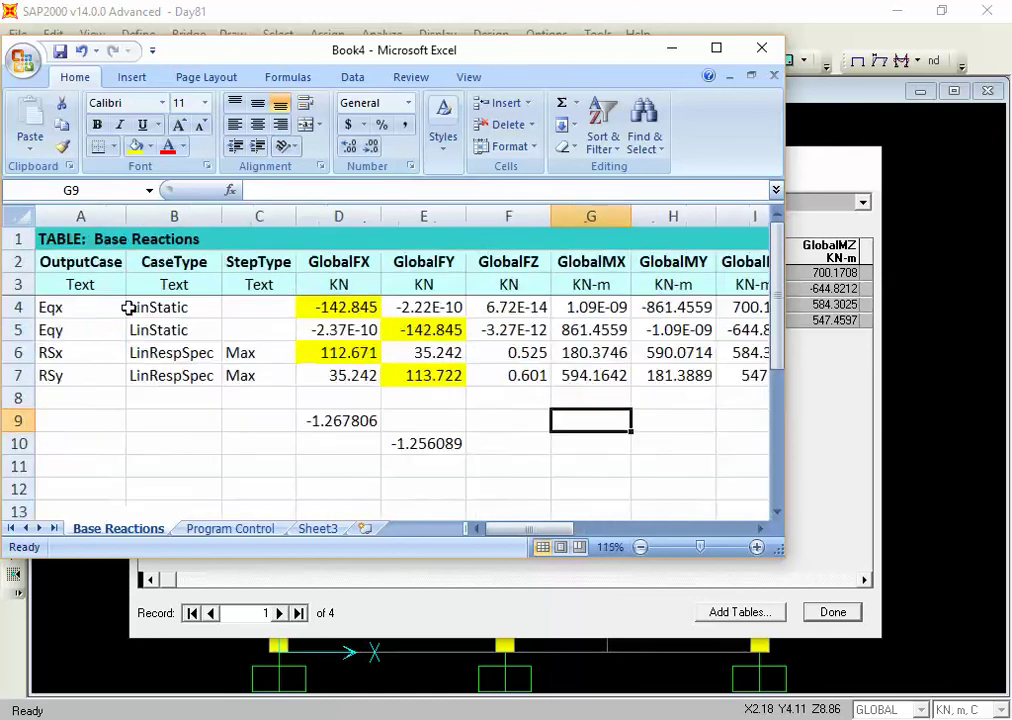
ctrl+scroll(130, 306, up, 1)
right_click(131, 305)
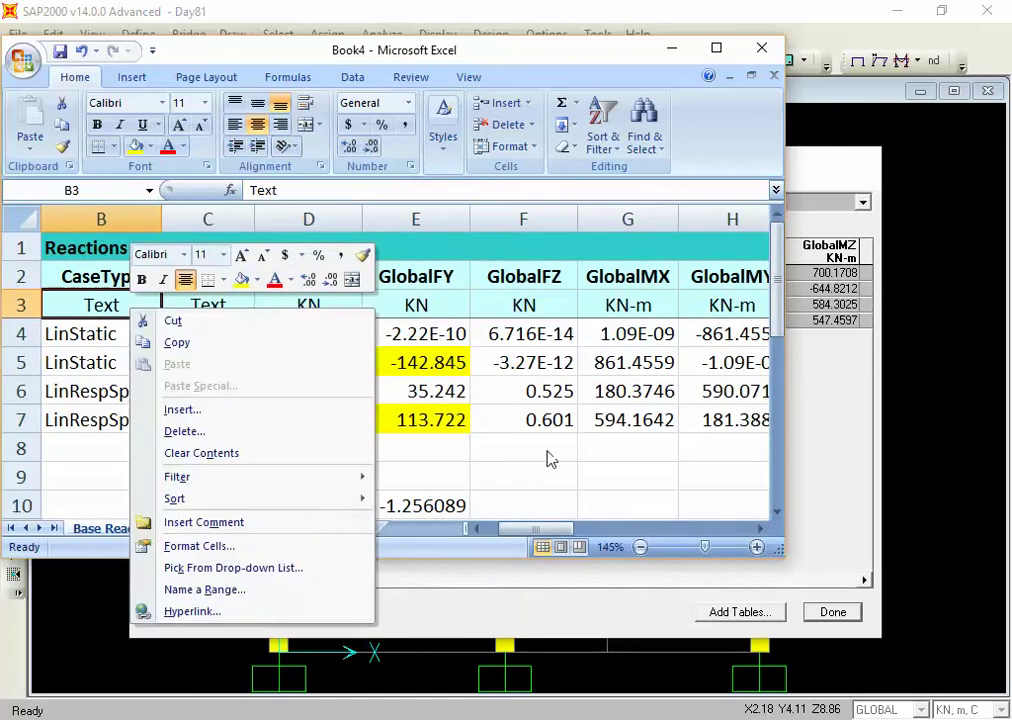
click(501, 524)
drag(517, 530, 490, 530)
click(533, 458)
click(538, 477)
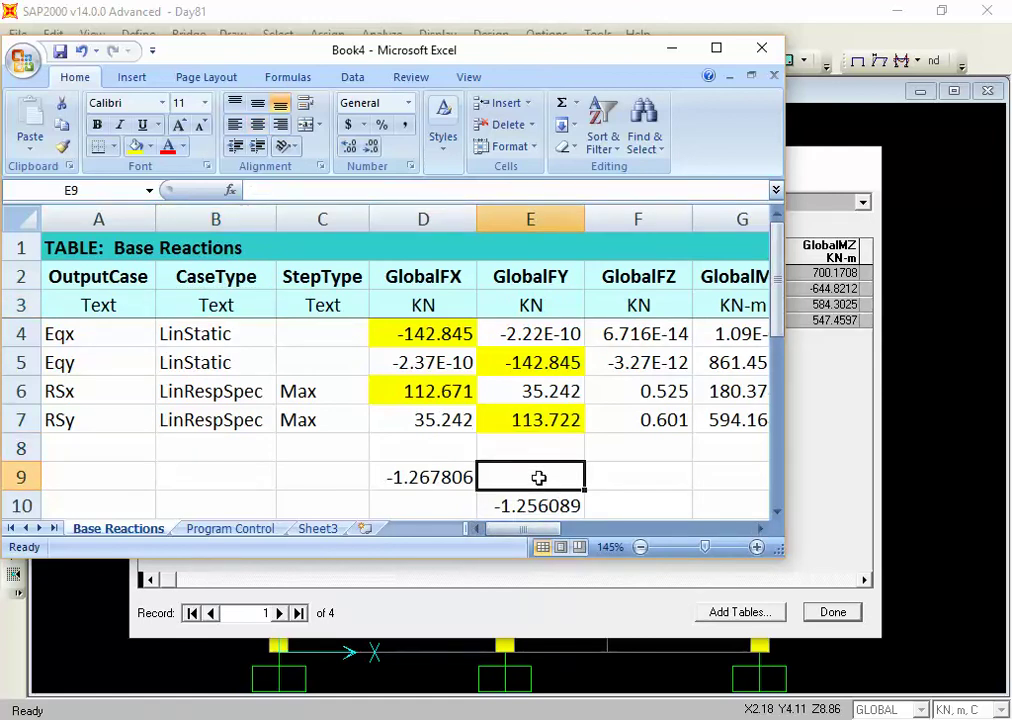
click(665, 498)
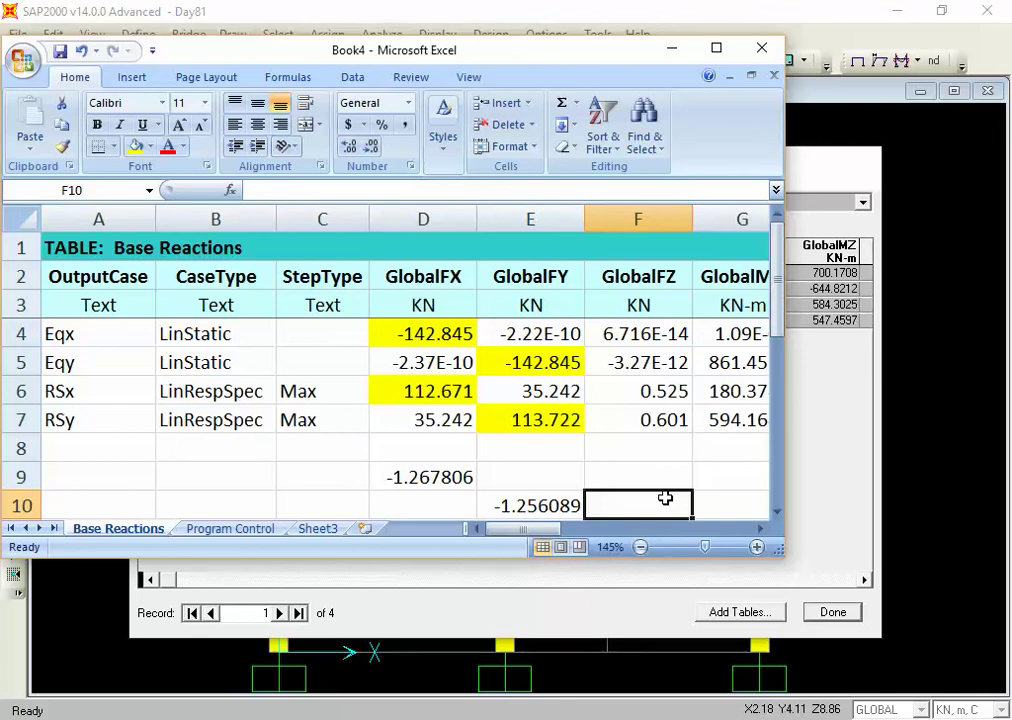
click(716, 48)
ctrl+scroll(124, 240, up, 4)
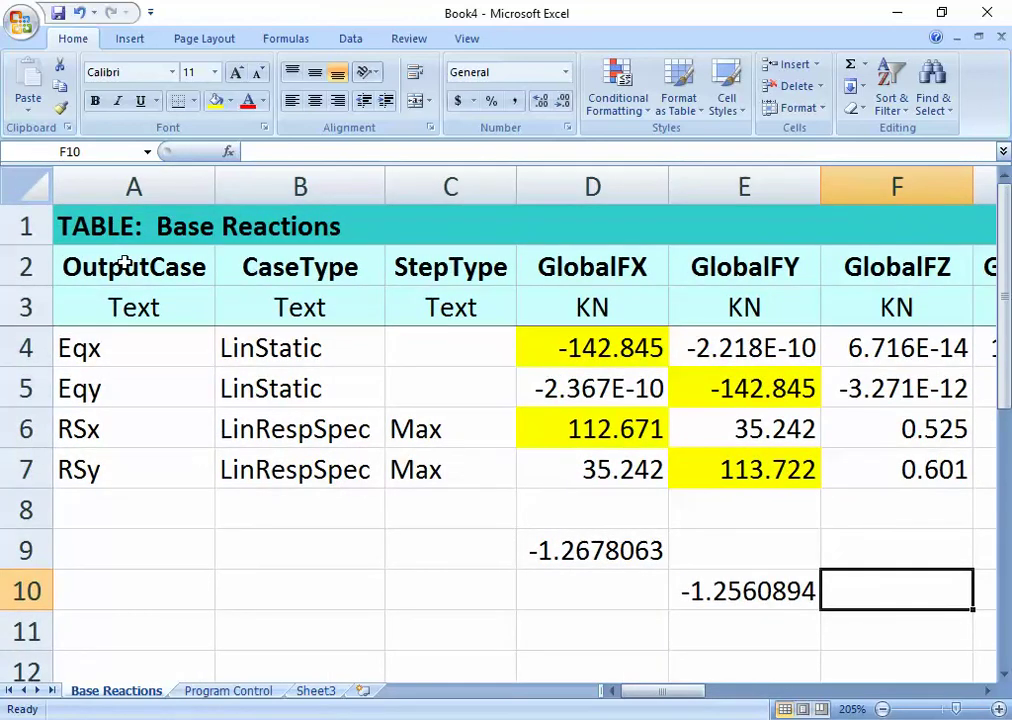
click(323, 458)
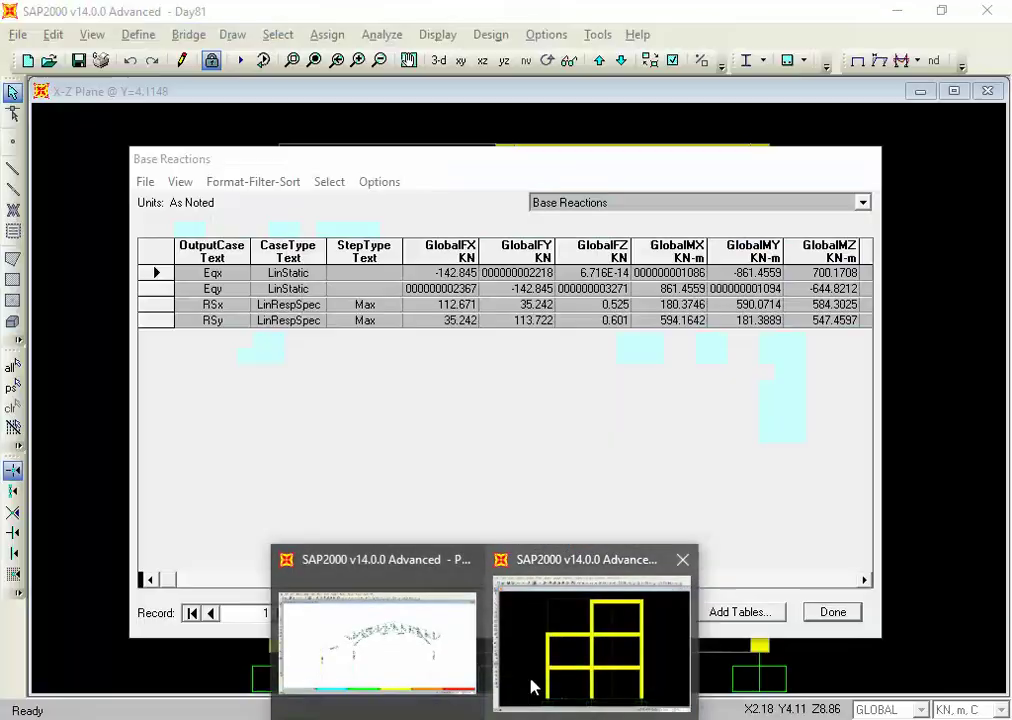
Switch back to SAP2000, close the Base Reactions table and unlock the model, deleting the analysis results
click(531, 687)
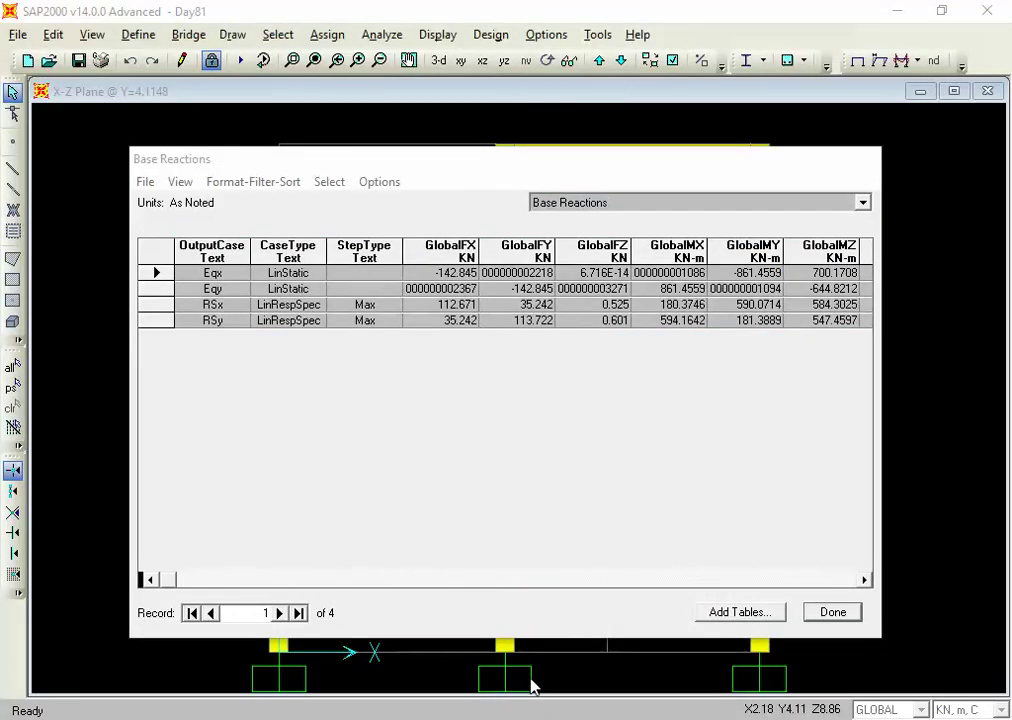
click(838, 617)
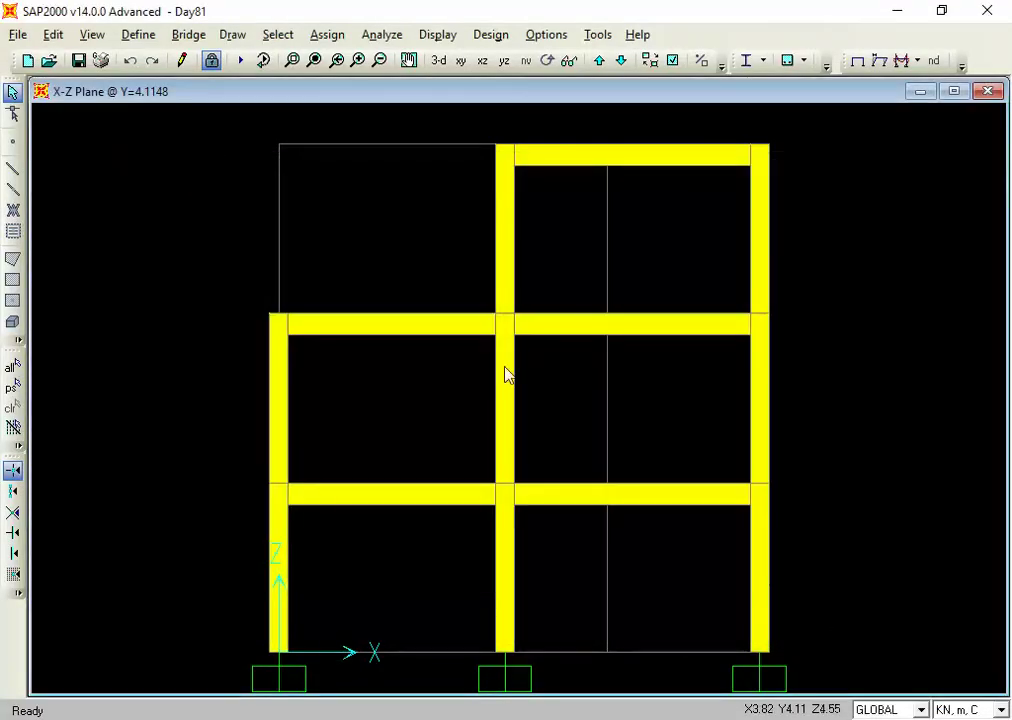
click(213, 61)
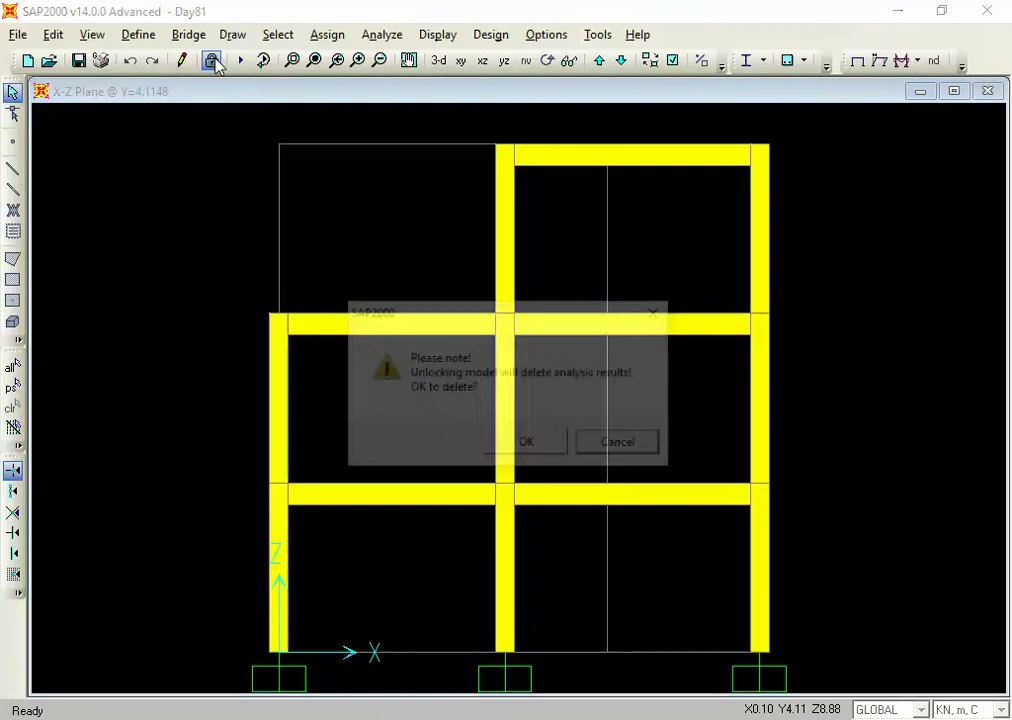
click(540, 447)
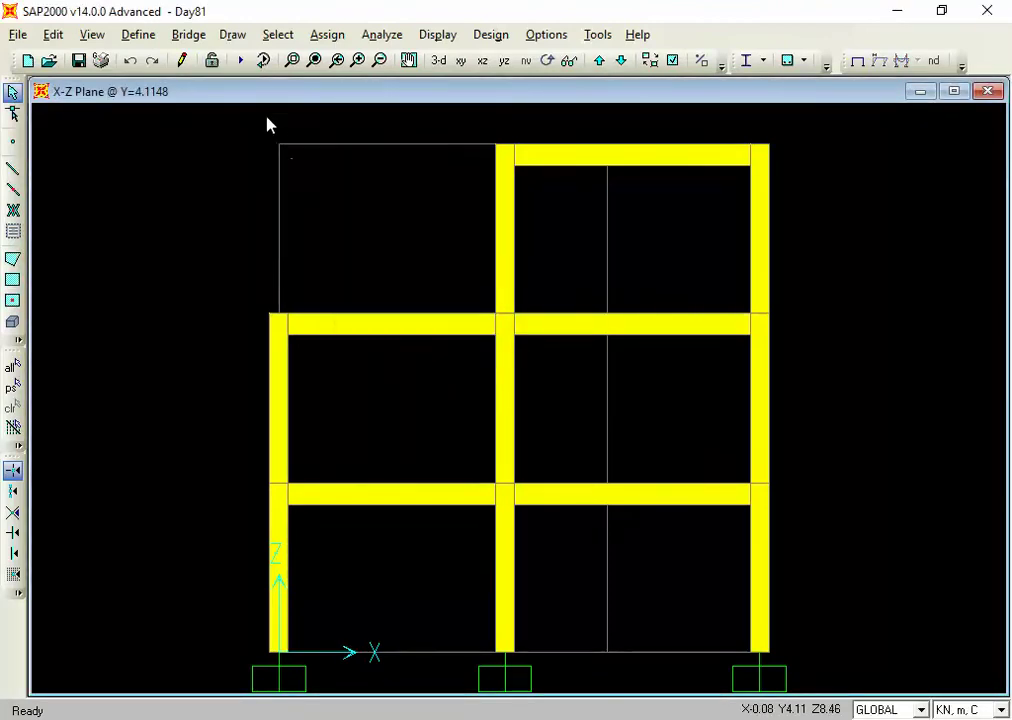
Open the load case data of the RSx response spectrum case at its U1 scale factor
click(230, 34)
mouse_move(139, 36)
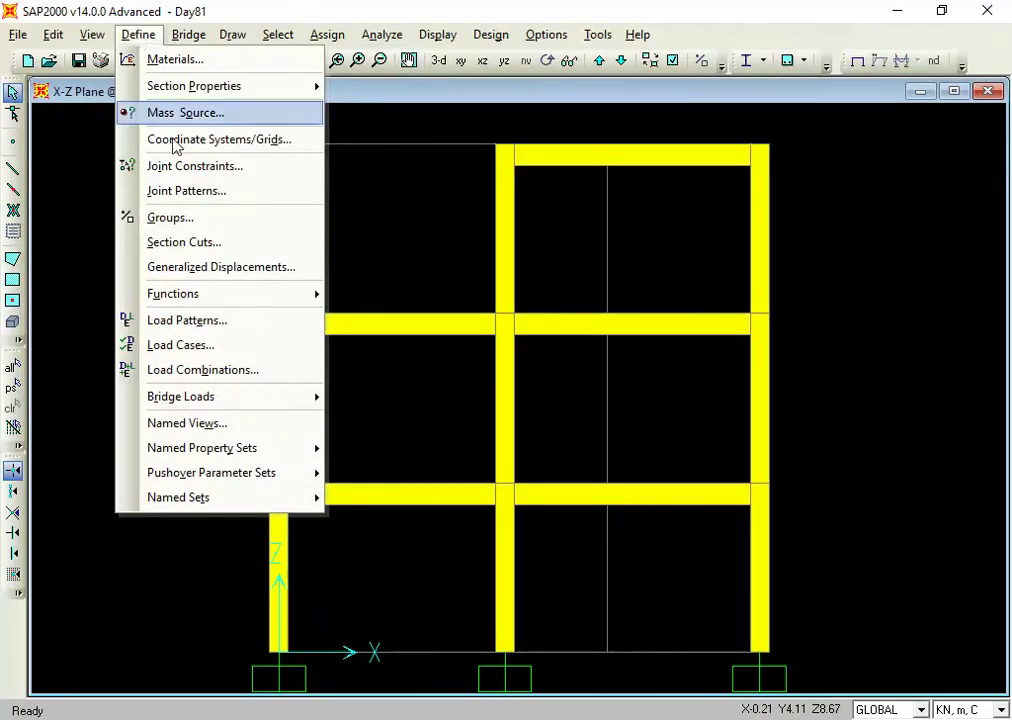
click(205, 346)
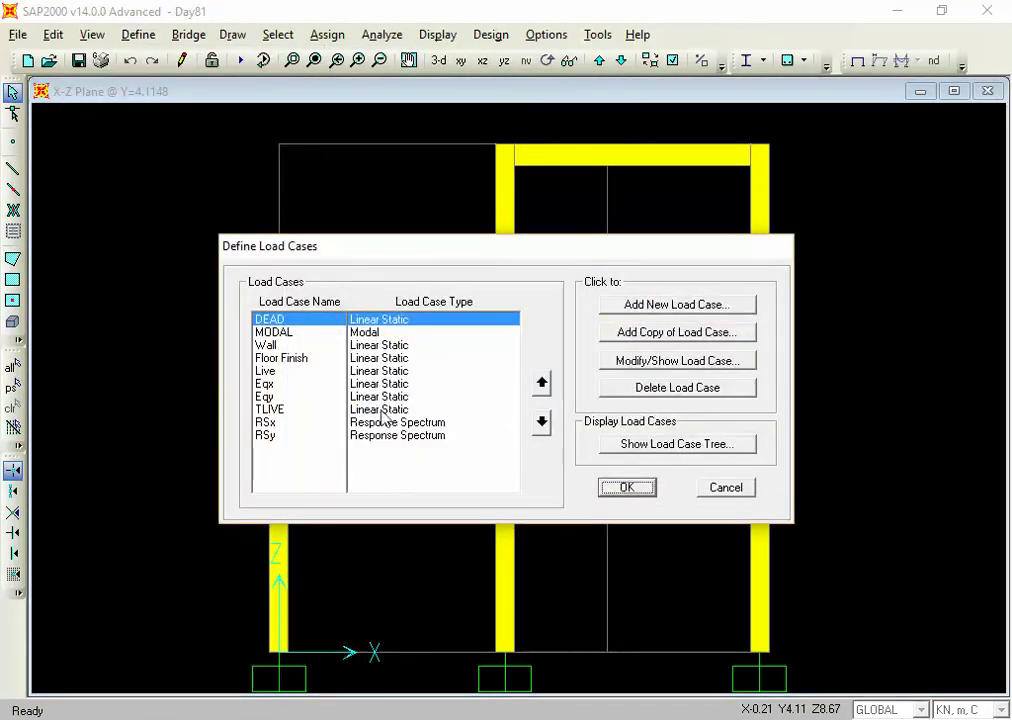
click(420, 422)
click(612, 363)
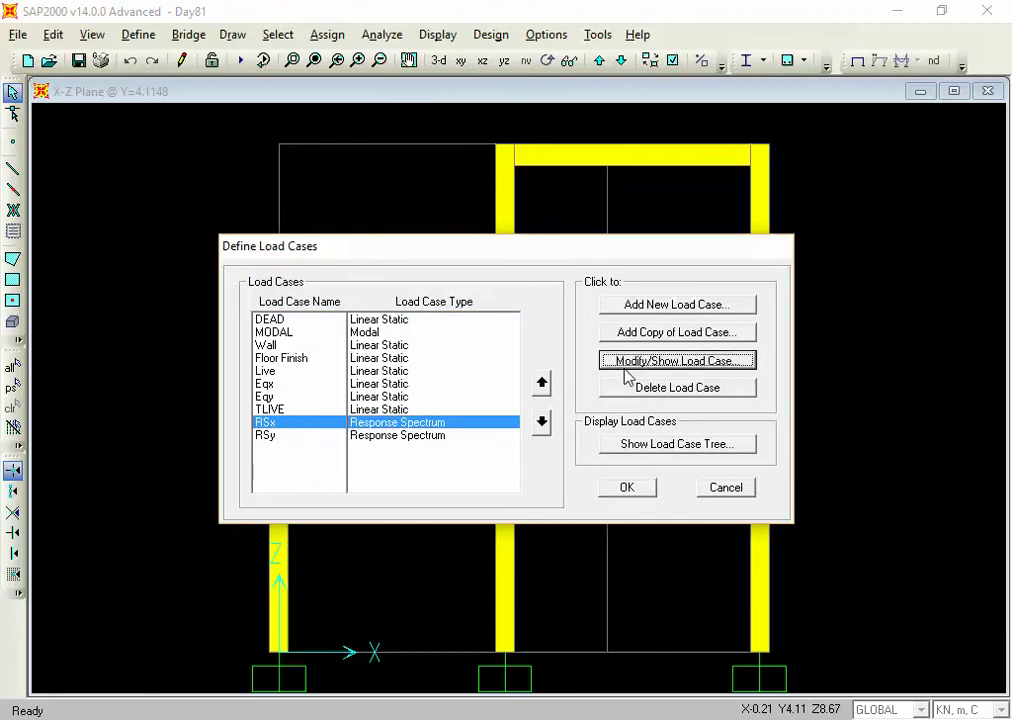
double_click(517, 440)
click(515, 440)
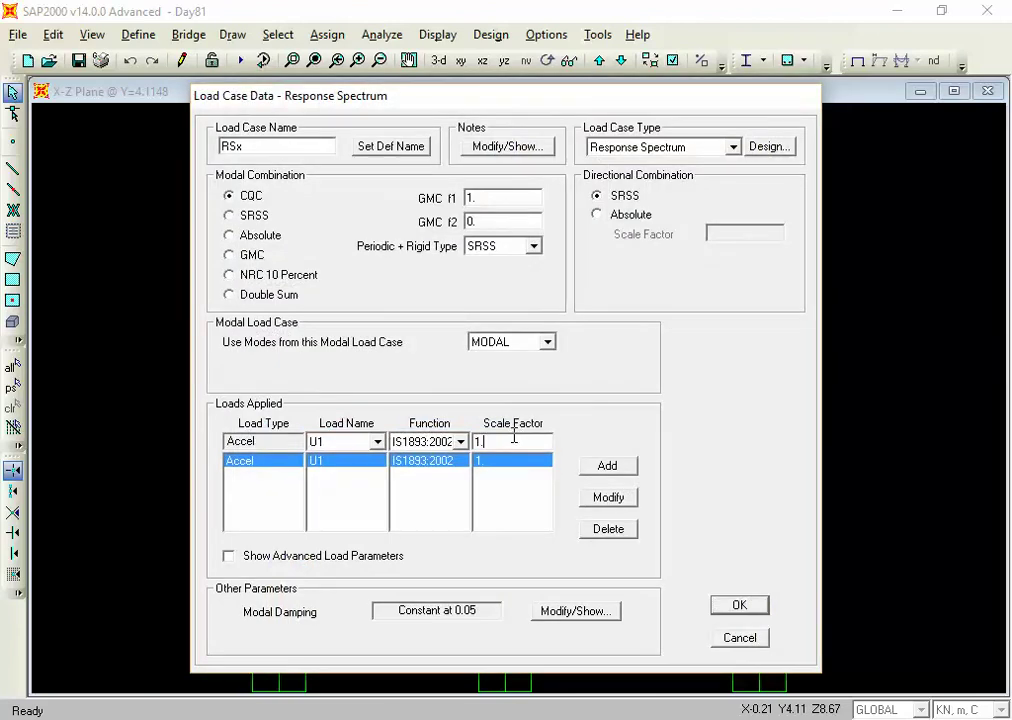
Check the GlobalFX ratio in cell D9 of Book4 in Excel and return to the RSx load case data in SAP2000
click(650, 719)
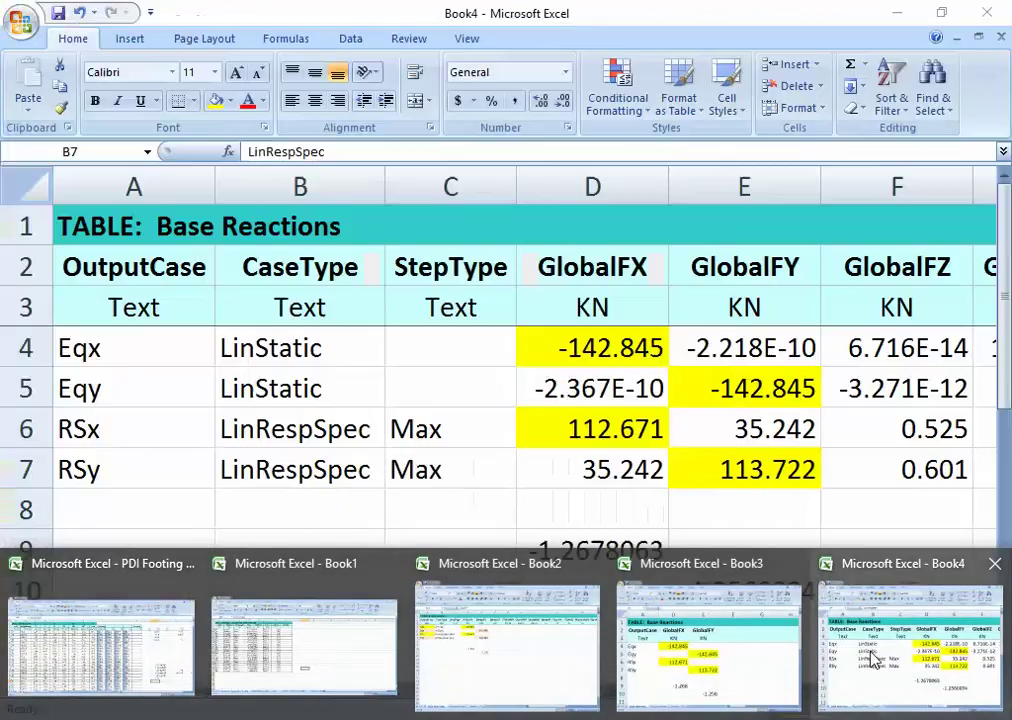
click(870, 651)
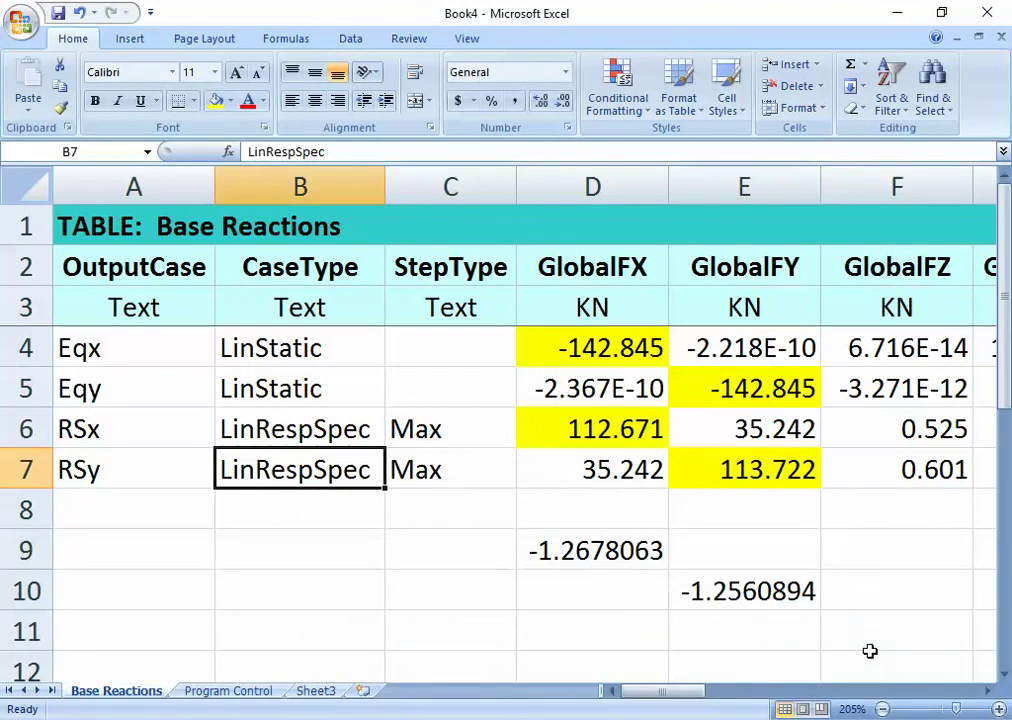
mouse_move(645, 719)
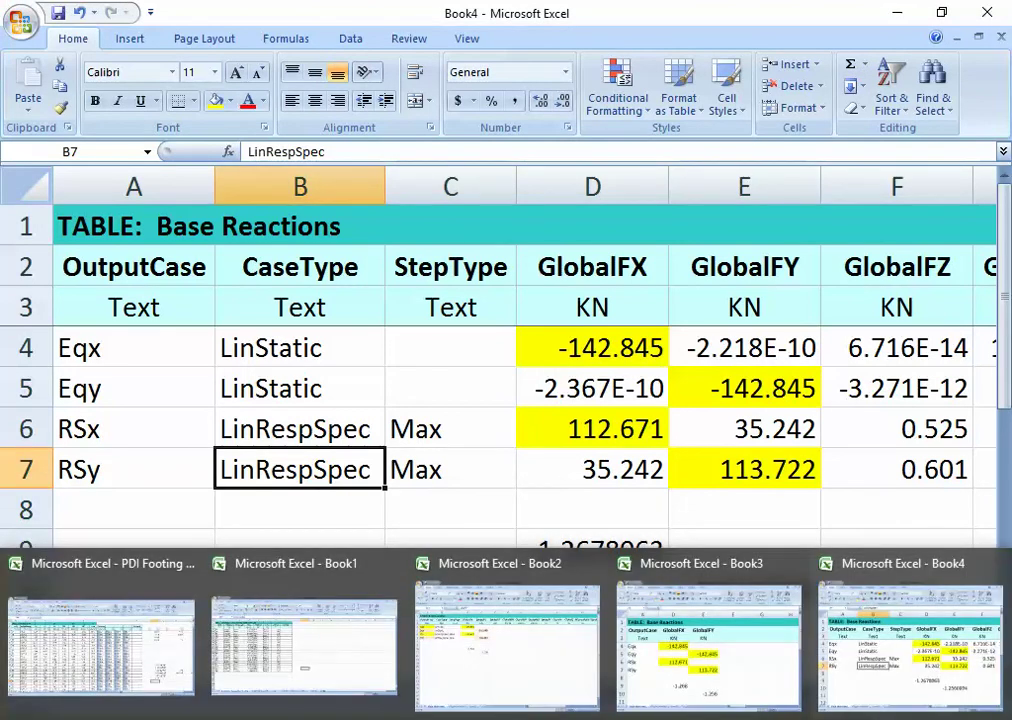
mouse_move(533, 719)
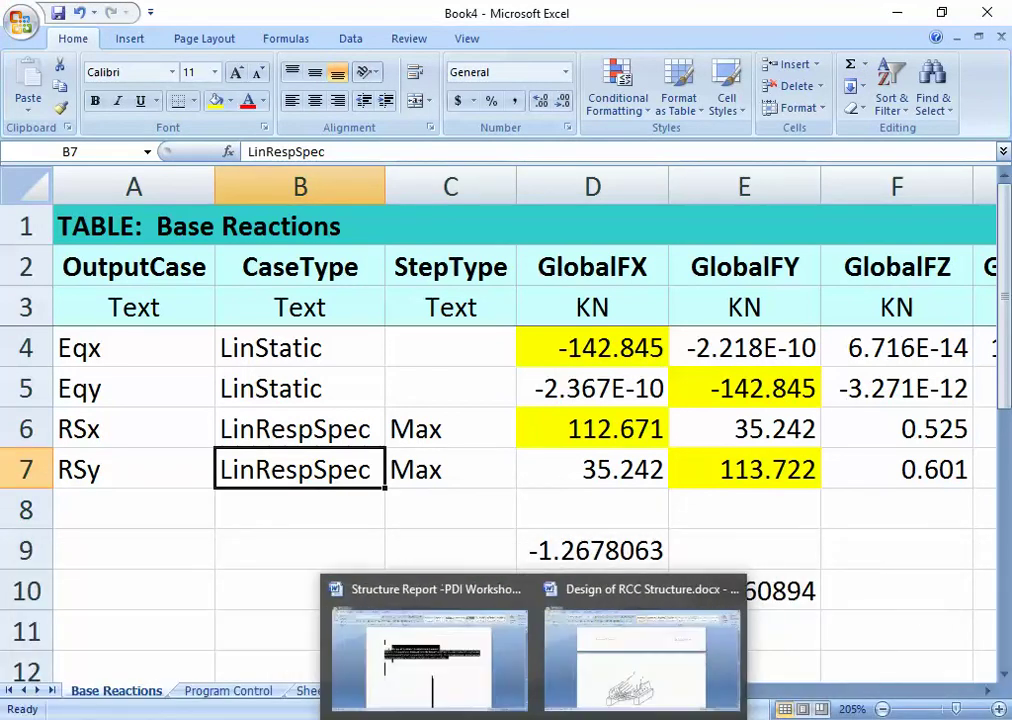
mouse_move(478, 719)
click(542, 705)
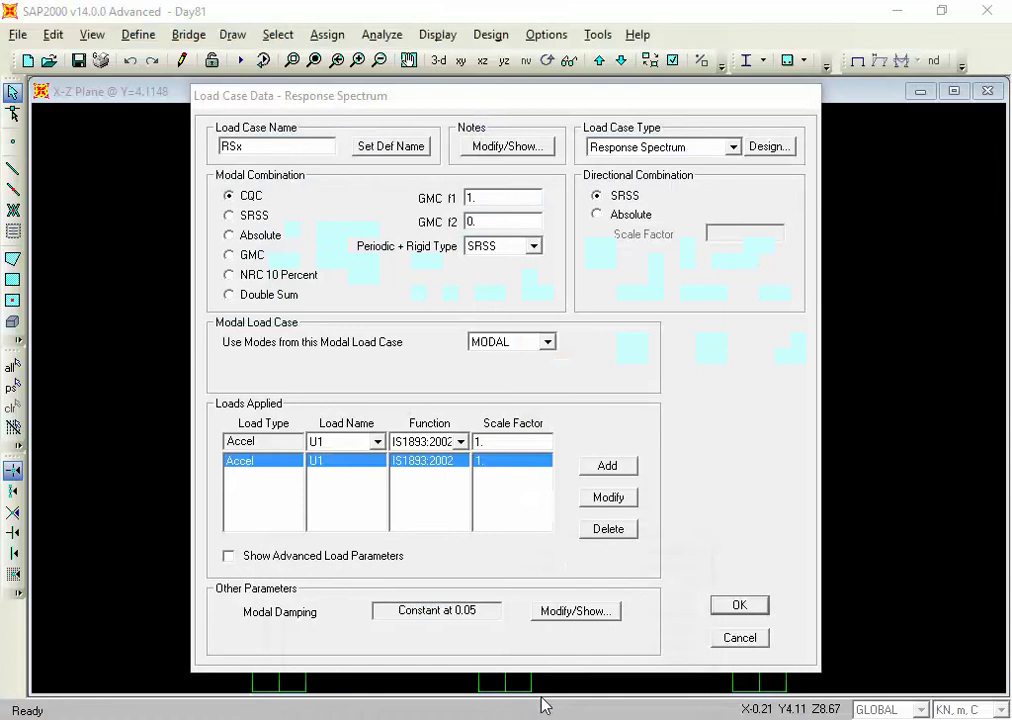
Set the RSx case's U1 scale factor to 1.2678, update the applied load and accept the load case data
click(507, 441)
text(2)
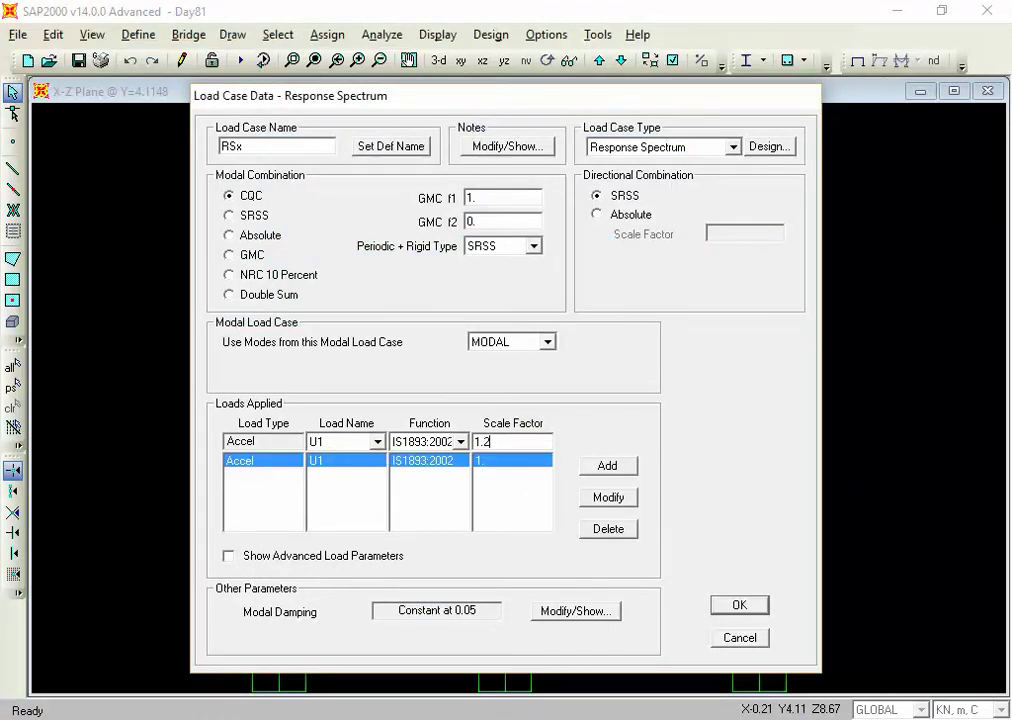
text(678)
click(608, 497)
click(736, 605)
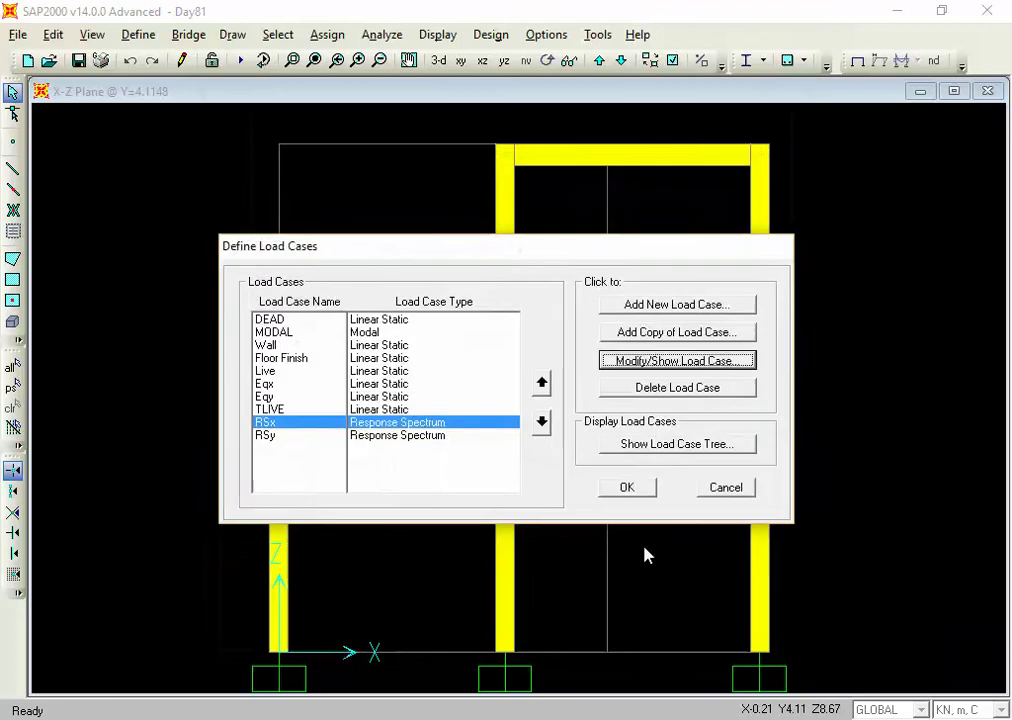
Open the load case data of the RSy response spectrum case at its U2 scale factor
click(460, 435)
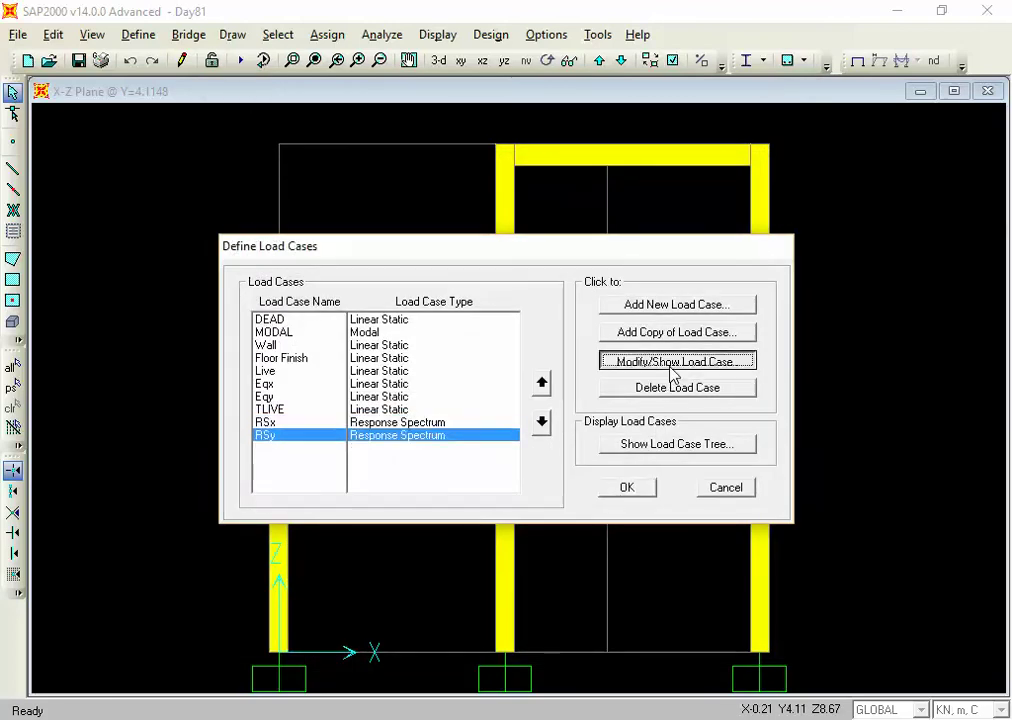
click(673, 362)
double_click(503, 440)
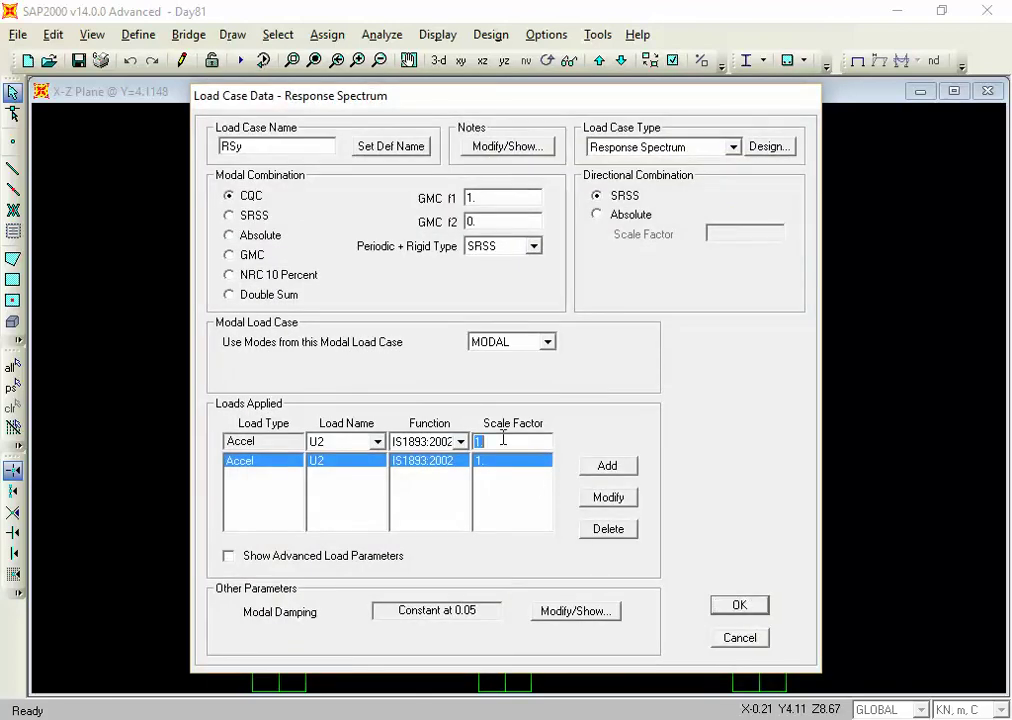
Check the GlobalFY ratio in cell E10 of Book4 in Excel and return to the RSy load case data in SAP2000
click(622, 718)
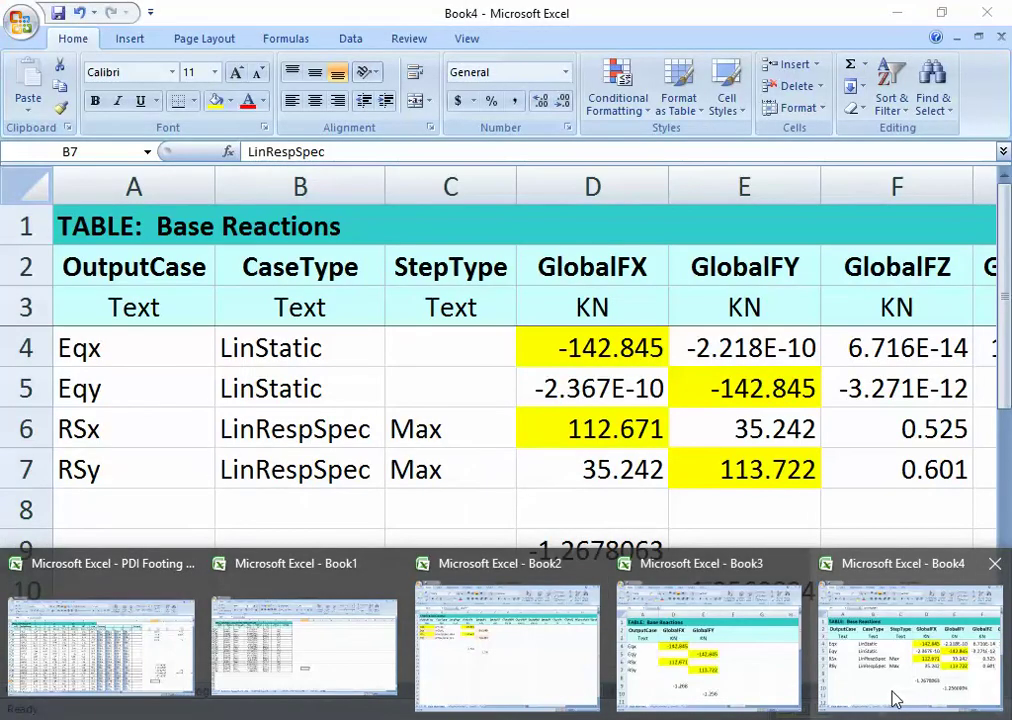
click(885, 650)
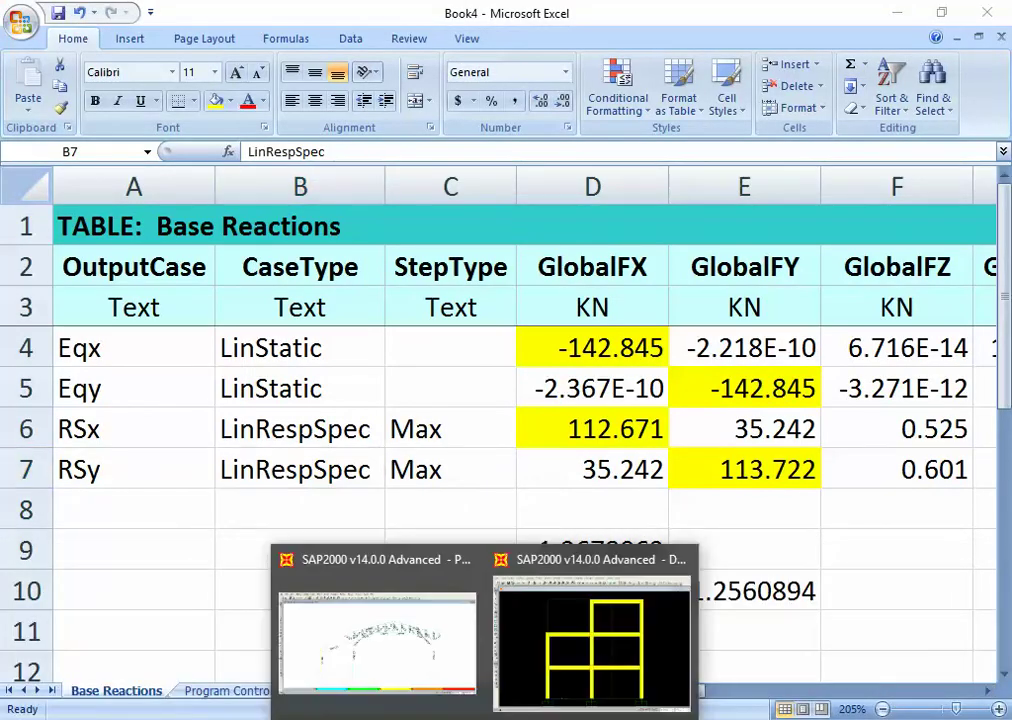
click(590, 662)
Set the RSy case's U2 scale factor to 1.2561, update the applied load and accept the load case definitions
click(500, 441)
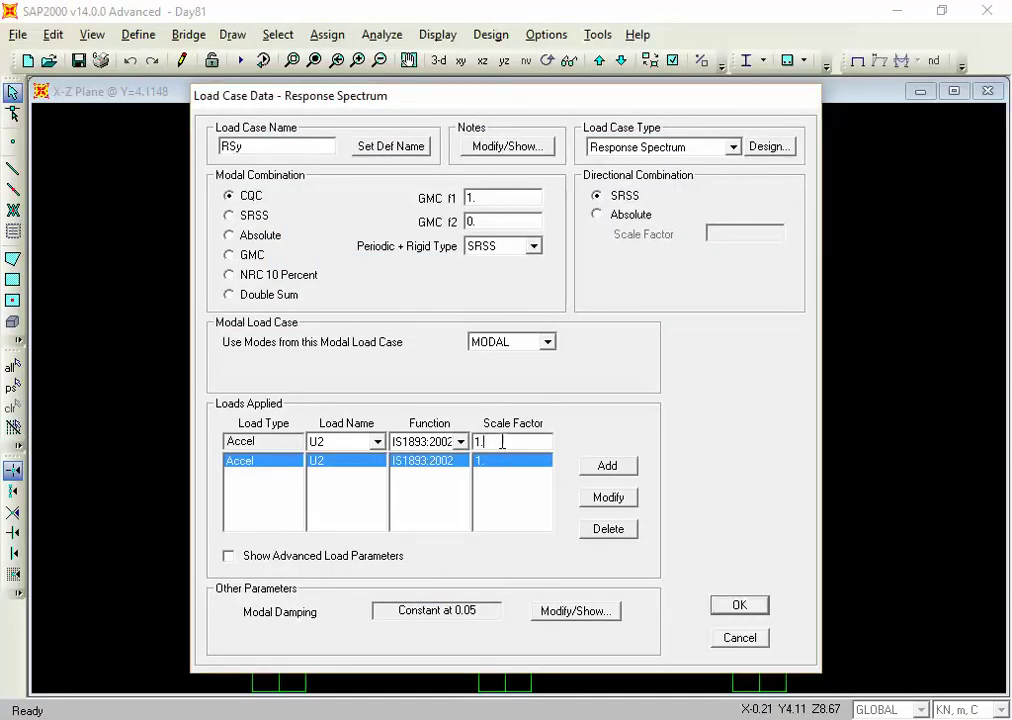
text(2561)
click(624, 506)
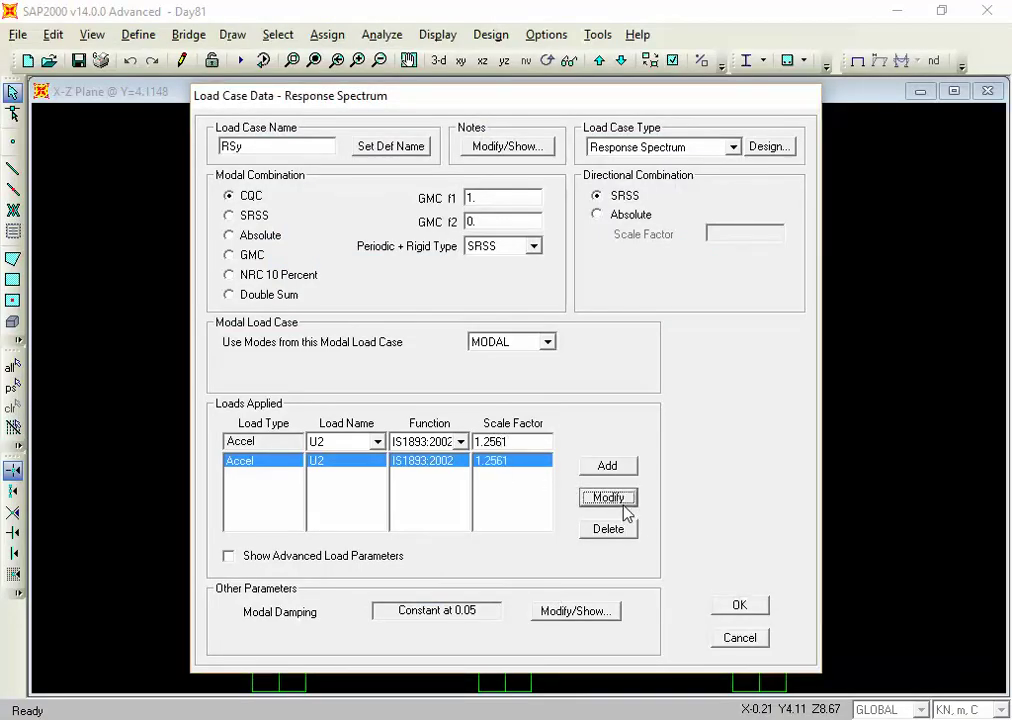
click(745, 607)
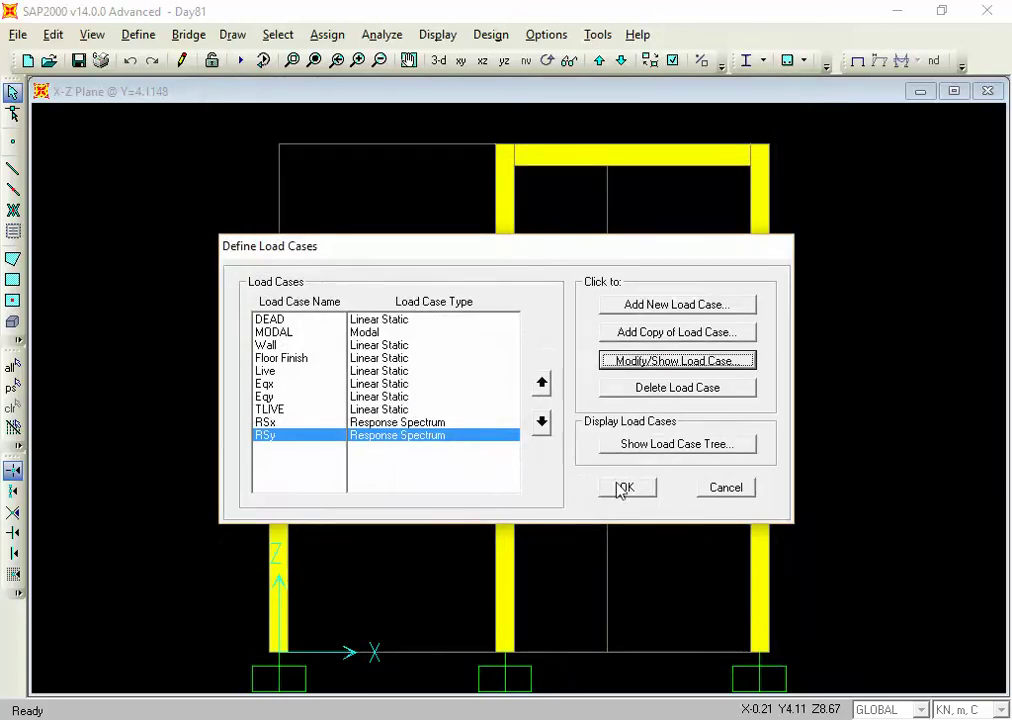
click(621, 488)
Run the analysis for all load cases with the updated scale factors
click(240, 61)
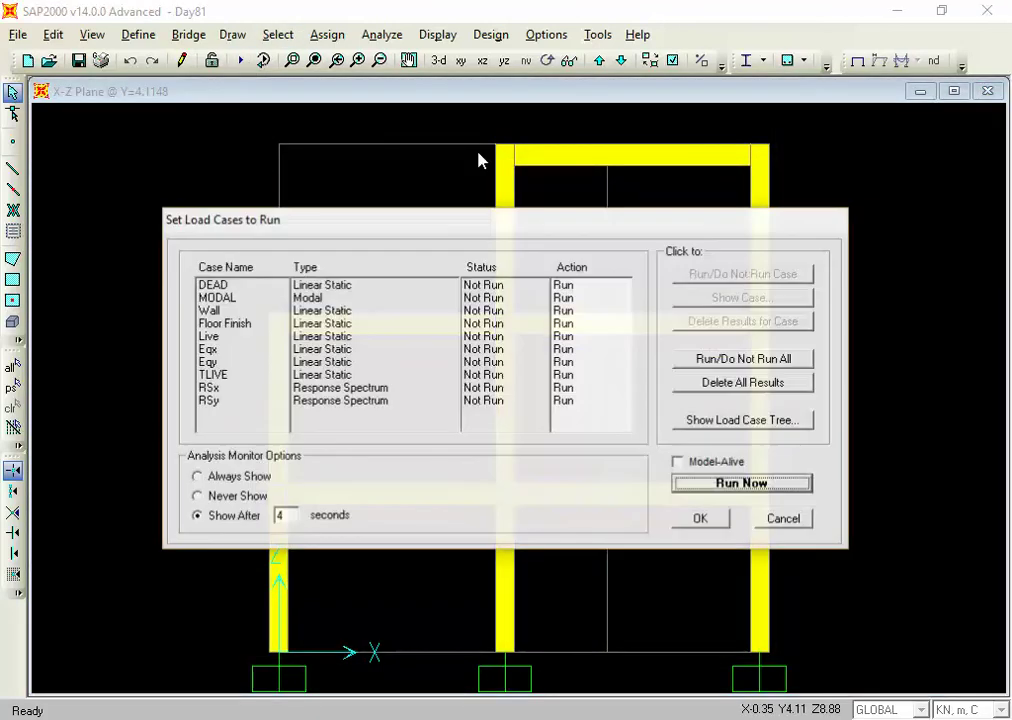
click(727, 483)
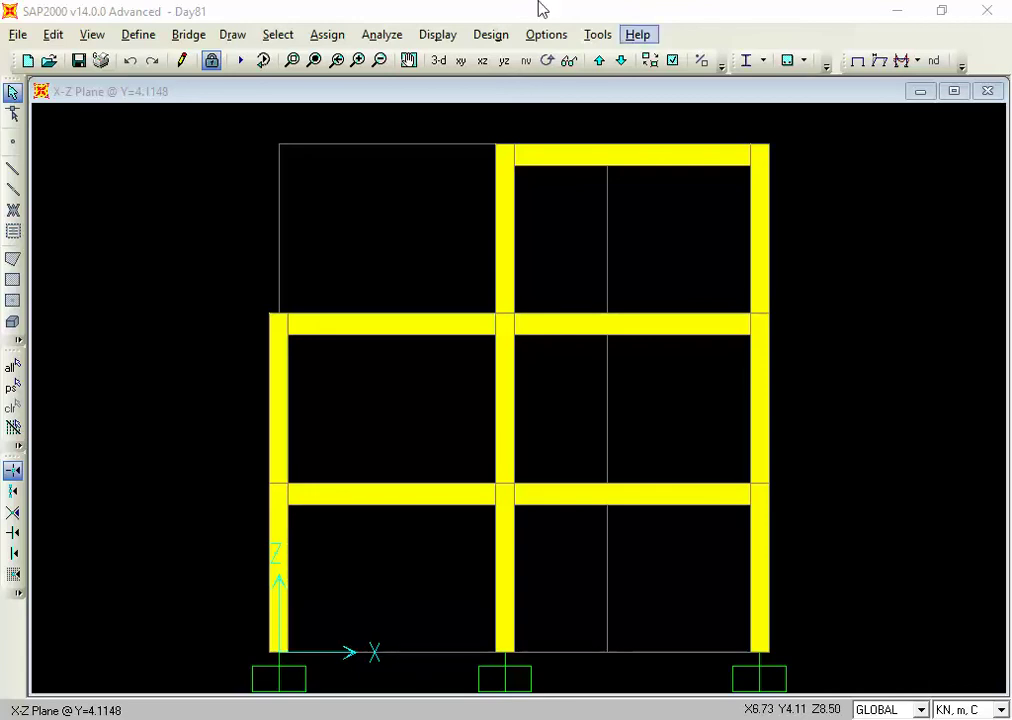
click(445, 142)
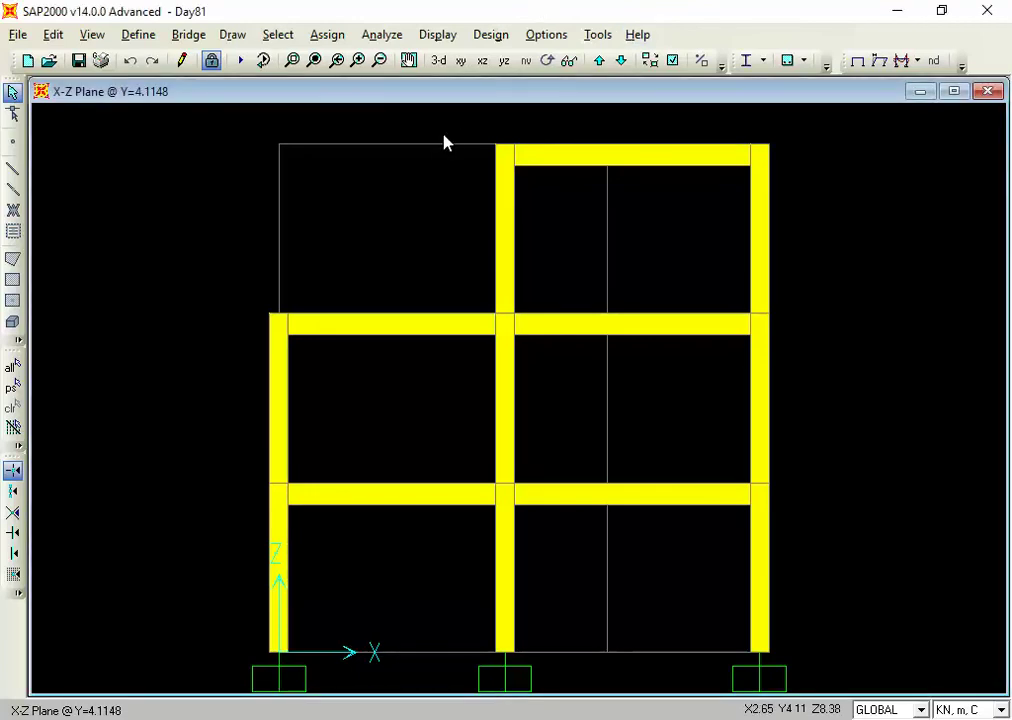
Display the Base Reactions table for the selected load cases and export it to Excel
click(443, 34)
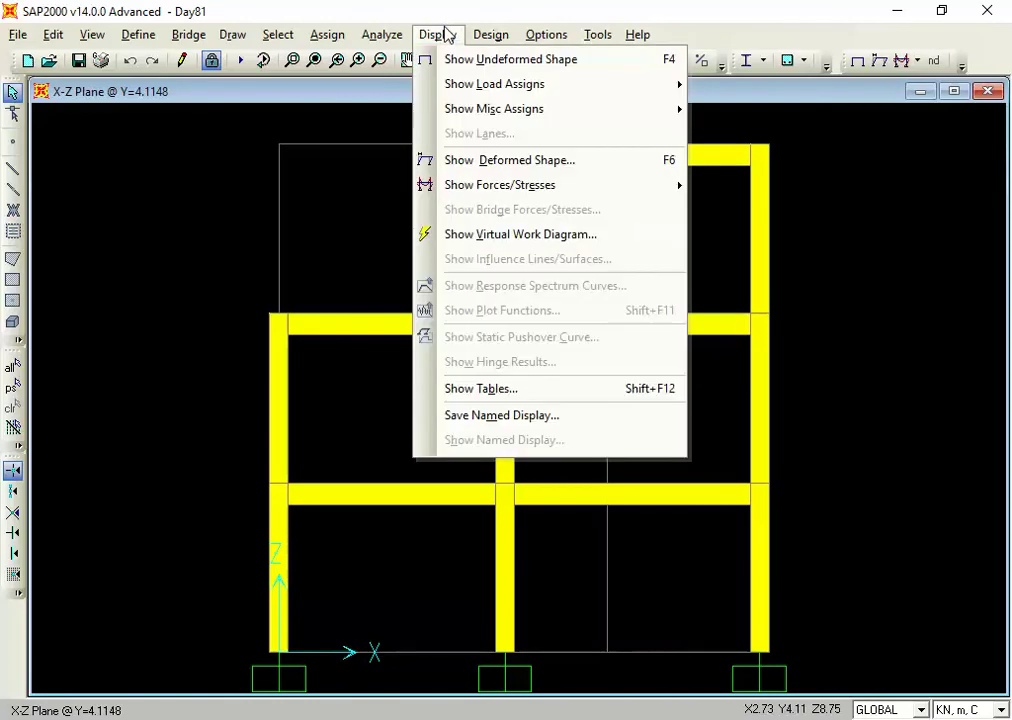
click(481, 389)
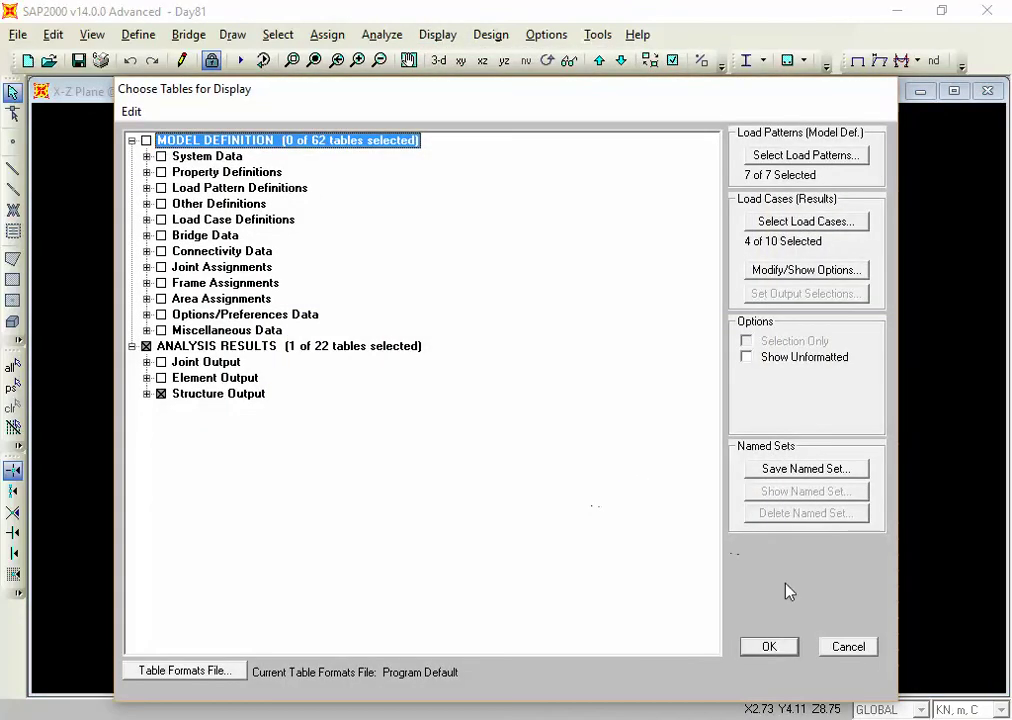
click(768, 645)
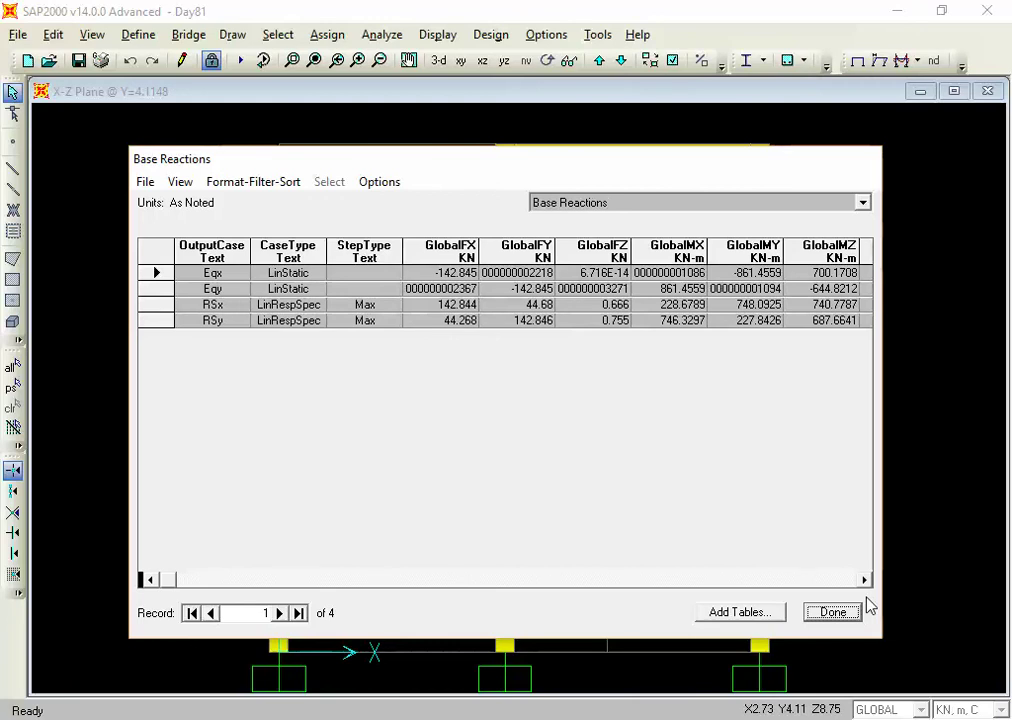
click(145, 182)
mouse_move(150, 205)
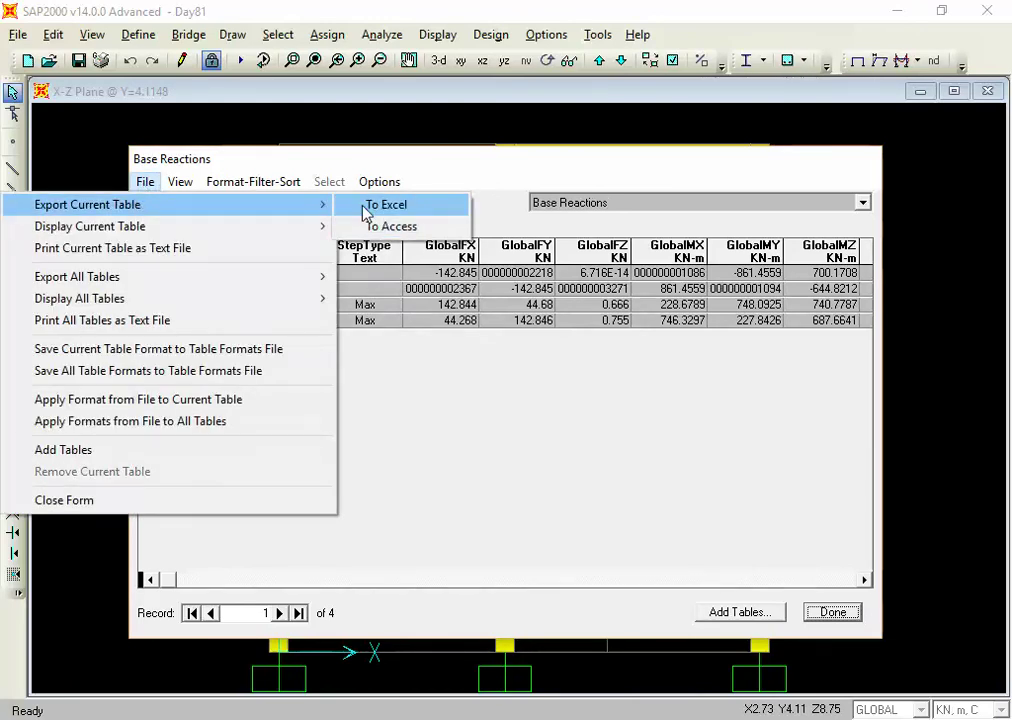
click(330, 203)
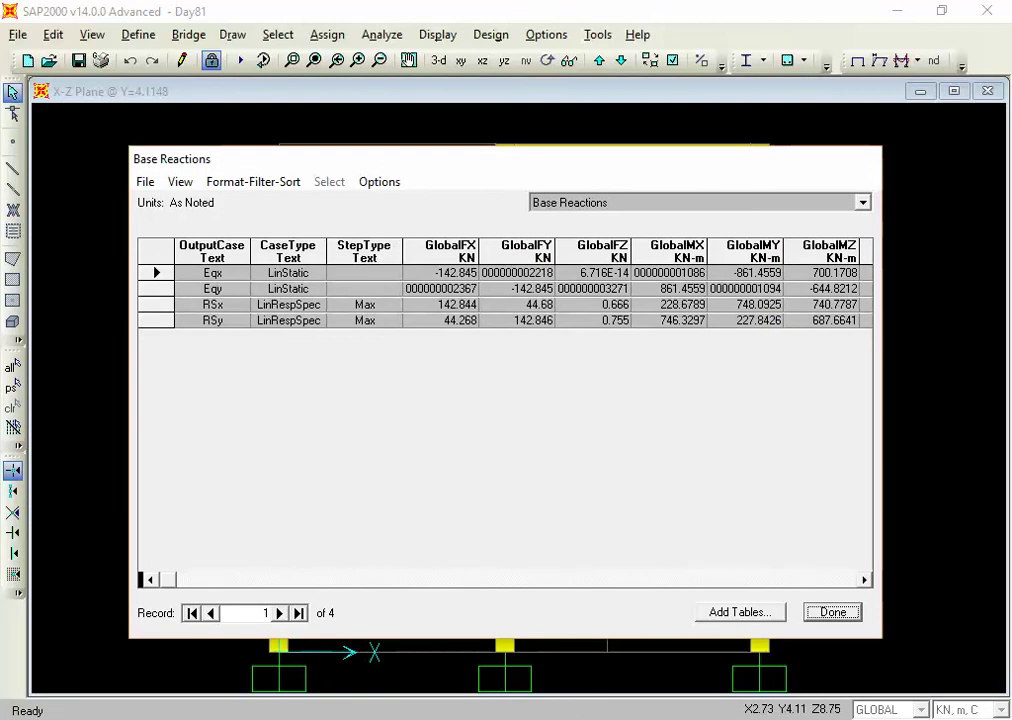
Switch to the exported Book5 workbook in Excel, maximize its window and enlarge the sheet to 205%
click(885, 665)
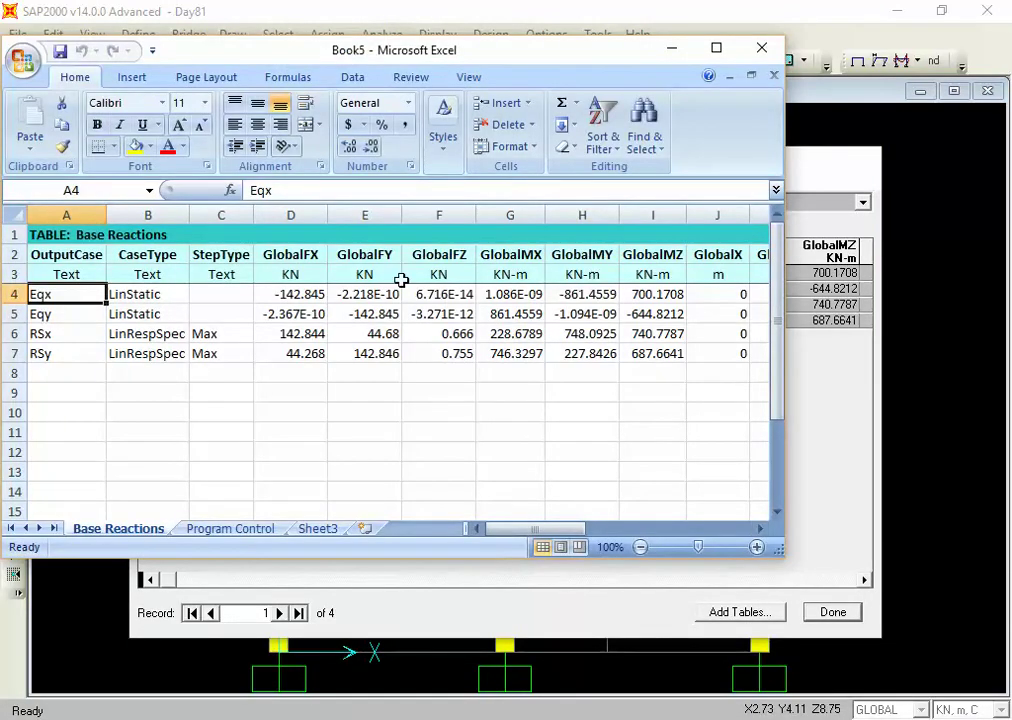
ctrl+scroll(247, 262, up, 4)
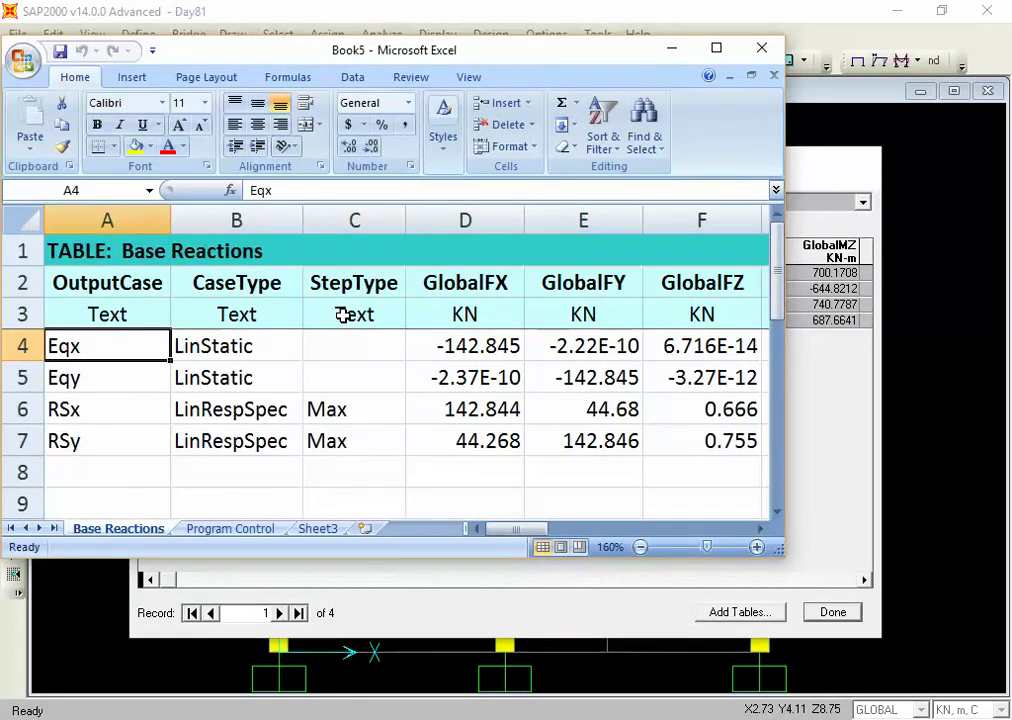
click(716, 47)
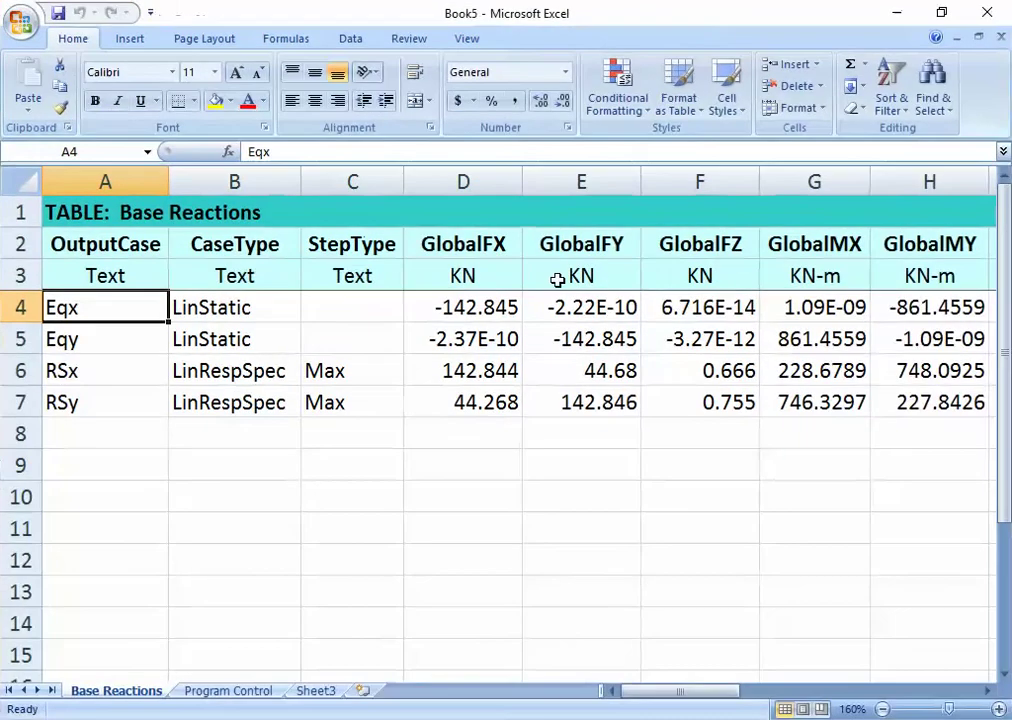
ctrl+scroll(516, 270, up, 3)
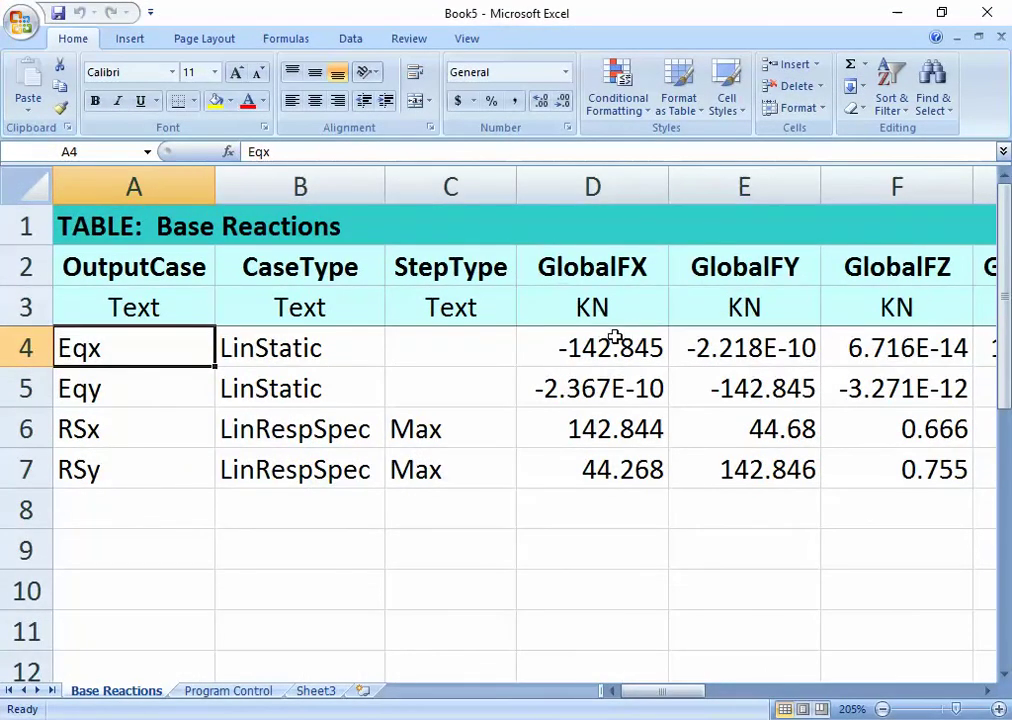
Fill the GlobalFX values of Eqx and RSx in cells D4 and D6 with yellow
click(614, 339)
ctrl+click(605, 429)
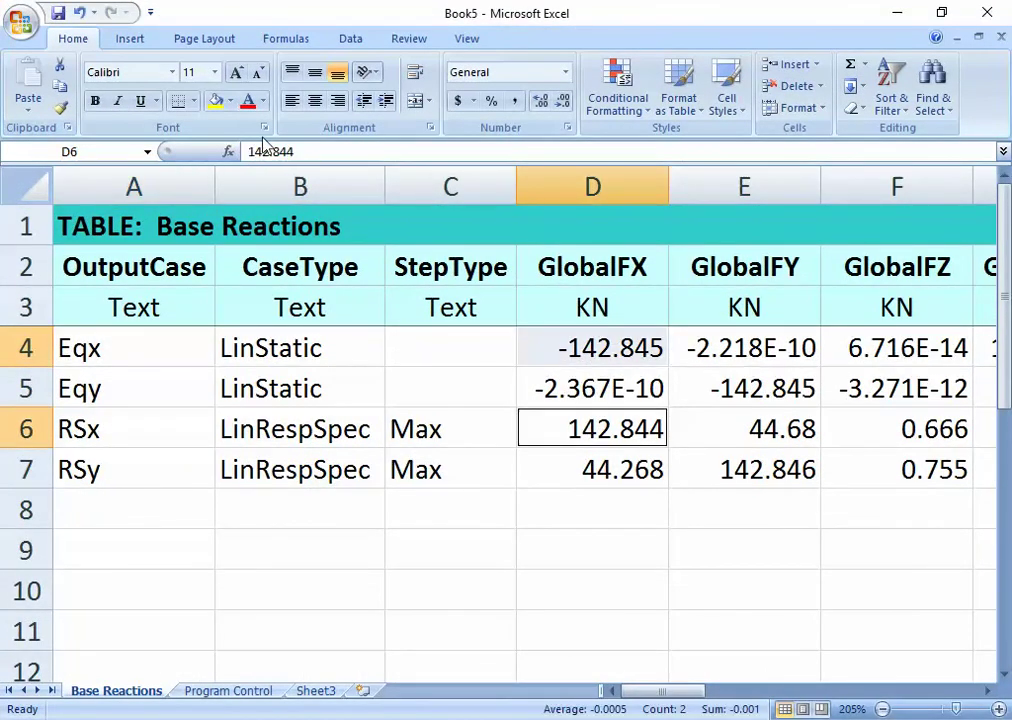
click(214, 101)
Fill the GlobalFY values of Eqy and RSy in cells E5 and E7 with yellow
click(775, 385)
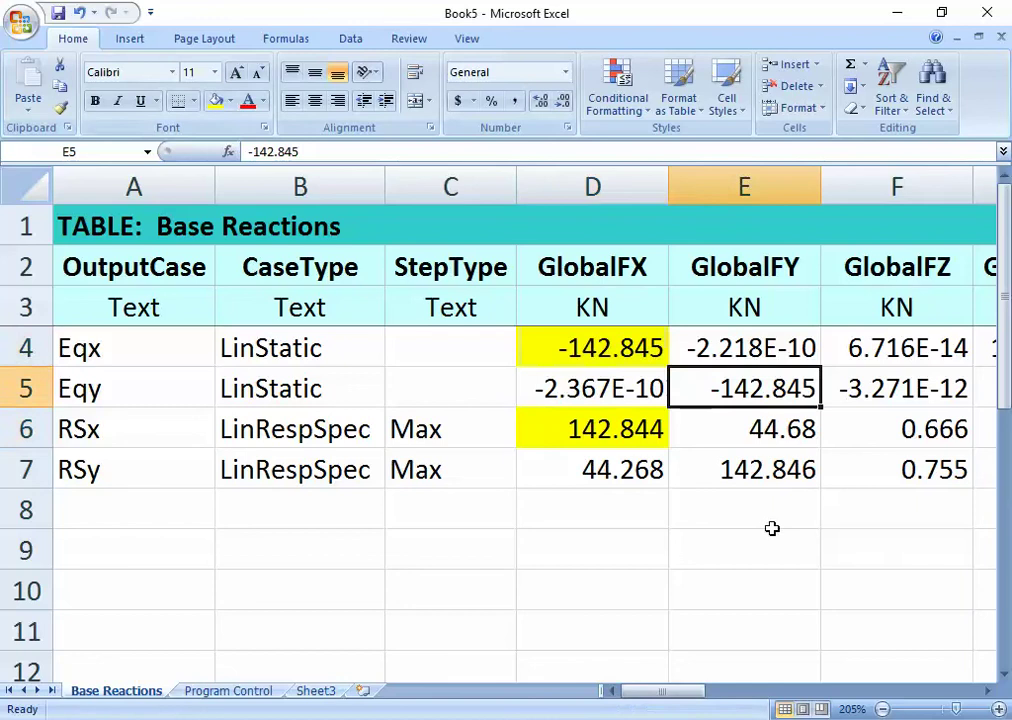
ctrl+click(764, 467)
click(214, 101)
click(569, 508)
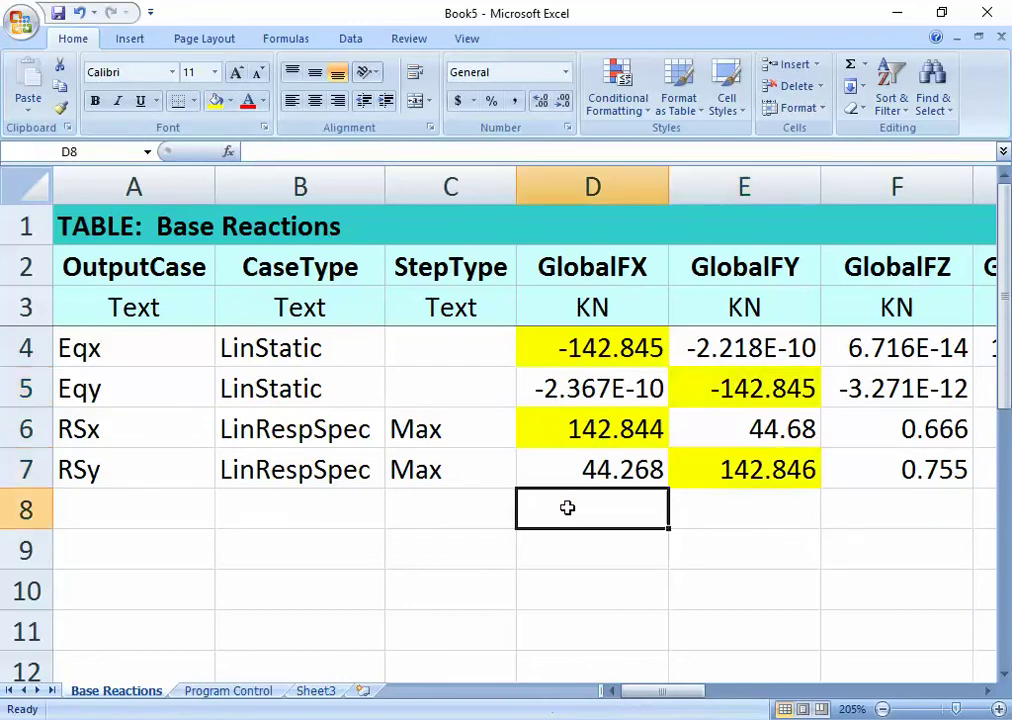
click(601, 576)
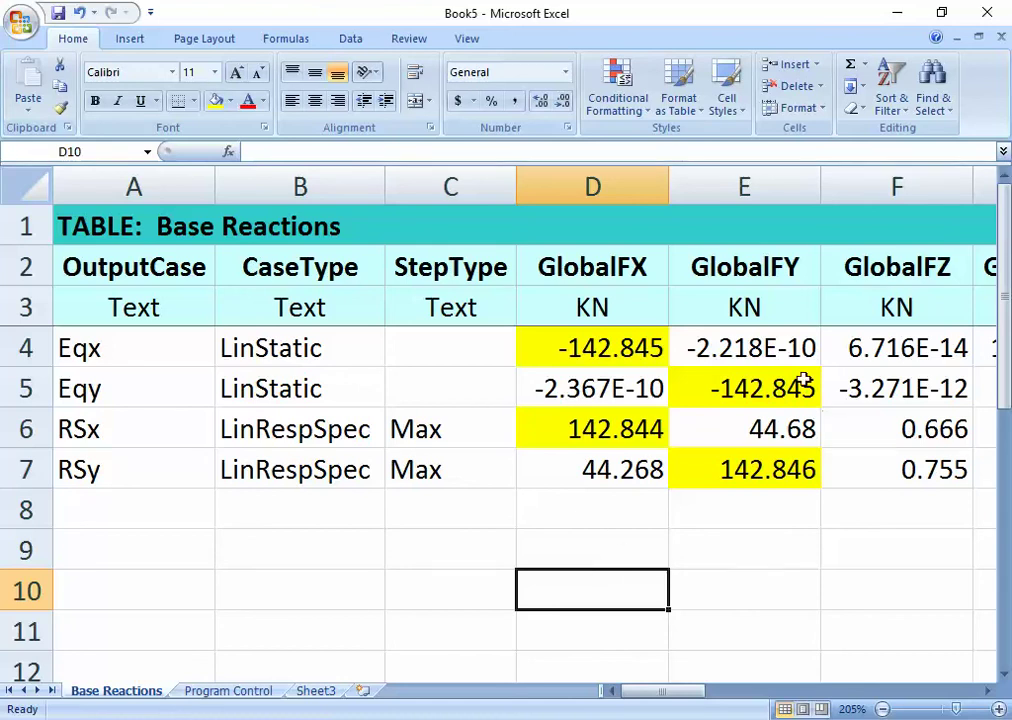
Fill the GlobalFY values of Eqy and RSy in cells E5 and E7 with orange
click(748, 384)
ctrl+click(752, 469)
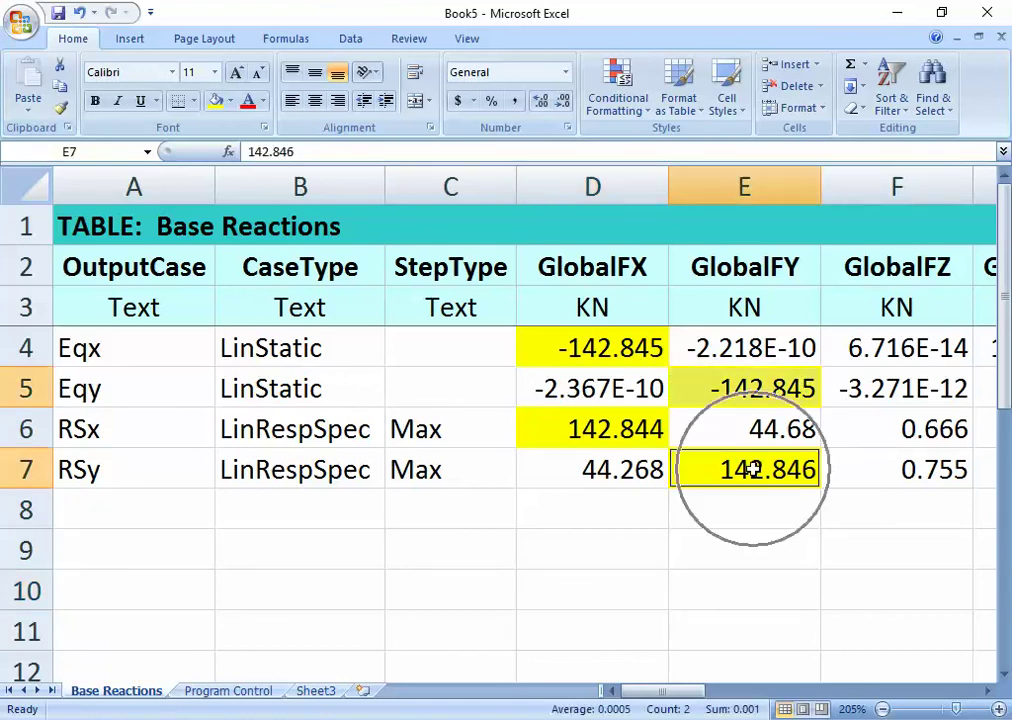
click(230, 102)
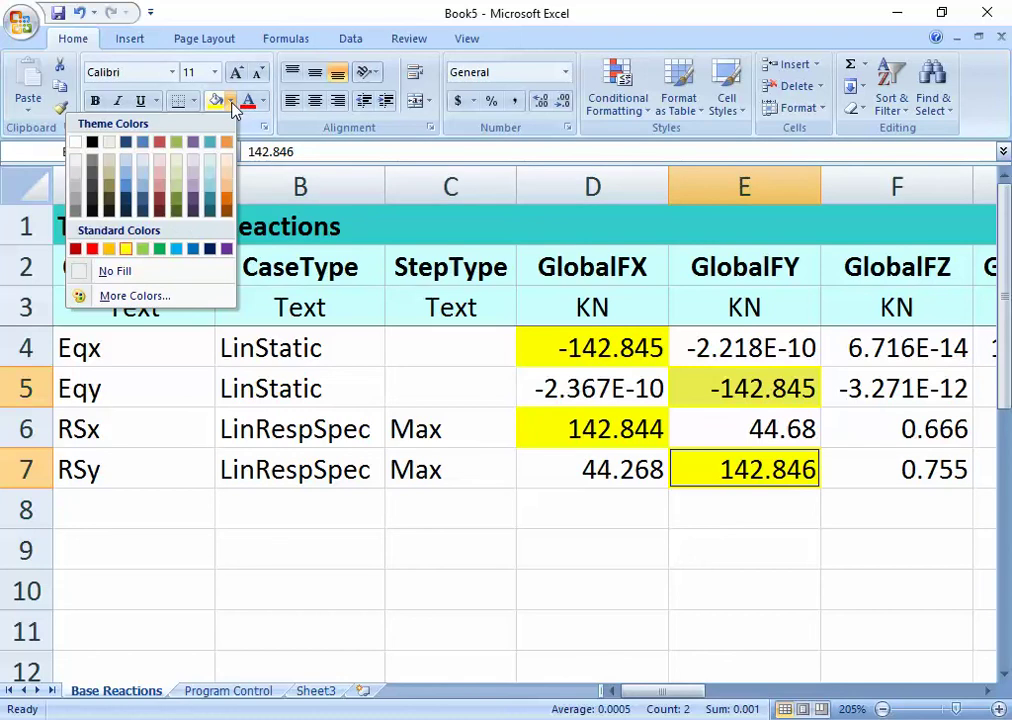
click(108, 248)
click(641, 503)
click(622, 553)
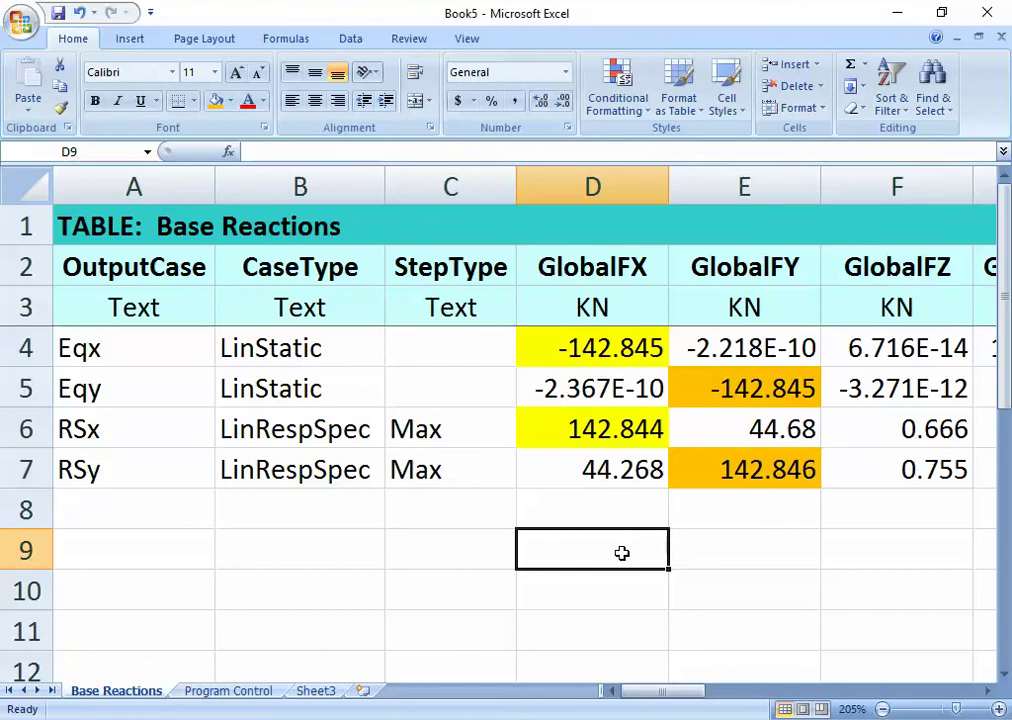
Return to SAP2000, close the Base Reactions table and accept the concrete frame design preferences with Indian IS 456-2000 as the design code
click(895, 13)
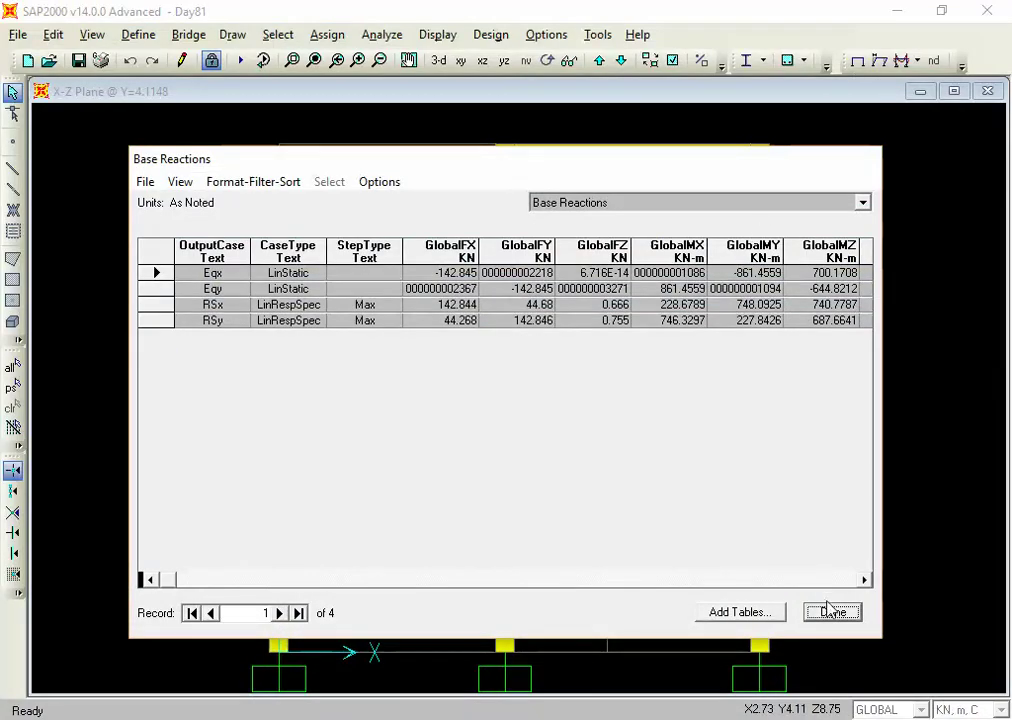
click(831, 612)
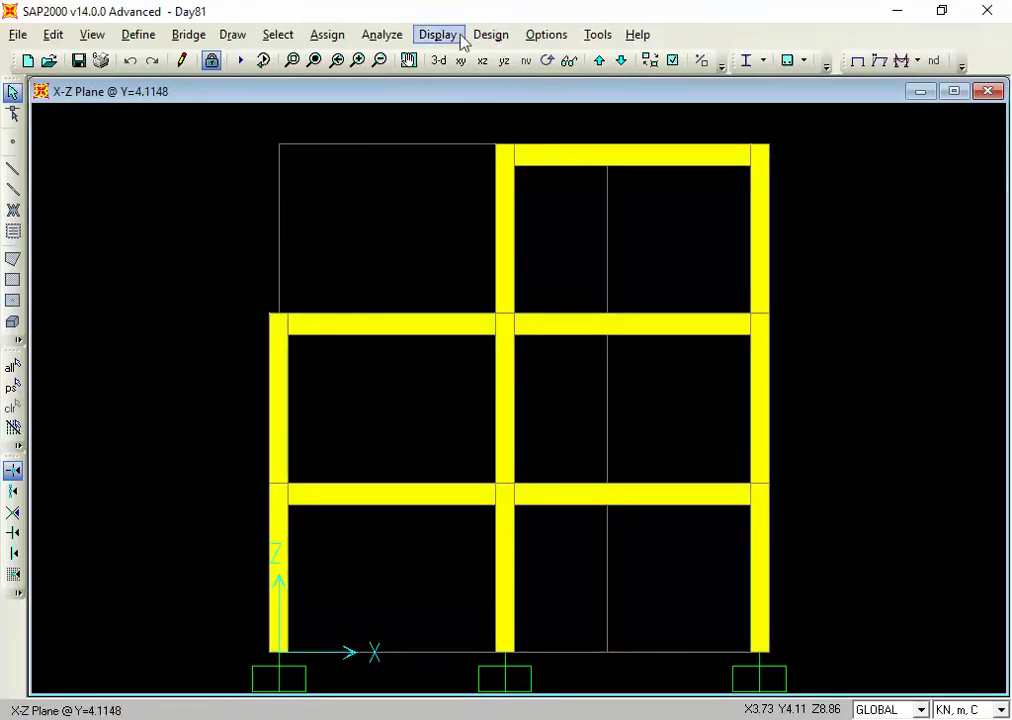
click(487, 35)
mouse_move(522, 86)
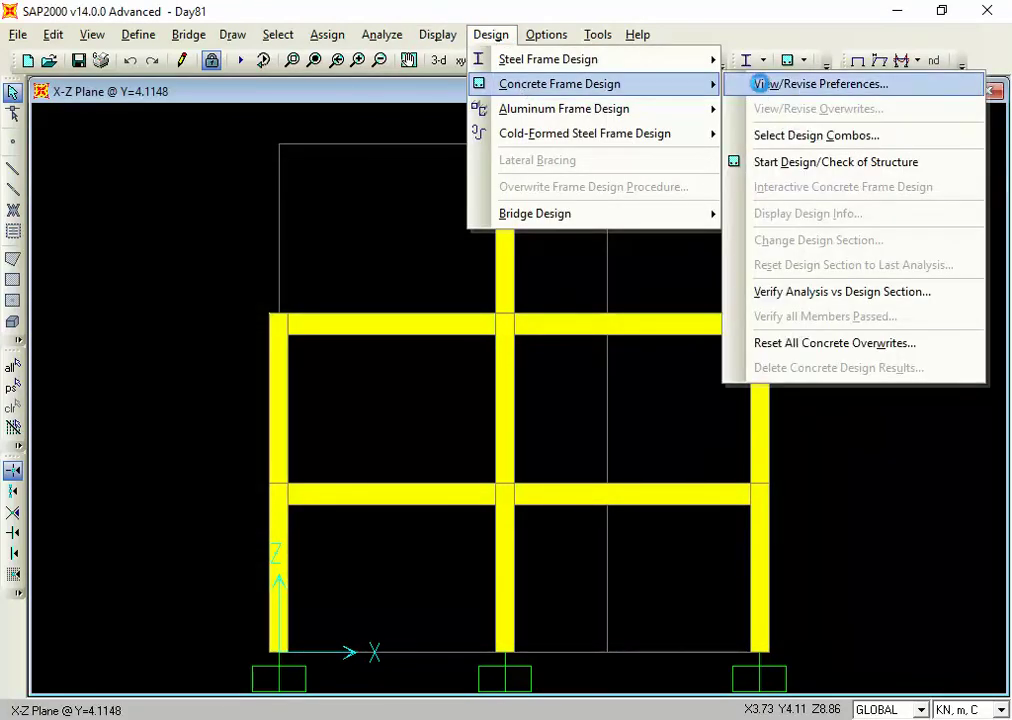
click(752, 84)
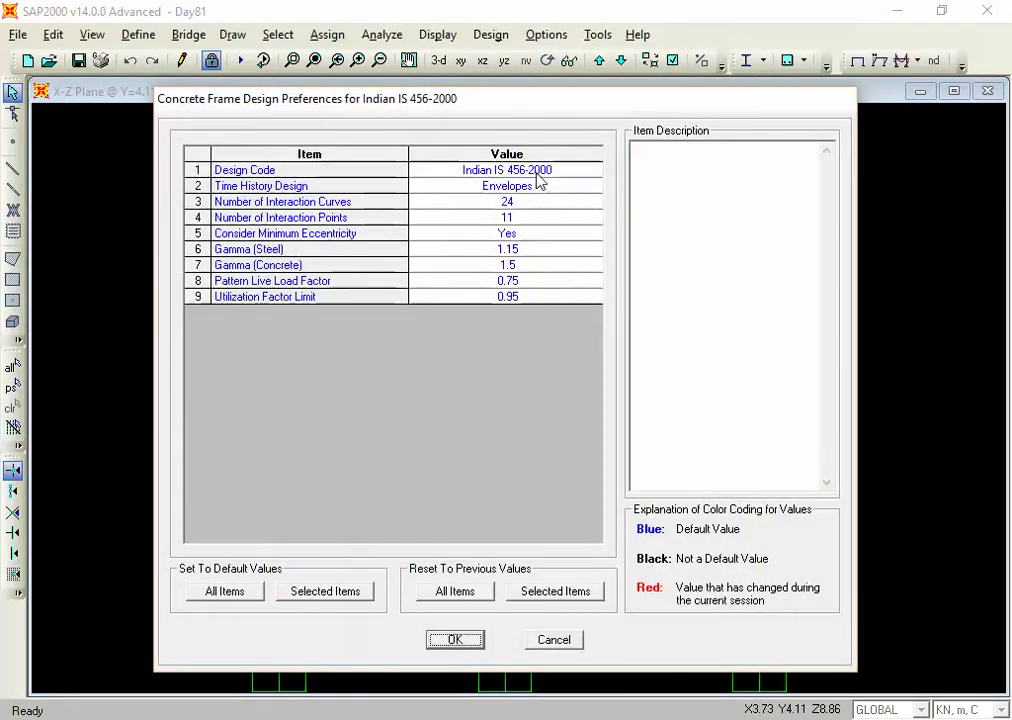
click(457, 641)
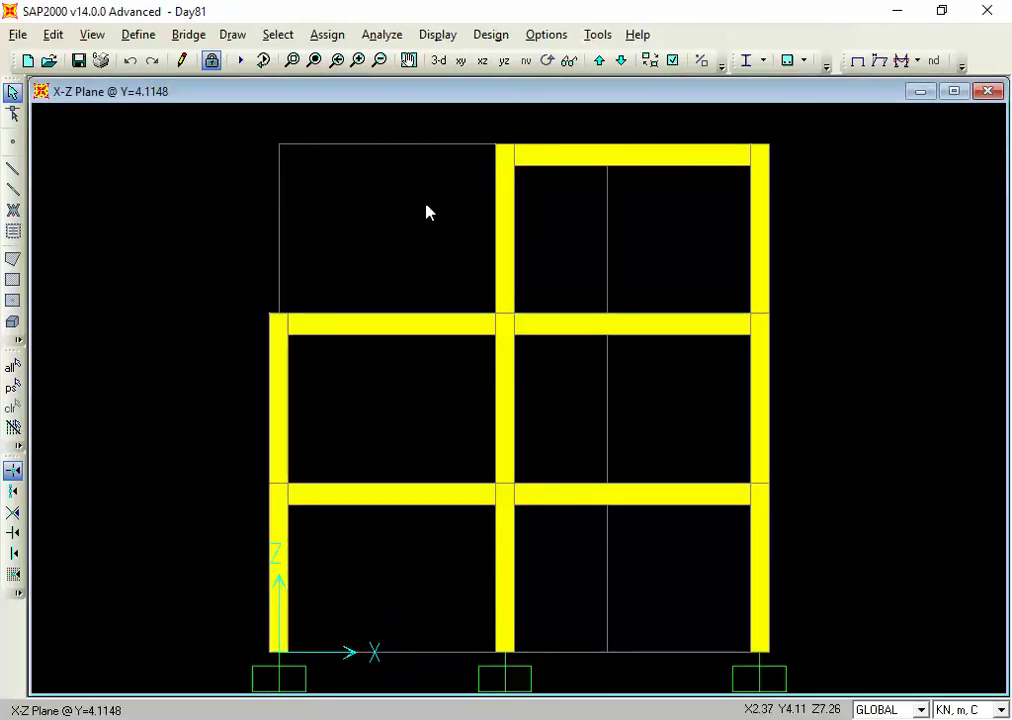
Start the concrete frame design check of the structure and set the display units to N, mm, C
click(788, 61)
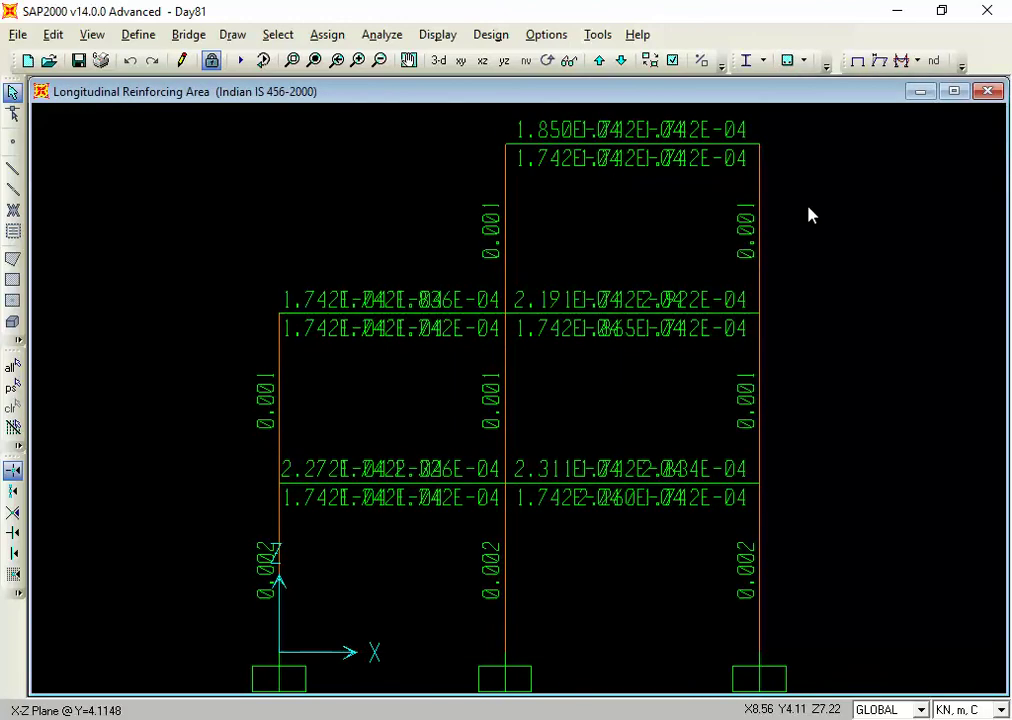
click(1000, 709)
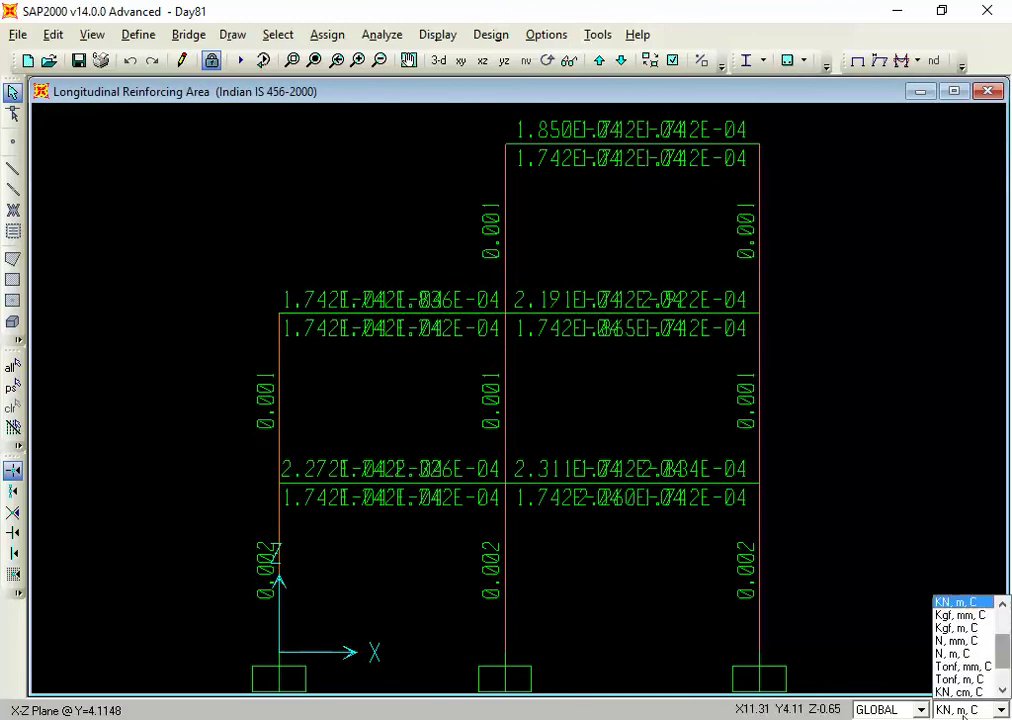
click(957, 641)
Open the concrete design information of the second-floor beam in the frame's right-hand bay
click(603, 317)
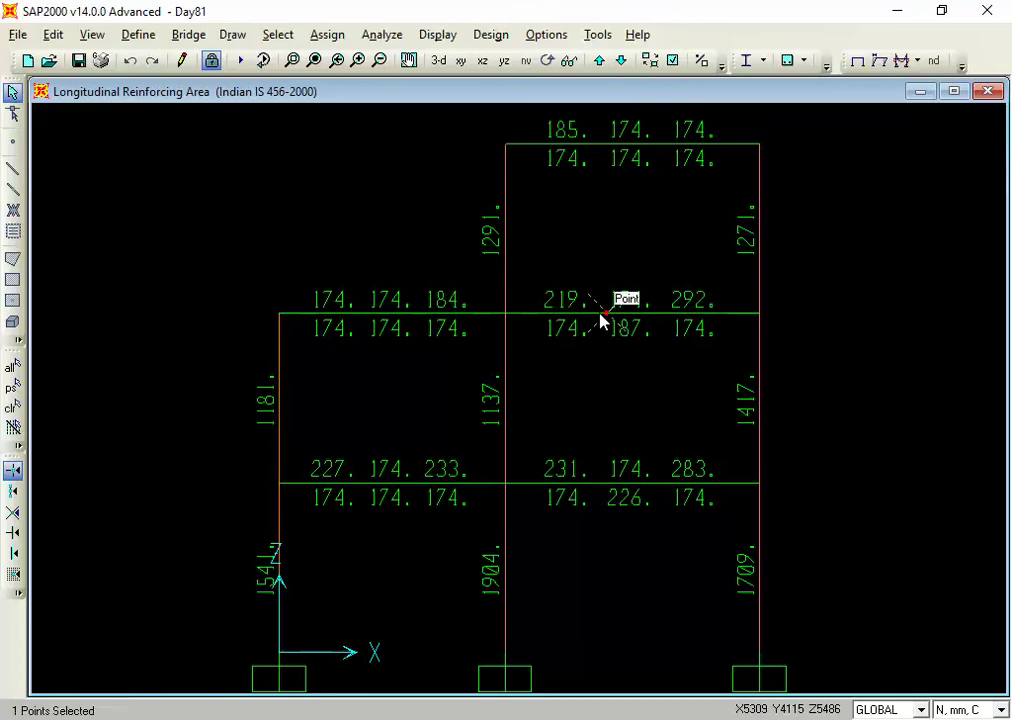
right_click(587, 315)
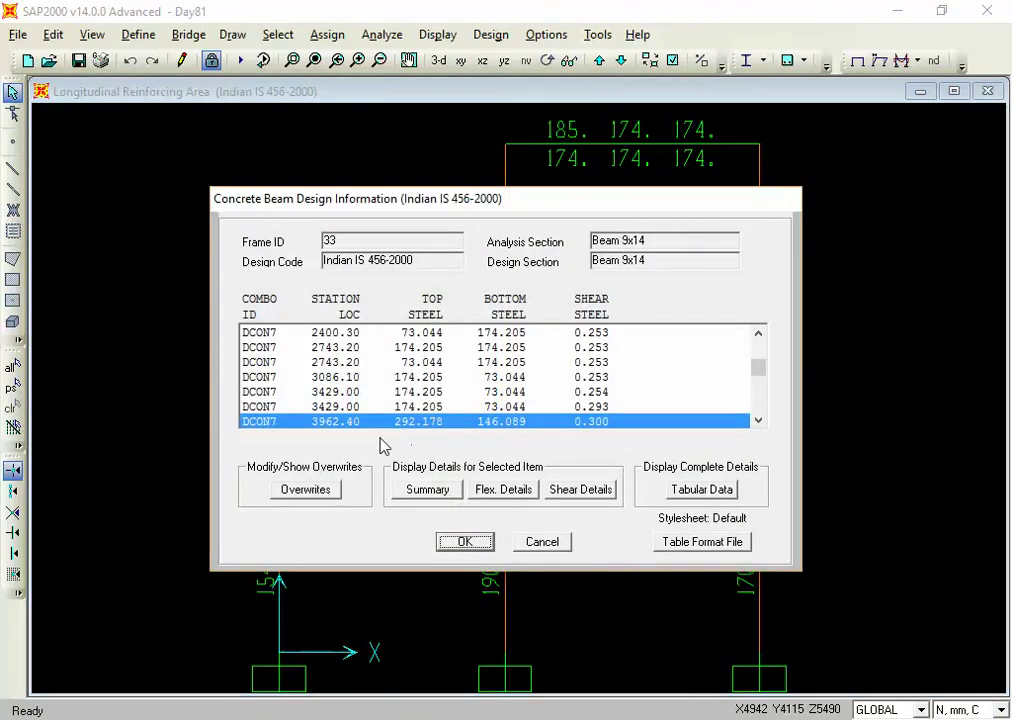
Inspect the DCON20 design result at station 3962.40 for the second-floor beam and close its design information
drag(759, 370, 759, 429)
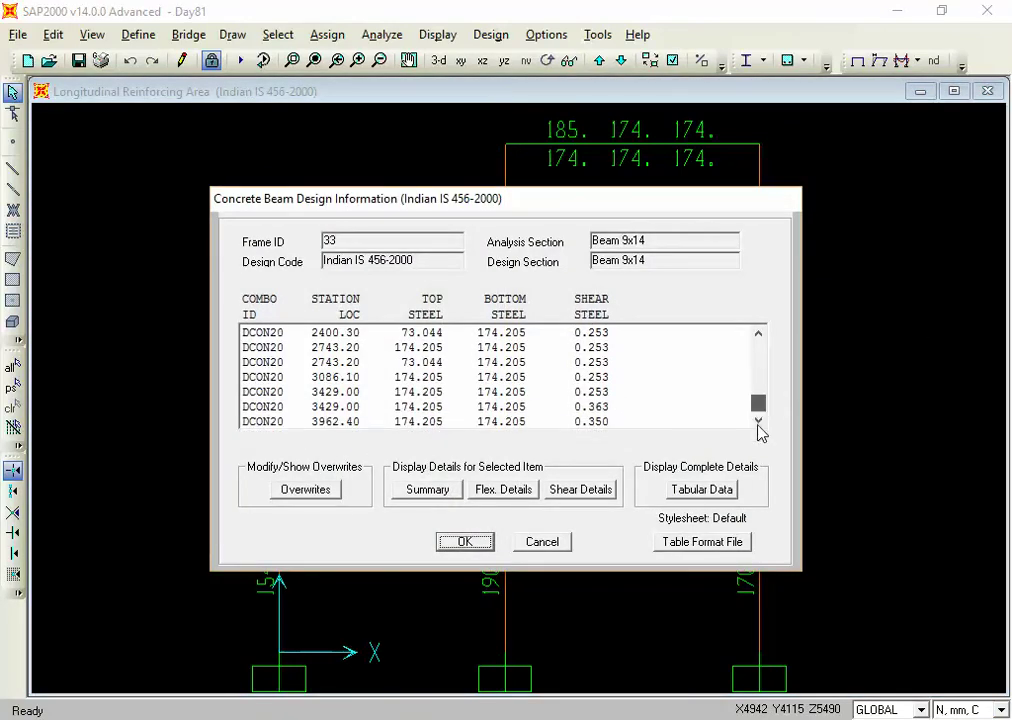
click(286, 424)
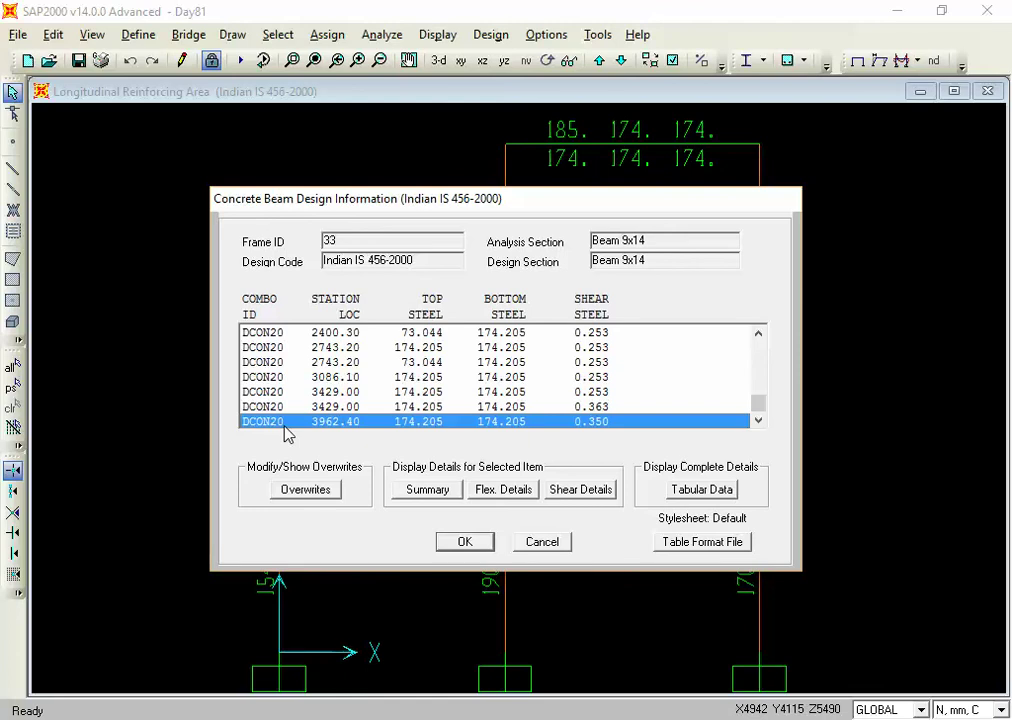
click(474, 546)
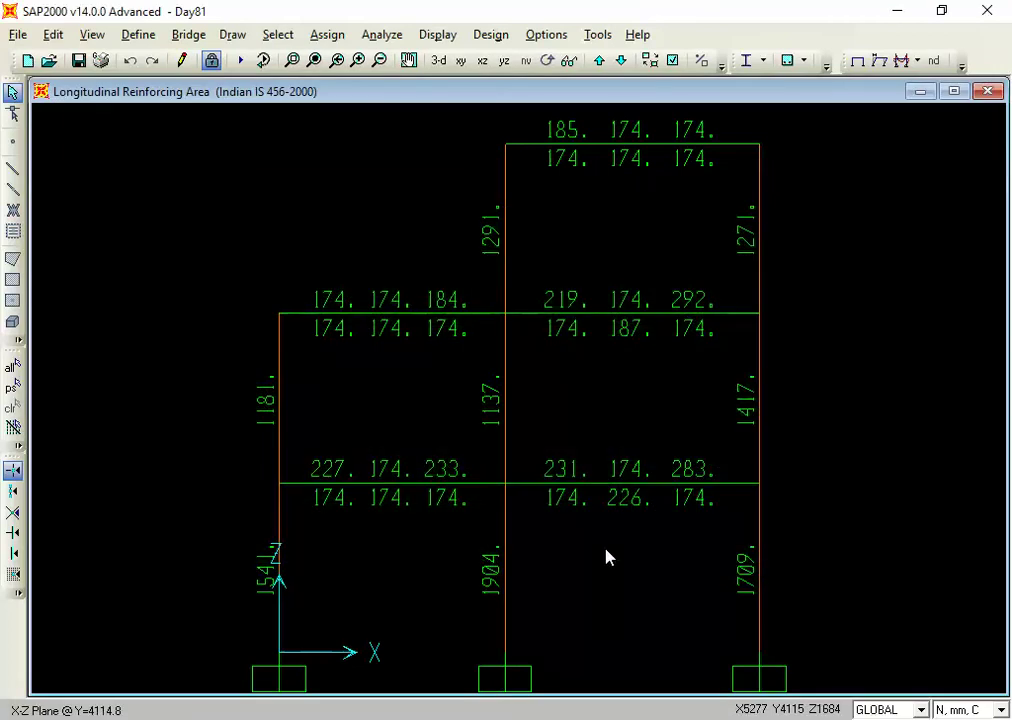
Examine the longitudinal reinforcing areas in the successive X-Z frame elevations, finishing with a closer look at the Y=0 frame
click(599, 61)
click(599, 61)
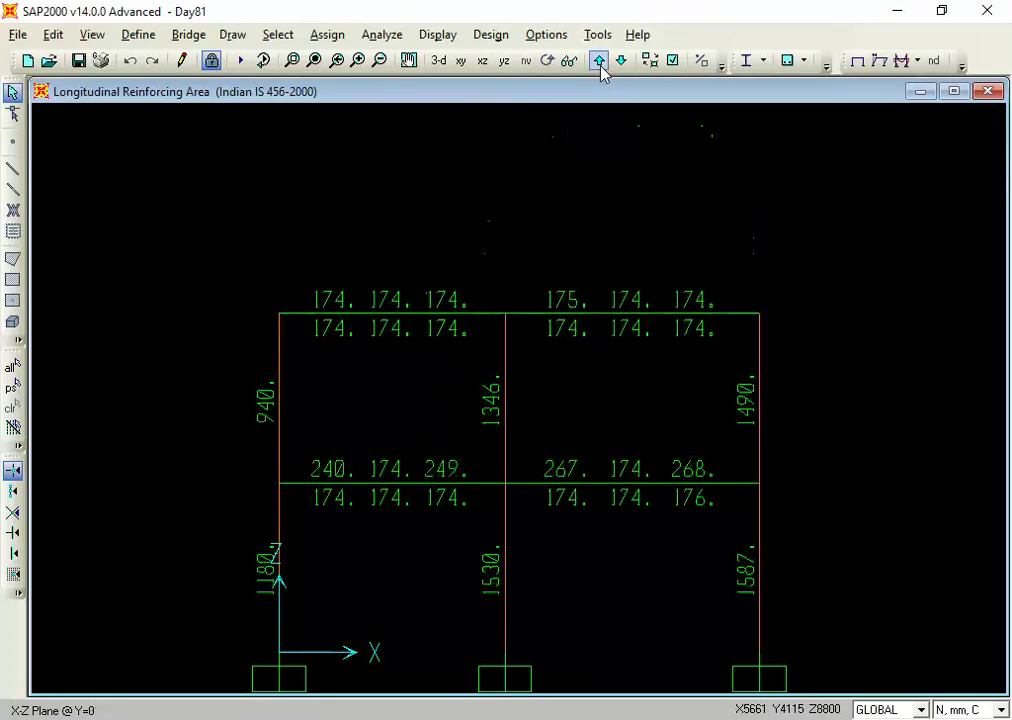
click(599, 61)
click(599, 61)
click(599, 61)
click(600, 65)
click(600, 65)
click(600, 65)
click(600, 65)
click(600, 65)
click(600, 65)
click(600, 65)
click(600, 65)
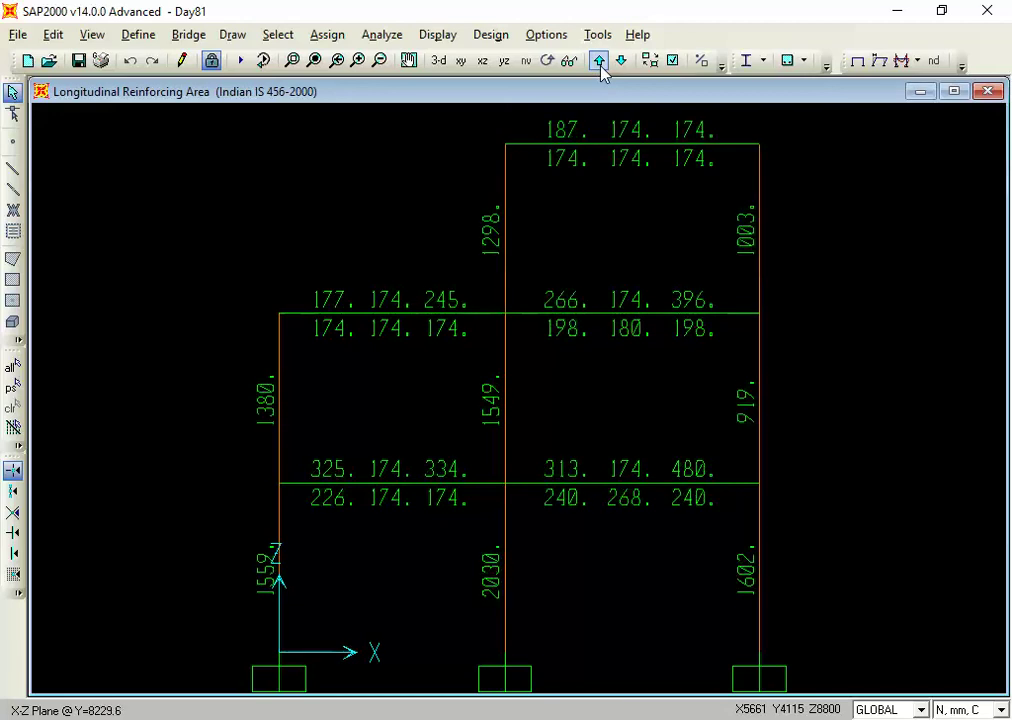
click(600, 65)
click(600, 65)
click(600, 65)
click(600, 65)
click(600, 65)
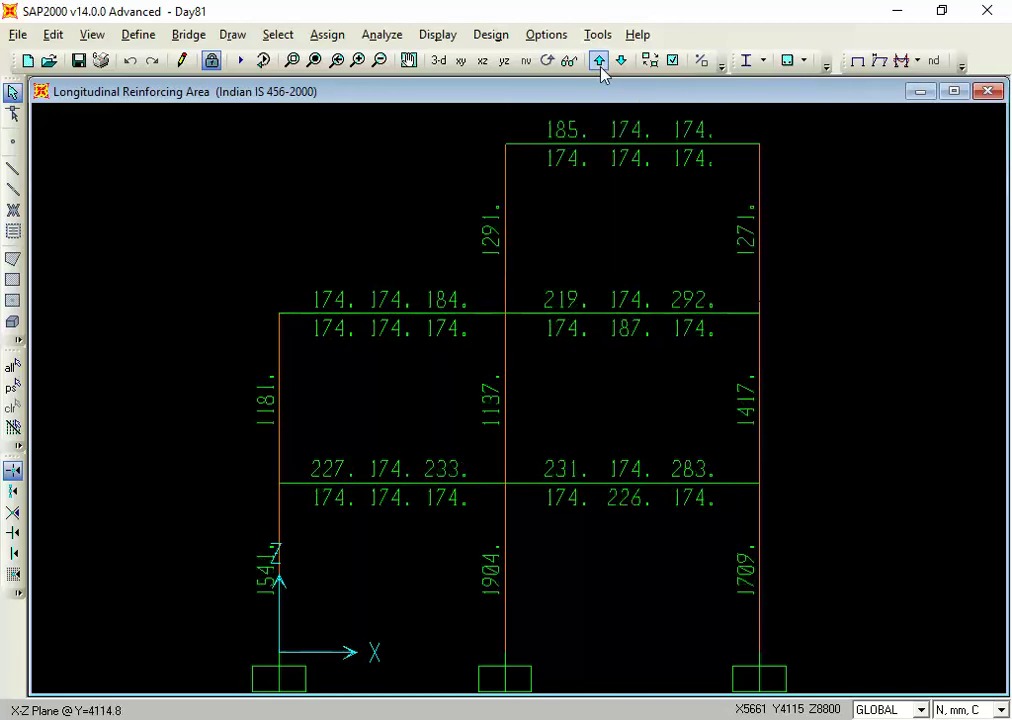
click(600, 65)
click(600, 65)
click(600, 65)
click(600, 65)
click(600, 65)
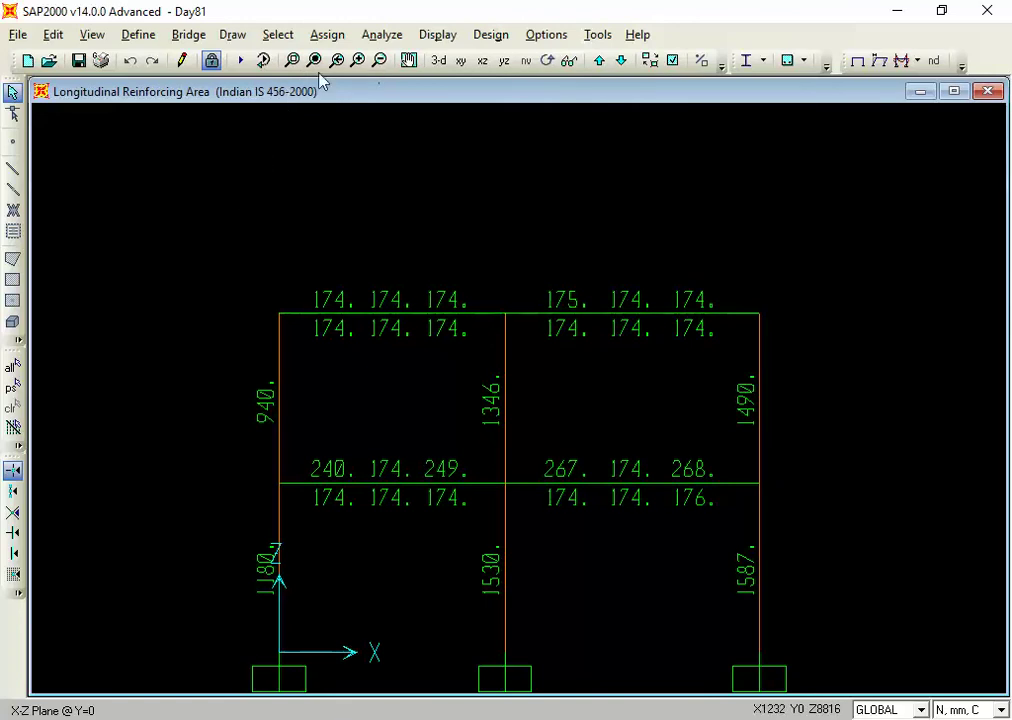
click(292, 60)
drag(229, 272, 865, 692)
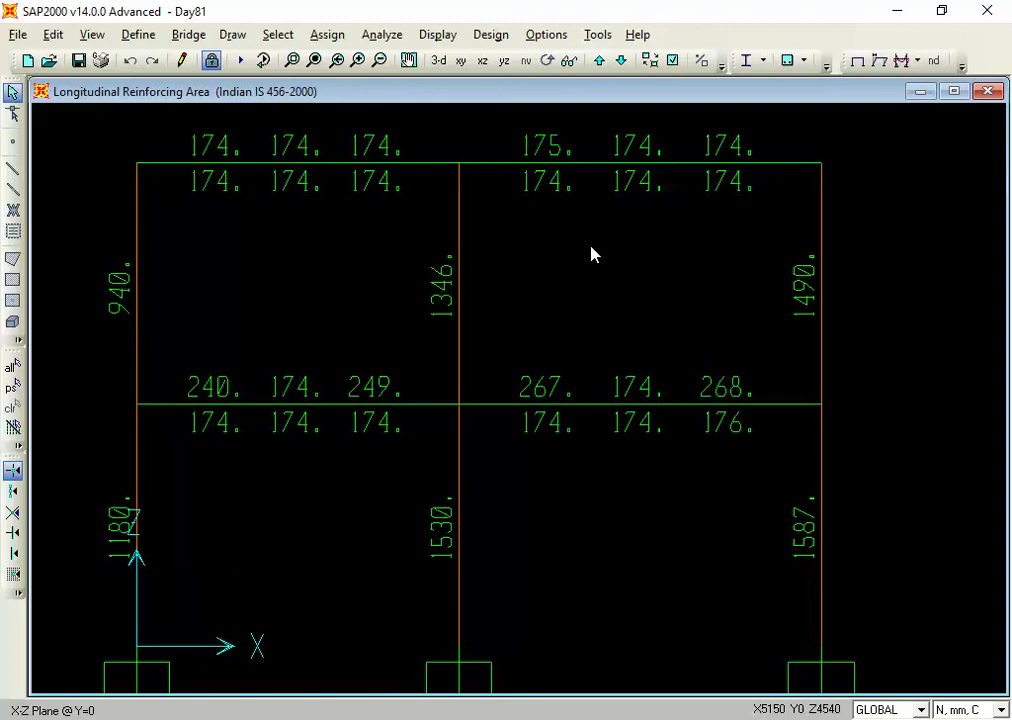
key(F1)
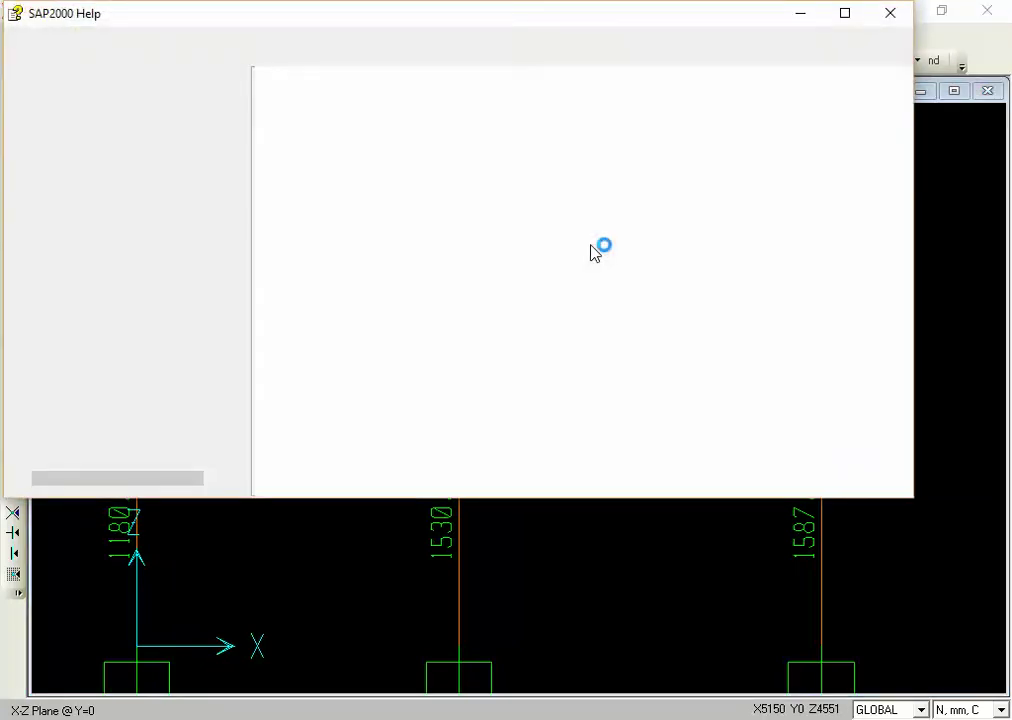
click(895, 11)
drag(853, 323, 113, 253)
drag(878, 580, 113, 474)
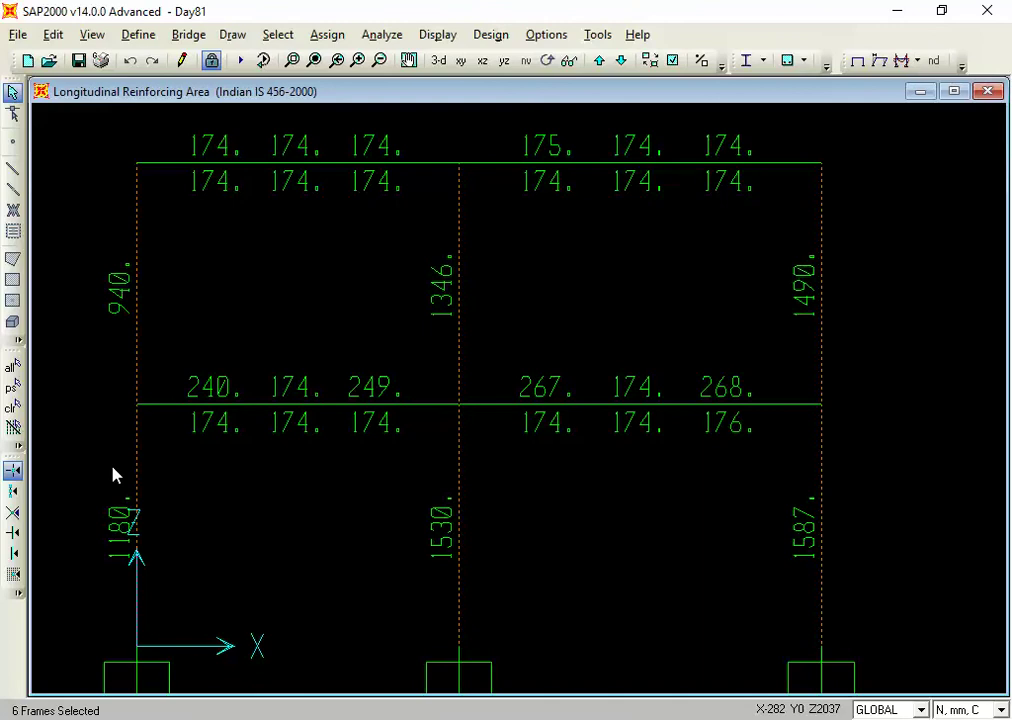
key(ctrl+q)
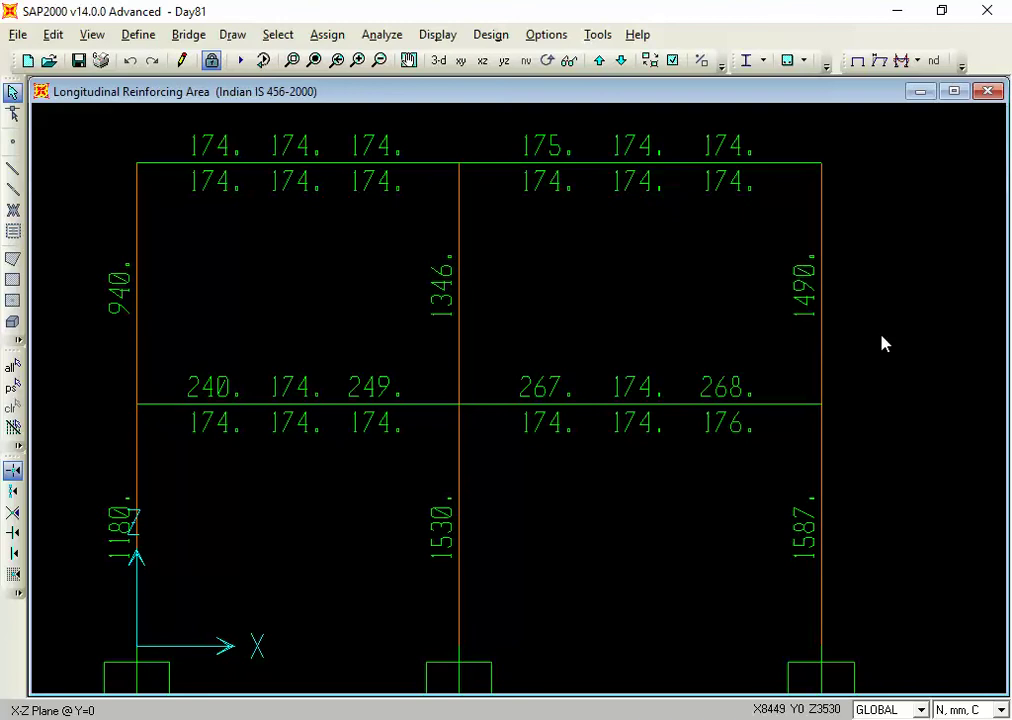
Connect the computer to the khwopa_wifi wireless network and return to the reinforcing area view
click(850, 719)
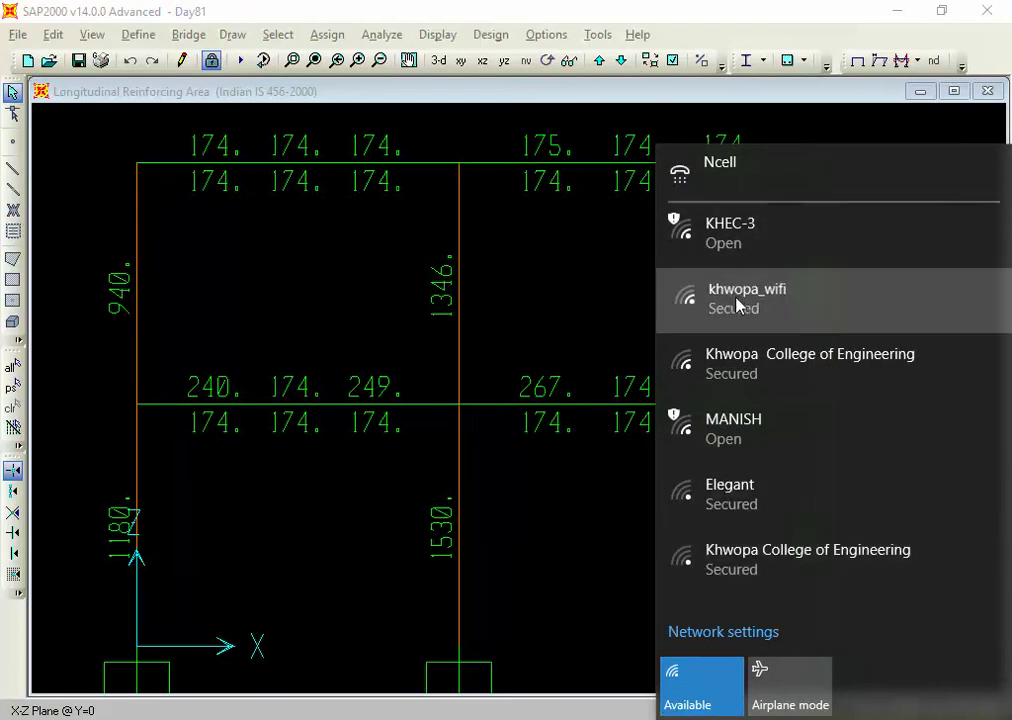
click(678, 307)
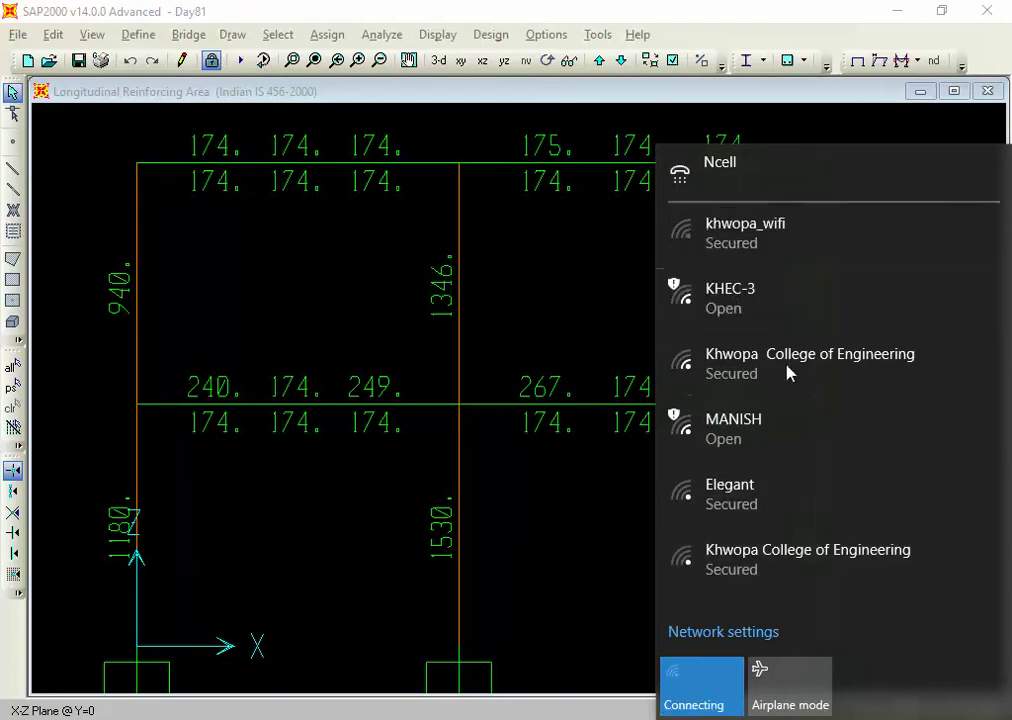
click(556, 296)
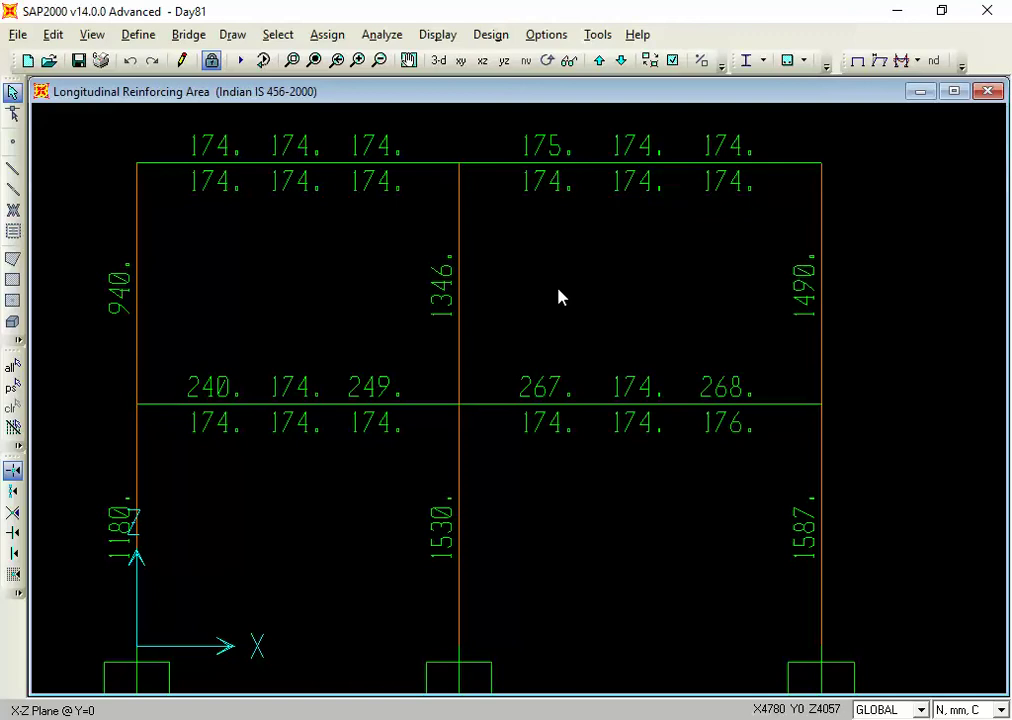